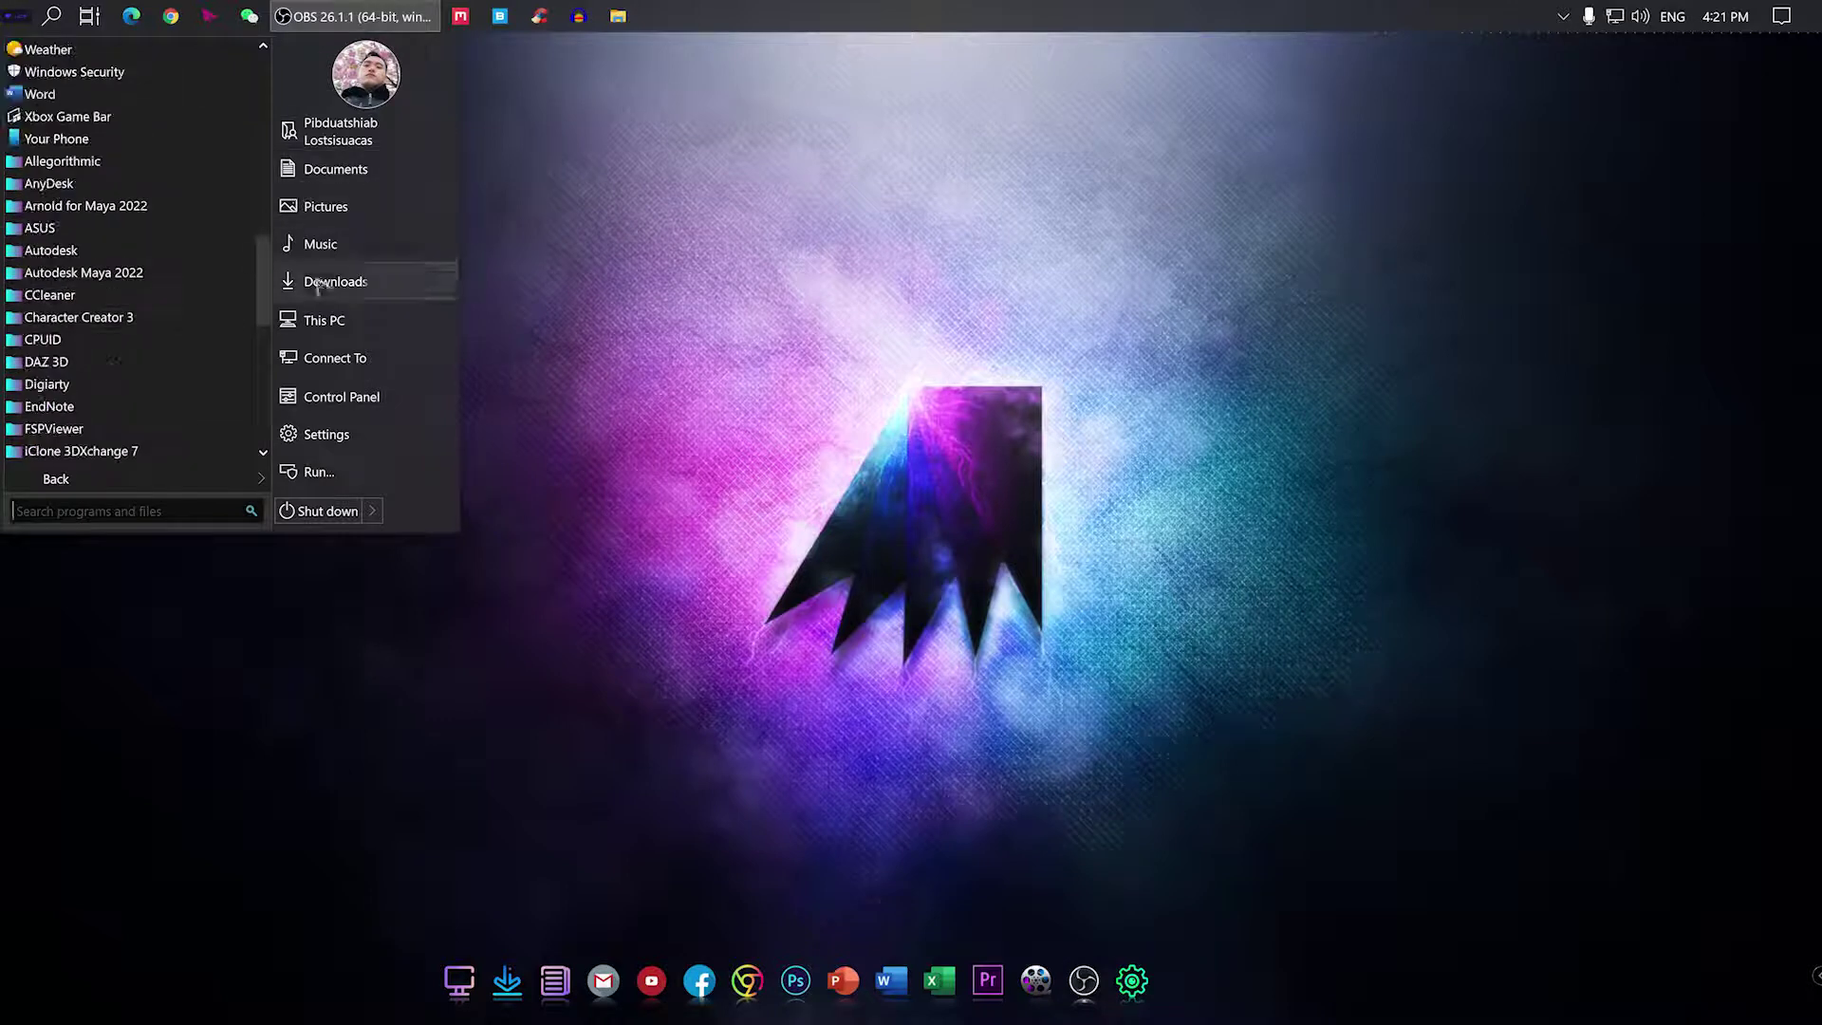
- Look over the themed Start menu's power options, the drives in This PC, and the Project (E:) and Software (D:) folders
mouse_move(378, 517)
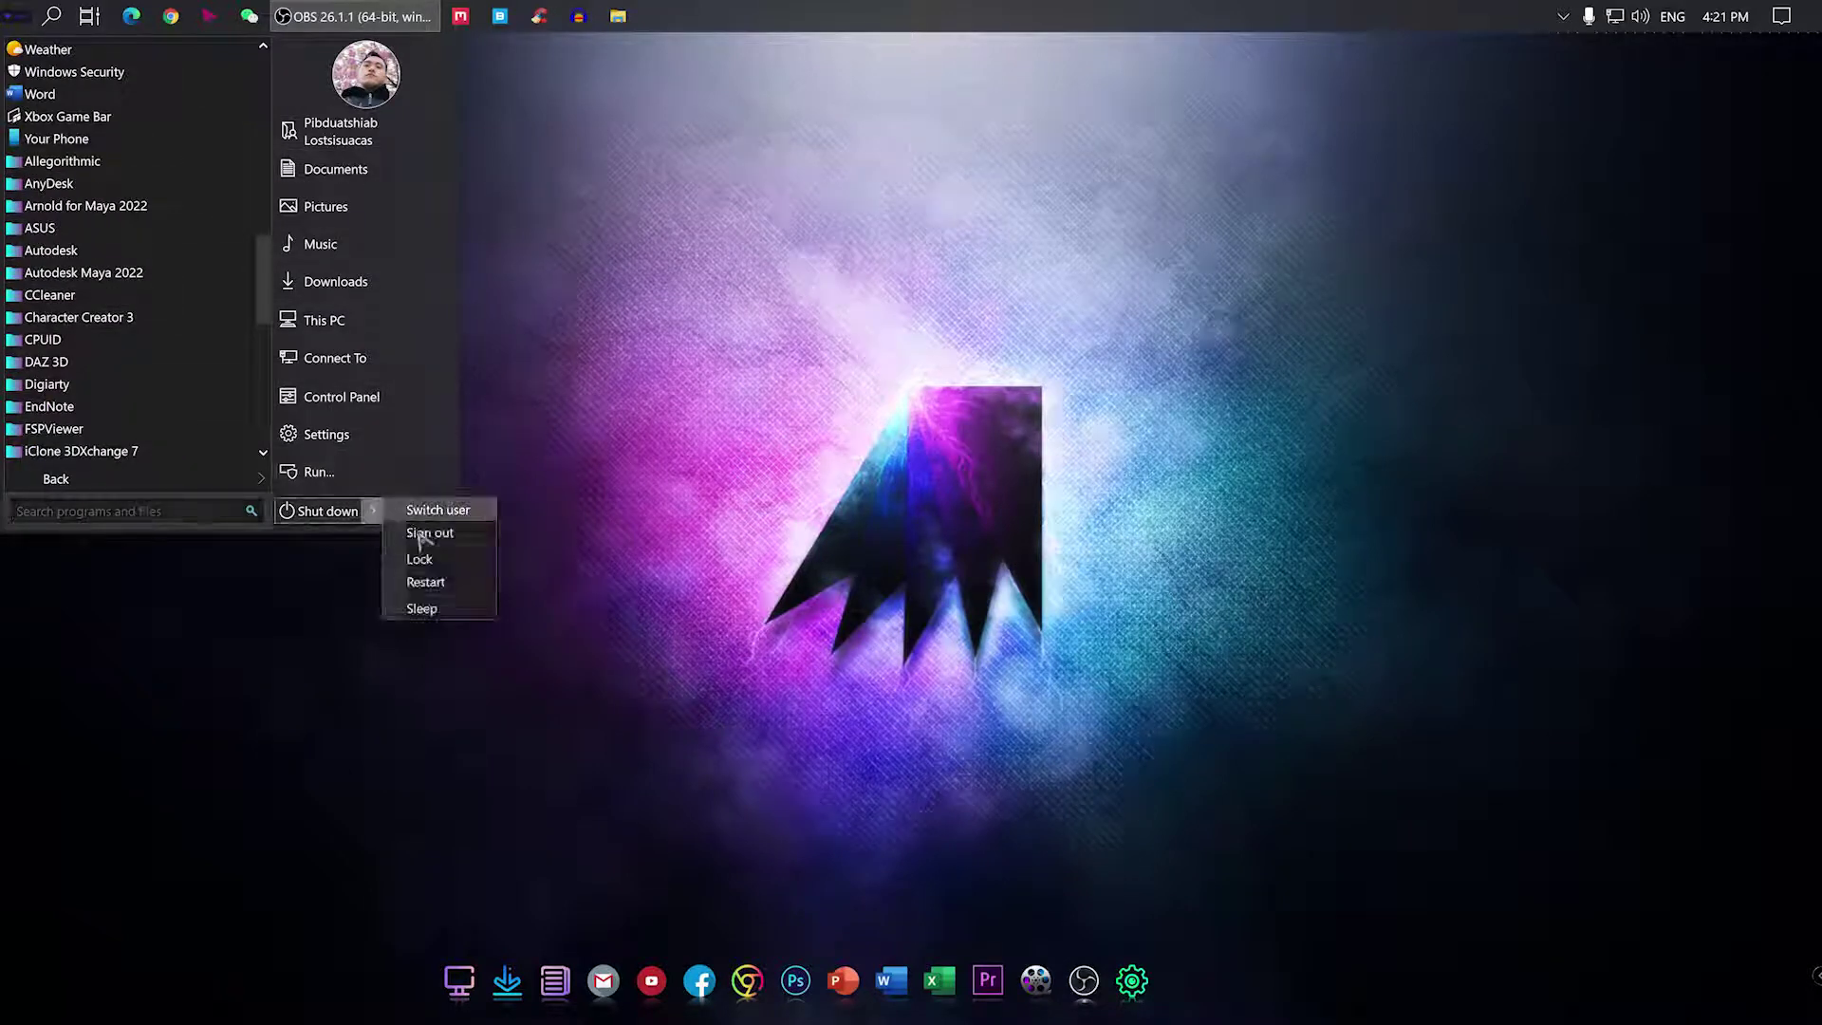
left_click(551, 841)
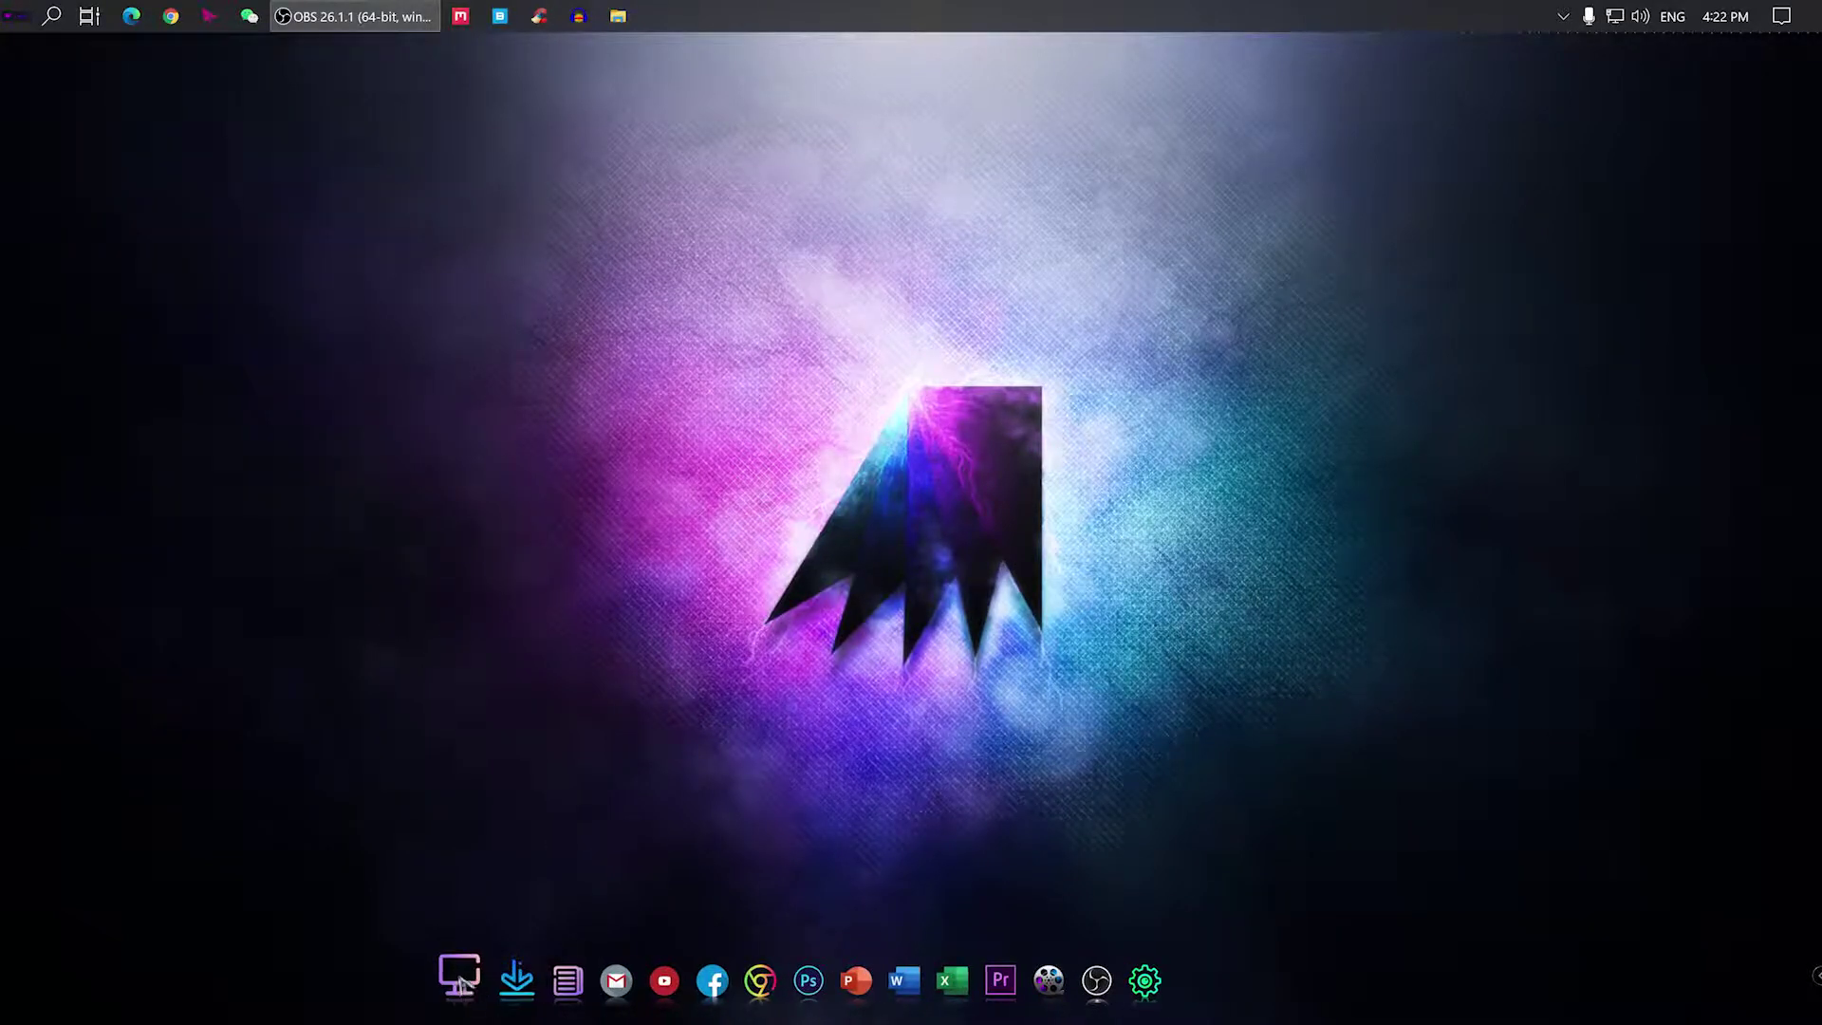
left_click(460, 980)
left_click_drag(1155, 359, 275, 138)
left_click_drag(1305, 452, 475, 304)
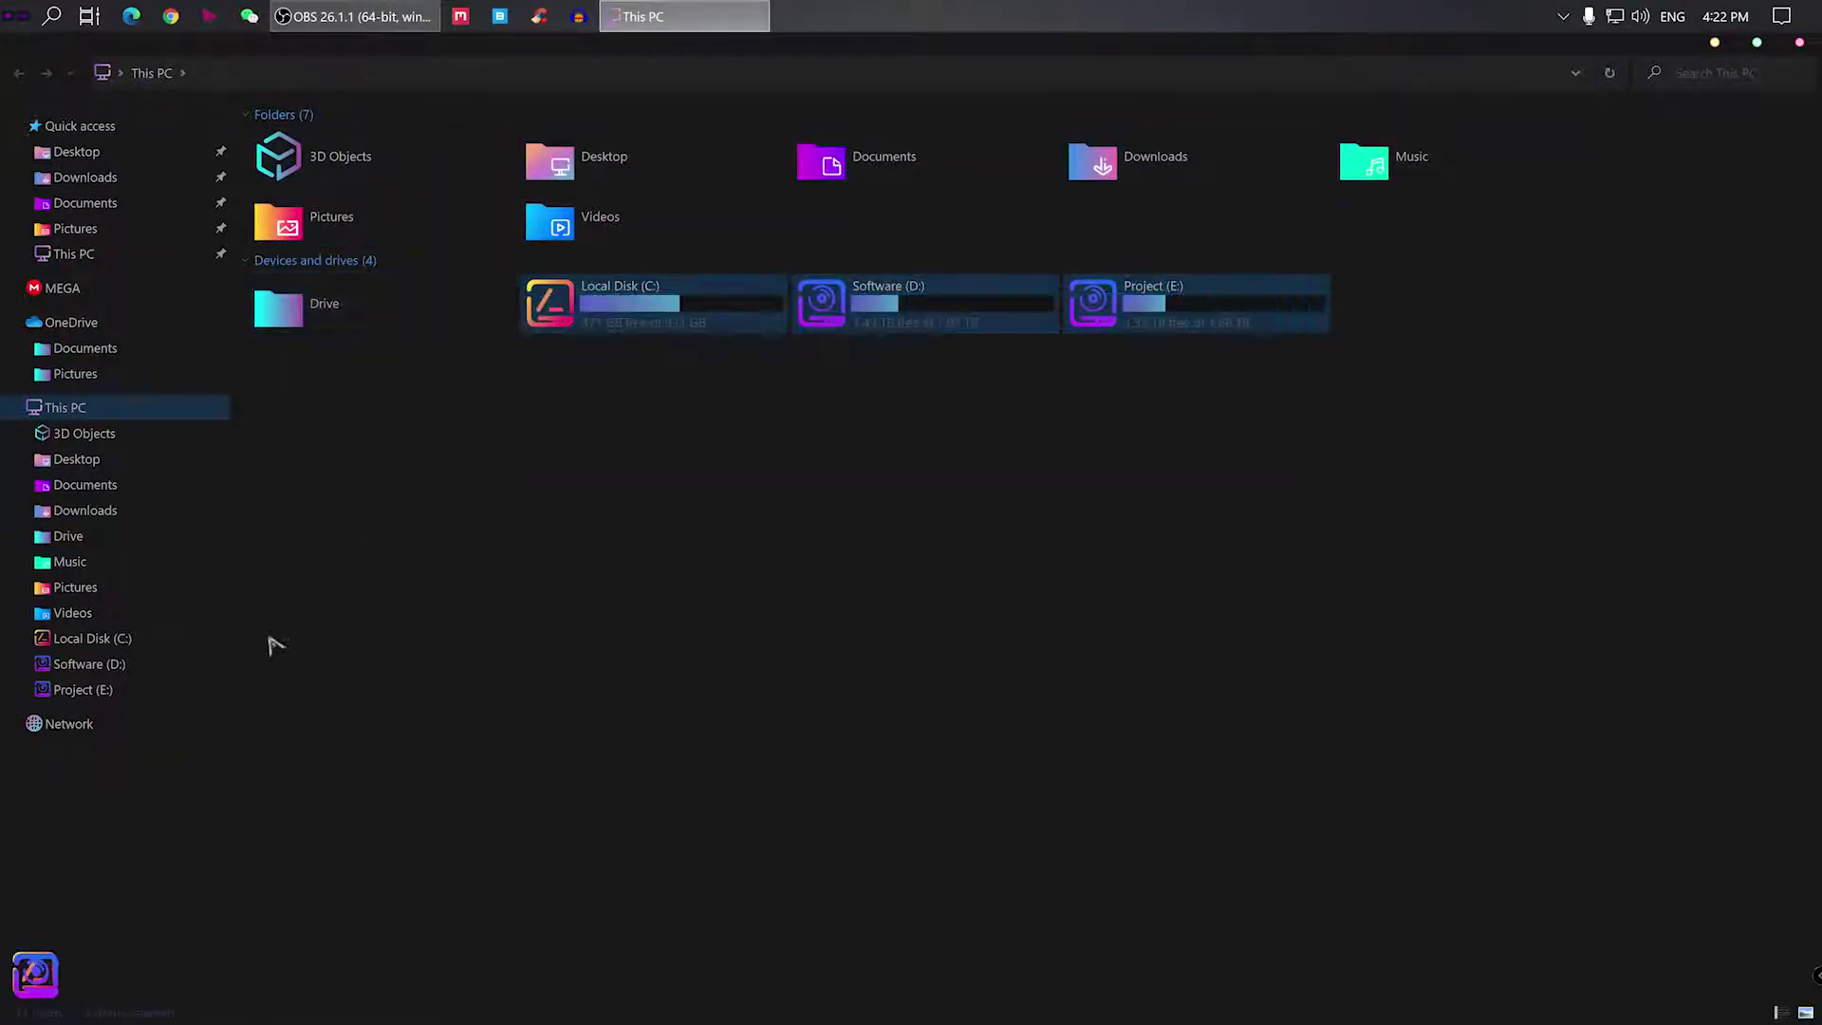
left_click(84, 689)
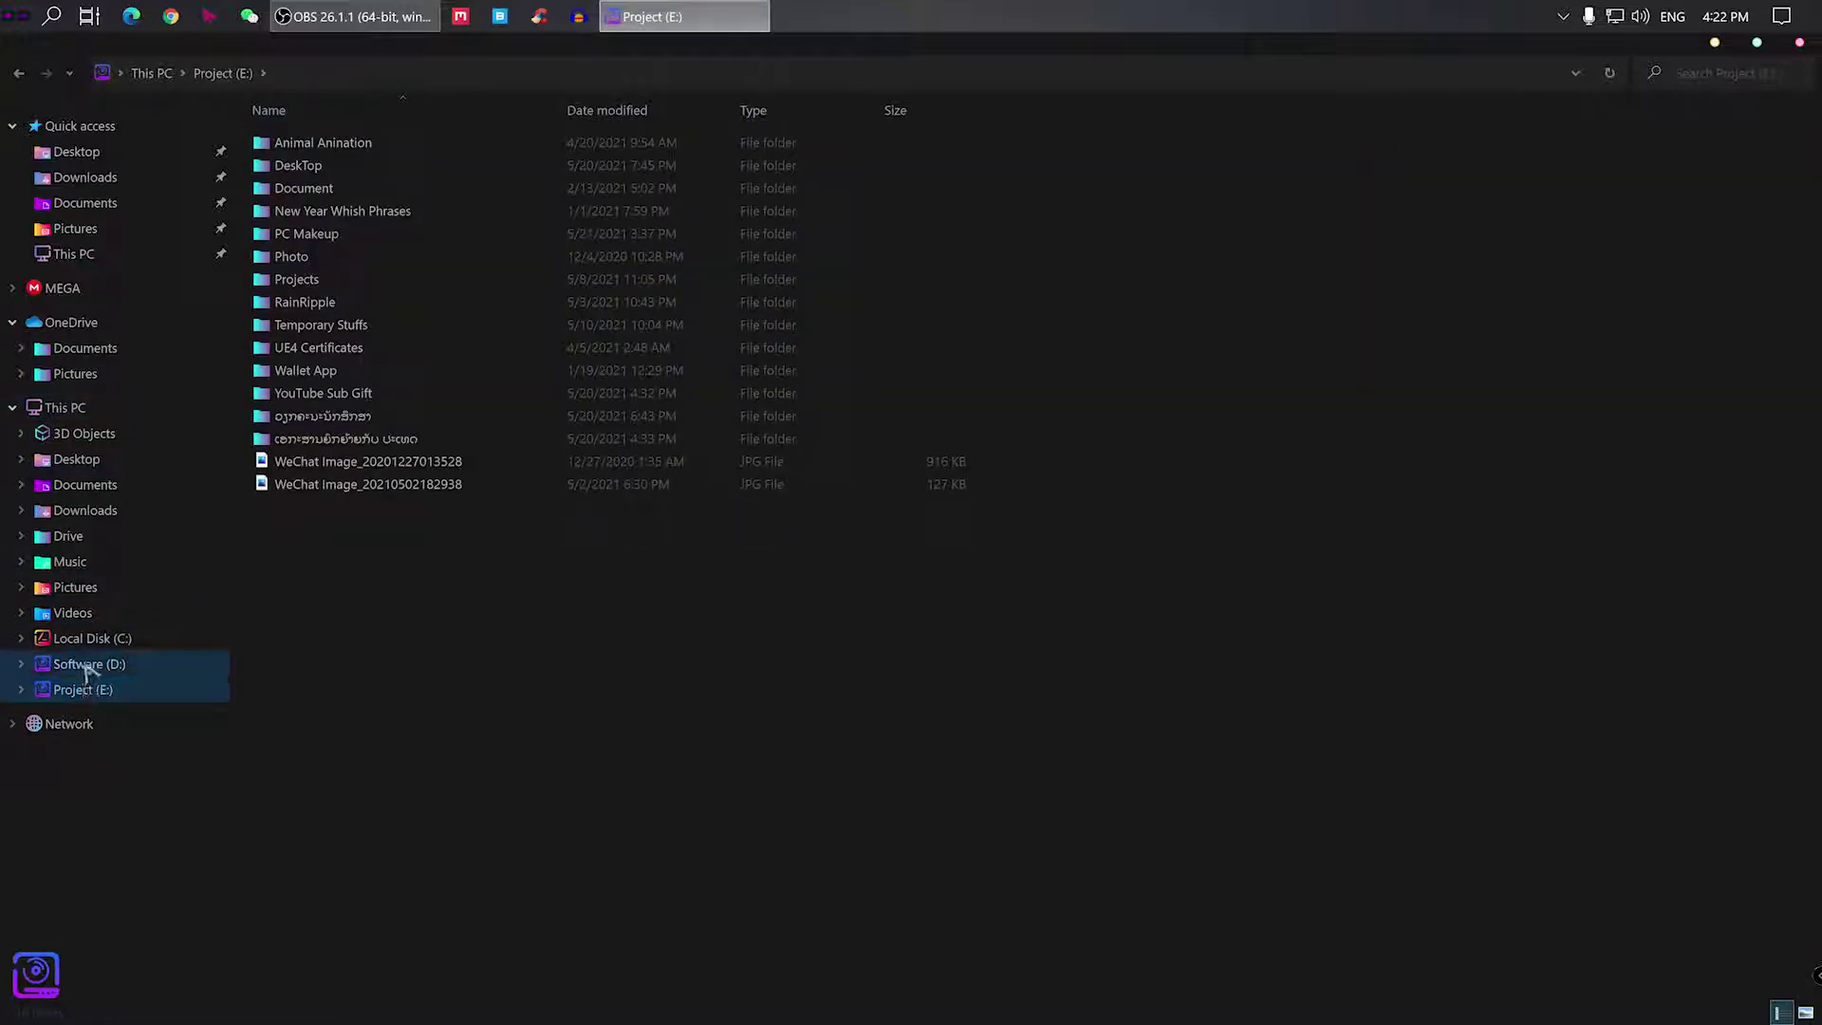
left_click(84, 665)
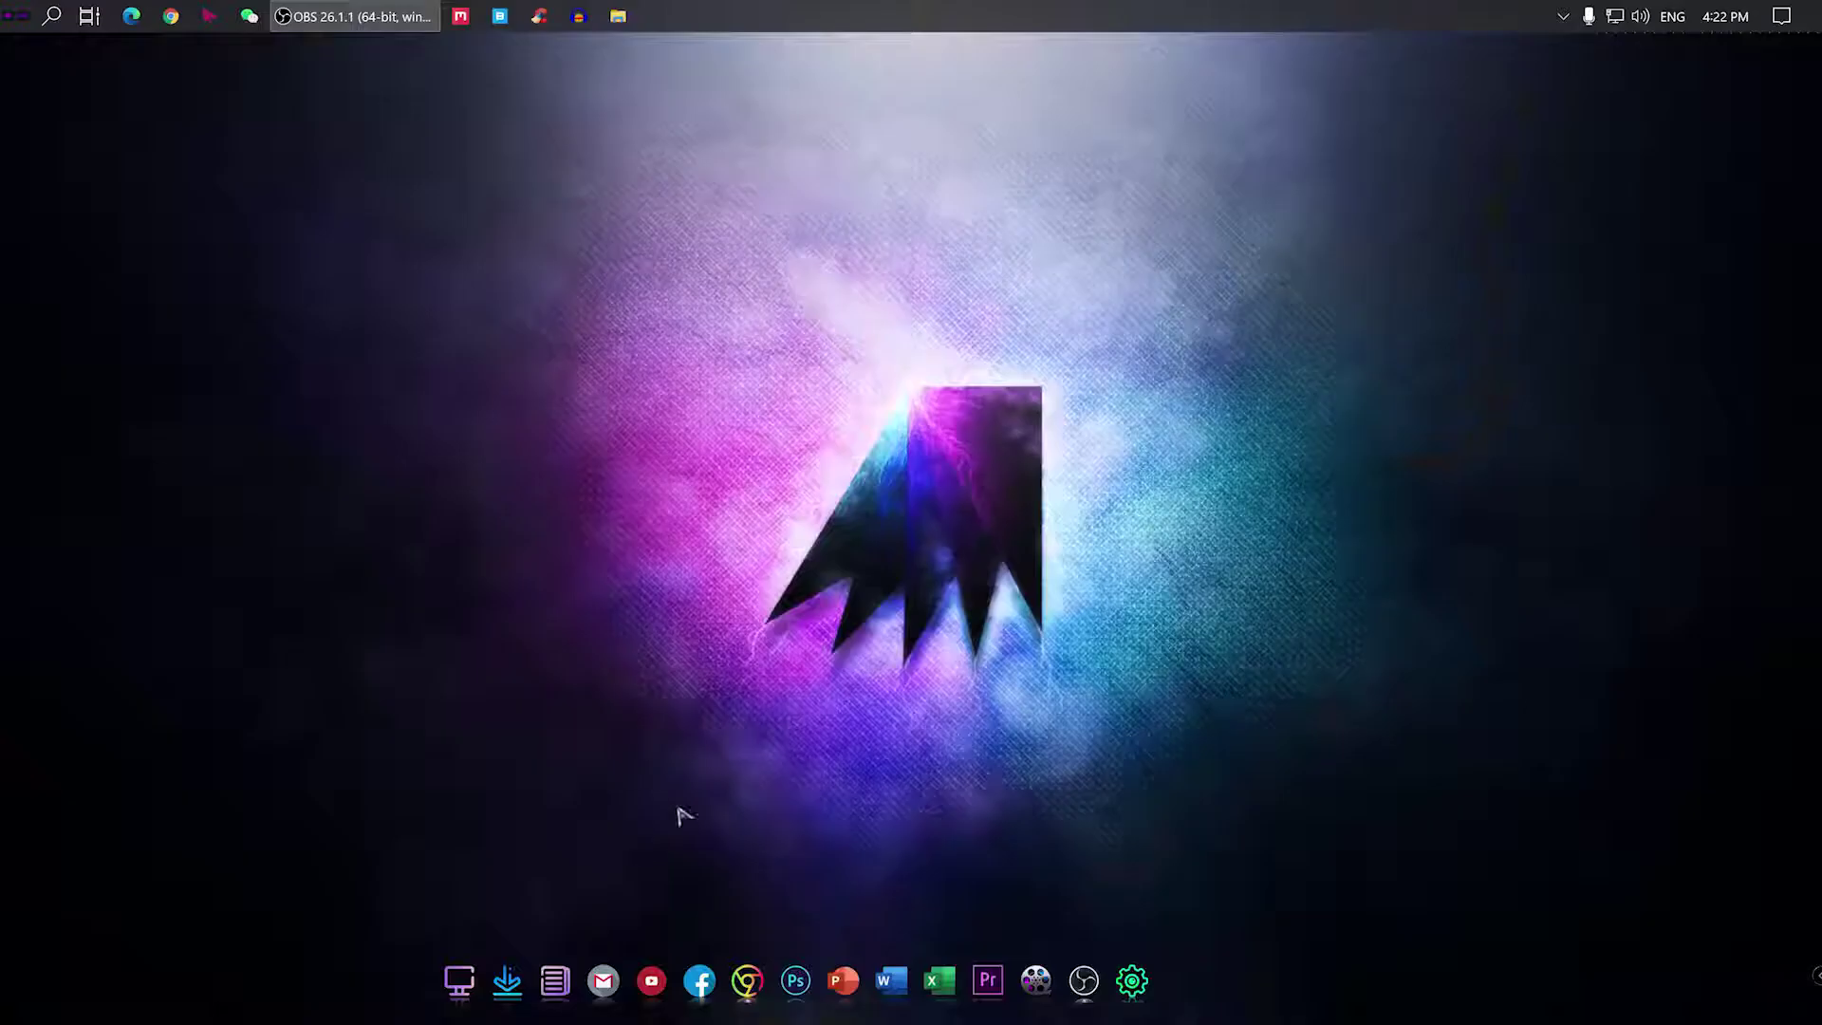
- Try the desktop dock by opening Facebook, closing the browser, and launching the YouTube shortcut
left_click(708, 979)
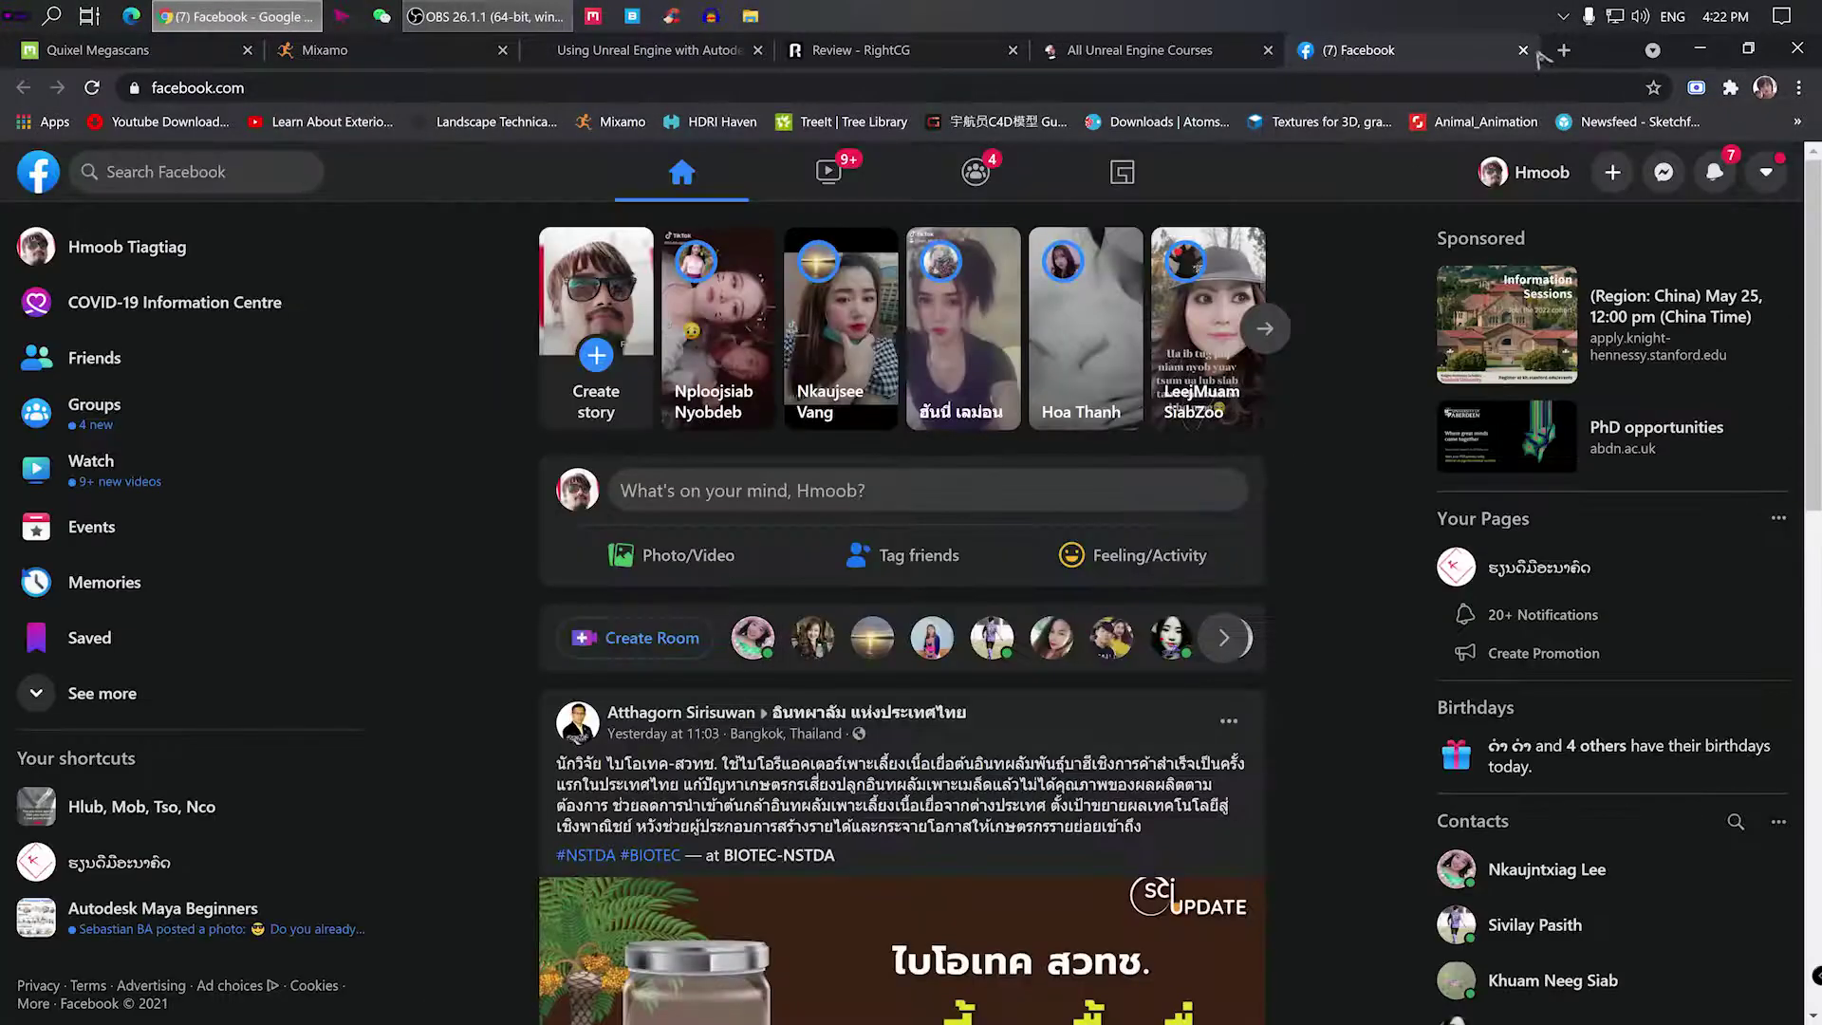
left_click(1522, 50)
left_click(1796, 48)
left_click(651, 977)
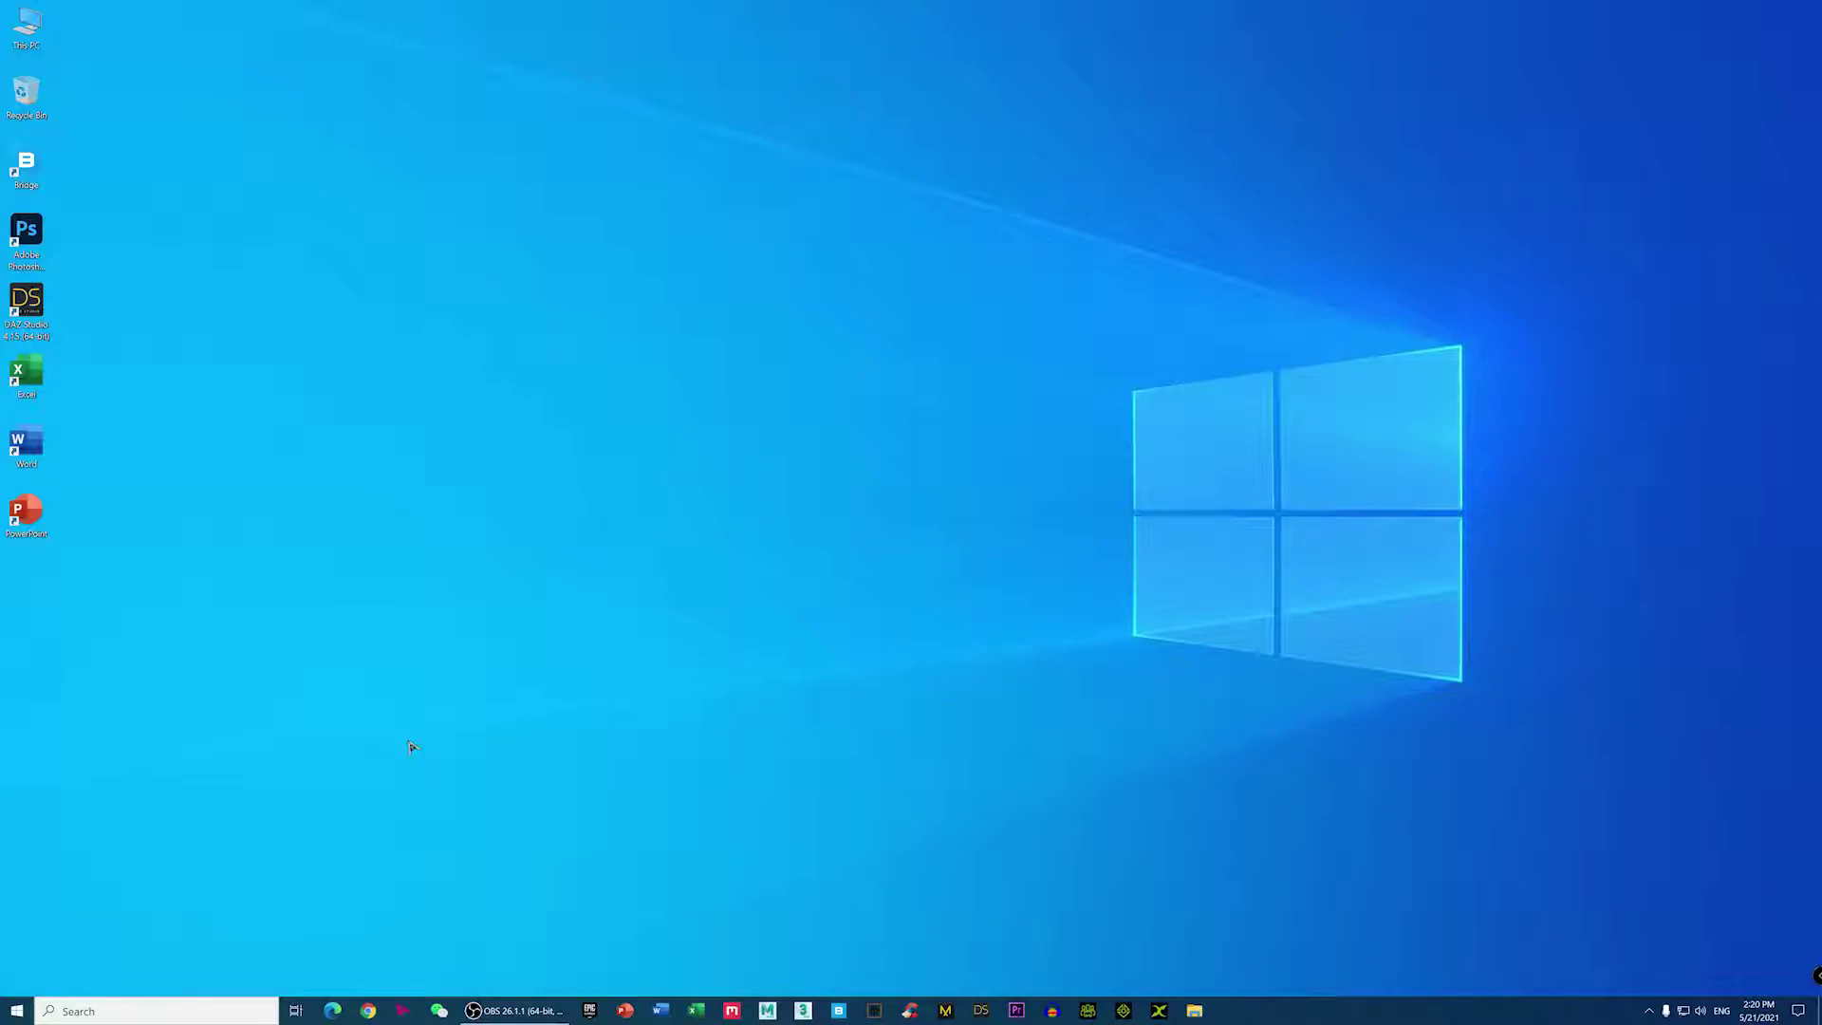
- Search Windows for "create rest" and open the Create a restore point settings
left_click(116, 1013)
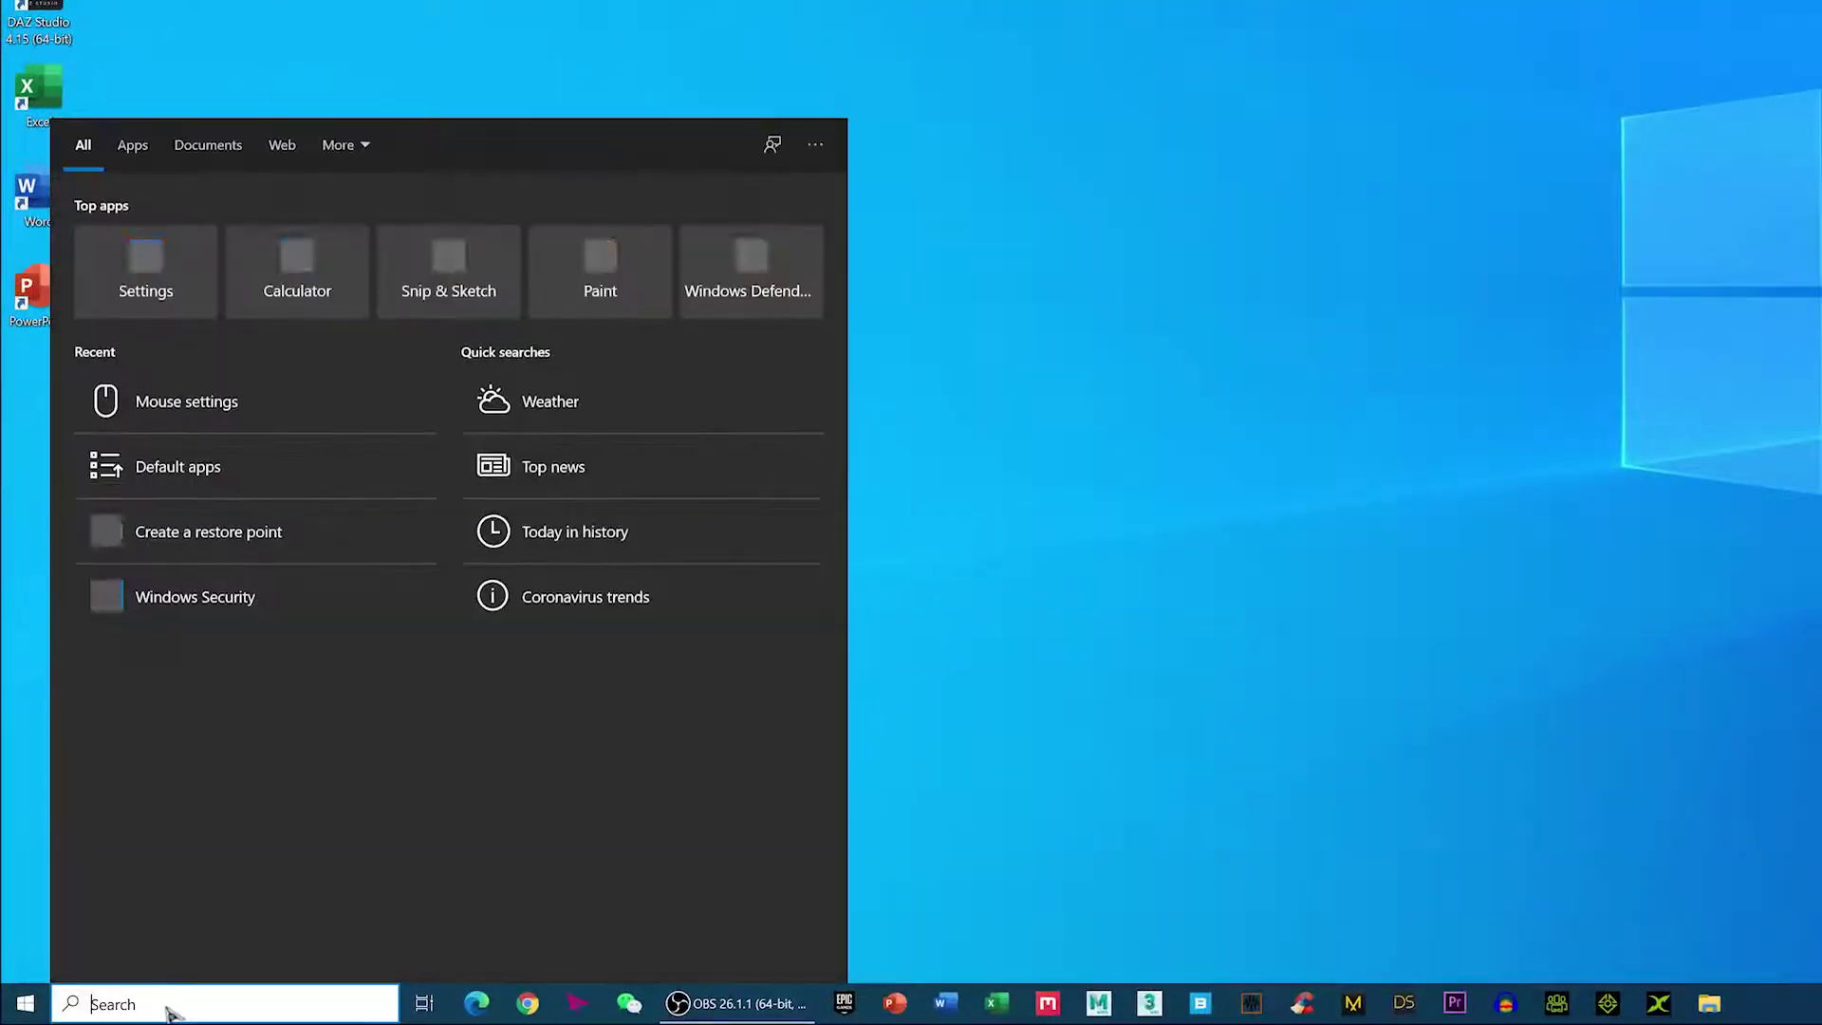
type("cr")
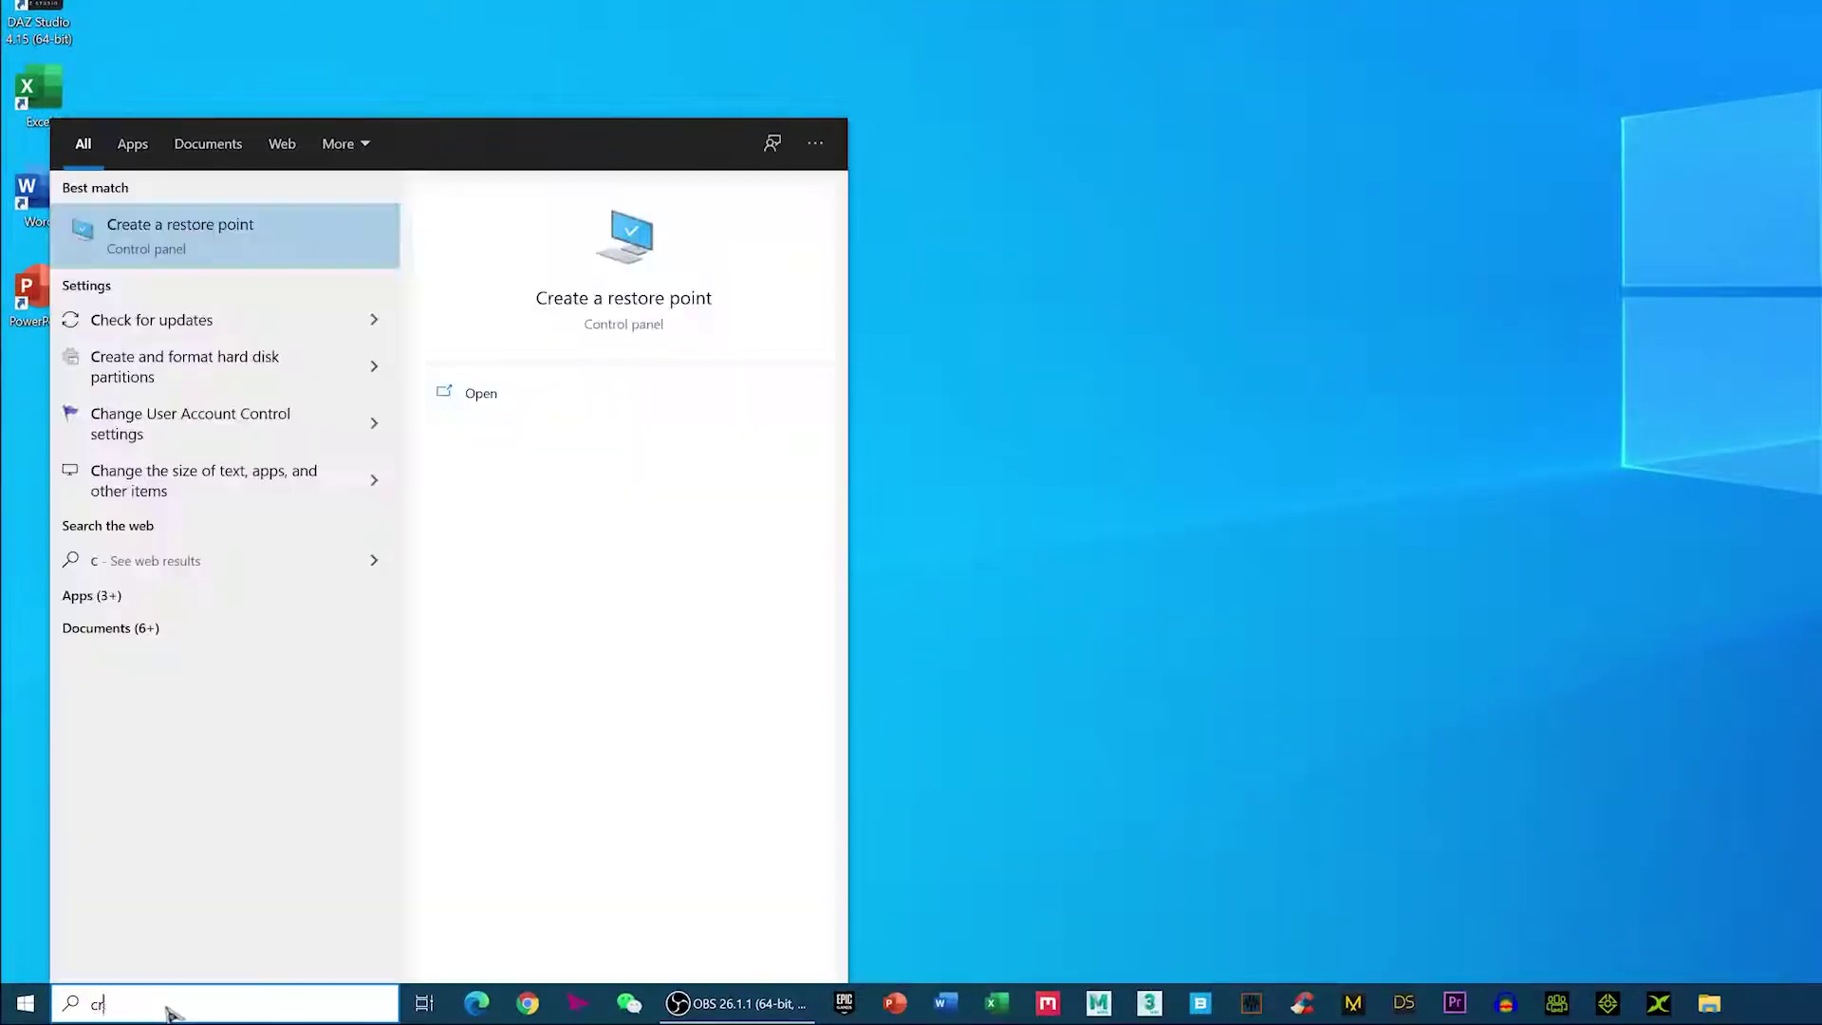
type("eate rest")
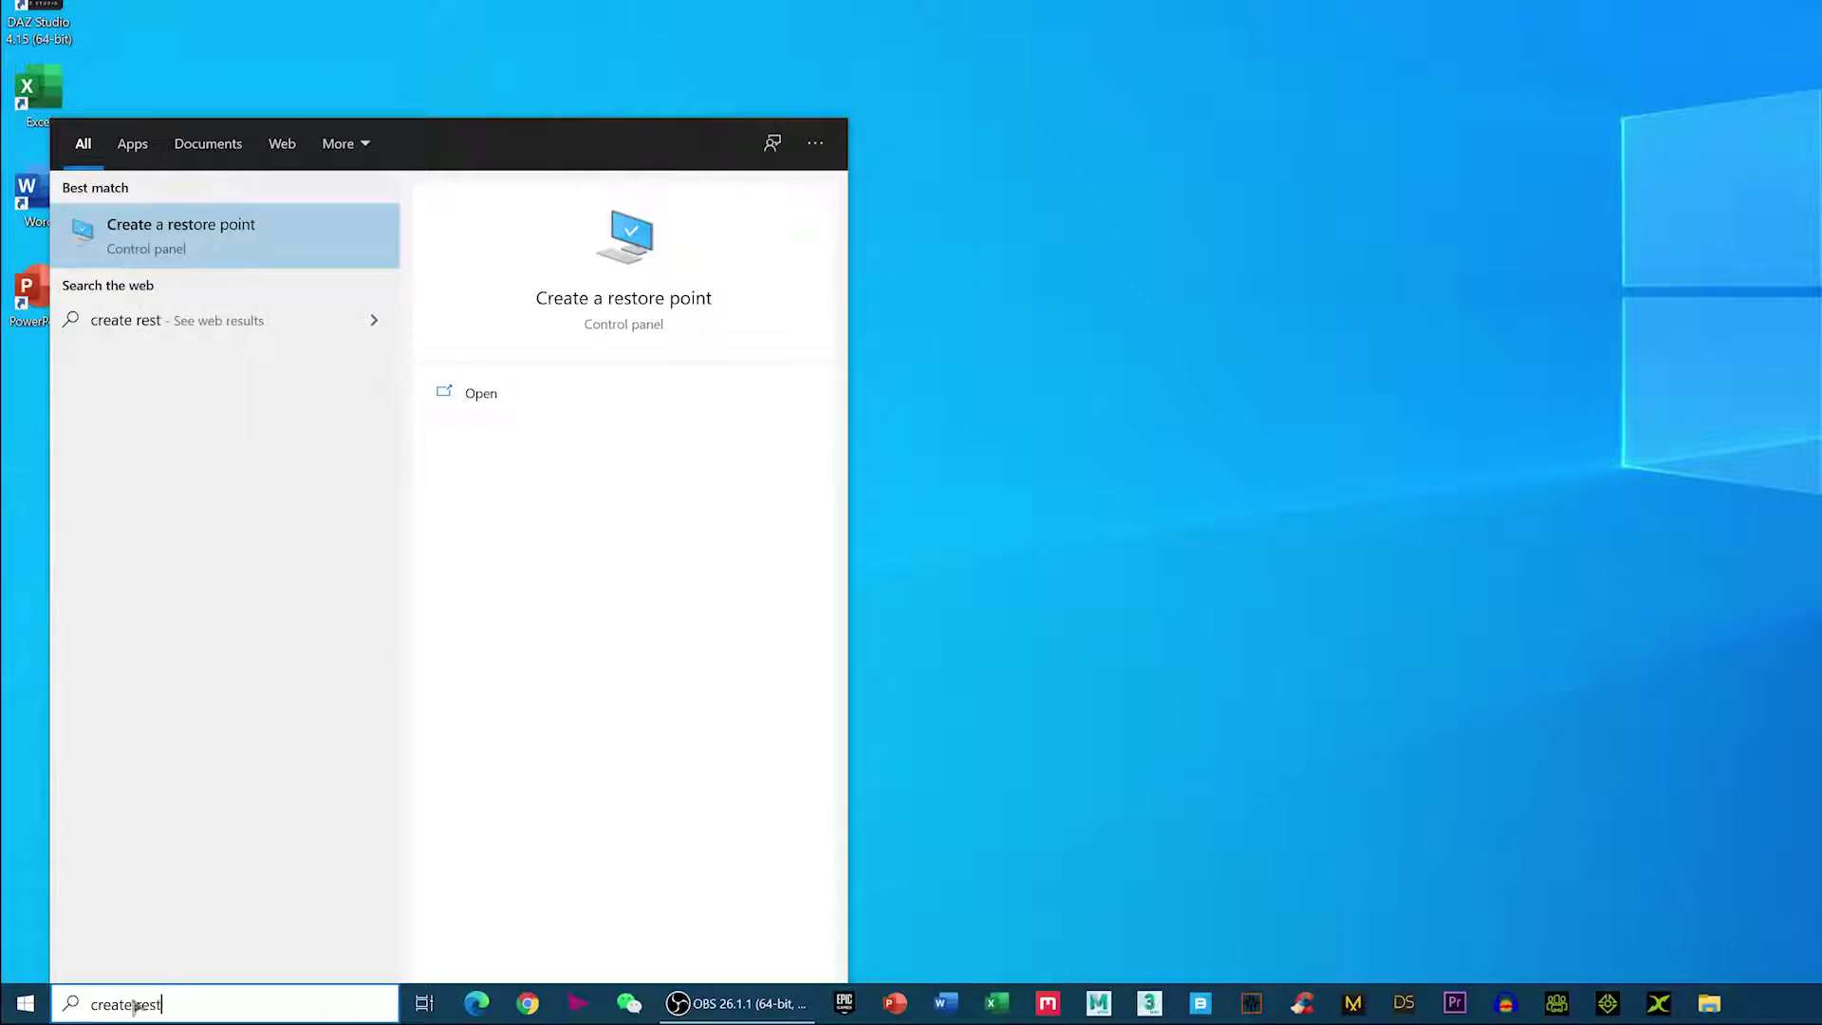
left_click(181, 237)
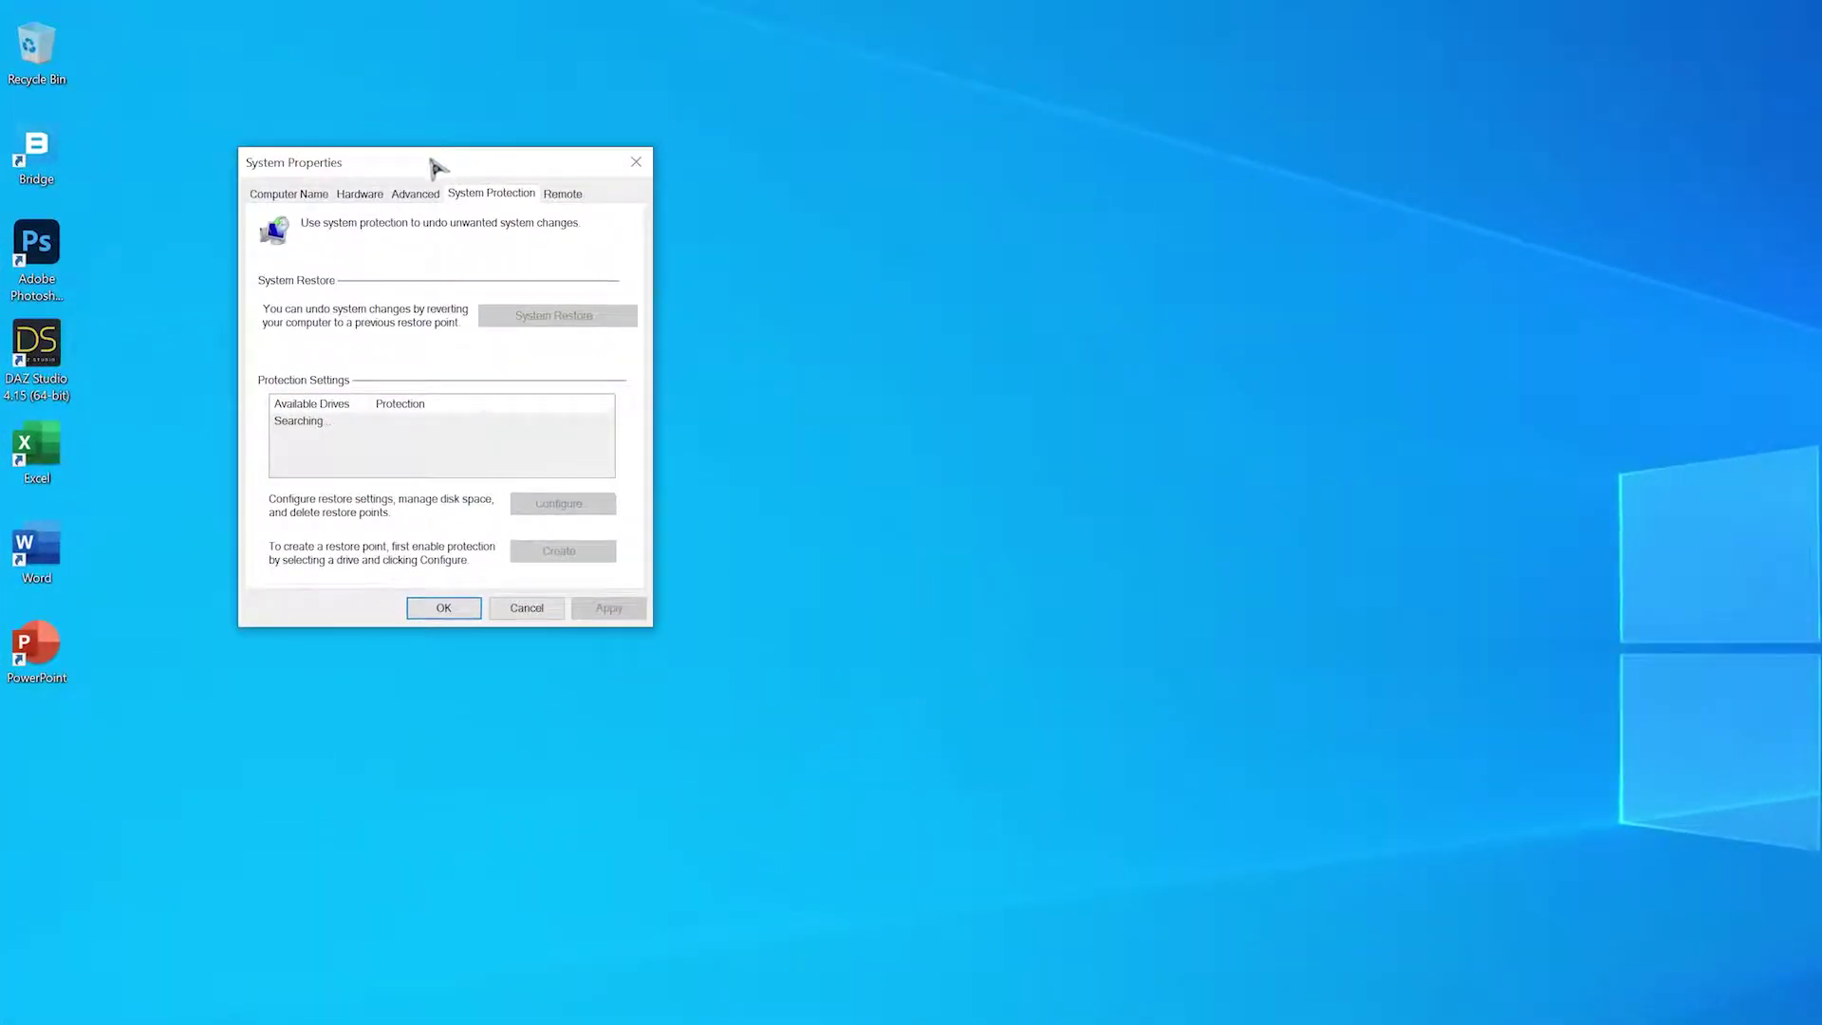
- Make sure system protection is turned on for Local Disk (C:) and confirm its restore settings
left_click_drag(431, 159, 1260, 122)
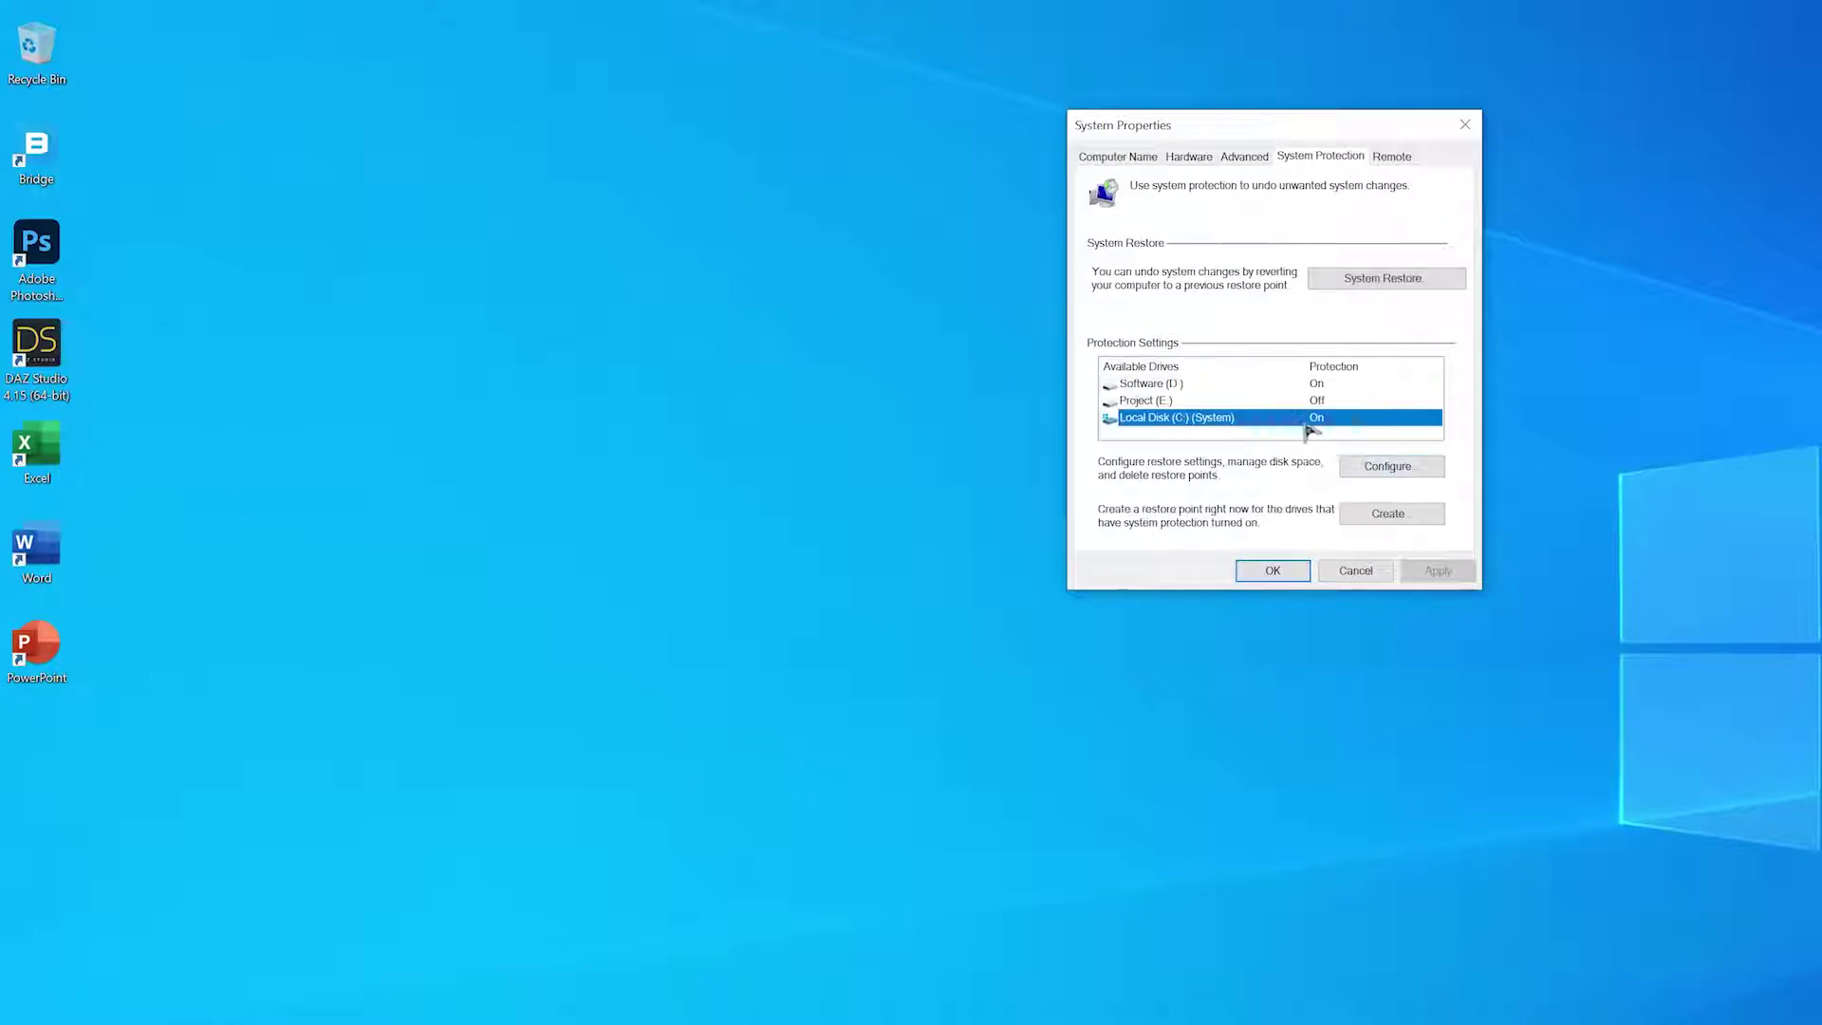
left_click(1381, 469)
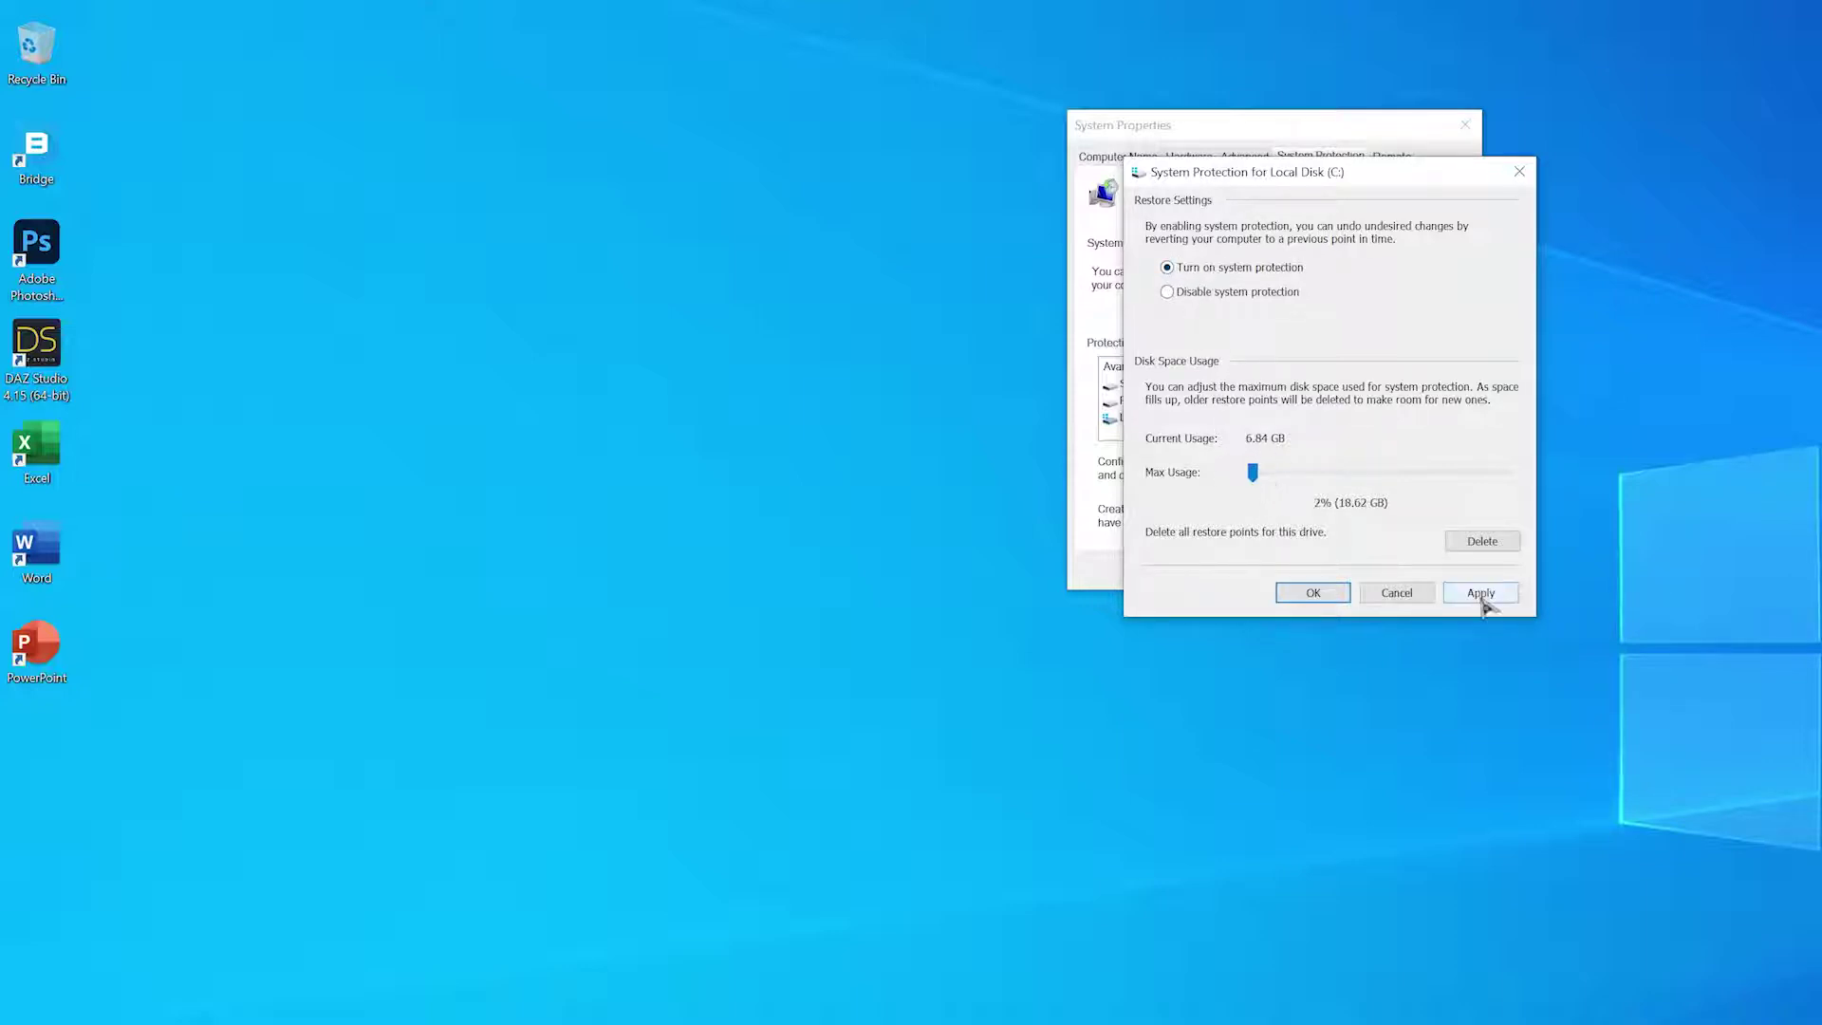
left_click(1313, 593)
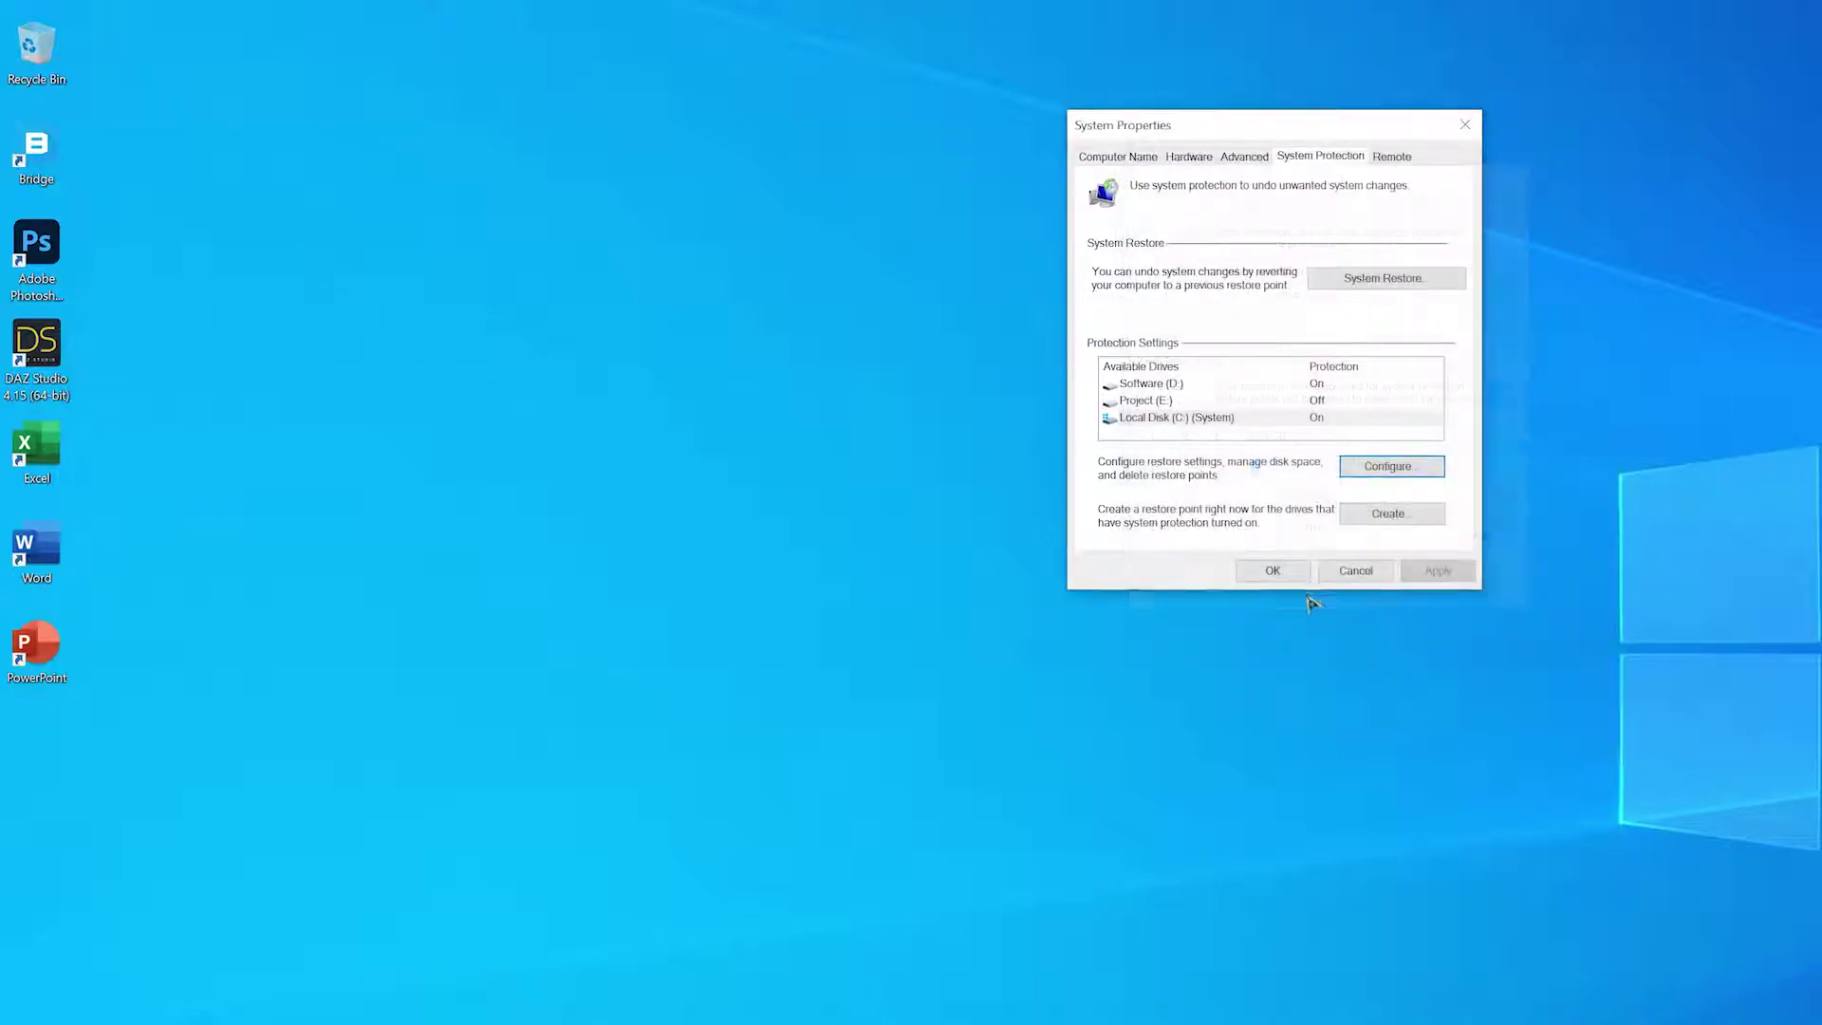
- Create a restore point described as "windows 10" for Local Disk (C:) and close System Properties
left_click(1205, 420)
left_click(1392, 518)
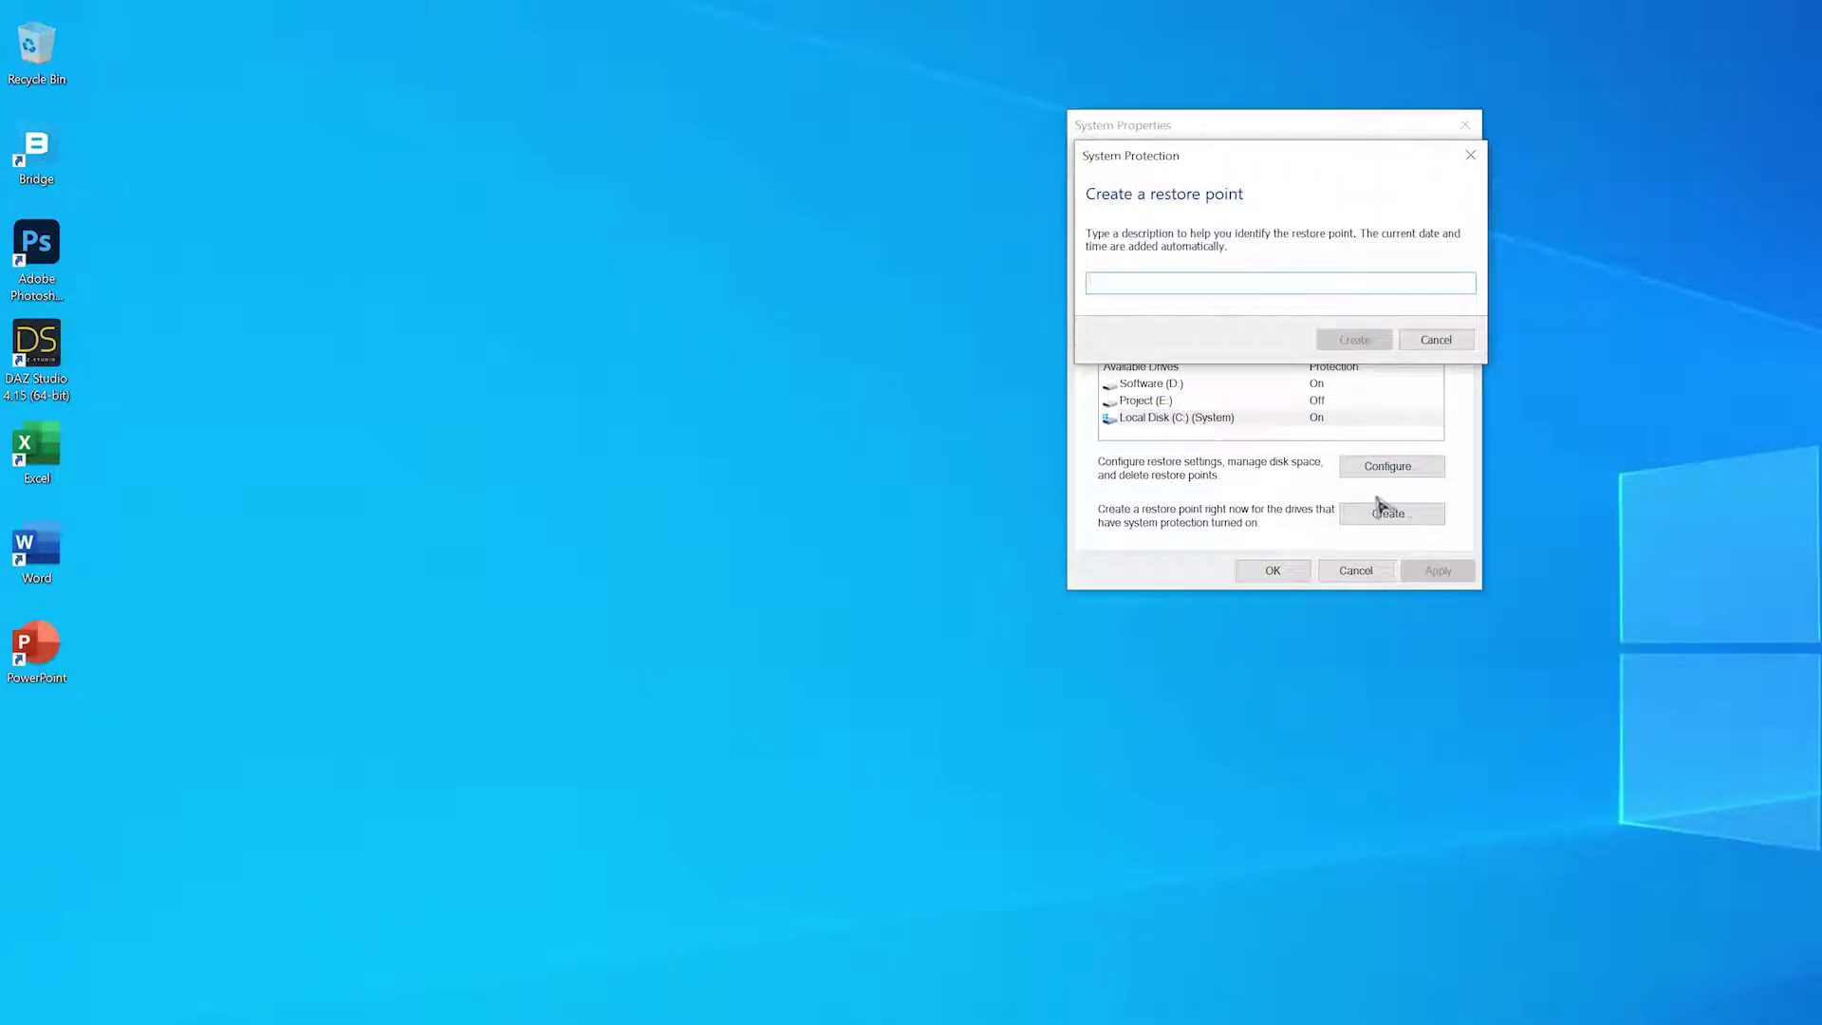
type("windows 10")
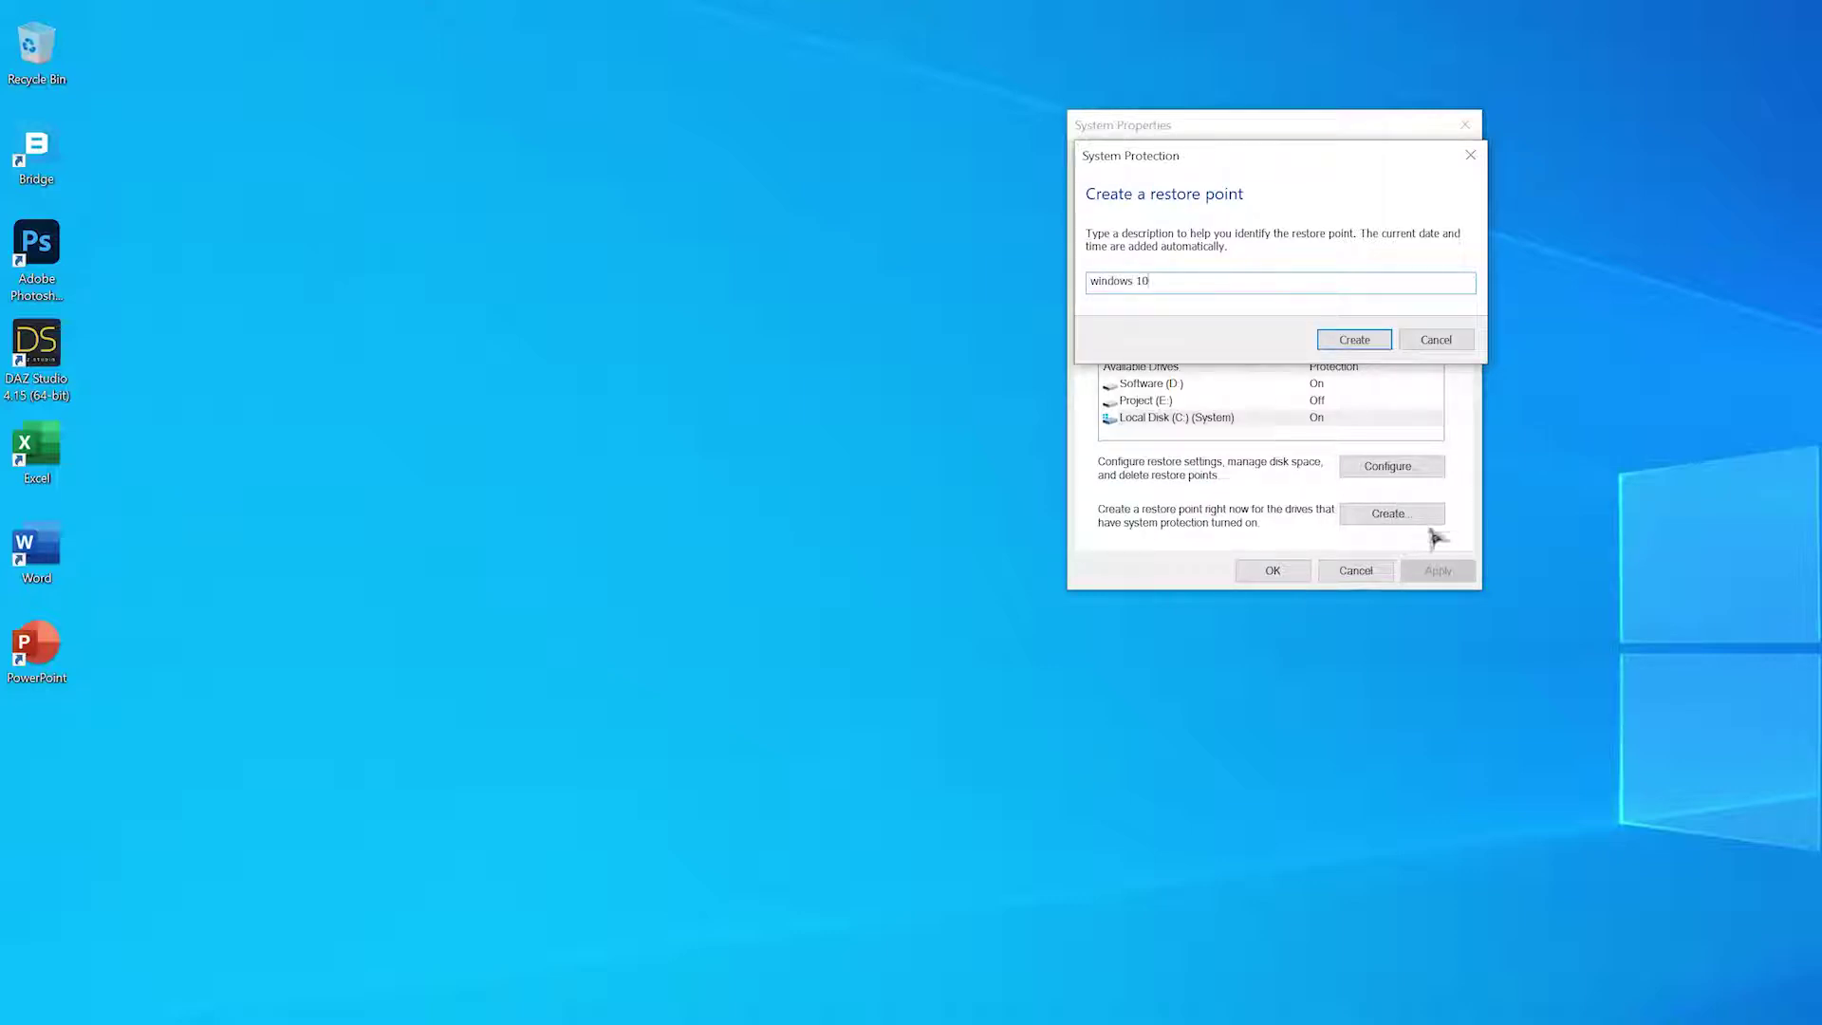
left_click(1359, 339)
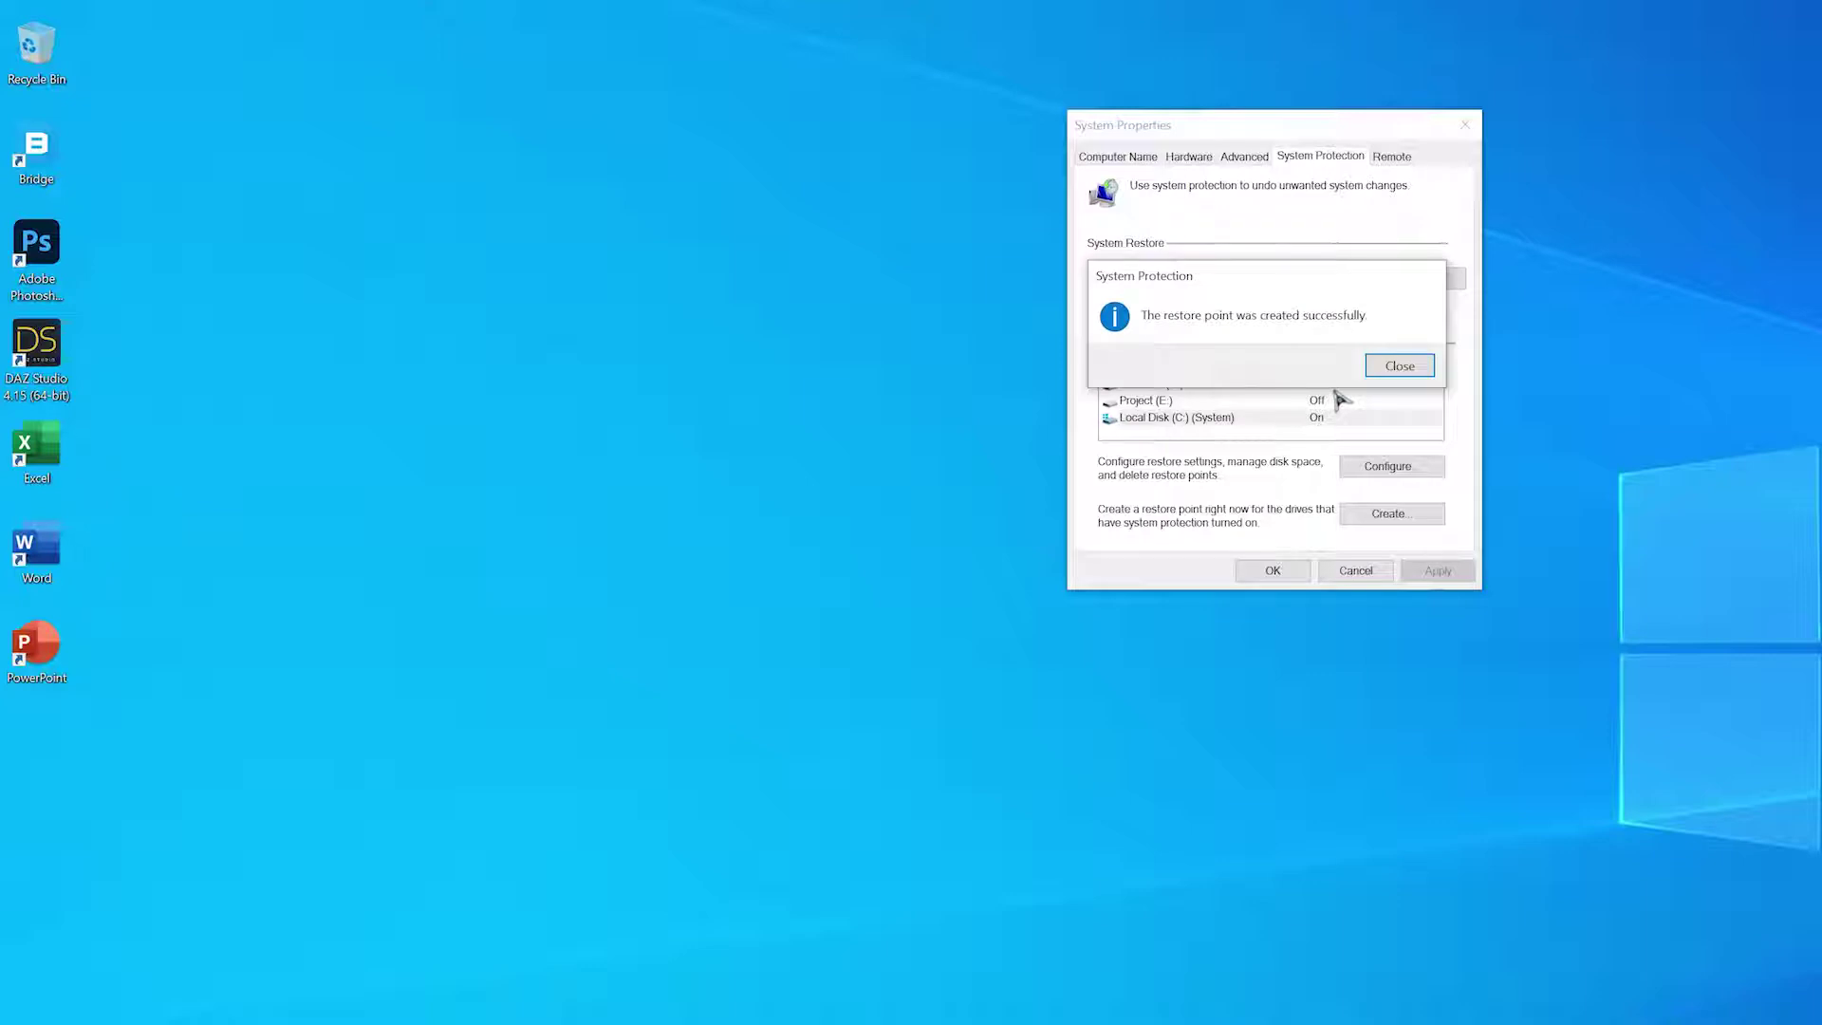
left_click(1396, 366)
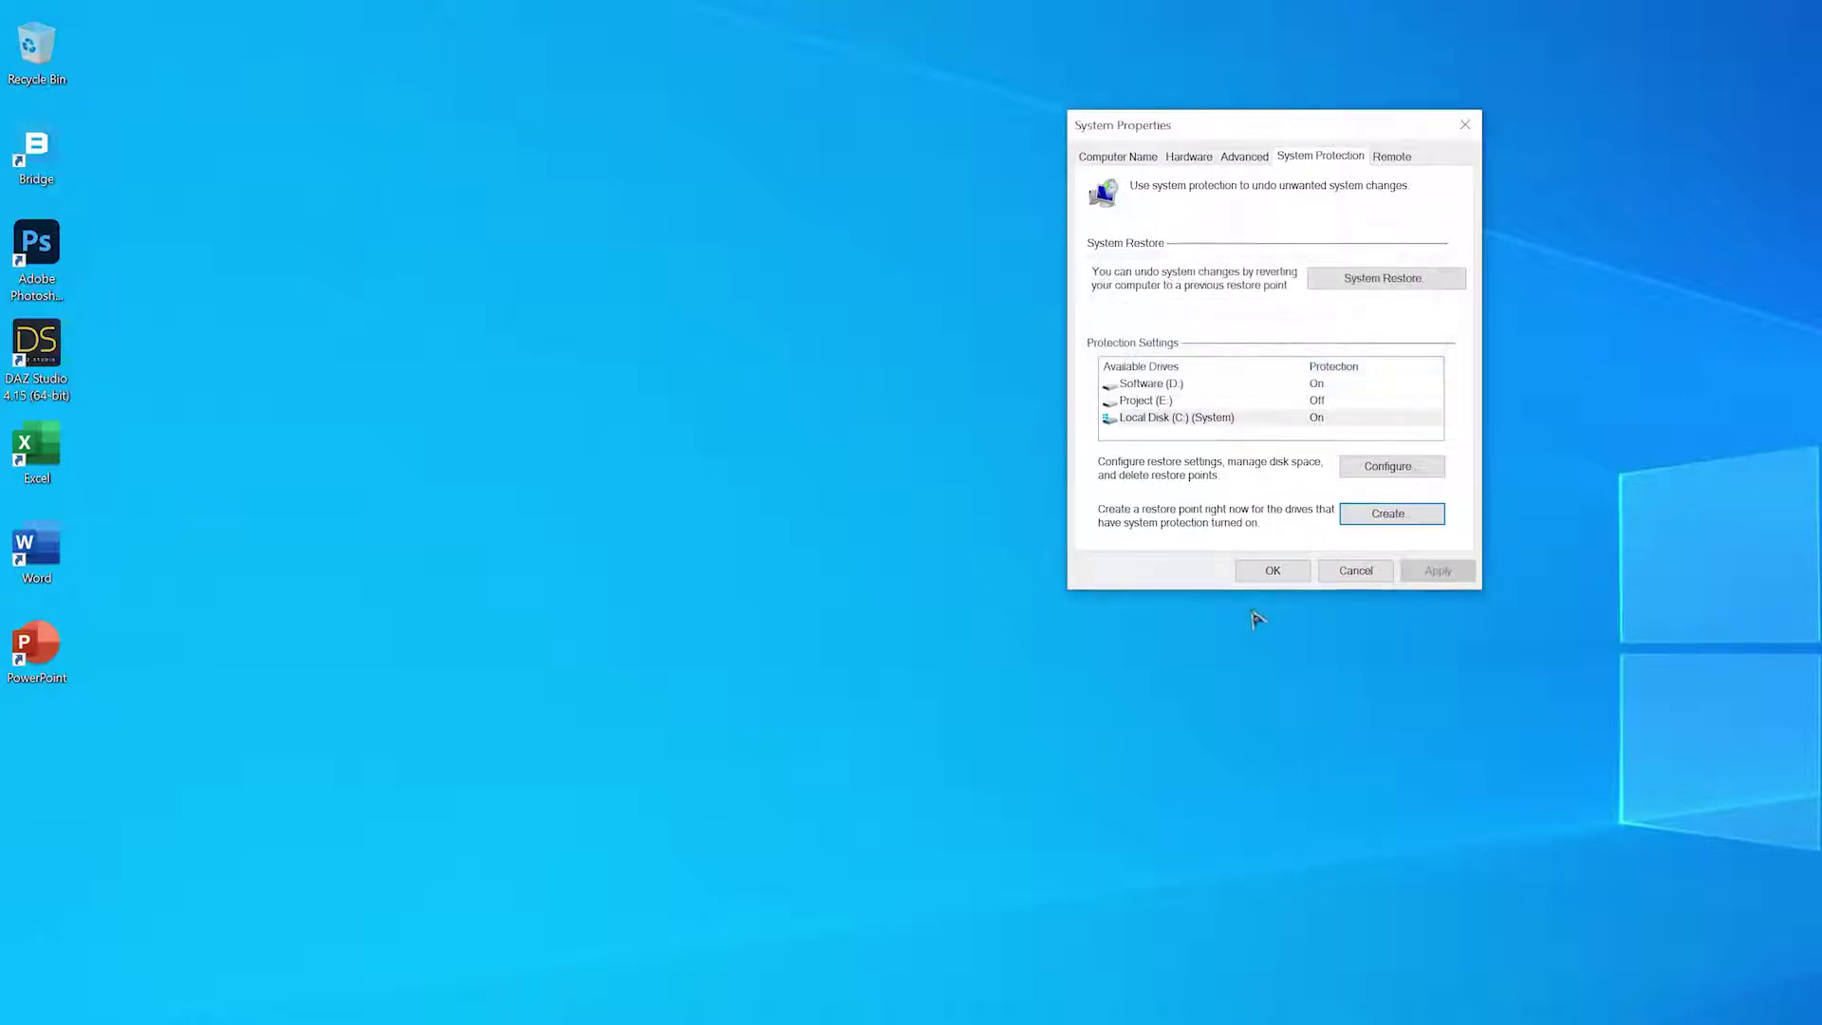
left_click(1270, 571)
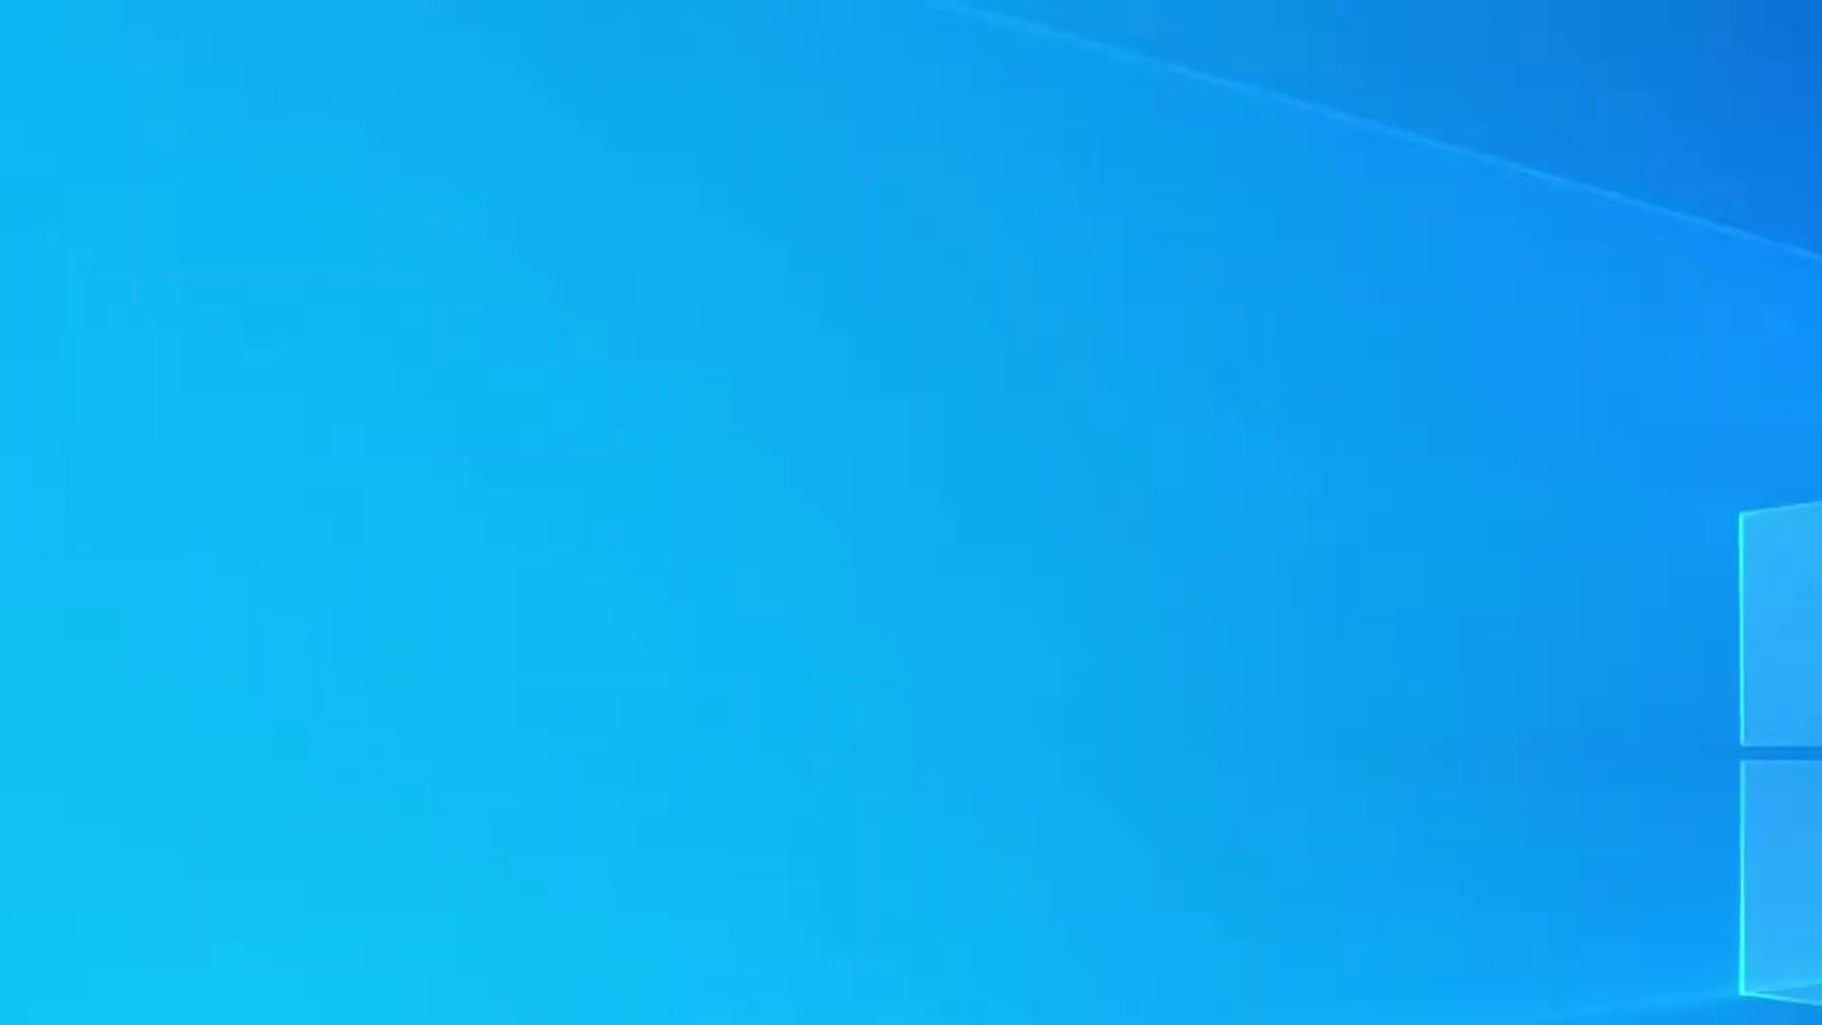
- Open The Best Windows 10 Theme 2021 folder under PC Makeup on Project (E:) and look over its contents
key("super+e")
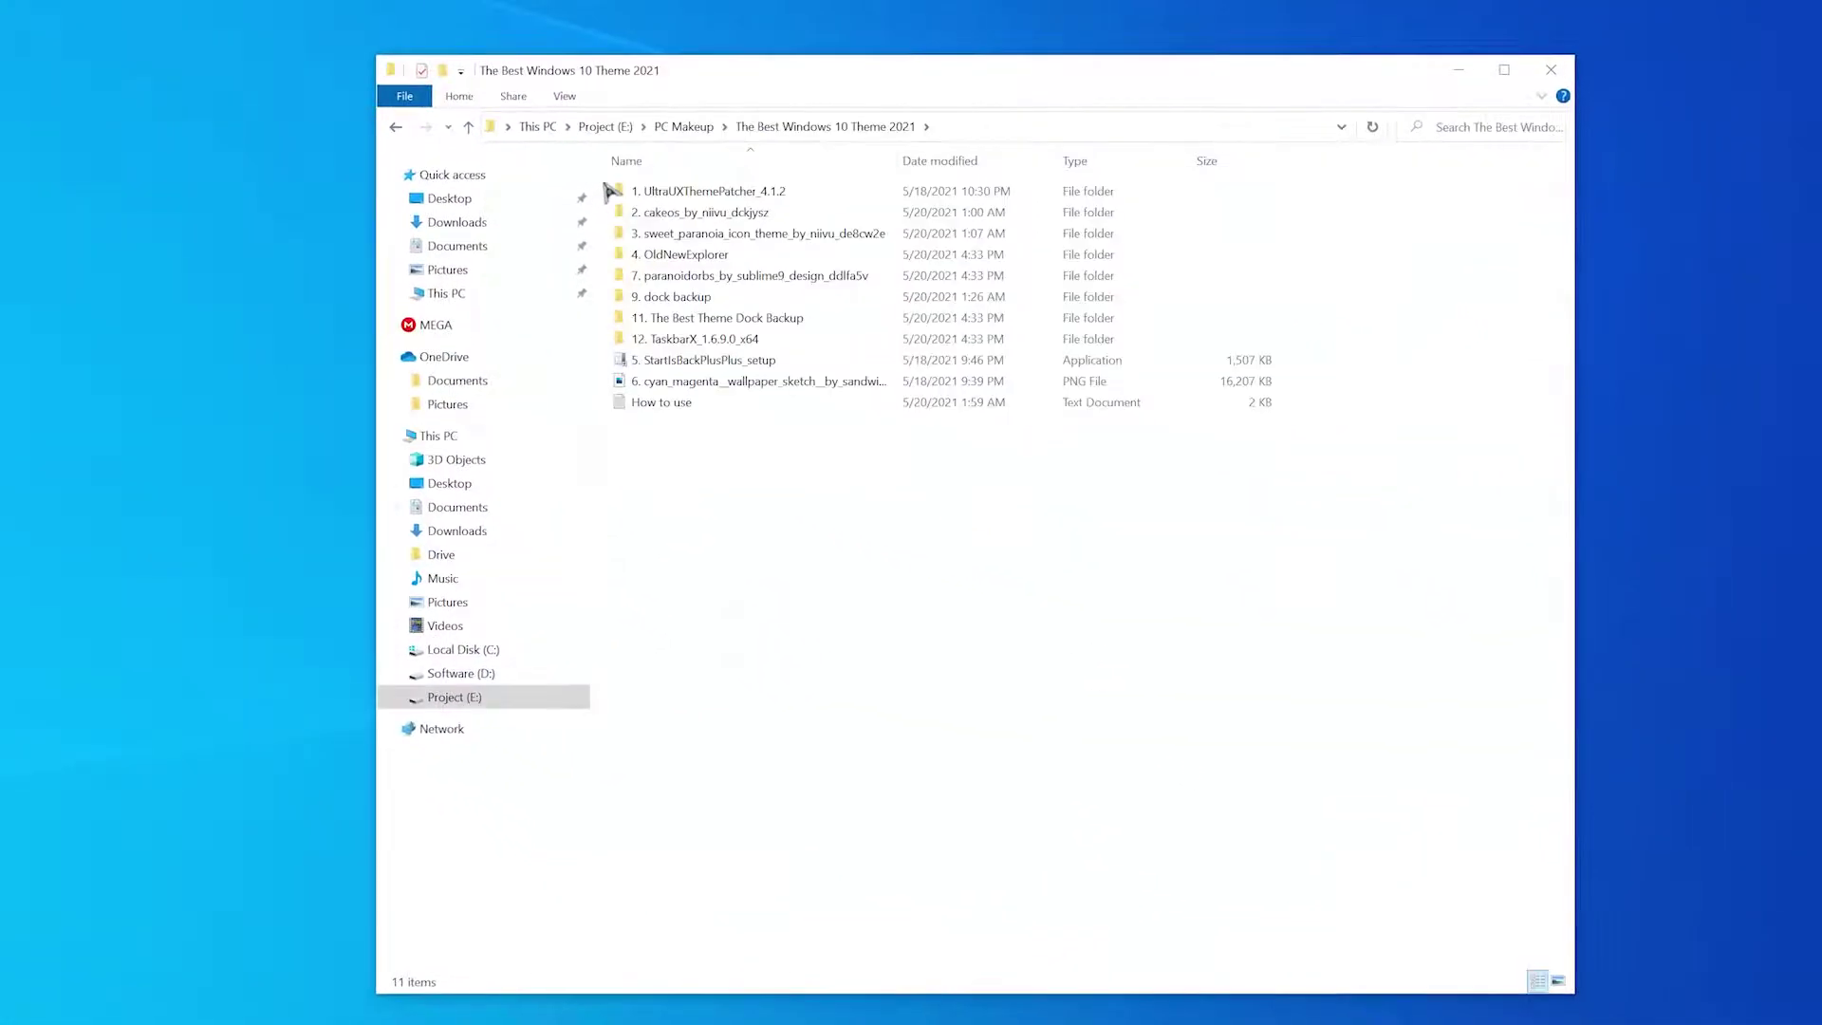
left_click_drag(607, 189, 756, 391)
left_click_drag(602, 186, 1255, 410)
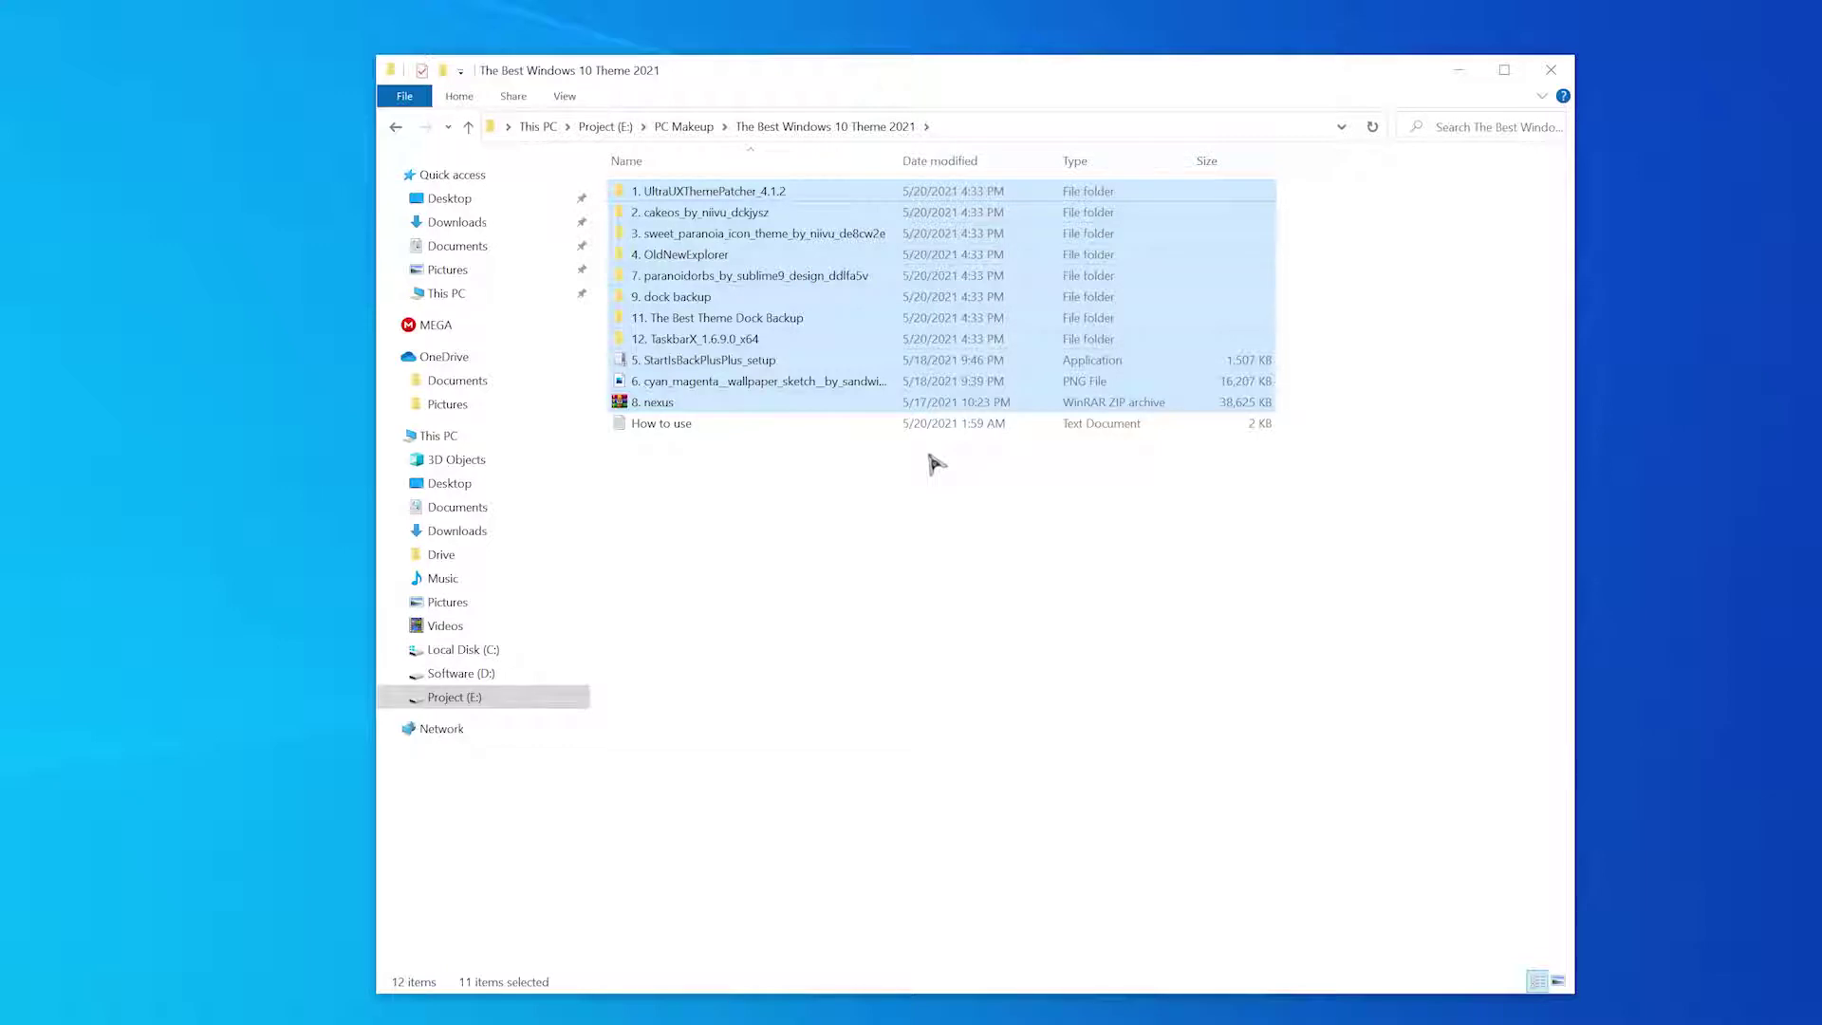
left_click(702, 598)
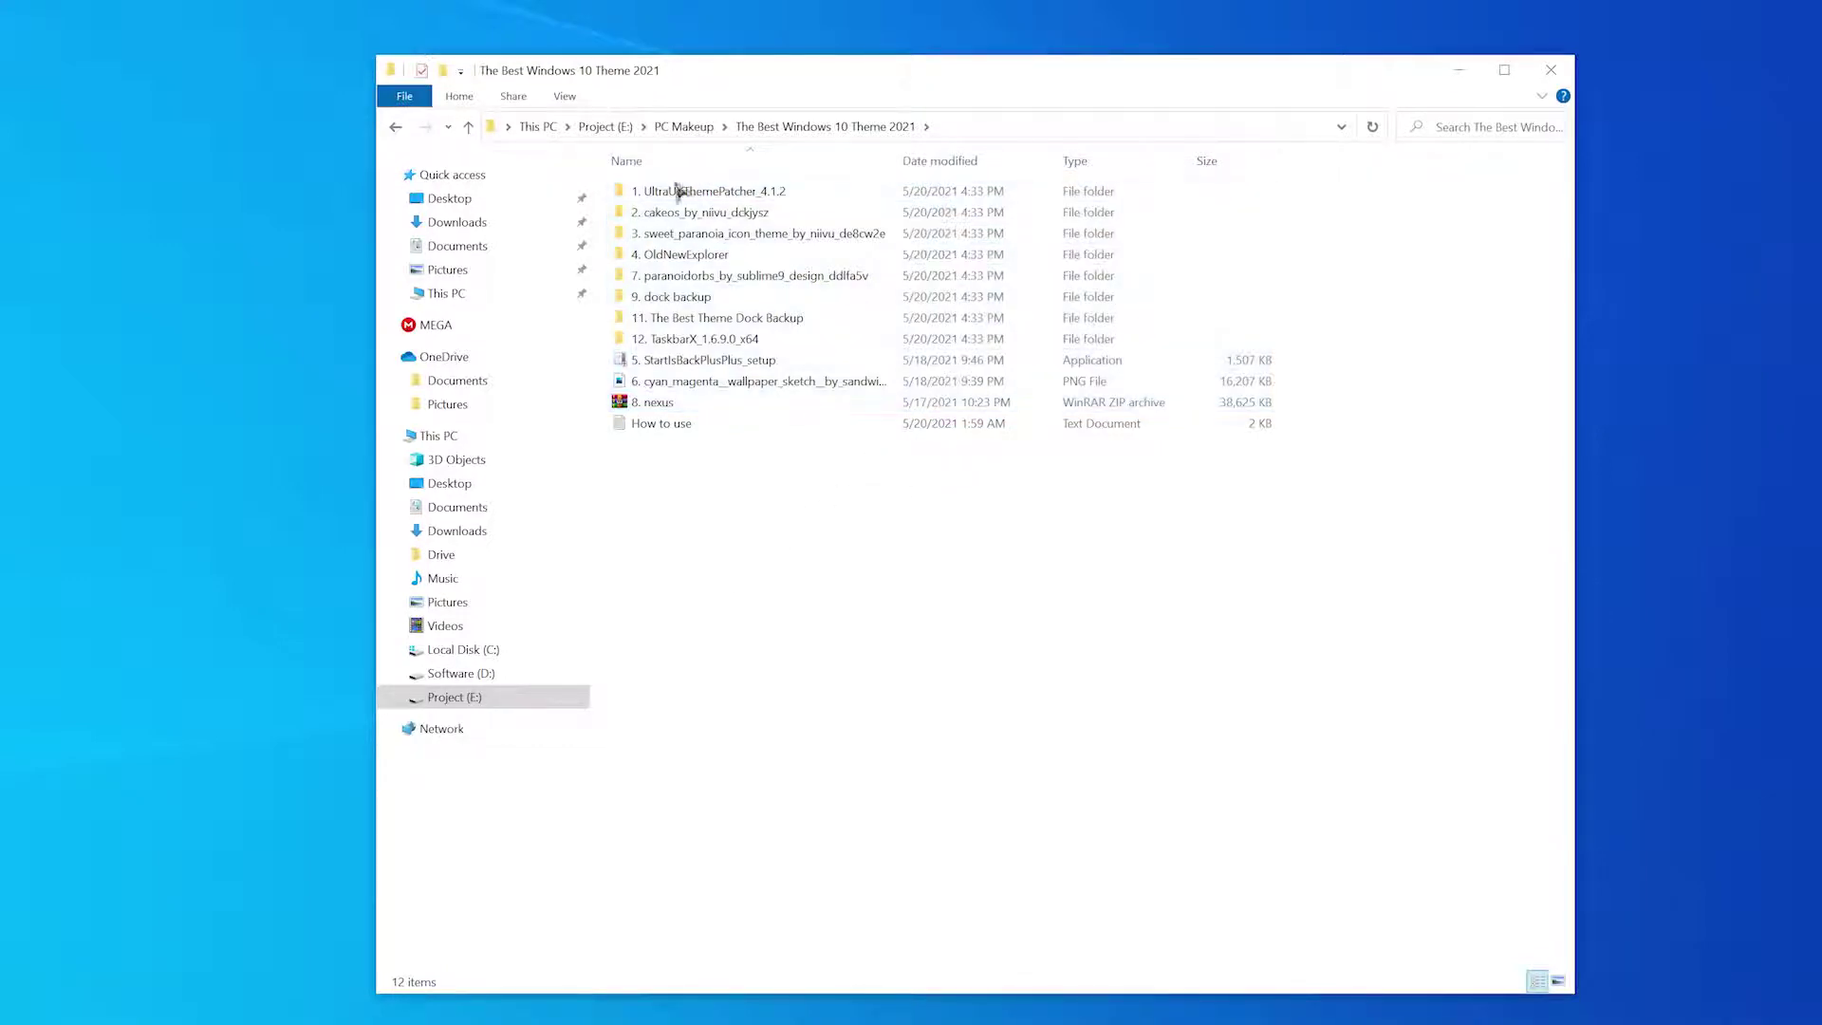
- Install UltraUXThemePatcher 4.1.2 from its numbered folder, accepting the license agreement and completing the setup wizard
left_click(680, 193)
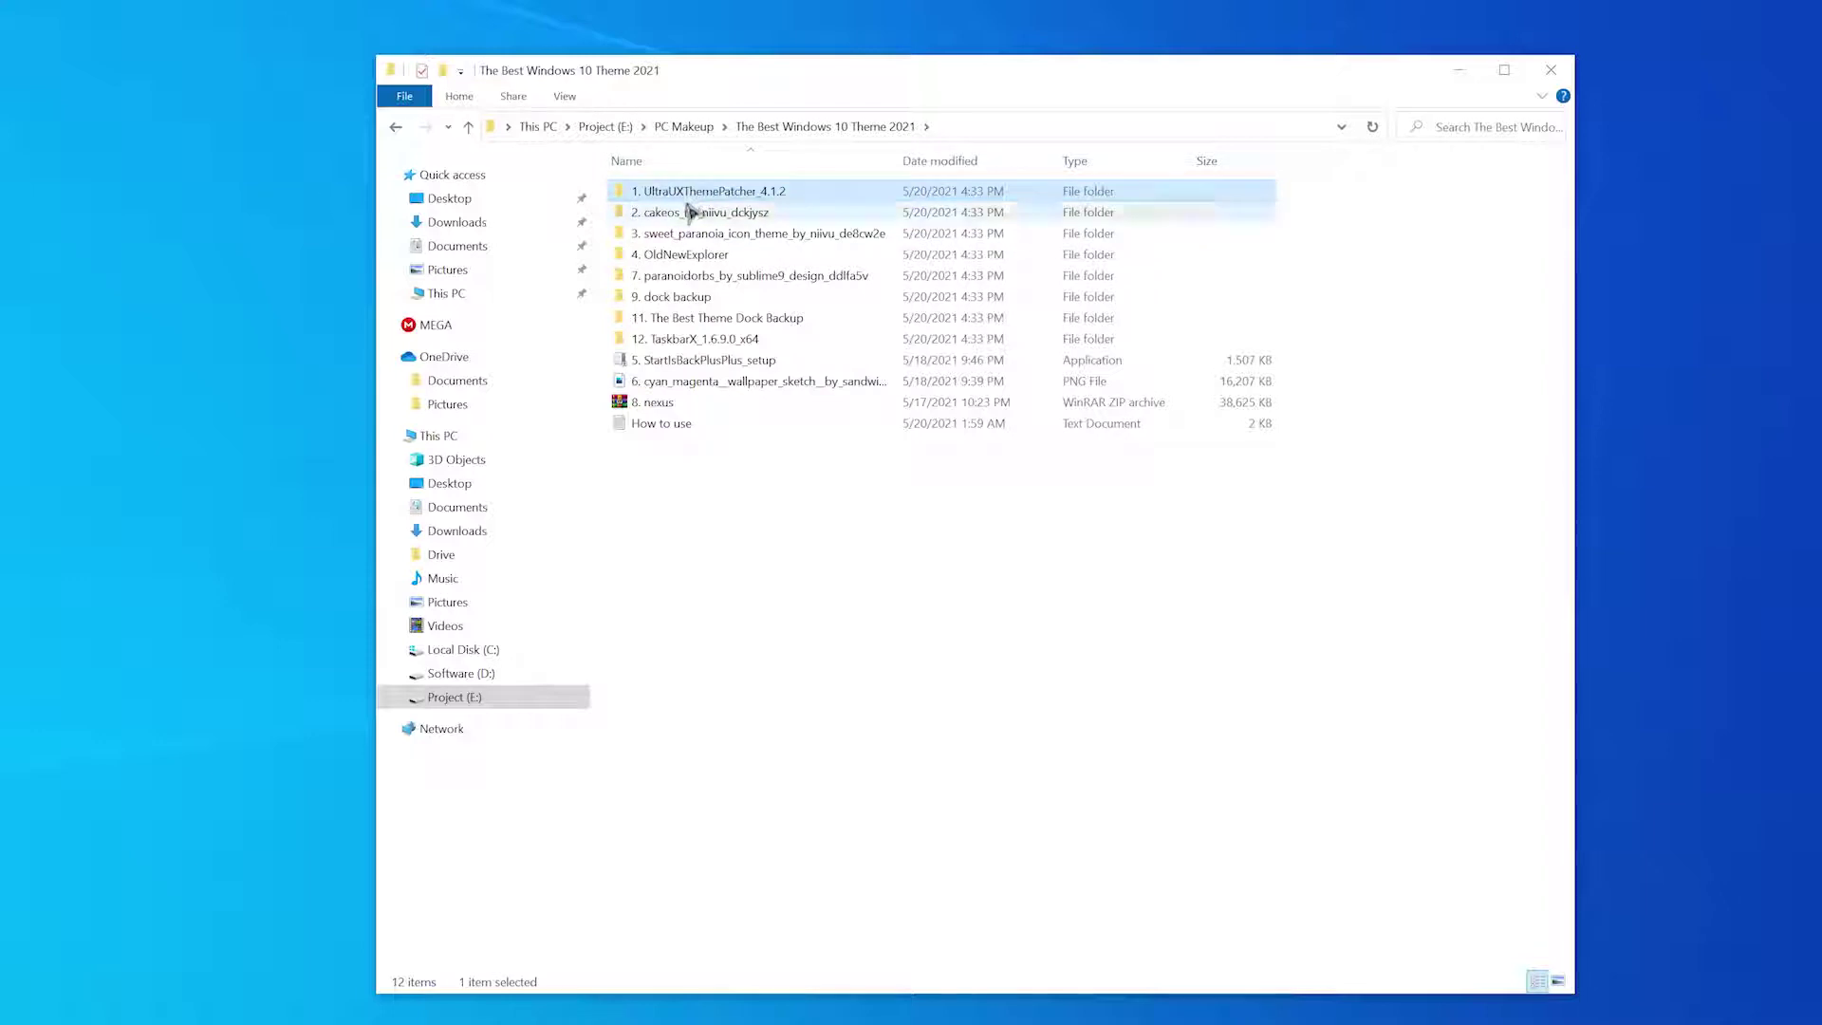
double_click(693, 195)
double_click(692, 197)
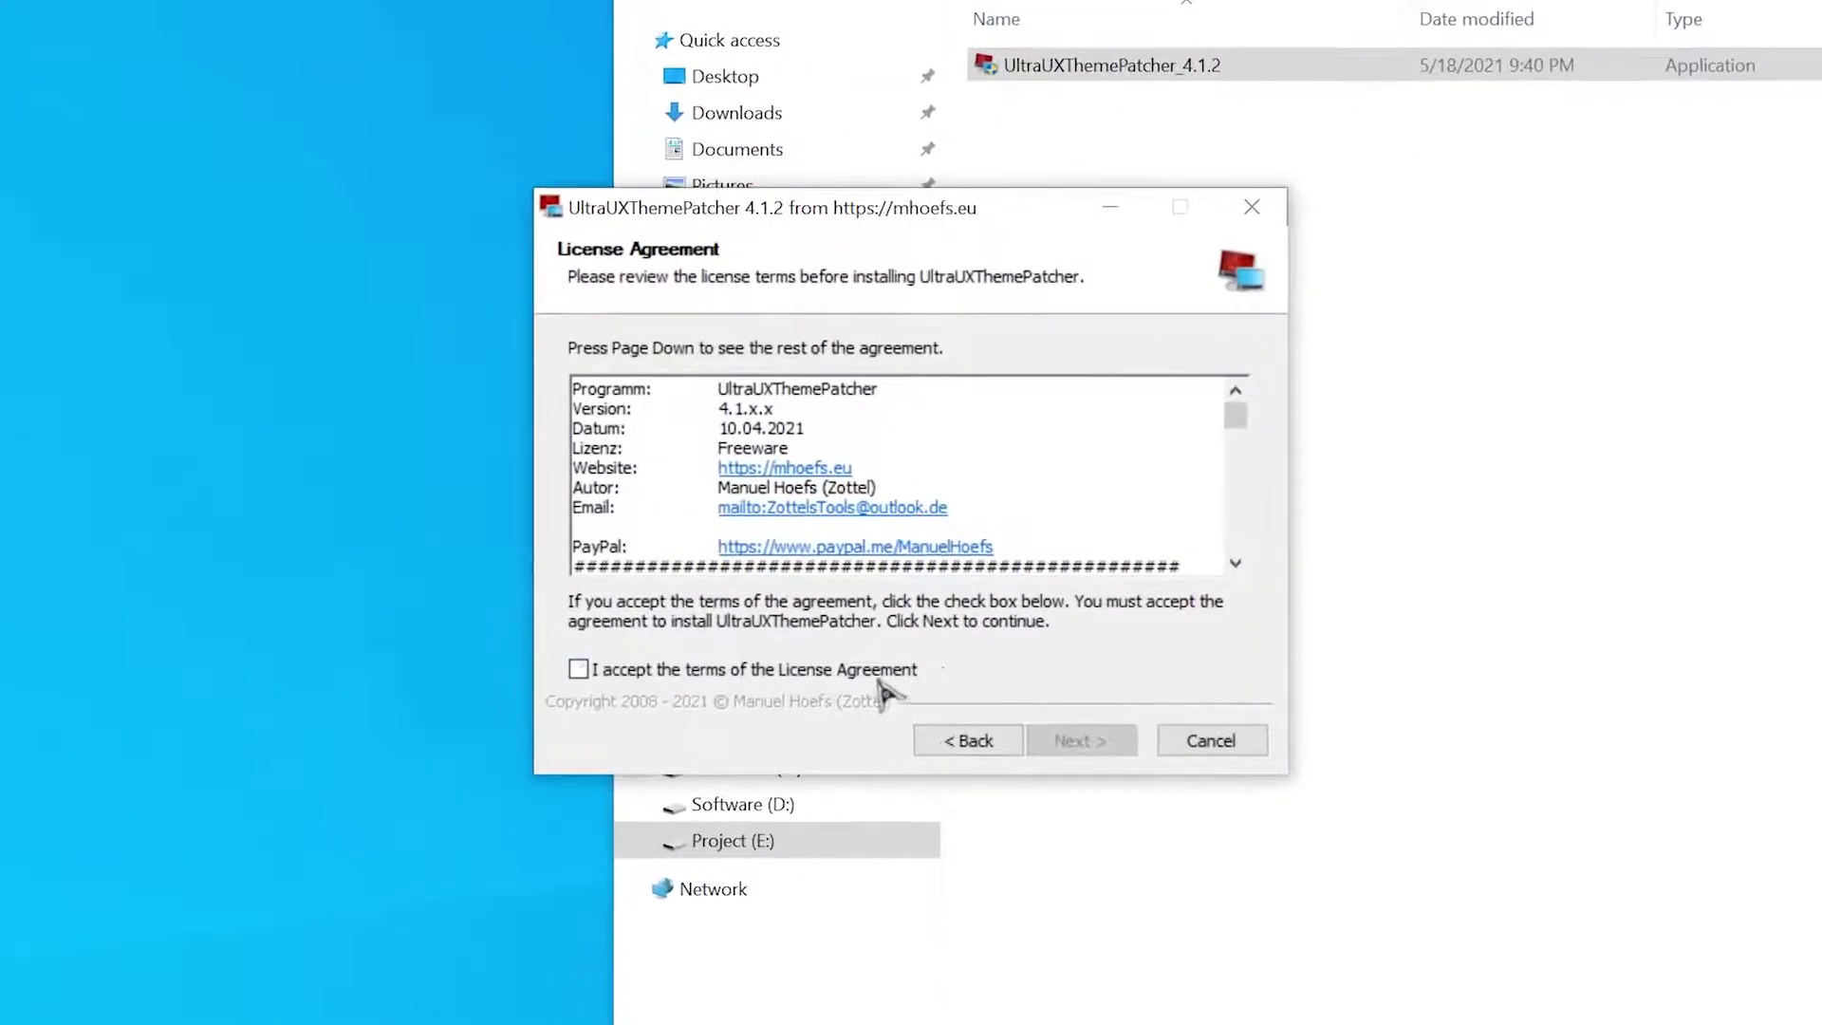
left_click(892, 677)
left_click(1069, 740)
left_click(1085, 747)
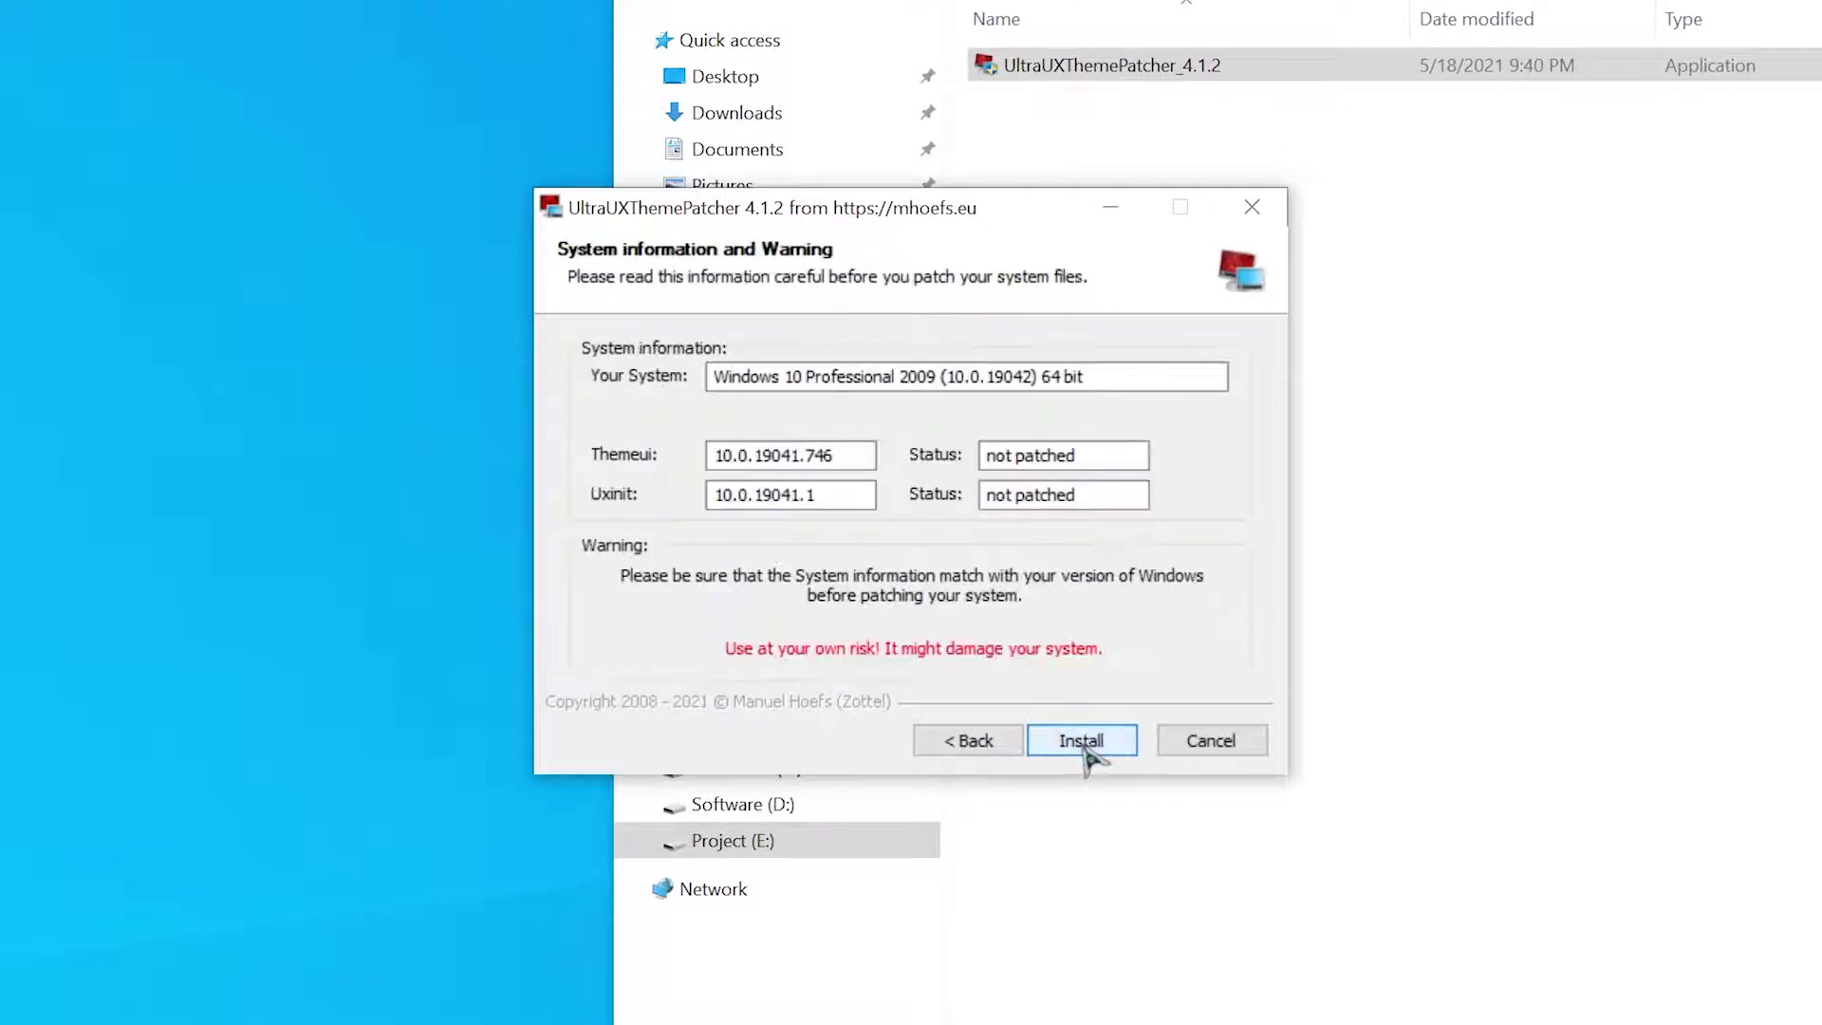
left_click(1108, 745)
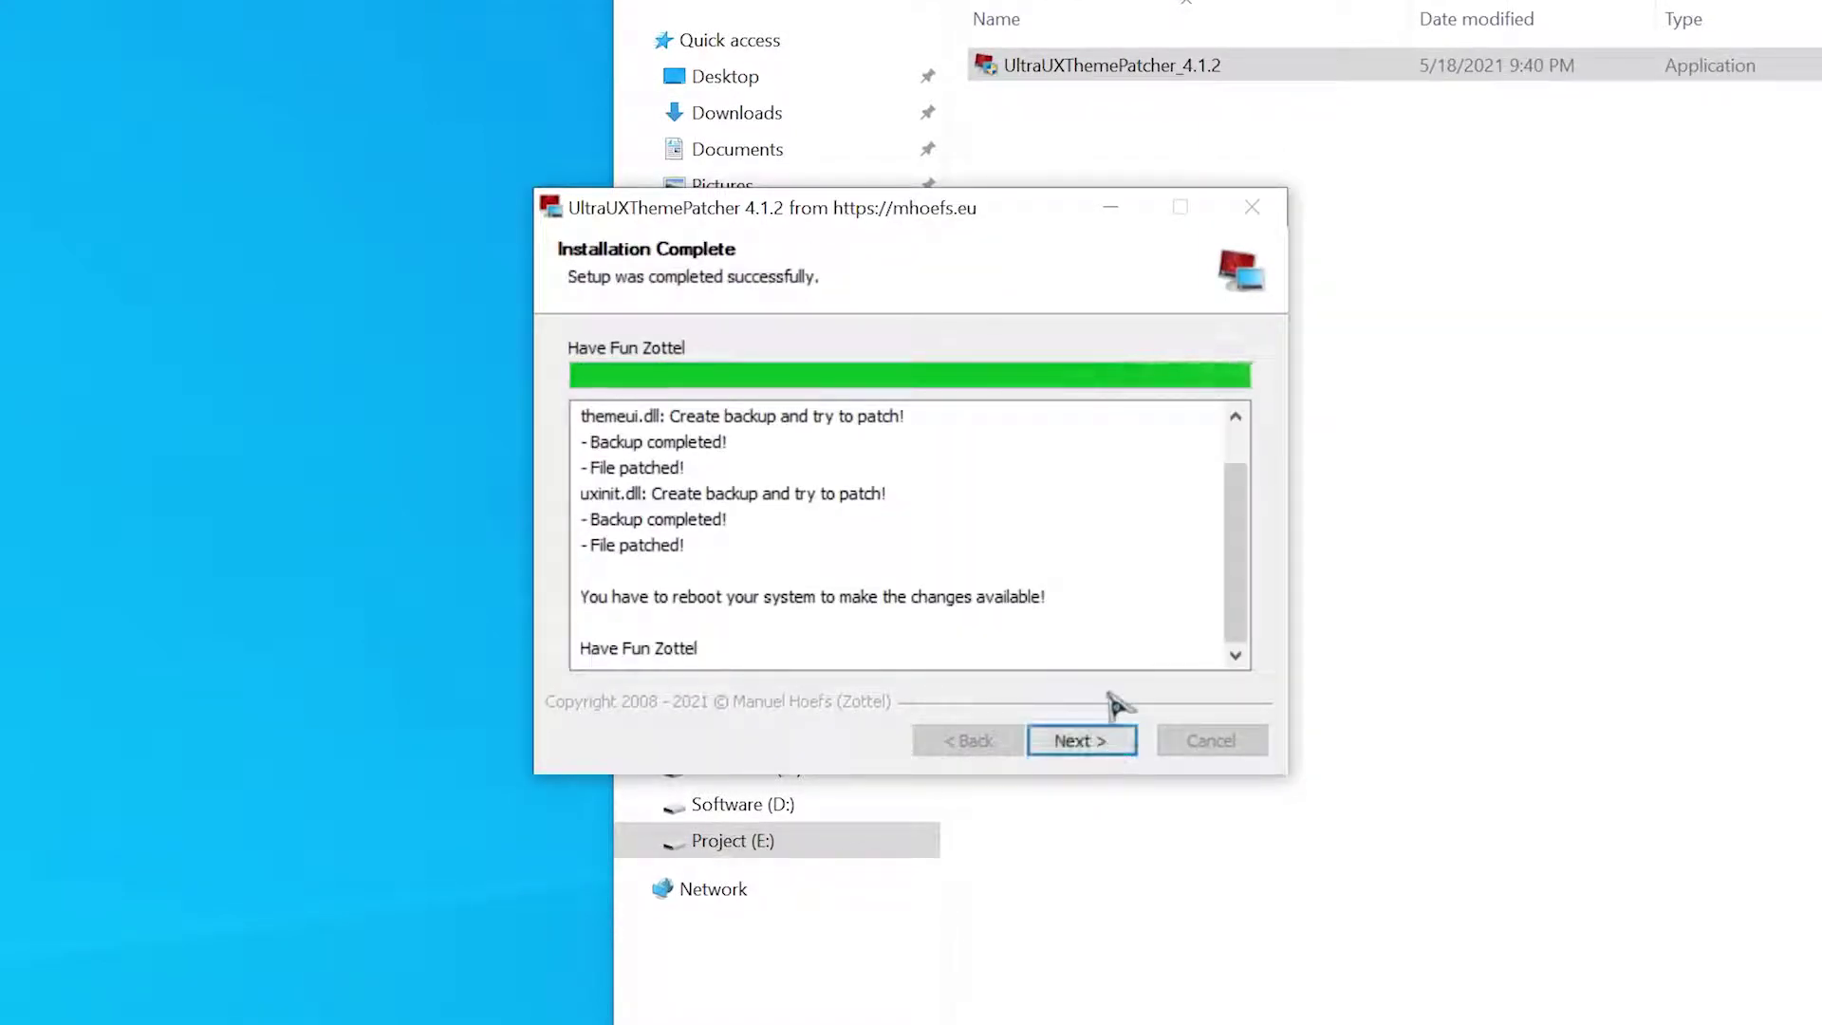
left_click(1099, 742)
left_click(1101, 743)
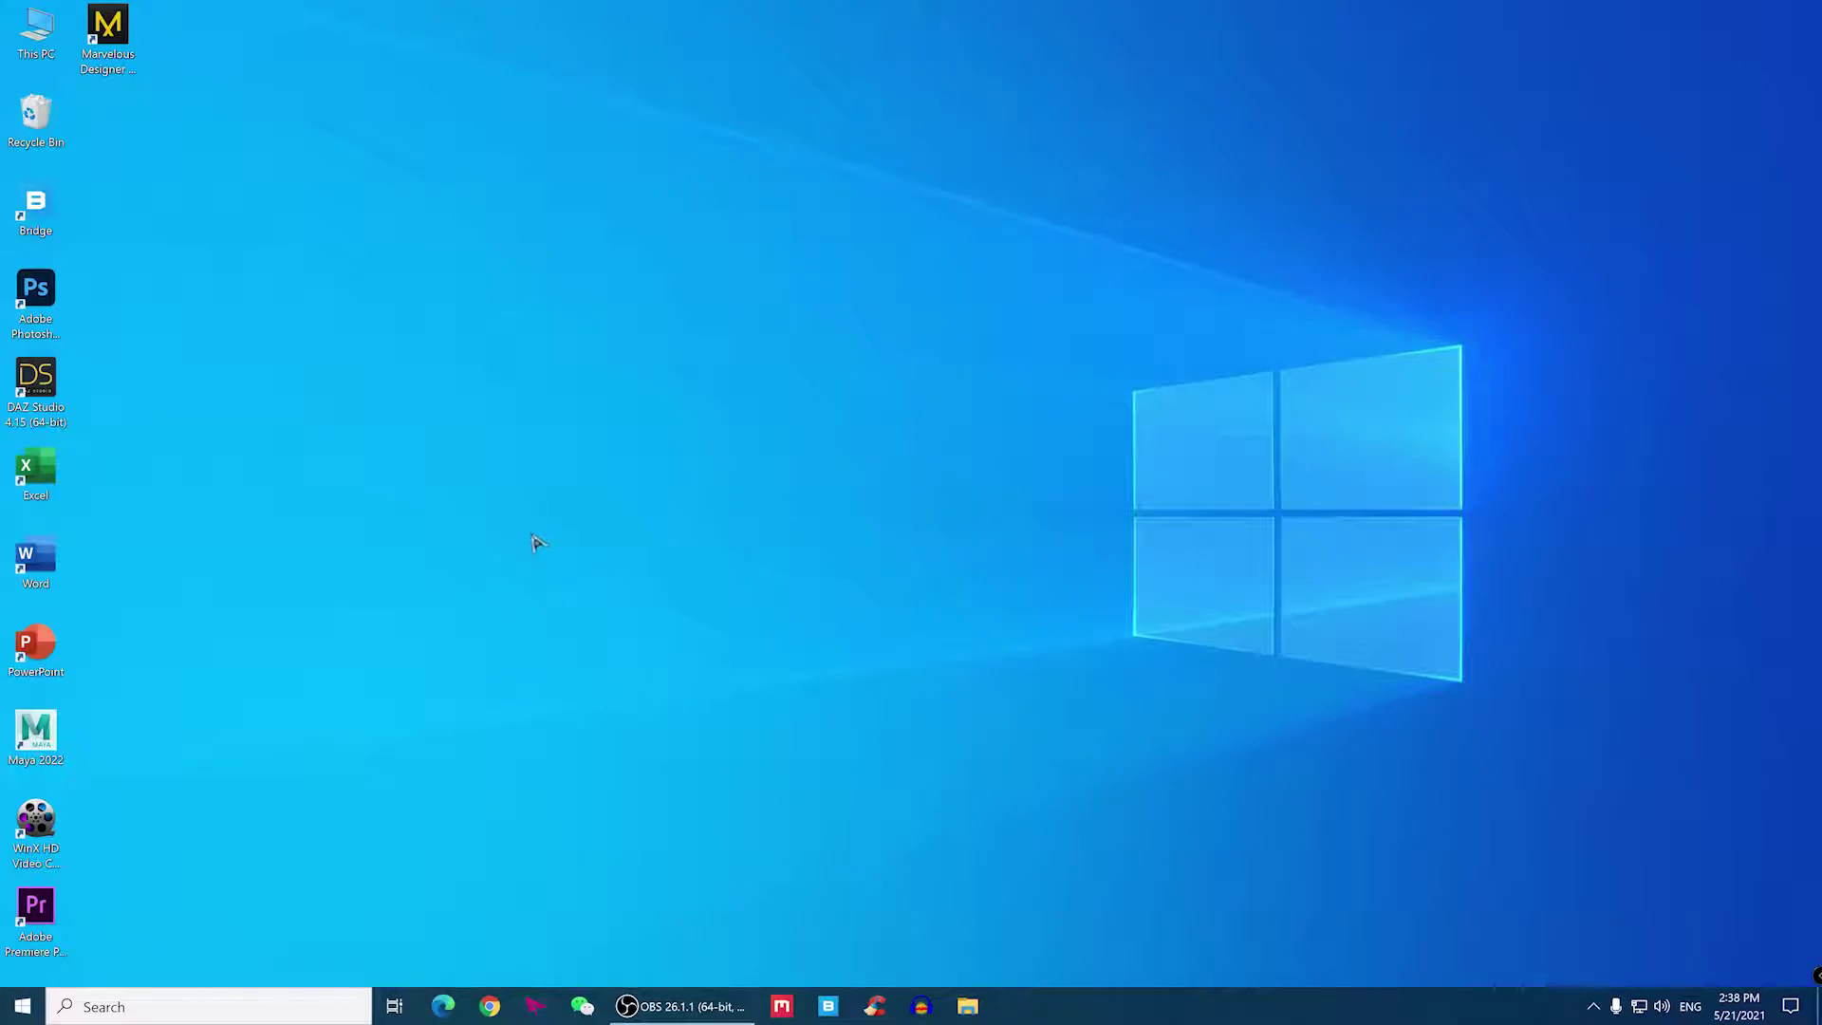
- Open the Windows 10 Themes (1903-20H2) folder inside the cakeos_by_niivu package of The Best Windows 10 Theme 2021 in Downloads
left_click(967, 1005)
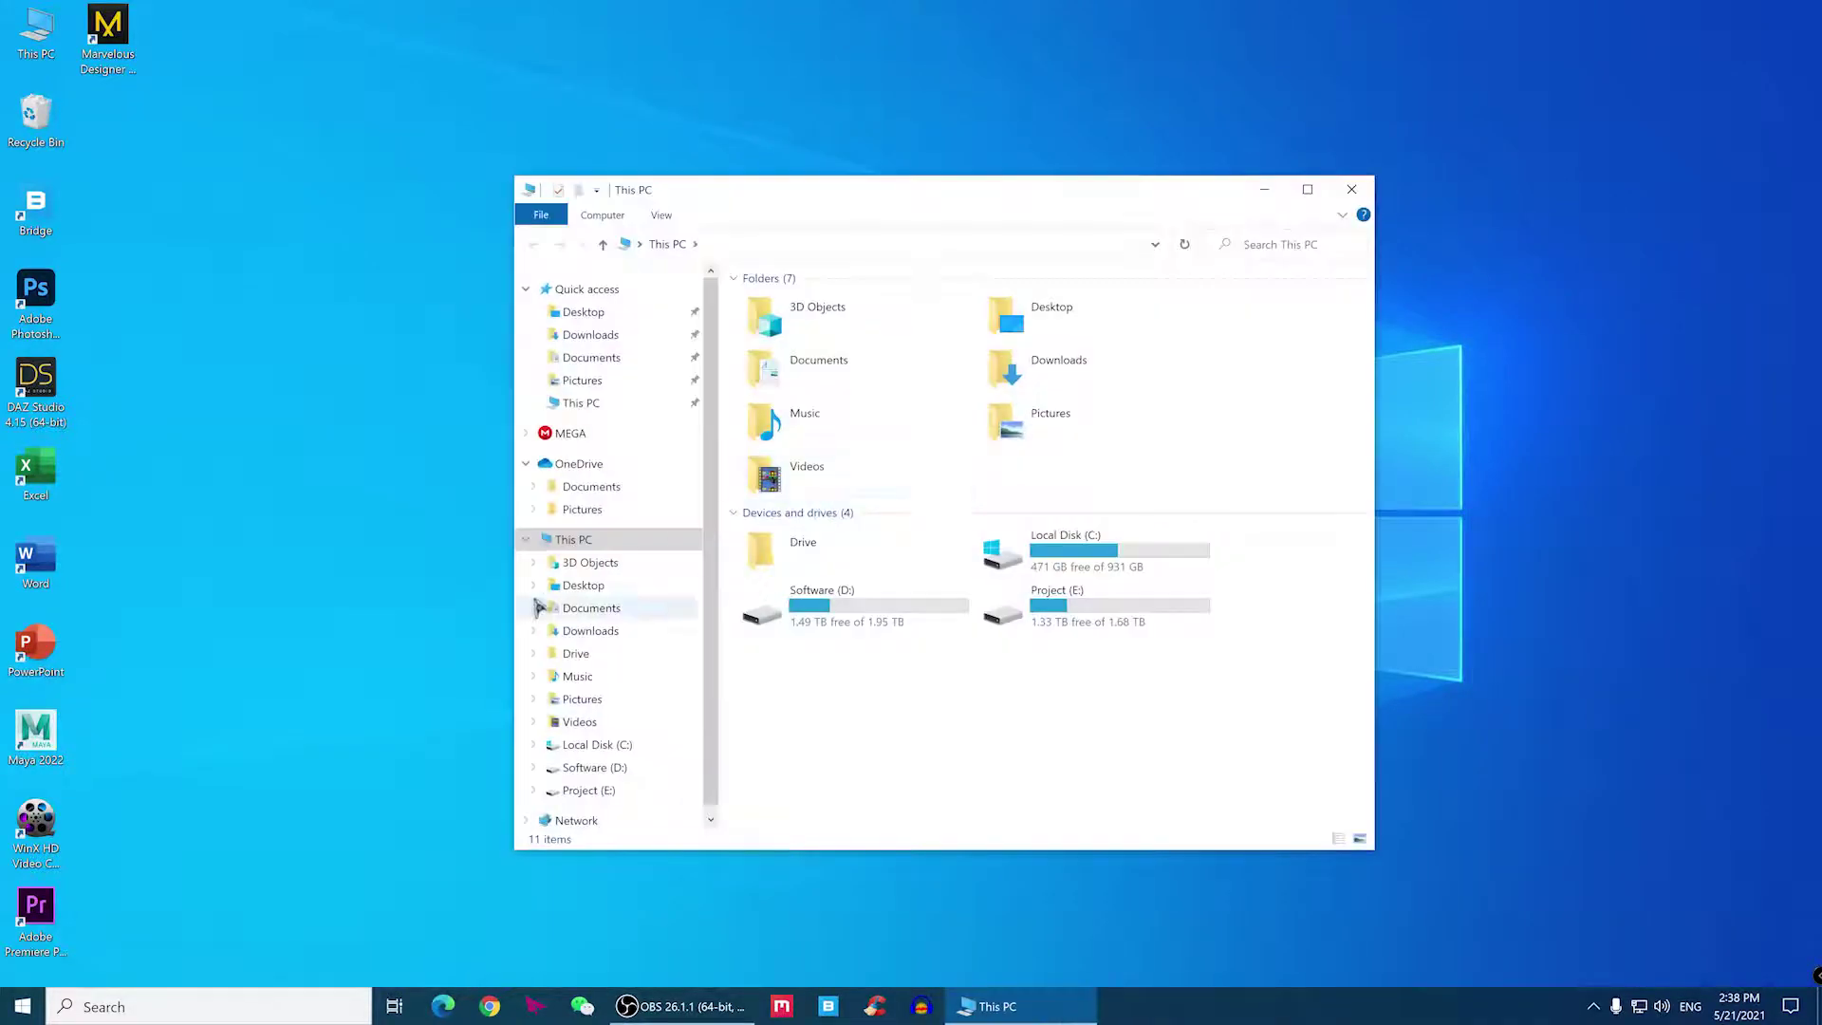
left_click(588, 631)
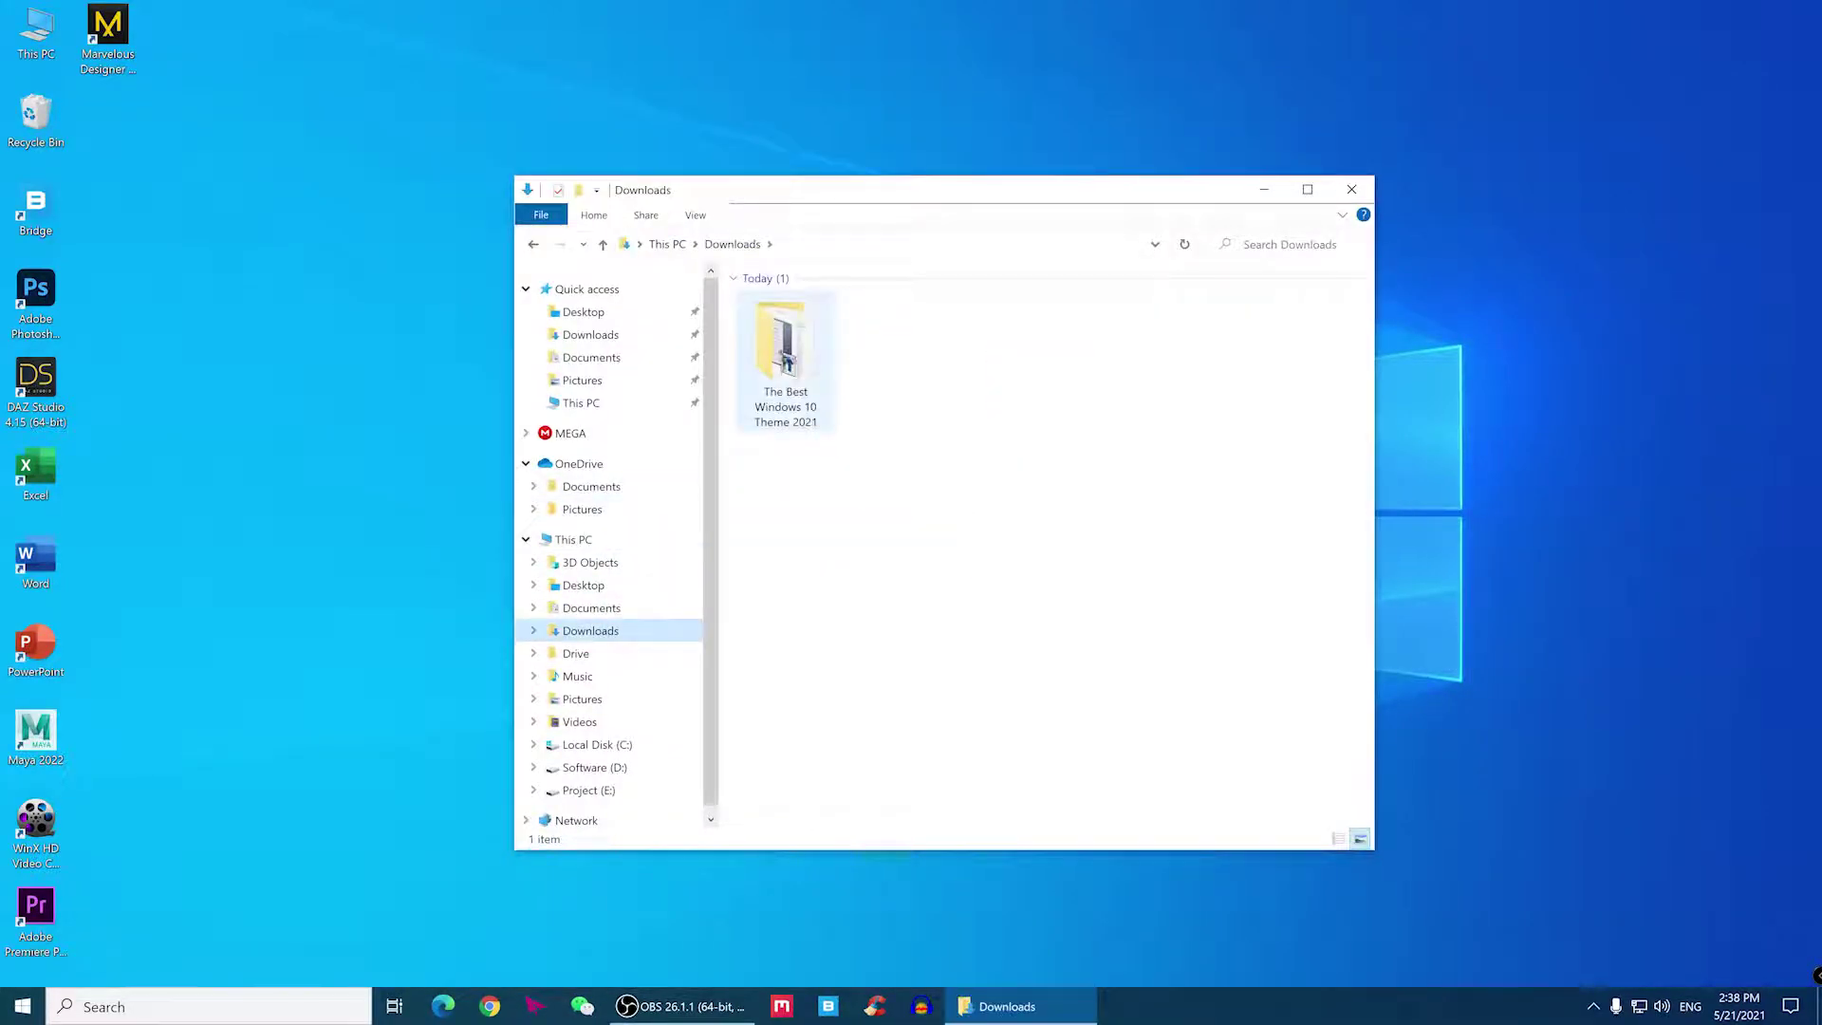
double_click(782, 356)
left_click(793, 325)
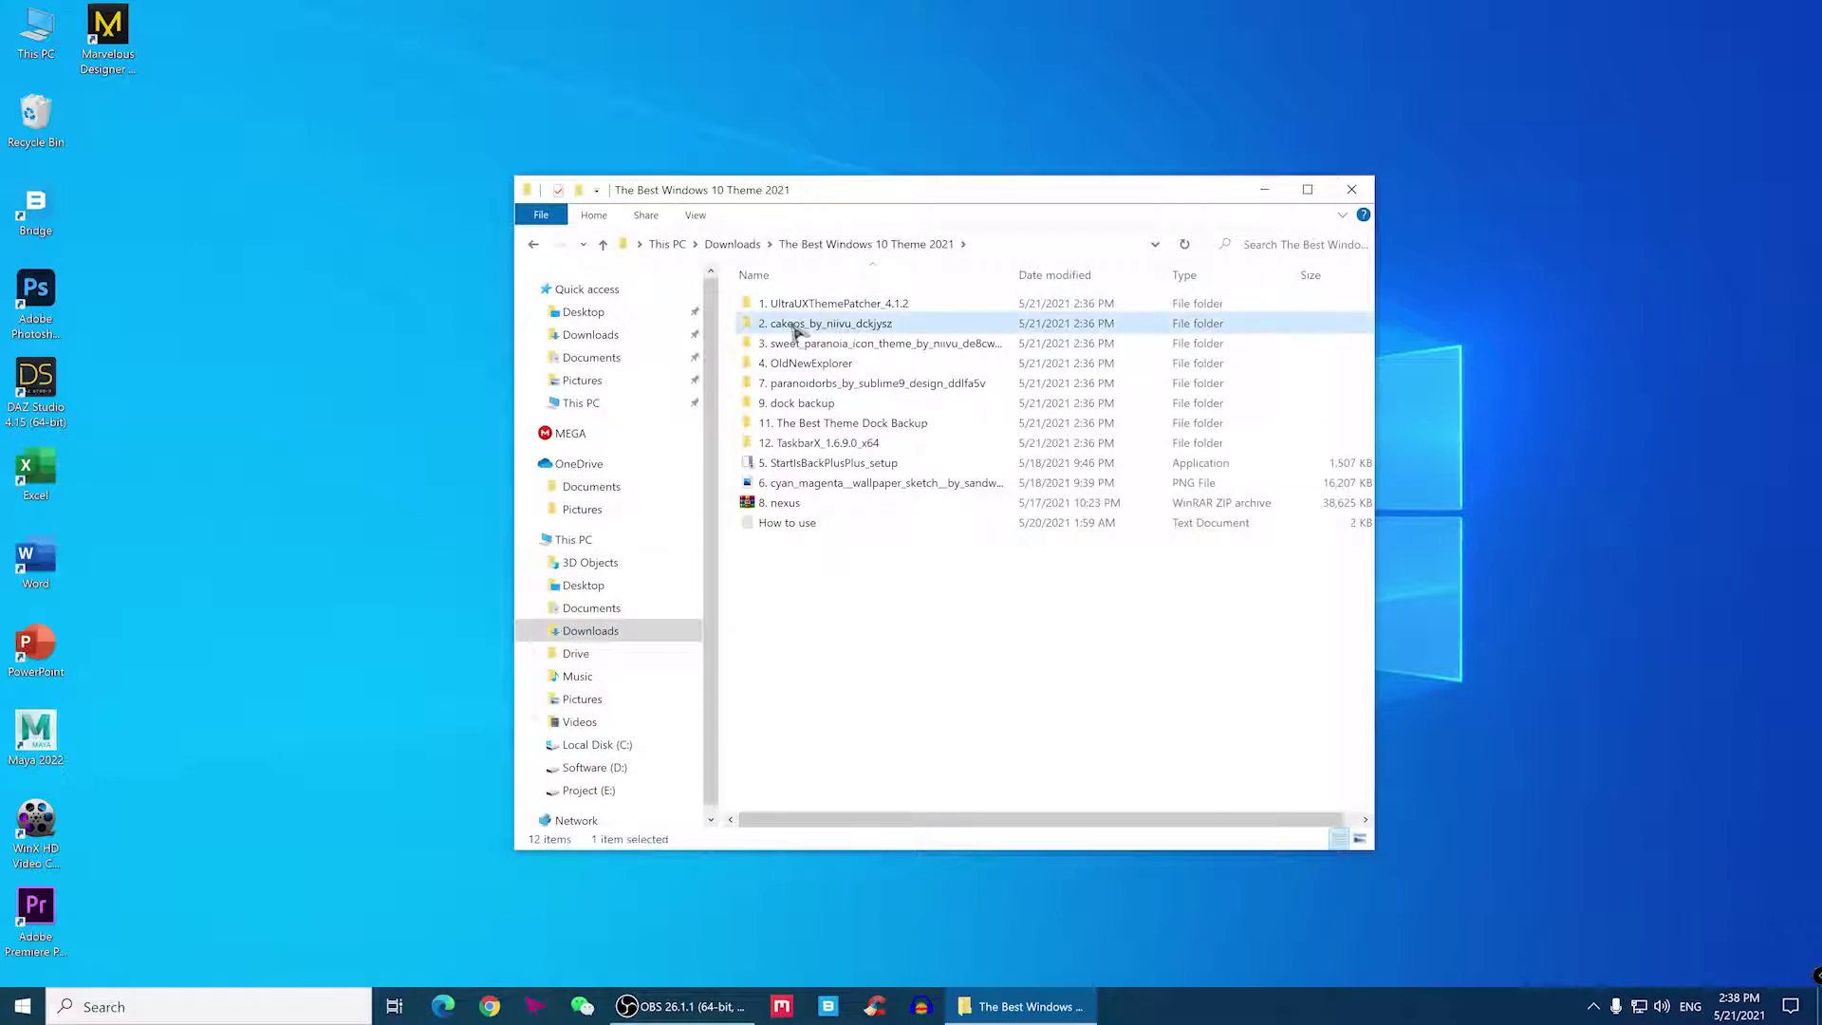
double_click(793, 325)
double_click(797, 306)
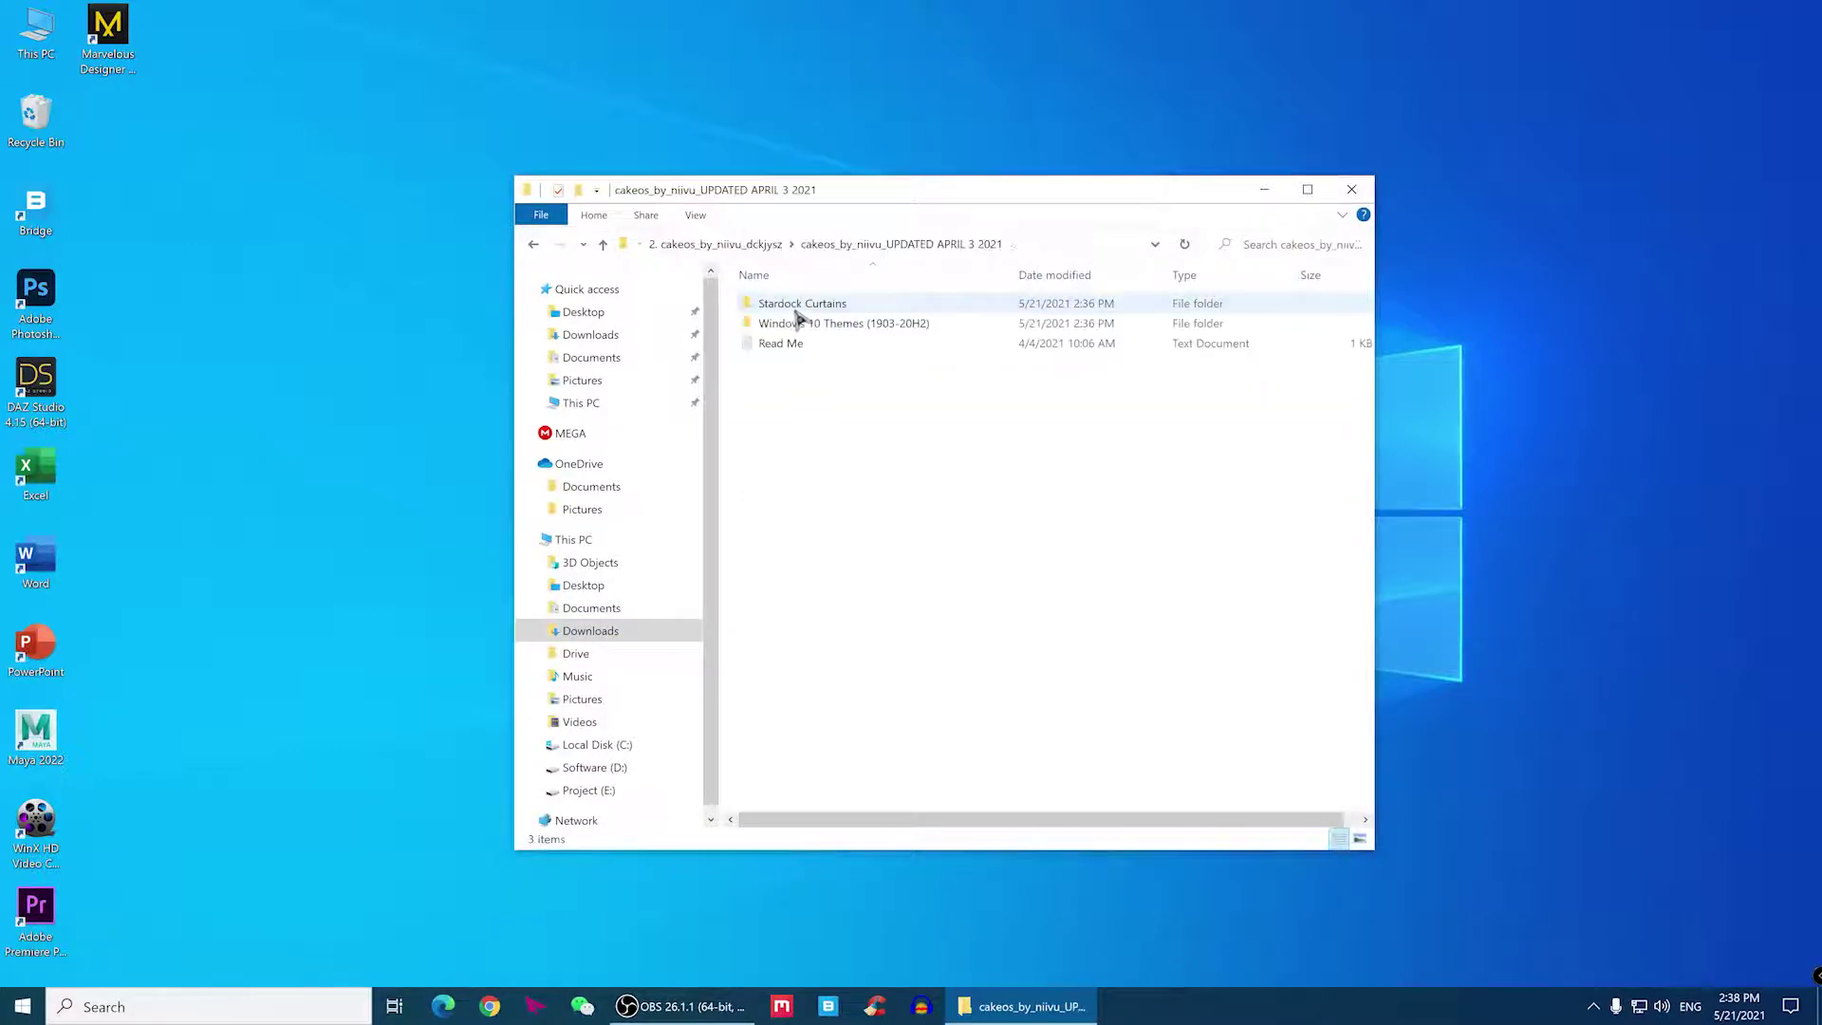
double_click(797, 323)
- Copy all items of the Windows 10 Themes (1903-20H2) folder into C:\Windows\Resources\Themes and close the folder window
left_click(802, 514)
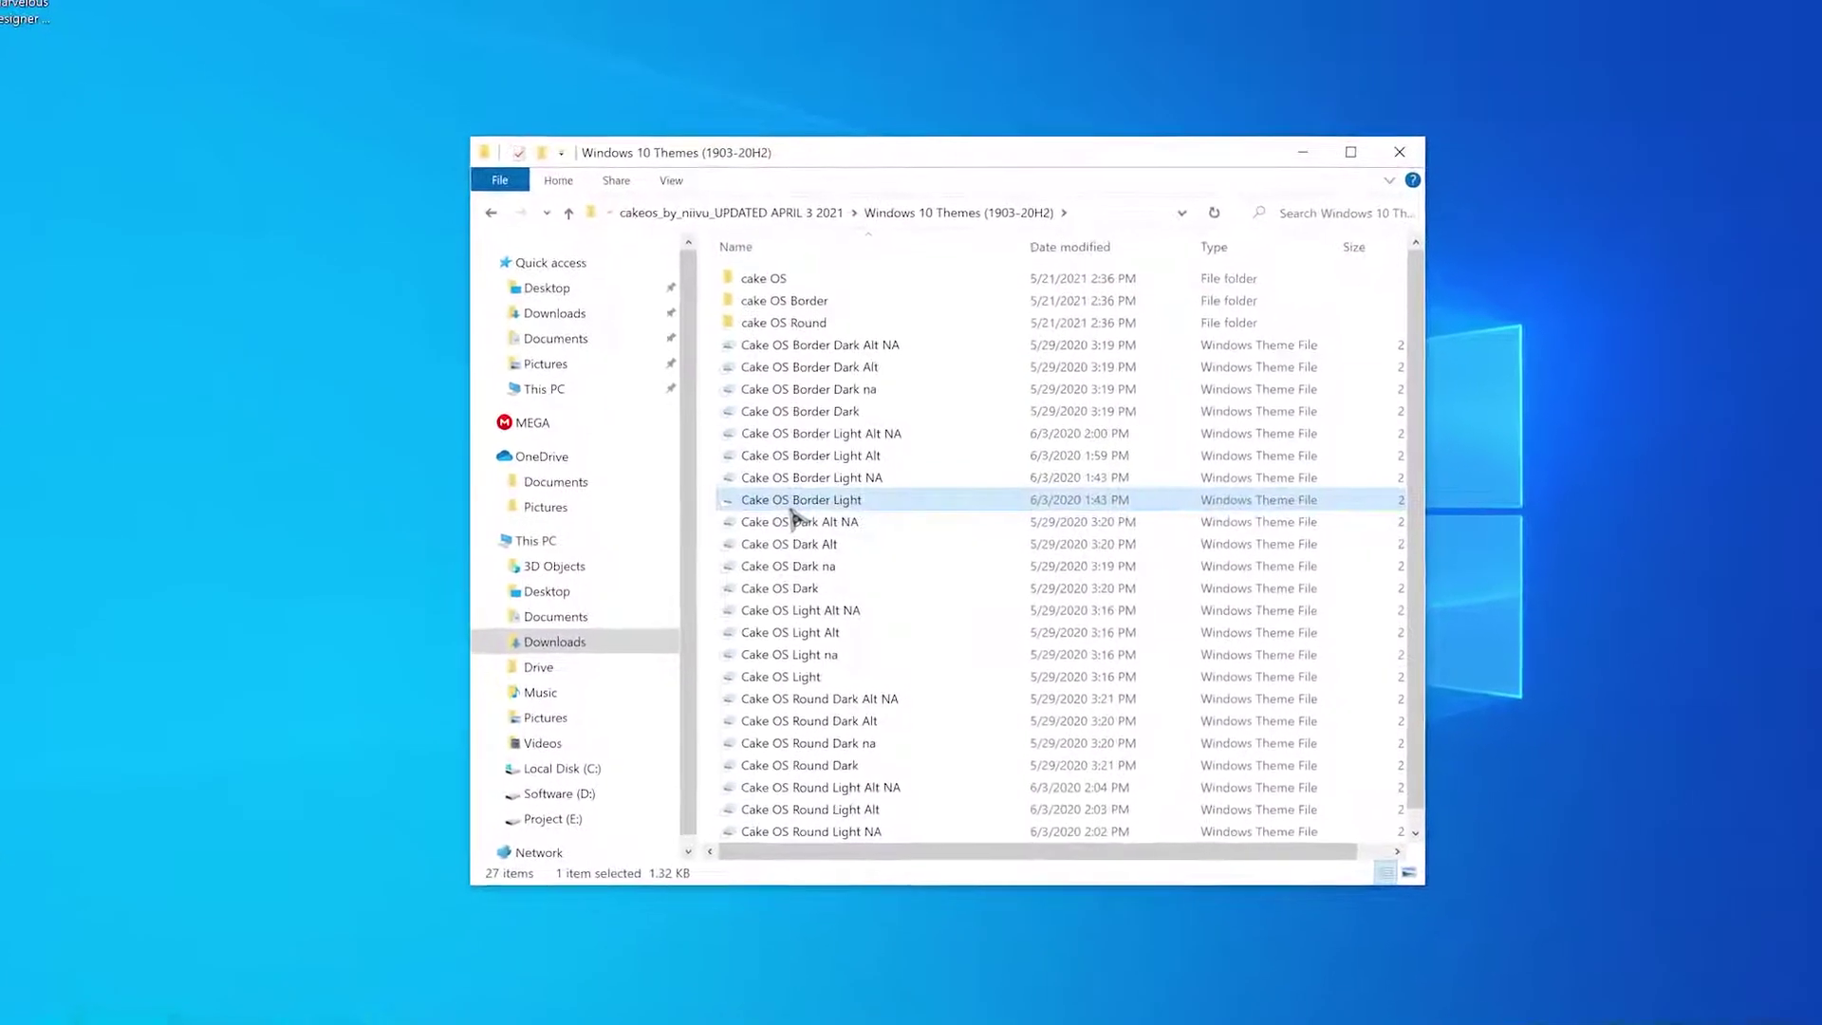
key("ctrl+a")
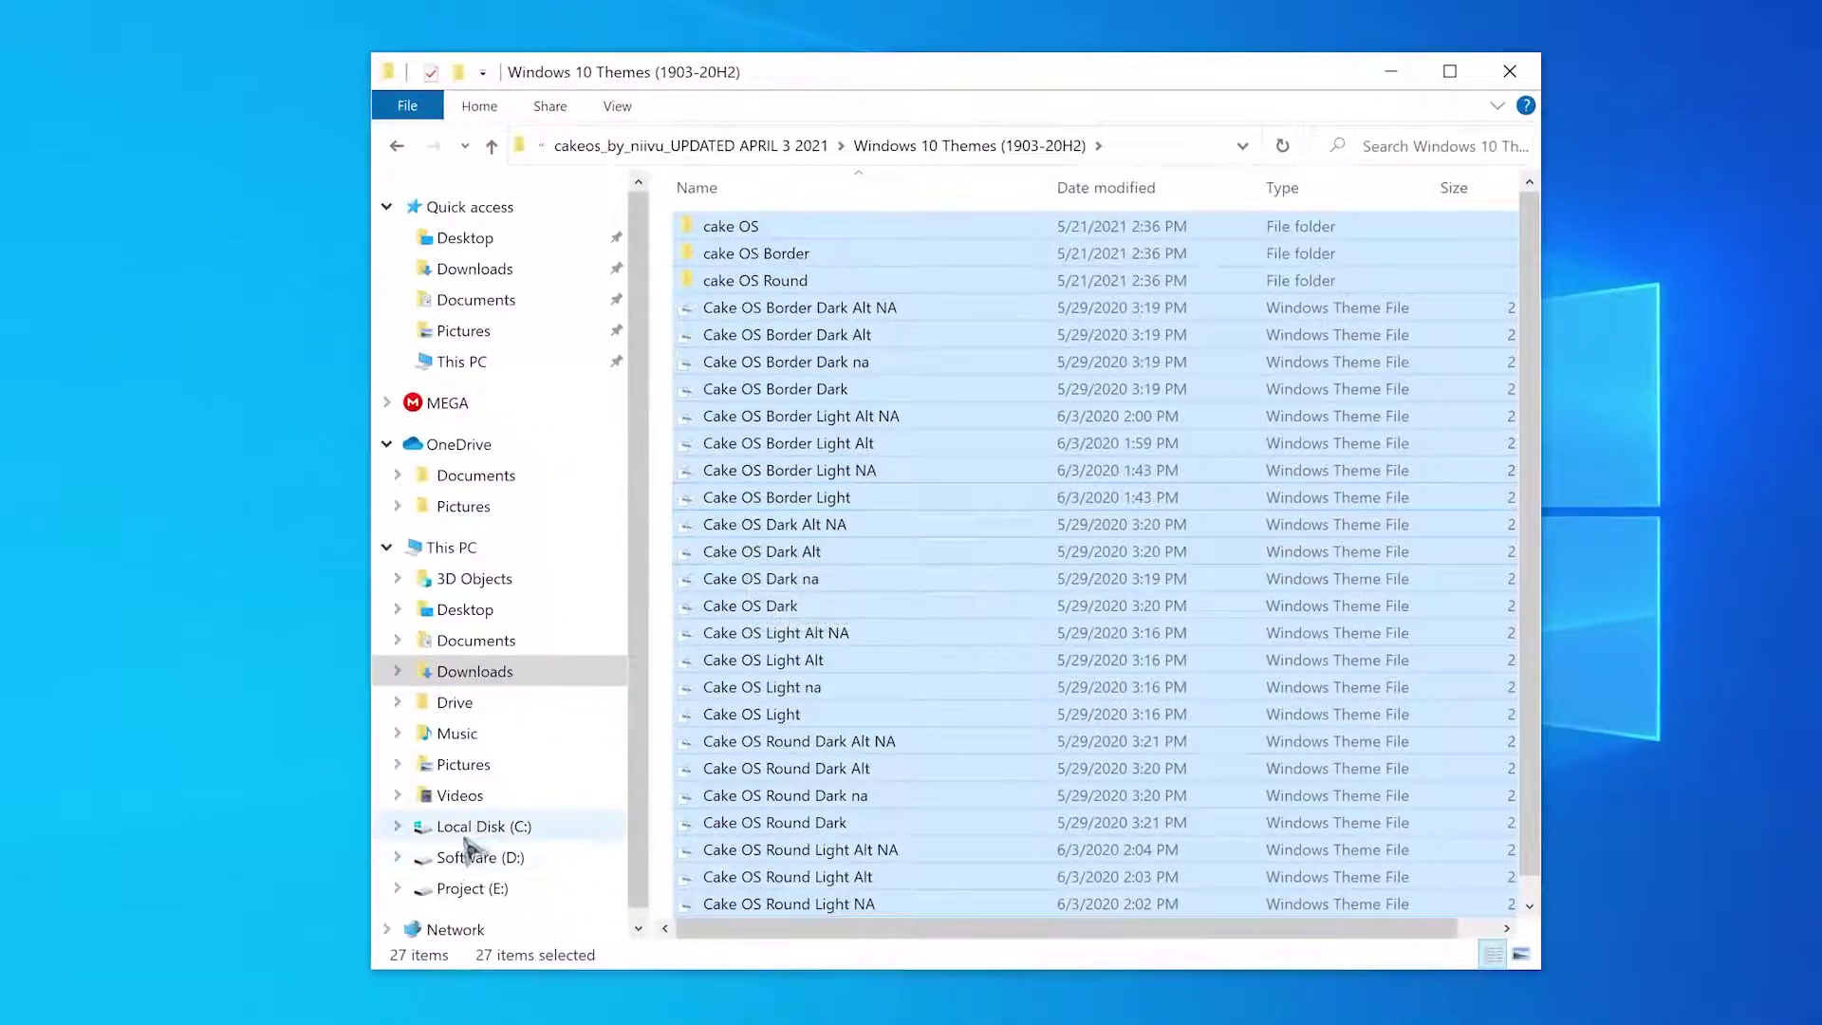
left_click(479, 822)
double_click(732, 444)
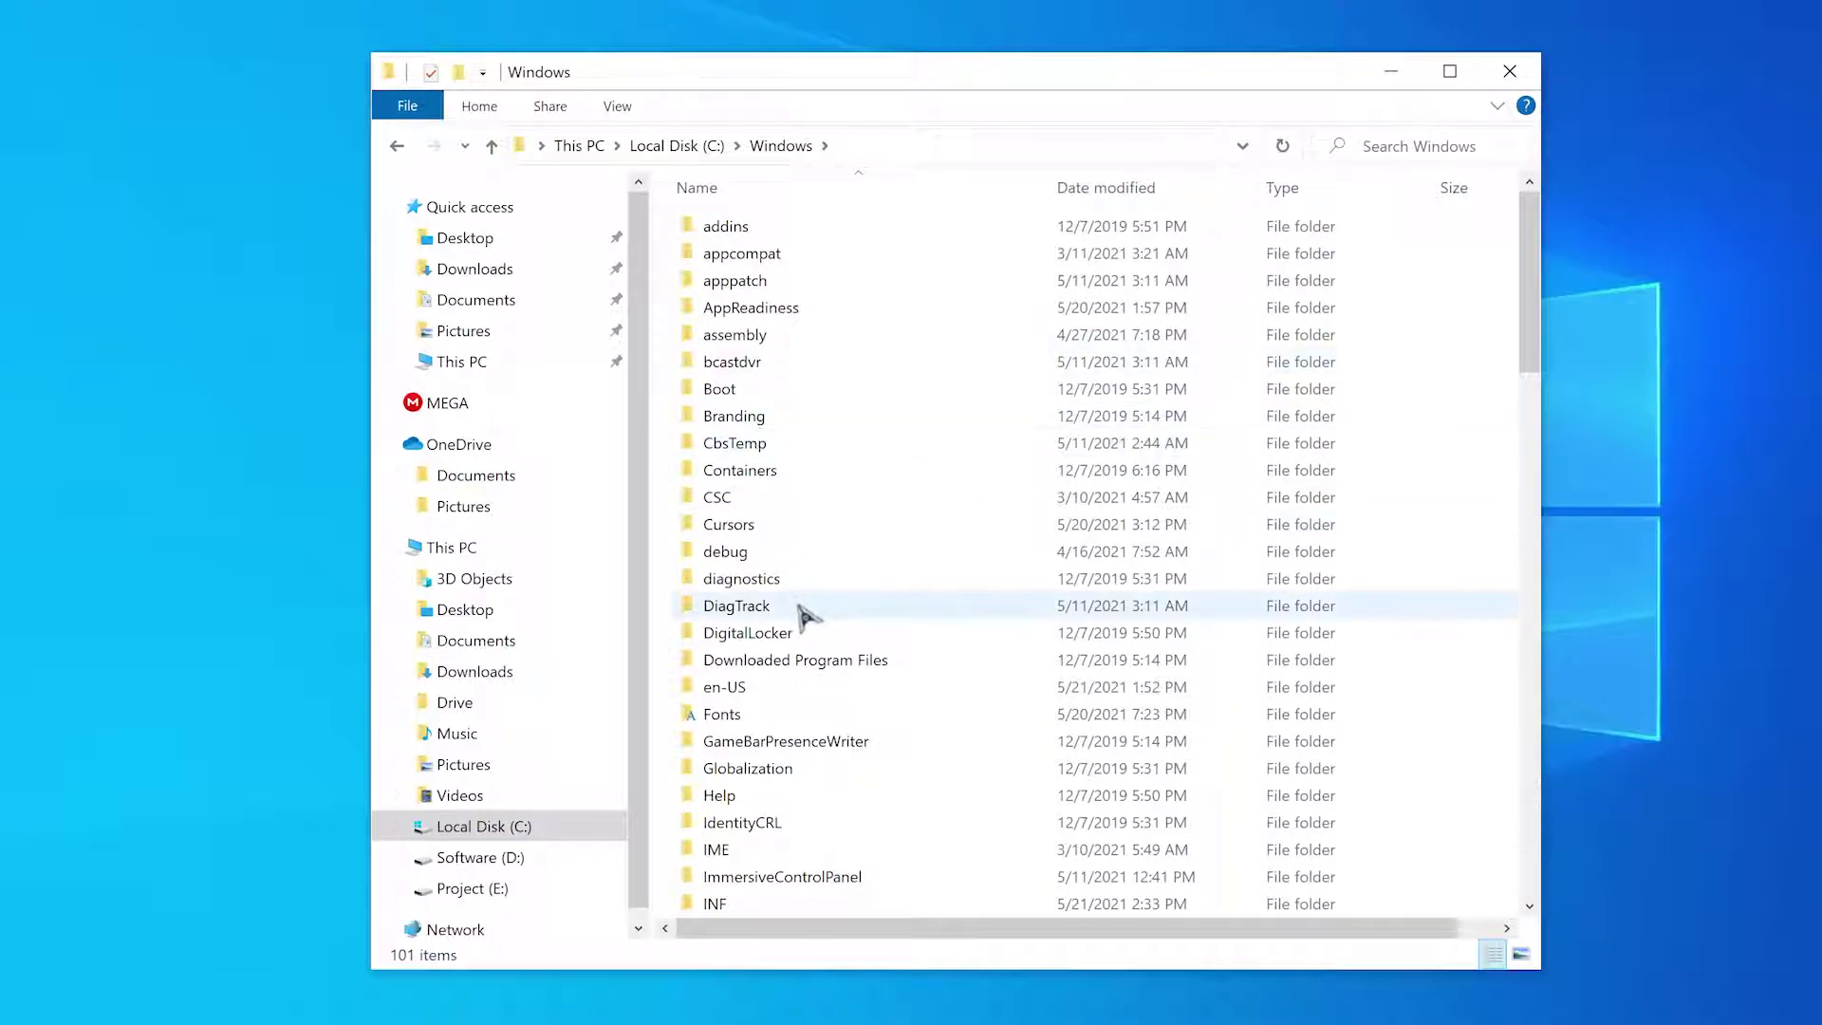
scroll(804, 616, "down", 15)
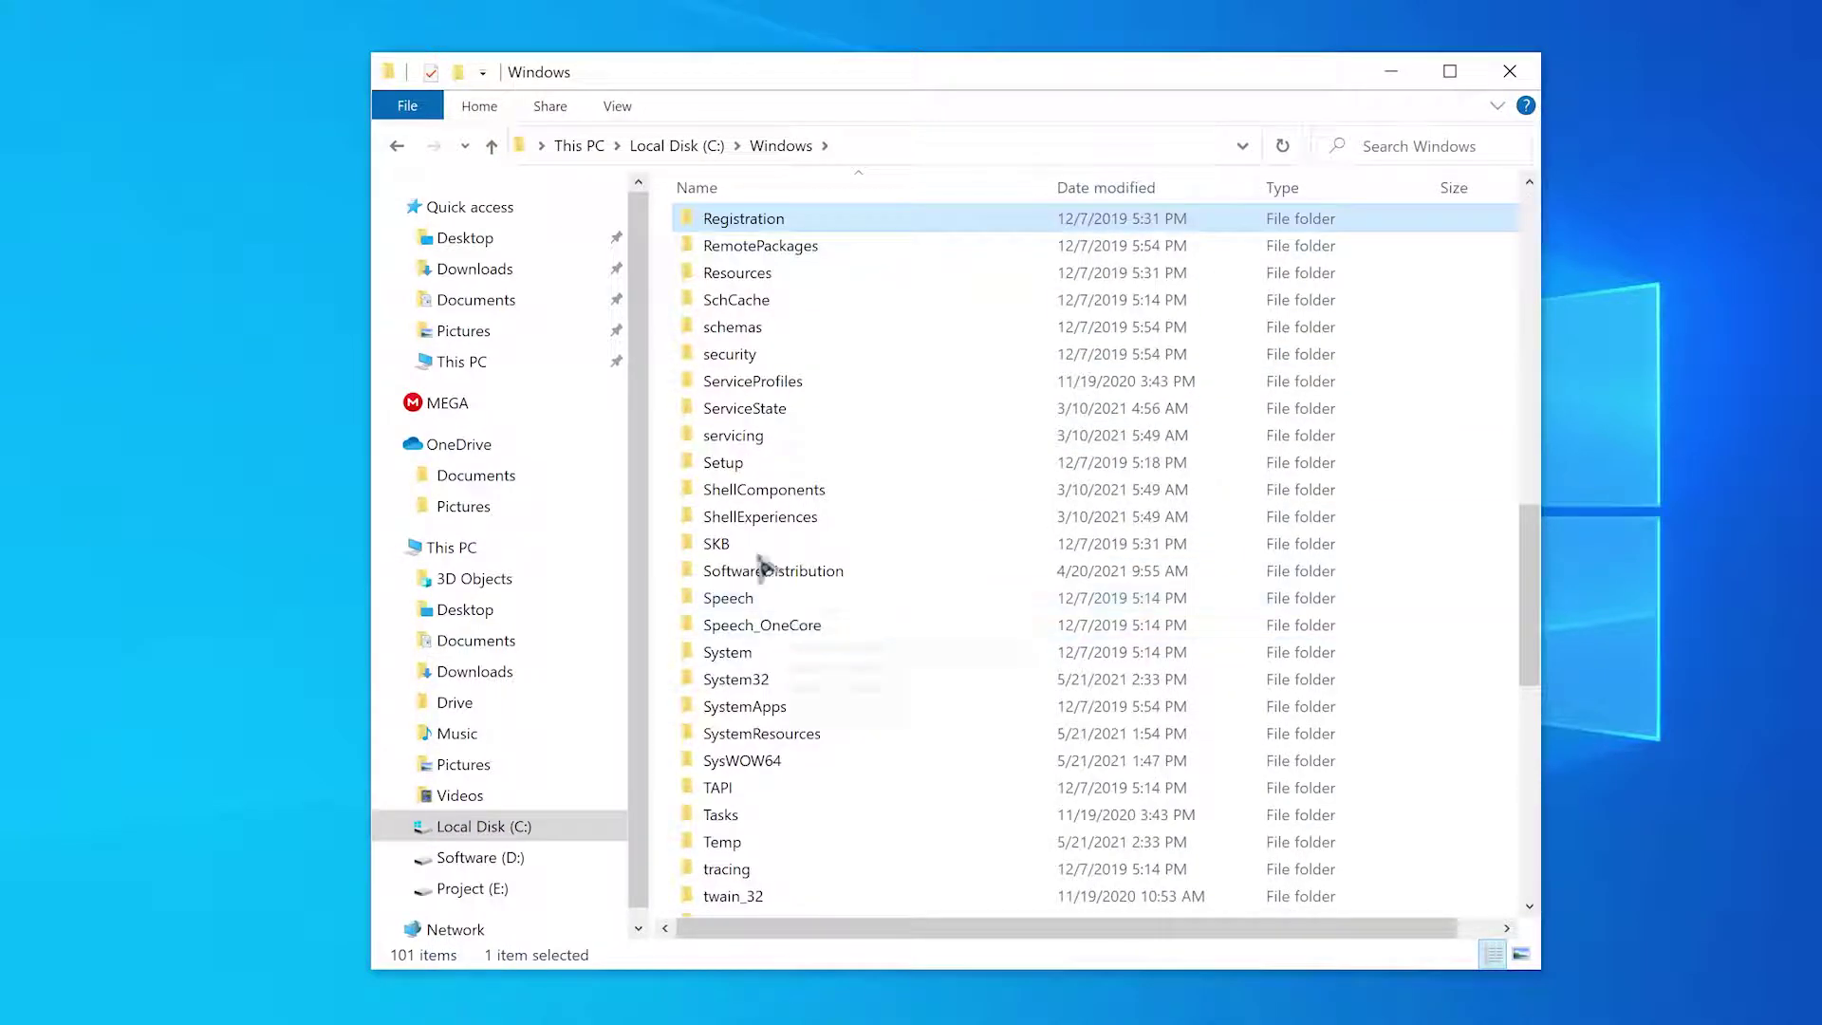
double_click(760, 277)
double_click(728, 255)
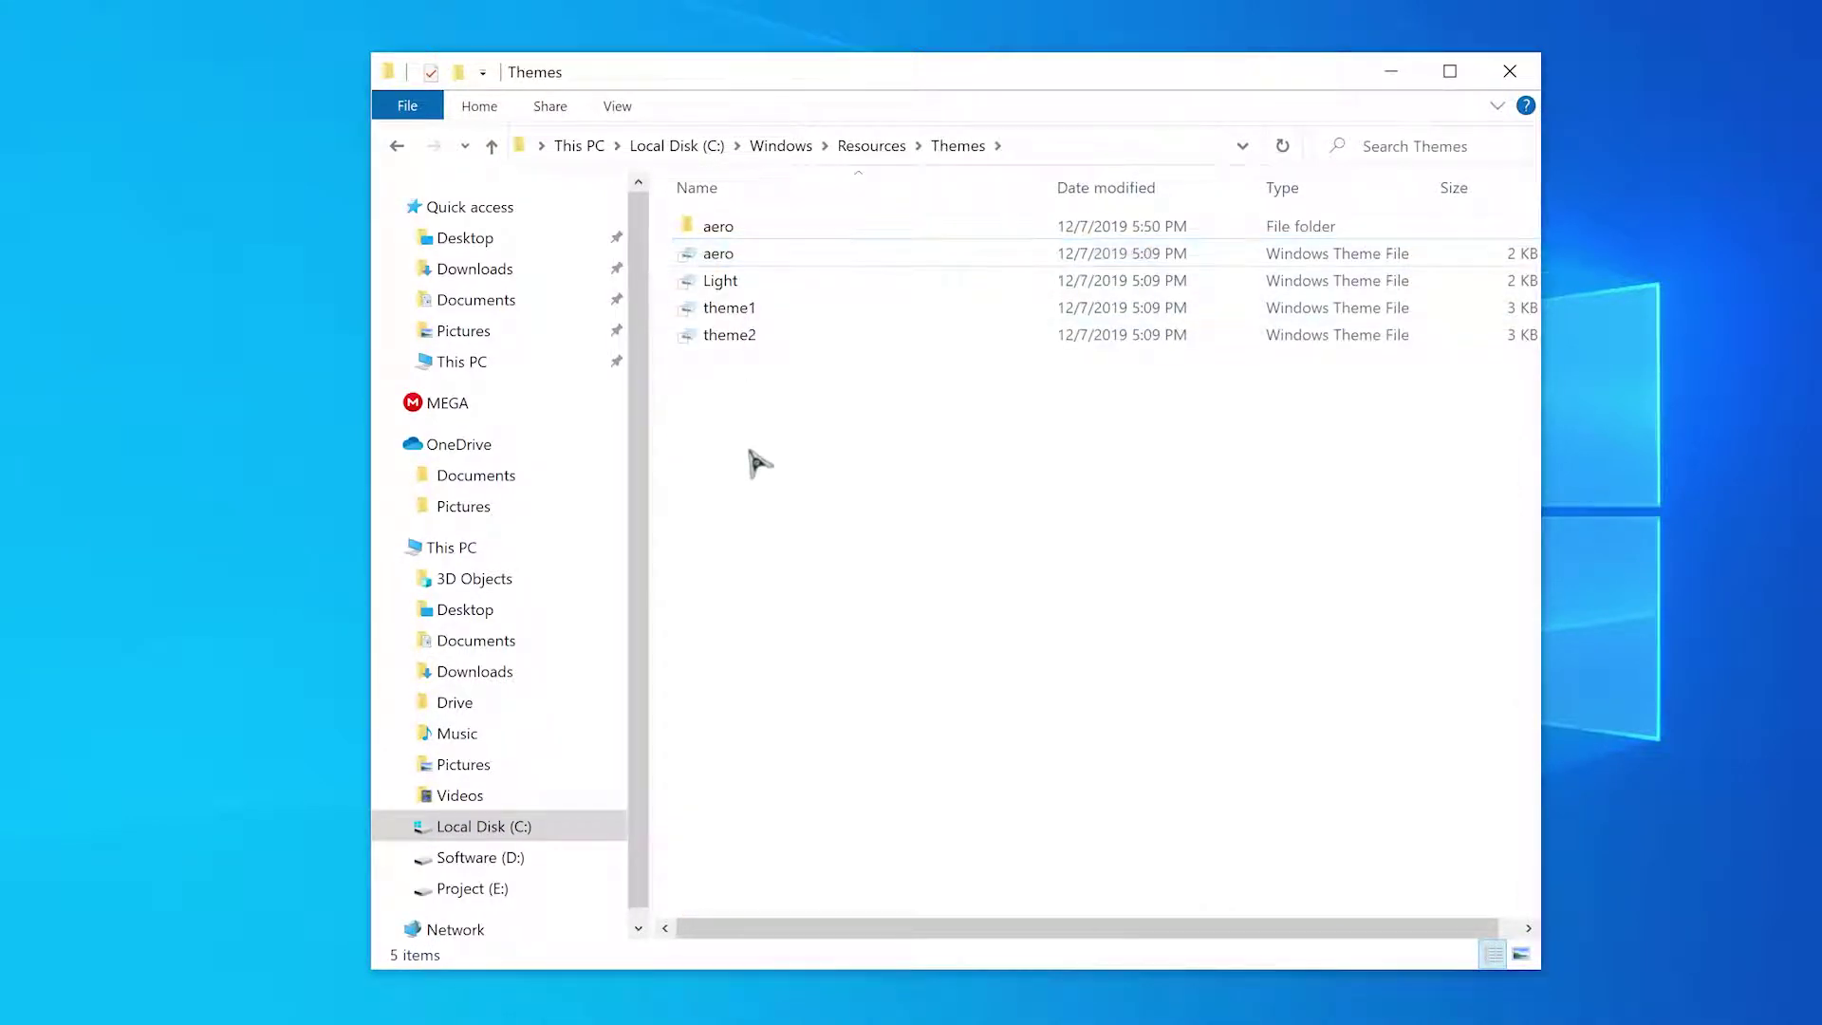
right_click(759, 463)
left_click(833, 625)
left_click(853, 510)
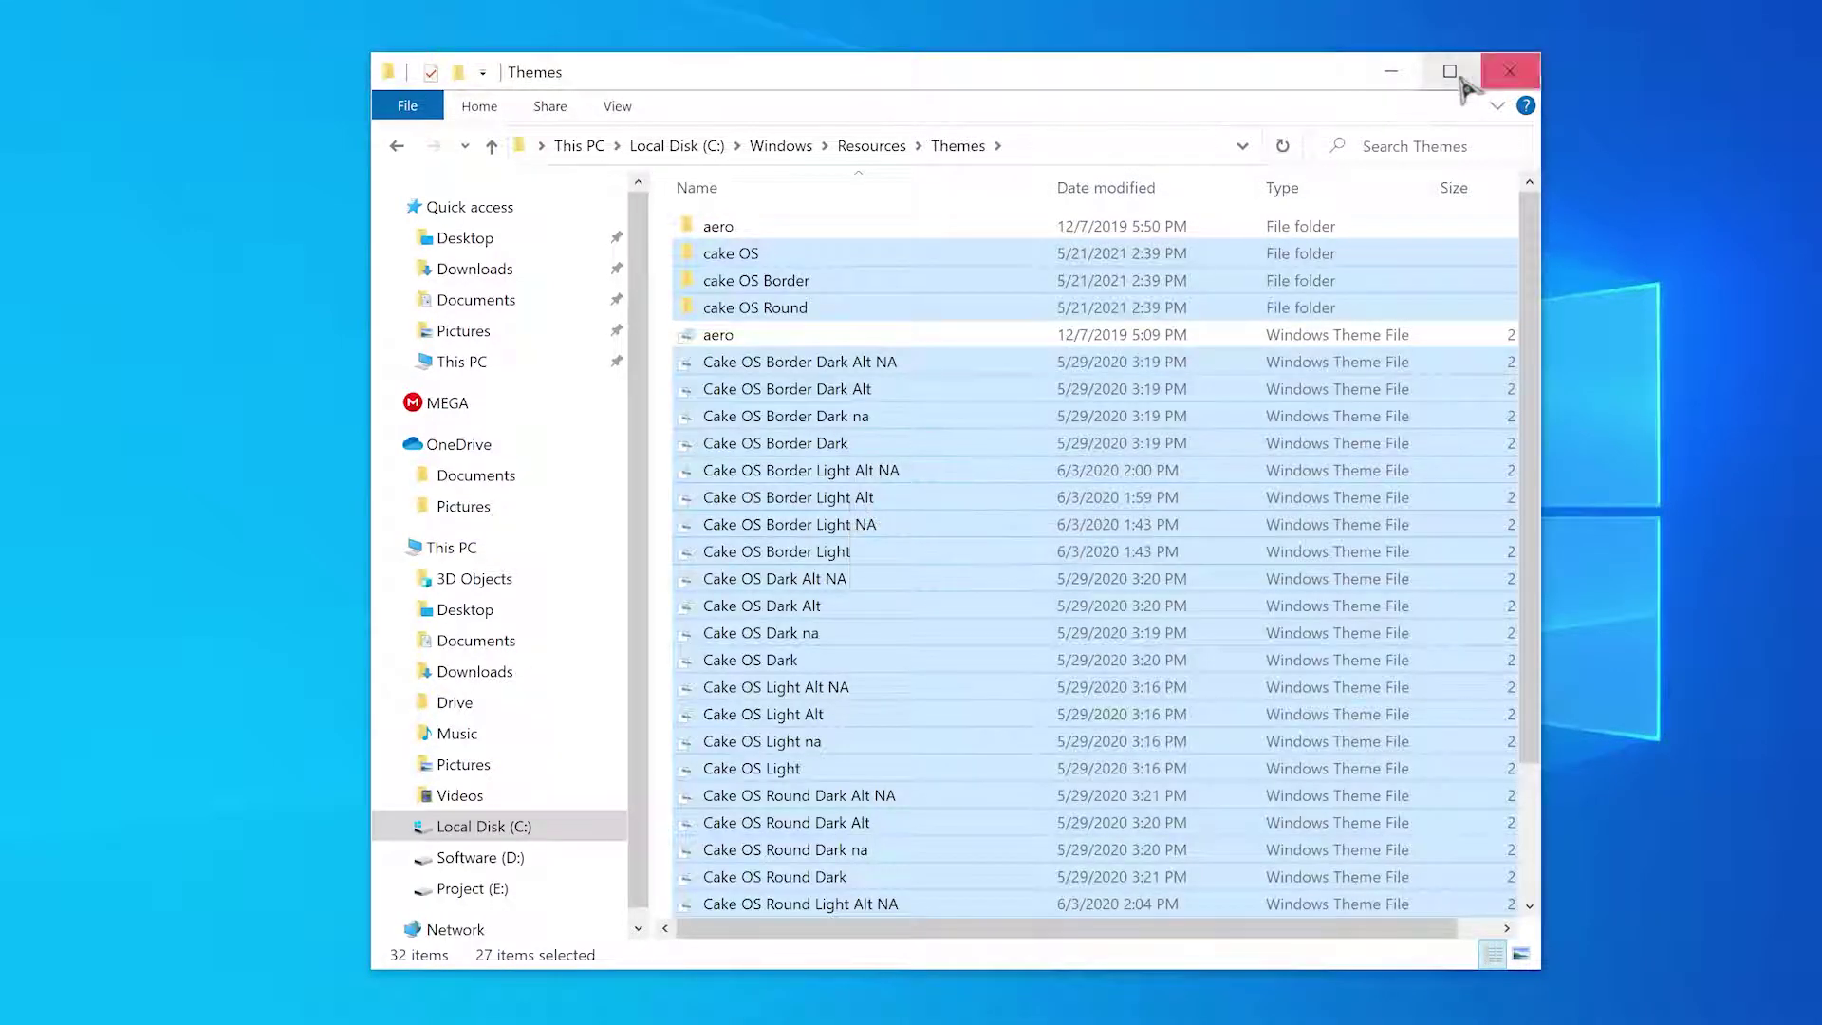
left_click(1510, 71)
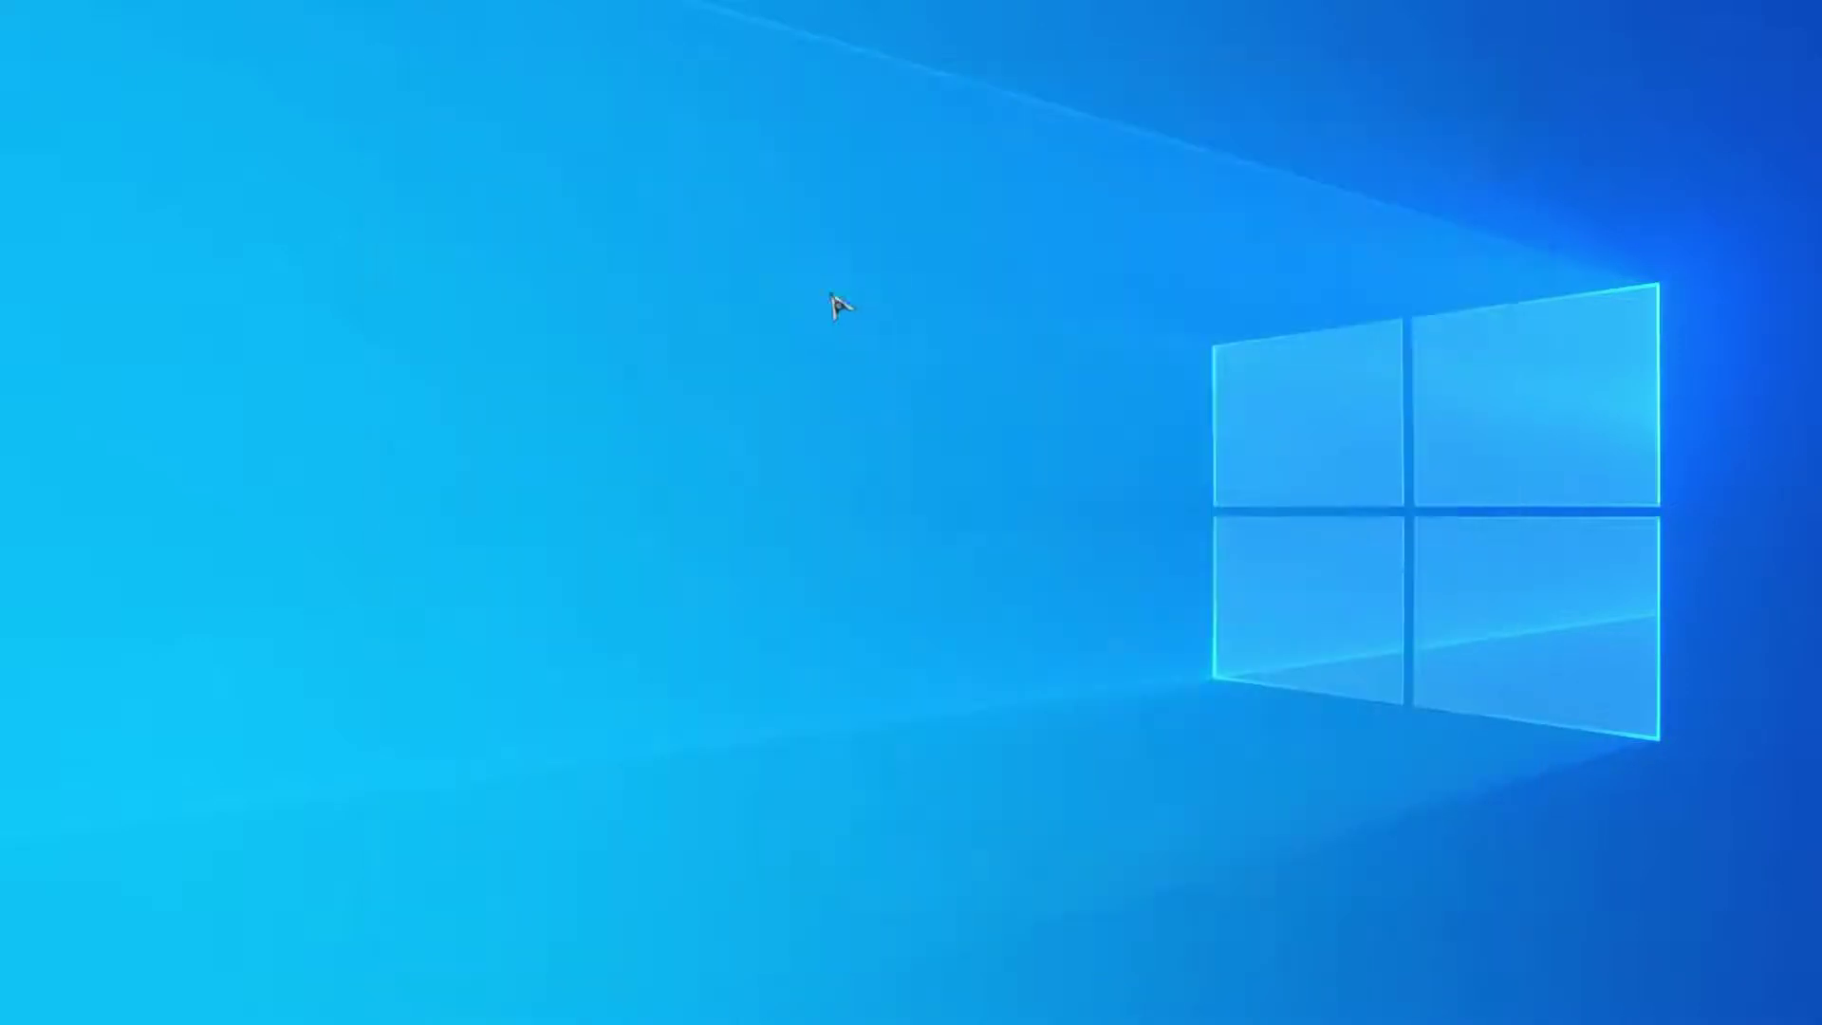
- Apply the Cake OS Round Dark theme in the desktop personalization settings and minimize Settings
right_click(670, 262)
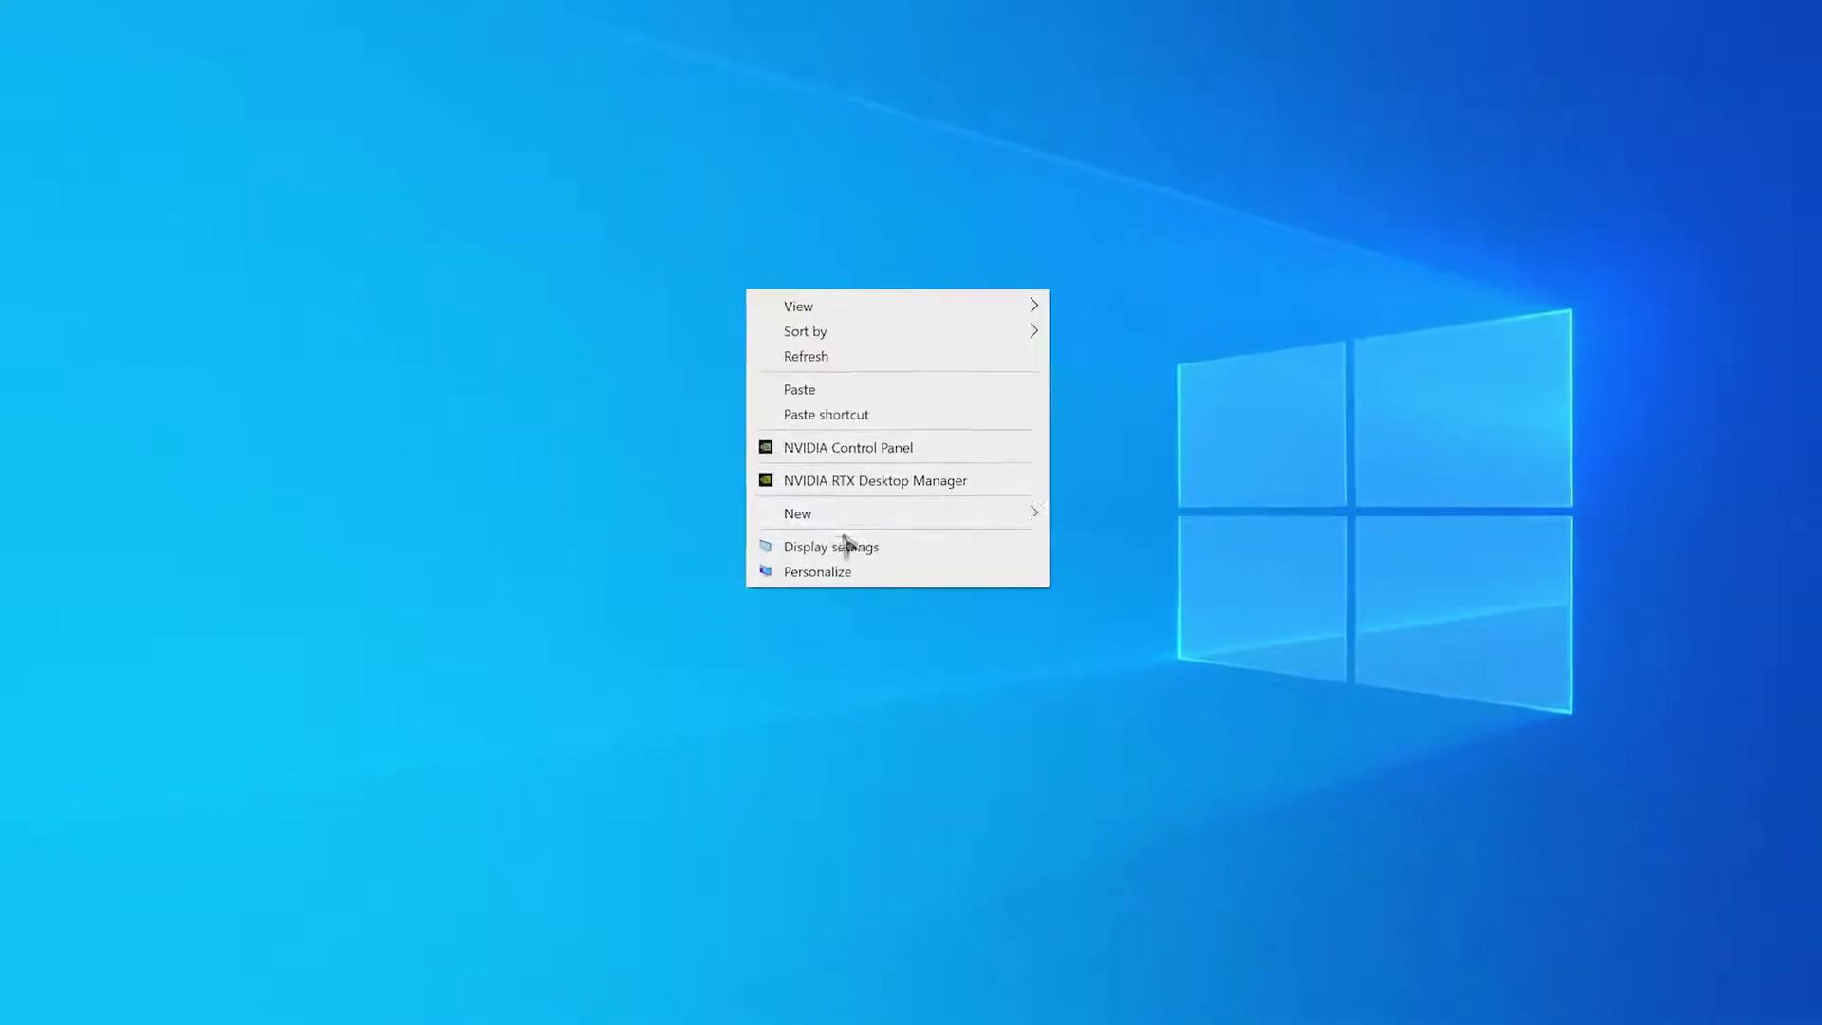
left_click(821, 570)
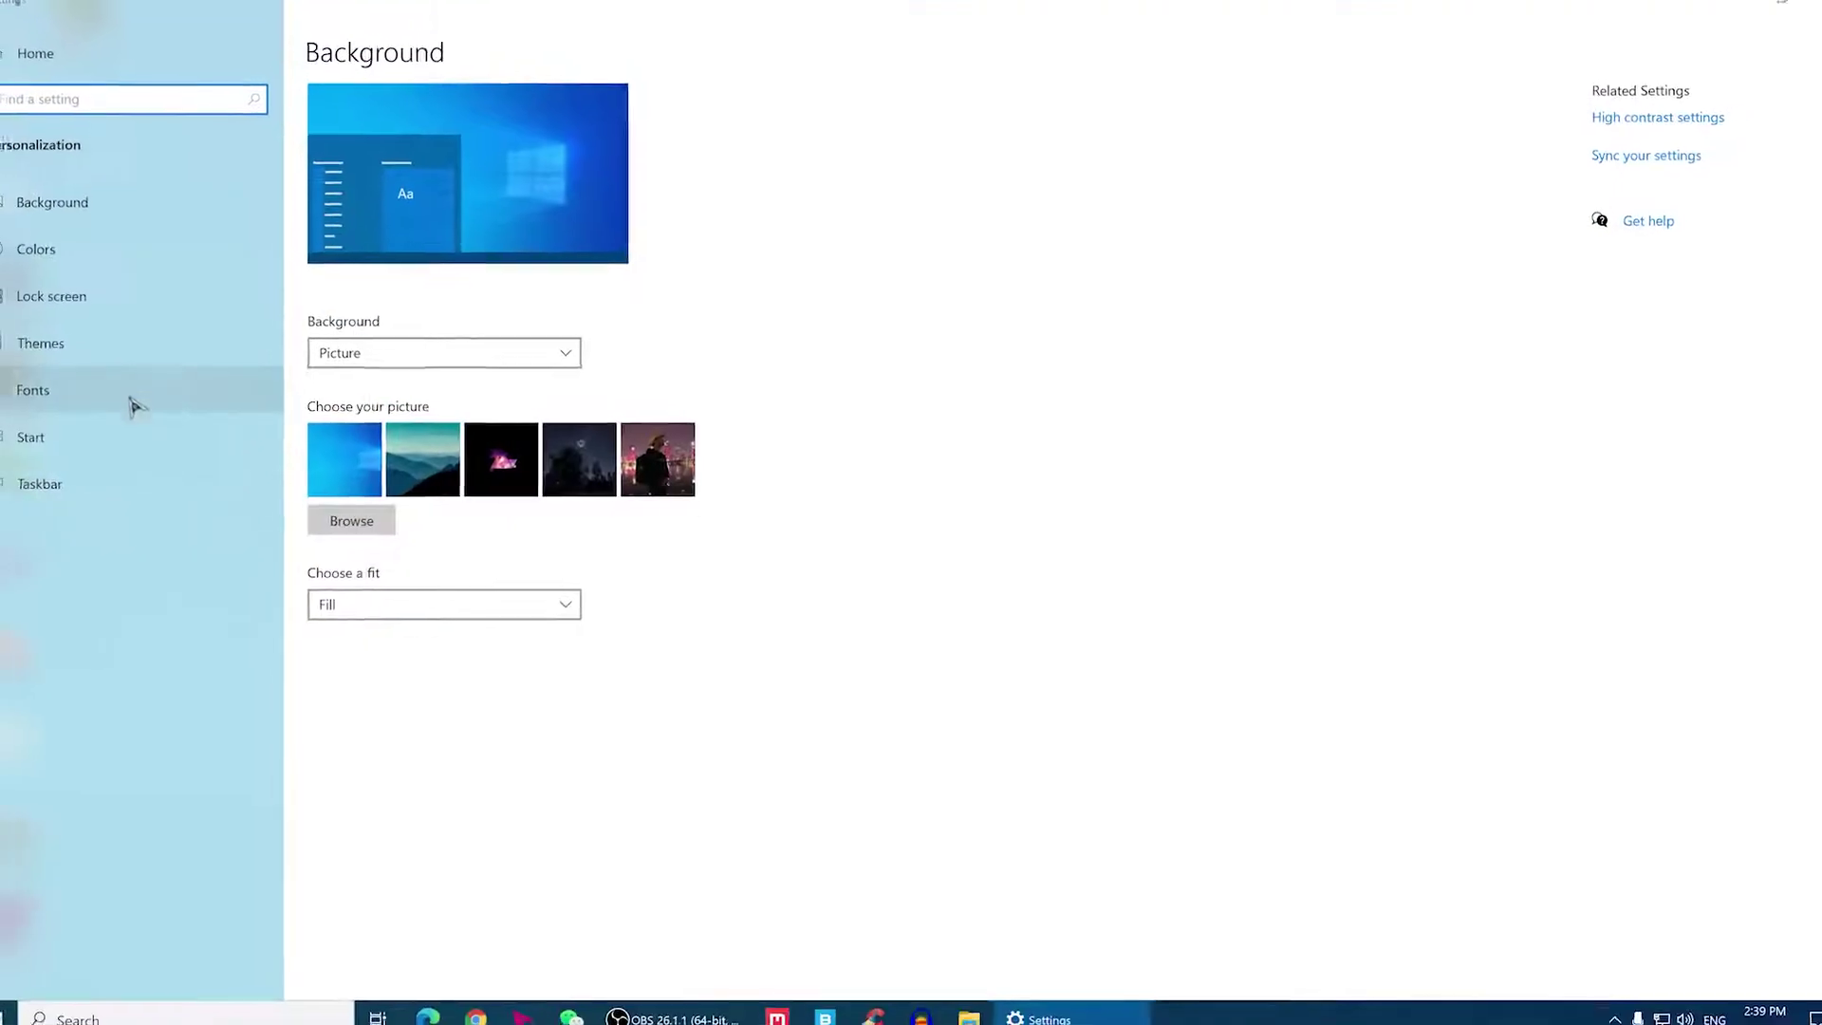
left_click(65, 368)
scroll(1150, 516, "down", 2)
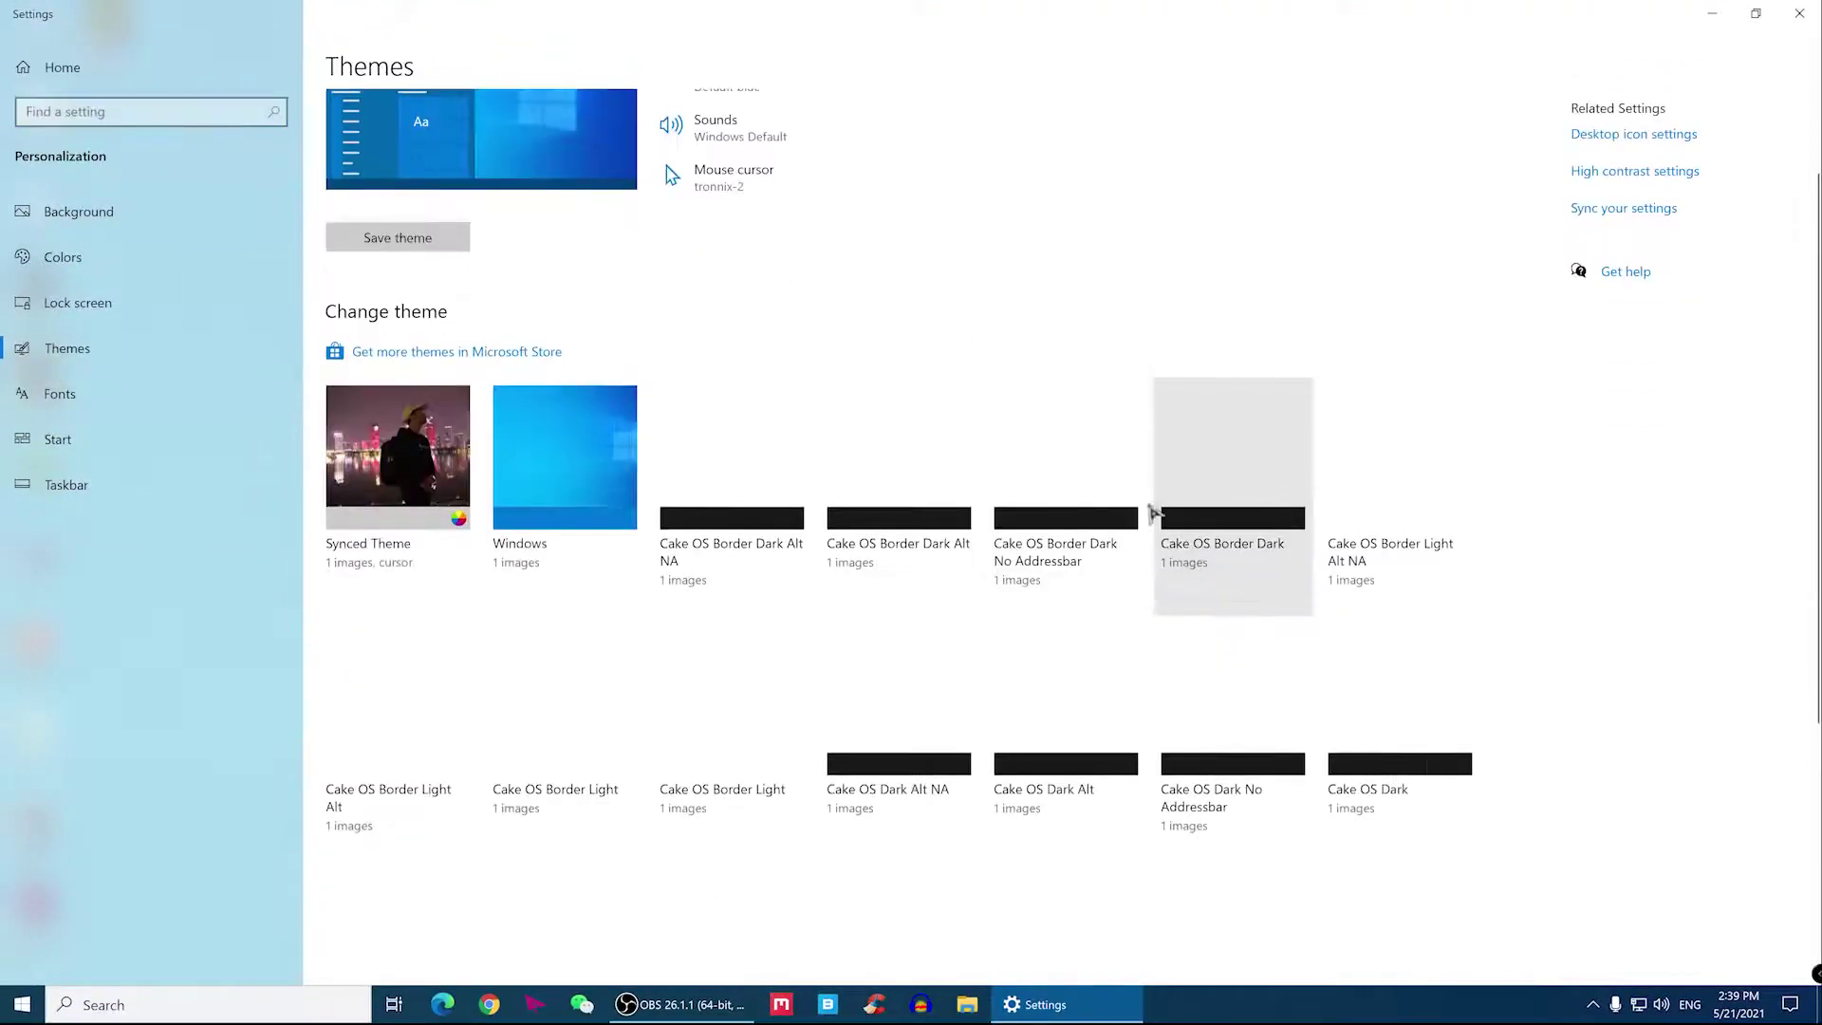
scroll(1025, 736, "down", 3)
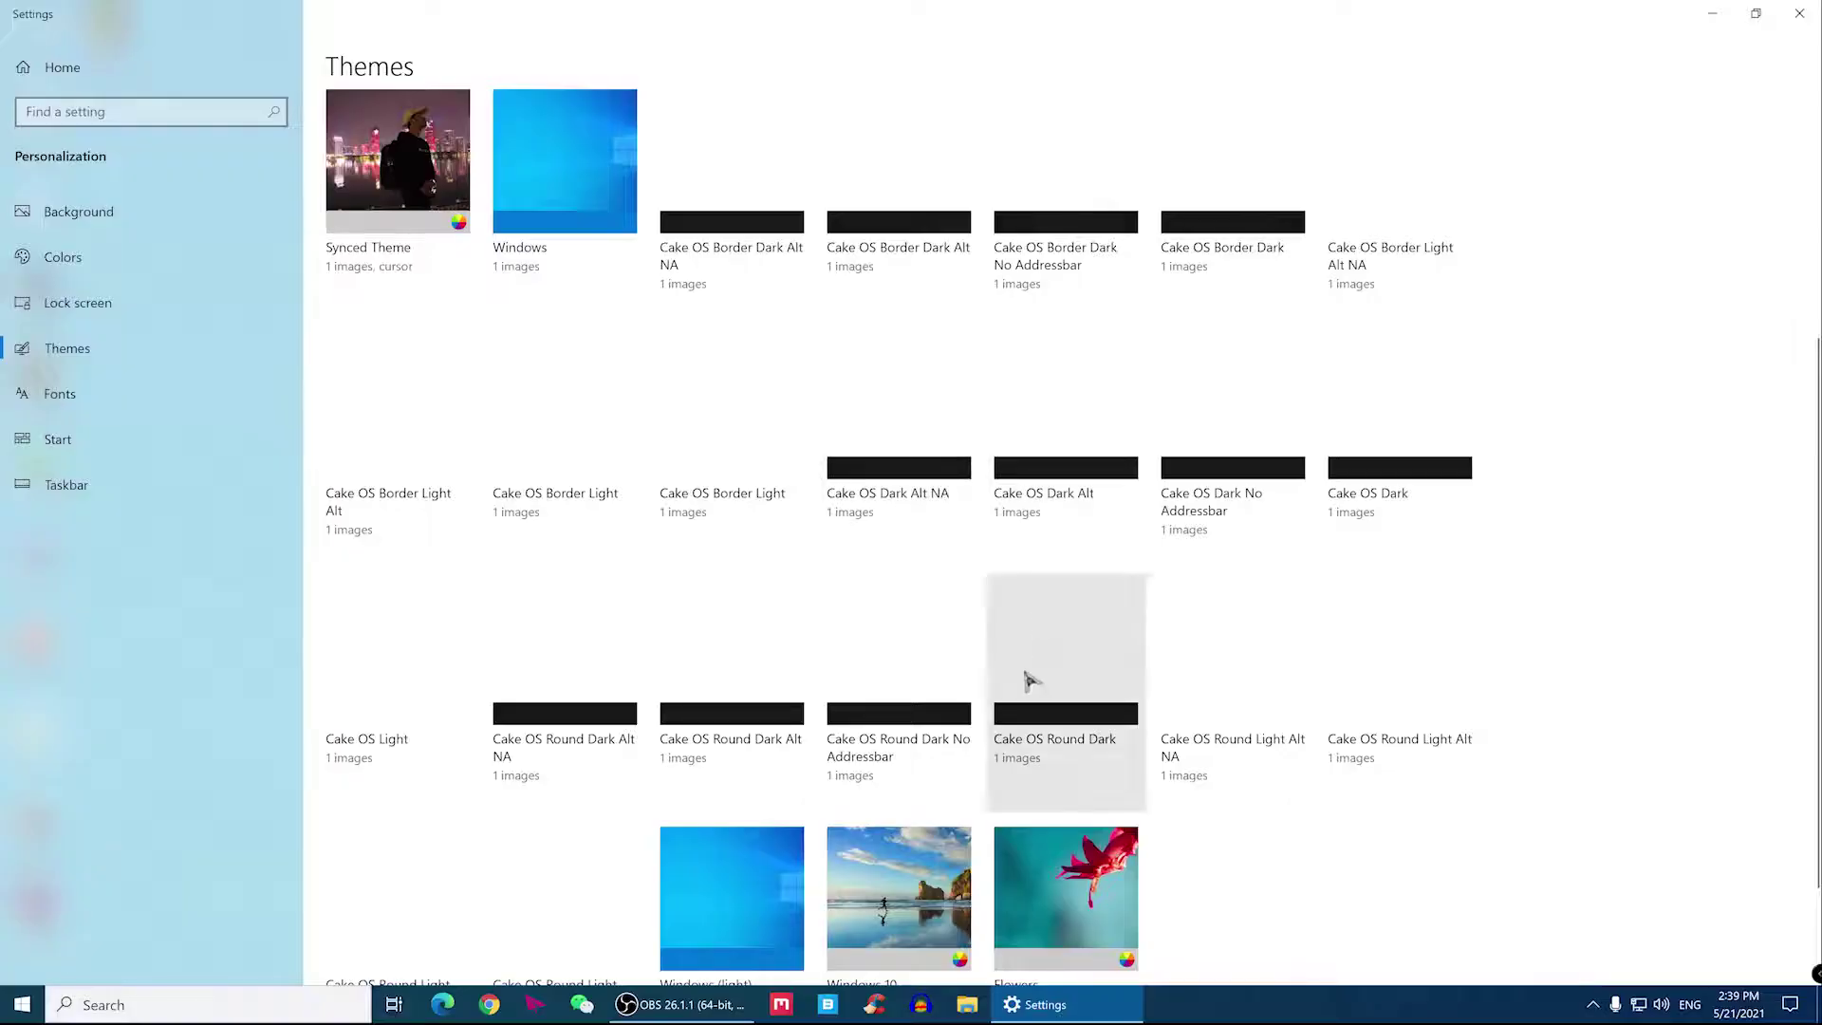
left_click(1060, 687)
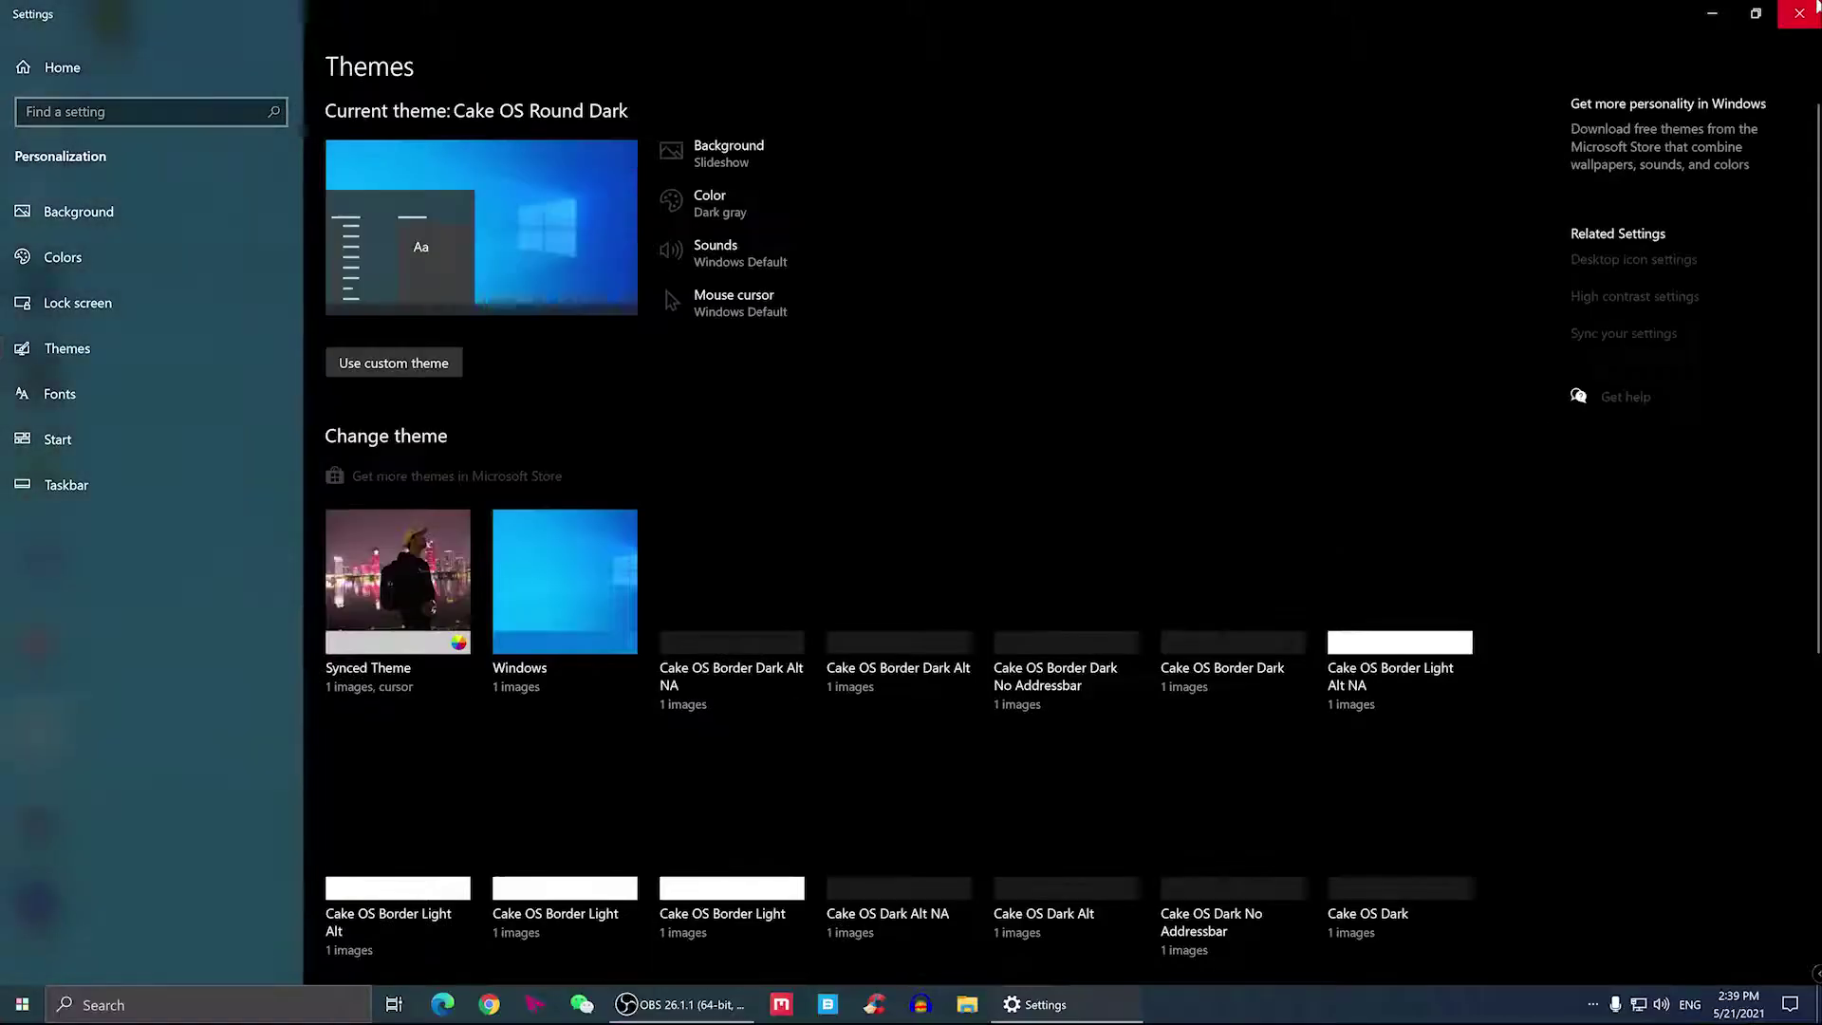
left_click(1710, 16)
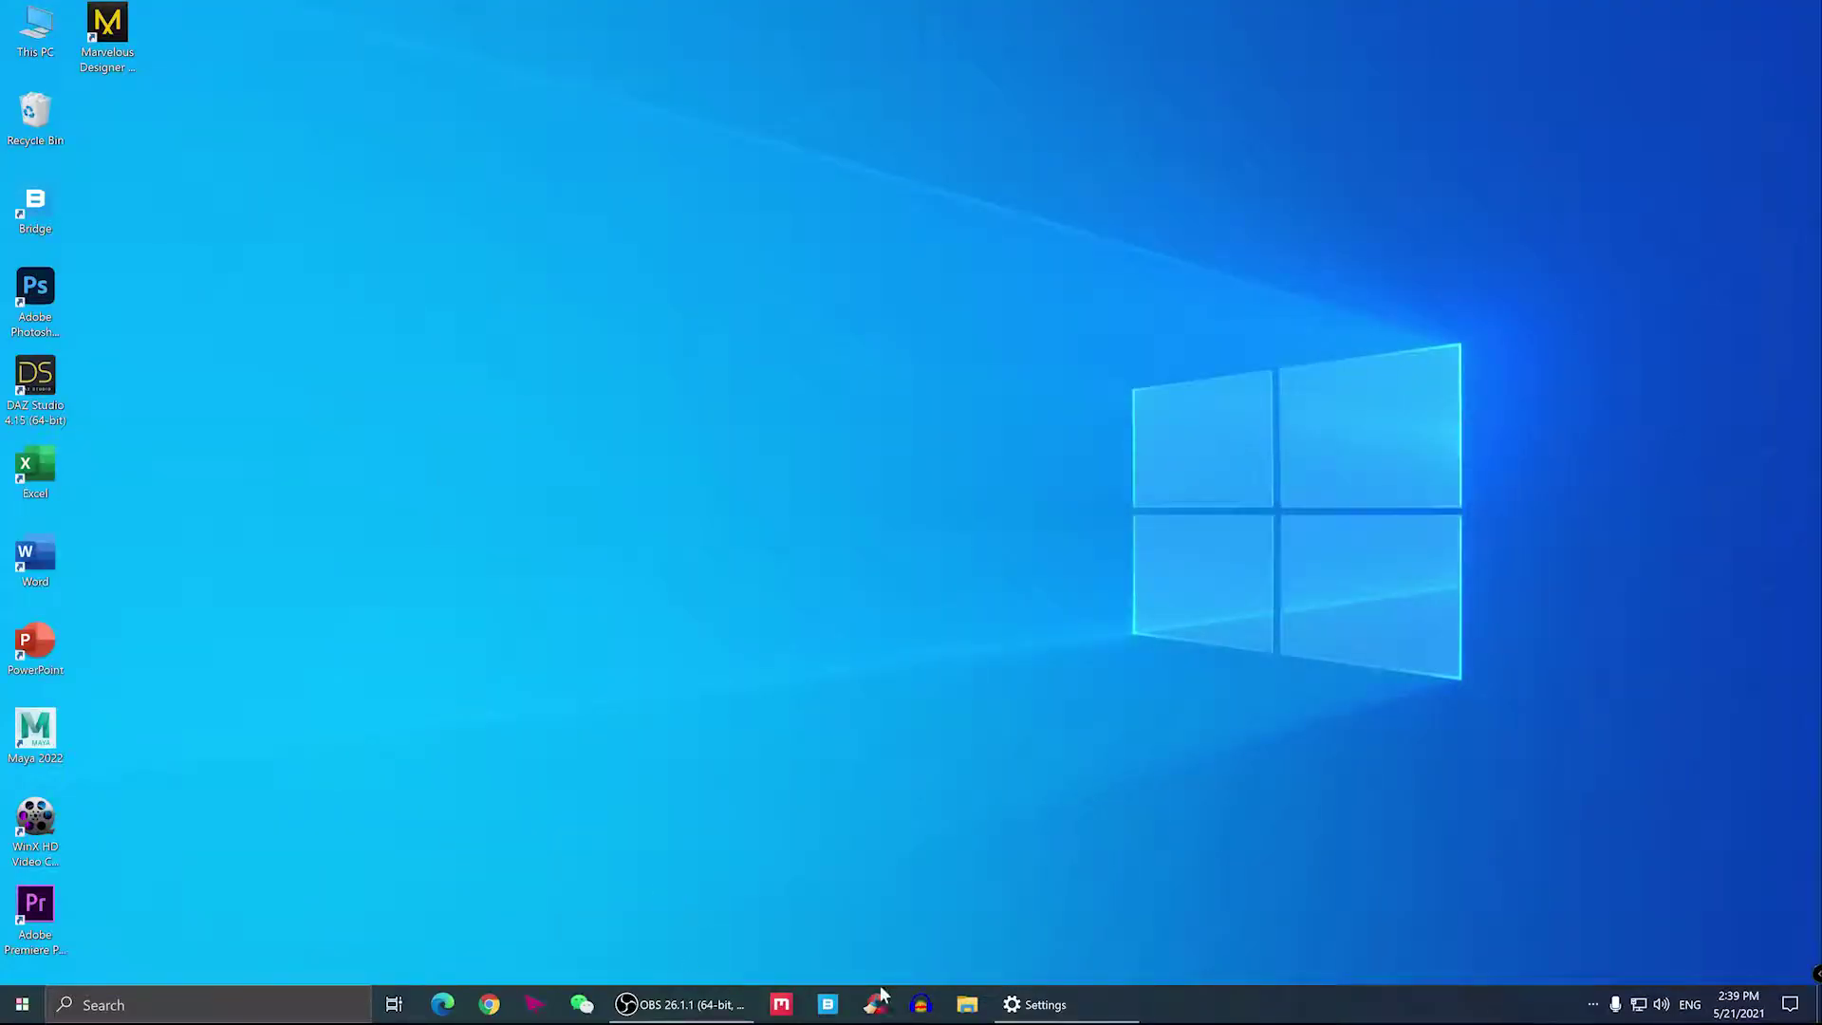
- Open This PC in a wider File Explorer window and examine the theme's look on folders and selected drives
left_click(966, 1003)
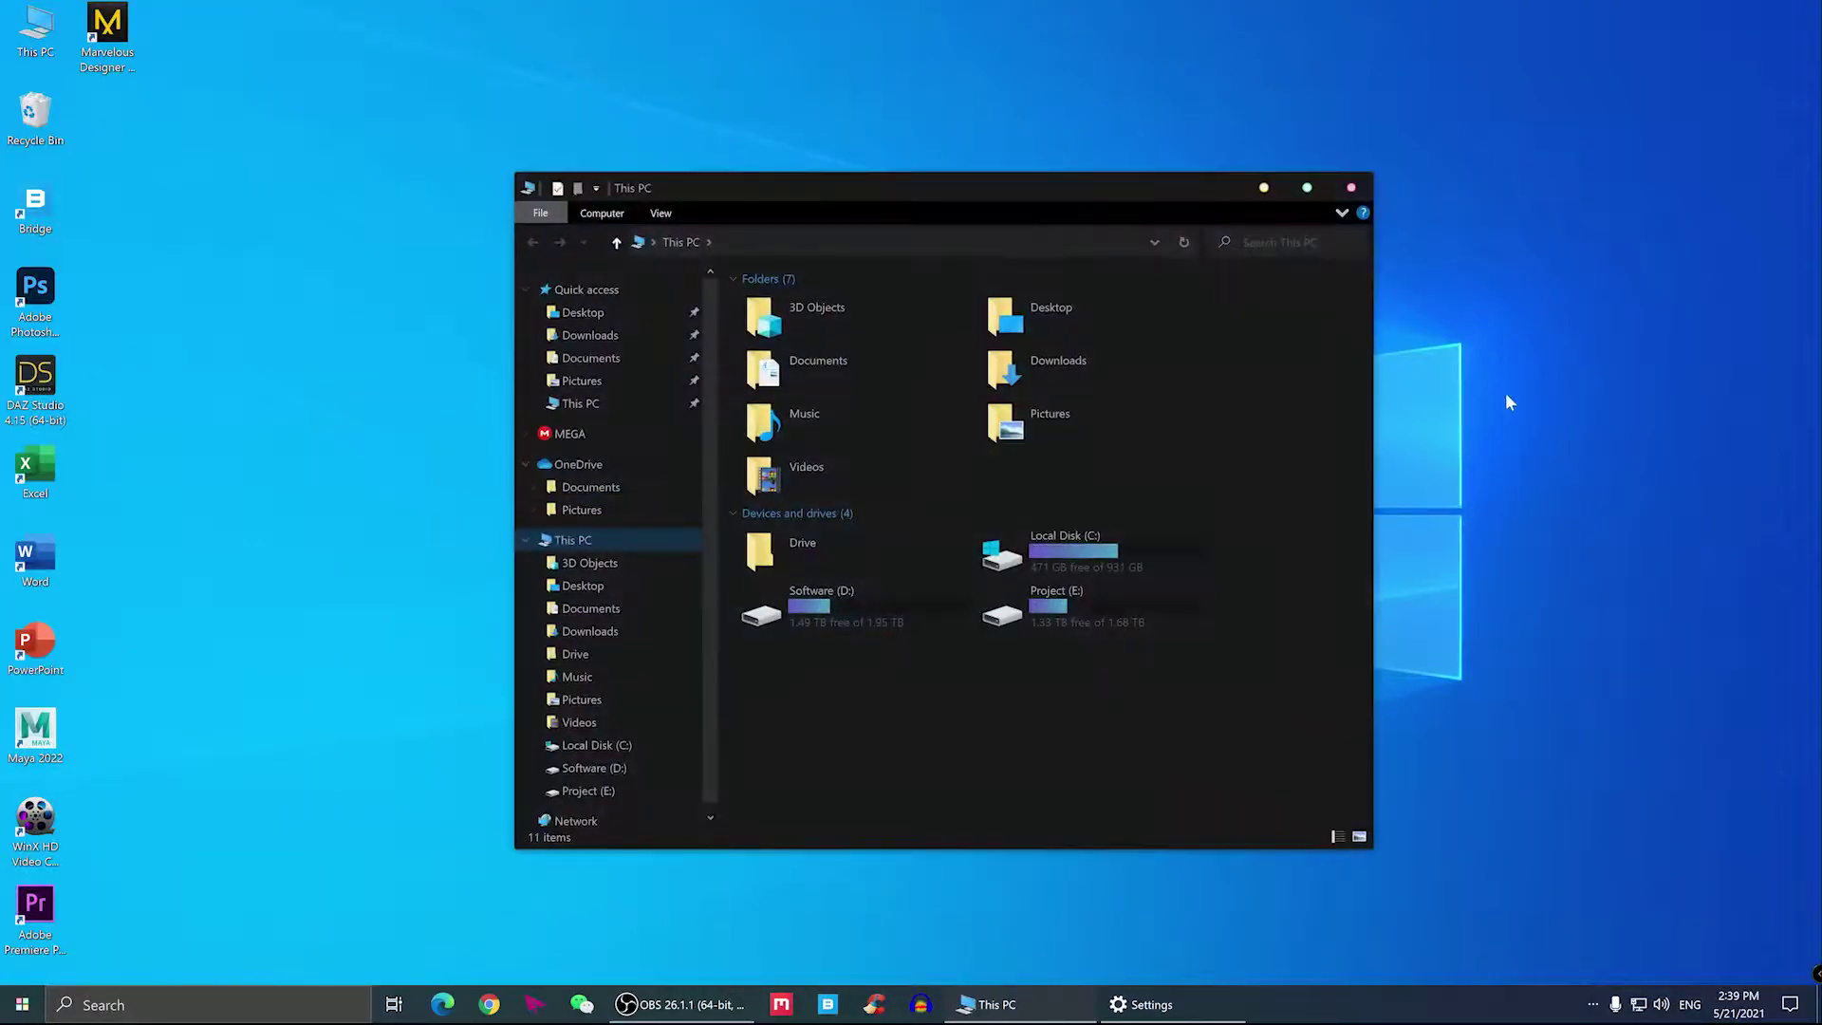
left_click_drag(1373, 464, 1633, 464)
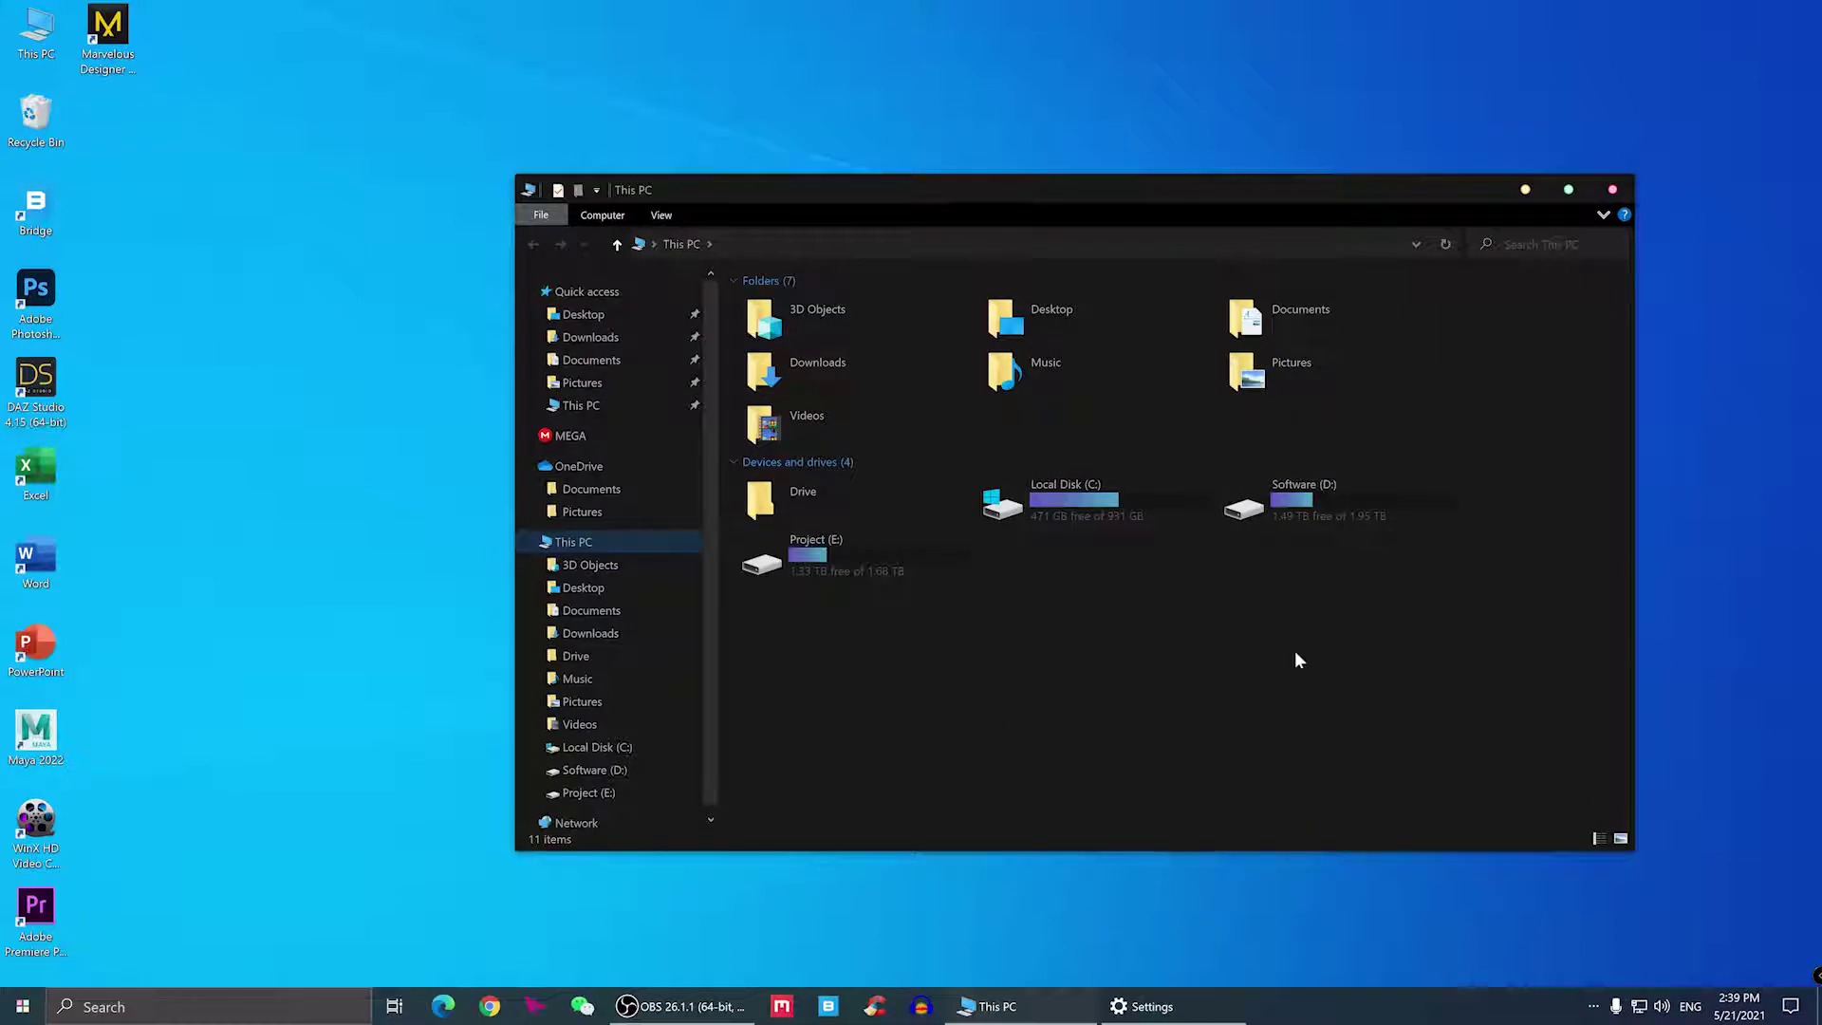
left_click_drag(1511, 533, 1129, 426)
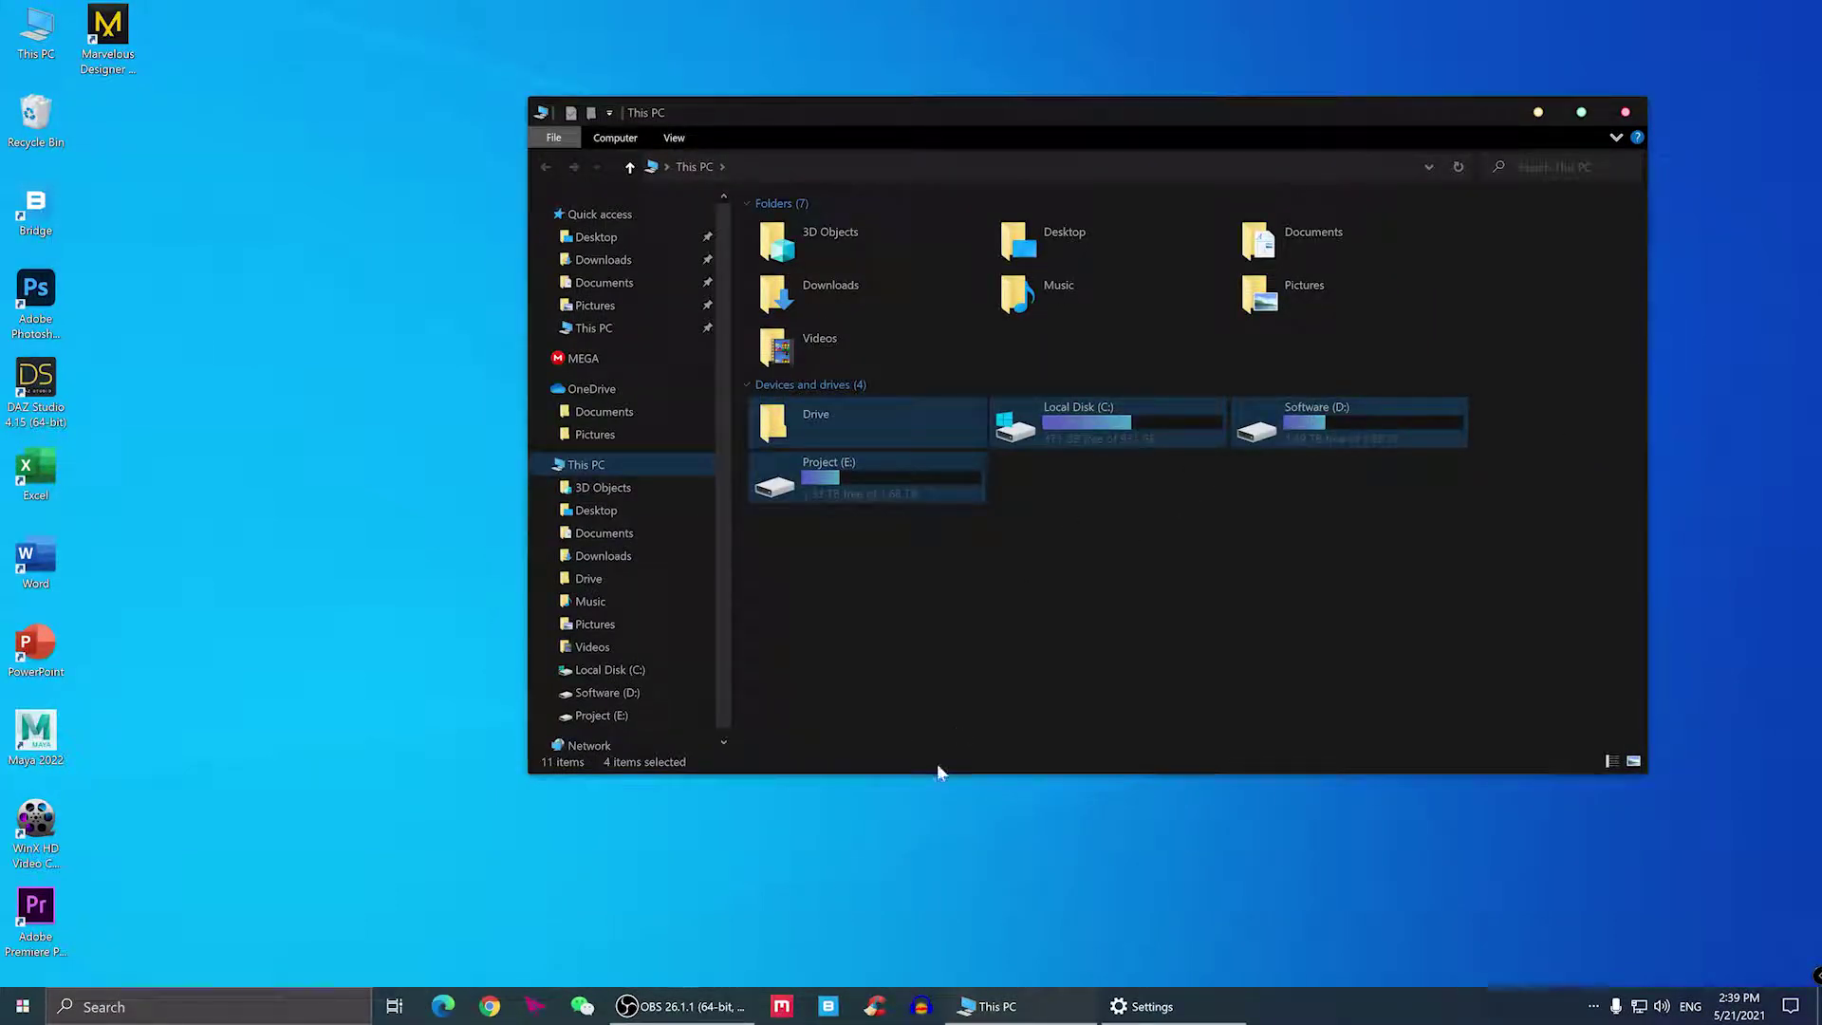
left_click(833, 628)
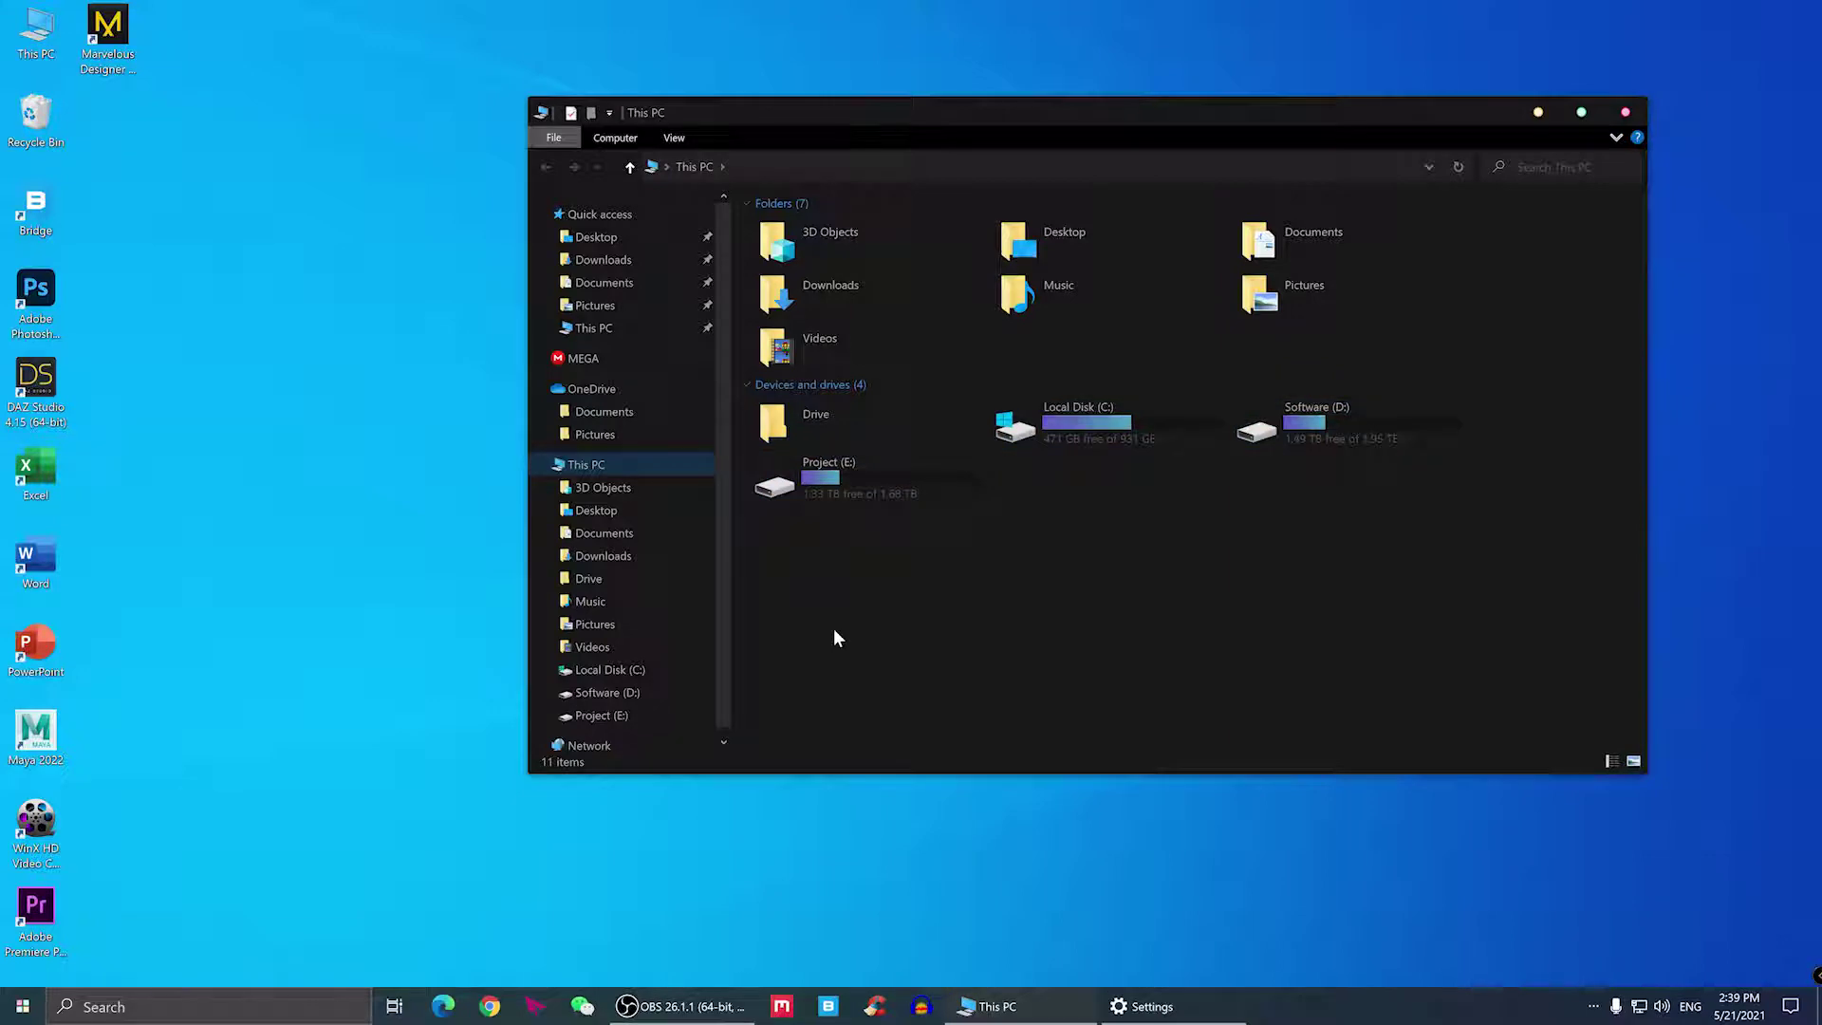
- Open the How to use text file from The Best Windows 10 Theme 2021 in Downloads, read its instructions and minimize it
left_click(602, 555)
double_click(797, 261)
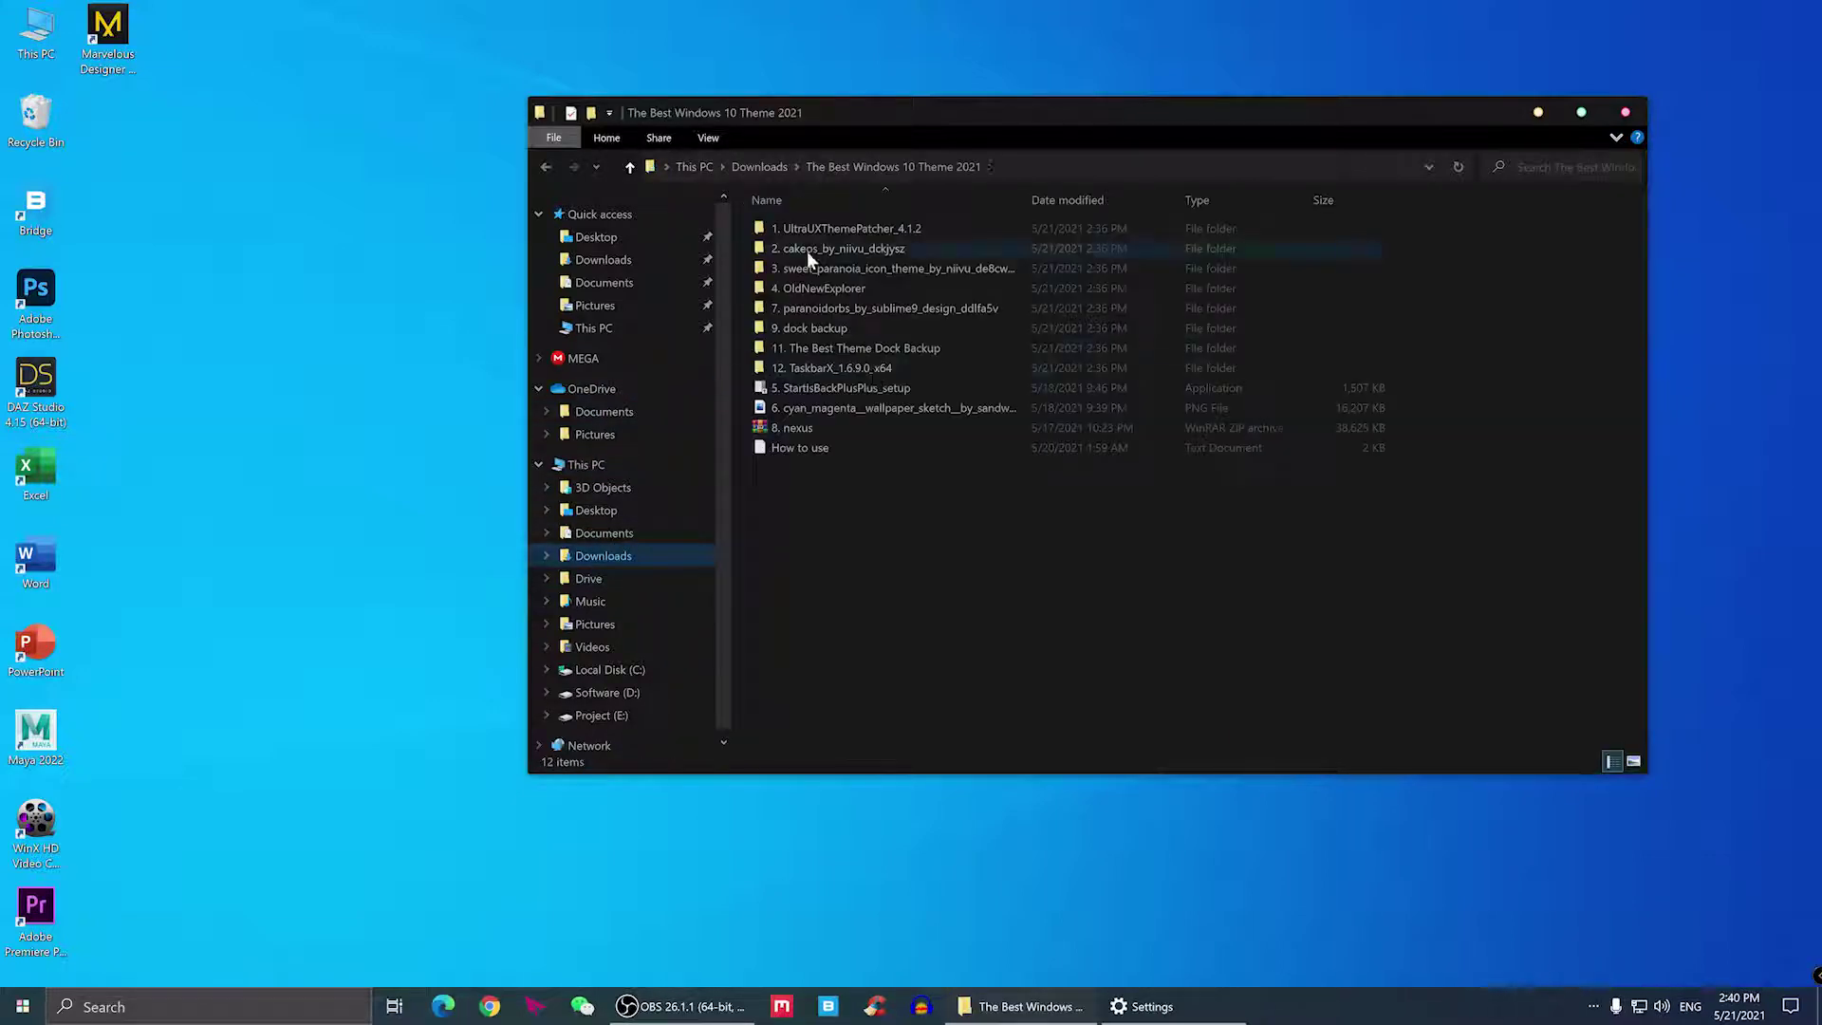
left_click(784, 450)
double_click(782, 446)
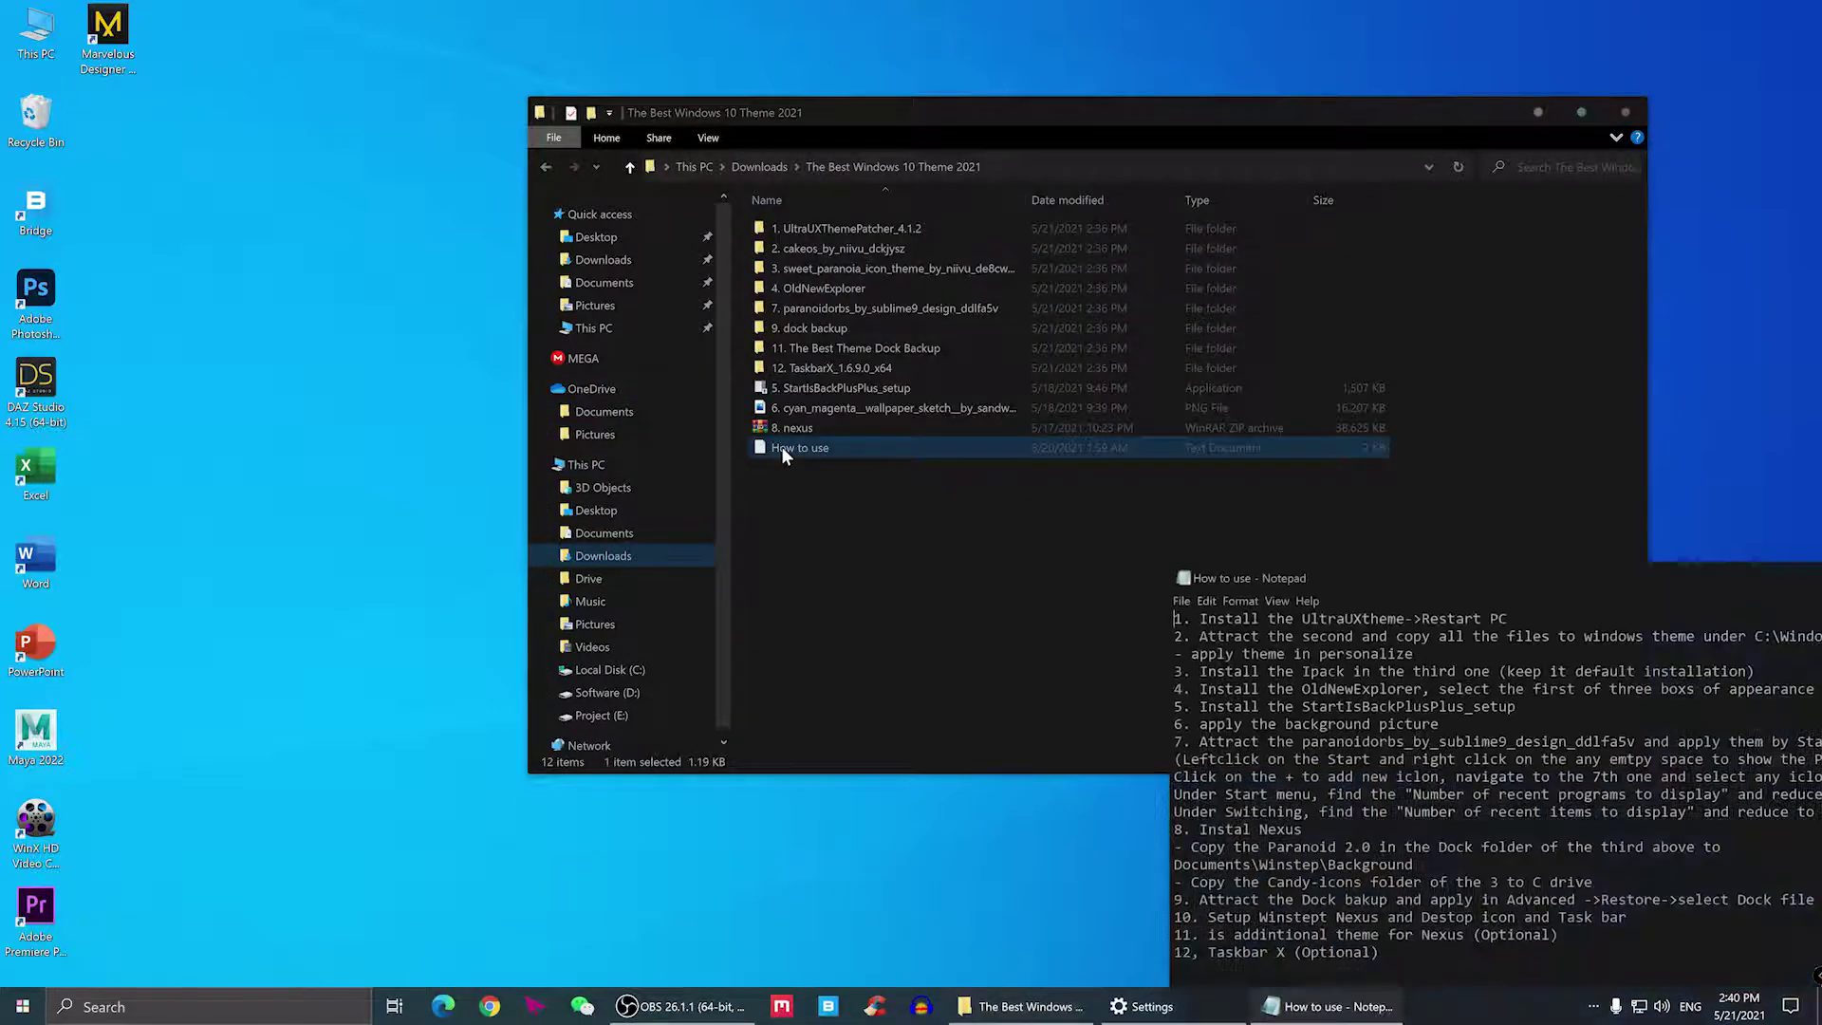
left_click_drag(1565, 576, 1666, 572)
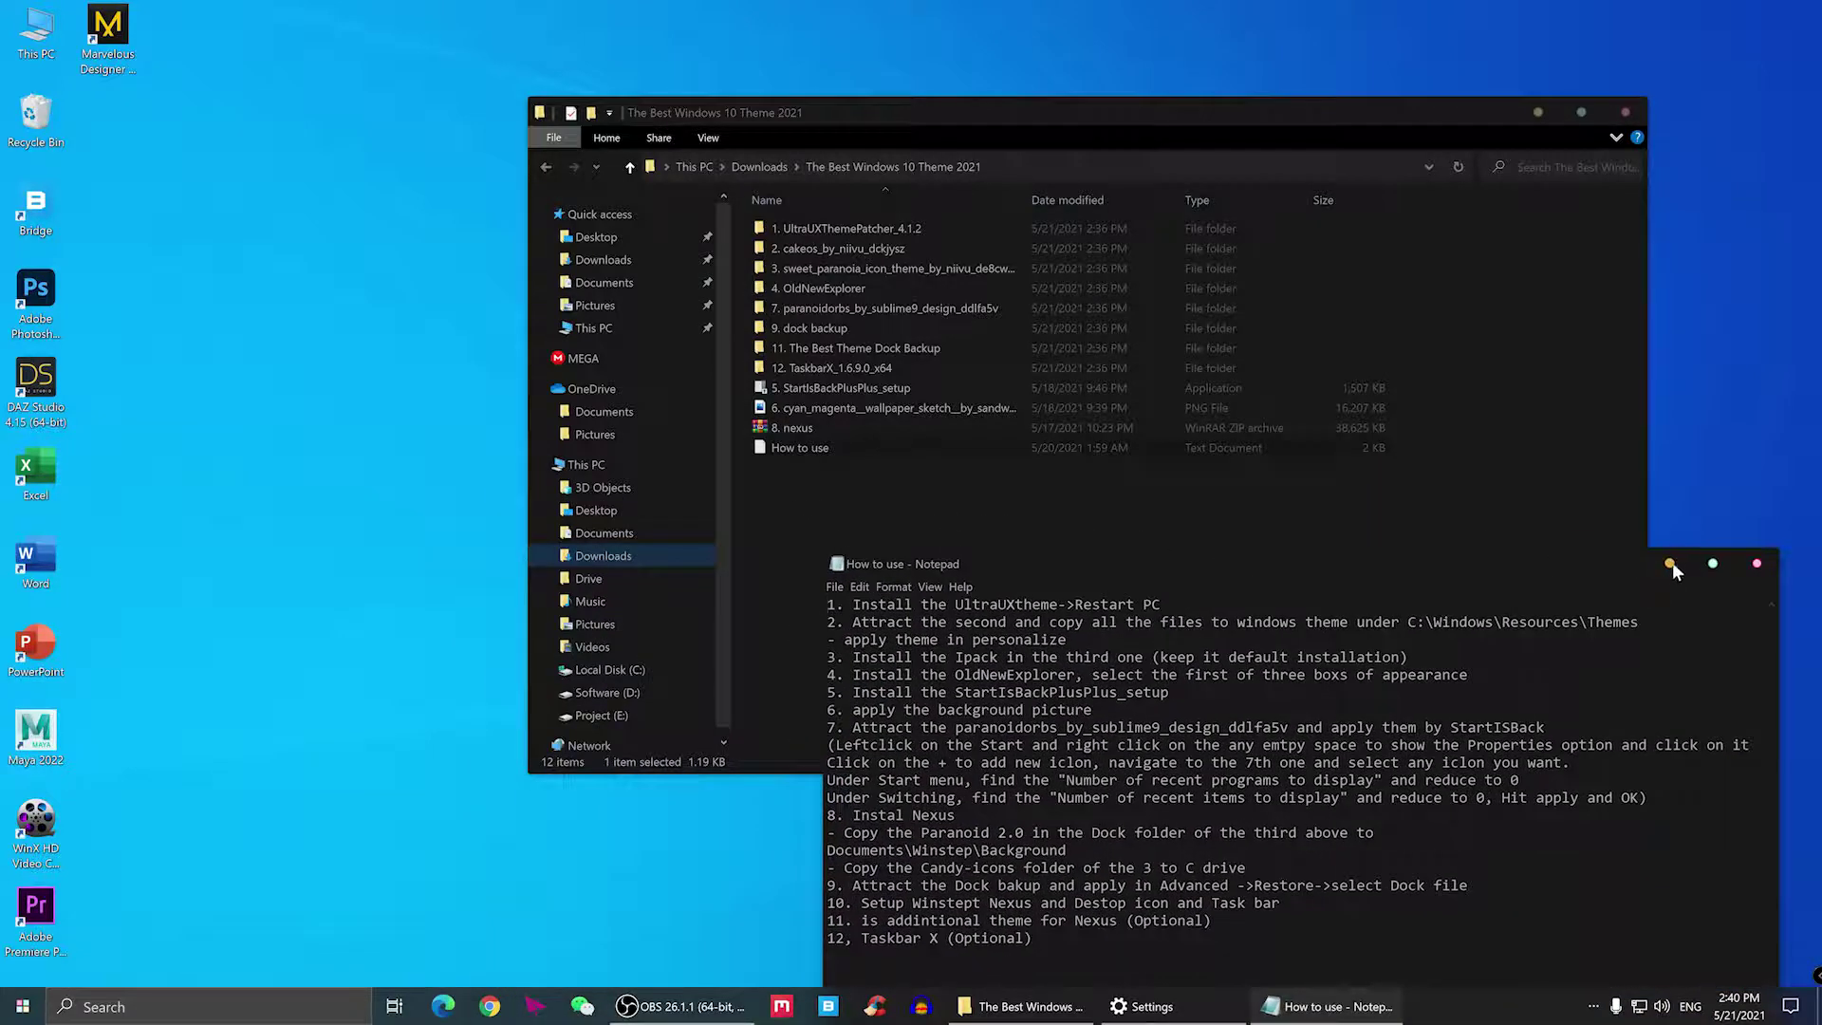
left_click(1670, 563)
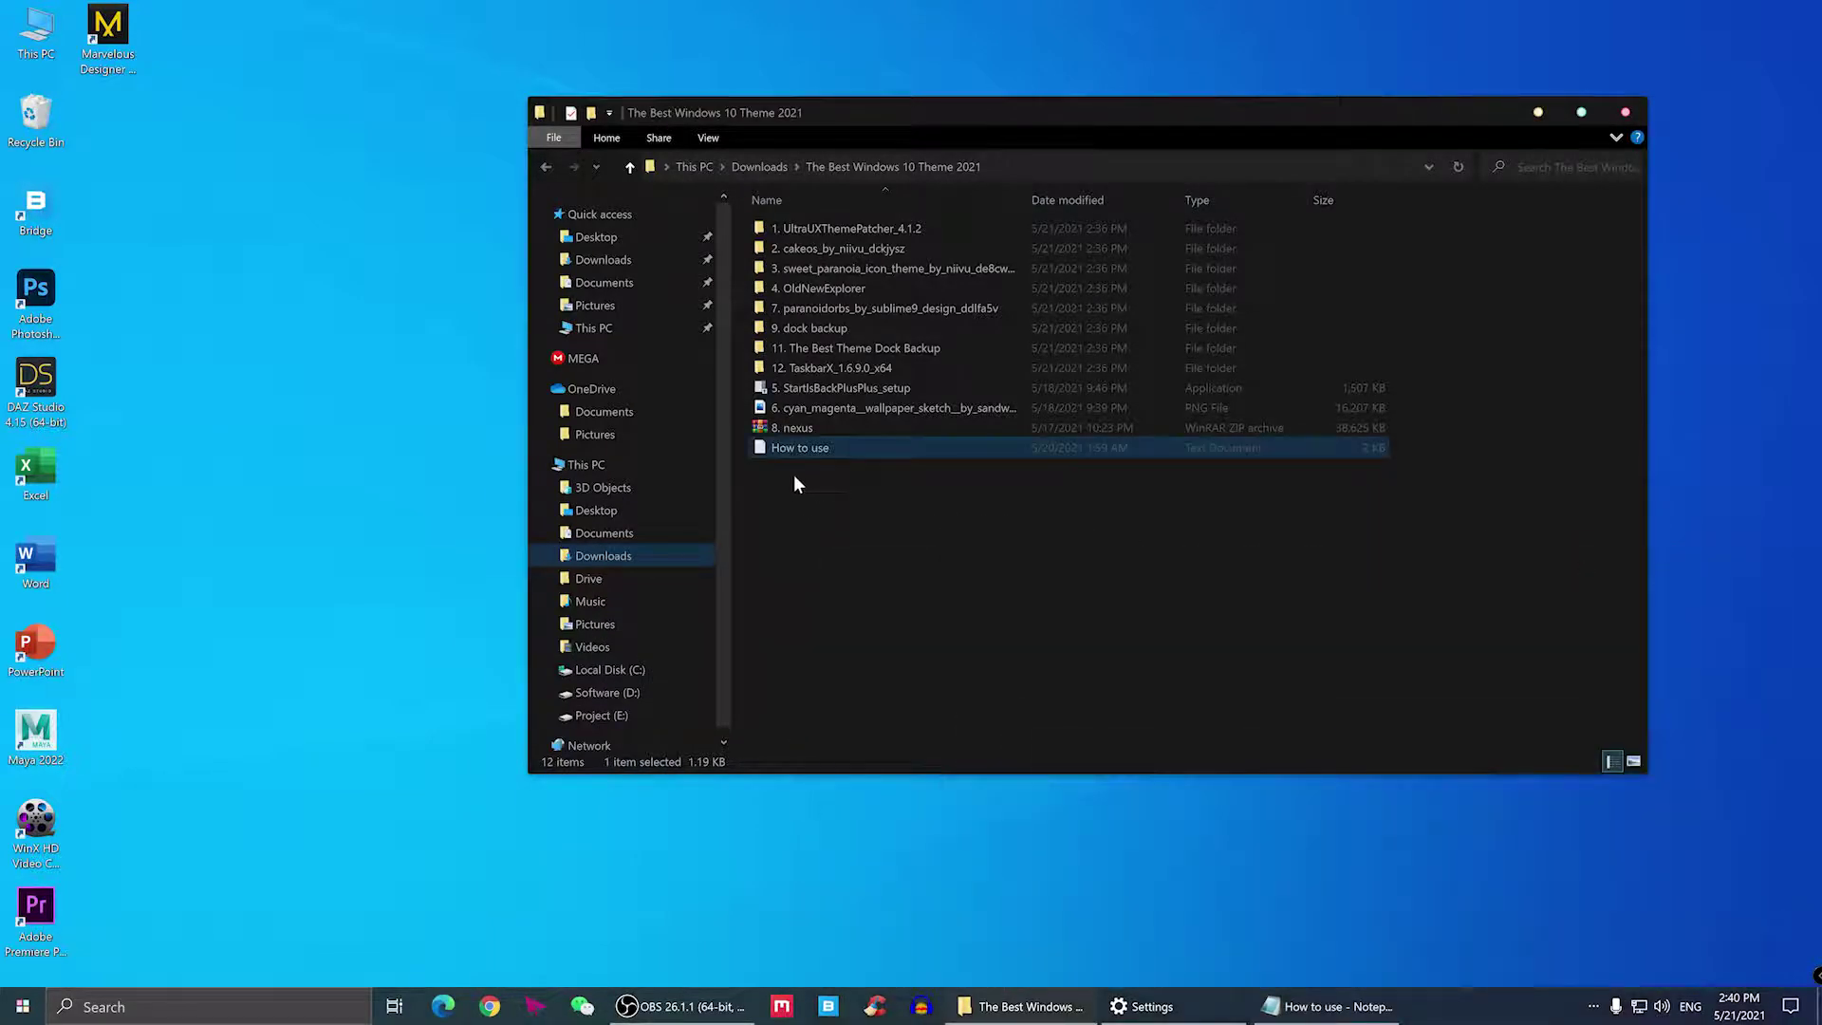
- Launch the Sweet Paranoia installer from the Sweet Paranoia Icon Theme's iPack folder, keeping the How to use notes in view
double_click(789, 265)
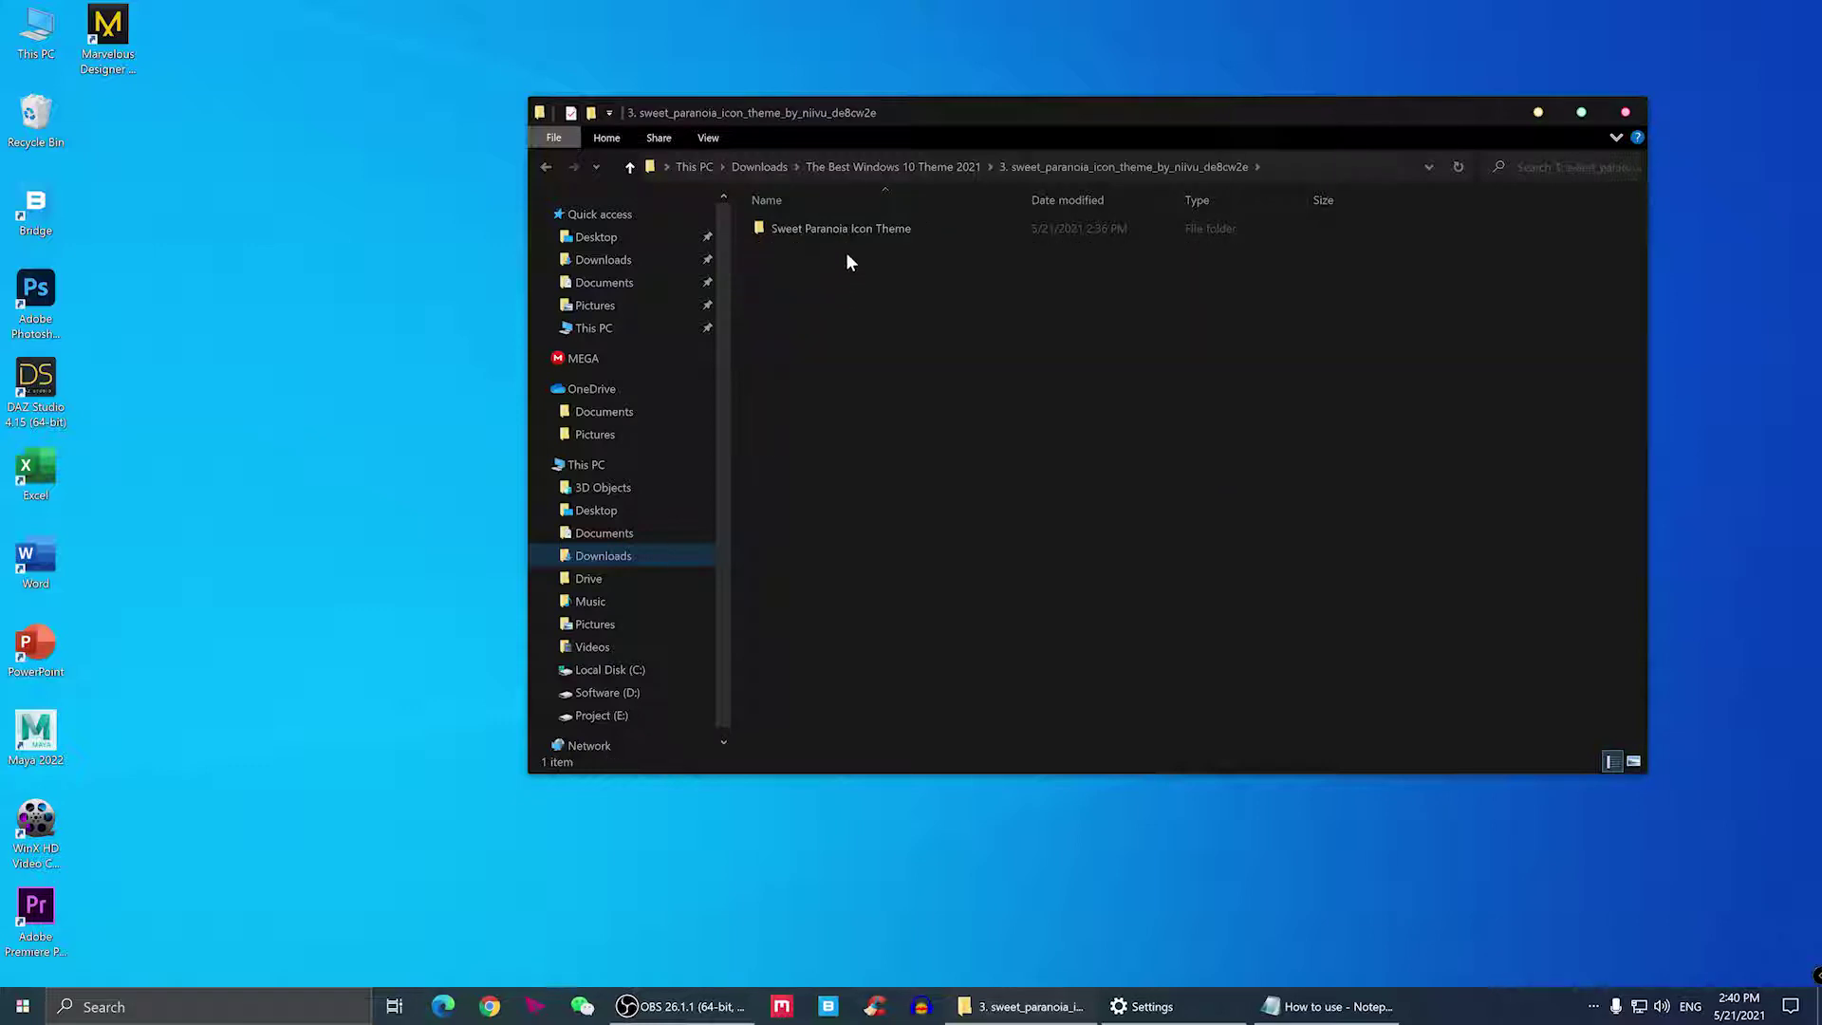
double_click(843, 228)
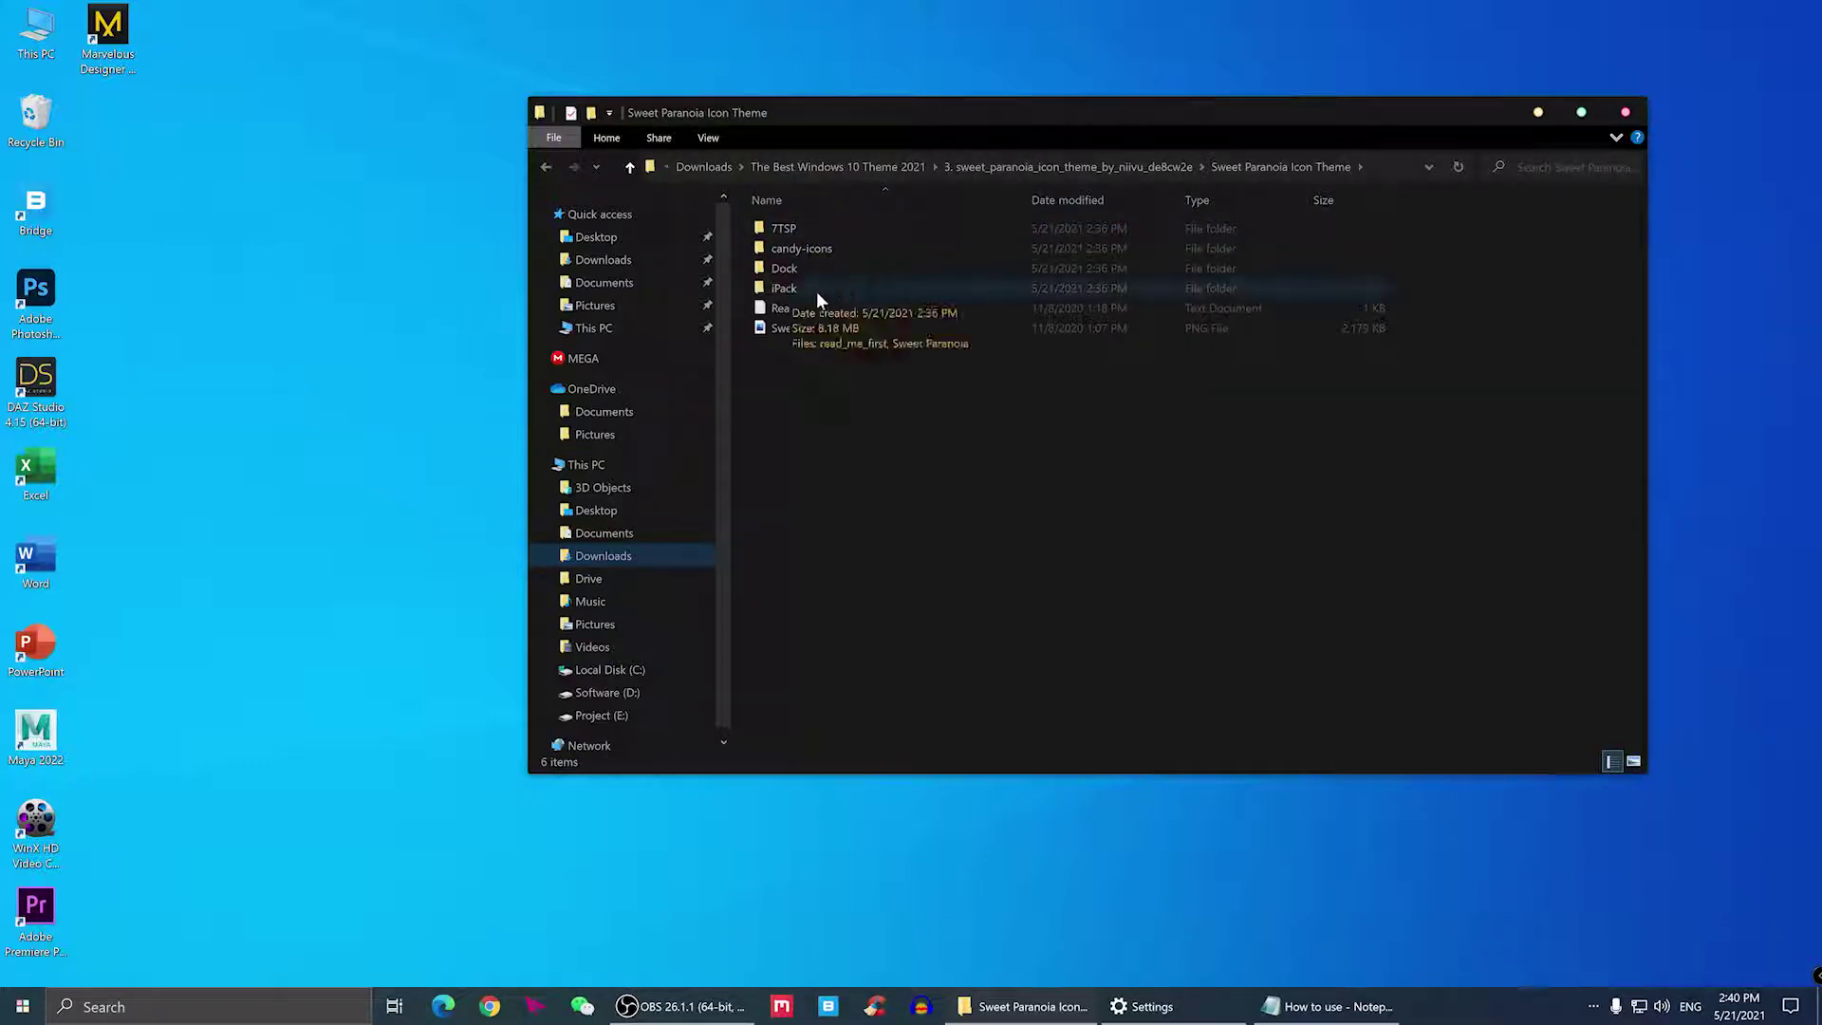
double_click(772, 287)
left_click(813, 250)
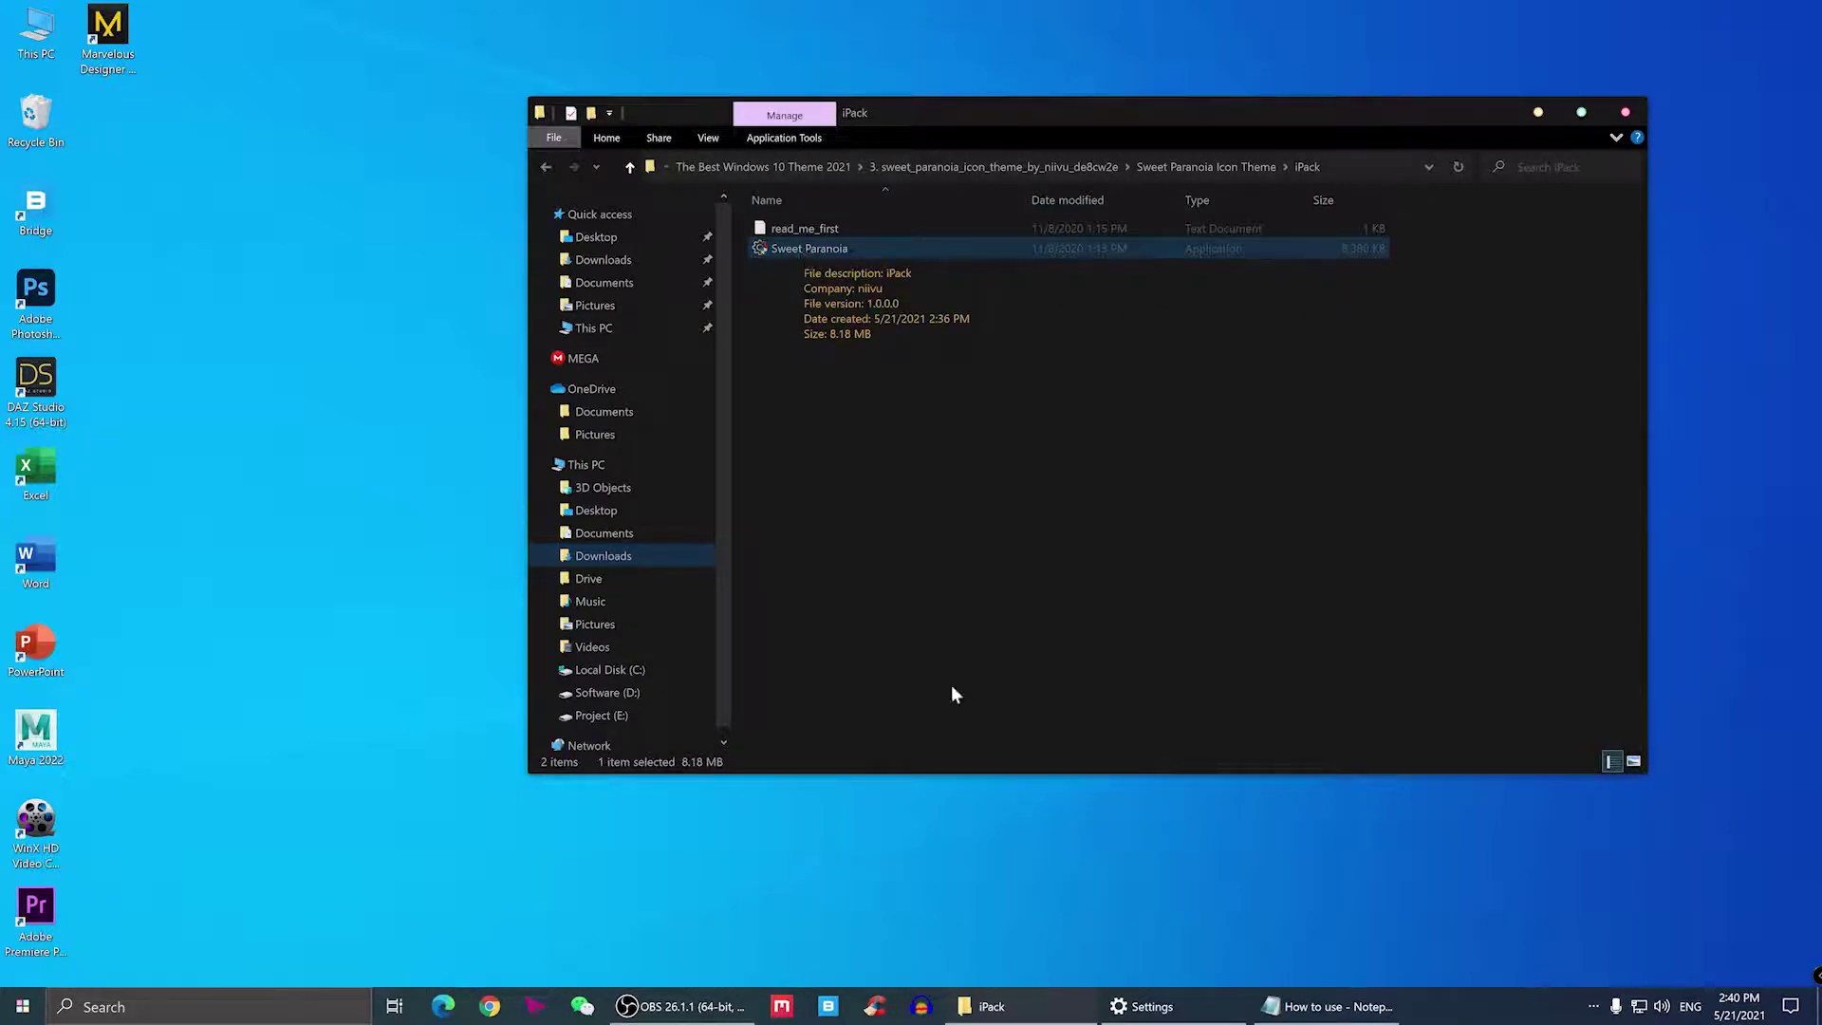
left_click(1333, 1006)
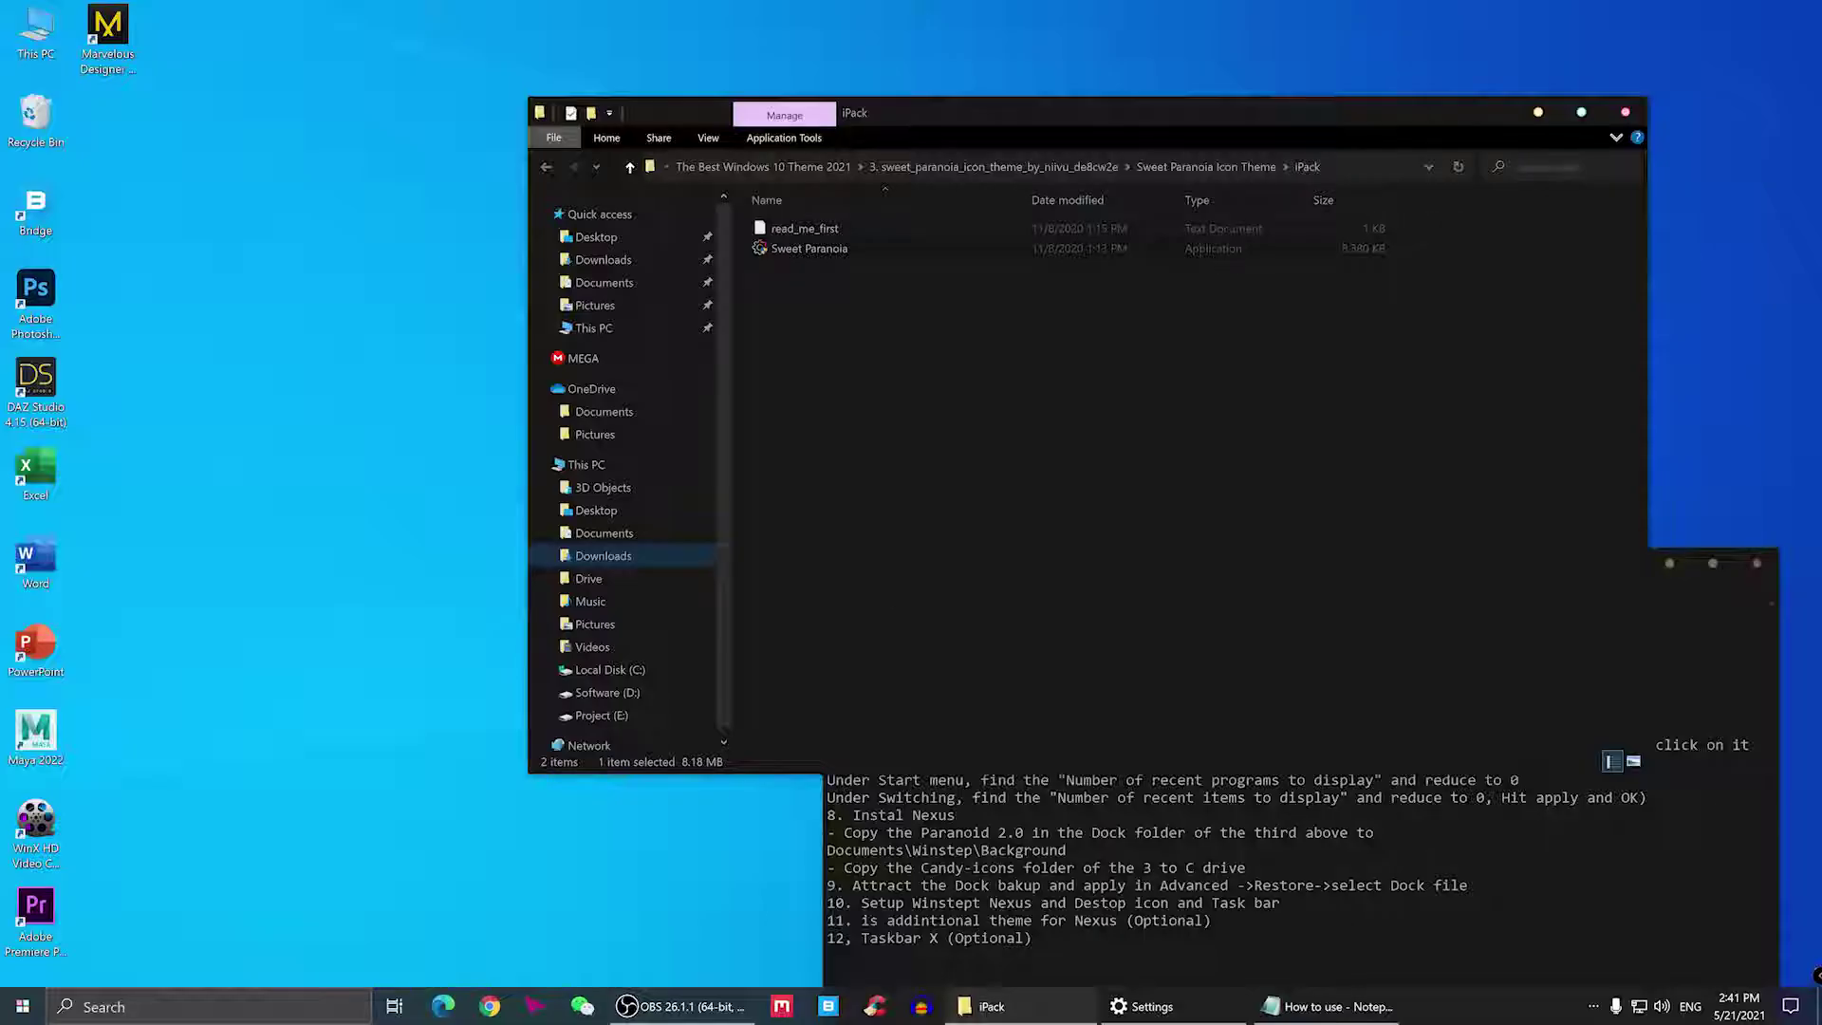
left_click(1538, 112)
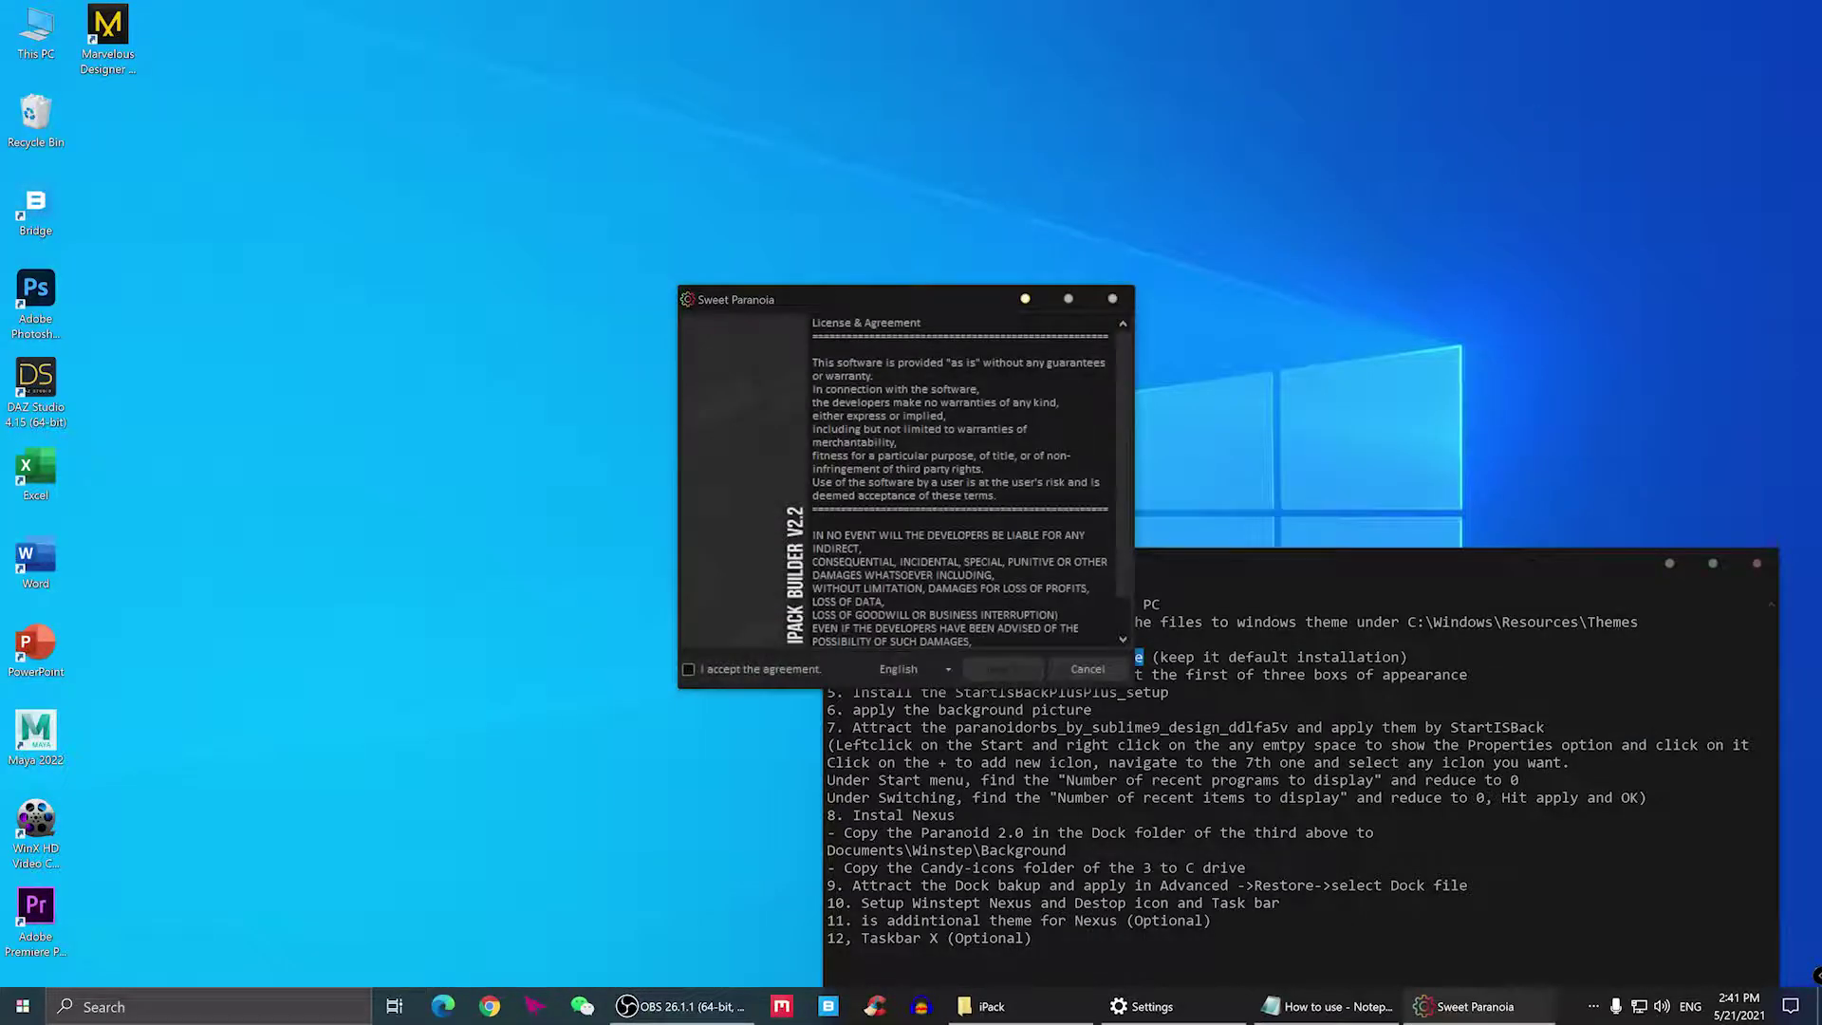
- Install the Sweet Paranoia icon pack by accepting the agreement, patching all files and making a restore point, and finish the installer
left_click_drag(833, 297, 568, 164)
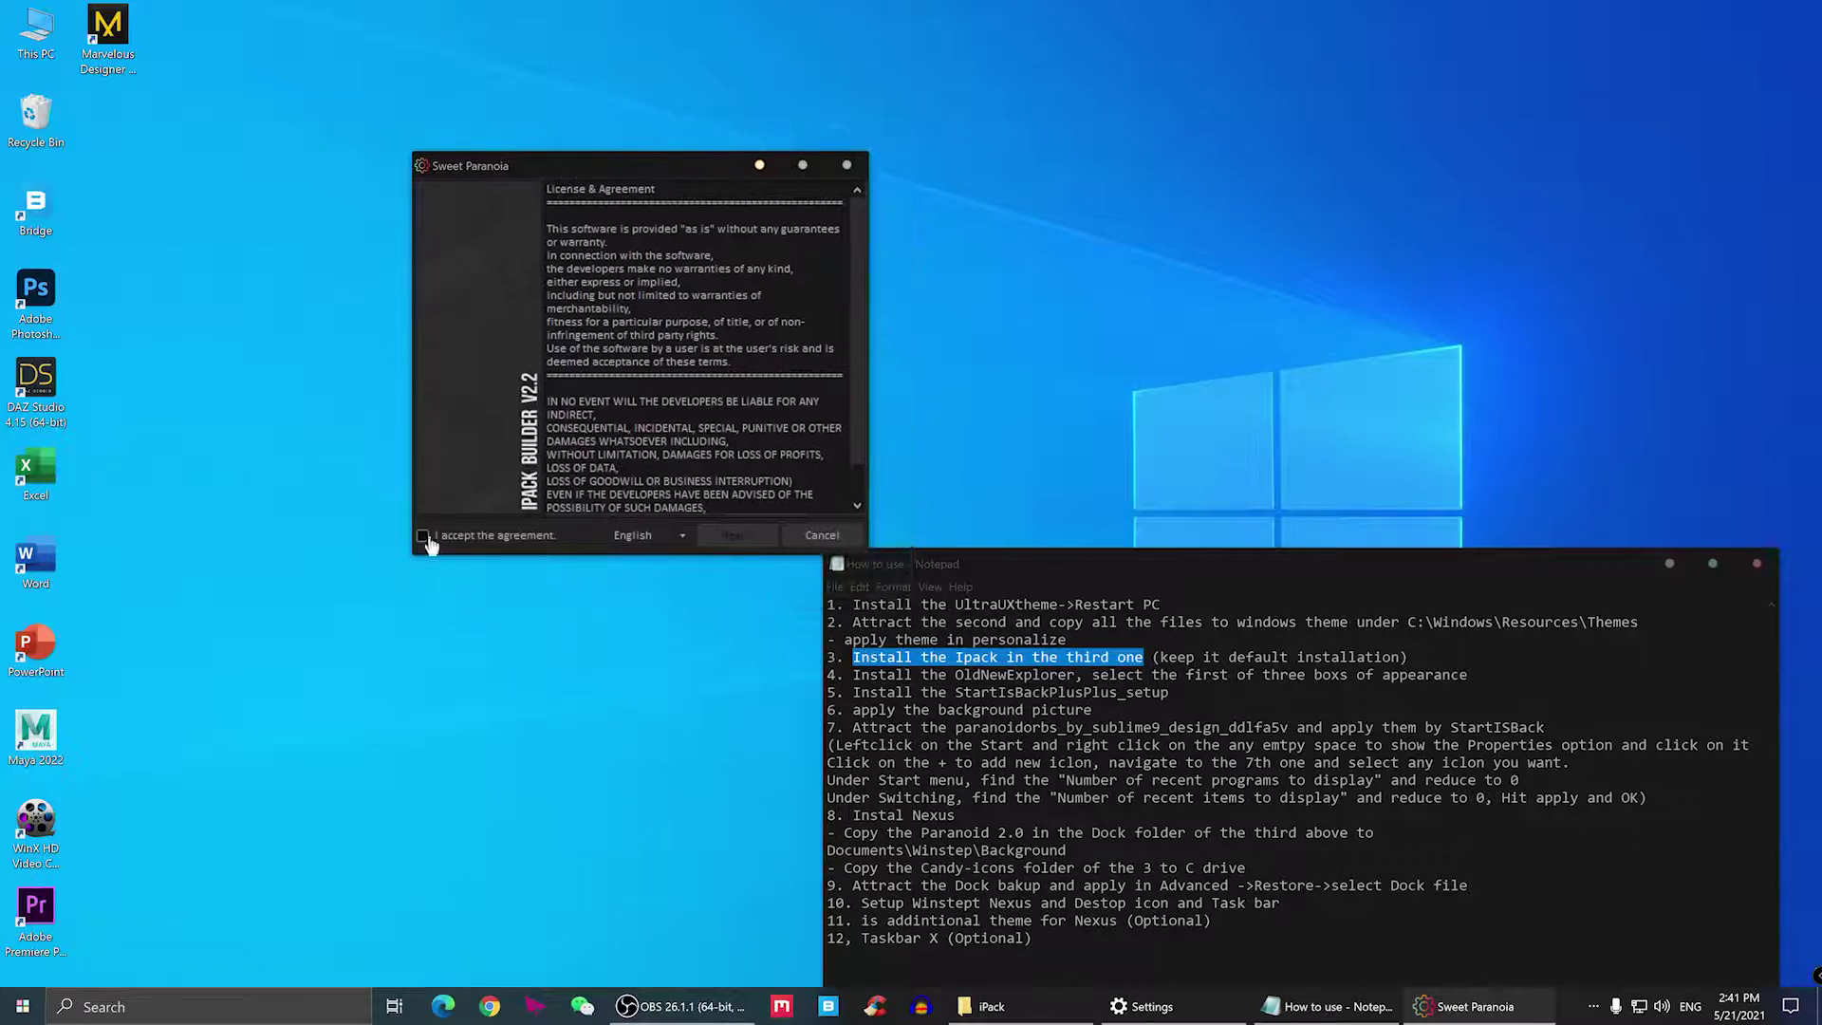
left_click(737, 535)
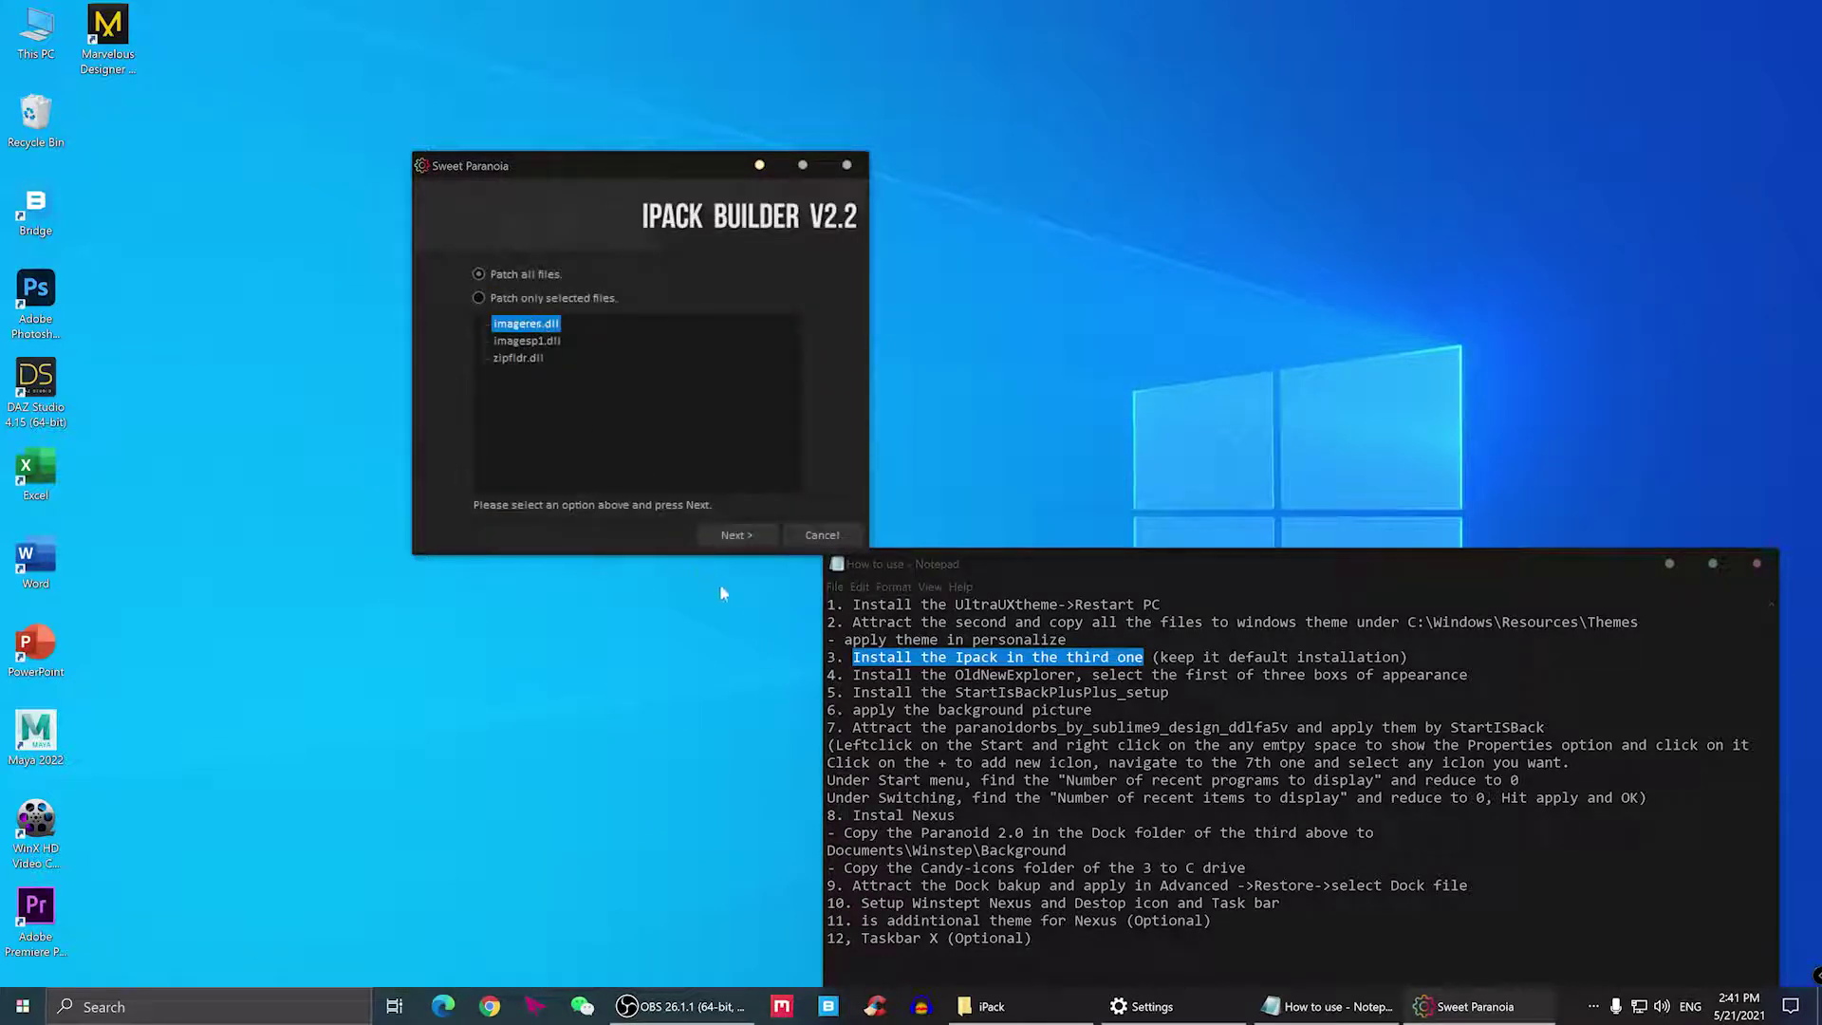
left_click(732, 537)
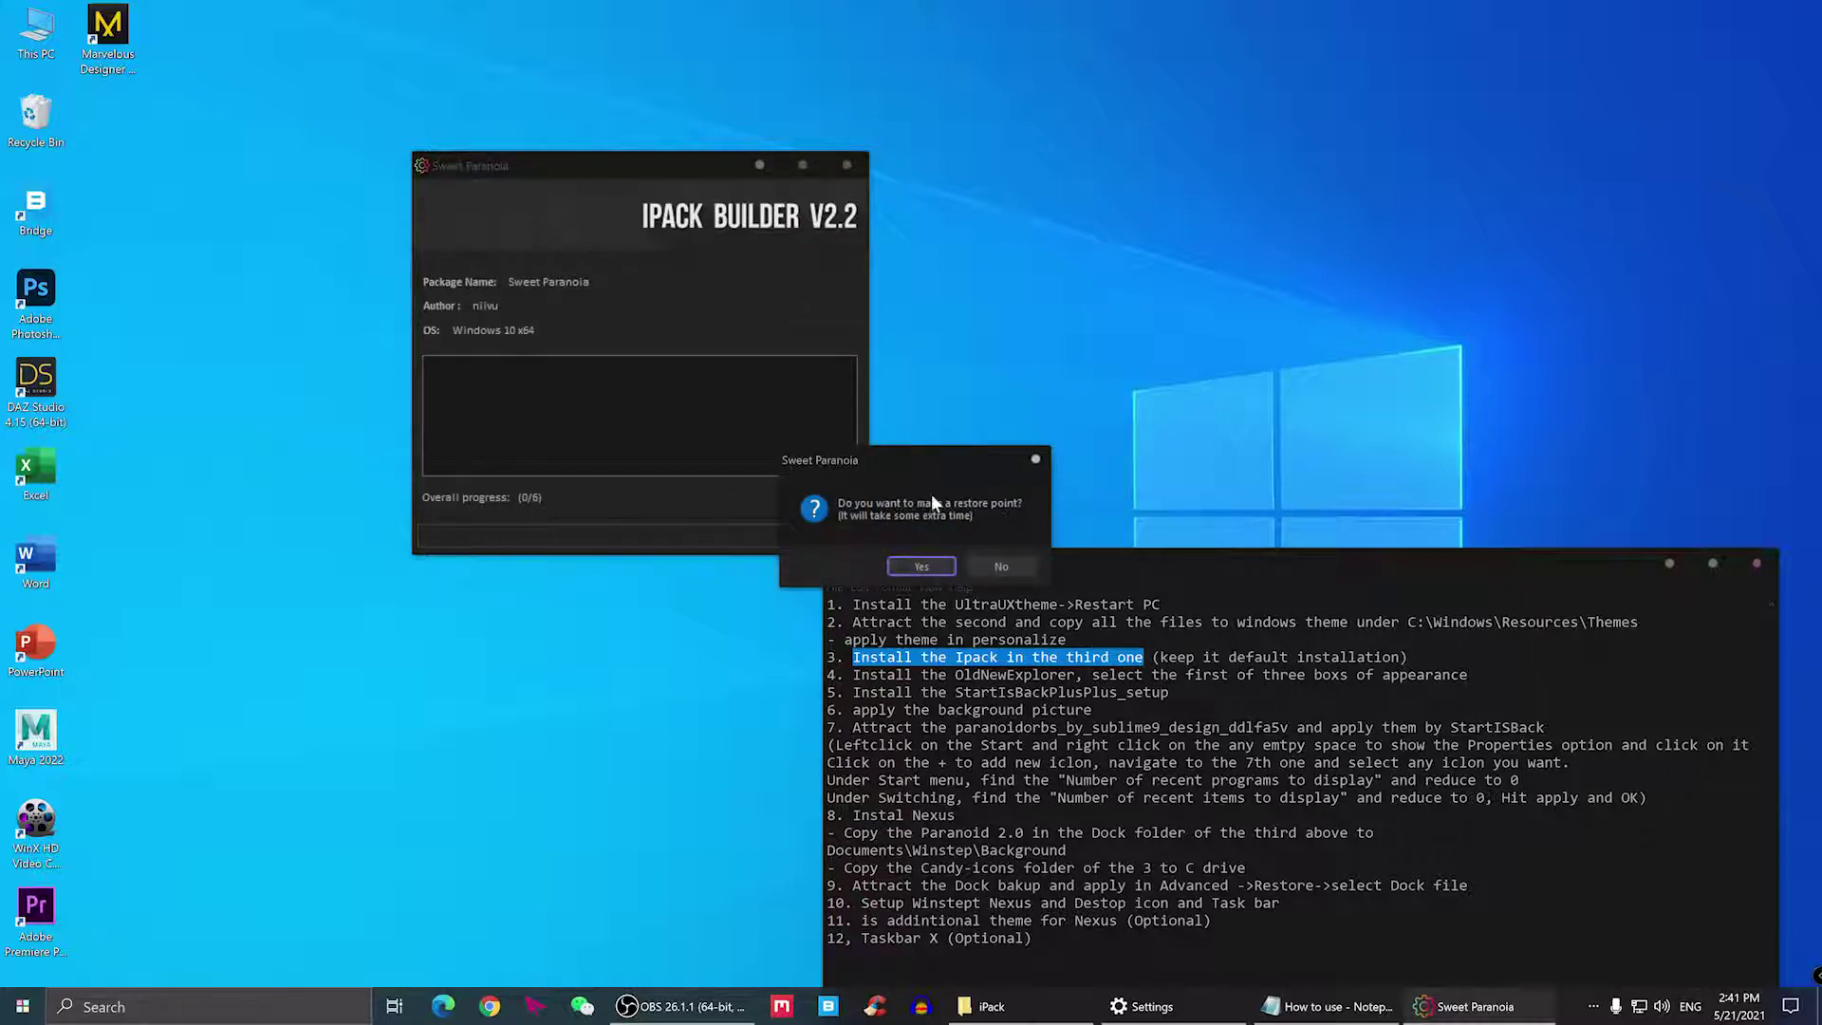
left_click_drag(942, 472, 1044, 341)
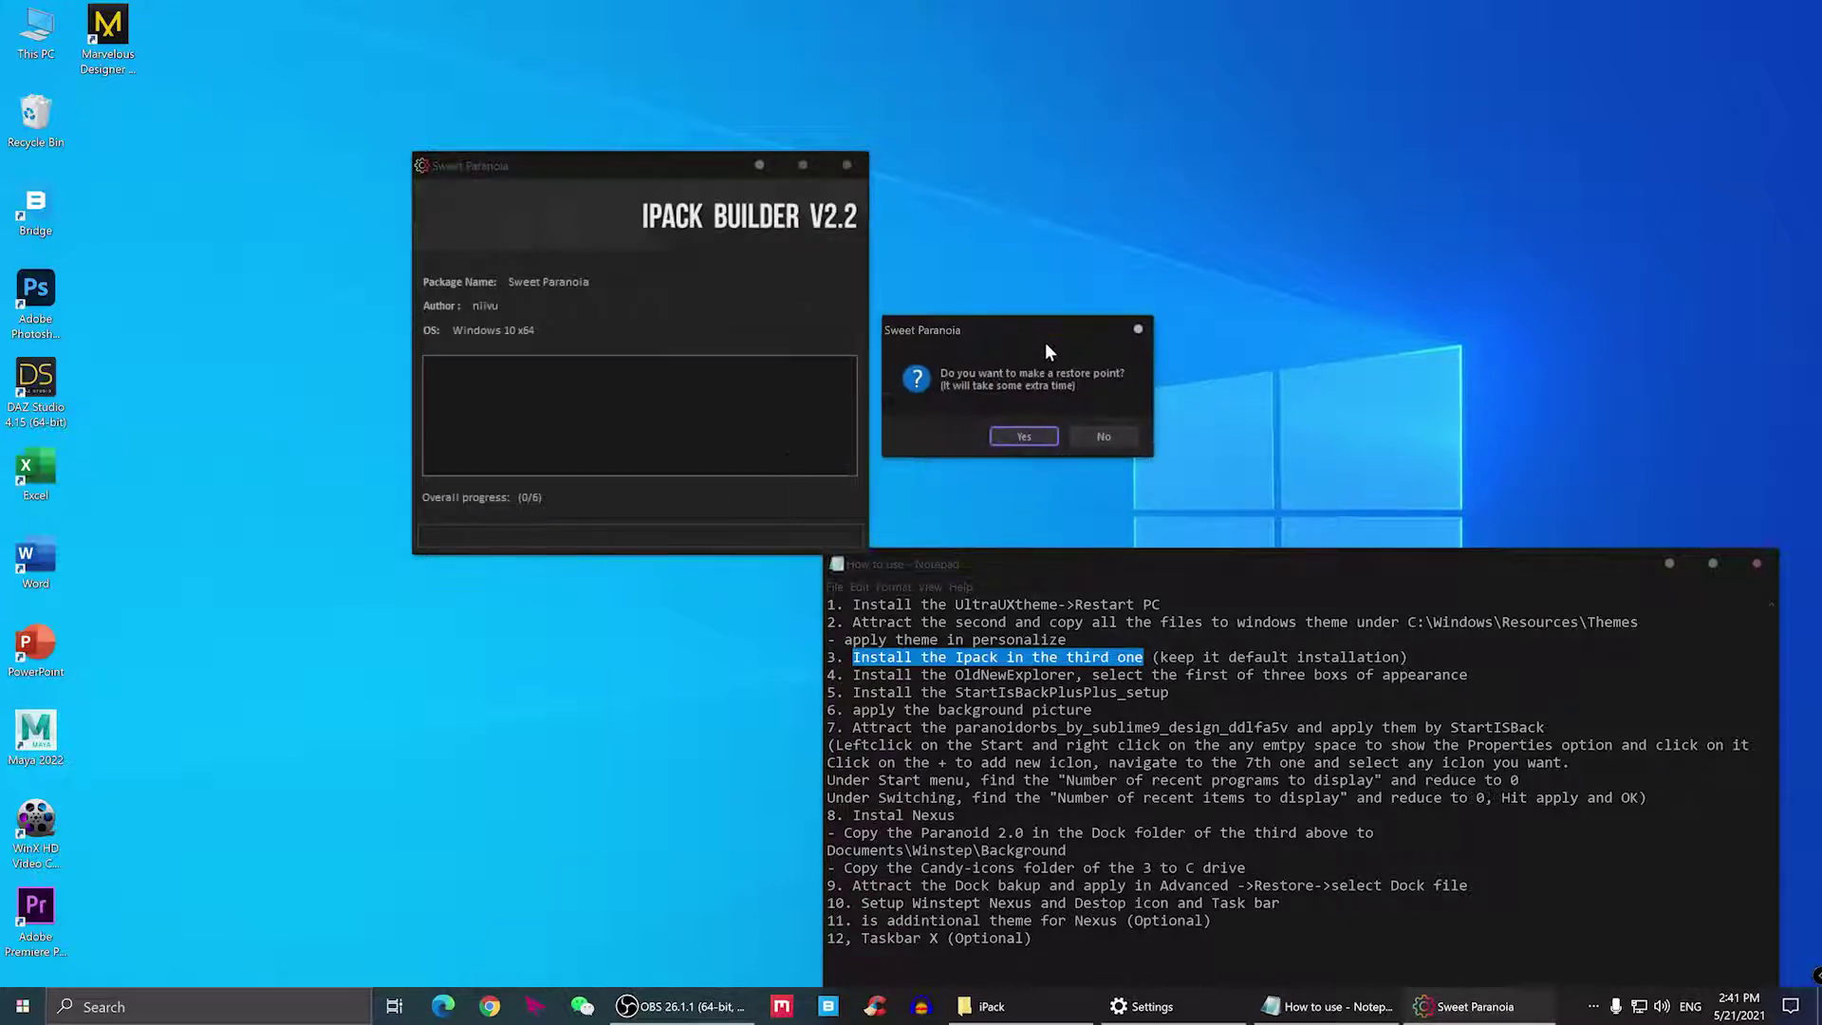
left_click(1020, 434)
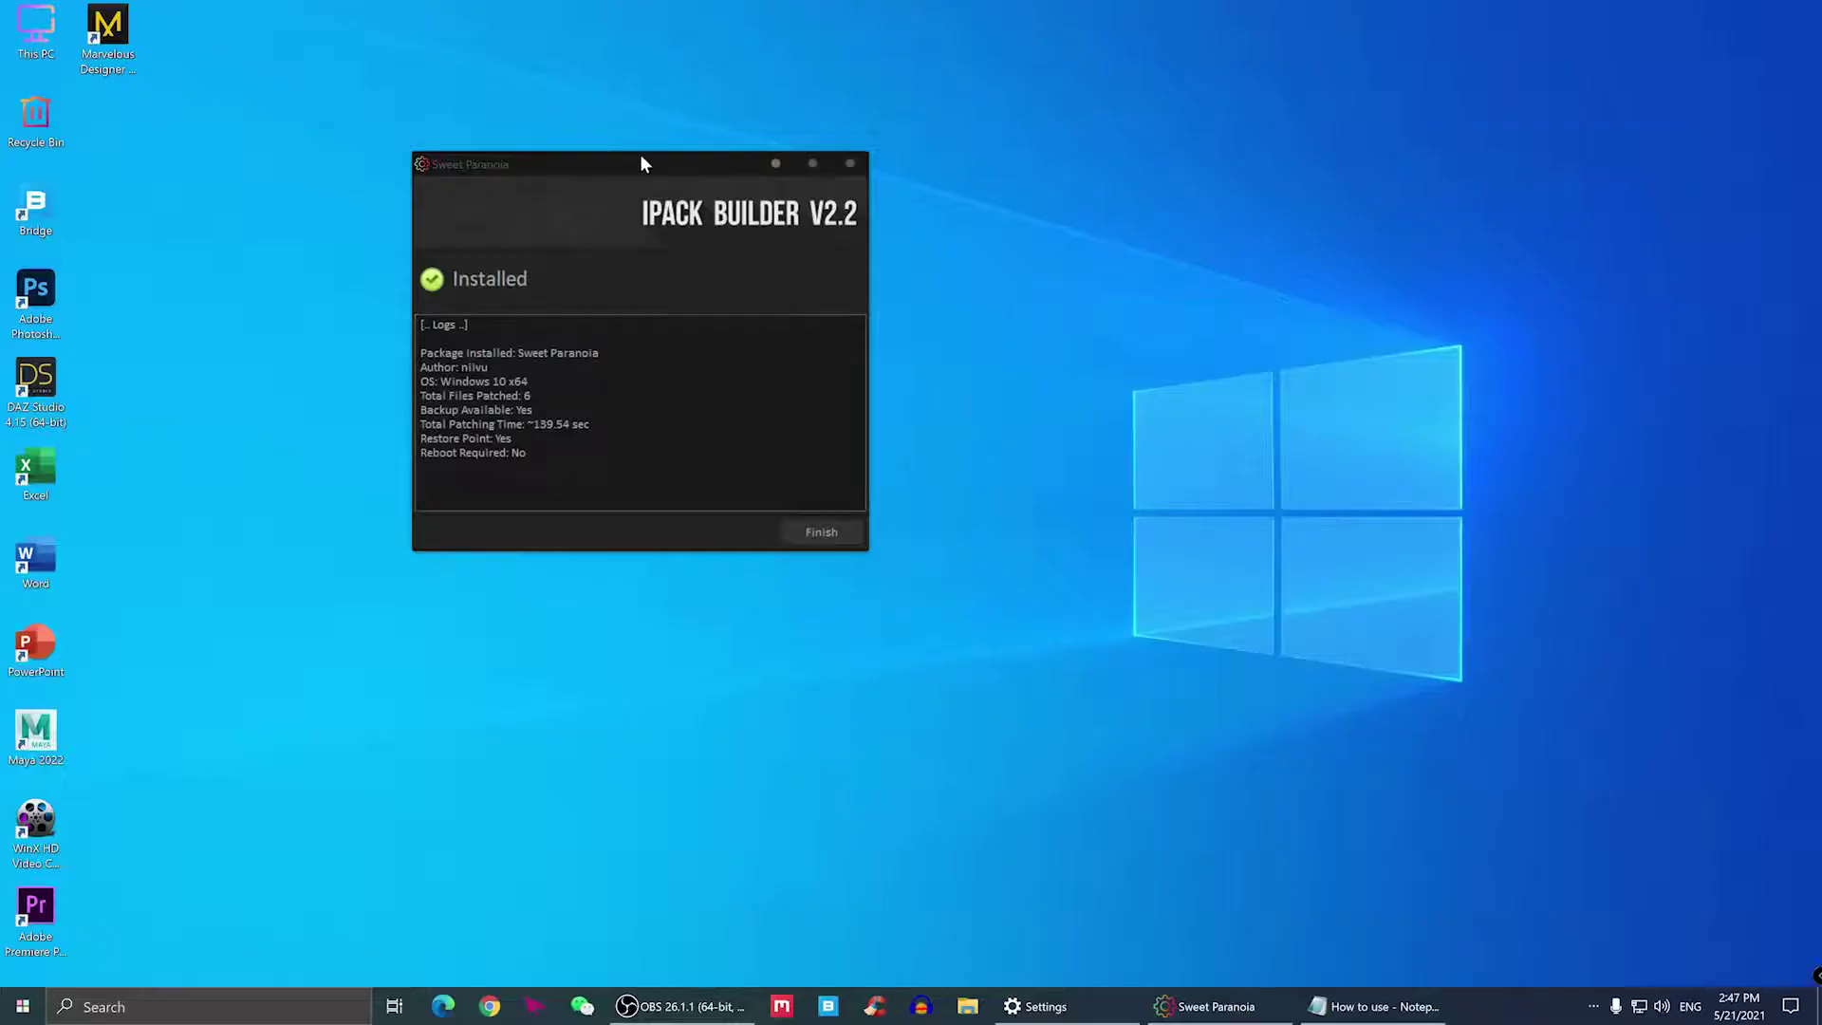
left_click_drag(642, 163, 1049, 165)
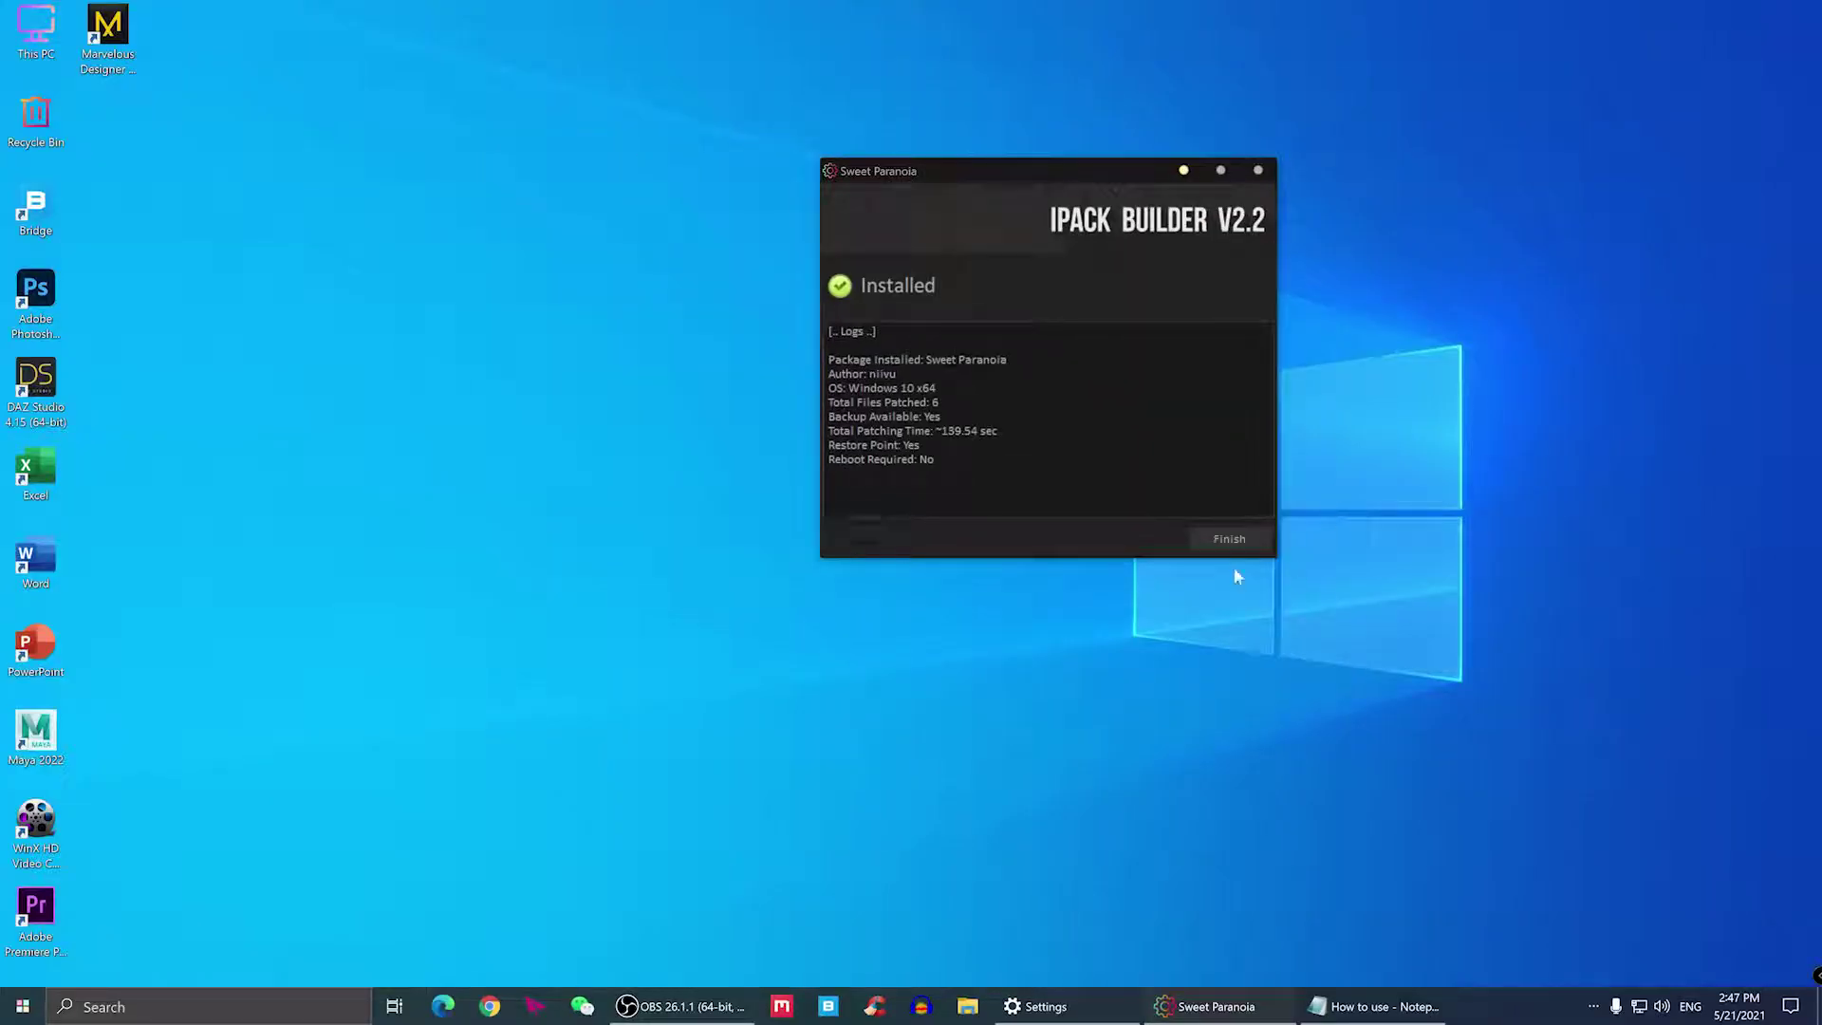
left_click(1228, 533)
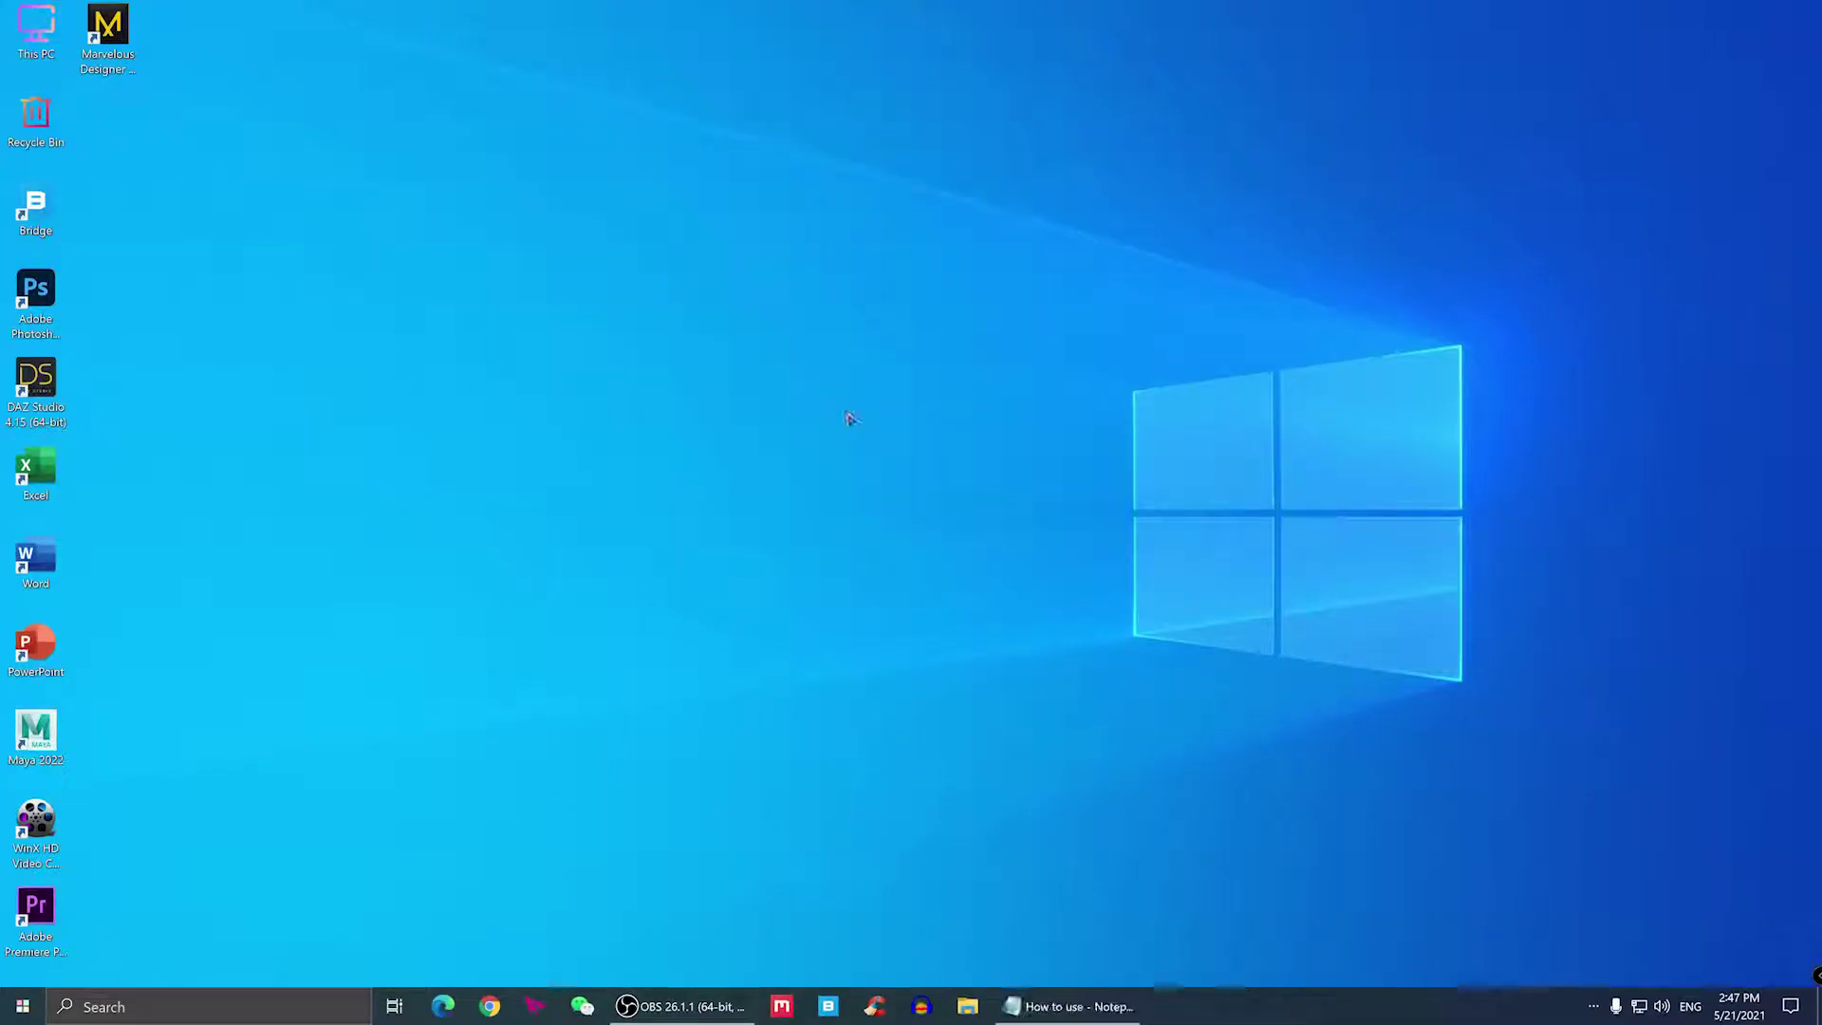
- Open This PC in File Explorer and examine the Sweet Paranoia folder and drive icons
left_click(967, 1006)
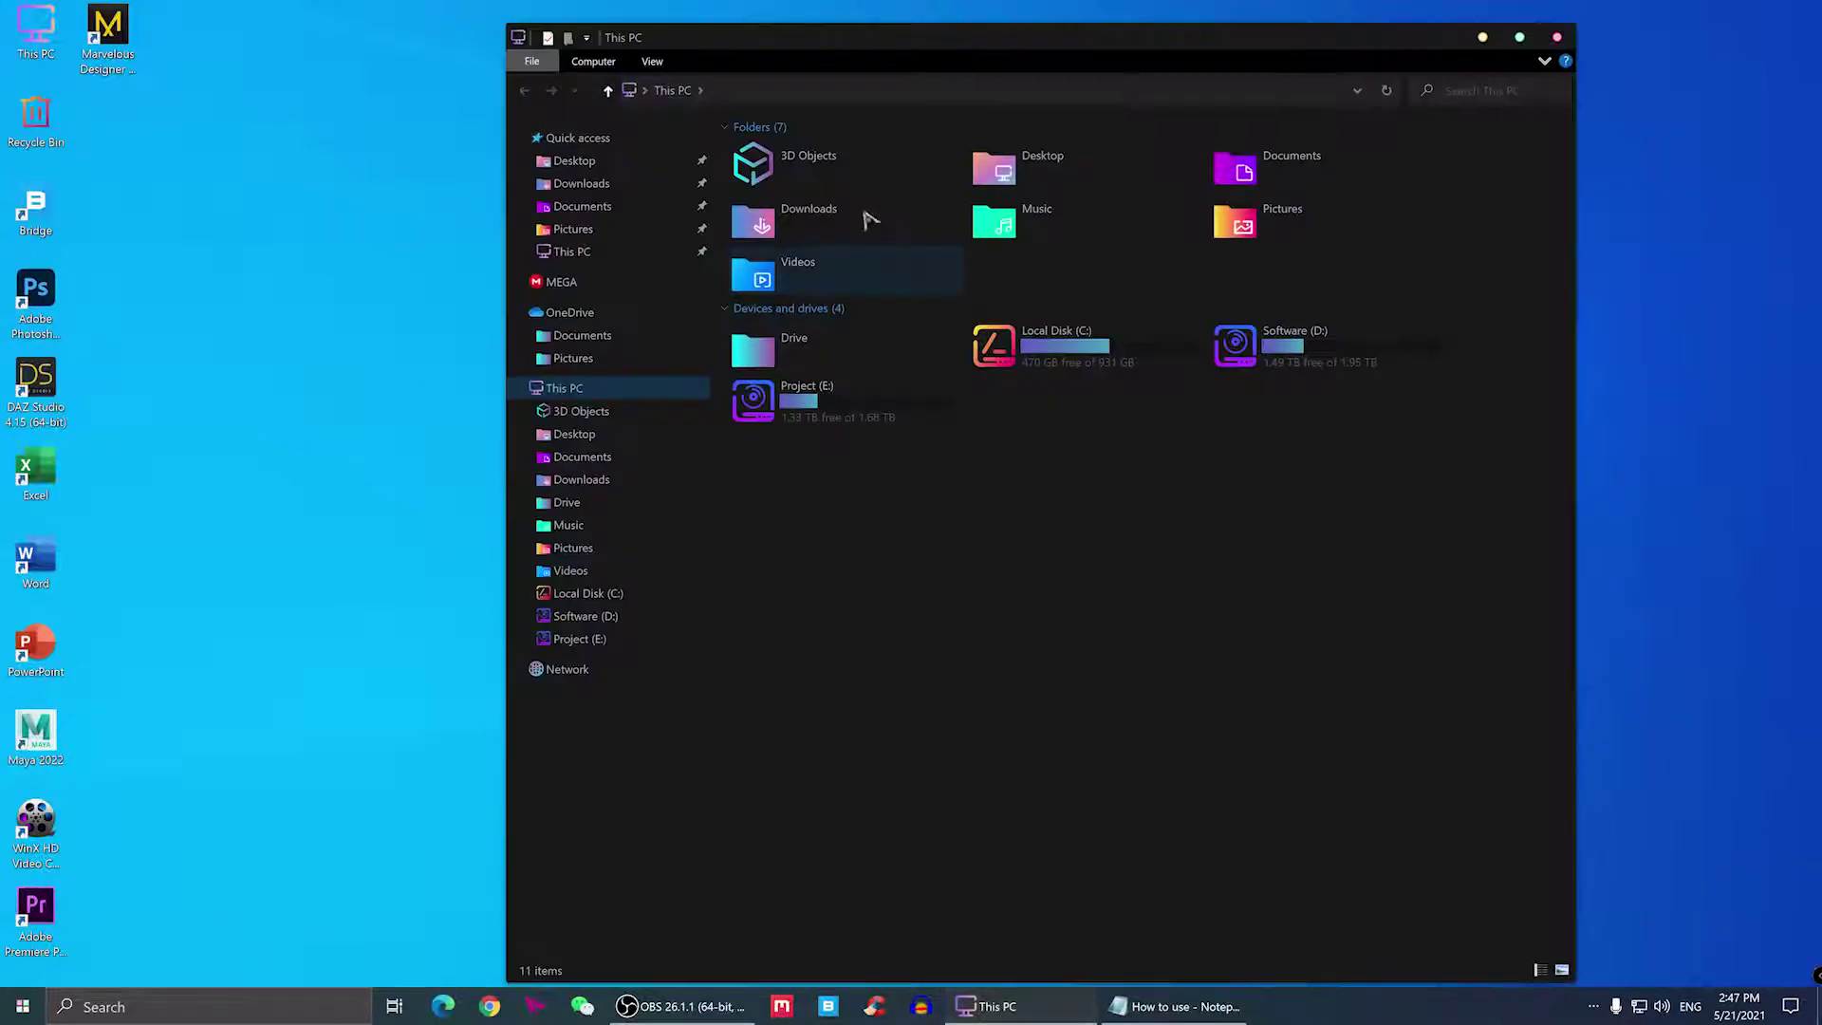
left_click_drag(958, 47, 900, 117)
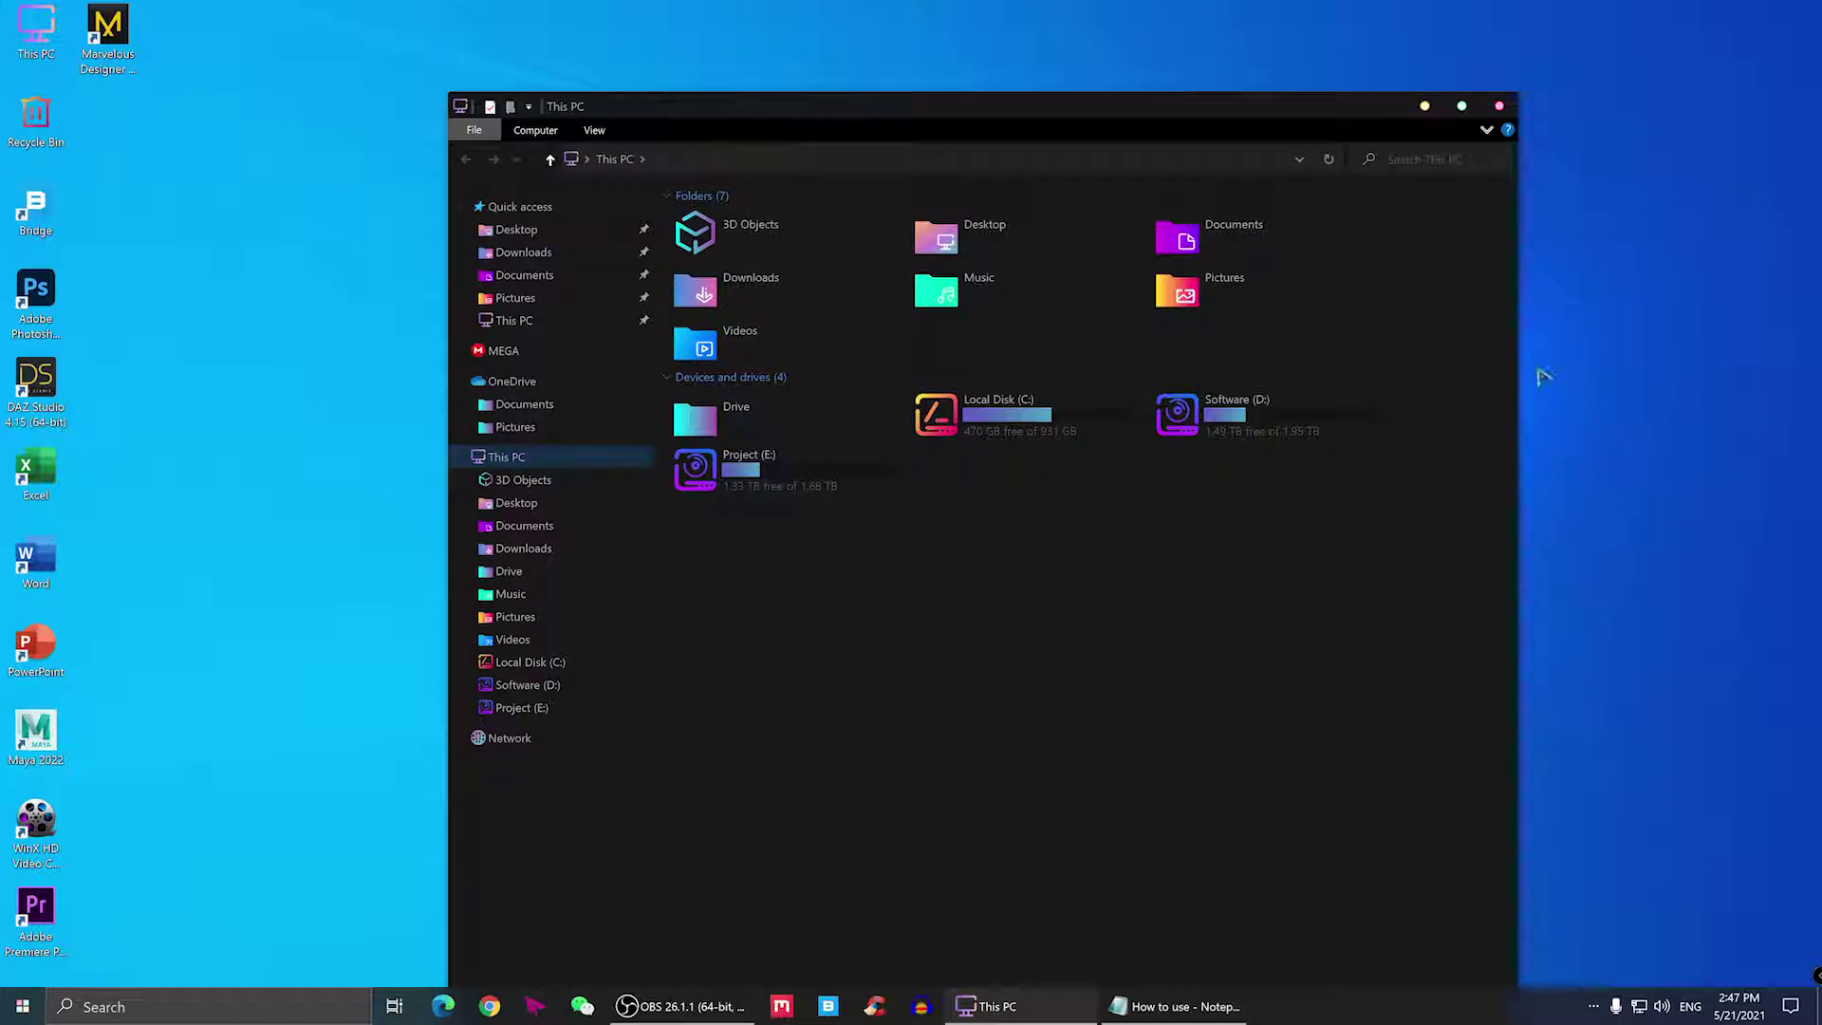
left_click_drag(1299, 583, 692, 433)
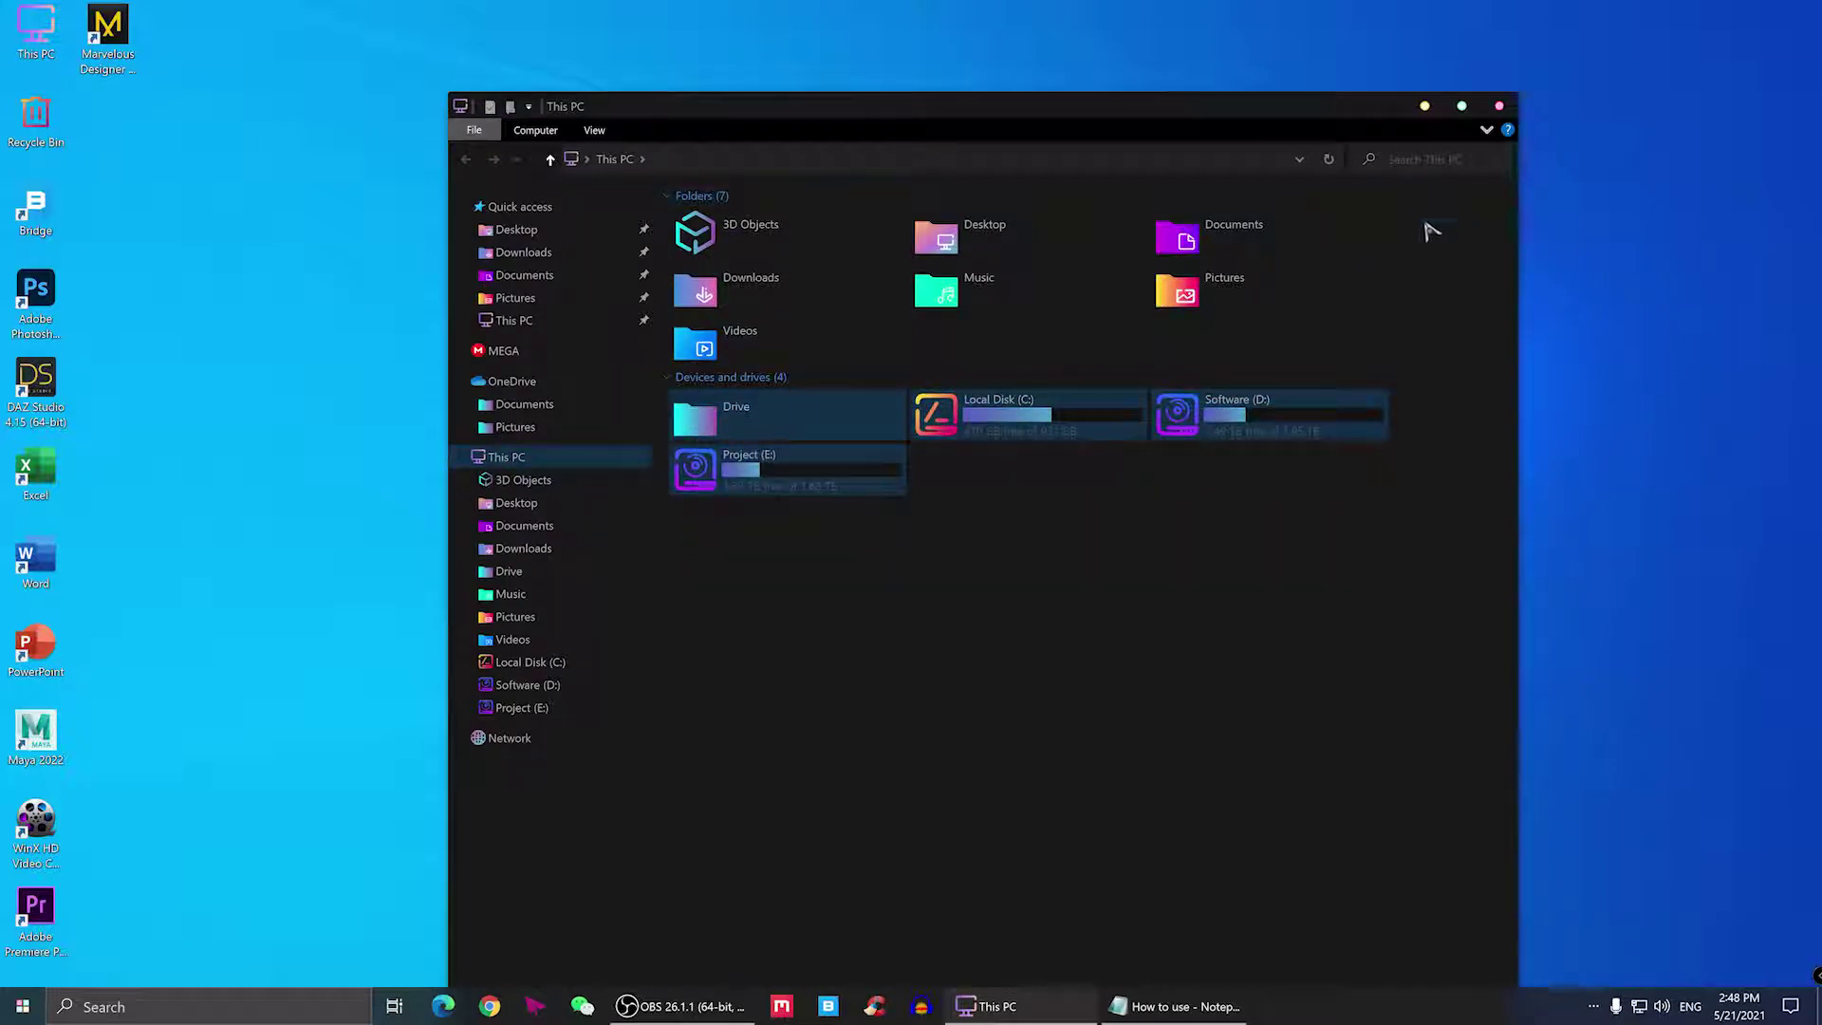
left_click_drag(1424, 222, 672, 379)
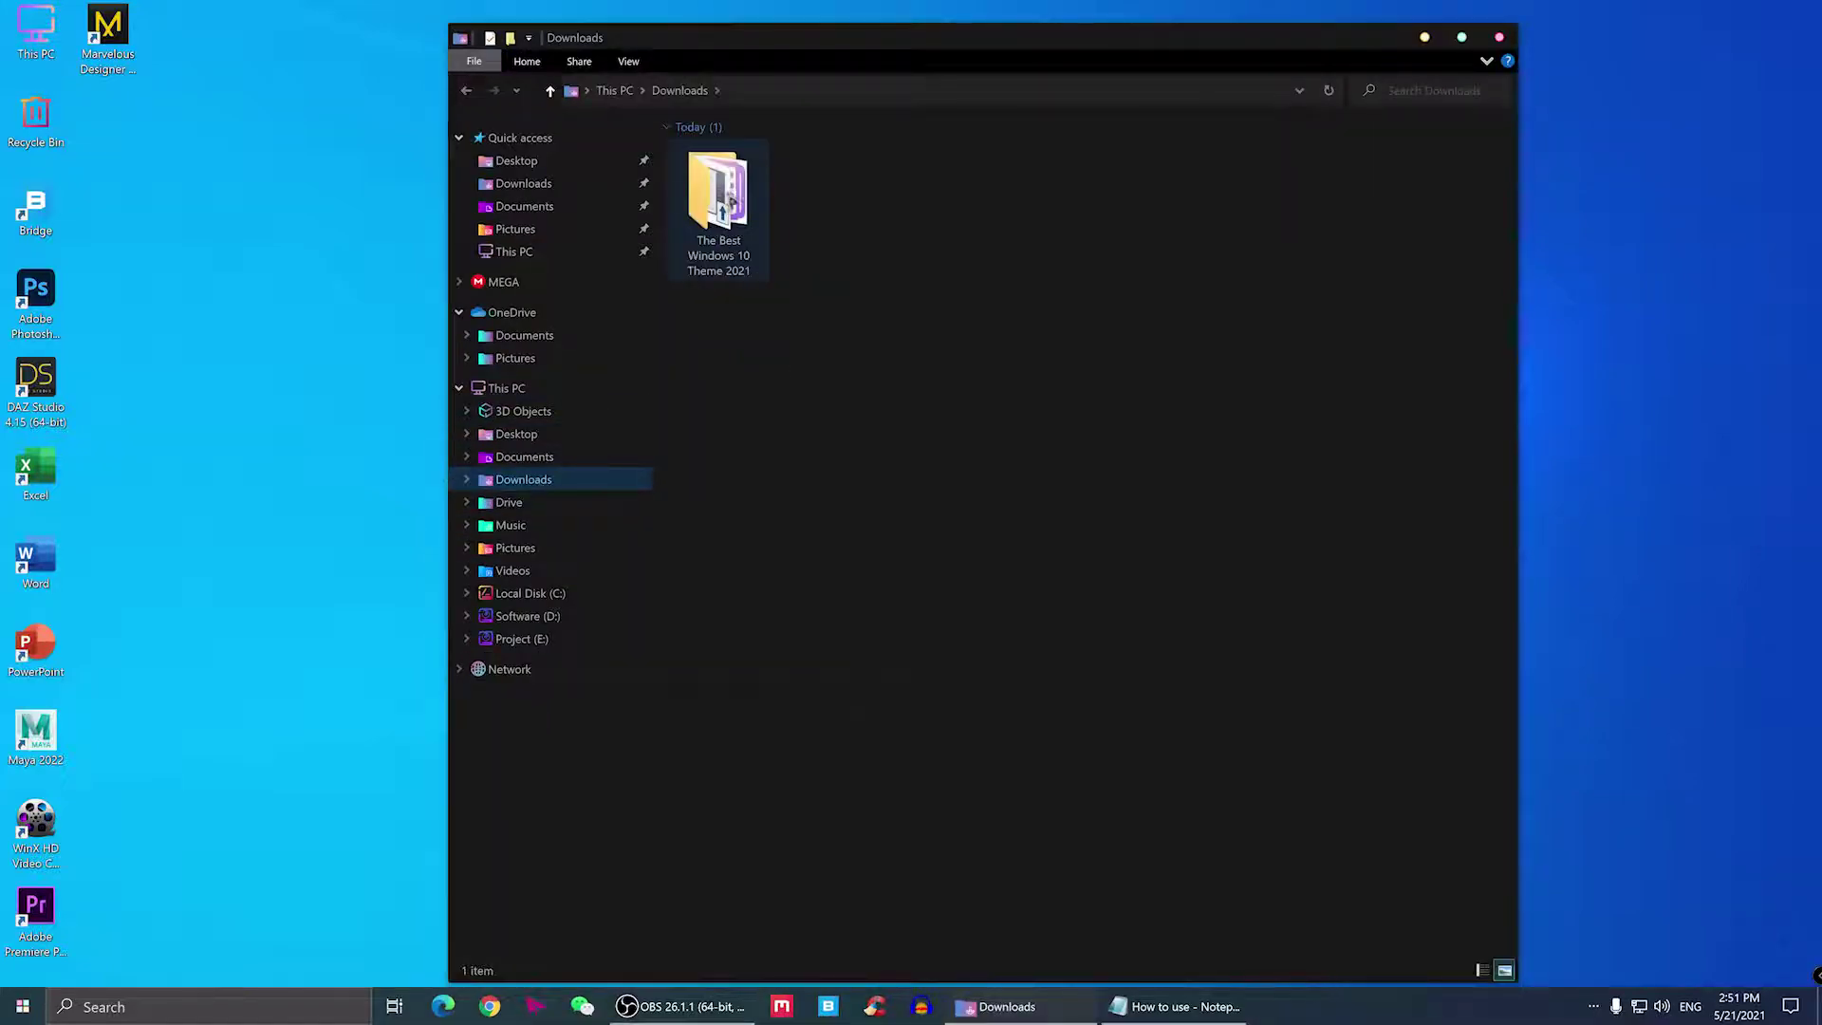
- Copy the 4. OldNewExplorer folder from The Best Windows 10 Theme 2021 in Downloads to the root of Local Disk (C:)
double_click(719, 194)
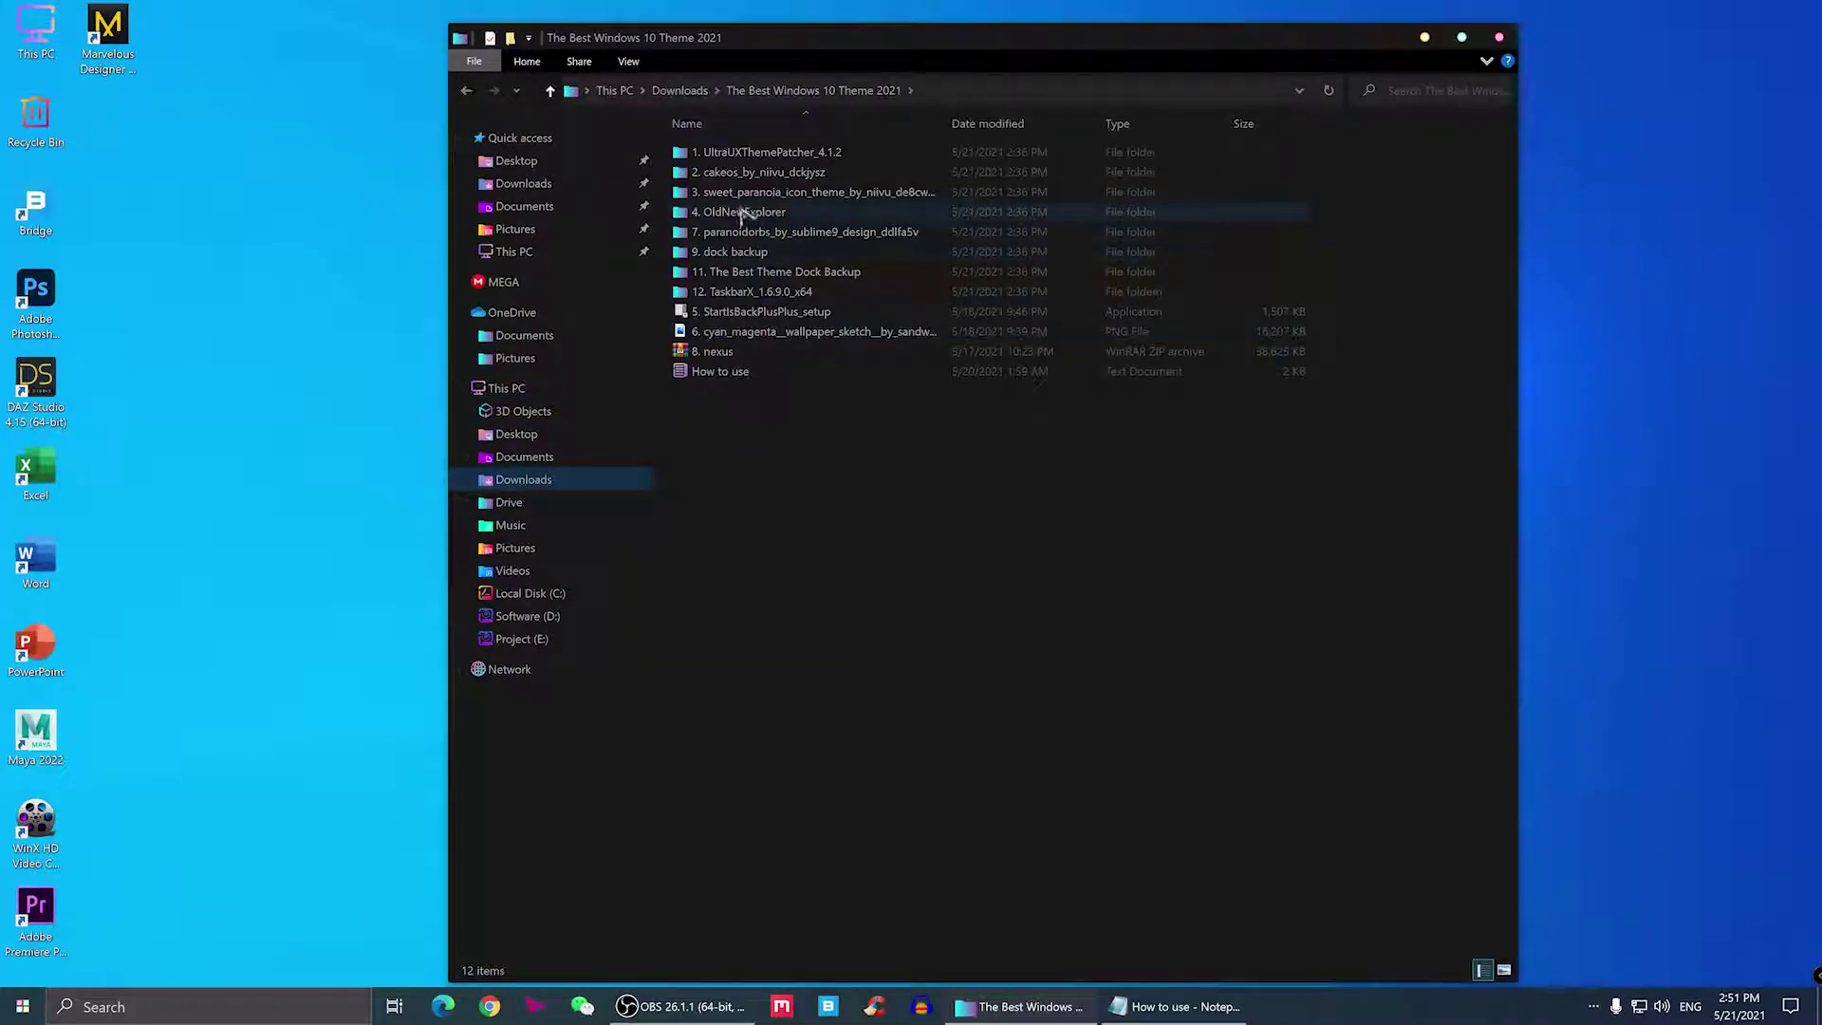
left_click(717, 212)
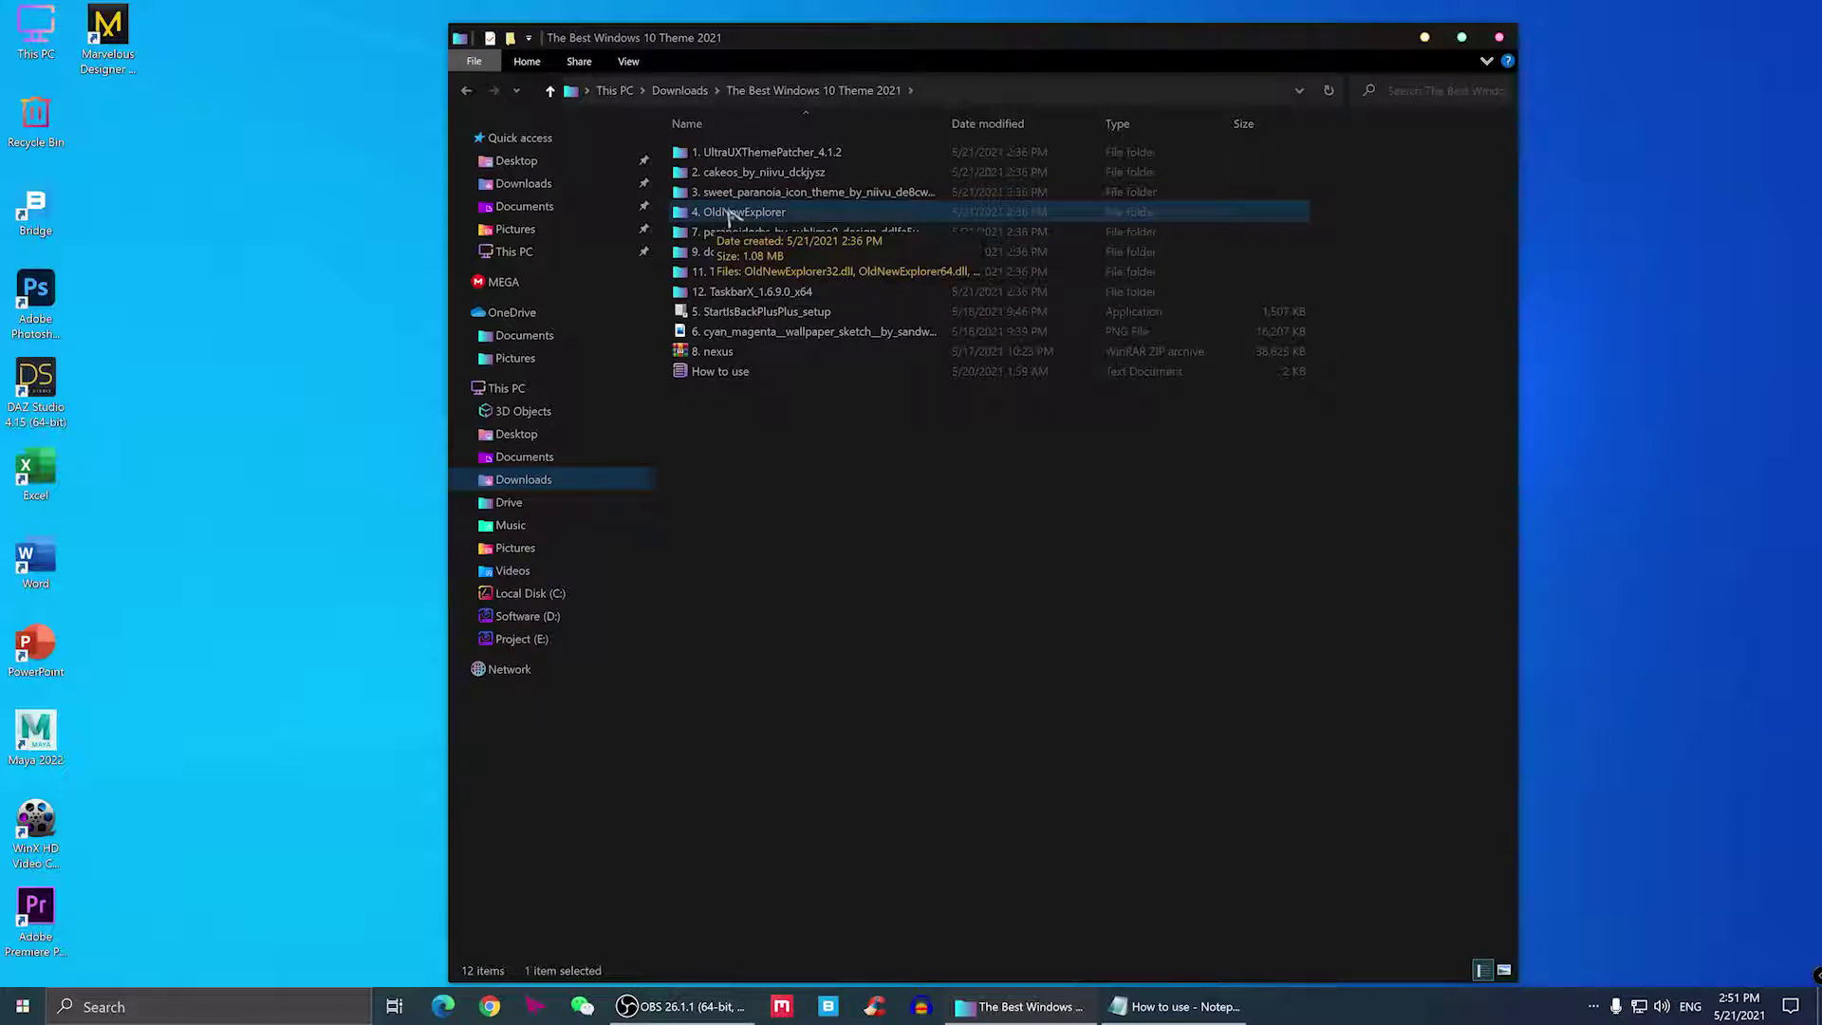
double_click(730, 212)
left_click(551, 90)
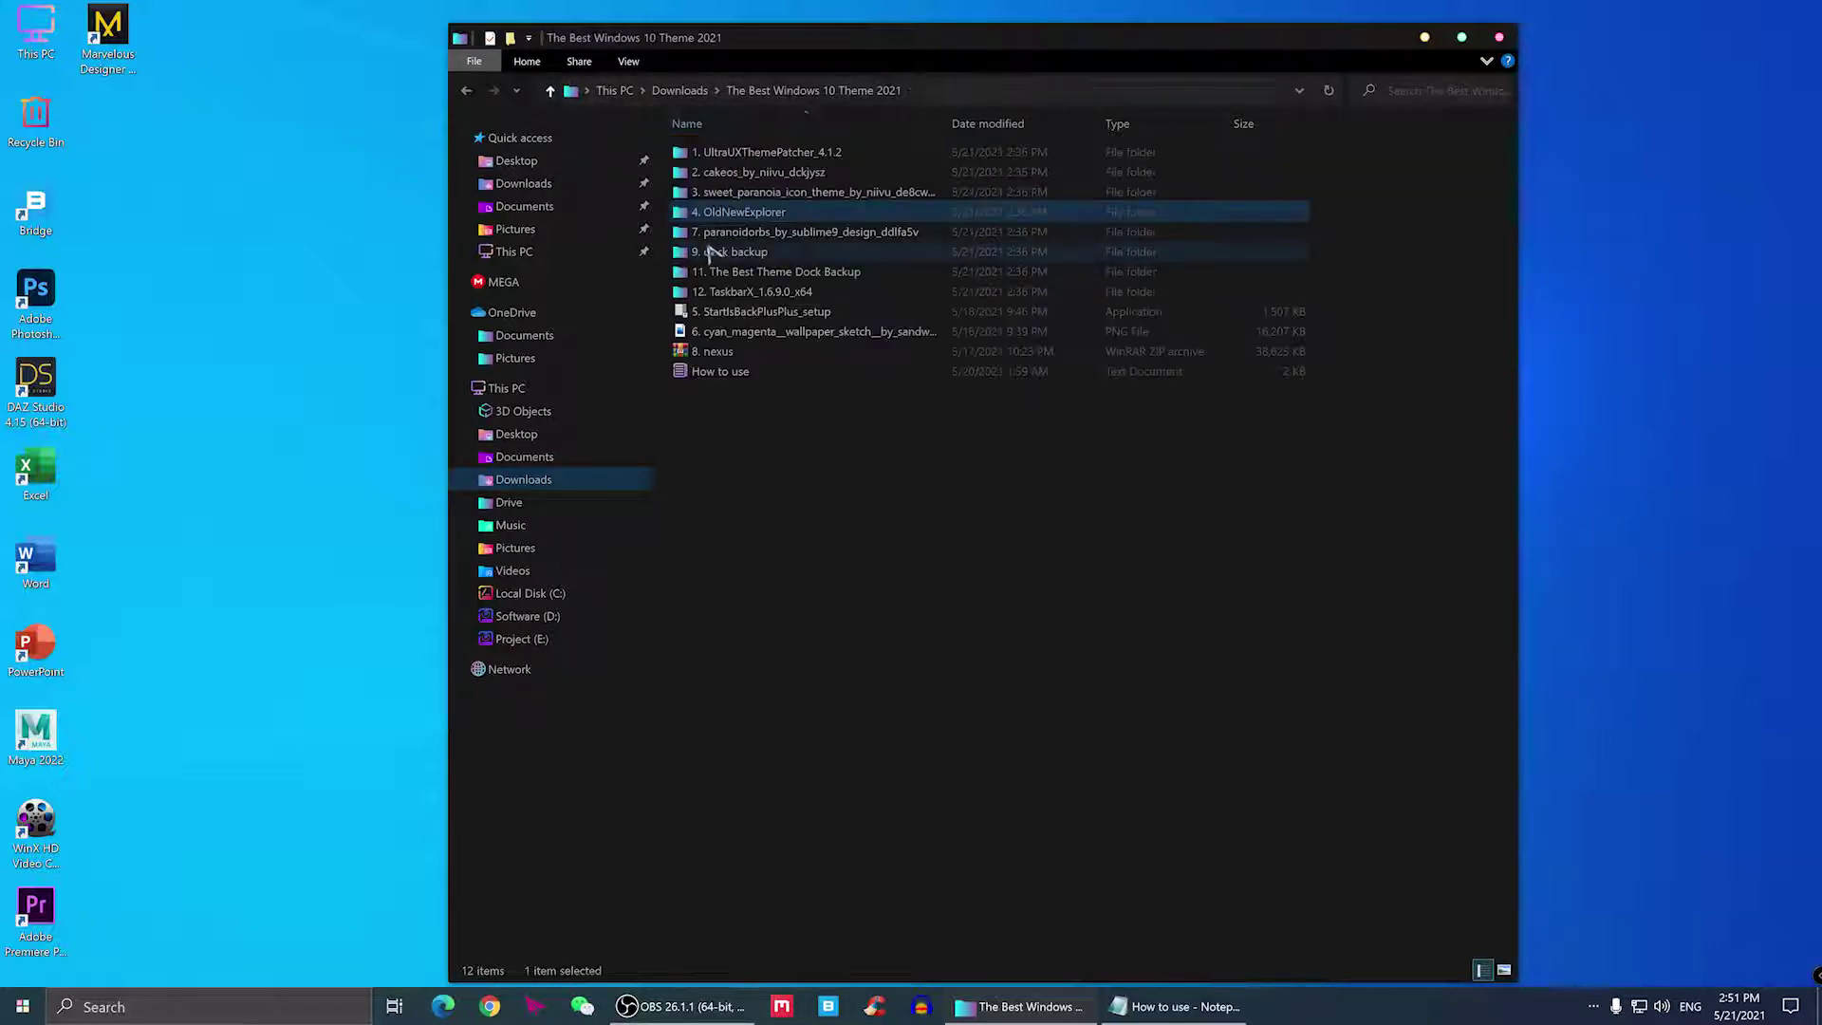
right_click(744, 214)
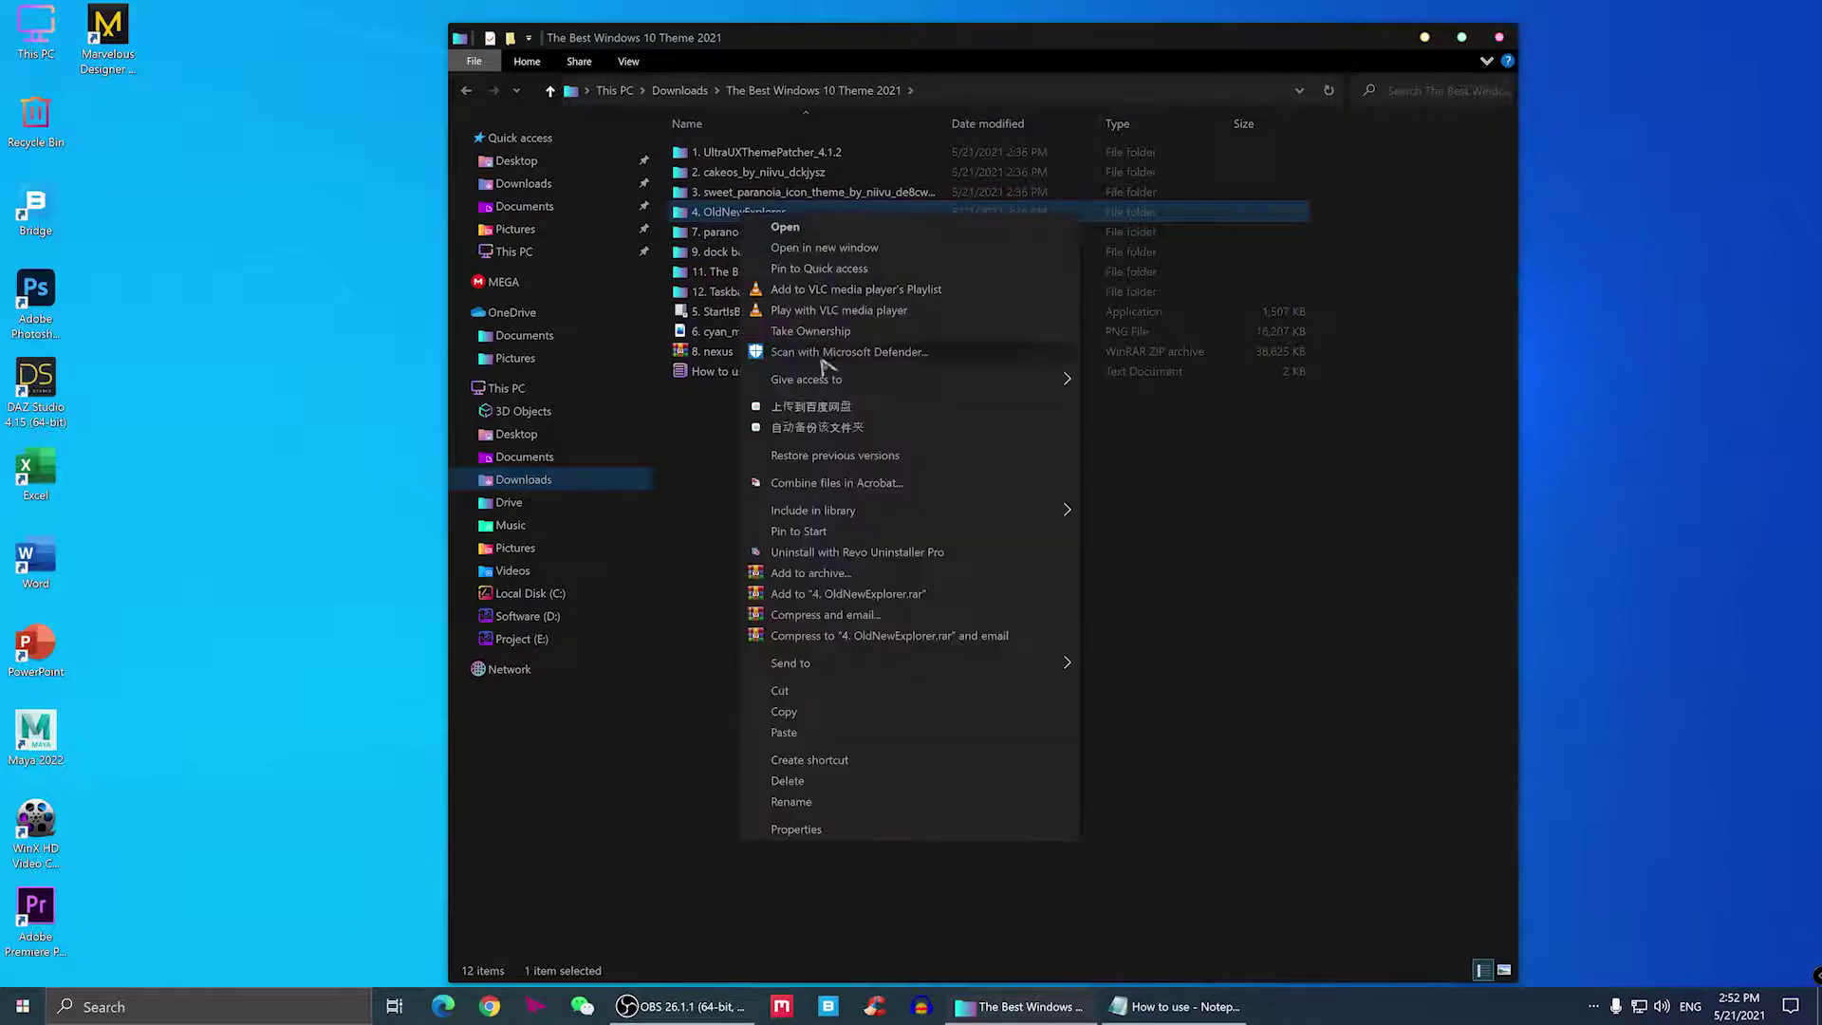
left_click(796, 712)
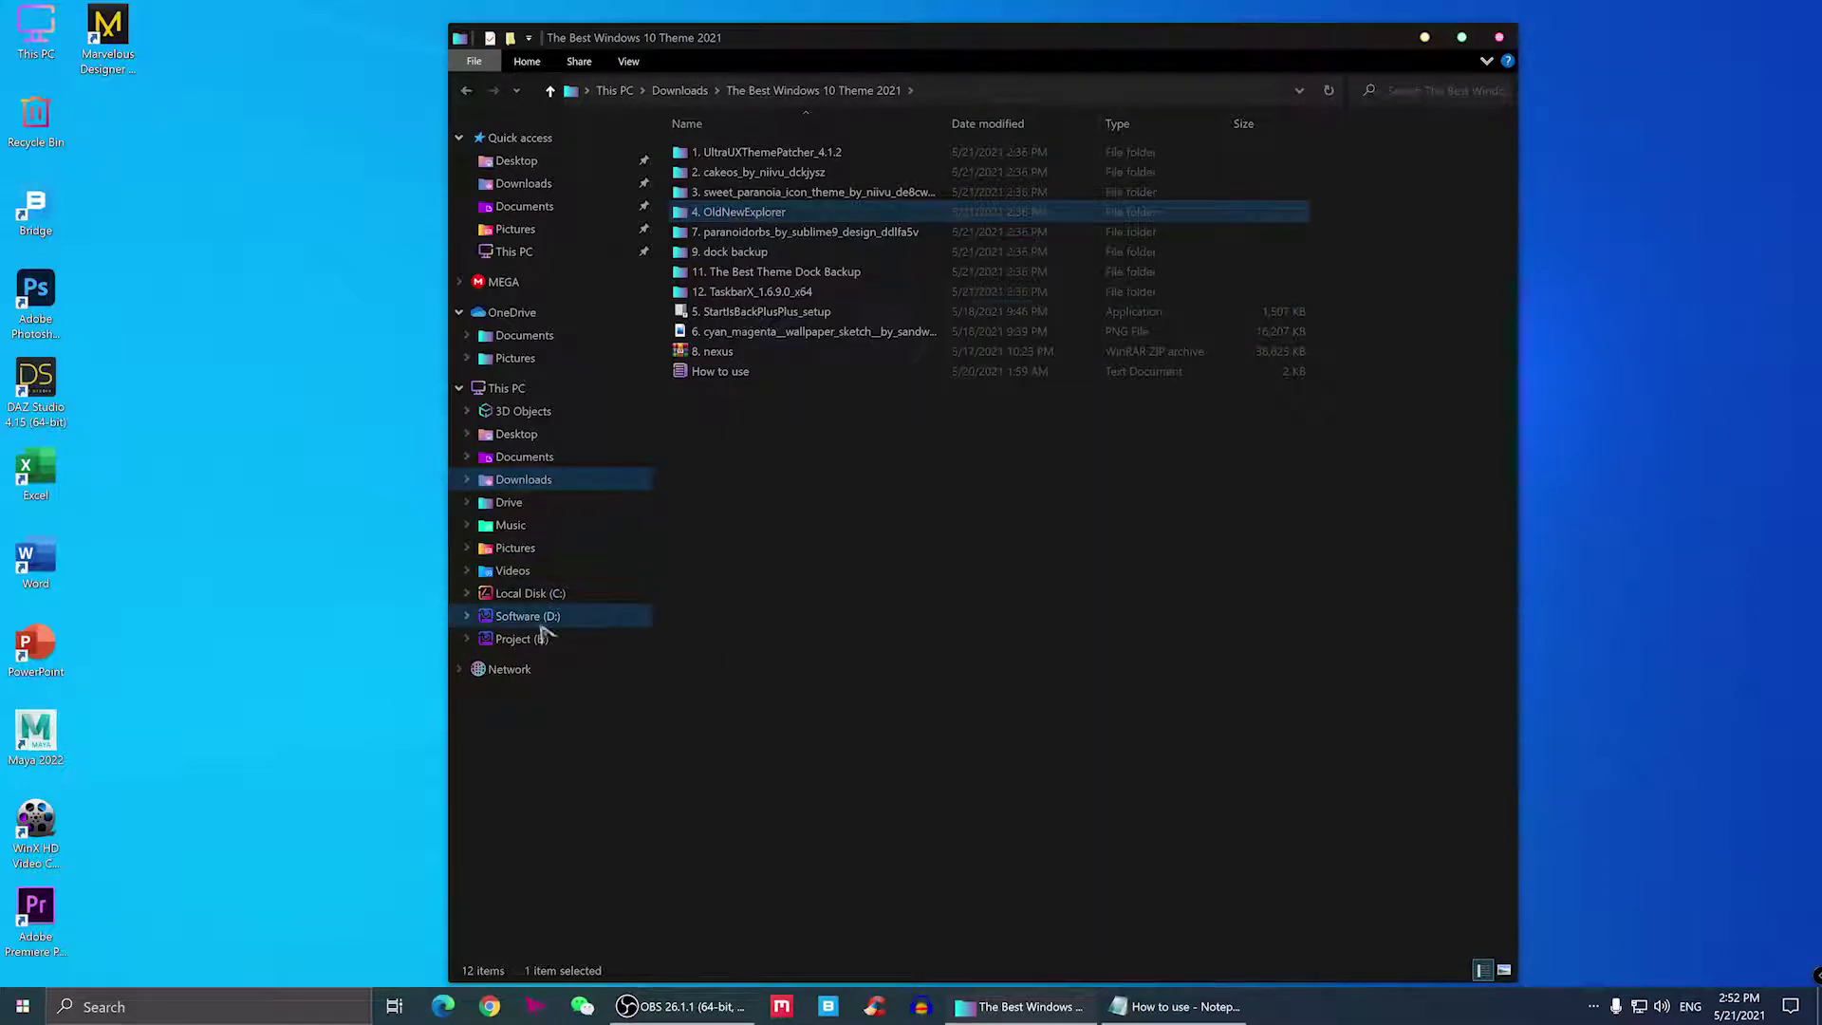
left_click(537, 592)
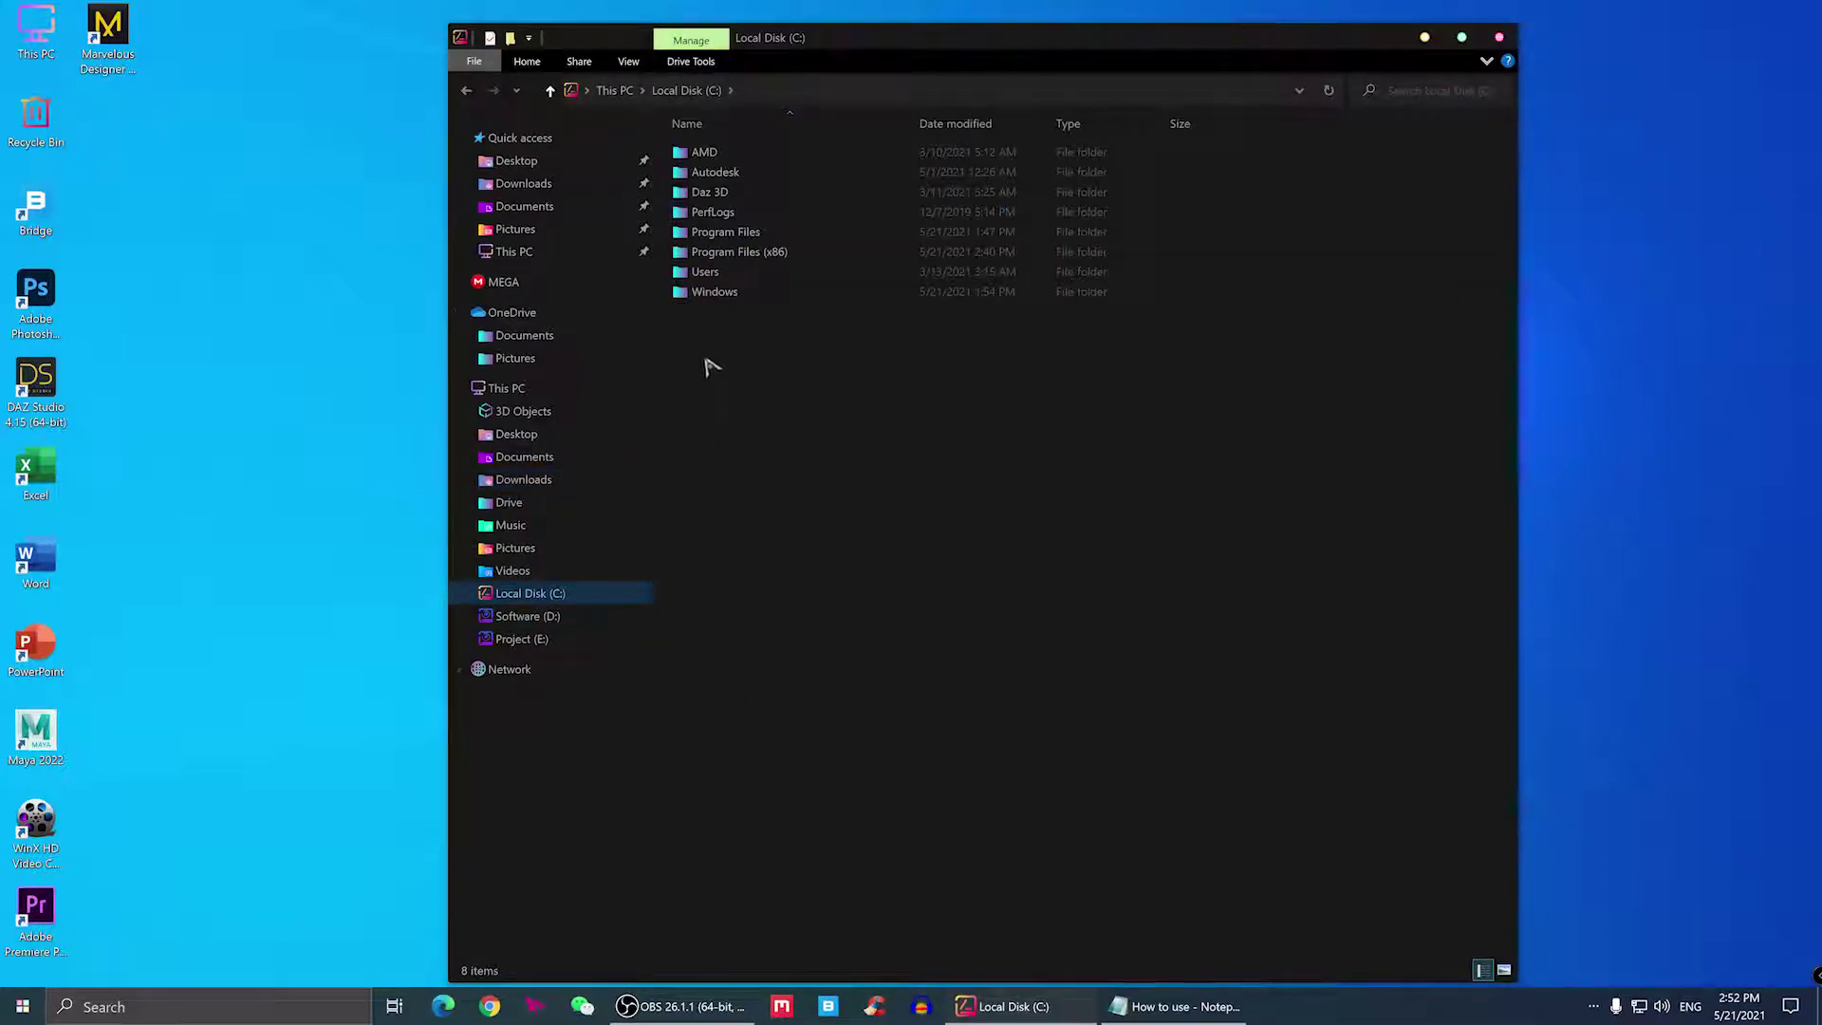
right_click(709, 367)
left_click(755, 465)
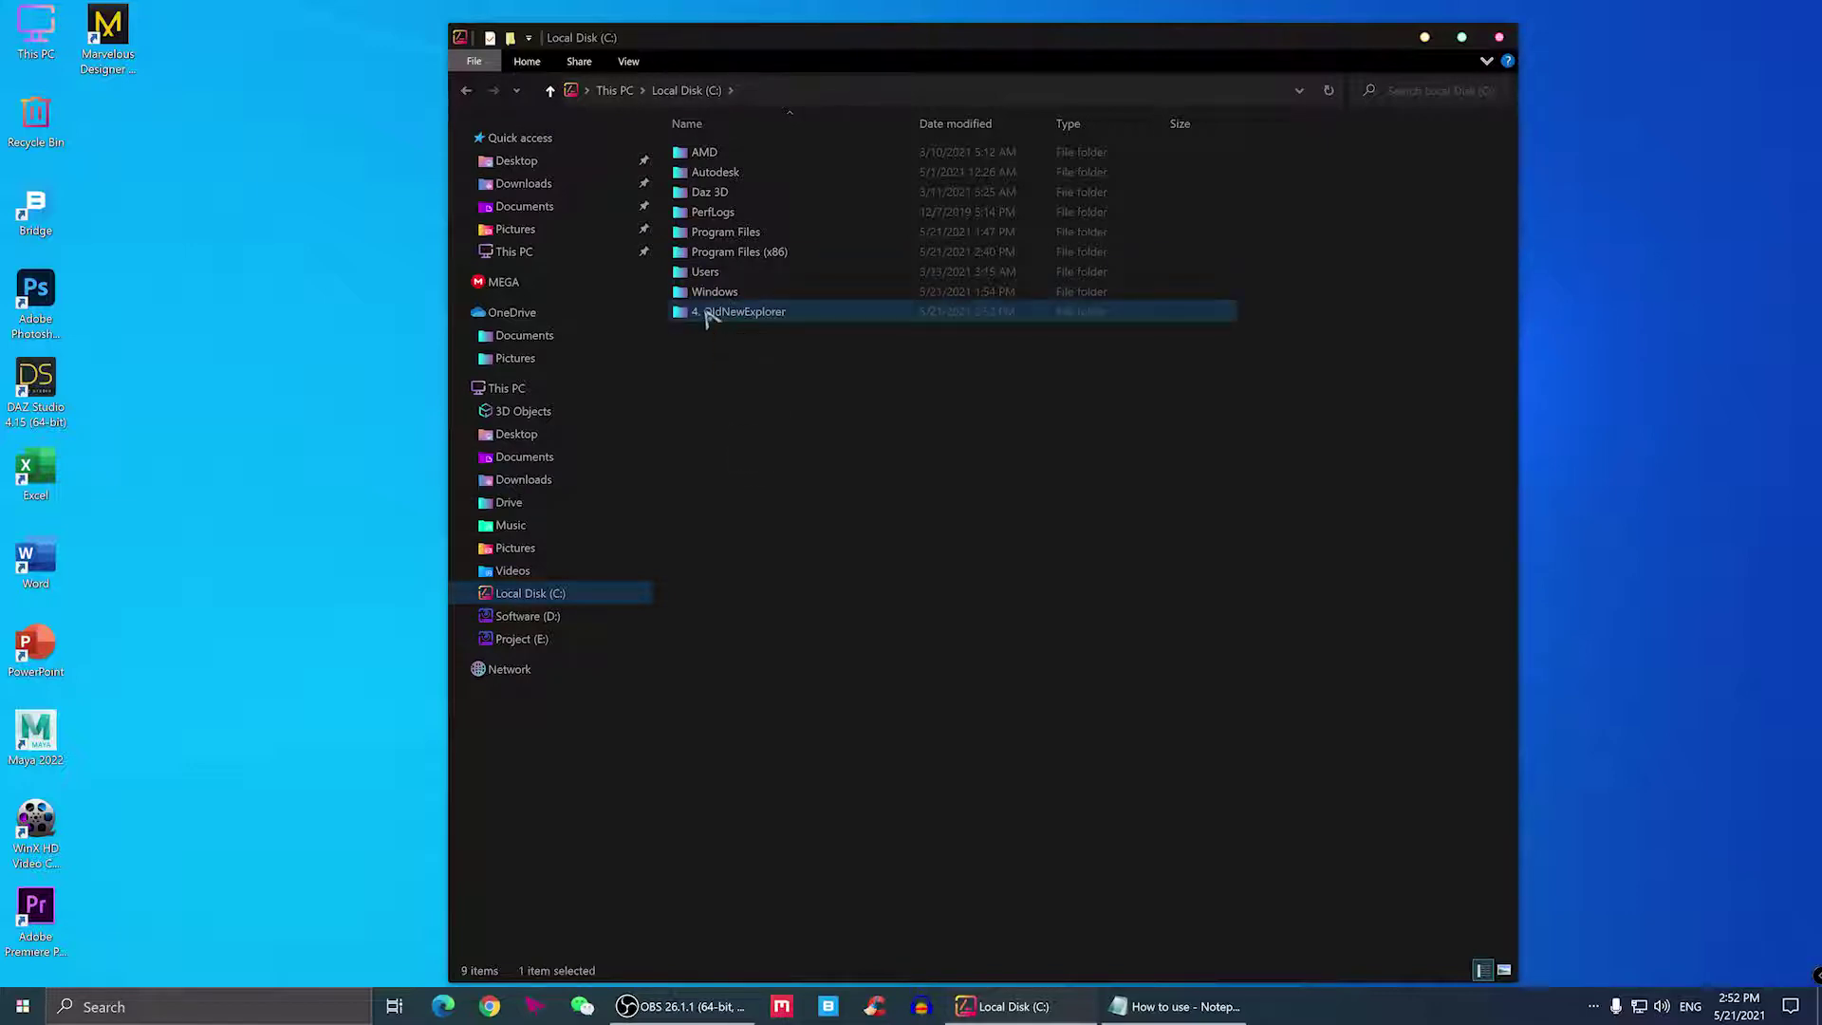
- Rename the copied folder on Local Disk (C:) to OldNewExplorer and launch OldNewExplorerCfg from it
left_click(707, 316)
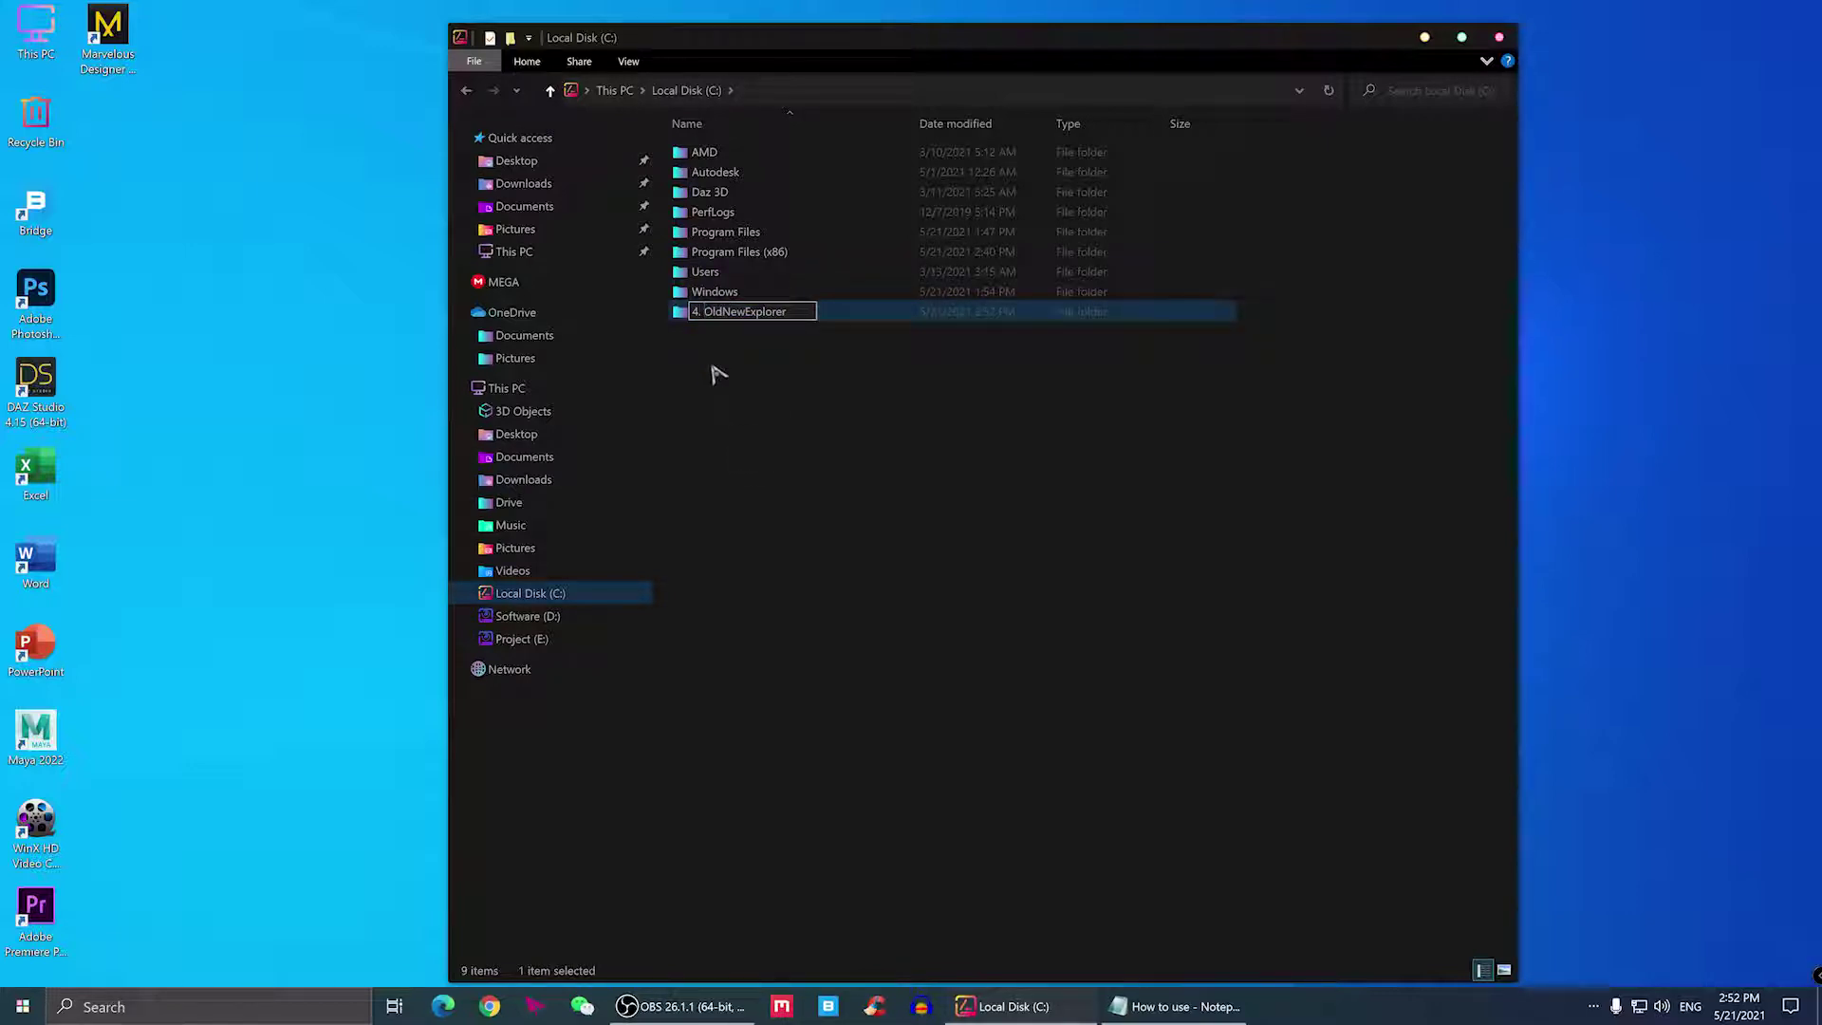
key("Return")
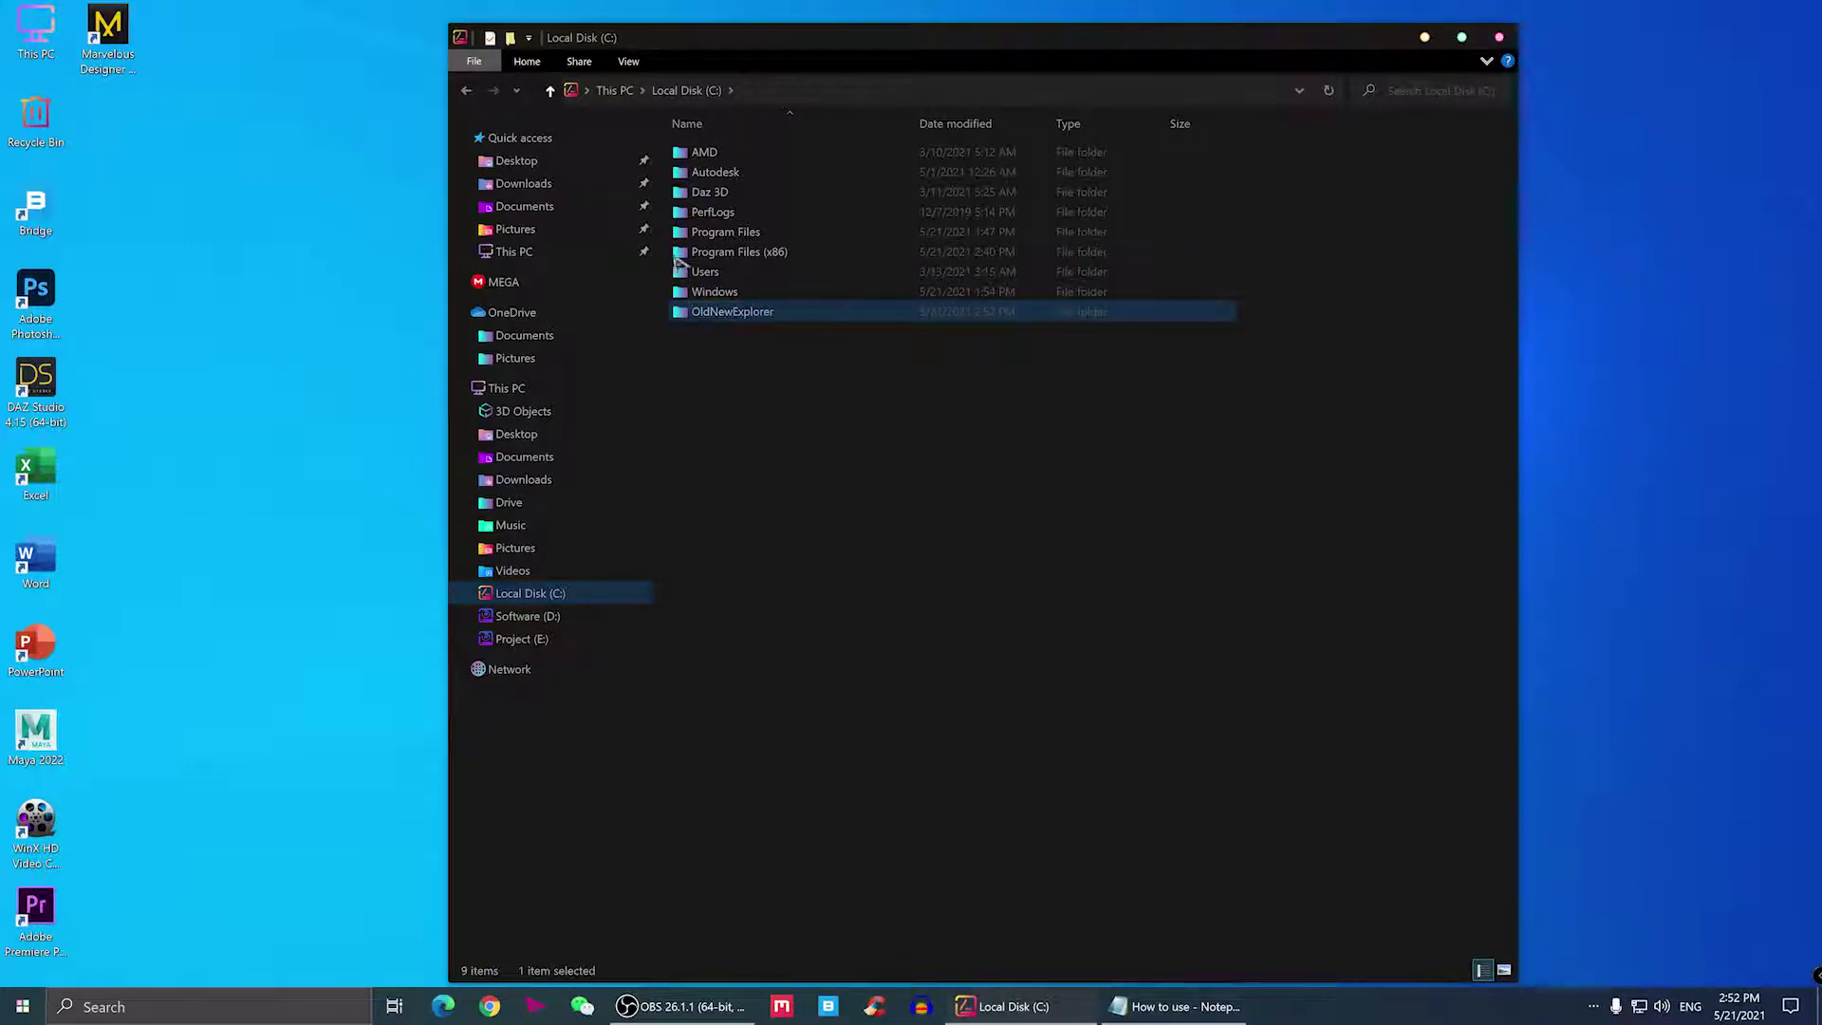
double_click(721, 319)
left_click(716, 193)
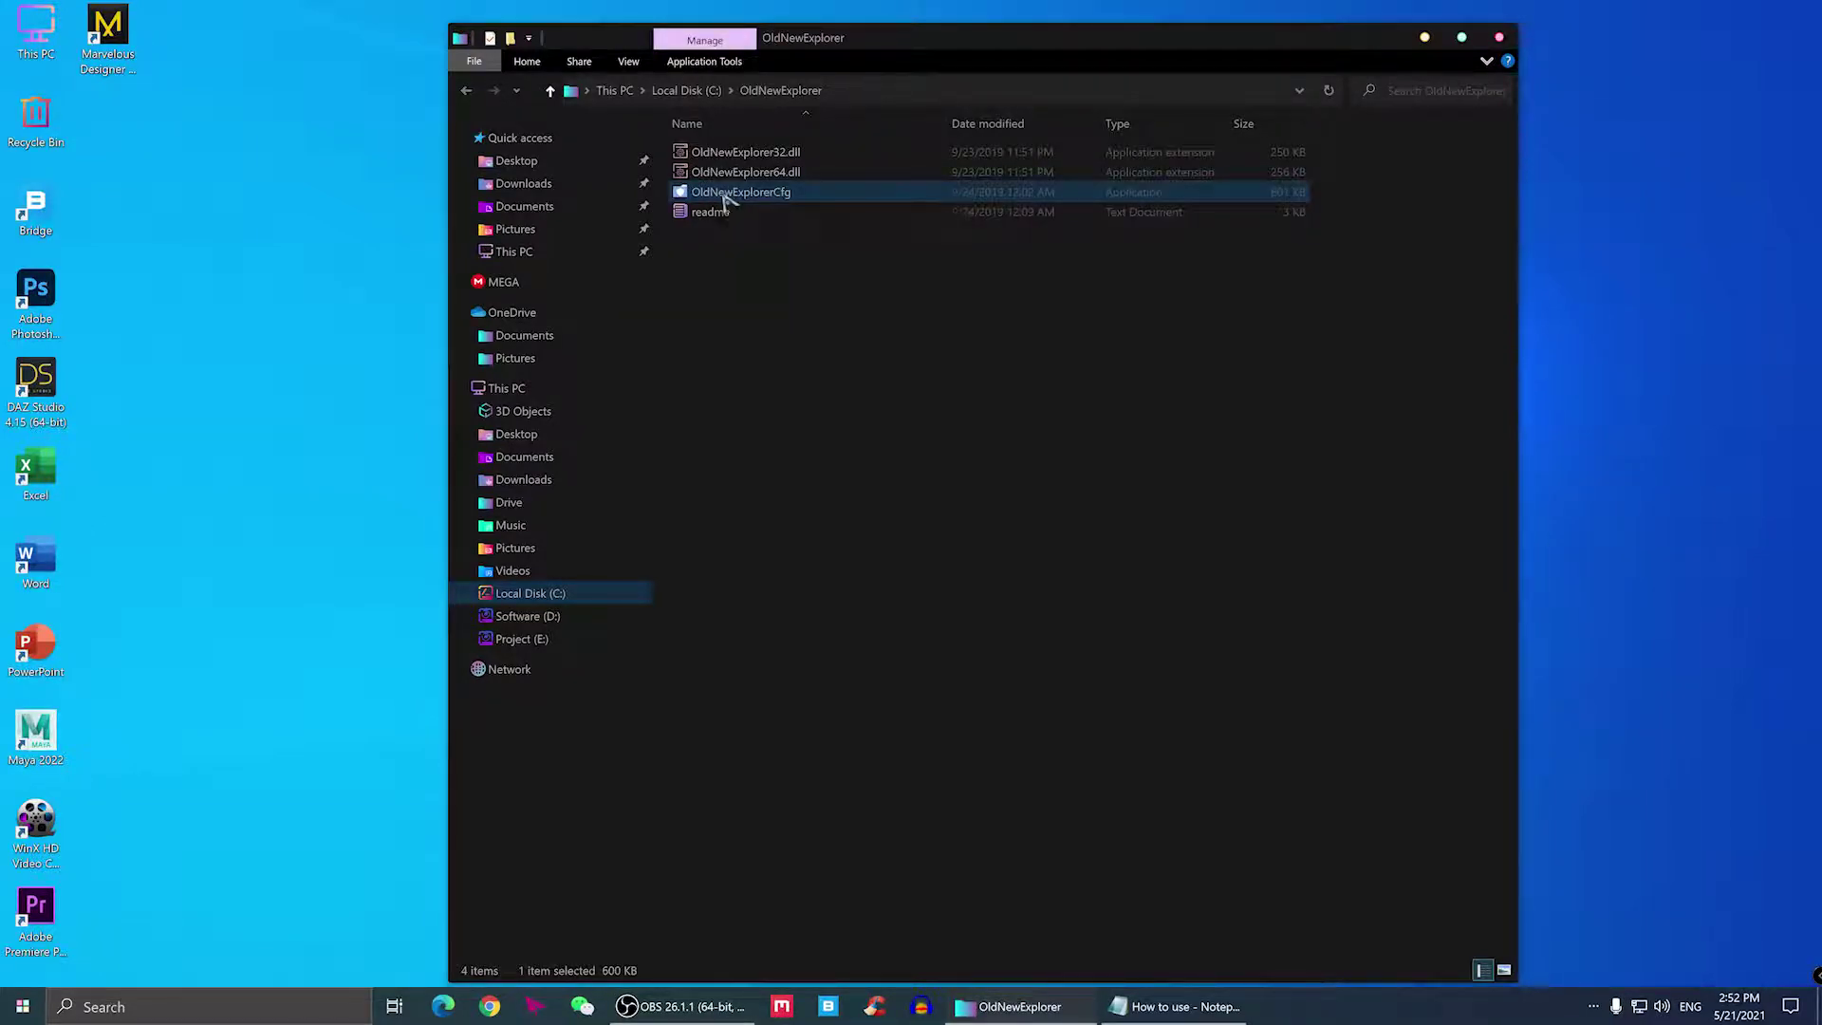
right_click(723, 191)
left_click(768, 208)
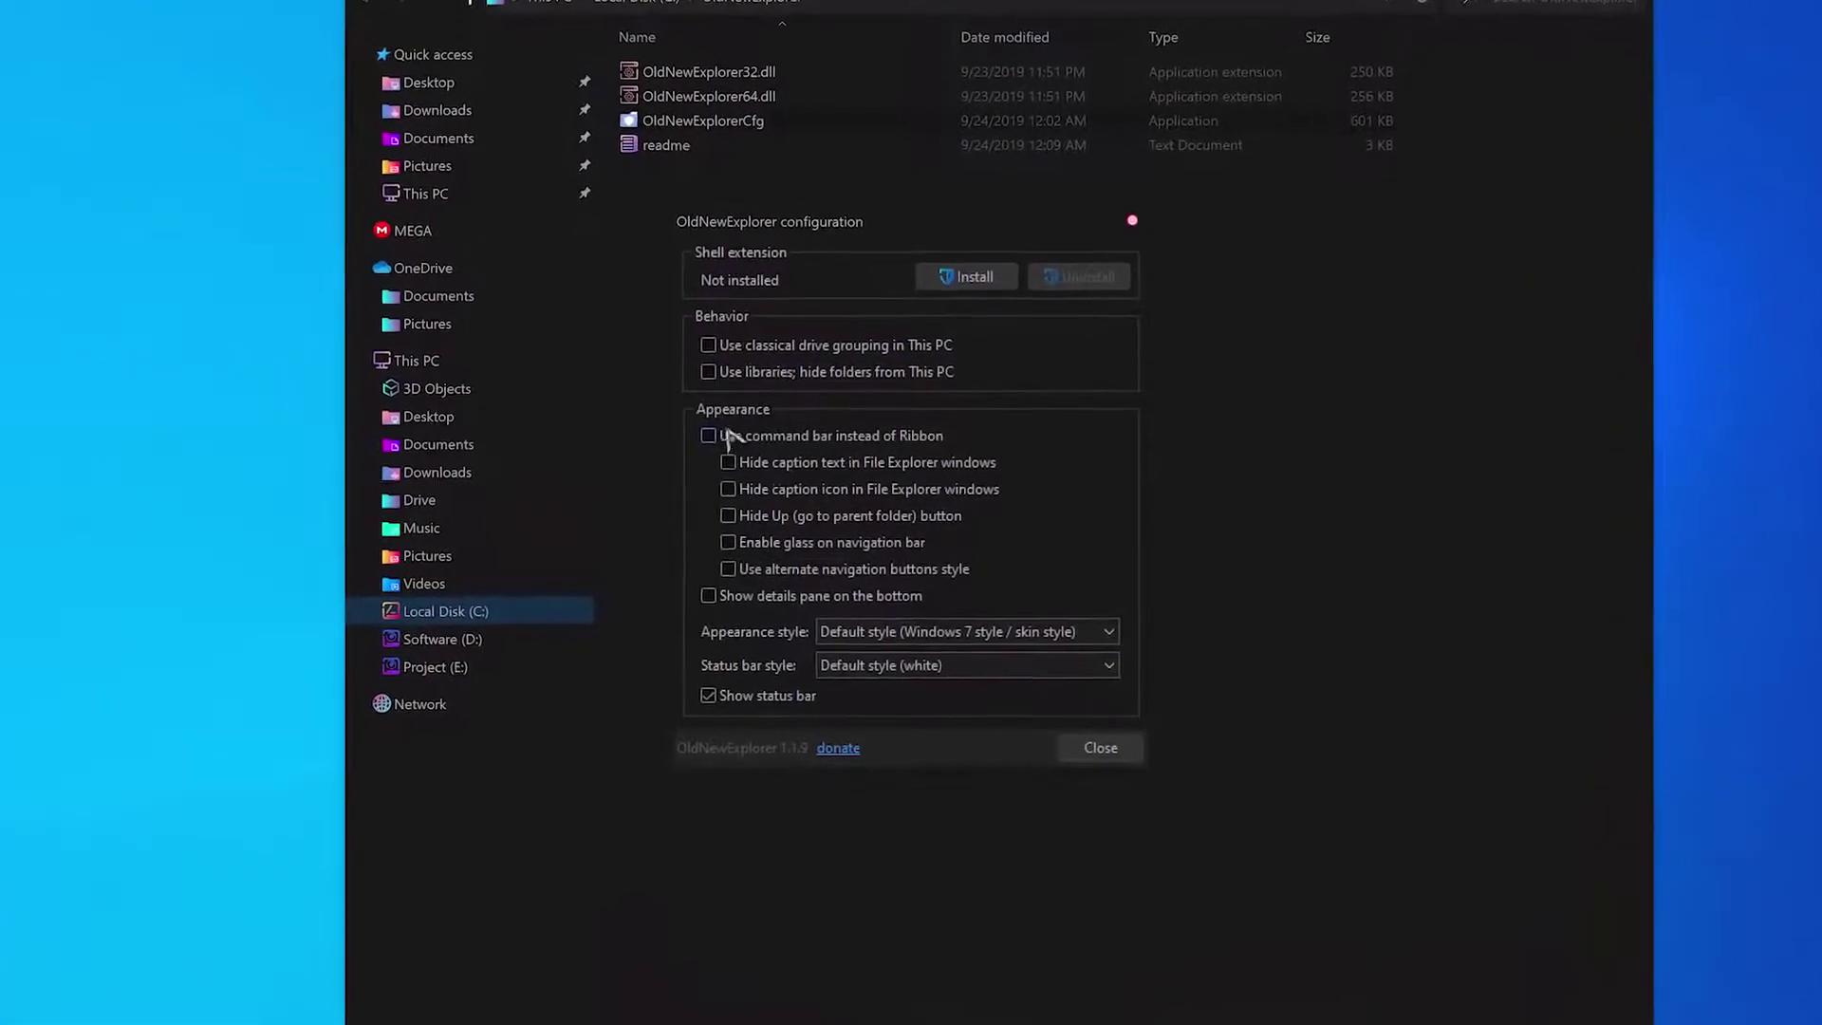
- Install OldNewExplorer with the command bar instead of the Ribbon, without navigation bar glass or alternate navigation buttons, and close its configuration
left_click(718, 438)
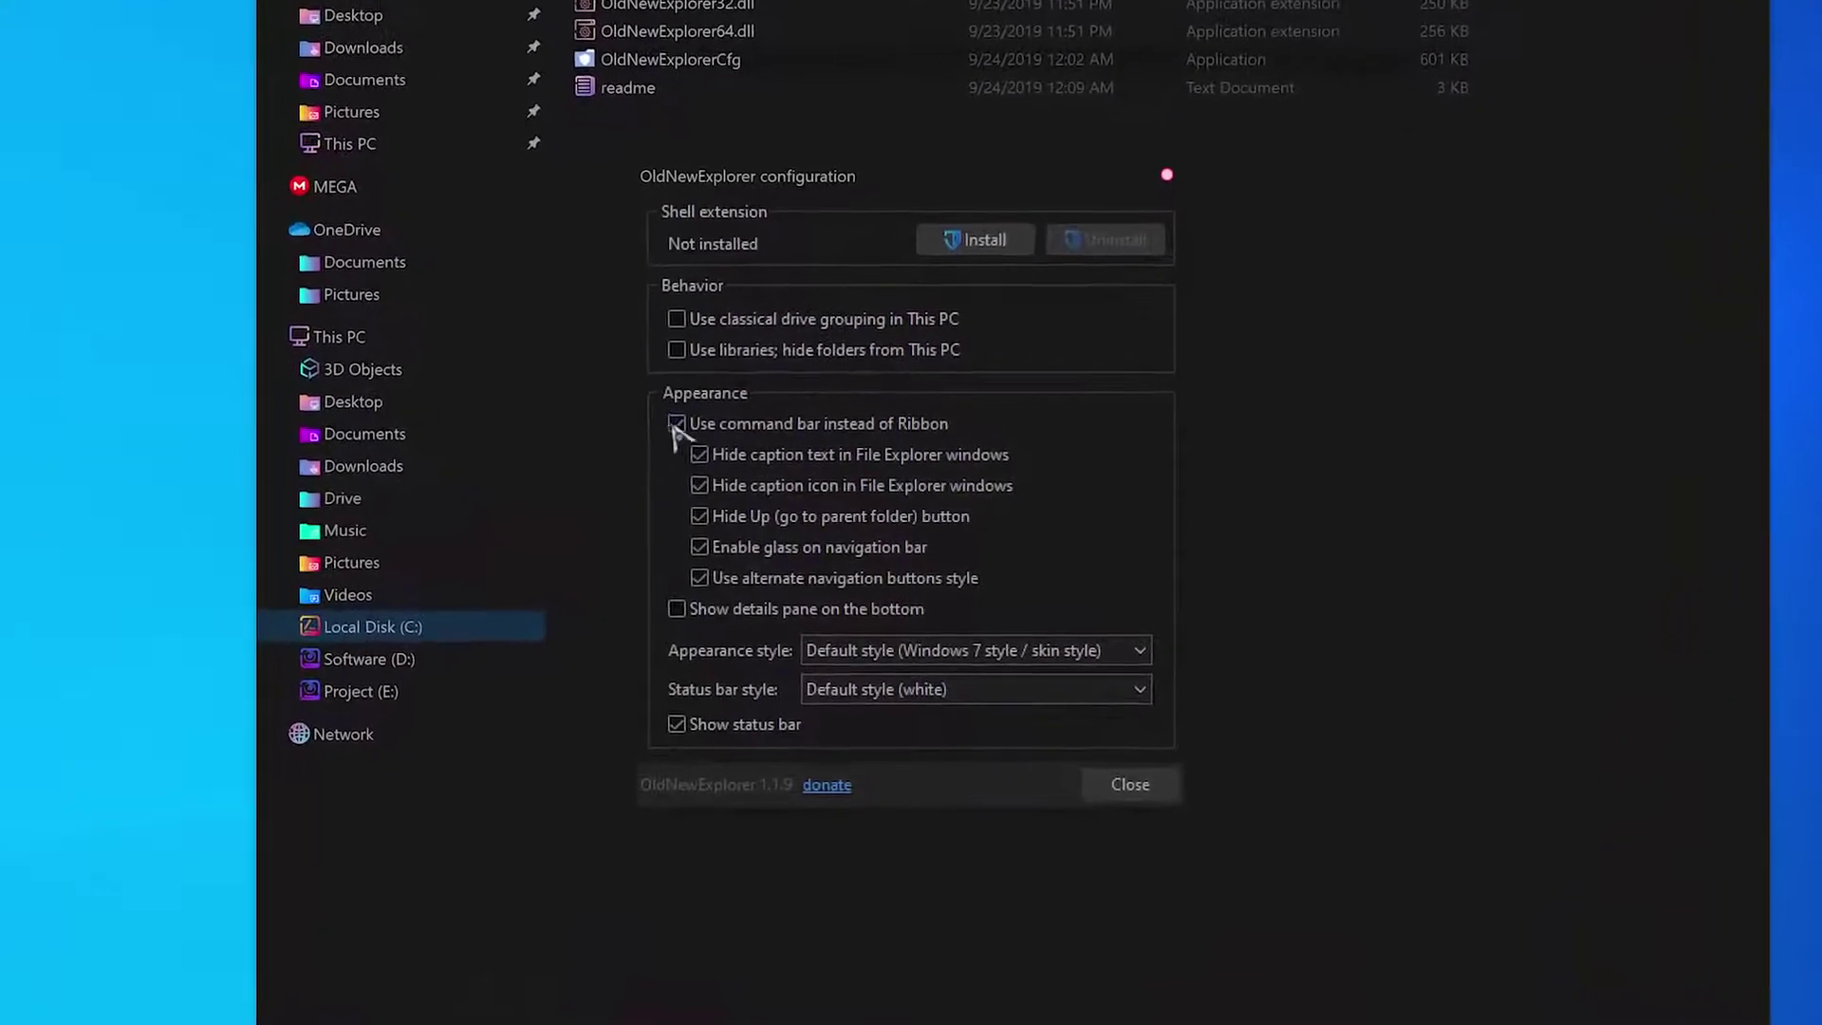
left_click(707, 576)
left_click(707, 547)
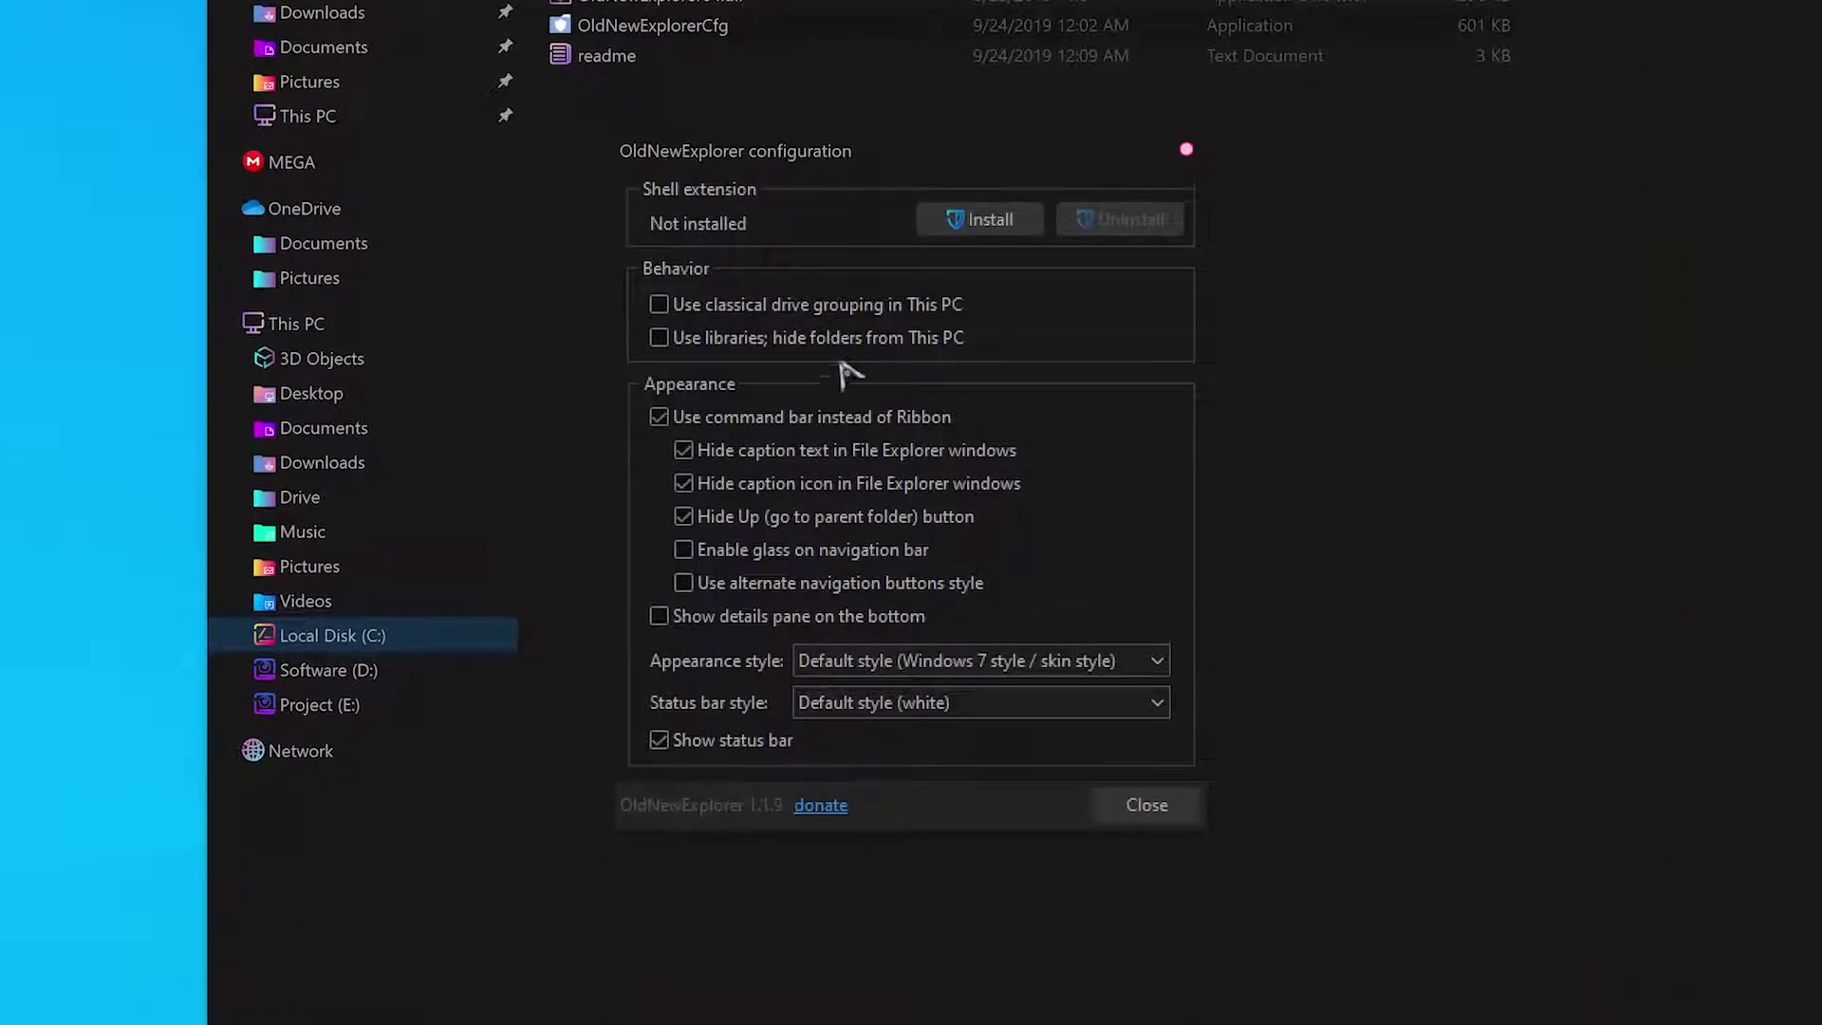
left_click(974, 231)
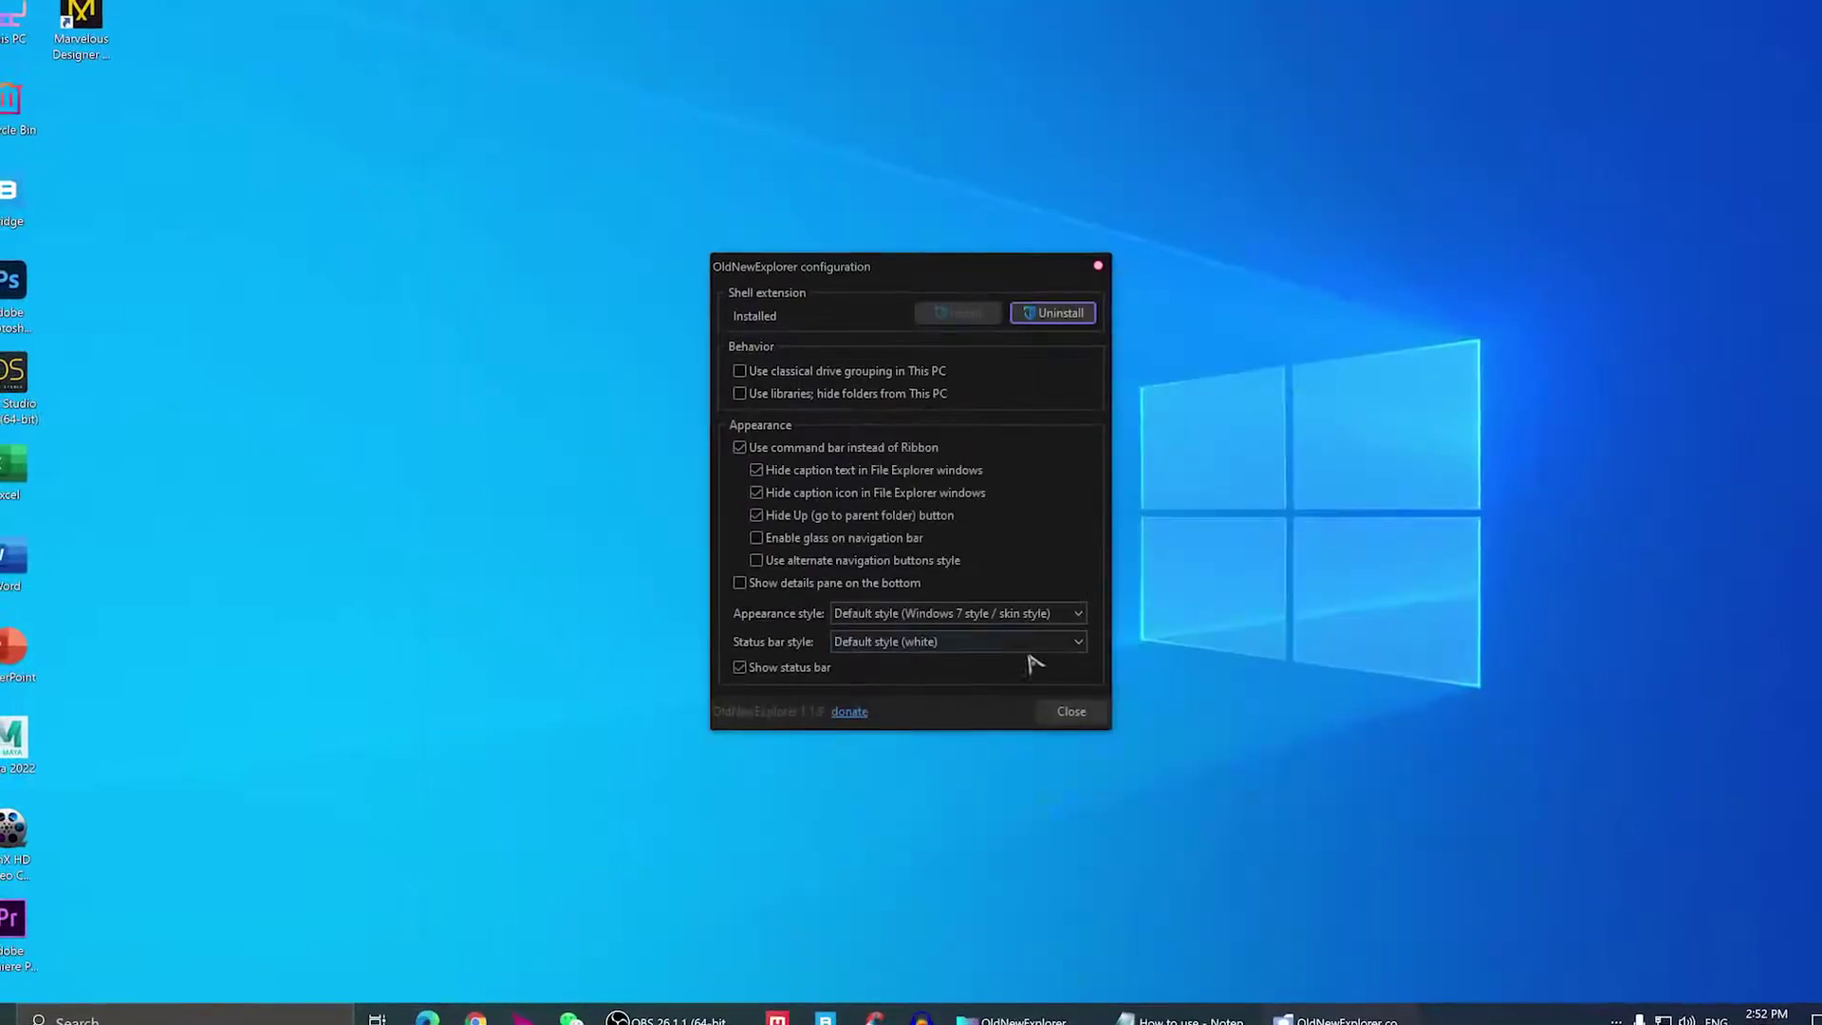
left_click_drag(915, 256, 998, 183)
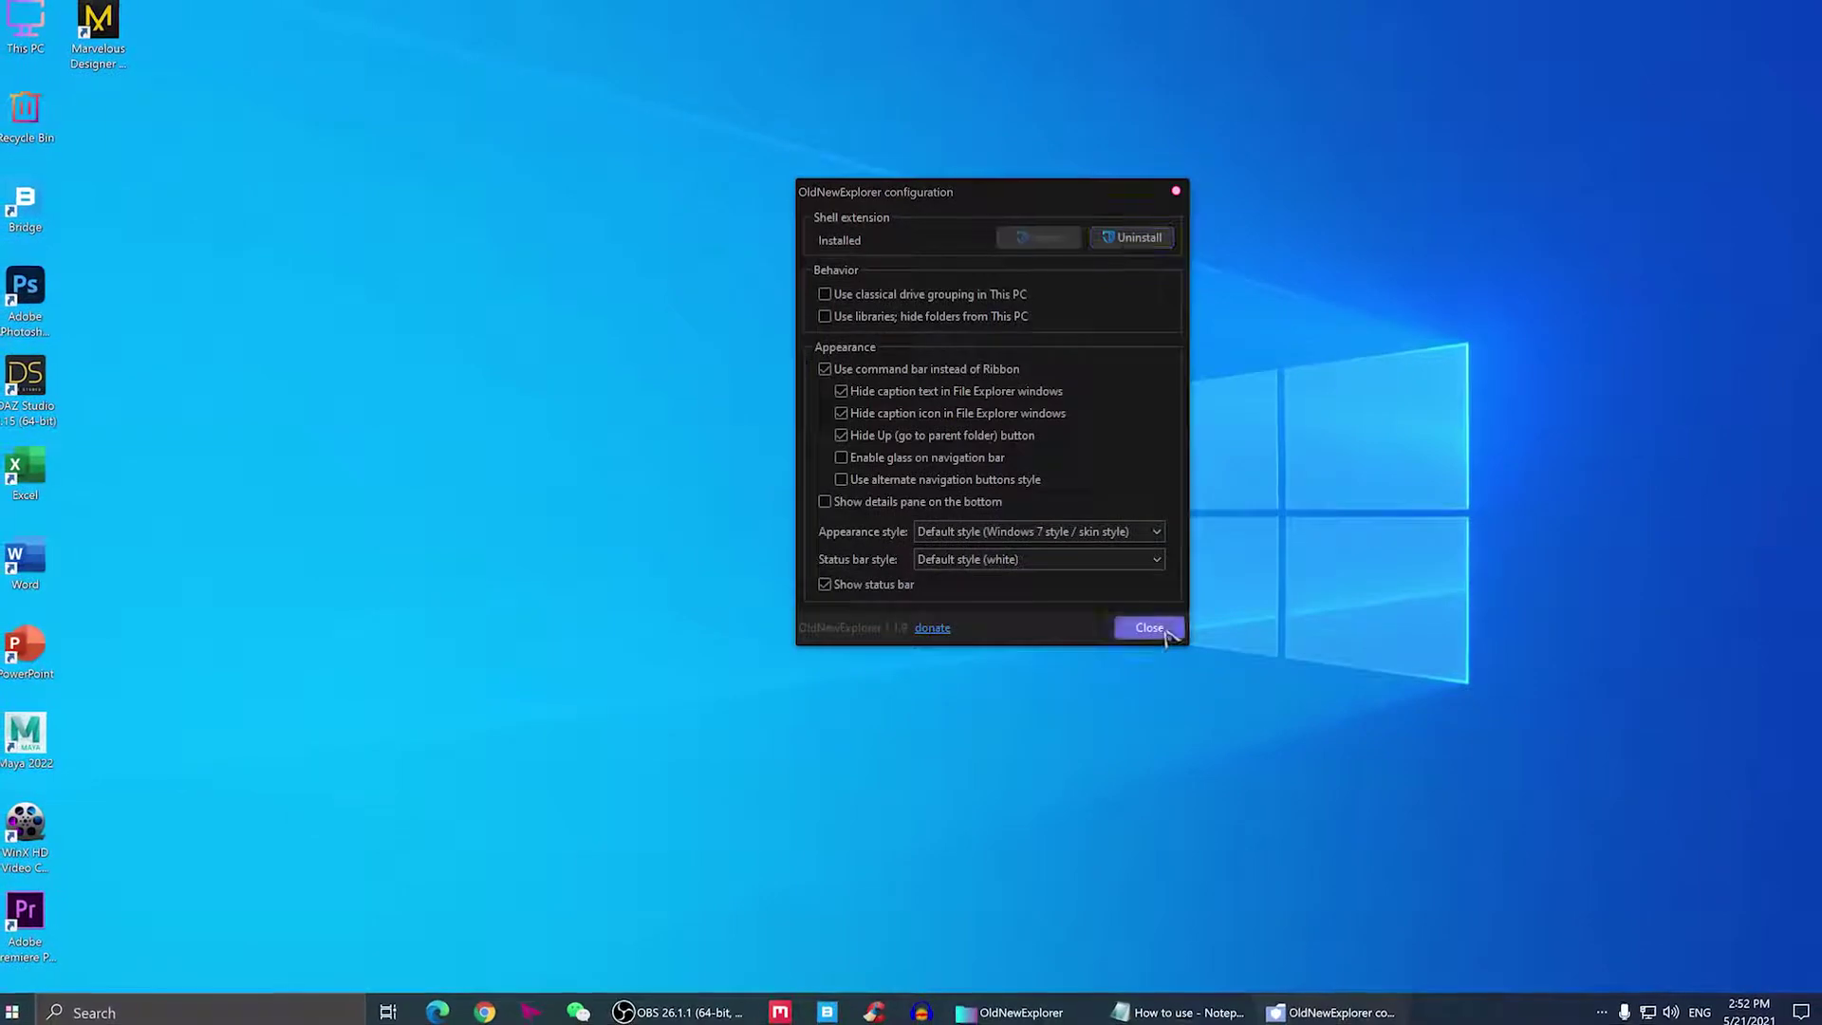
left_click(1149, 628)
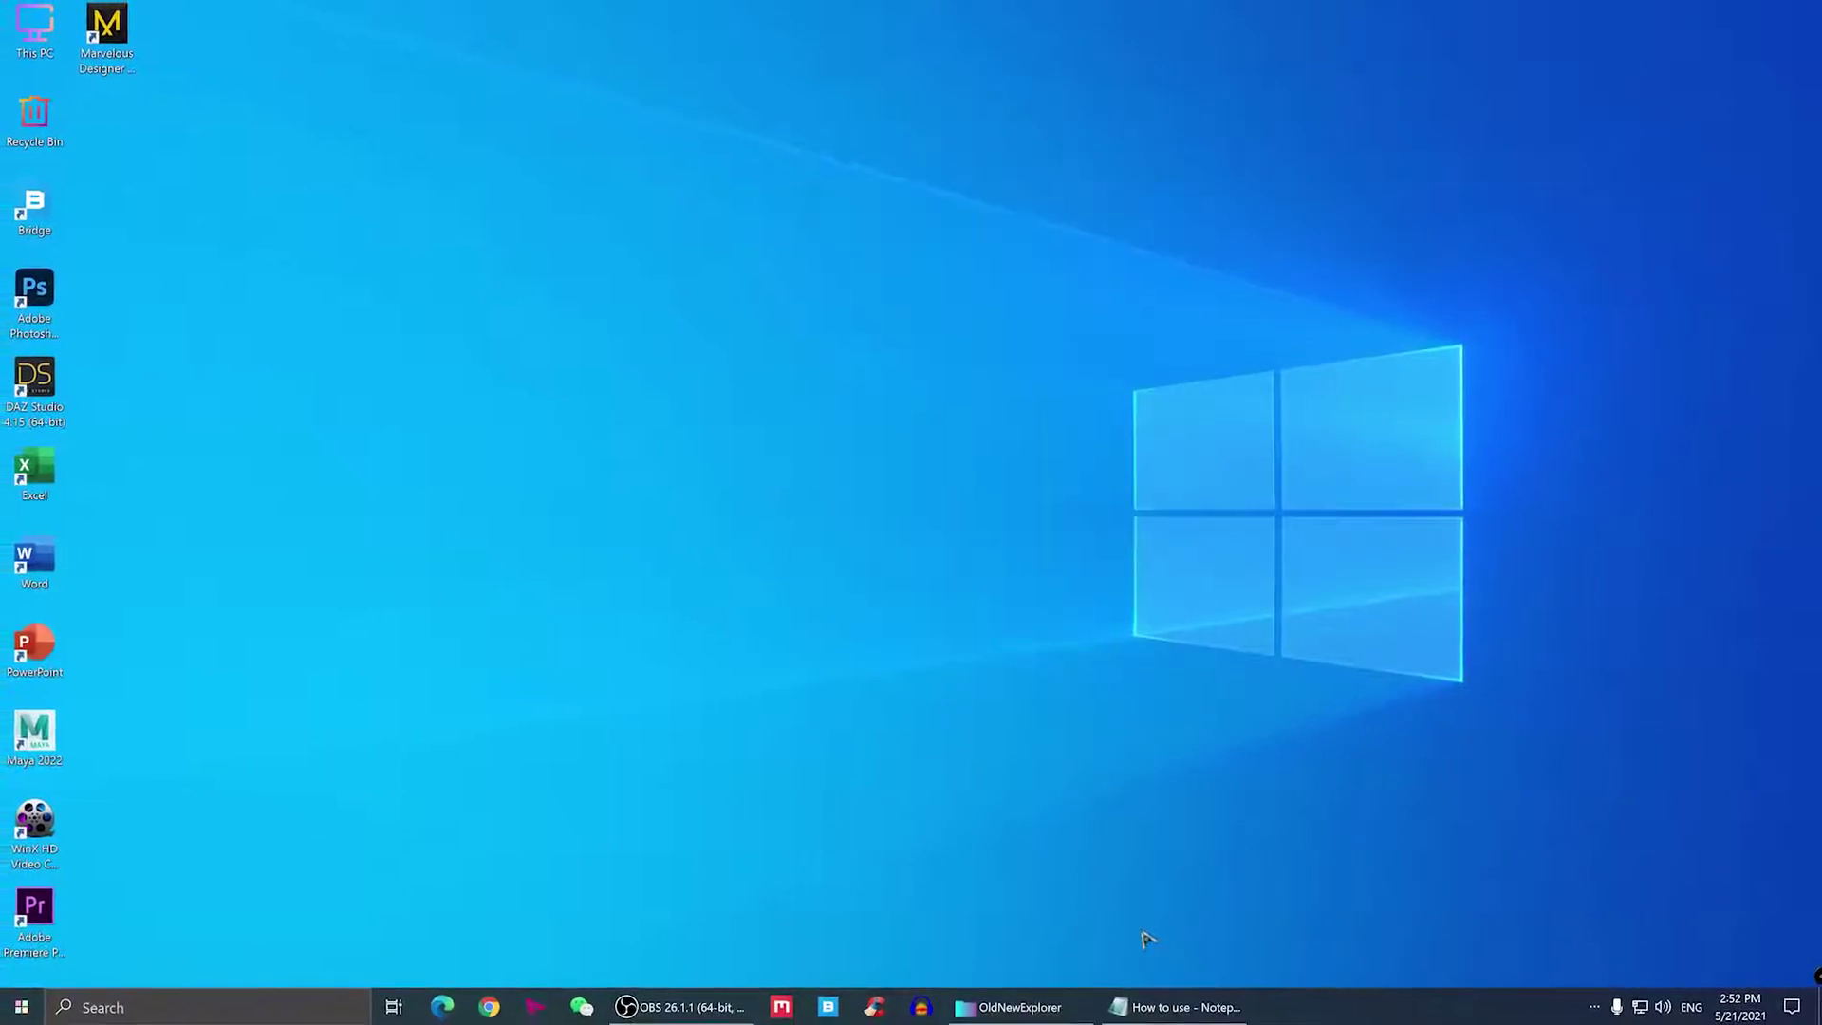
- Install StartIsBack from 5. StartIsBackPlusPlus_setup in The Best Windows 10 Theme 2021 folder, keeping the default path
left_click(1010, 1012)
left_click(522, 480)
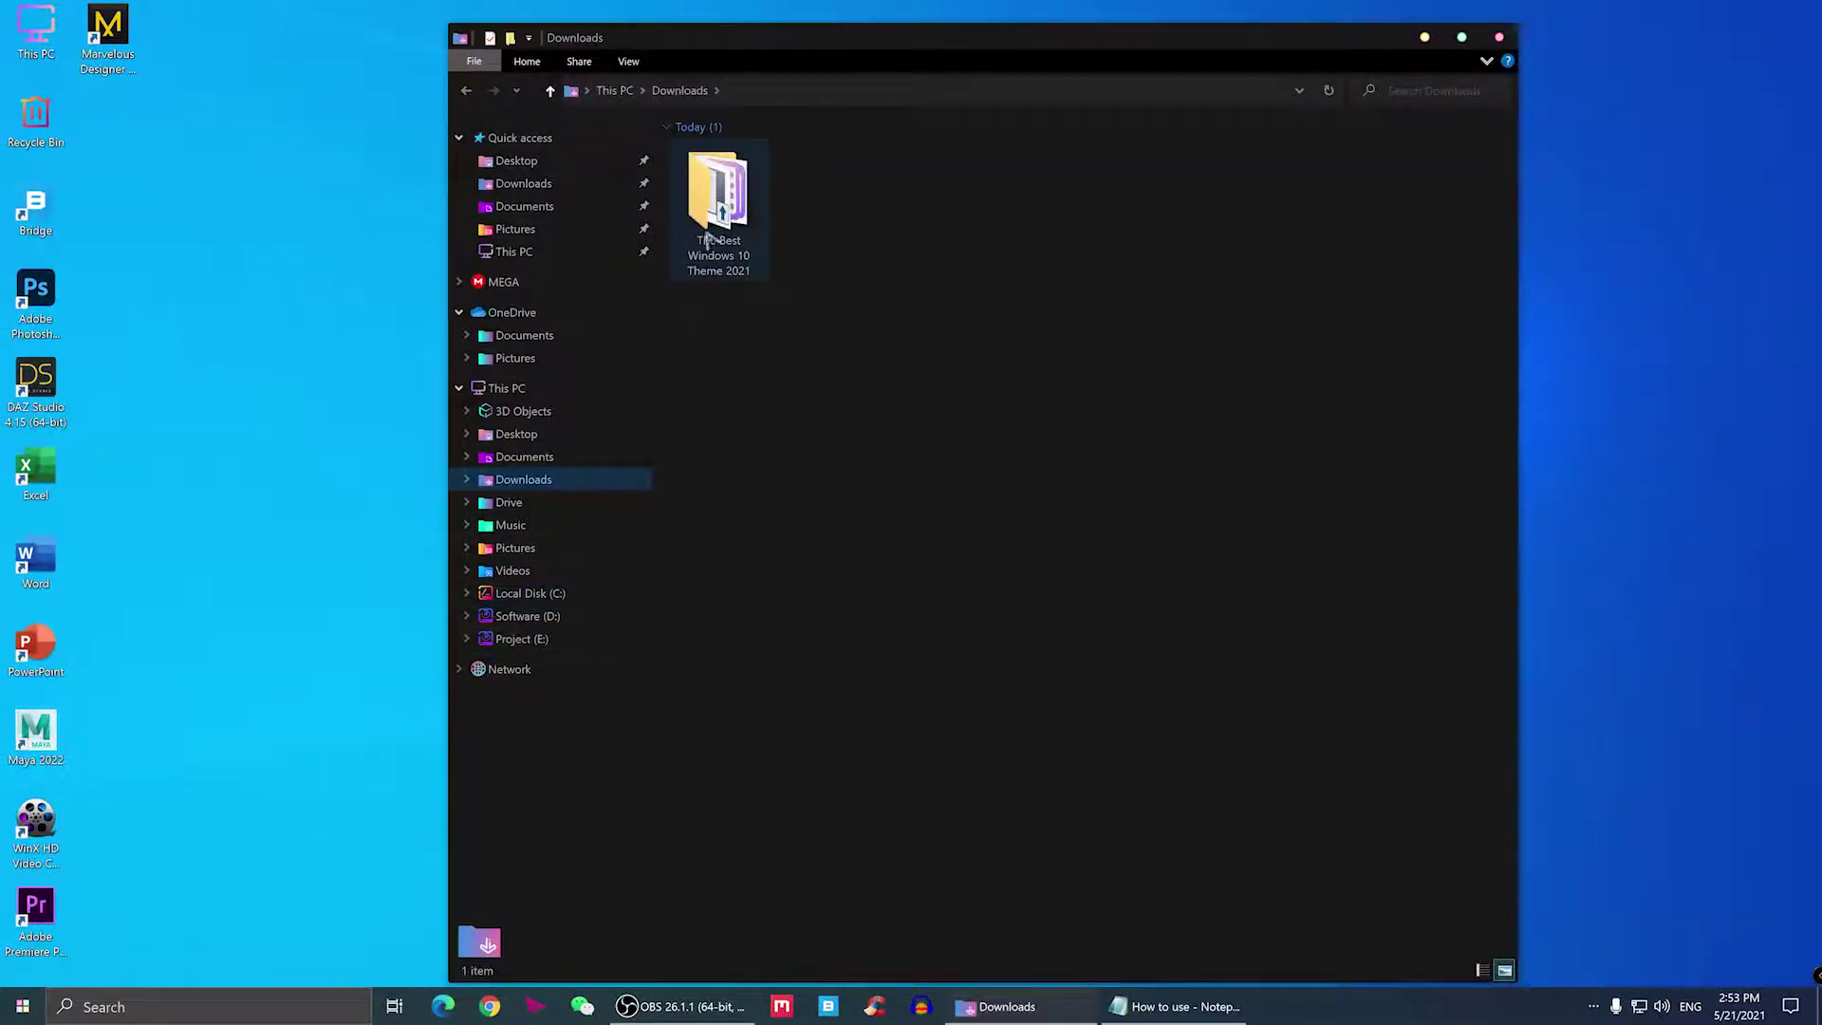
double_click(717, 197)
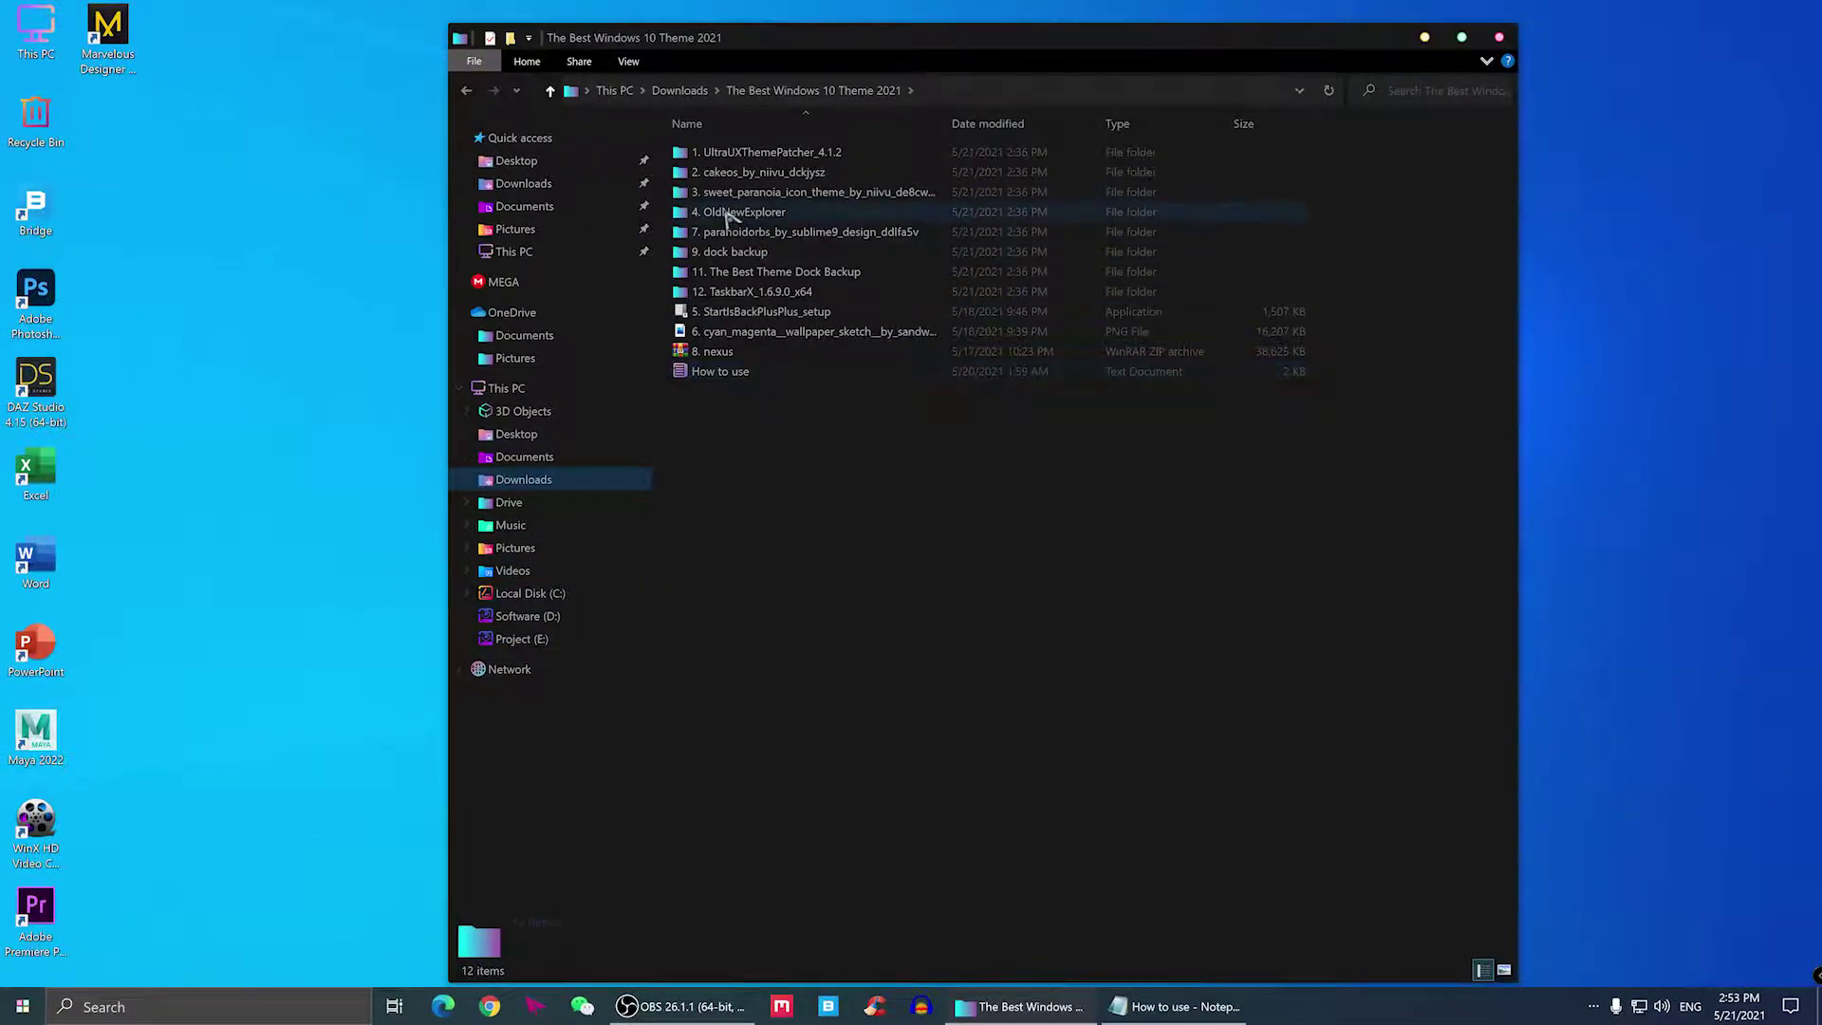
left_click(745, 312)
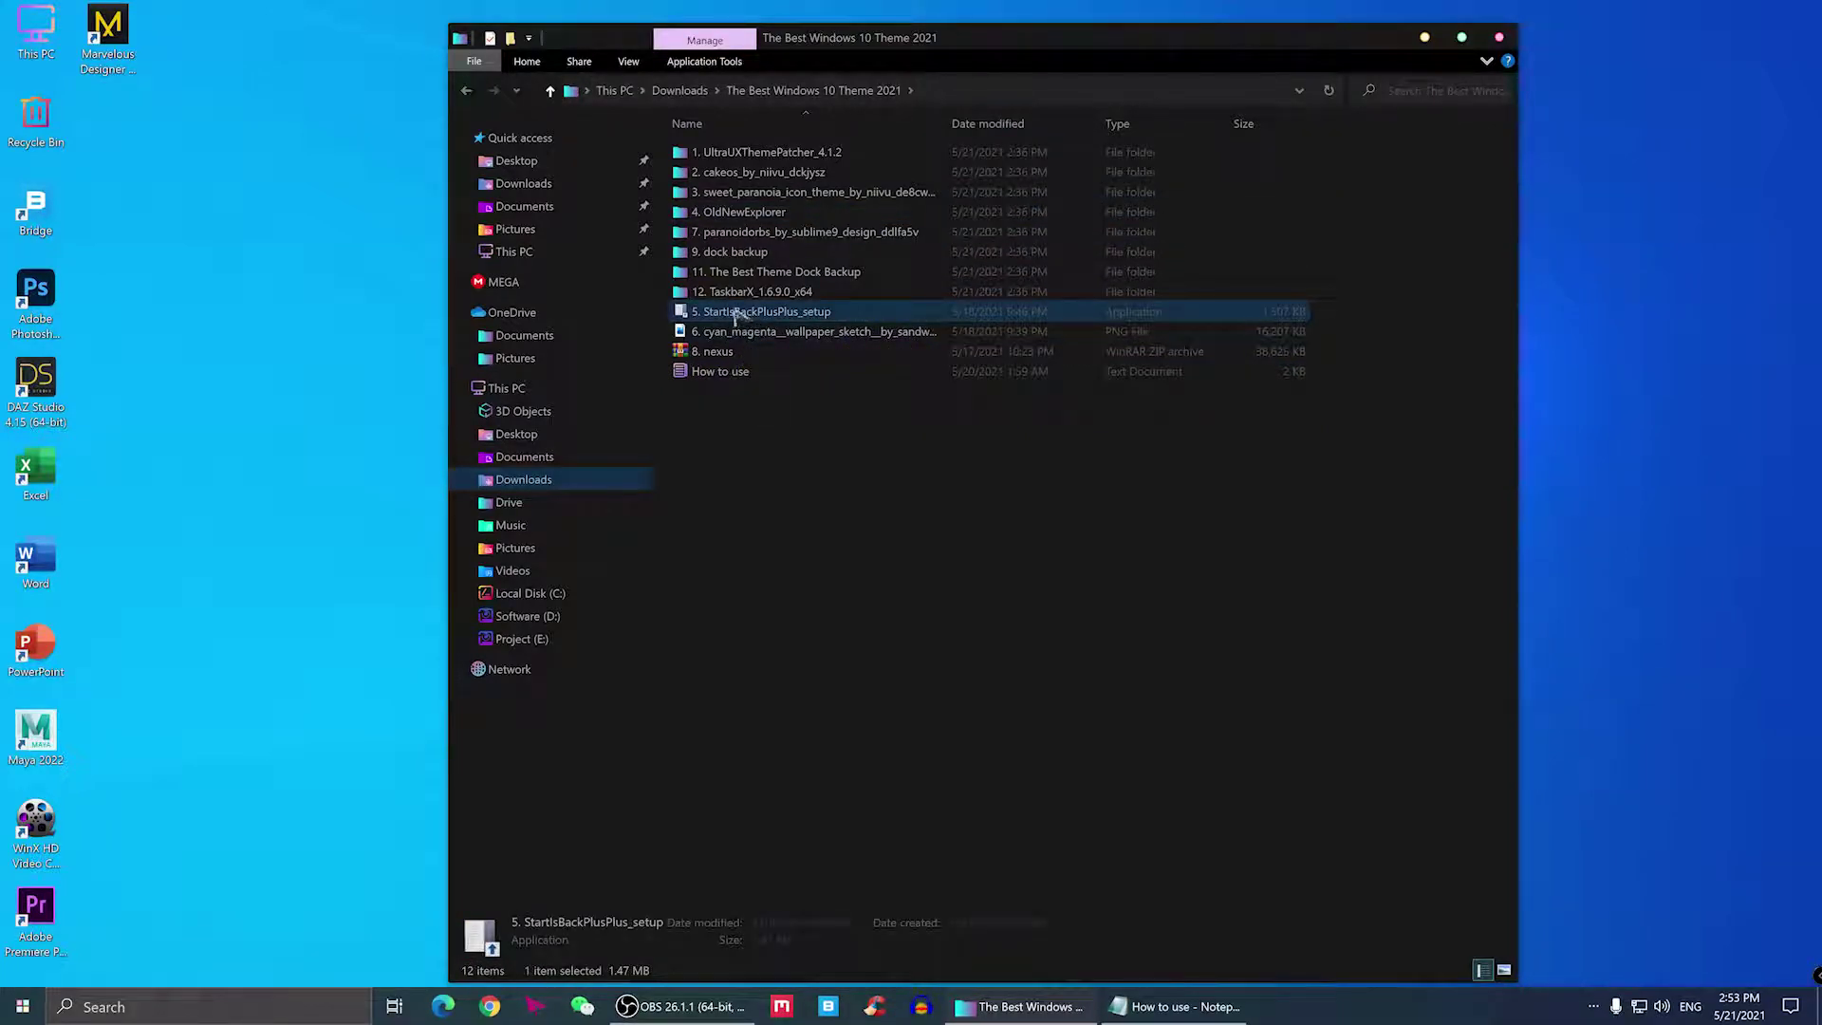
left_click(21, 1006)
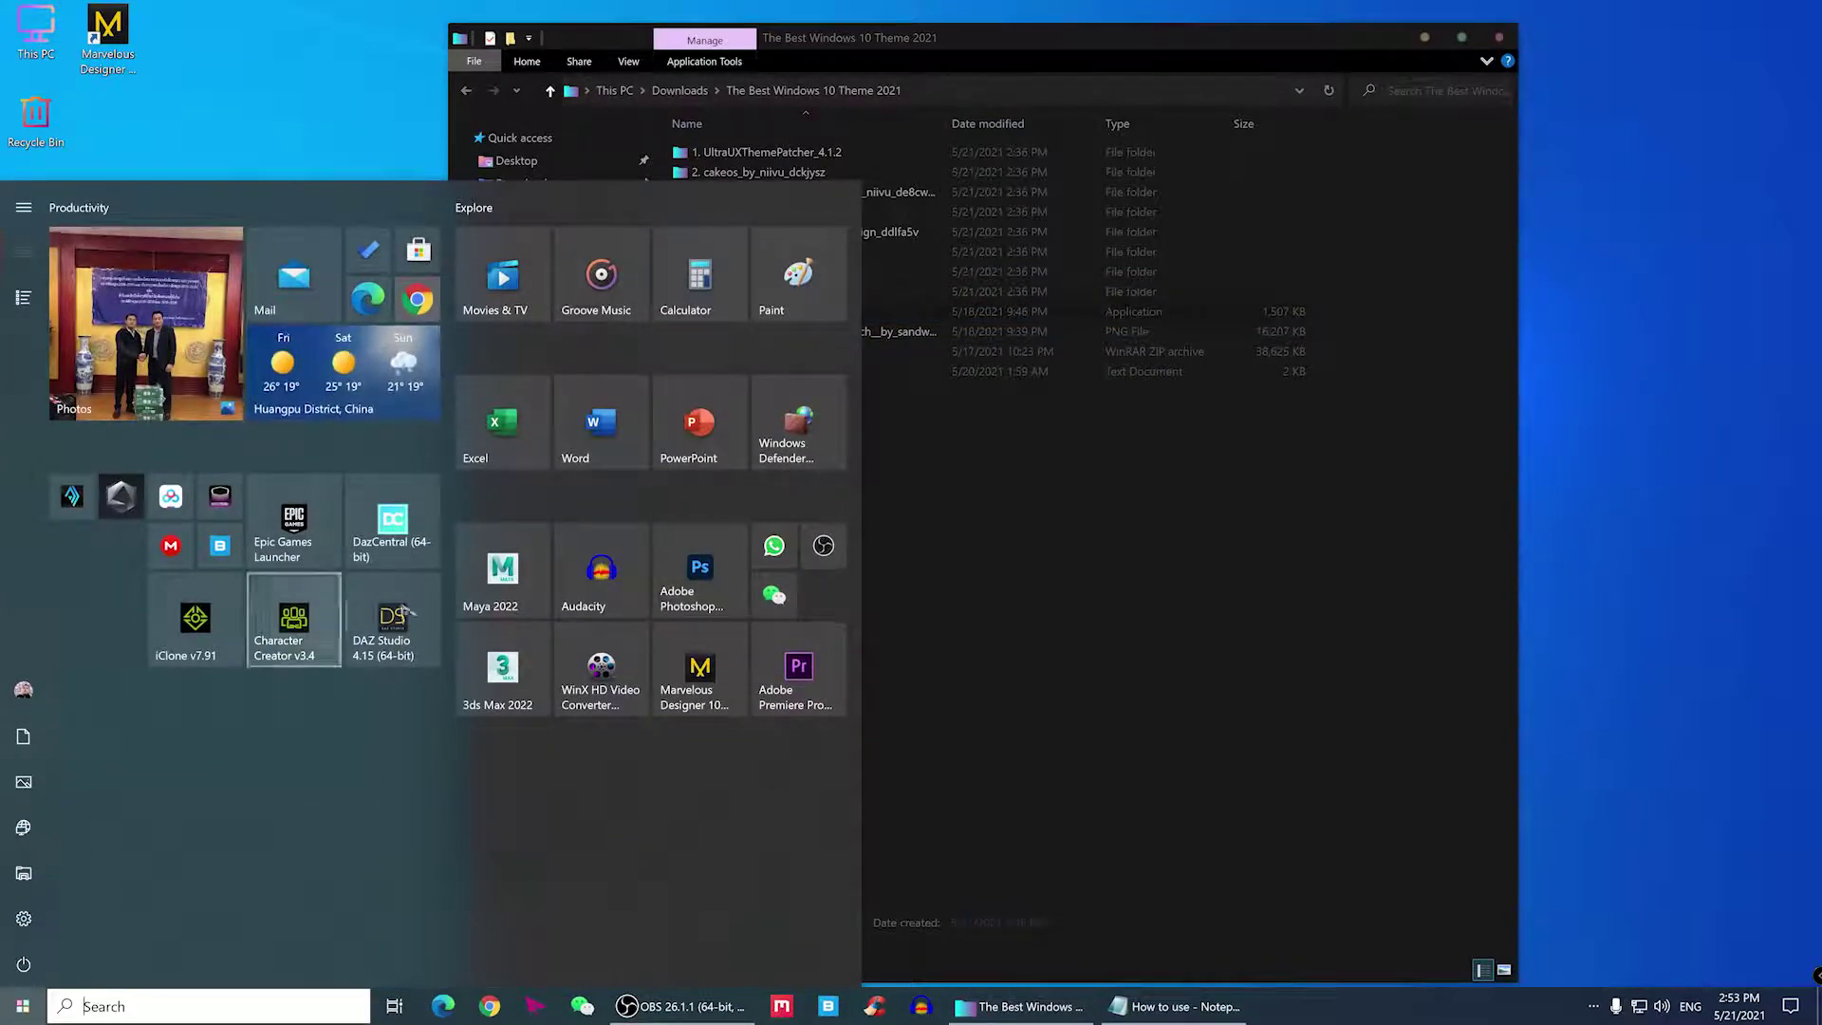
left_click(976, 479)
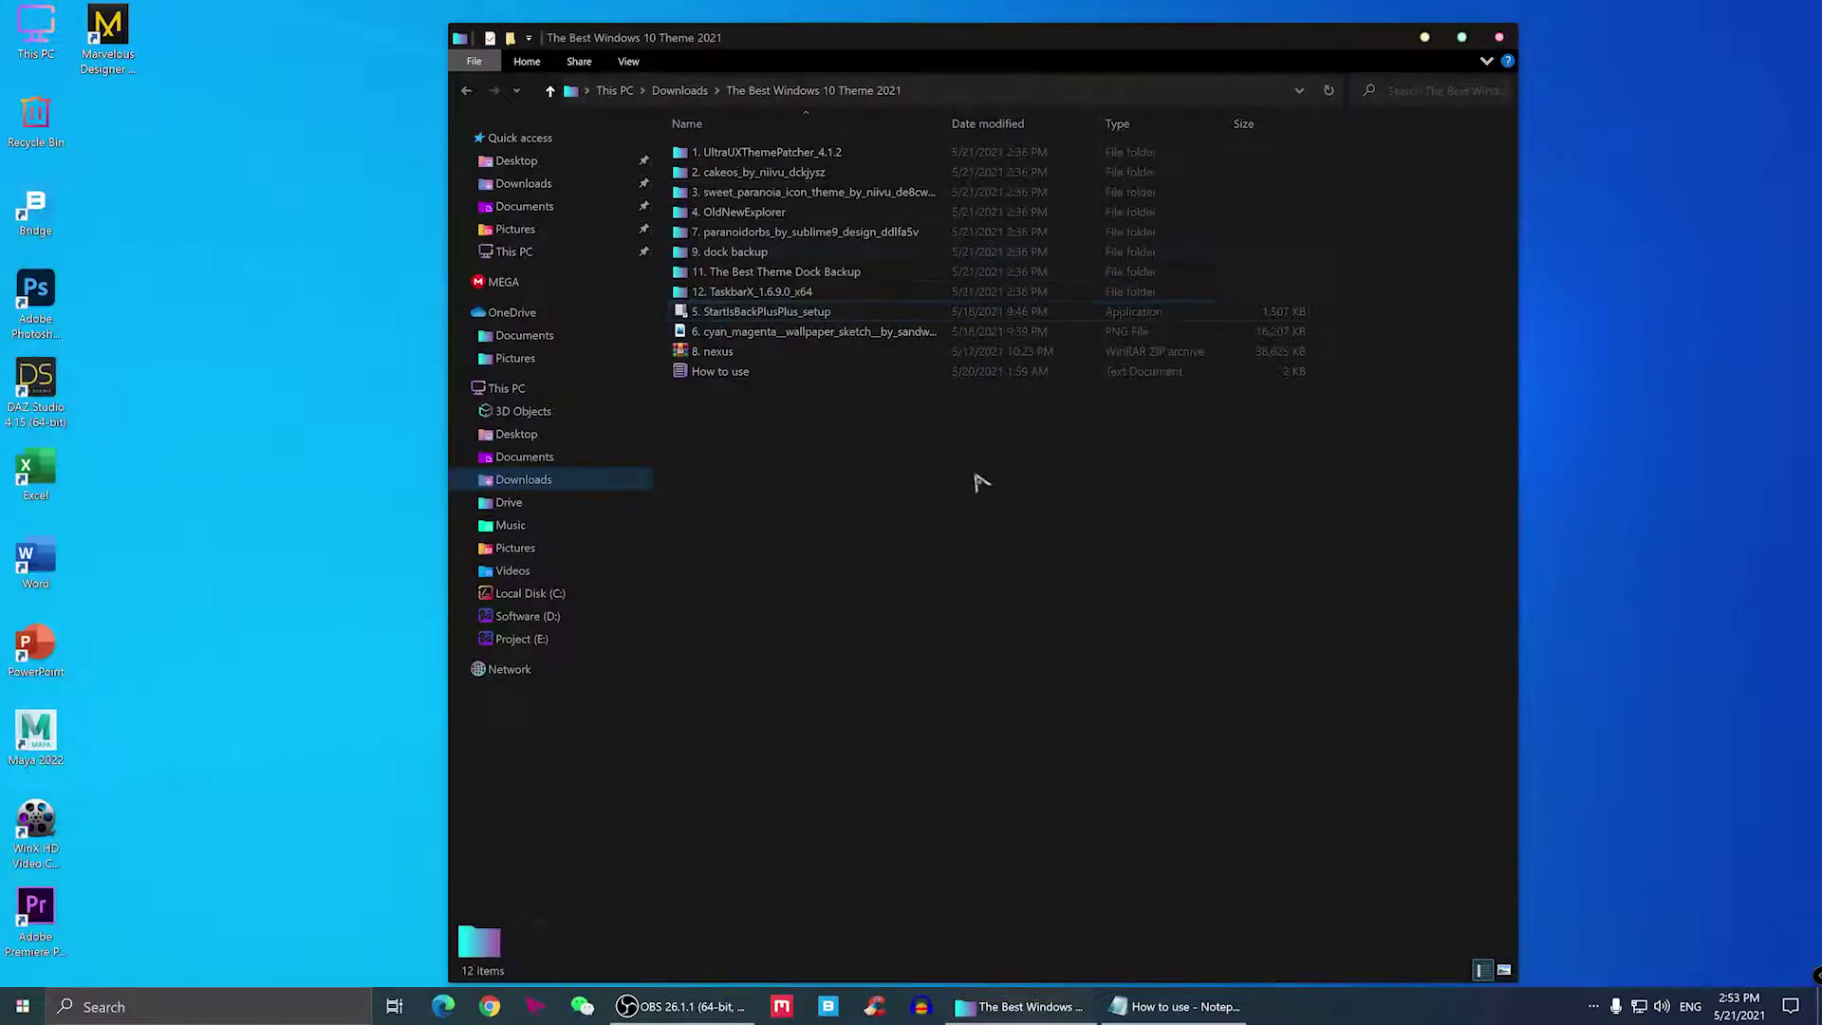
left_click(732, 315)
right_click(732, 311)
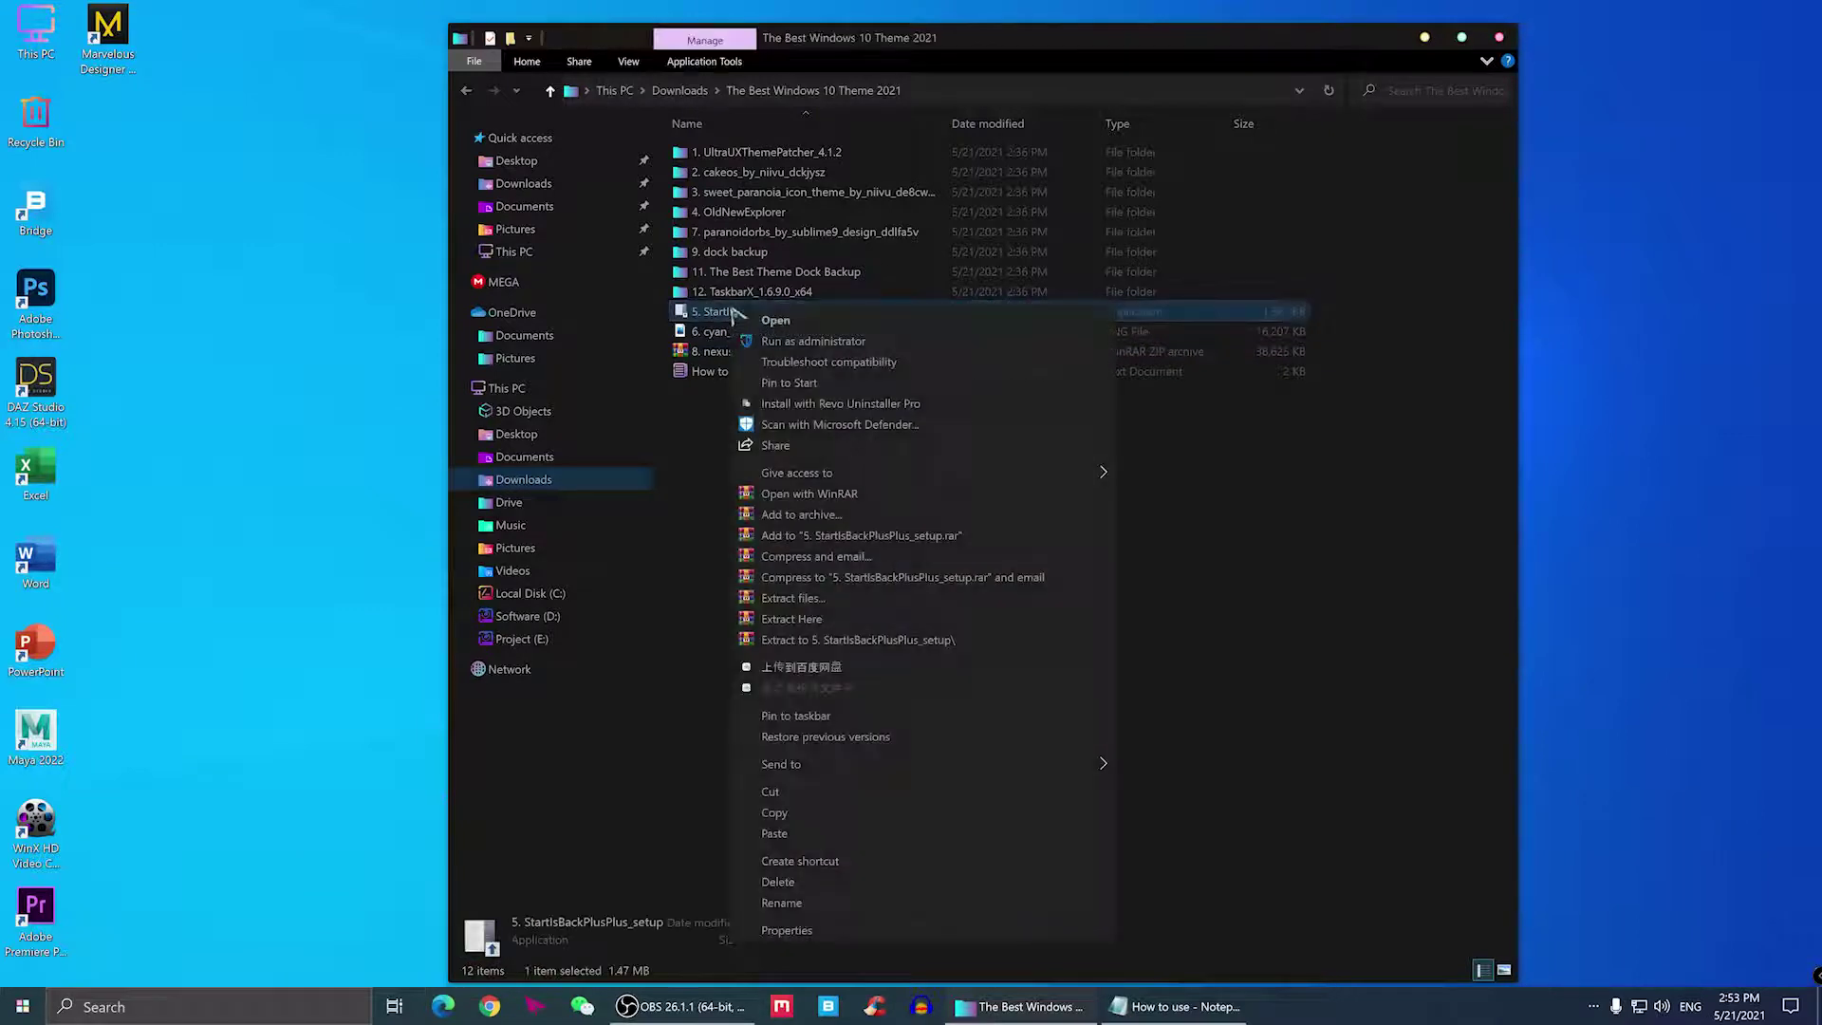
left_click(783, 325)
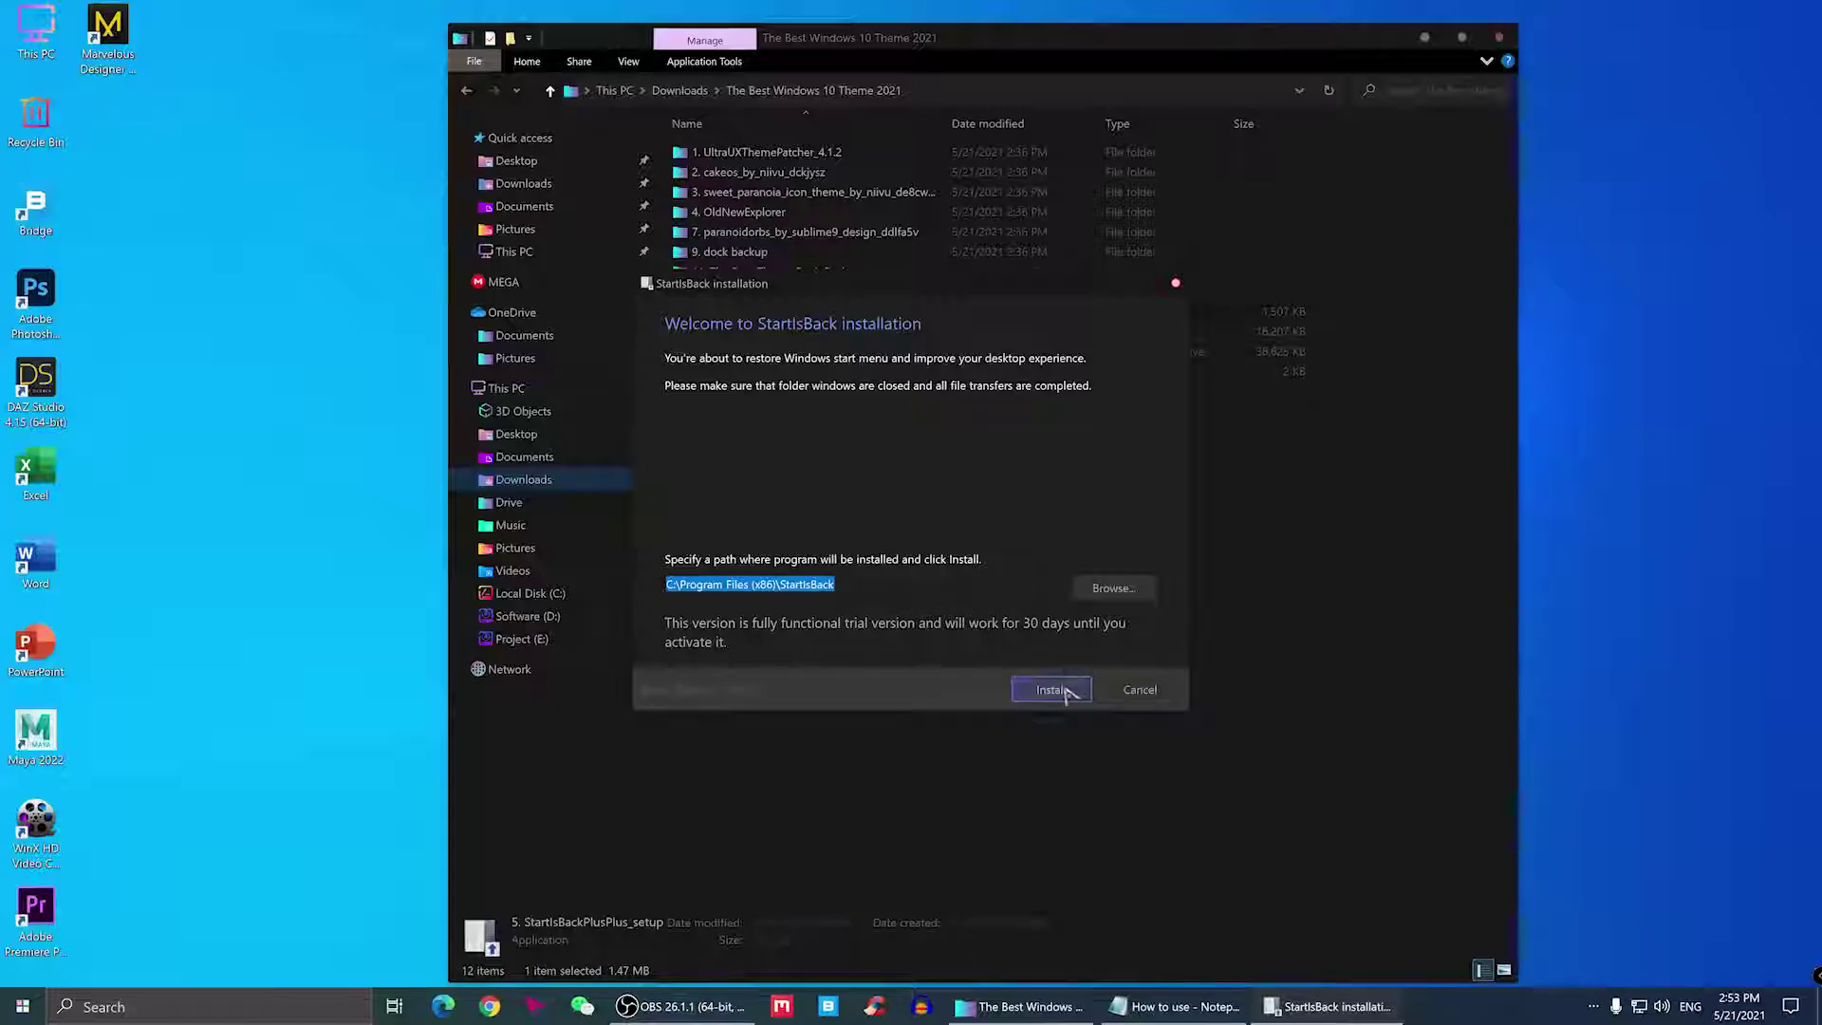
left_click(1053, 690)
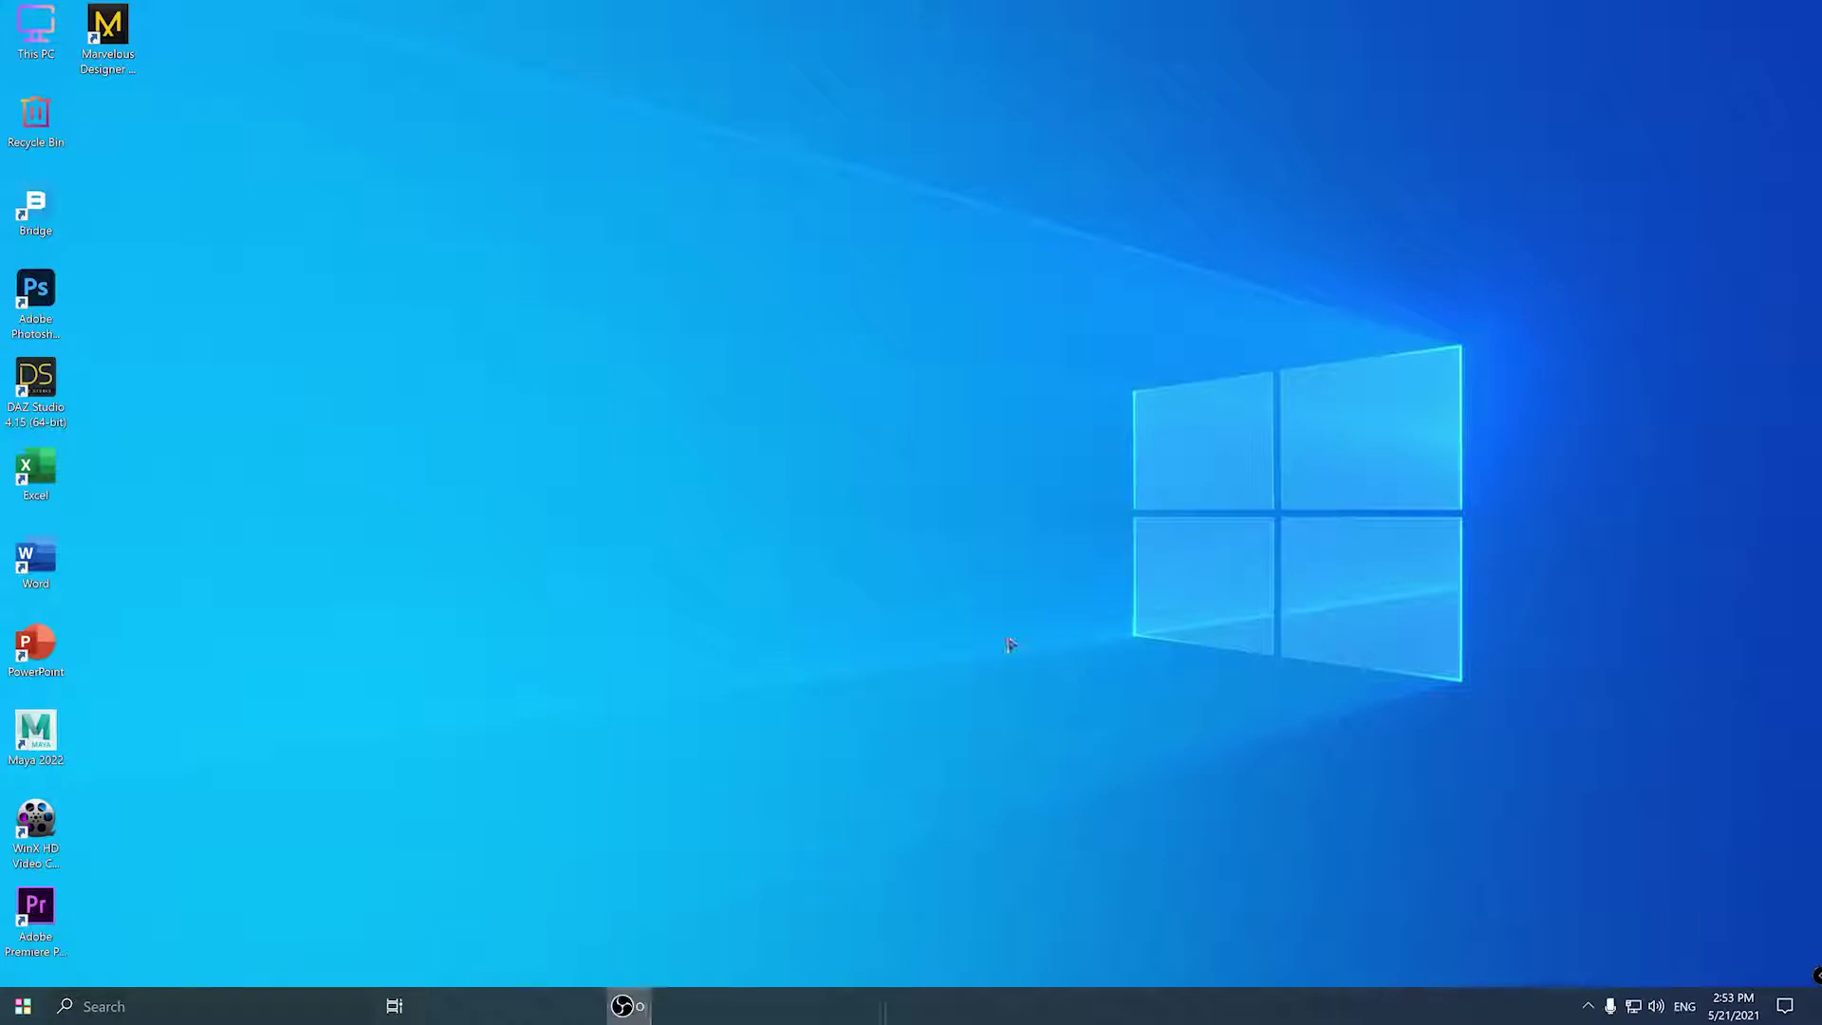
- Open the StartIsBack configuration, try the available Start button styles and apply the Windows 7 button
right_click(649, 337)
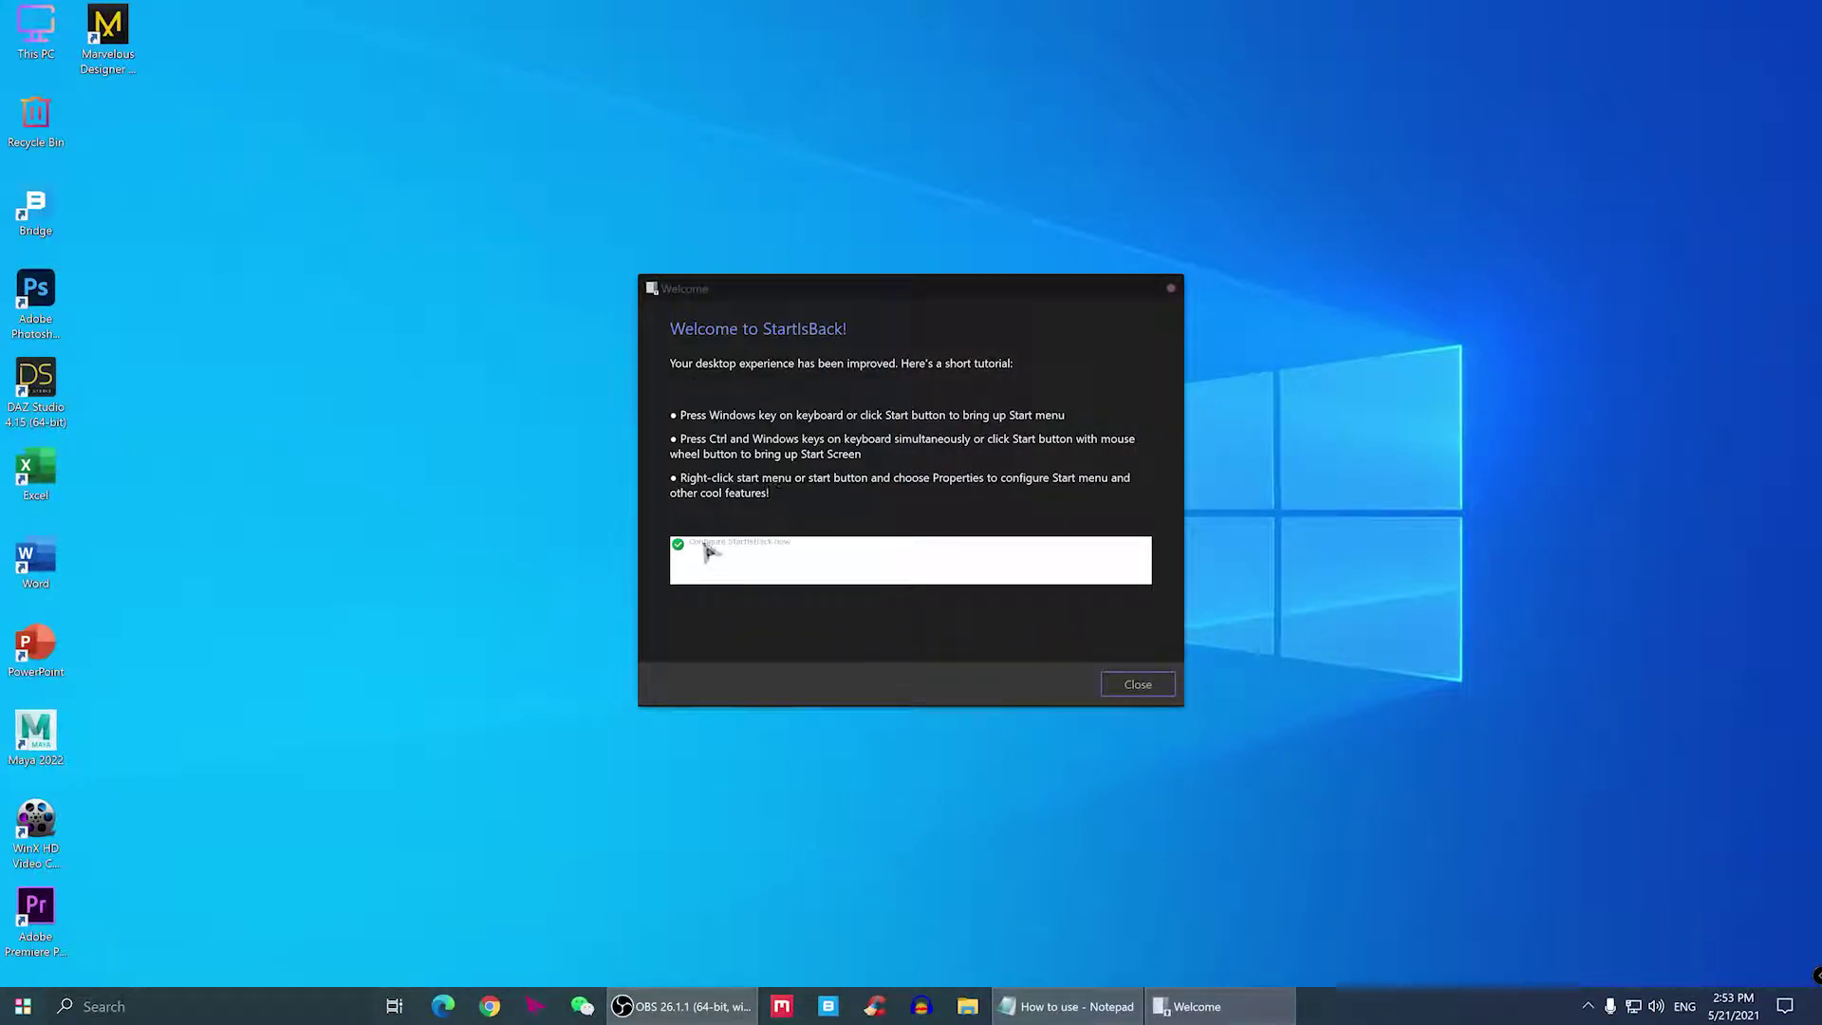
left_click(726, 553)
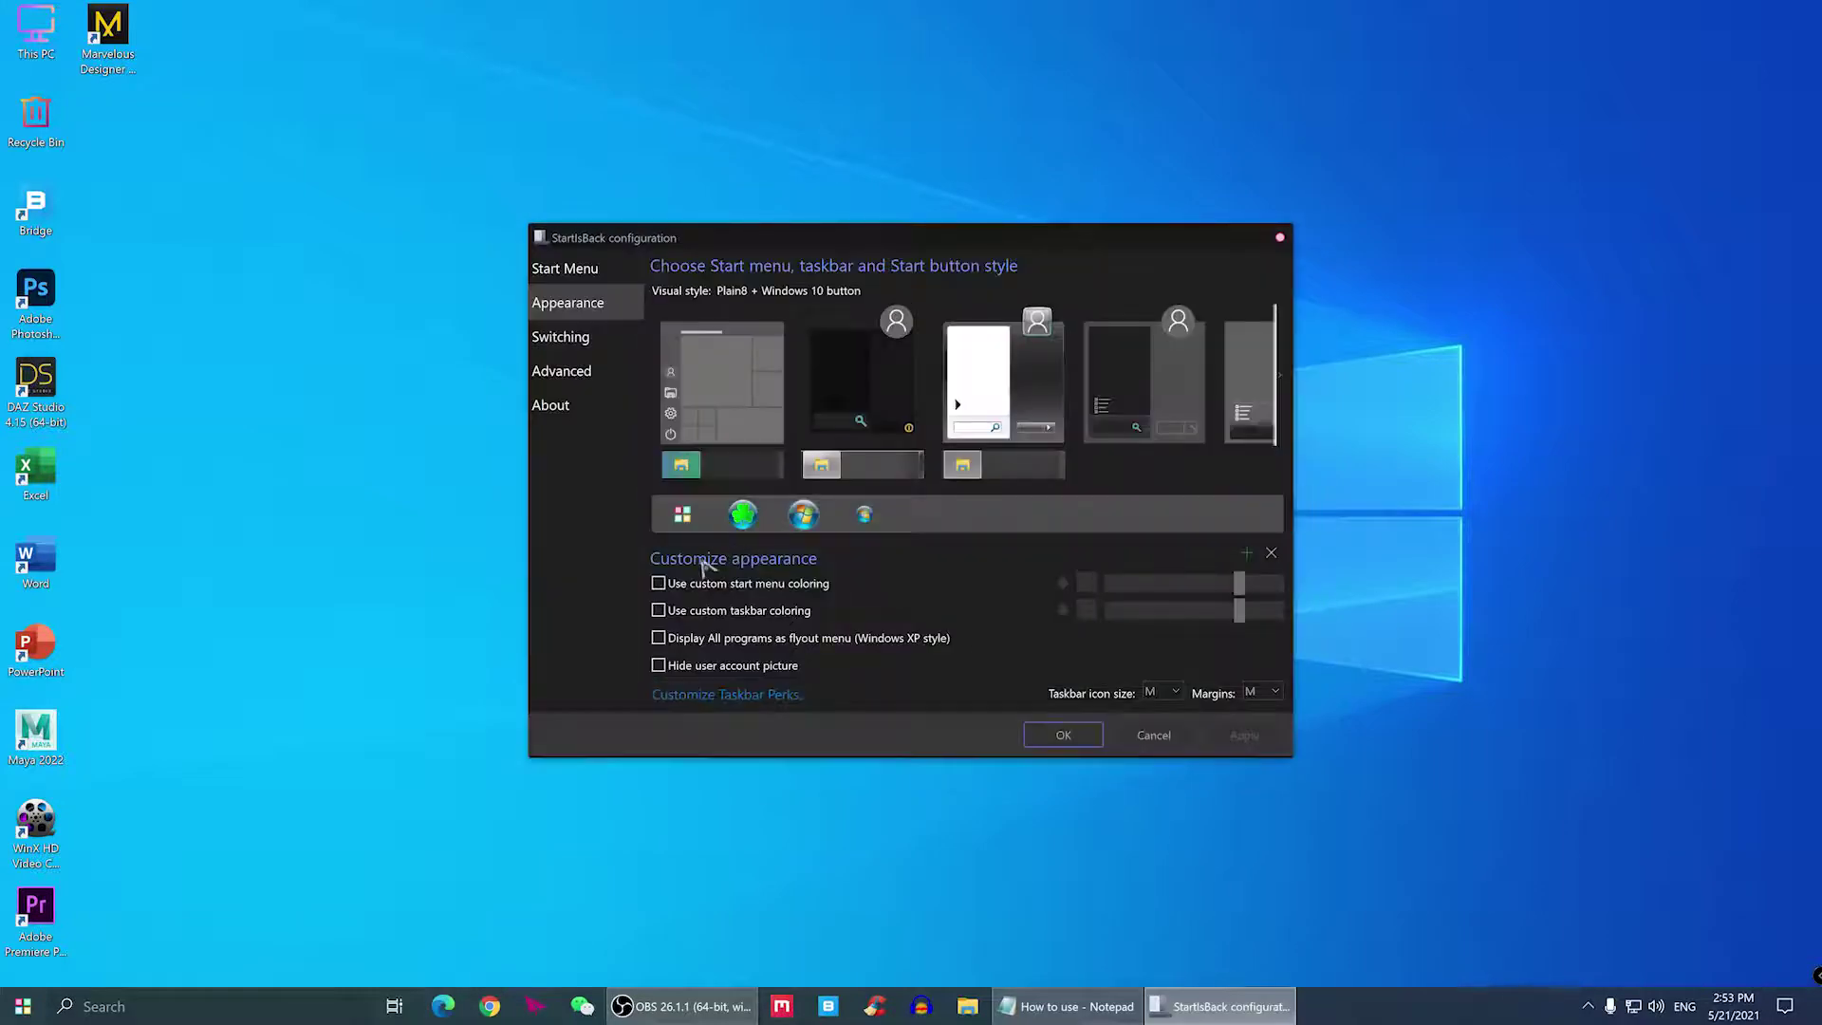
left_click(802, 515)
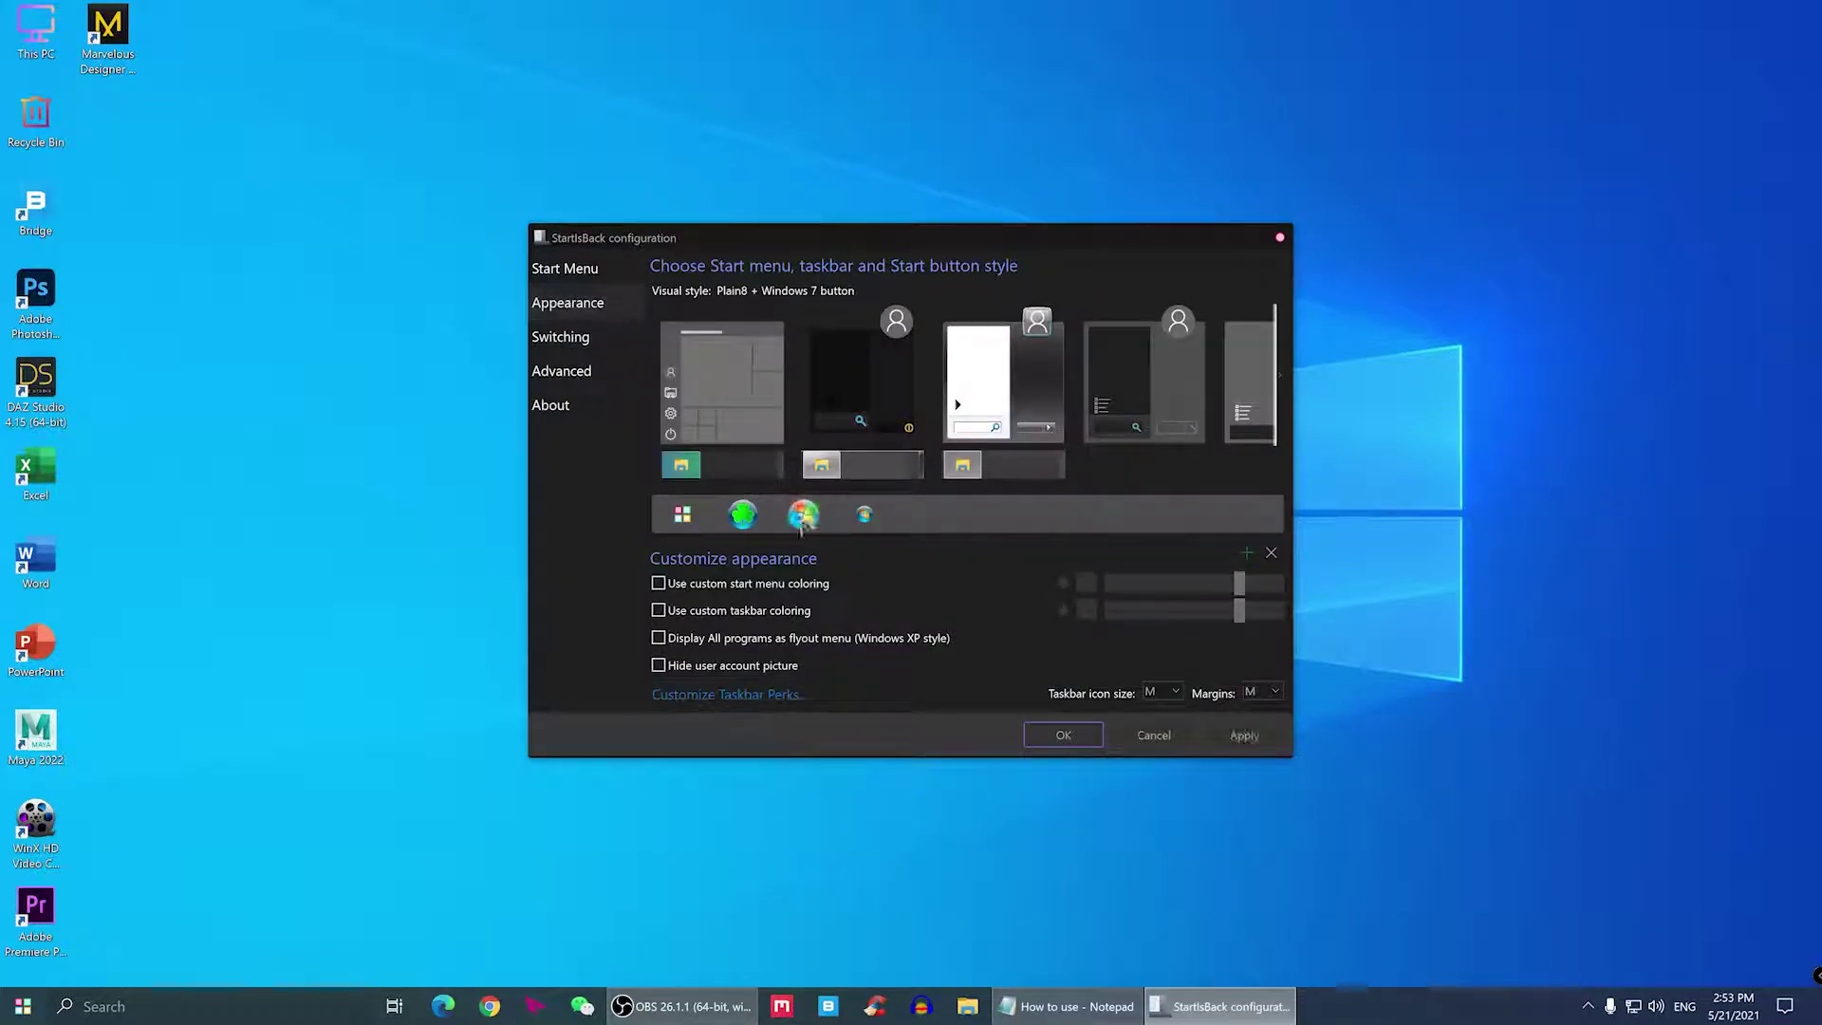
left_click(865, 515)
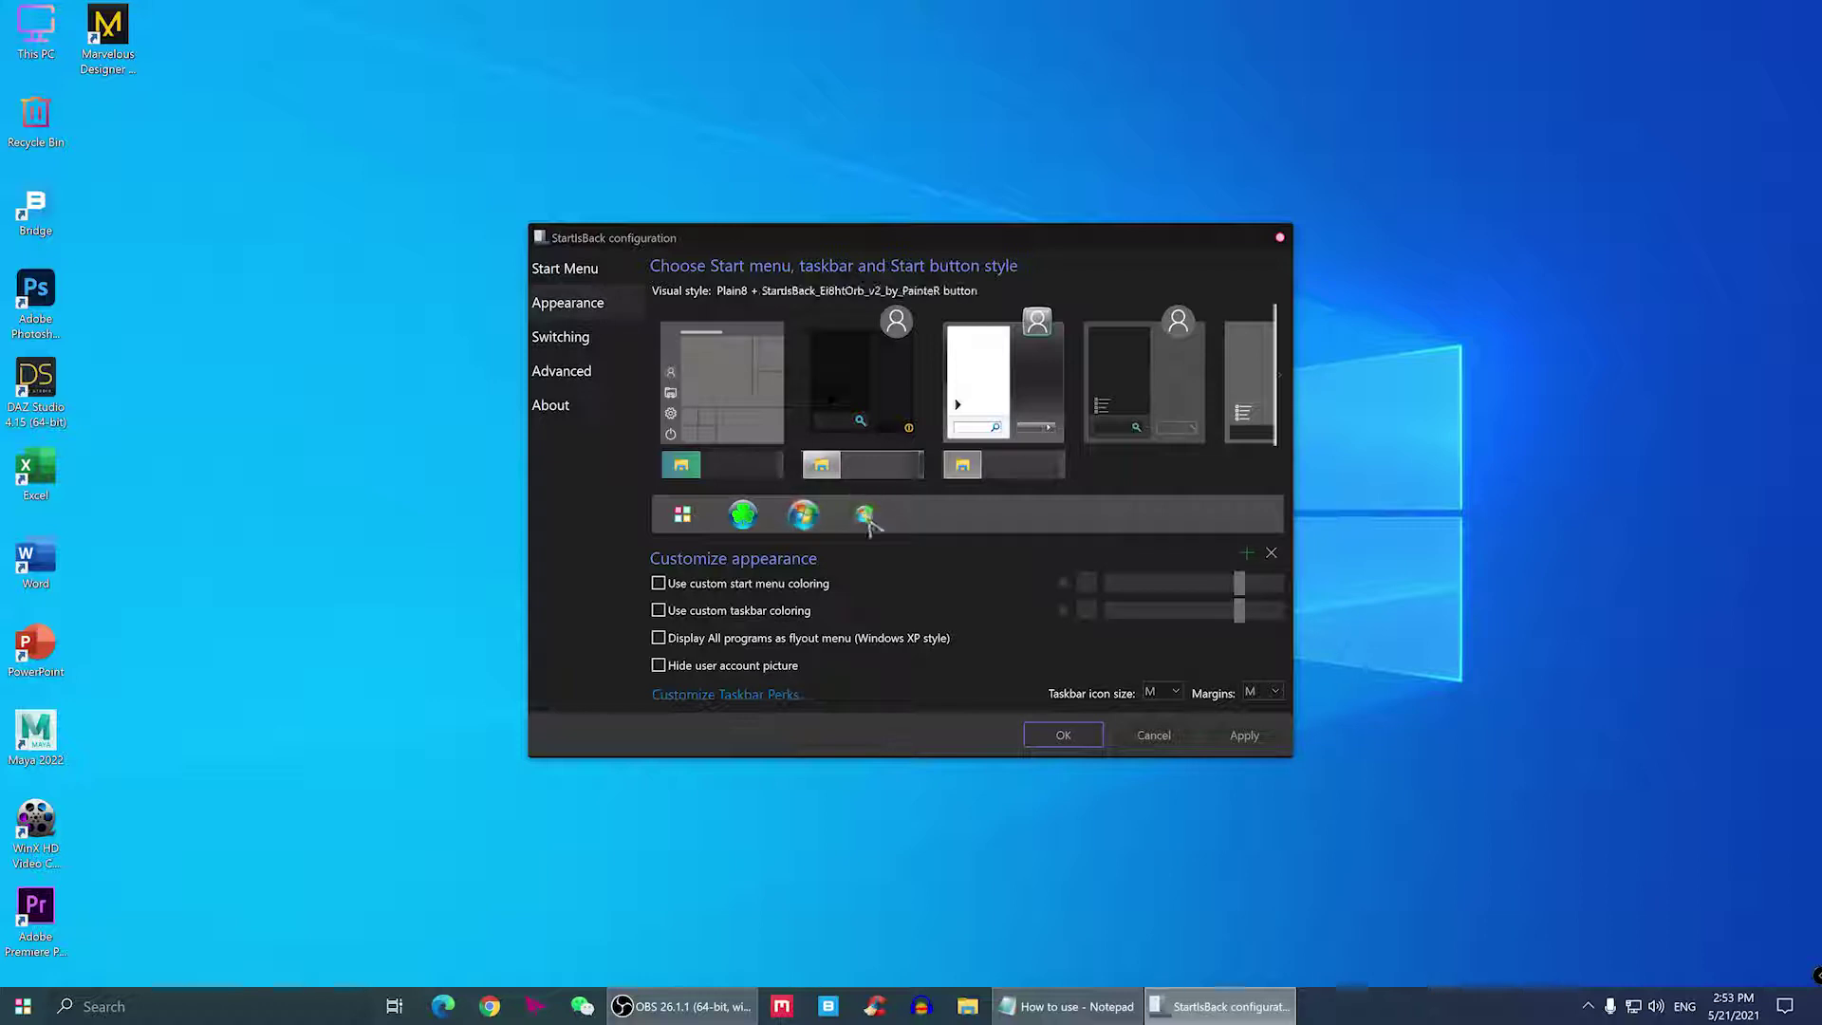
left_click(743, 515)
left_click(682, 514)
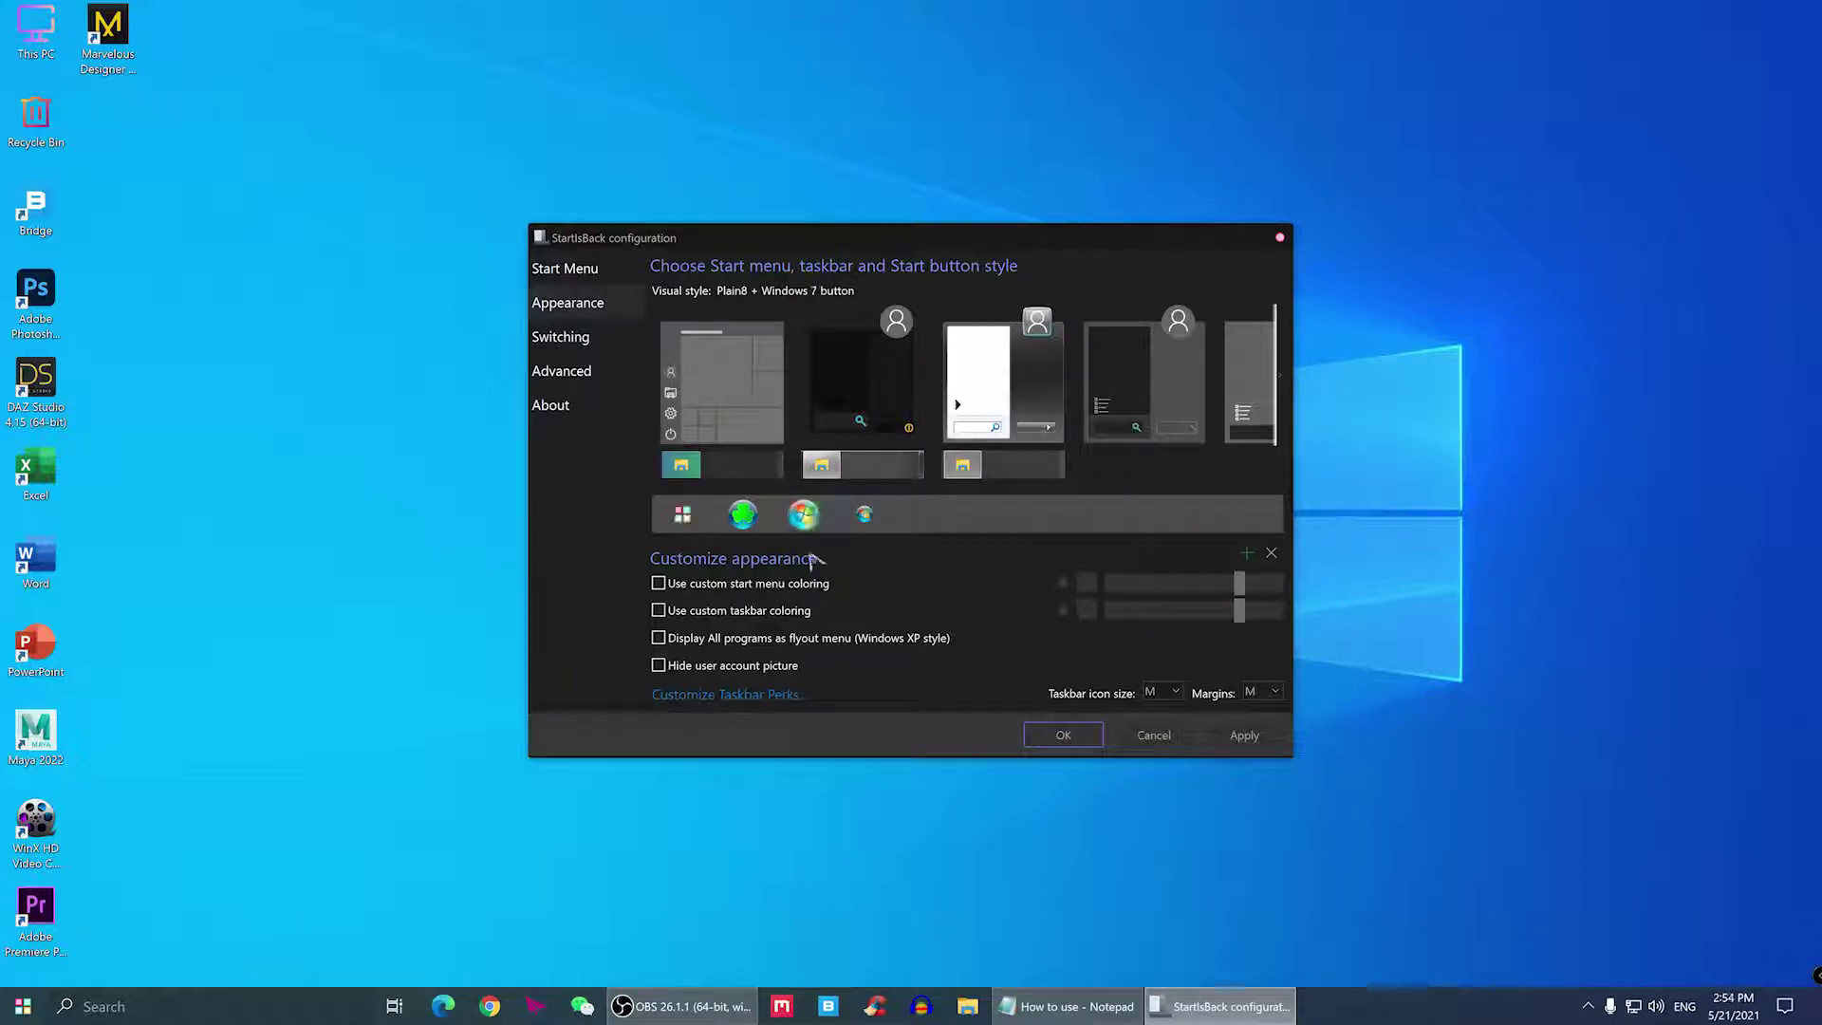
left_click(1262, 736)
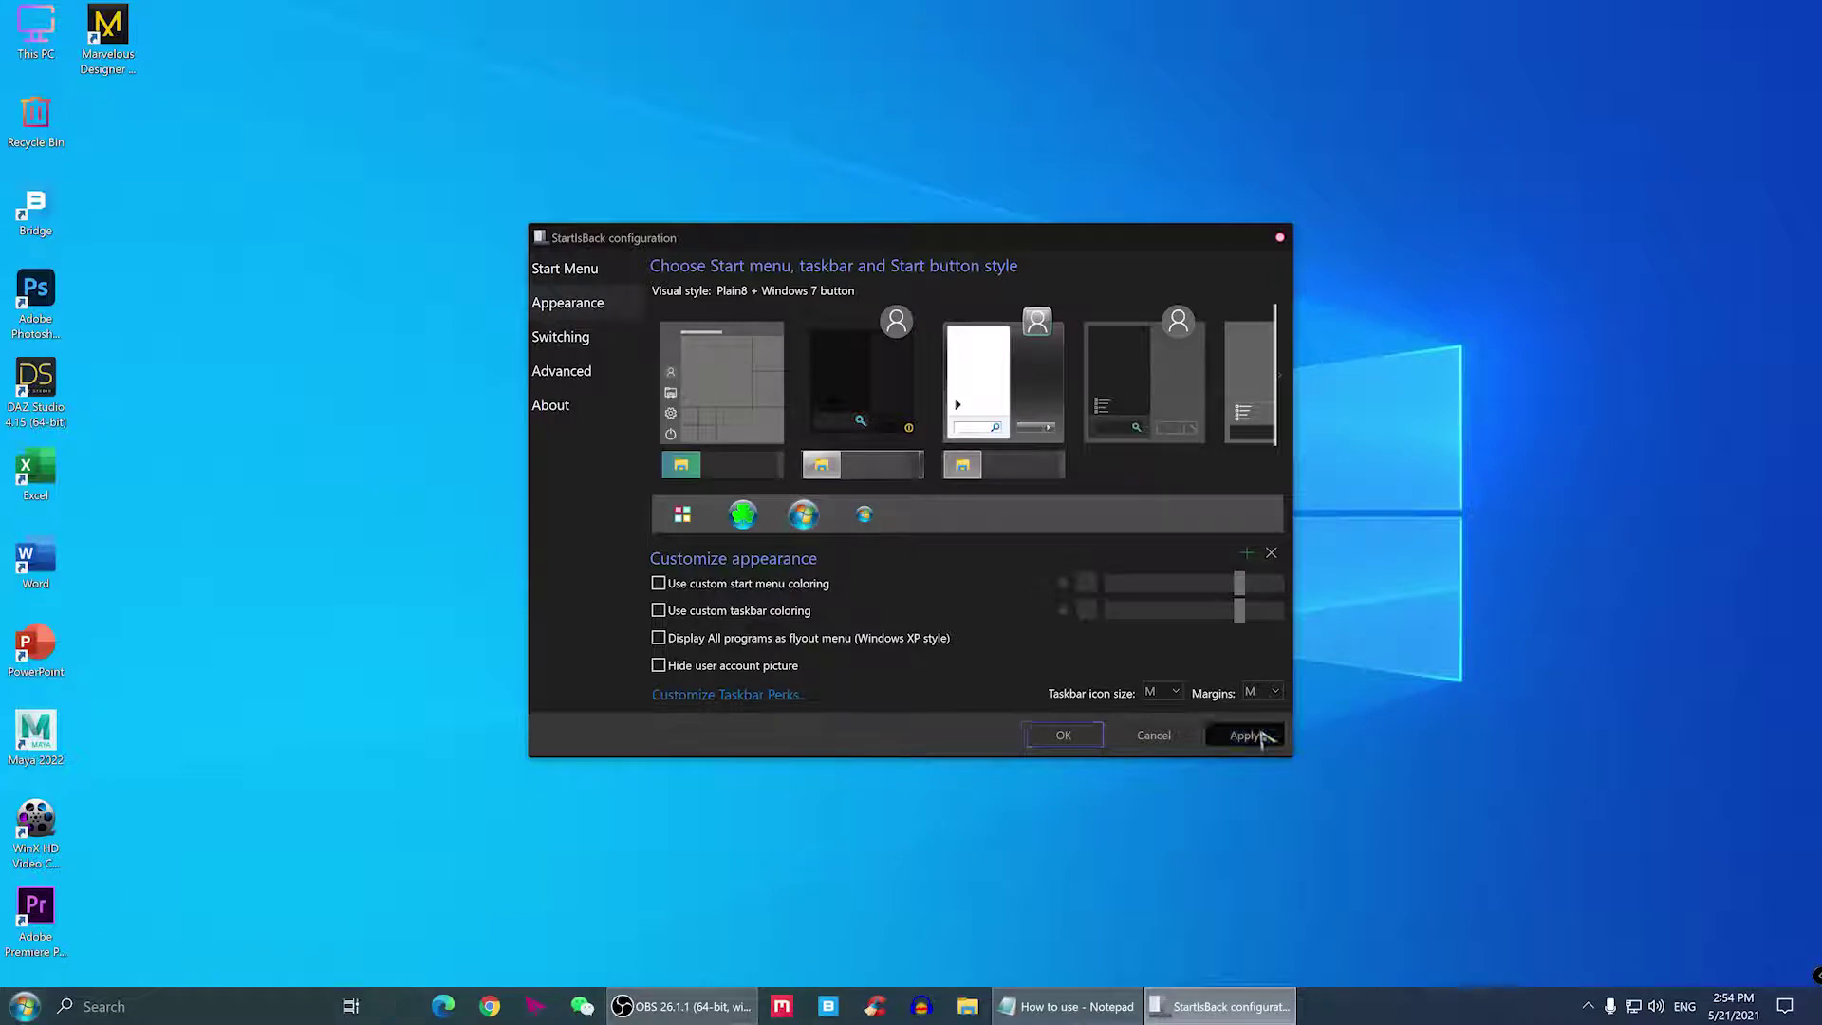
left_click(1085, 737)
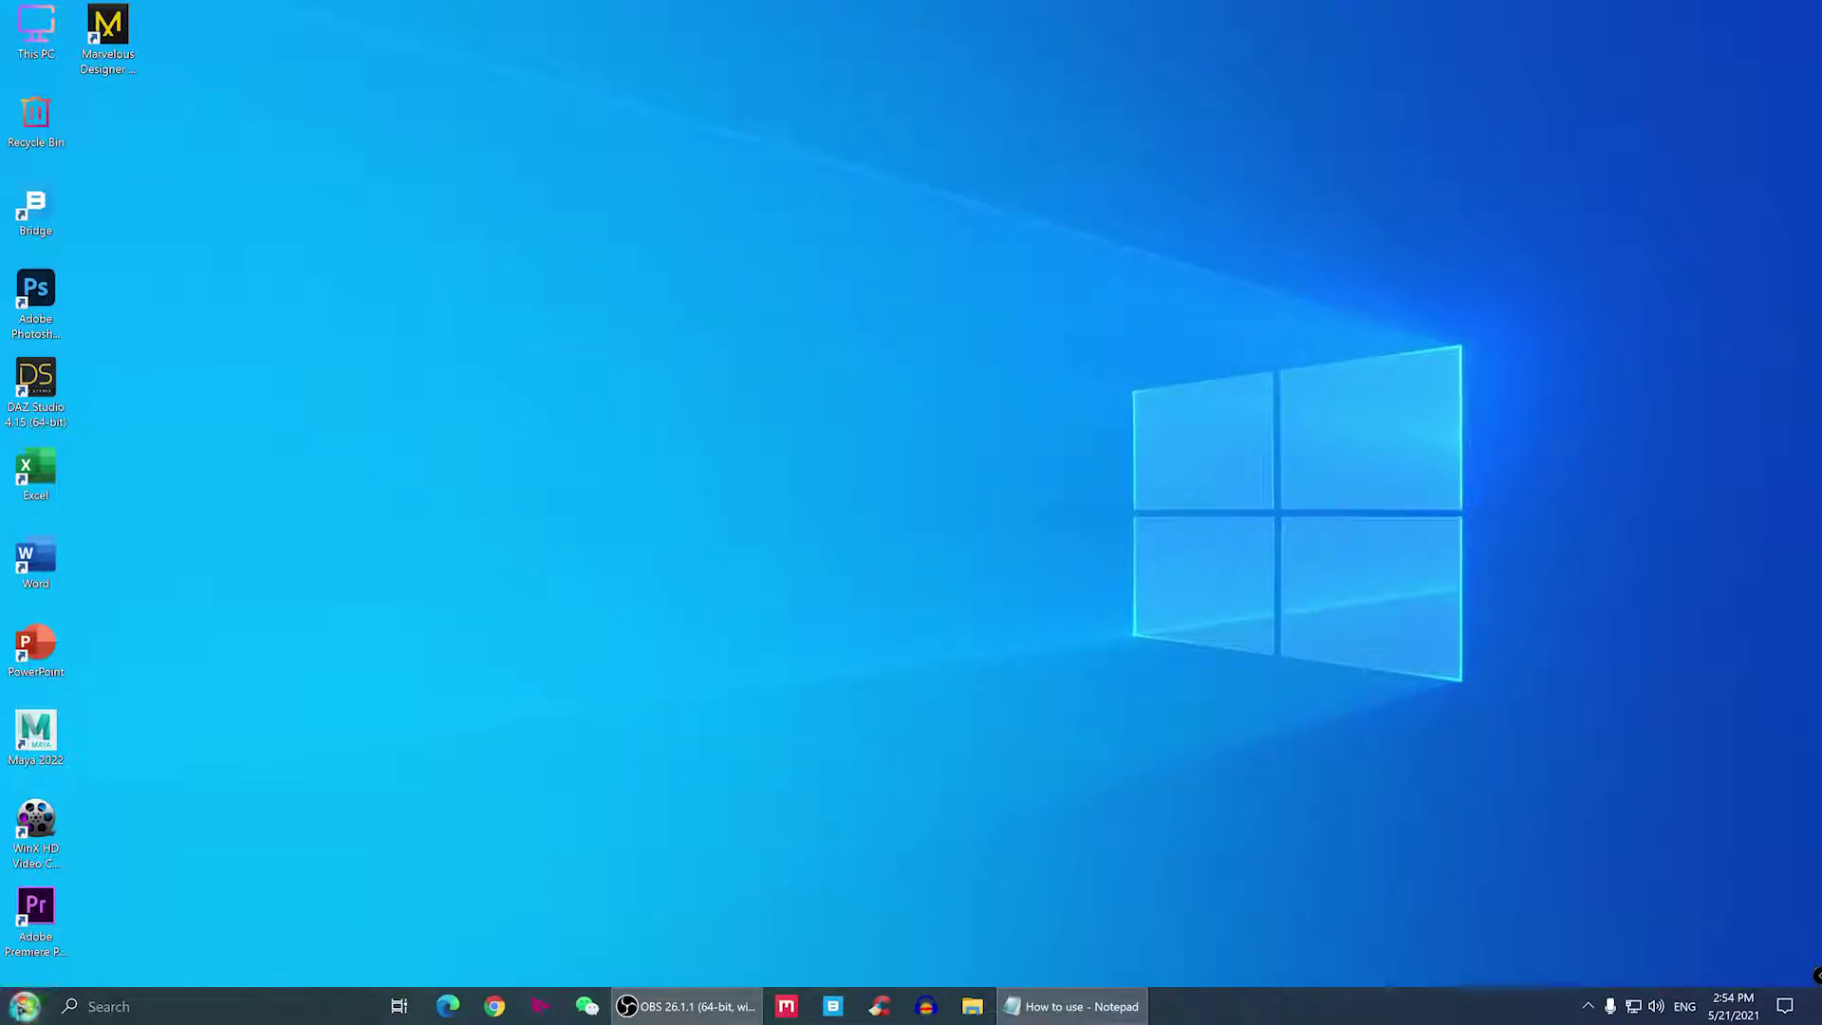
- Open the new StartIsBack Start menu and look through its list of all programs
left_click(26, 1010)
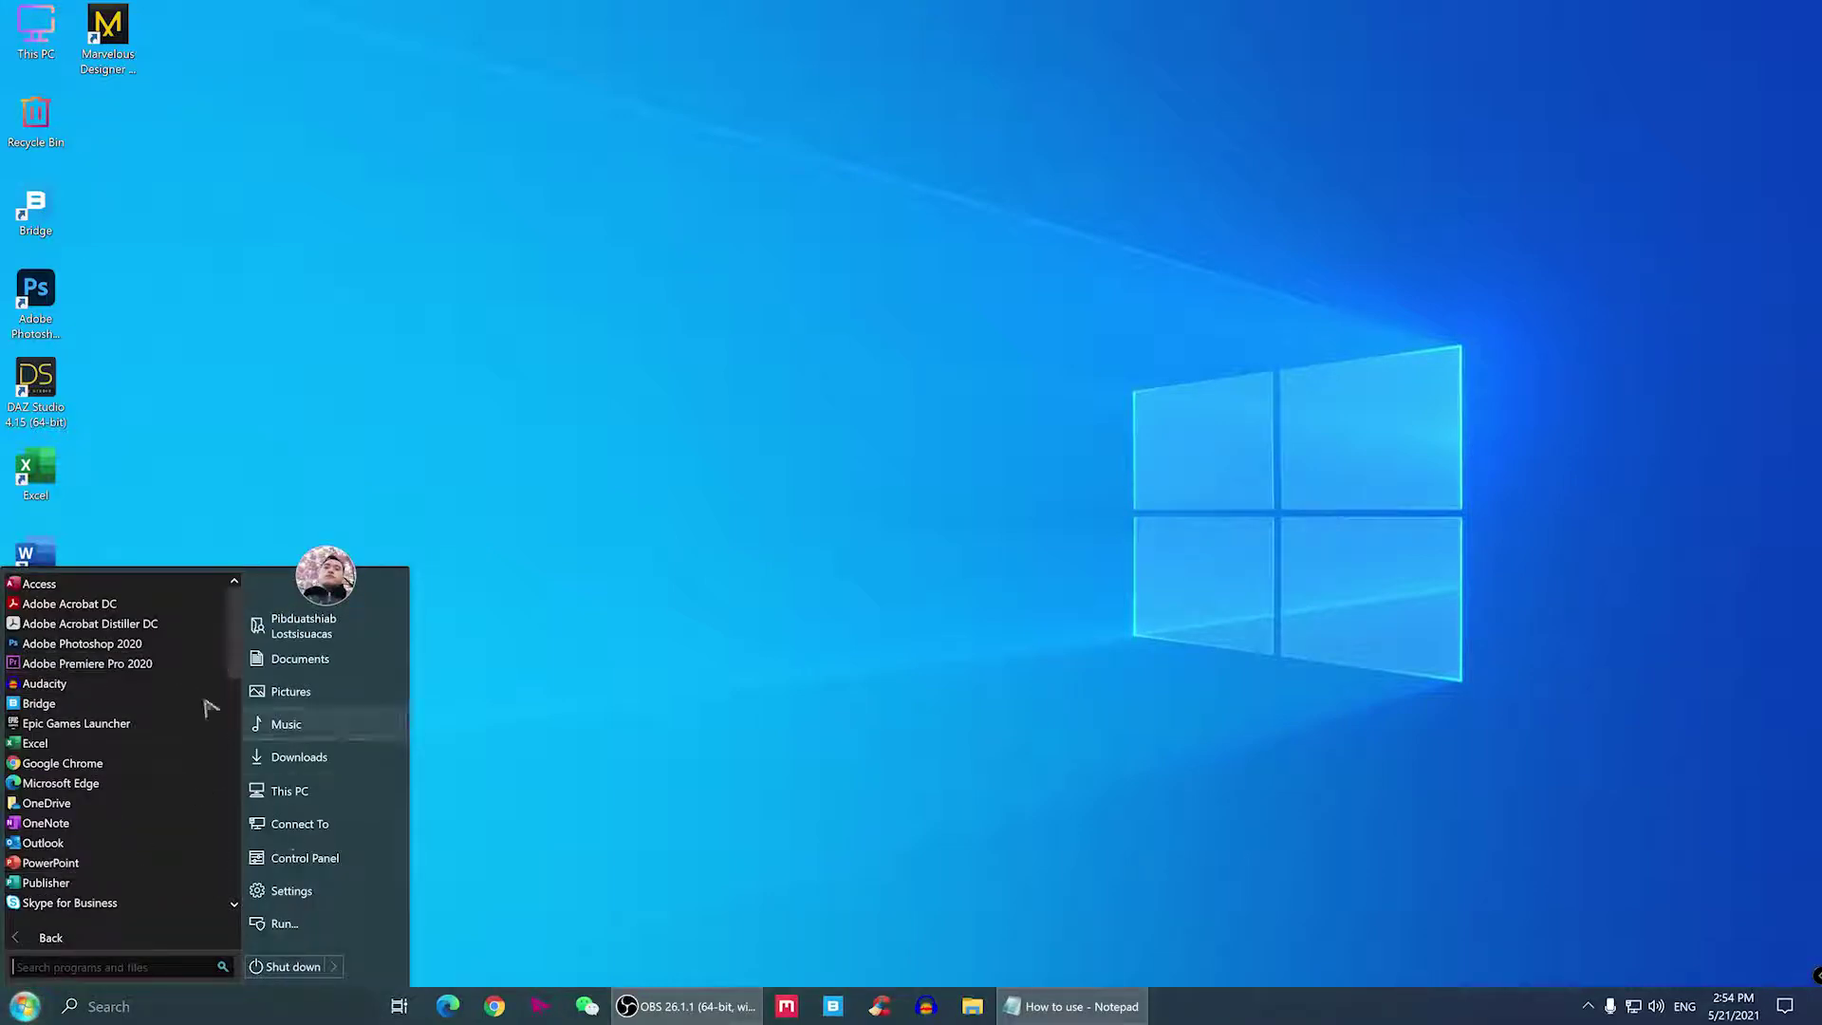
scroll(109, 788, "down", 10)
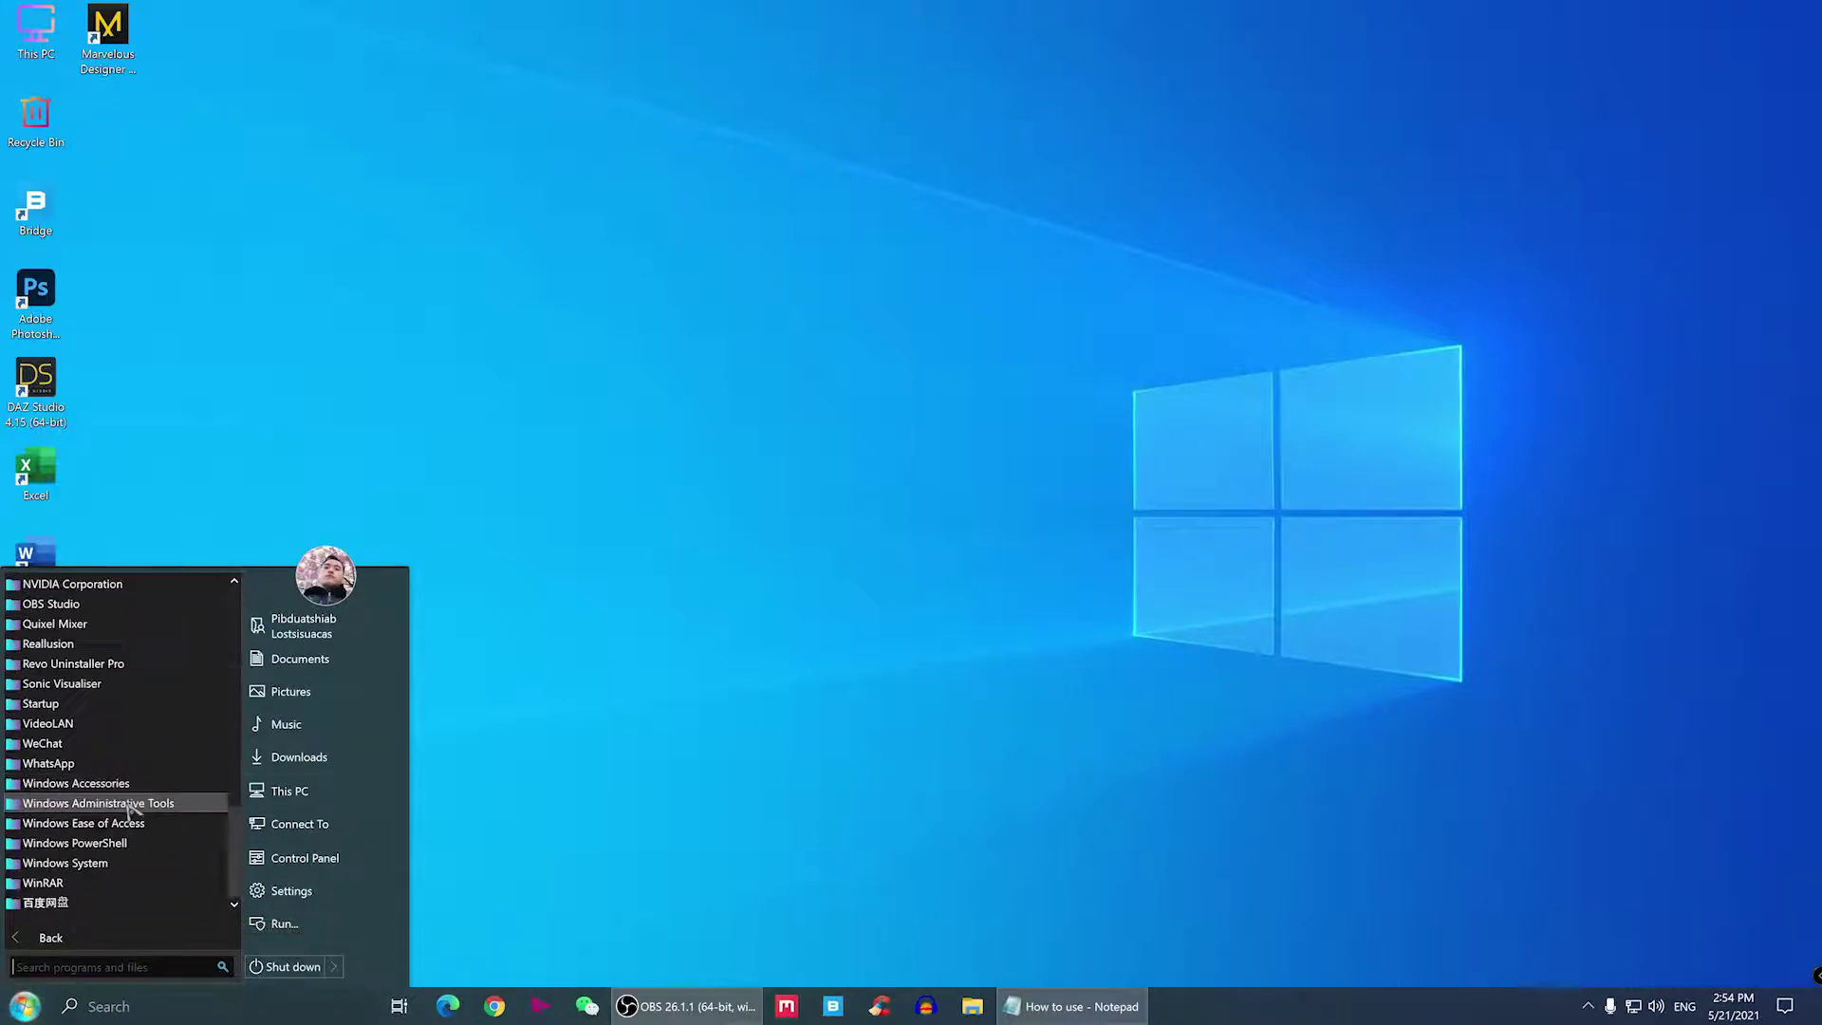
- Look through the Start menu's list of all programs, close the menu and refresh the desktop
scroll(114, 816, "up", 10)
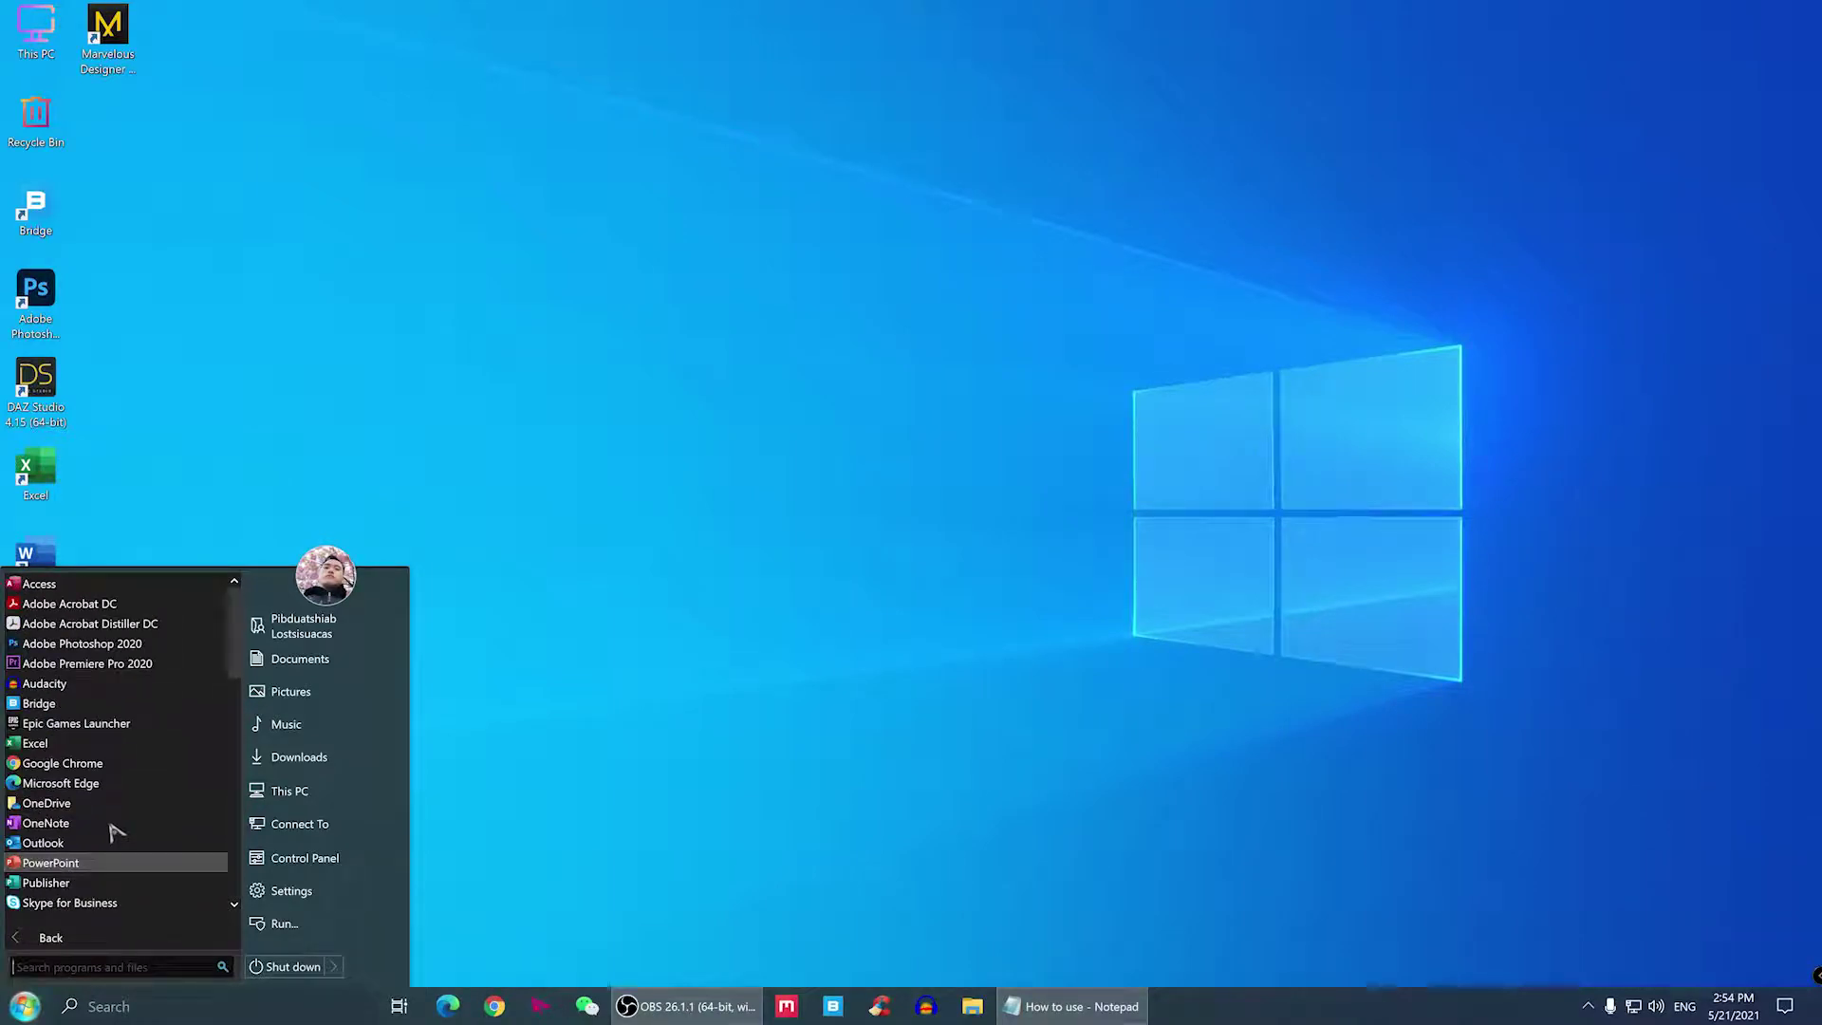
scroll(121, 721, "down", 10)
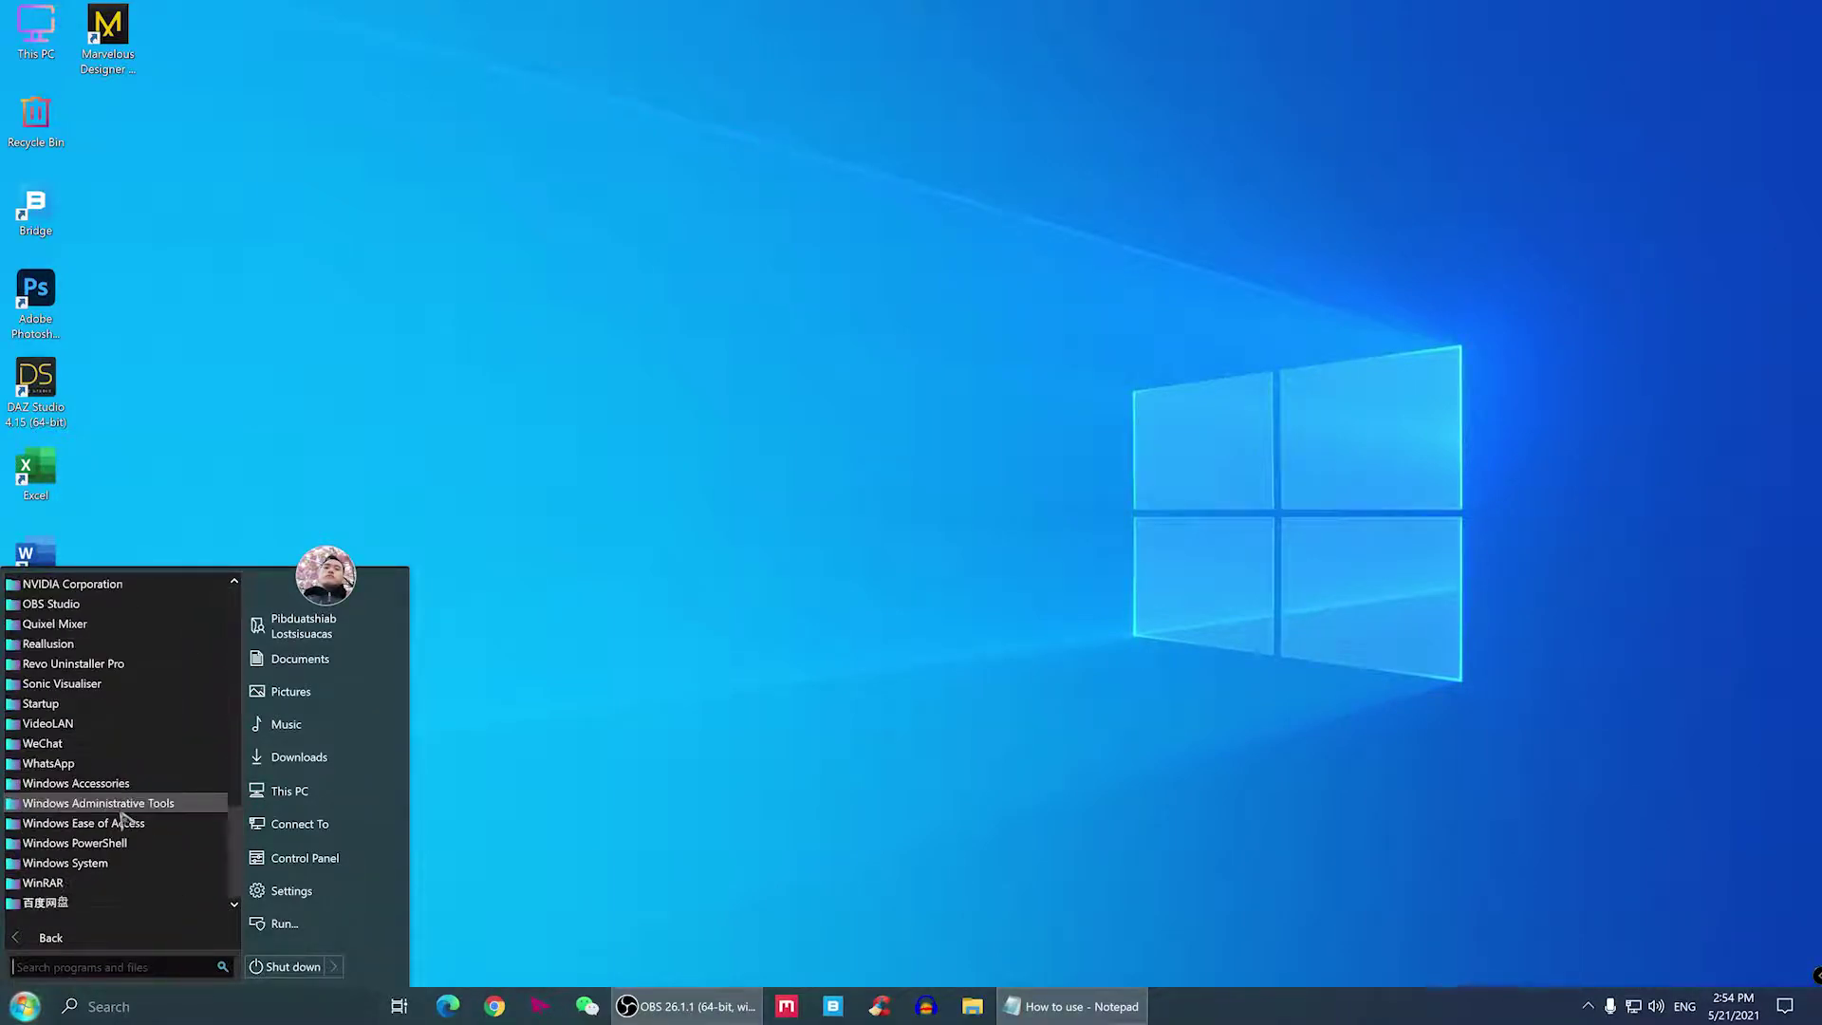
left_click(642, 386)
right_click(639, 375)
left_click(701, 434)
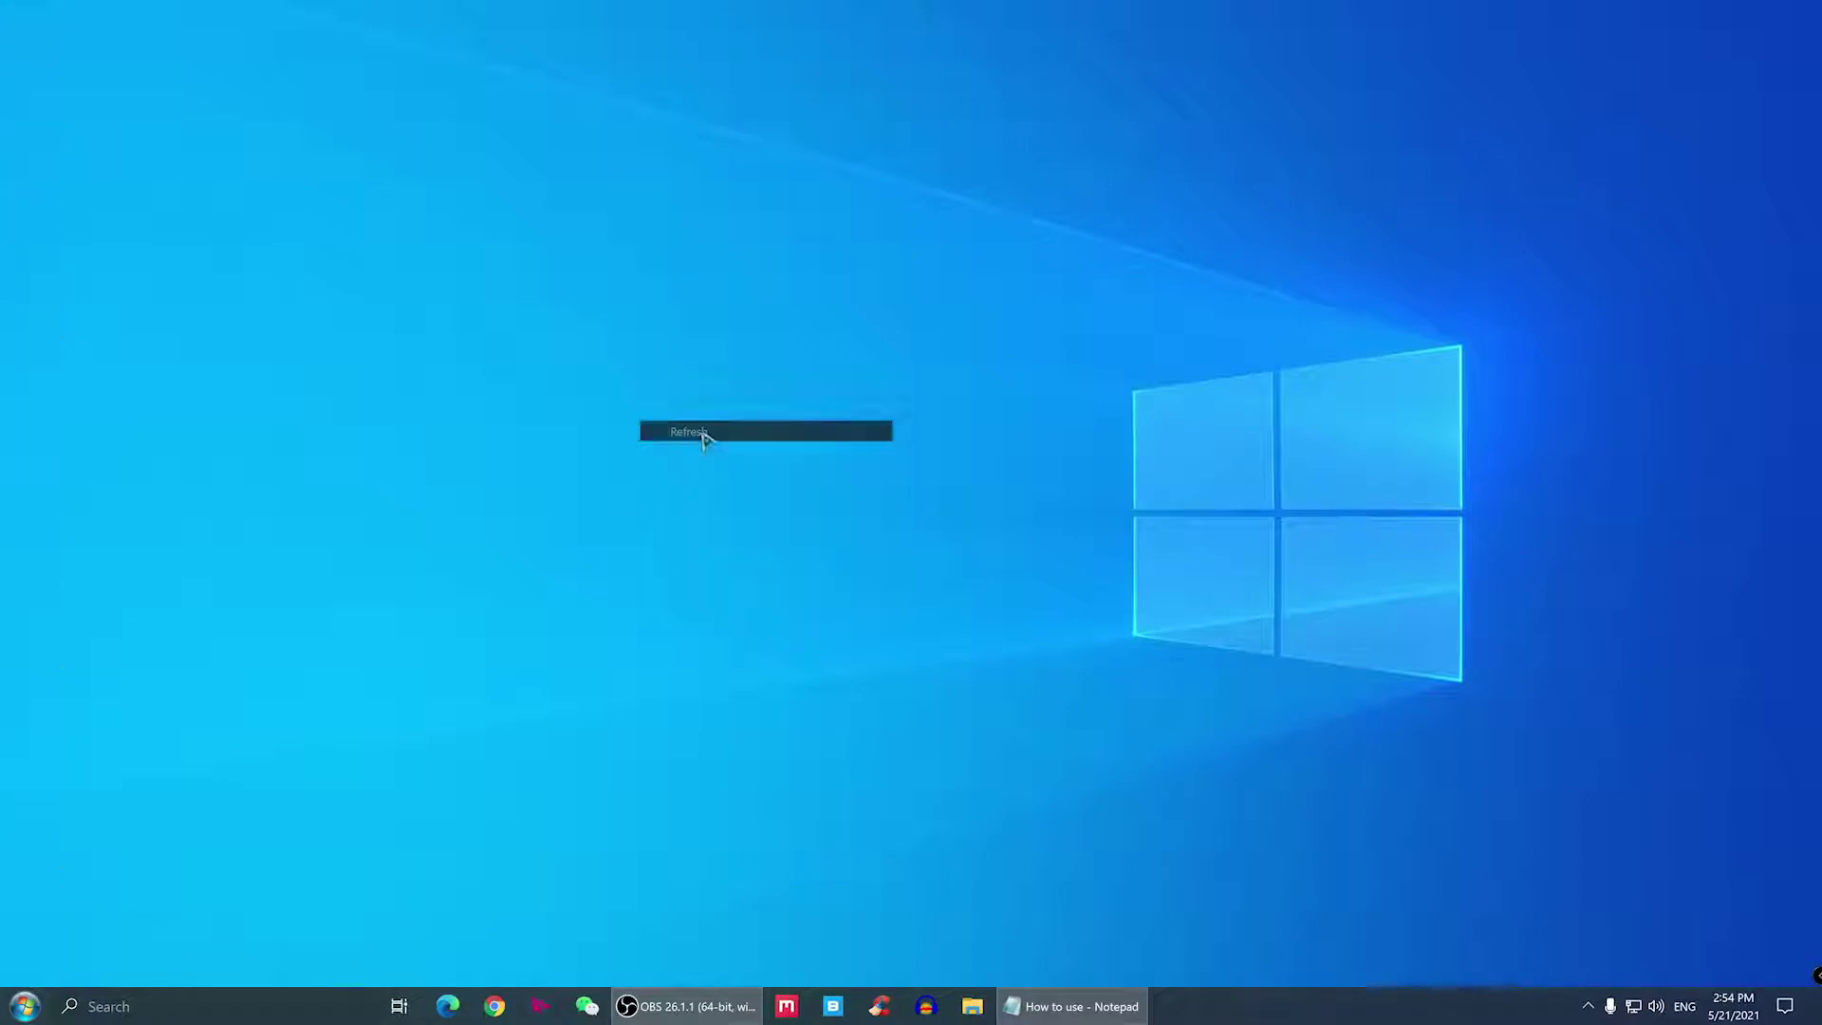
- Set the 6. cyan_magenta__wallpaper_sketch image from The Best Windows 10 Theme 2021 folder as desktop background and refresh the desktop
left_click(974, 1006)
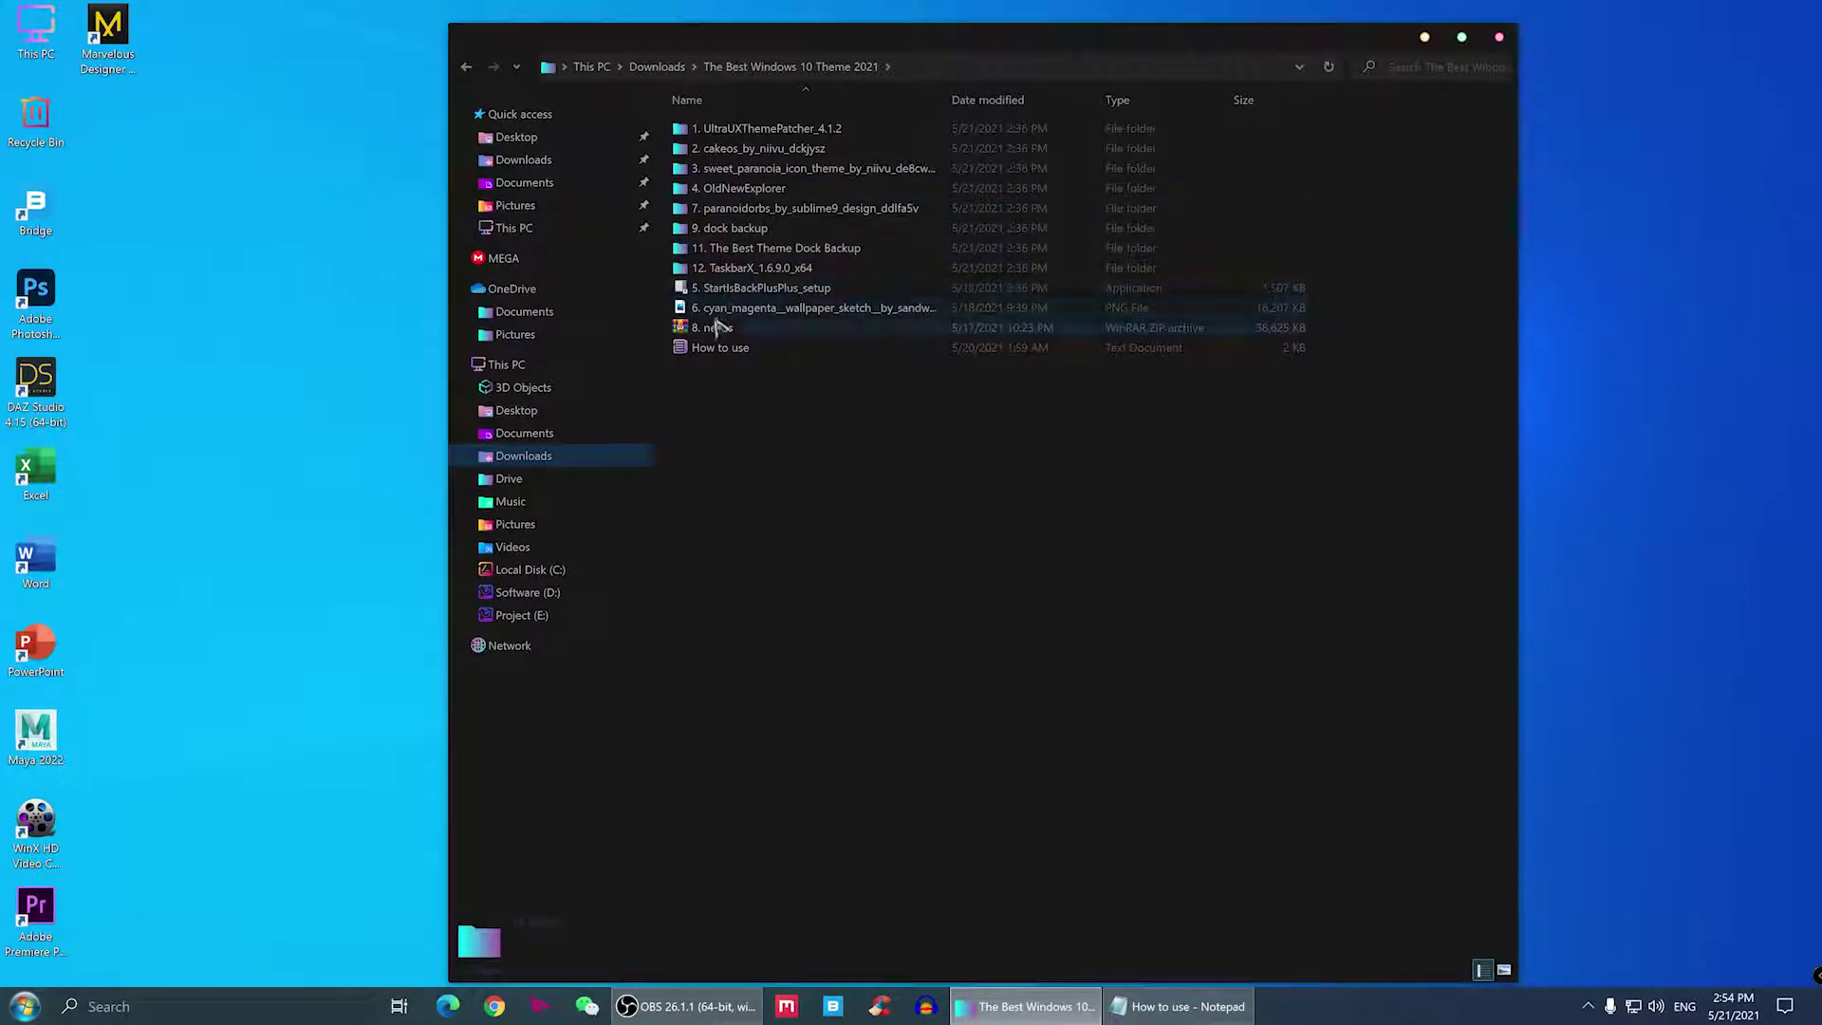
left_click(721, 313)
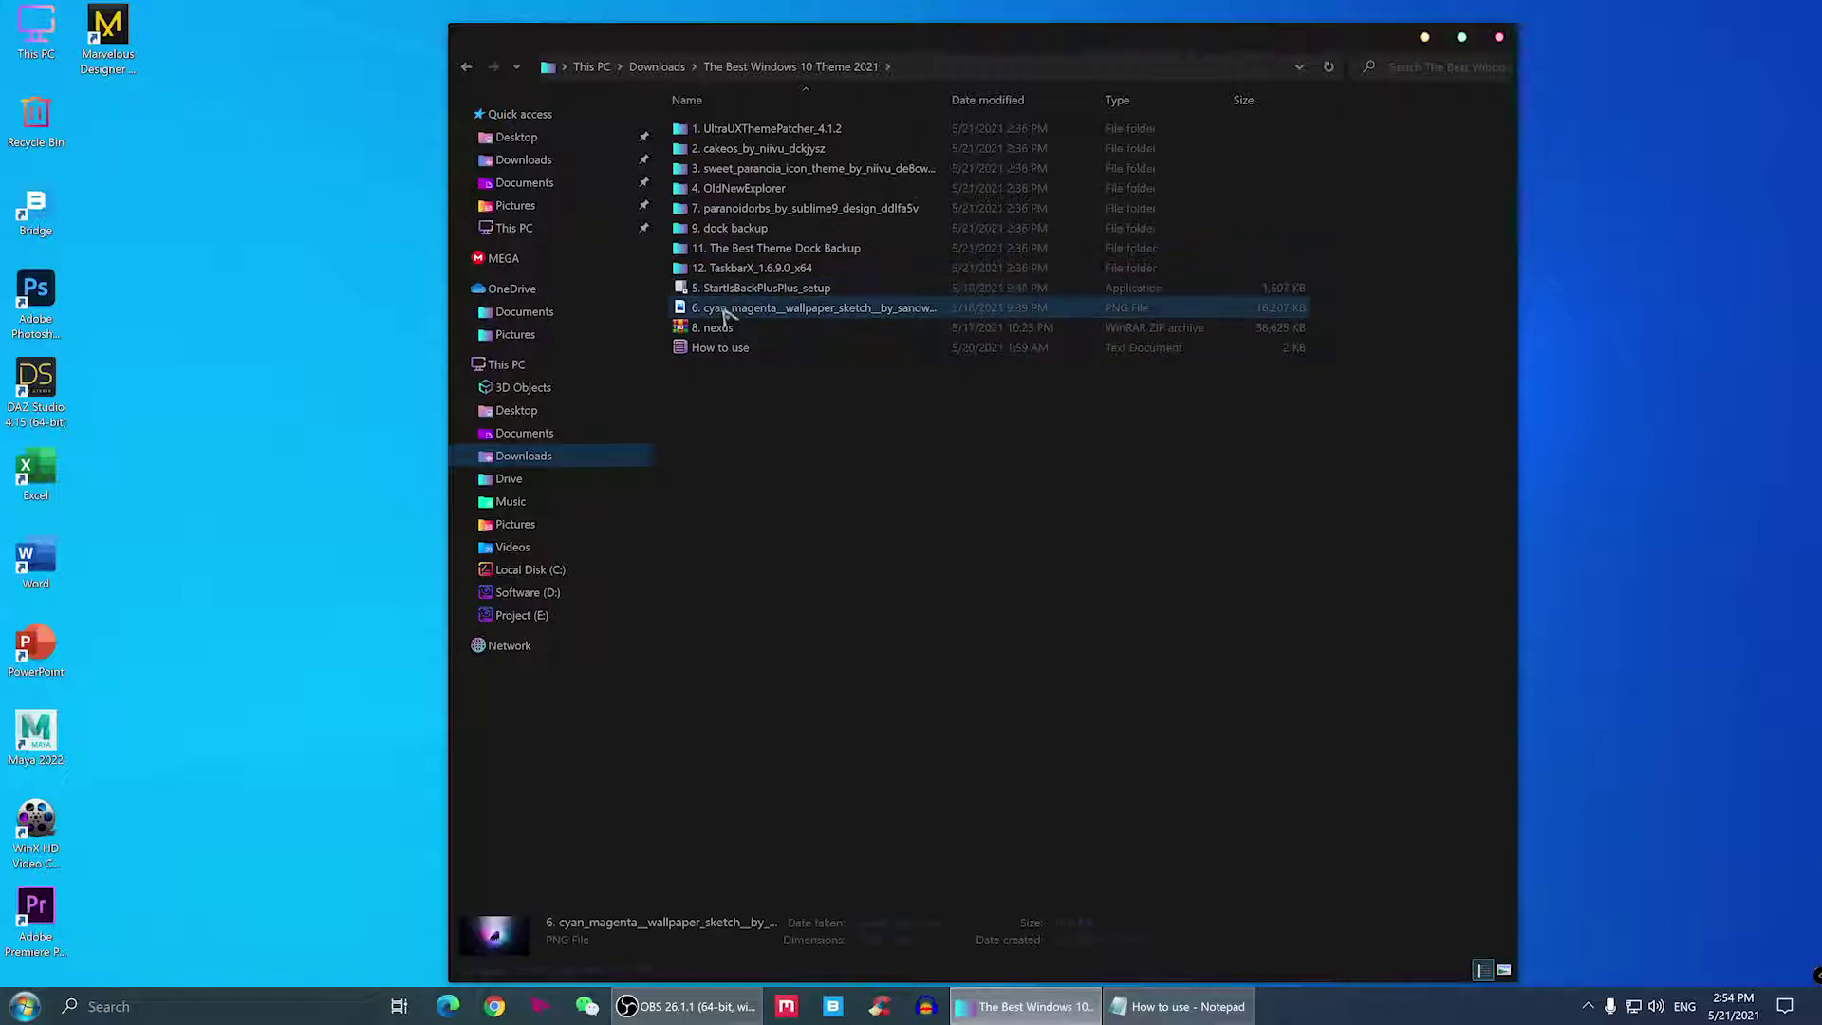
right_click(723, 314)
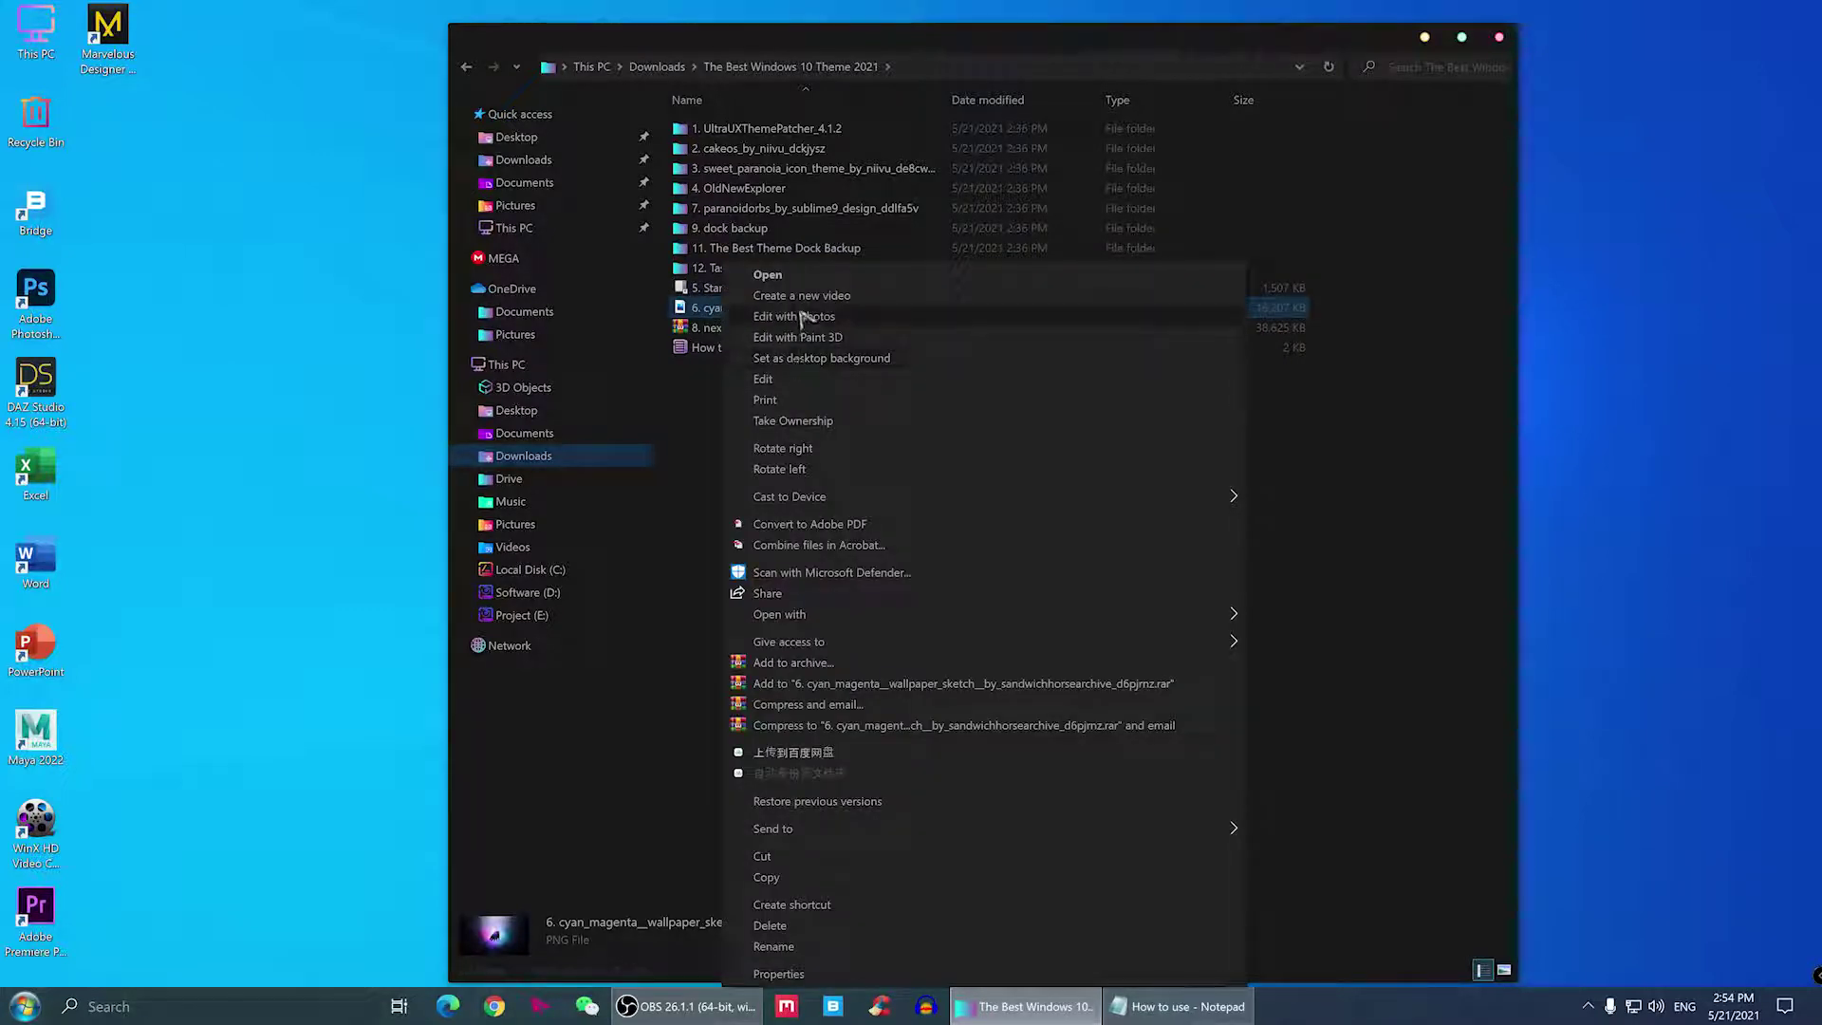
left_click(797, 358)
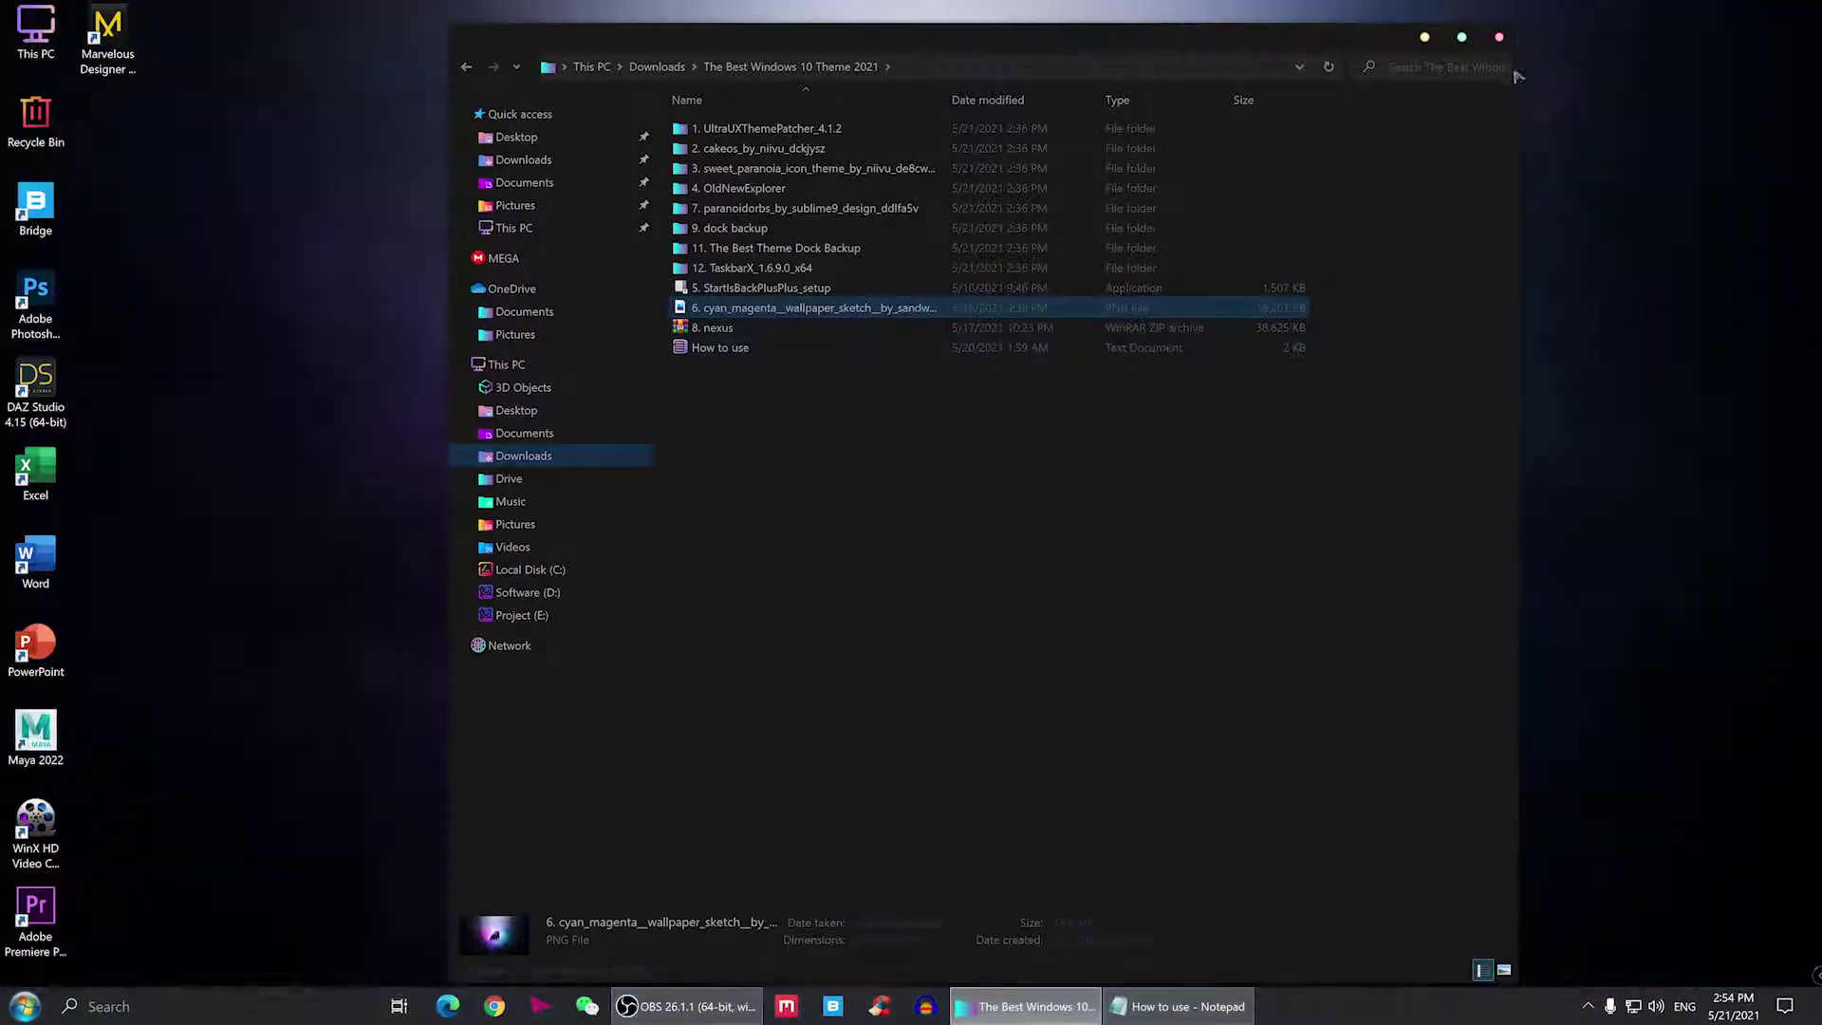
left_click(1423, 38)
right_click(782, 279)
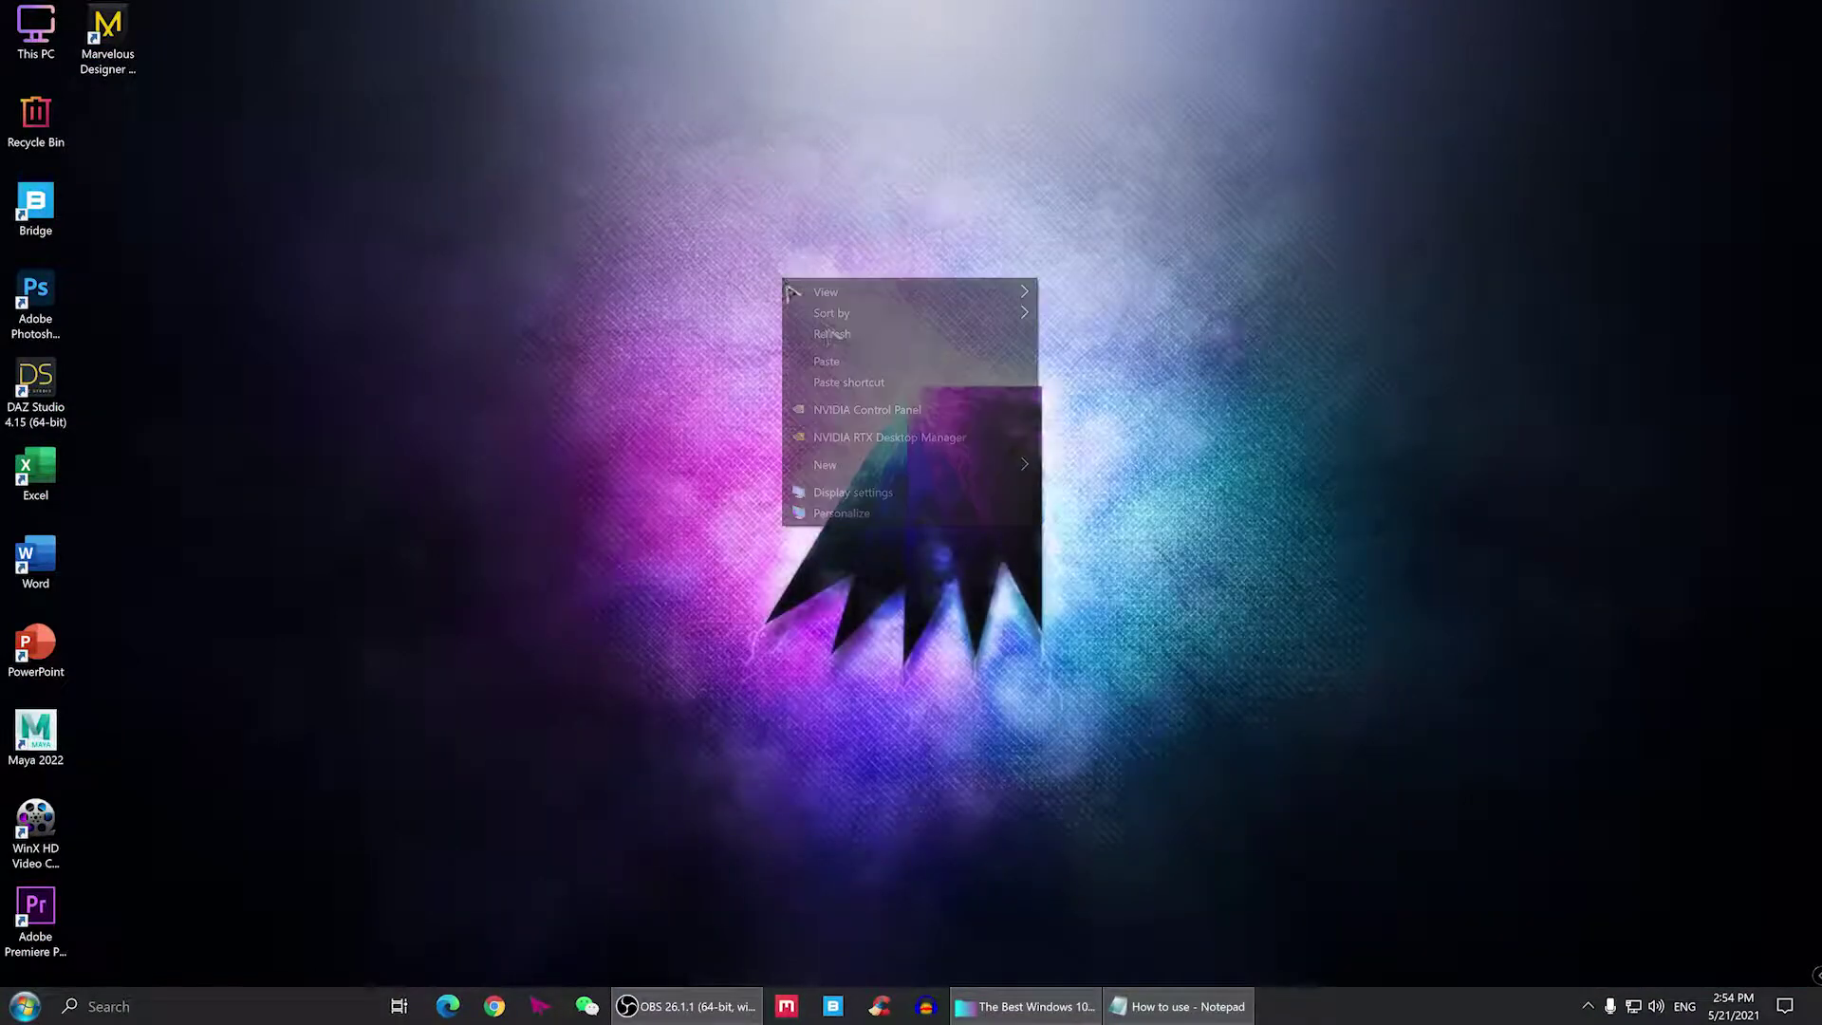
left_click(827, 334)
right_click(784, 284)
left_click(828, 336)
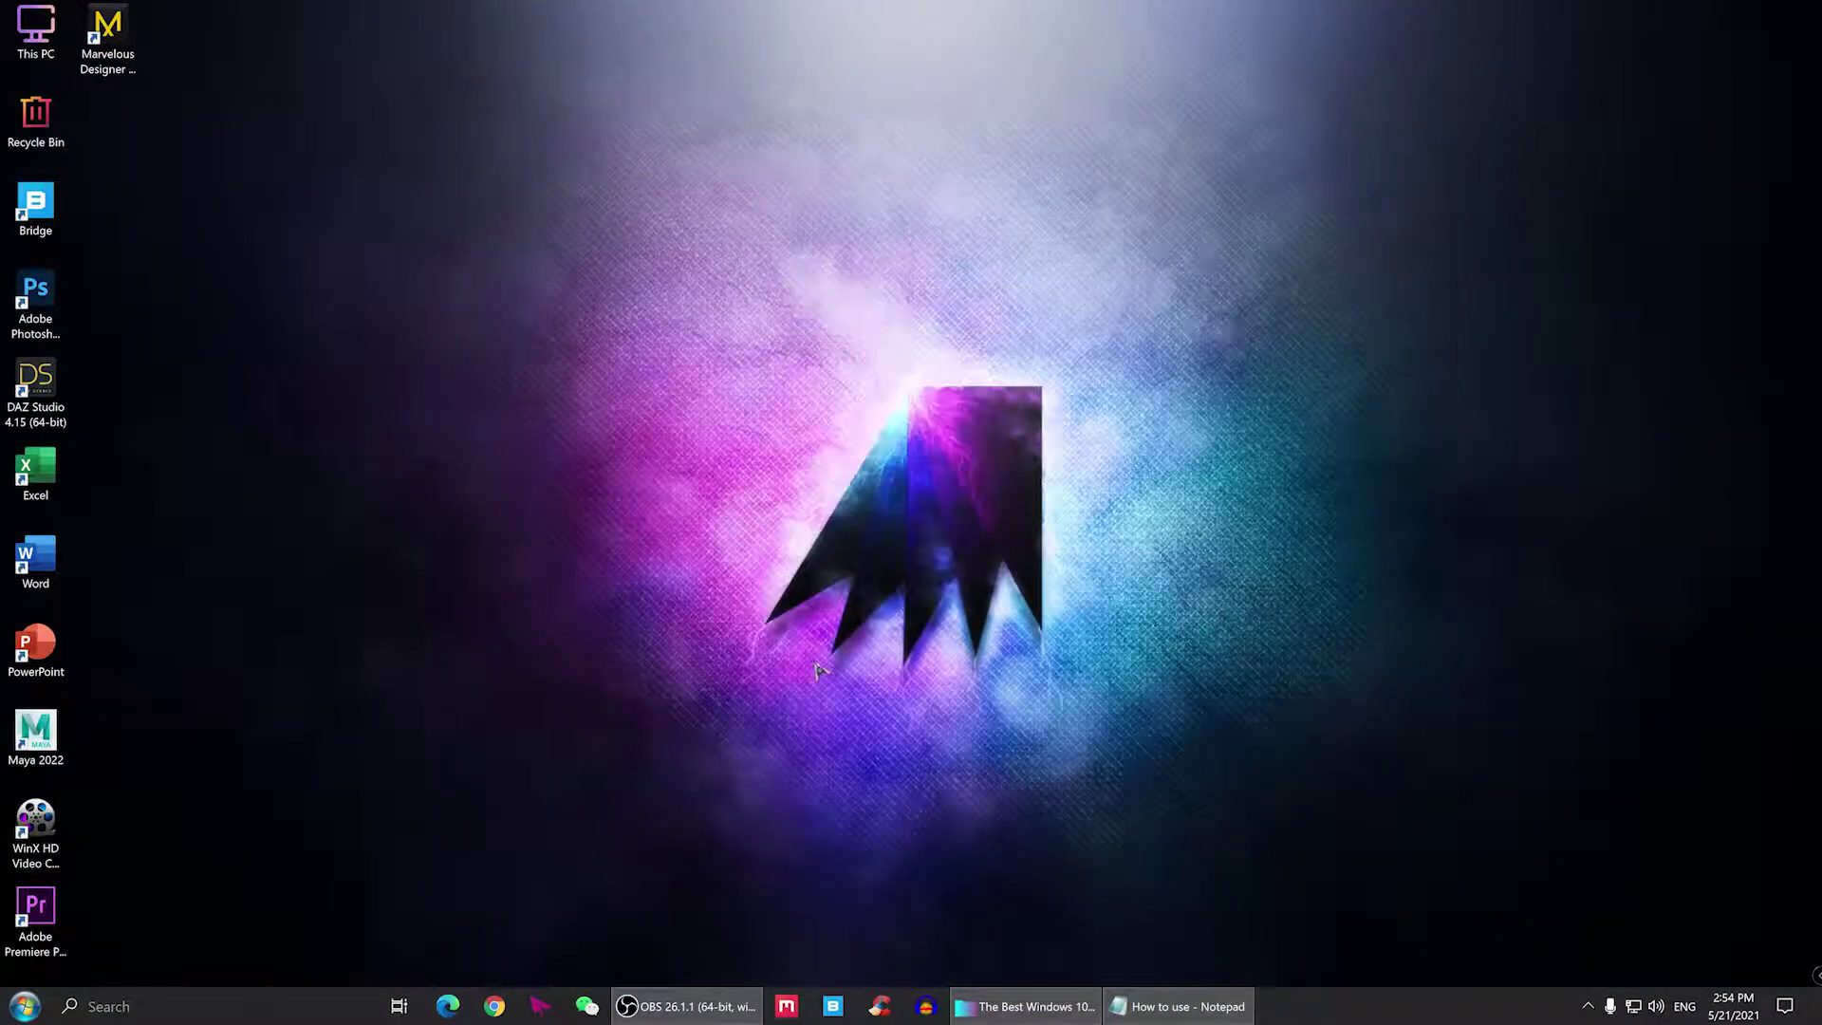
- Open the 7. paranoidorbs_by_sublime9_design_ddlfa5v folder, look over its Start button images and refresh the desktop
key("alt+Tab")
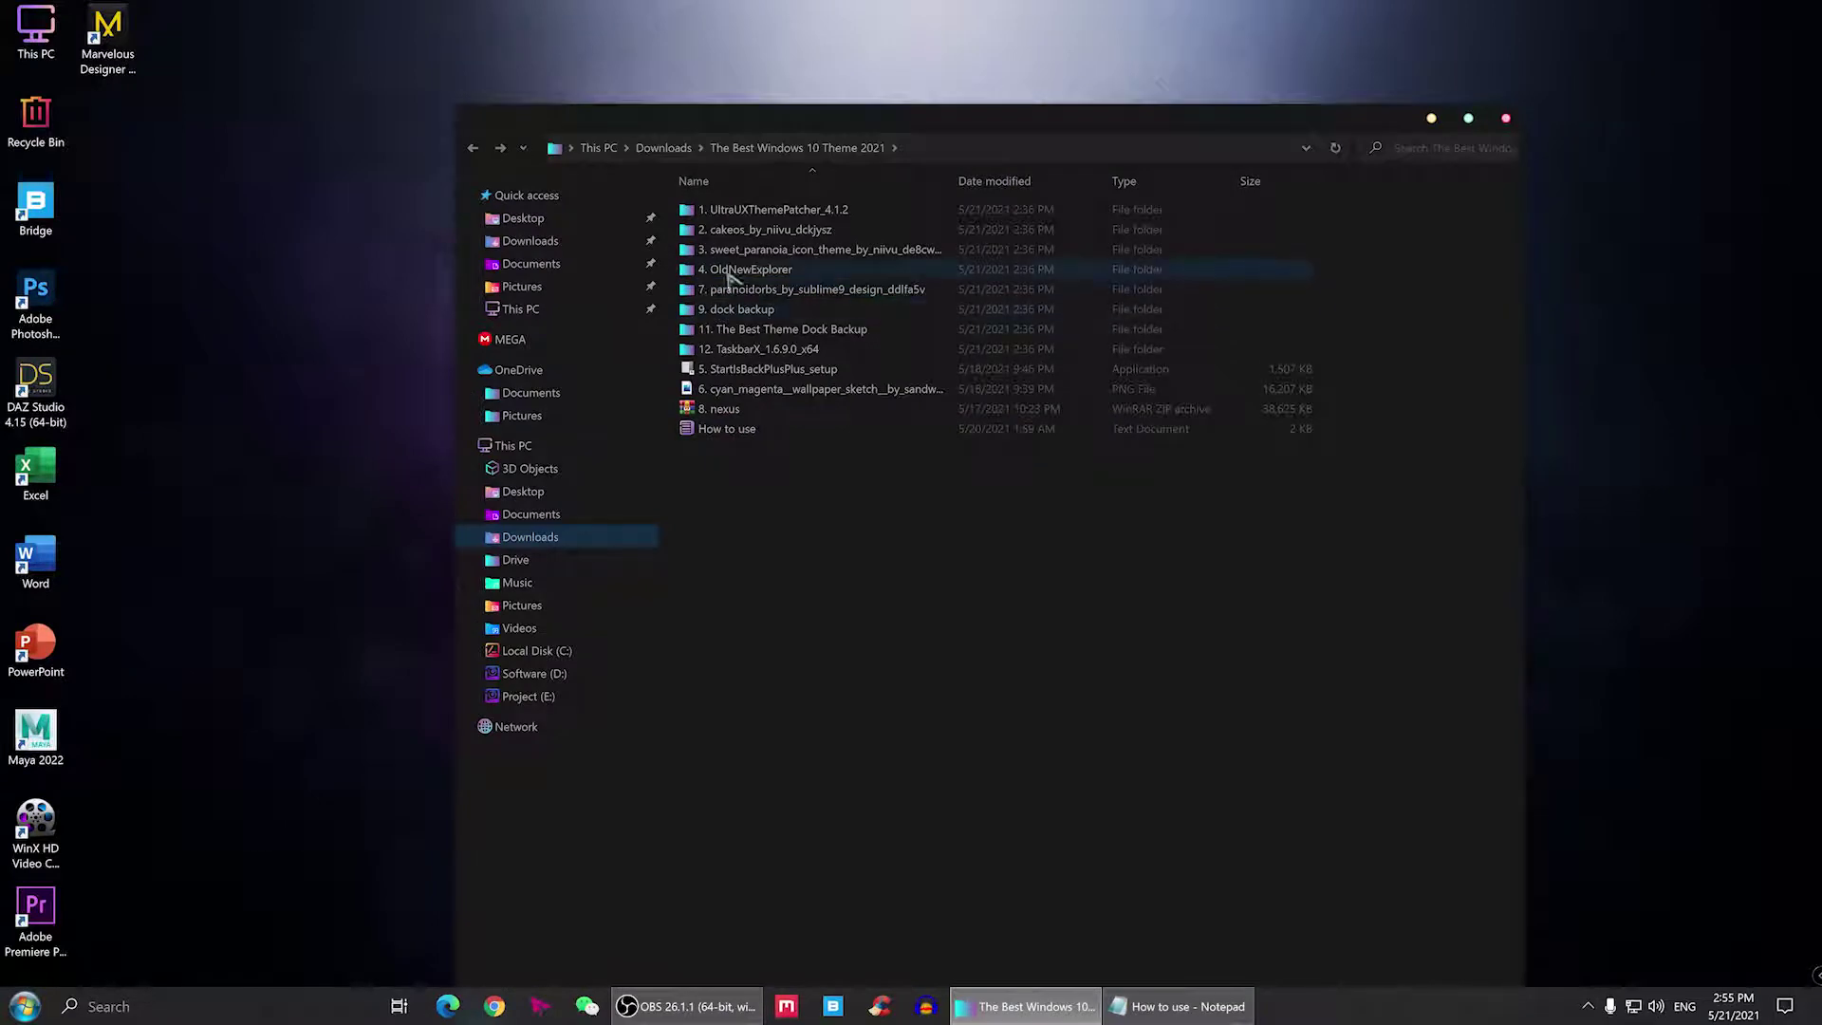
double_click(757, 290)
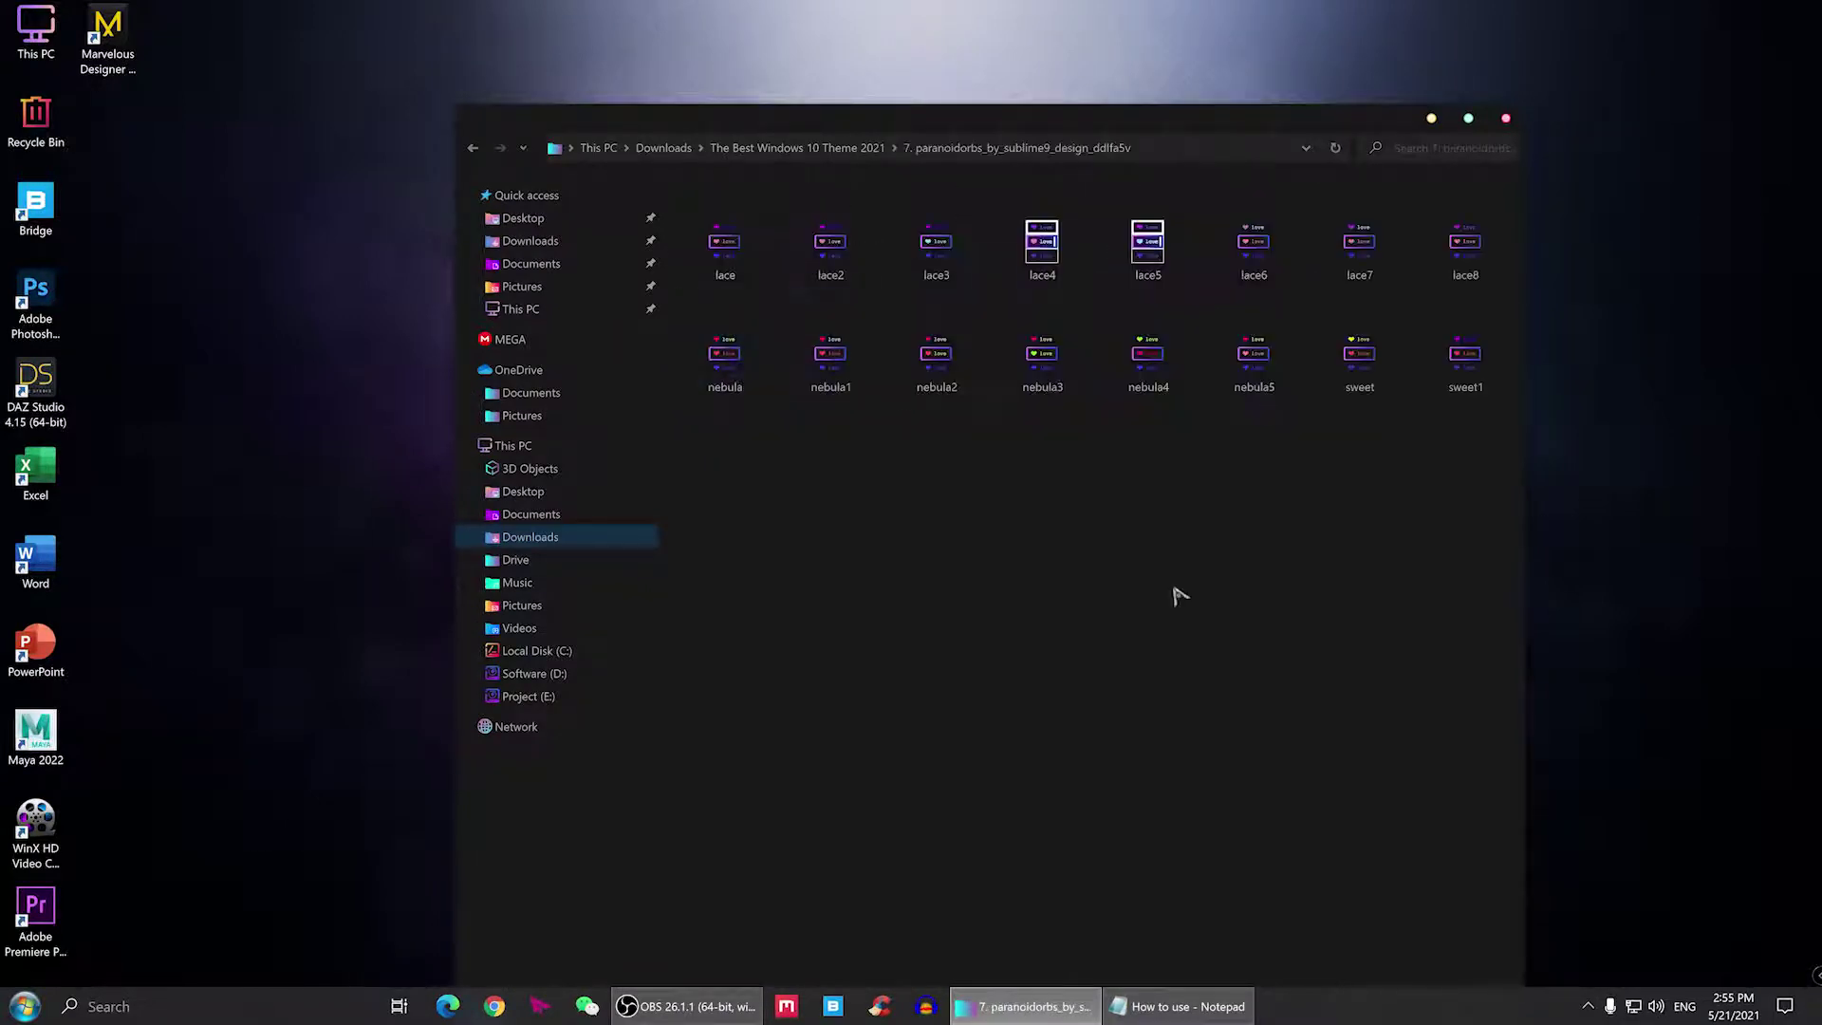
left_click_drag(1459, 516, 688, 189)
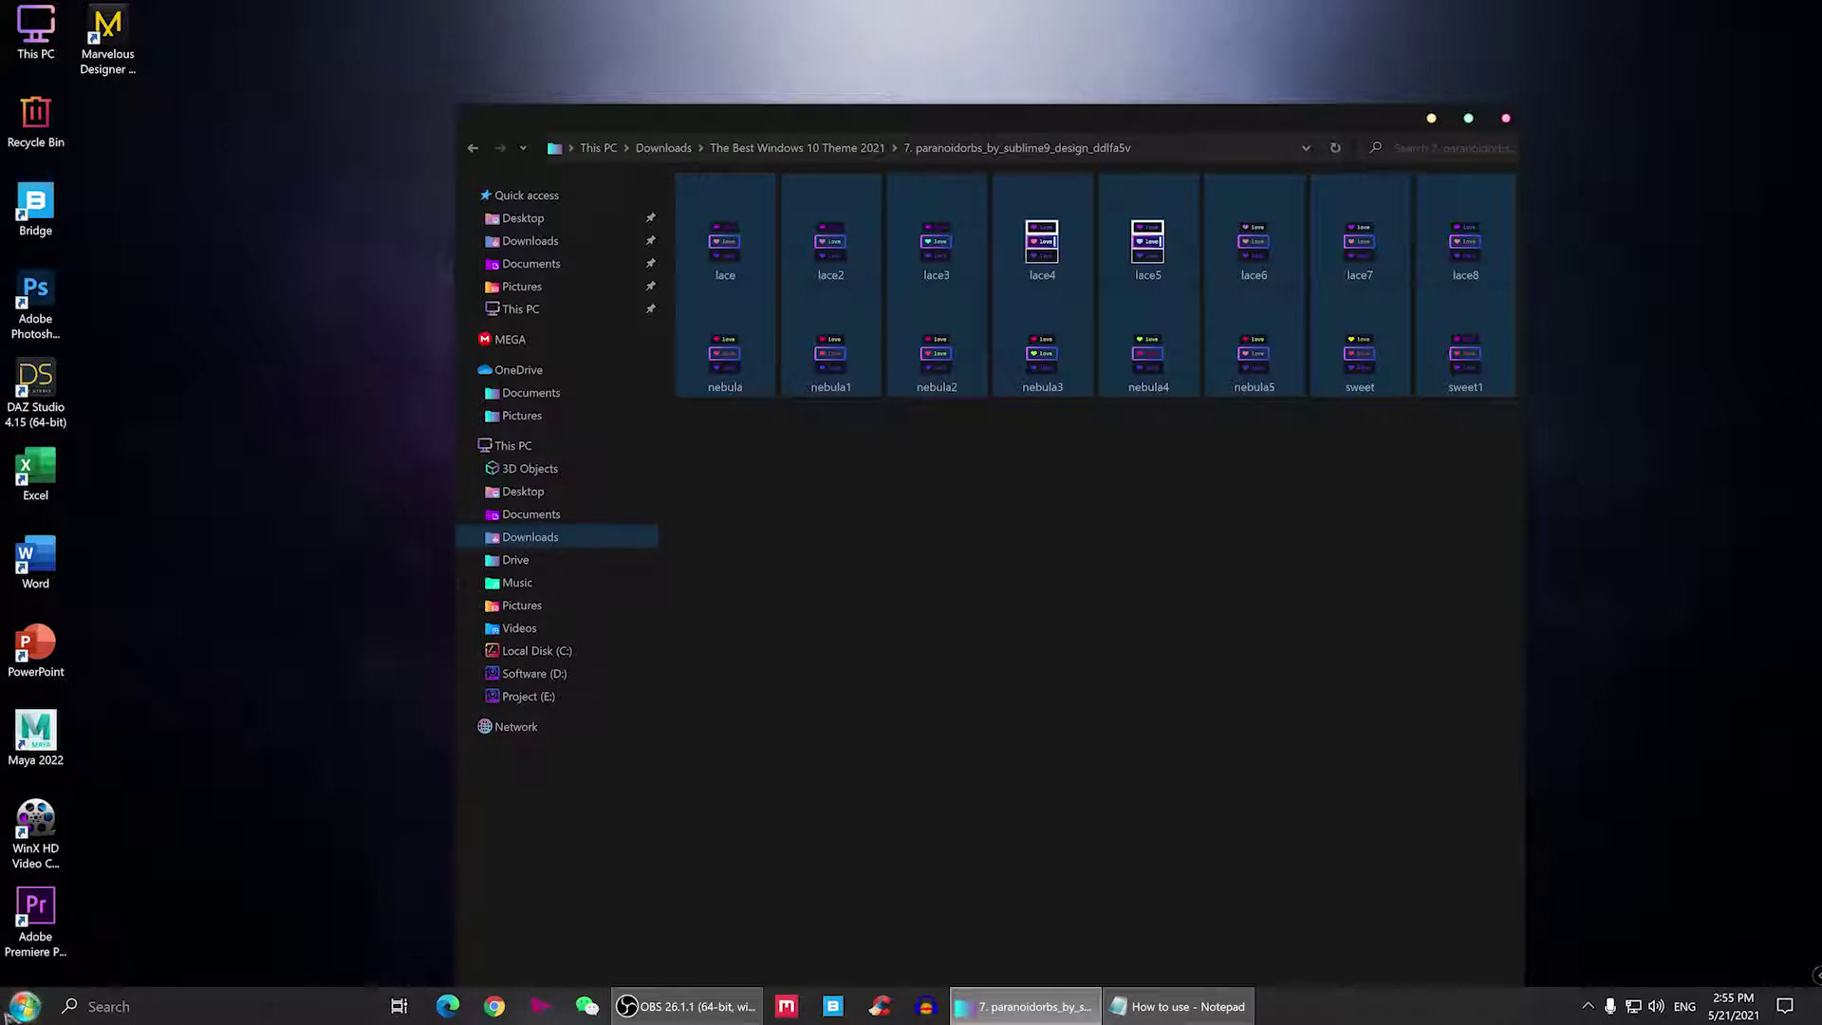
left_click(764, 511)
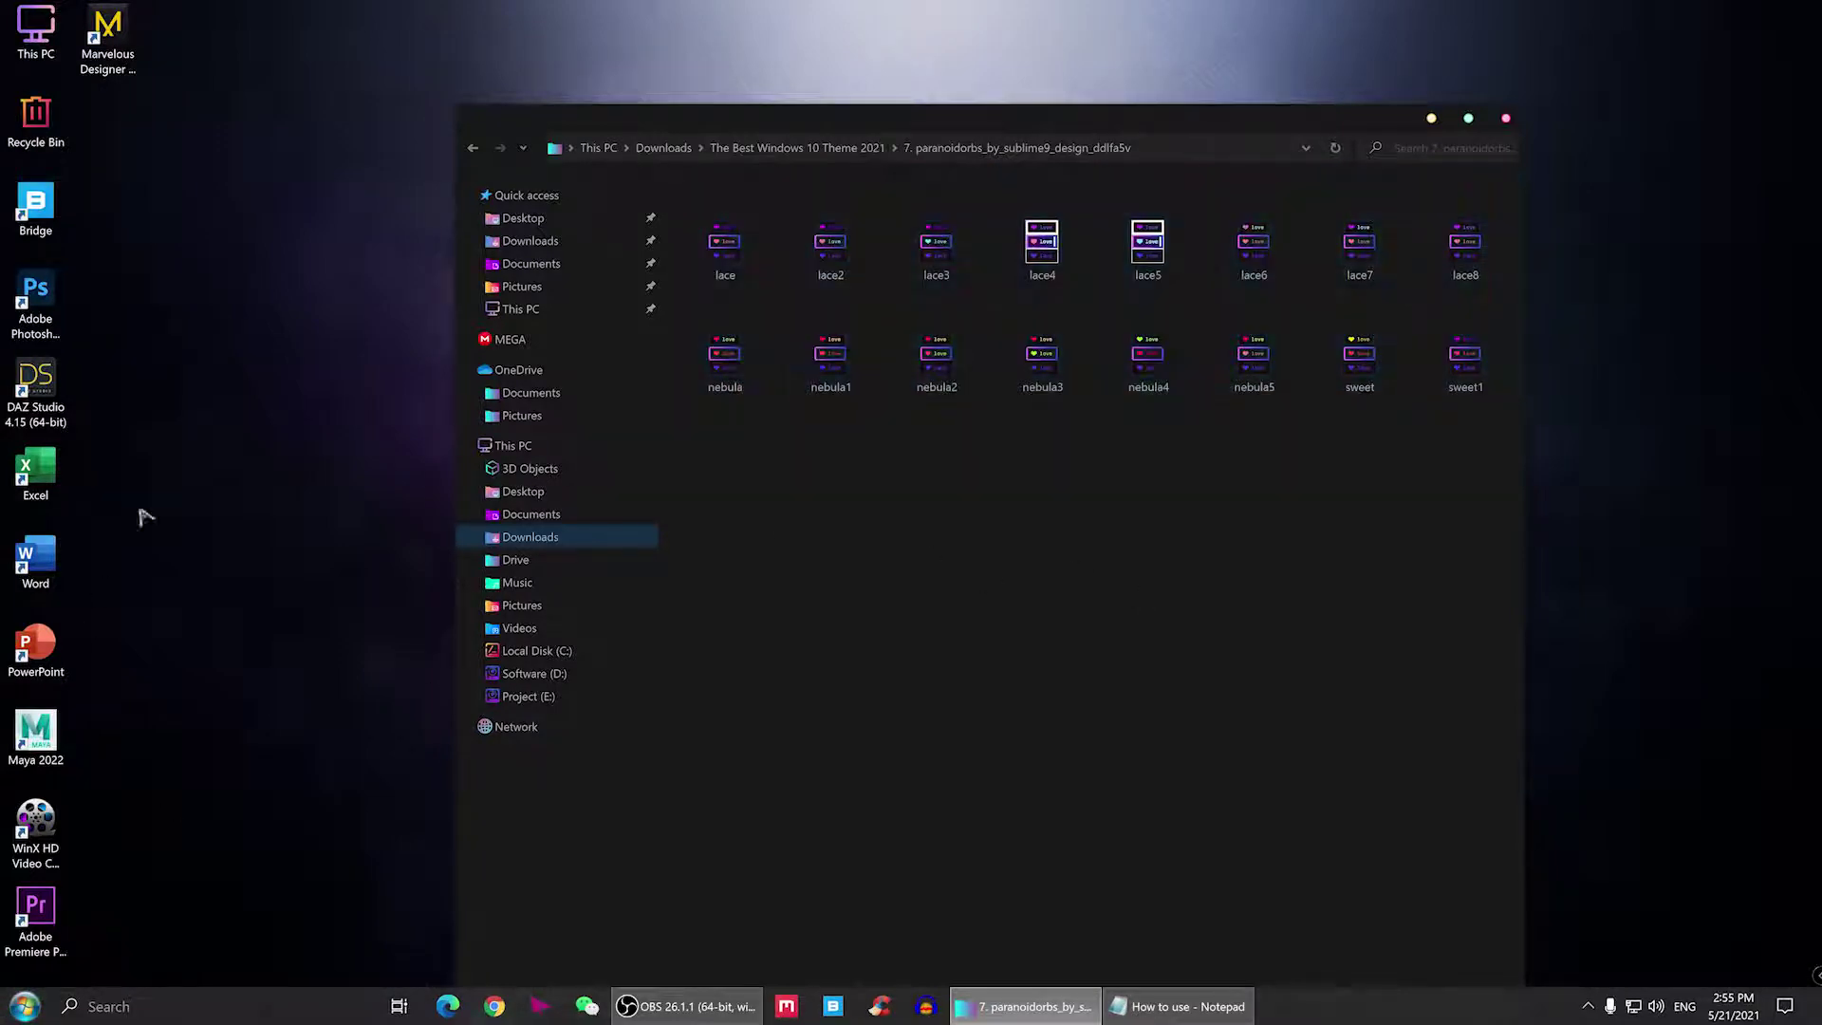
right_click(183, 367)
left_click(227, 419)
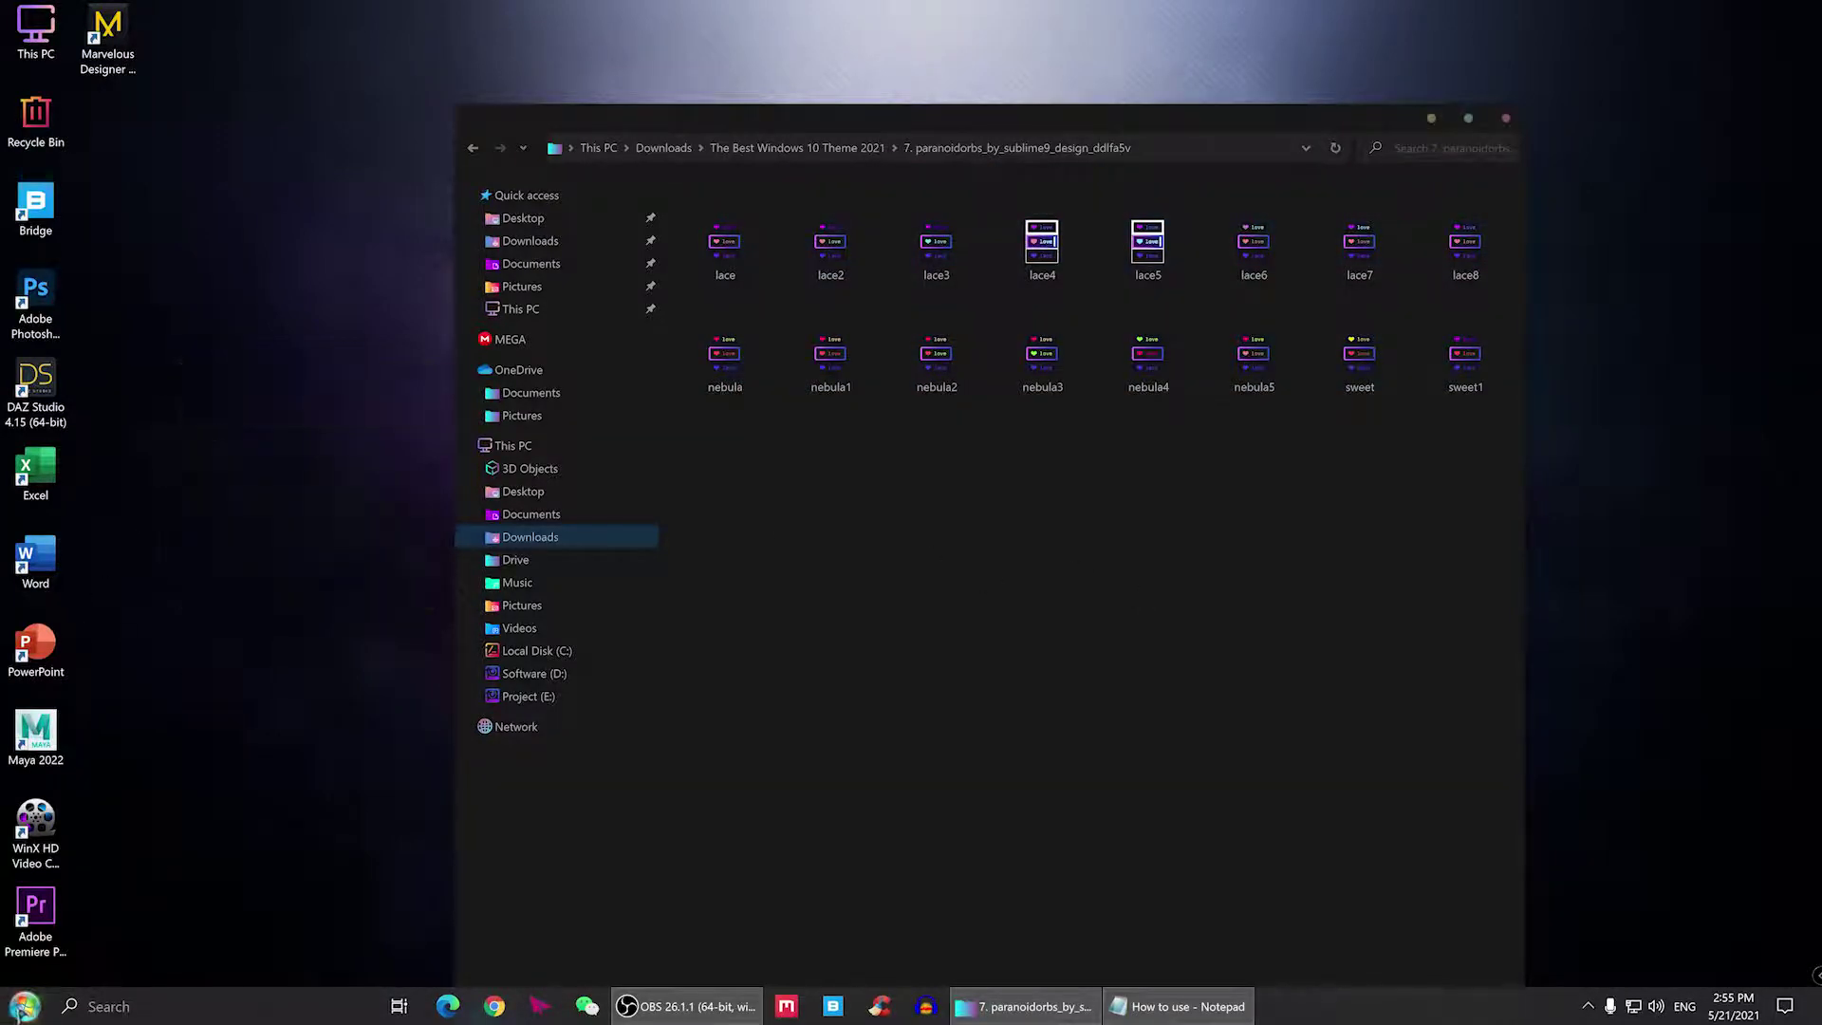
- Open the StartIsBack configuration from the Start menu's properties, set the number of recent programs to display to 0 and apply it
left_click(24, 1005)
left_click(23, 1006)
left_click(24, 1006)
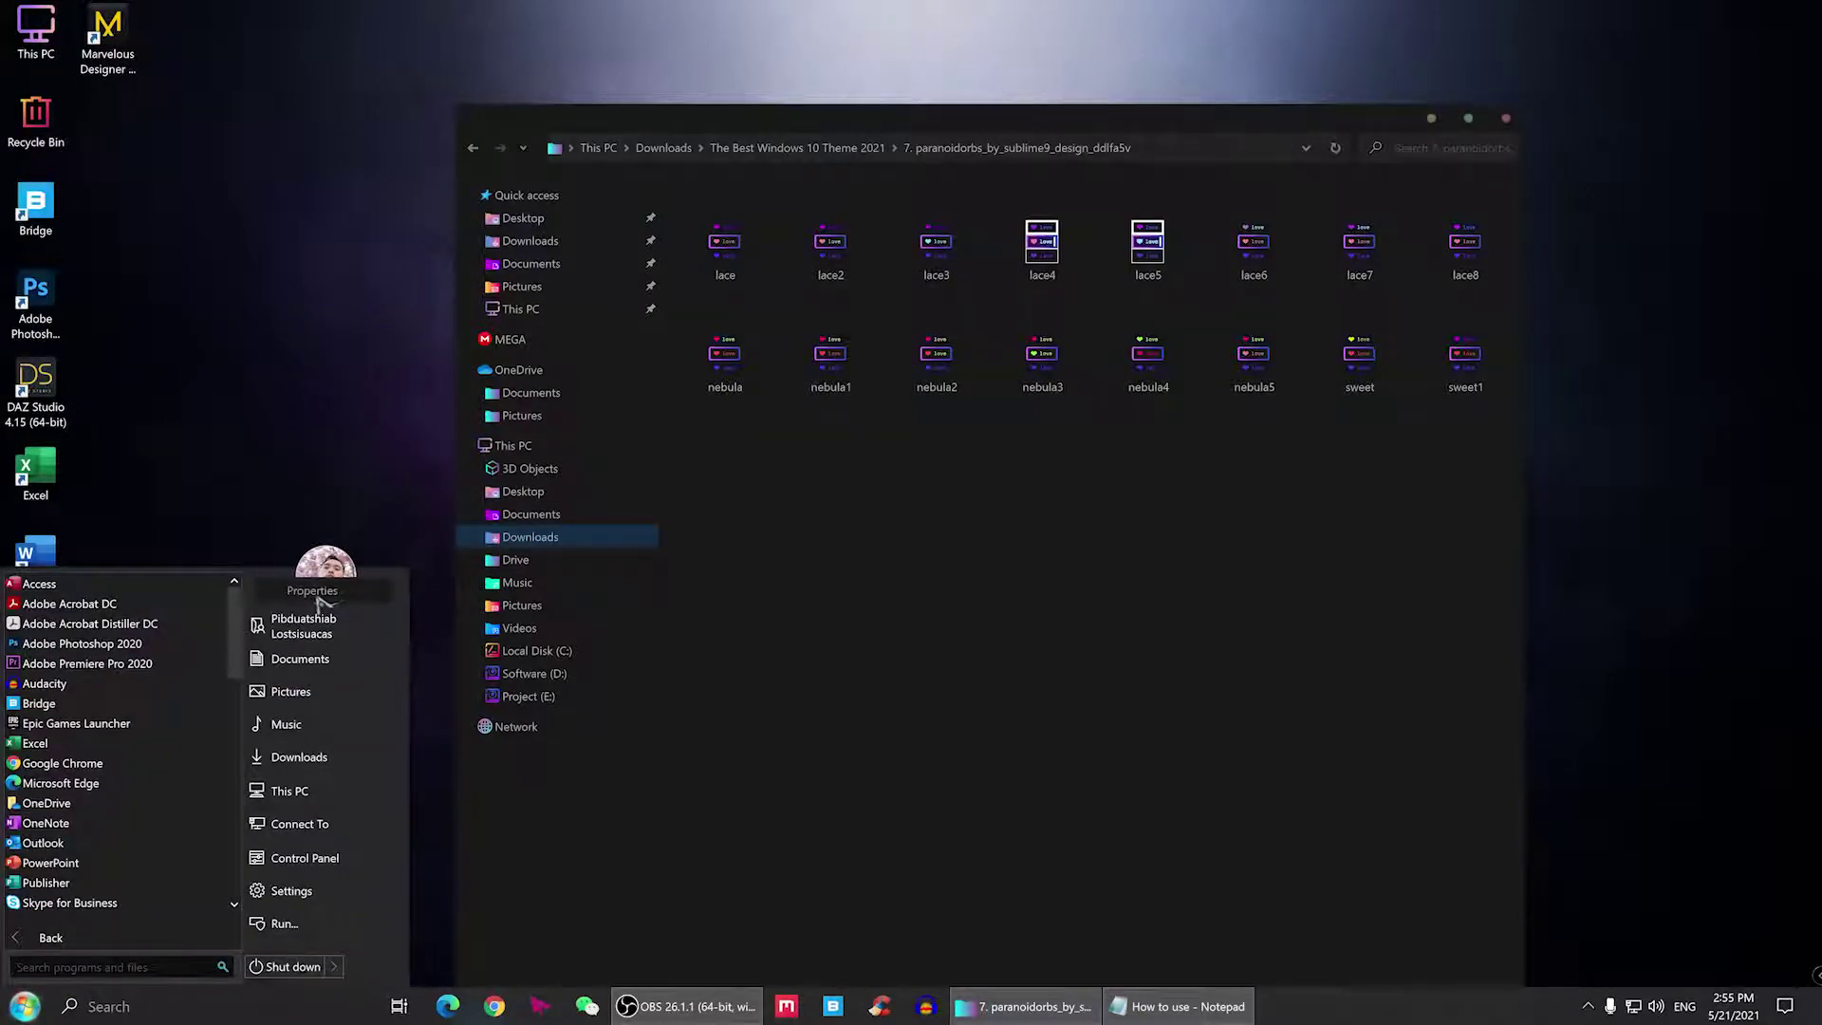
left_click(323, 596)
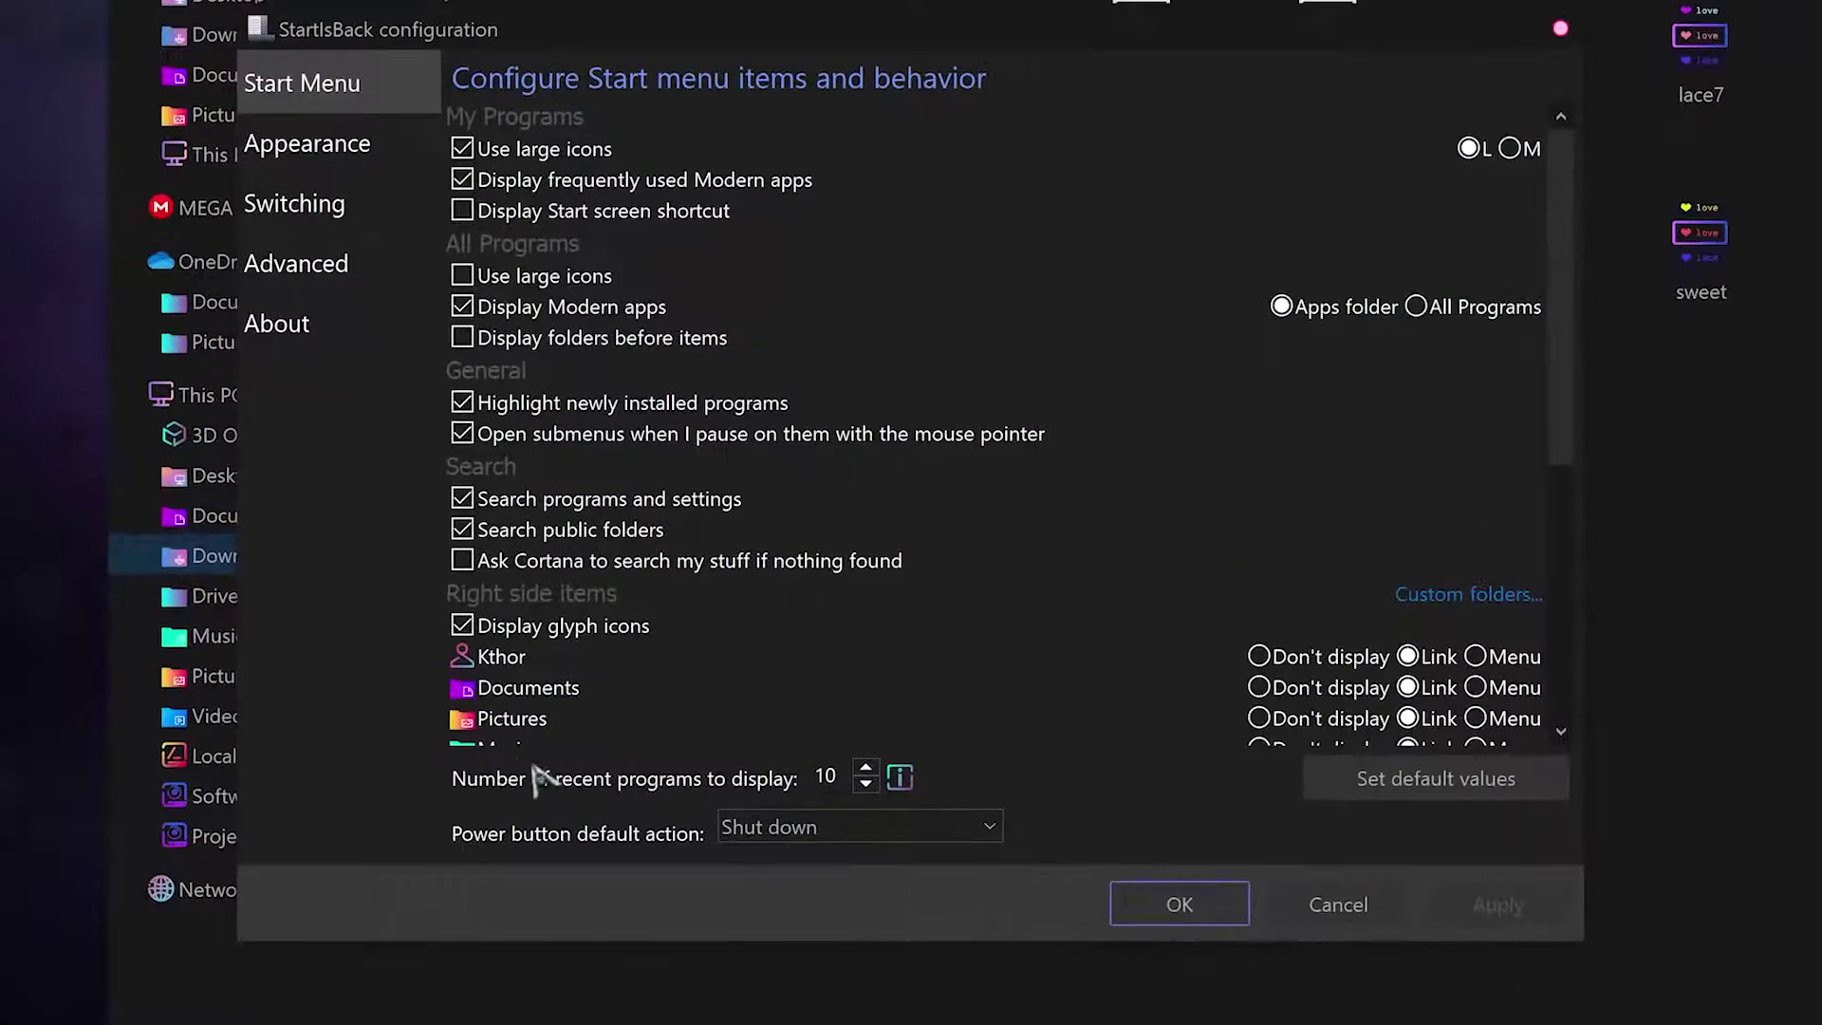
left_click(865, 784)
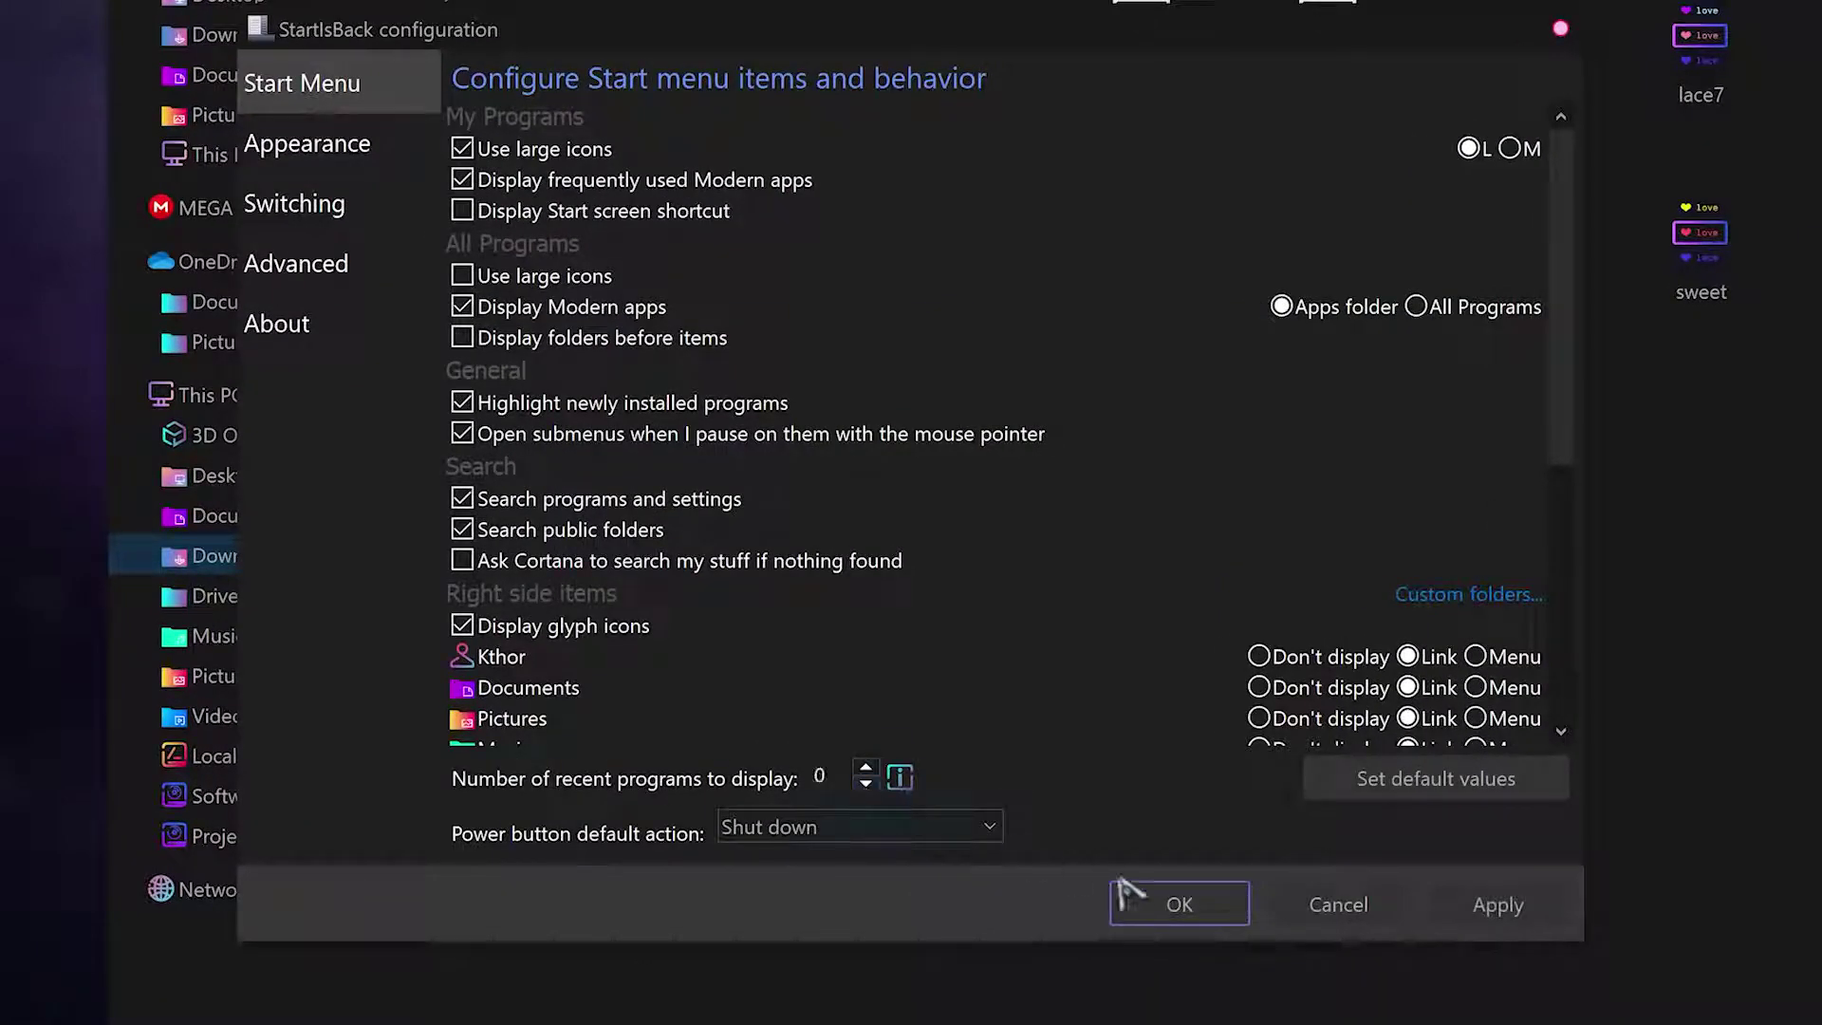
left_click(1497, 904)
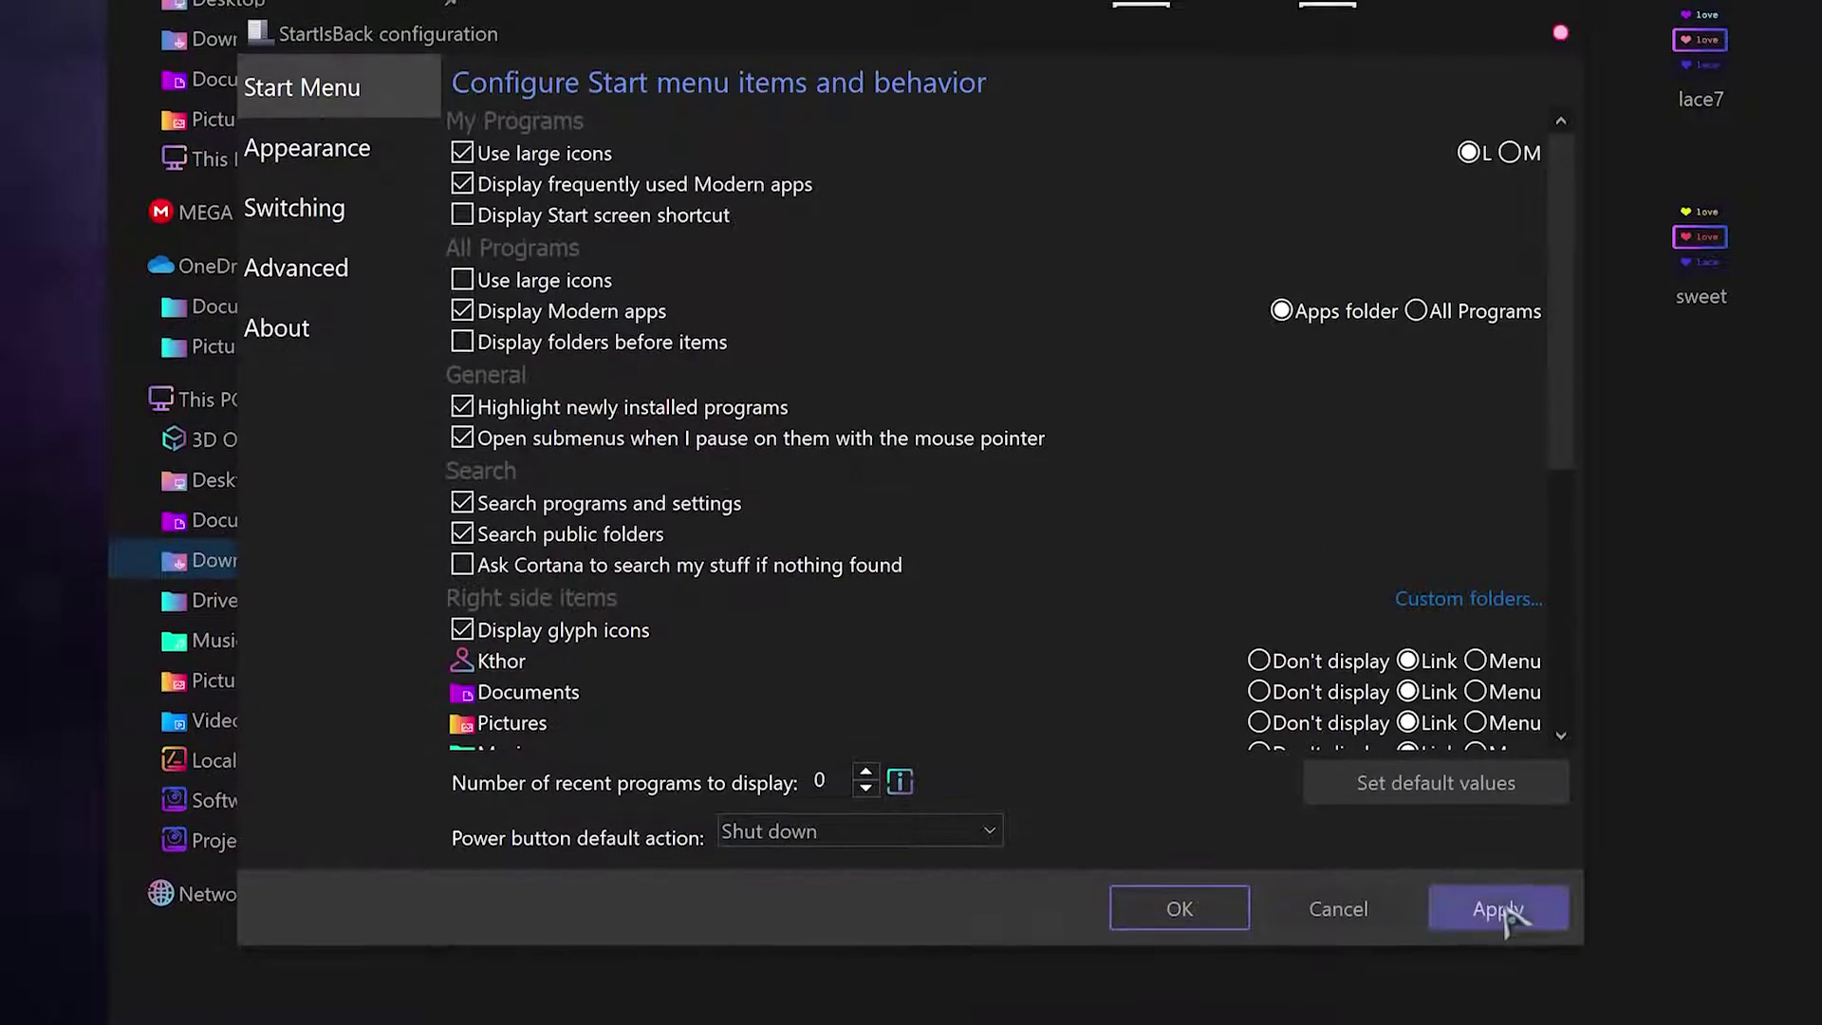
- Start adding a custom Start button in the appearance settings and browse to the 7. paranoidorbs folder using its copied path
left_click(295, 164)
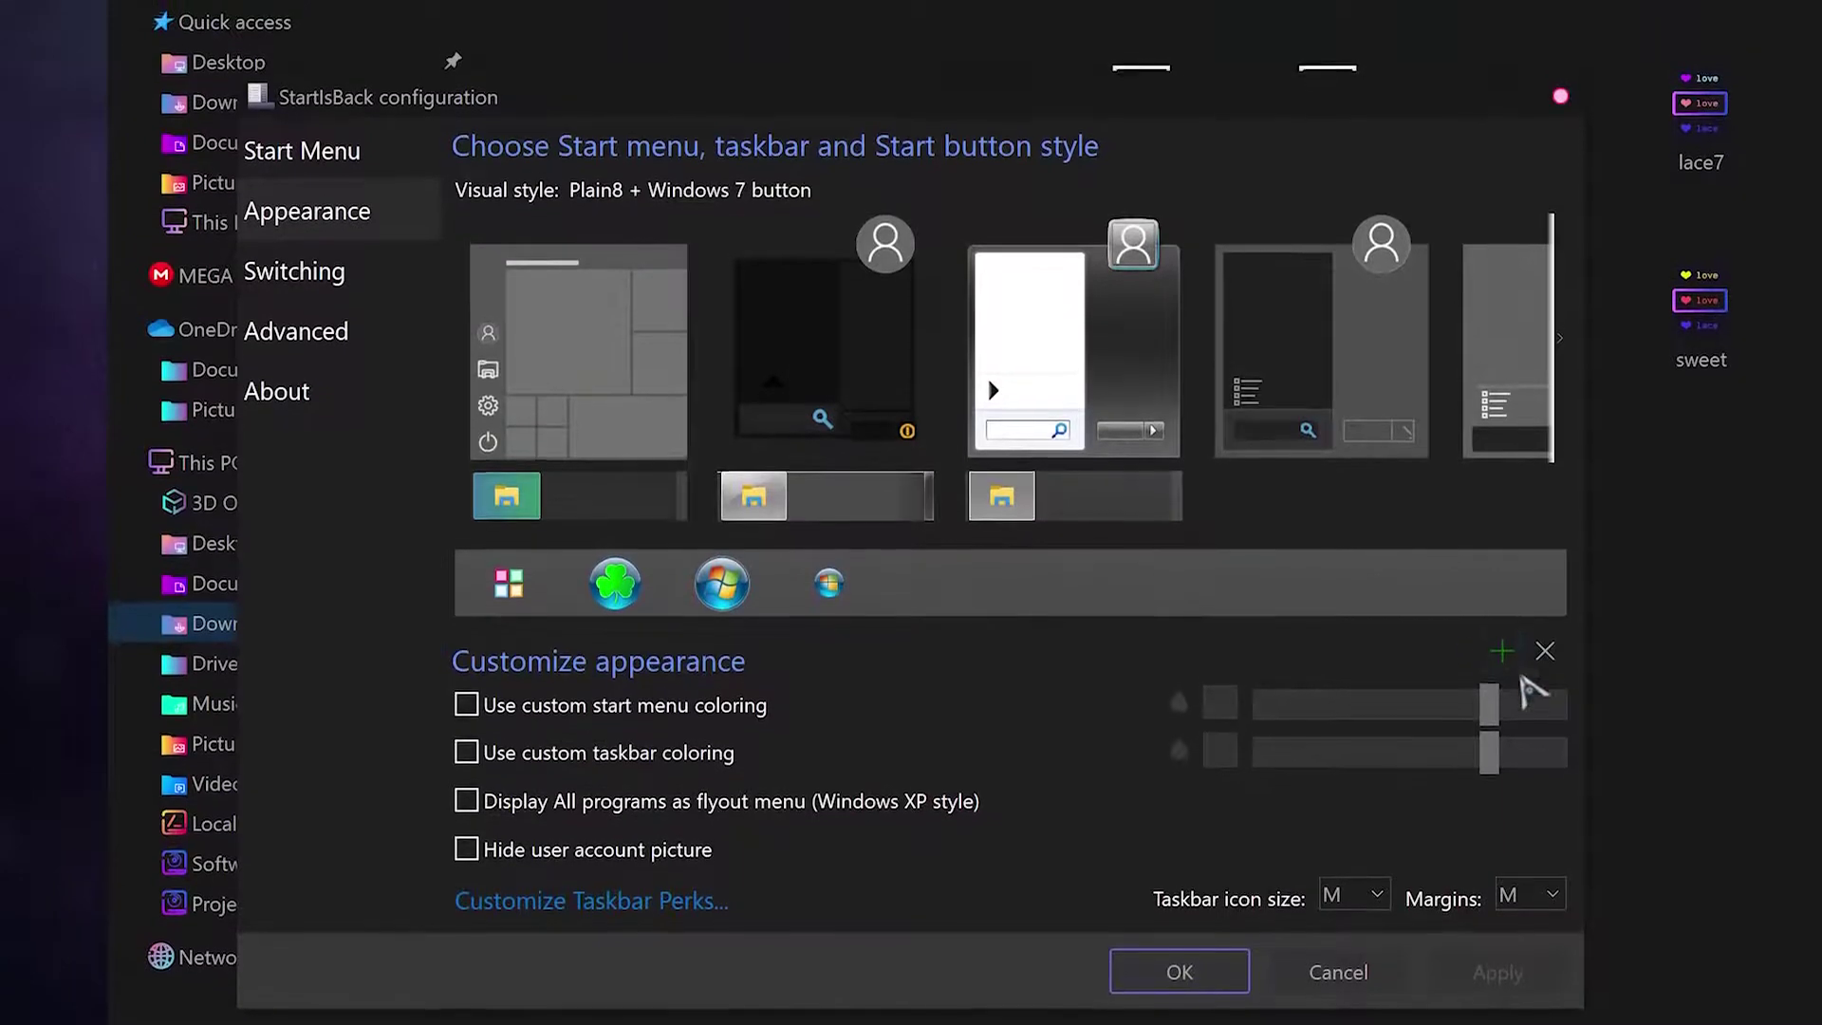
left_click(1506, 640)
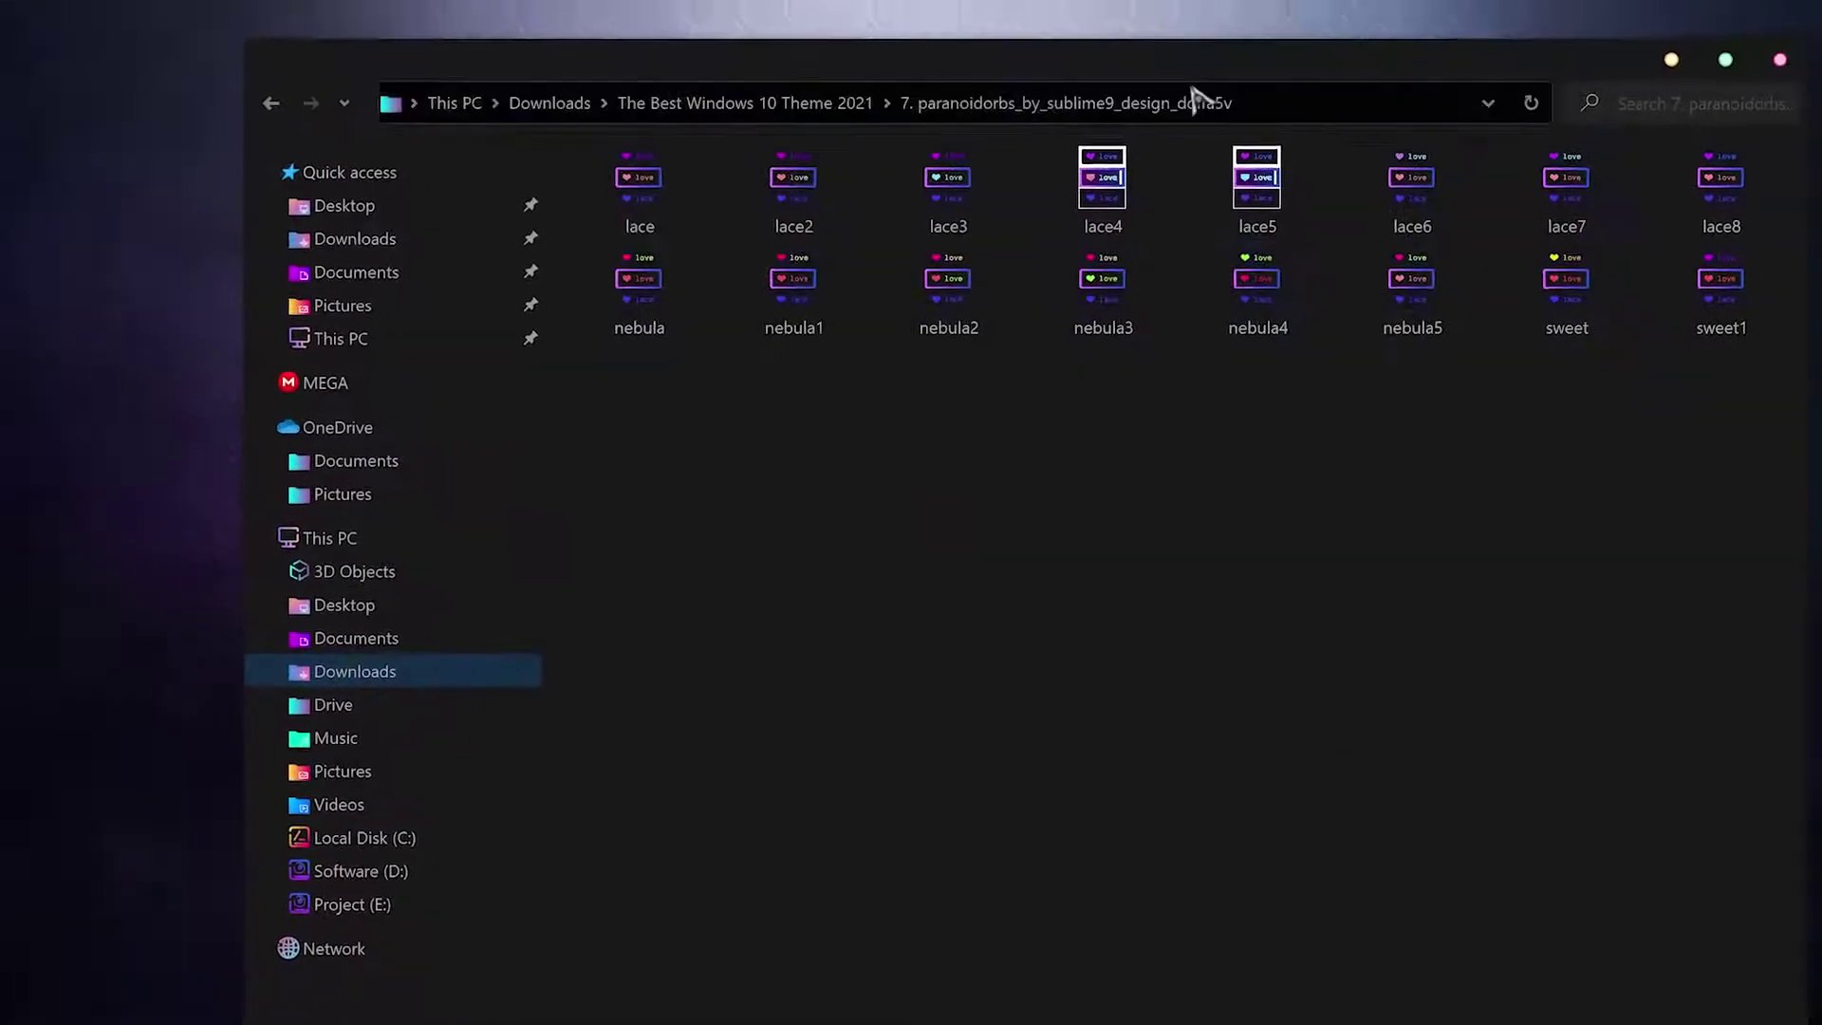
left_click(1250, 106)
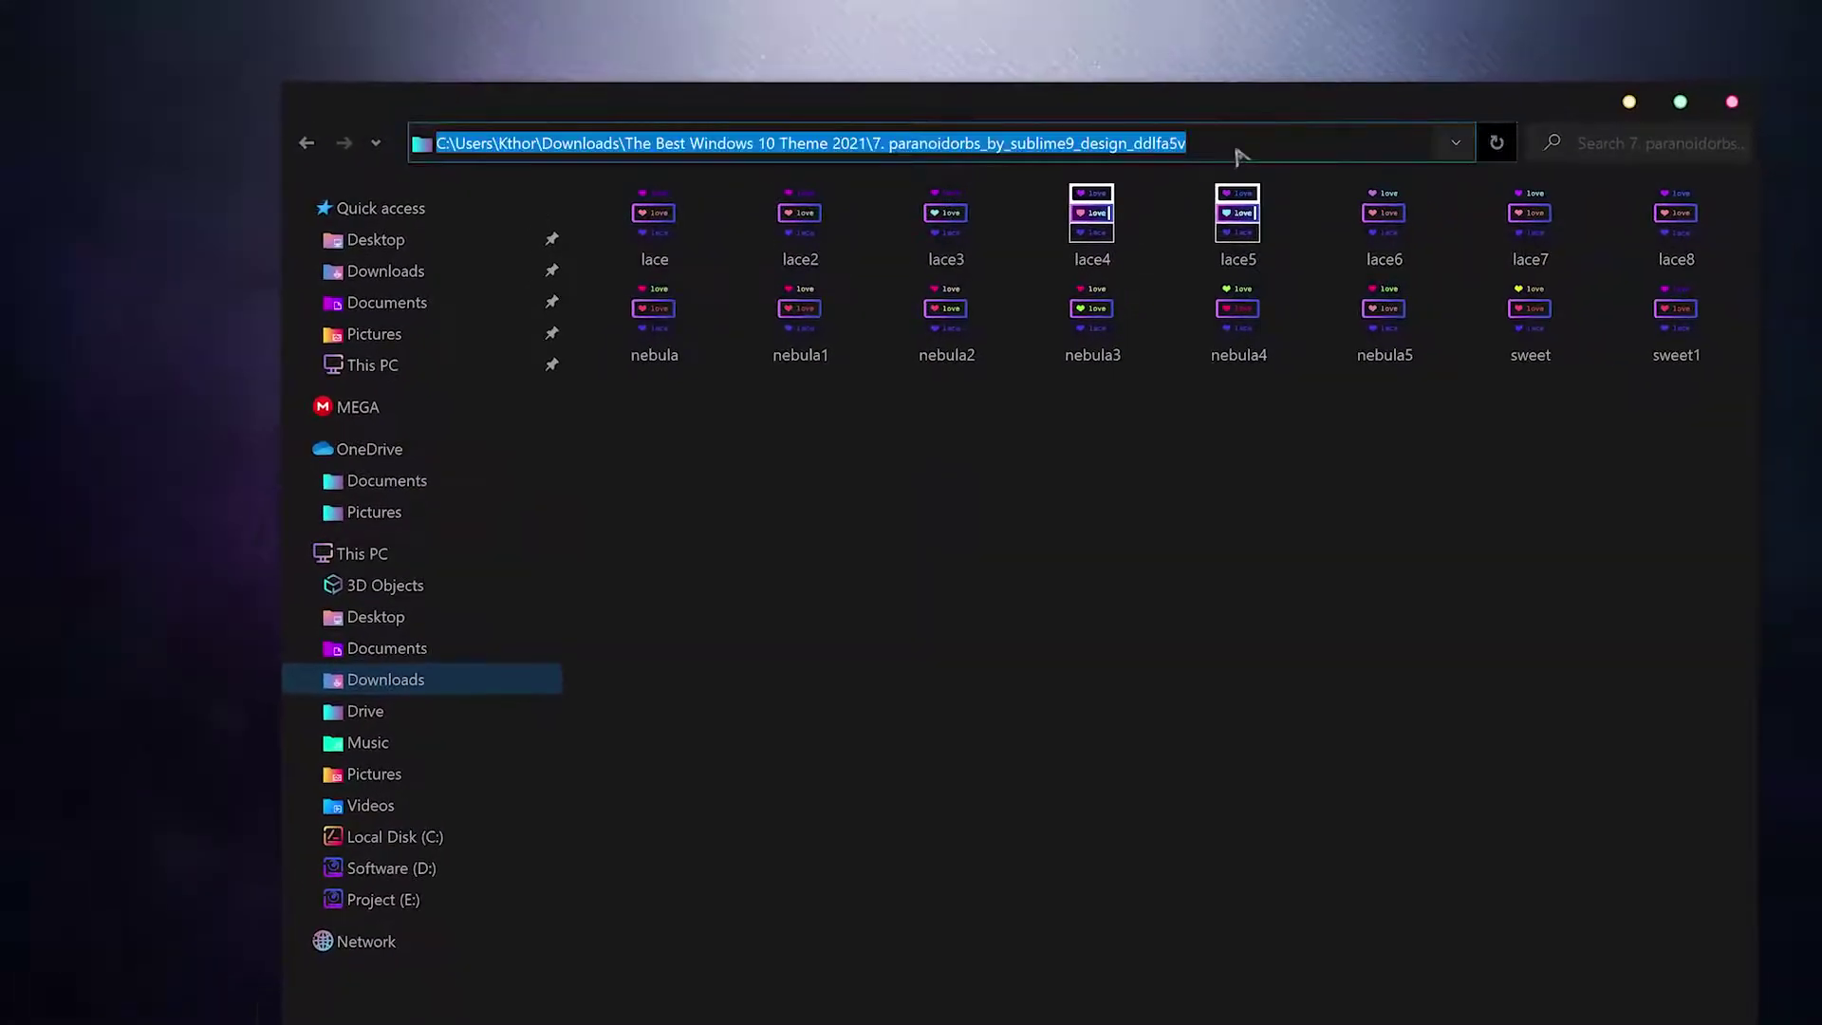
right_click(1064, 143)
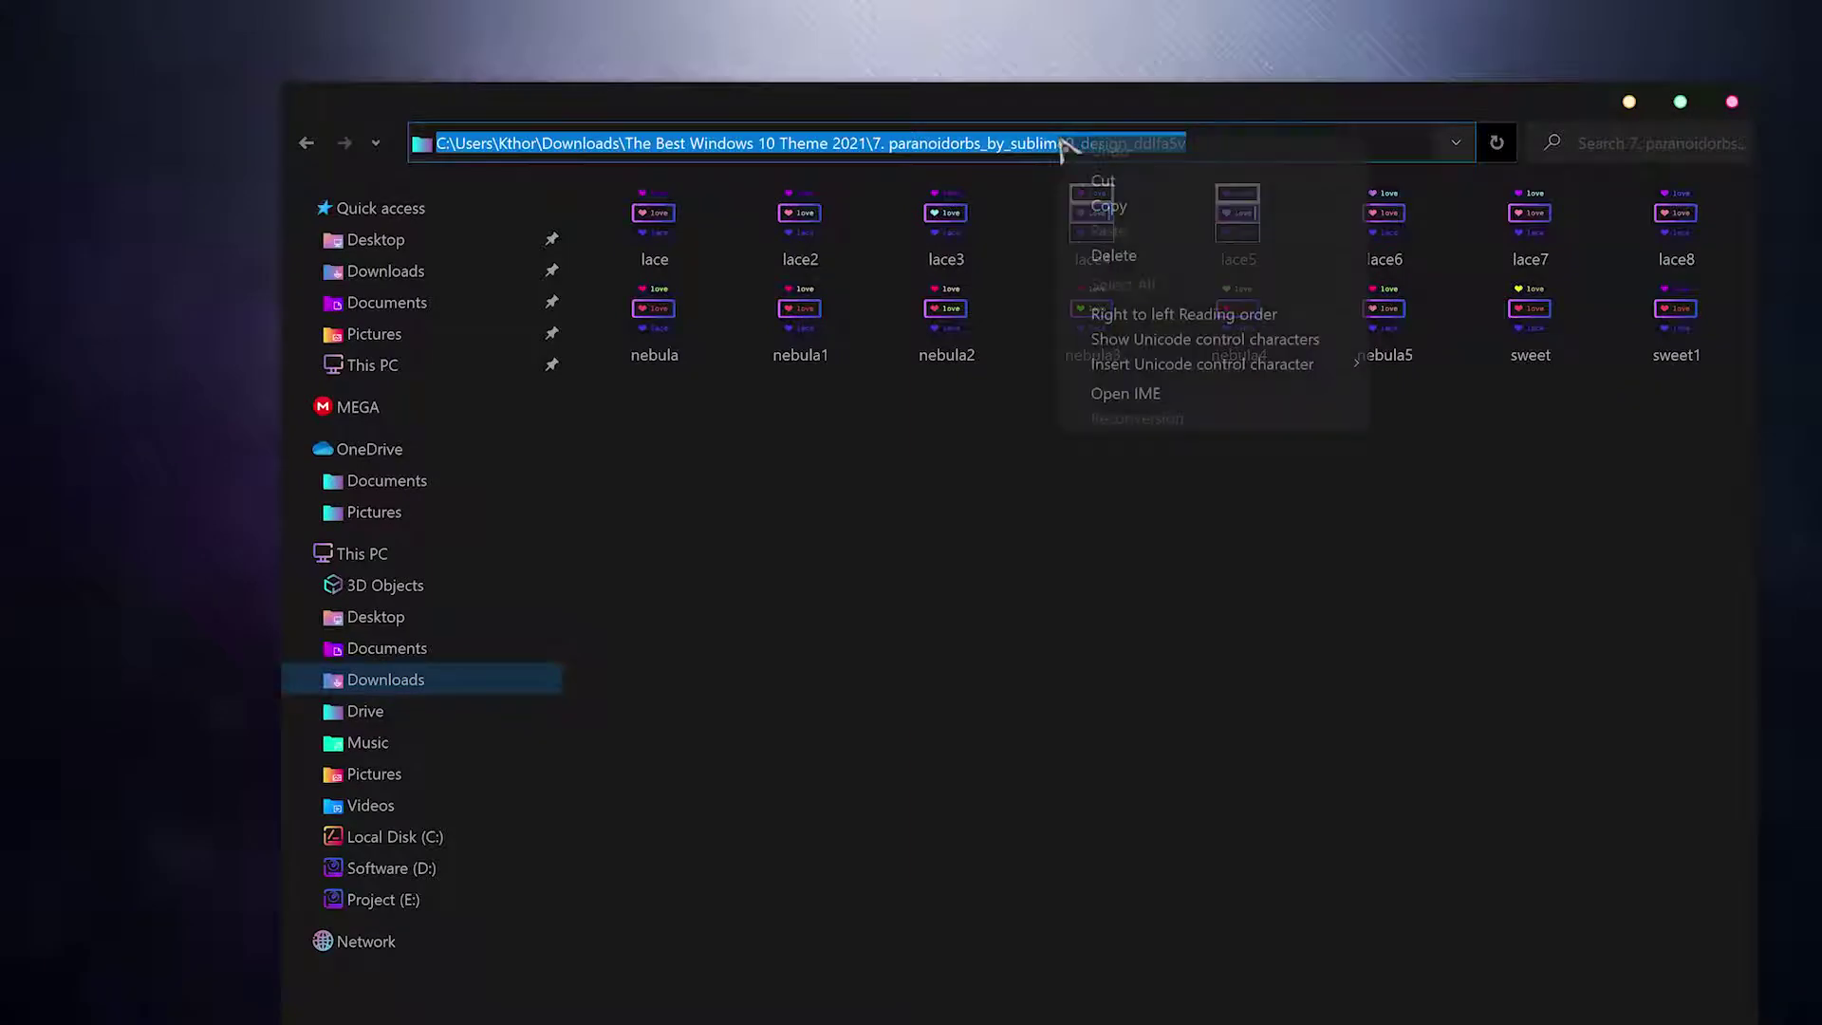
left_click(1100, 212)
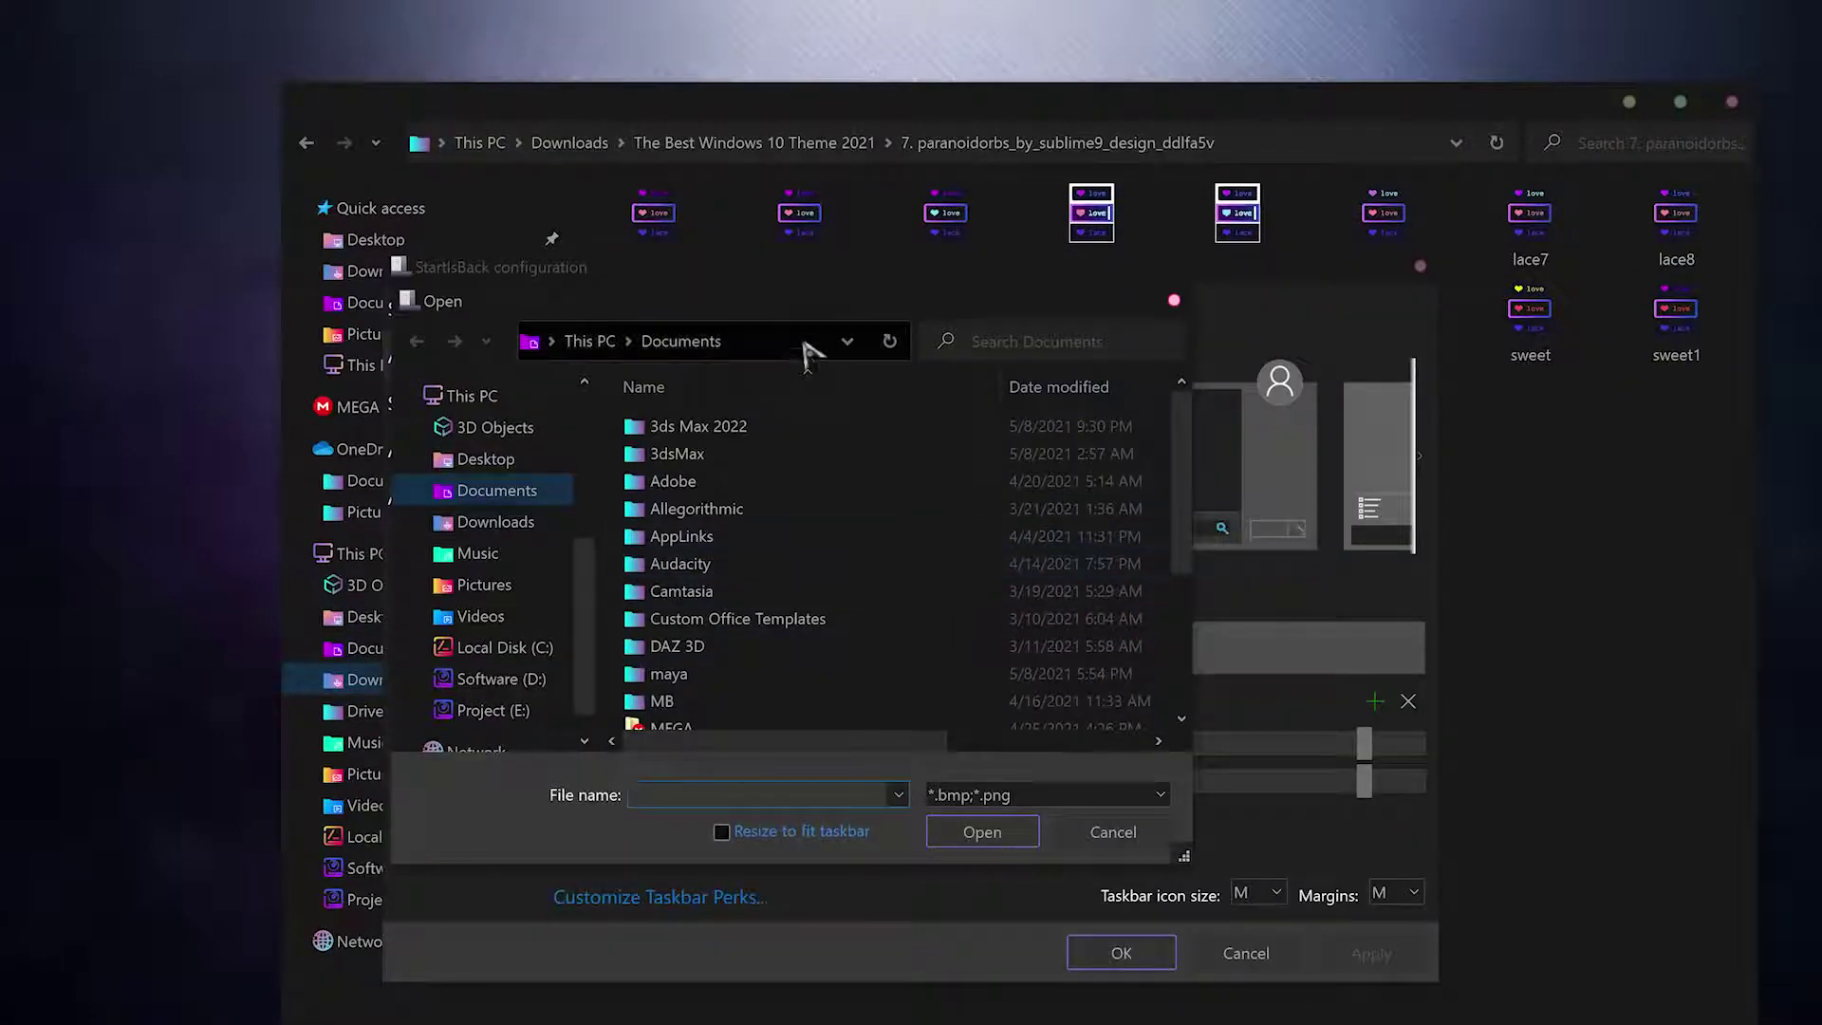
left_click(746, 346)
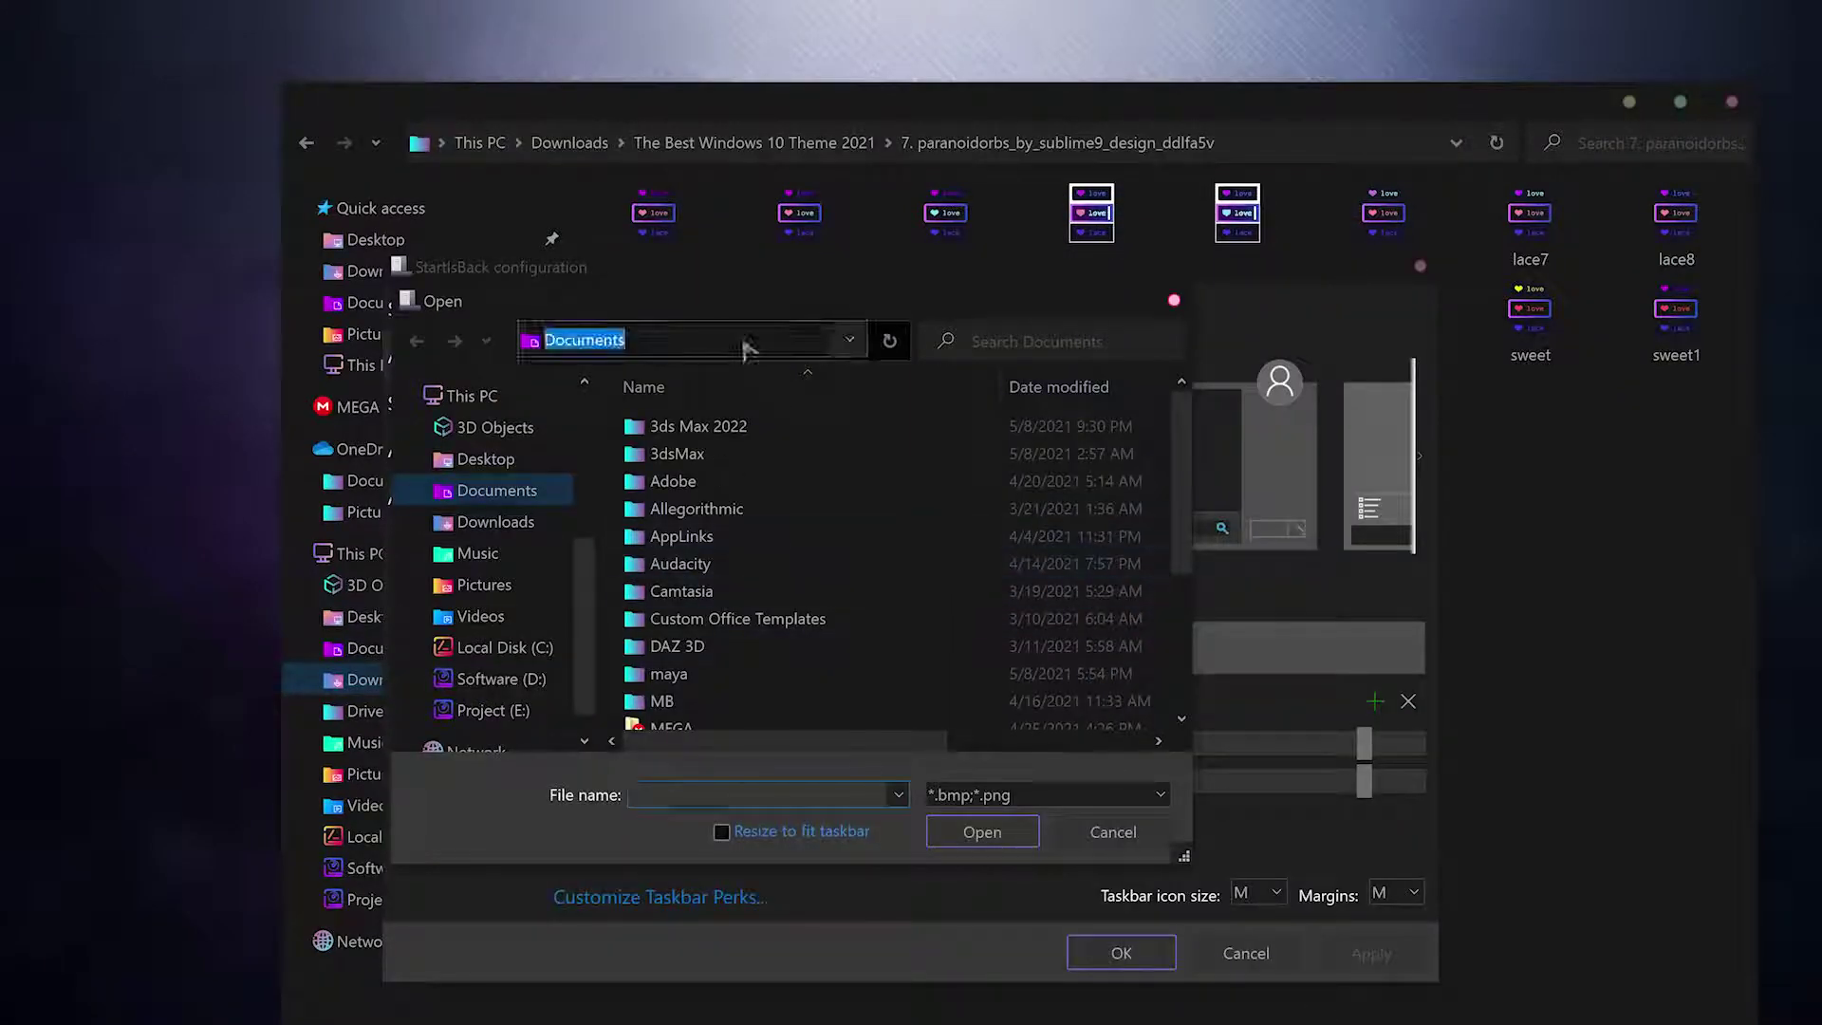
right_click(746, 346)
left_click(805, 438)
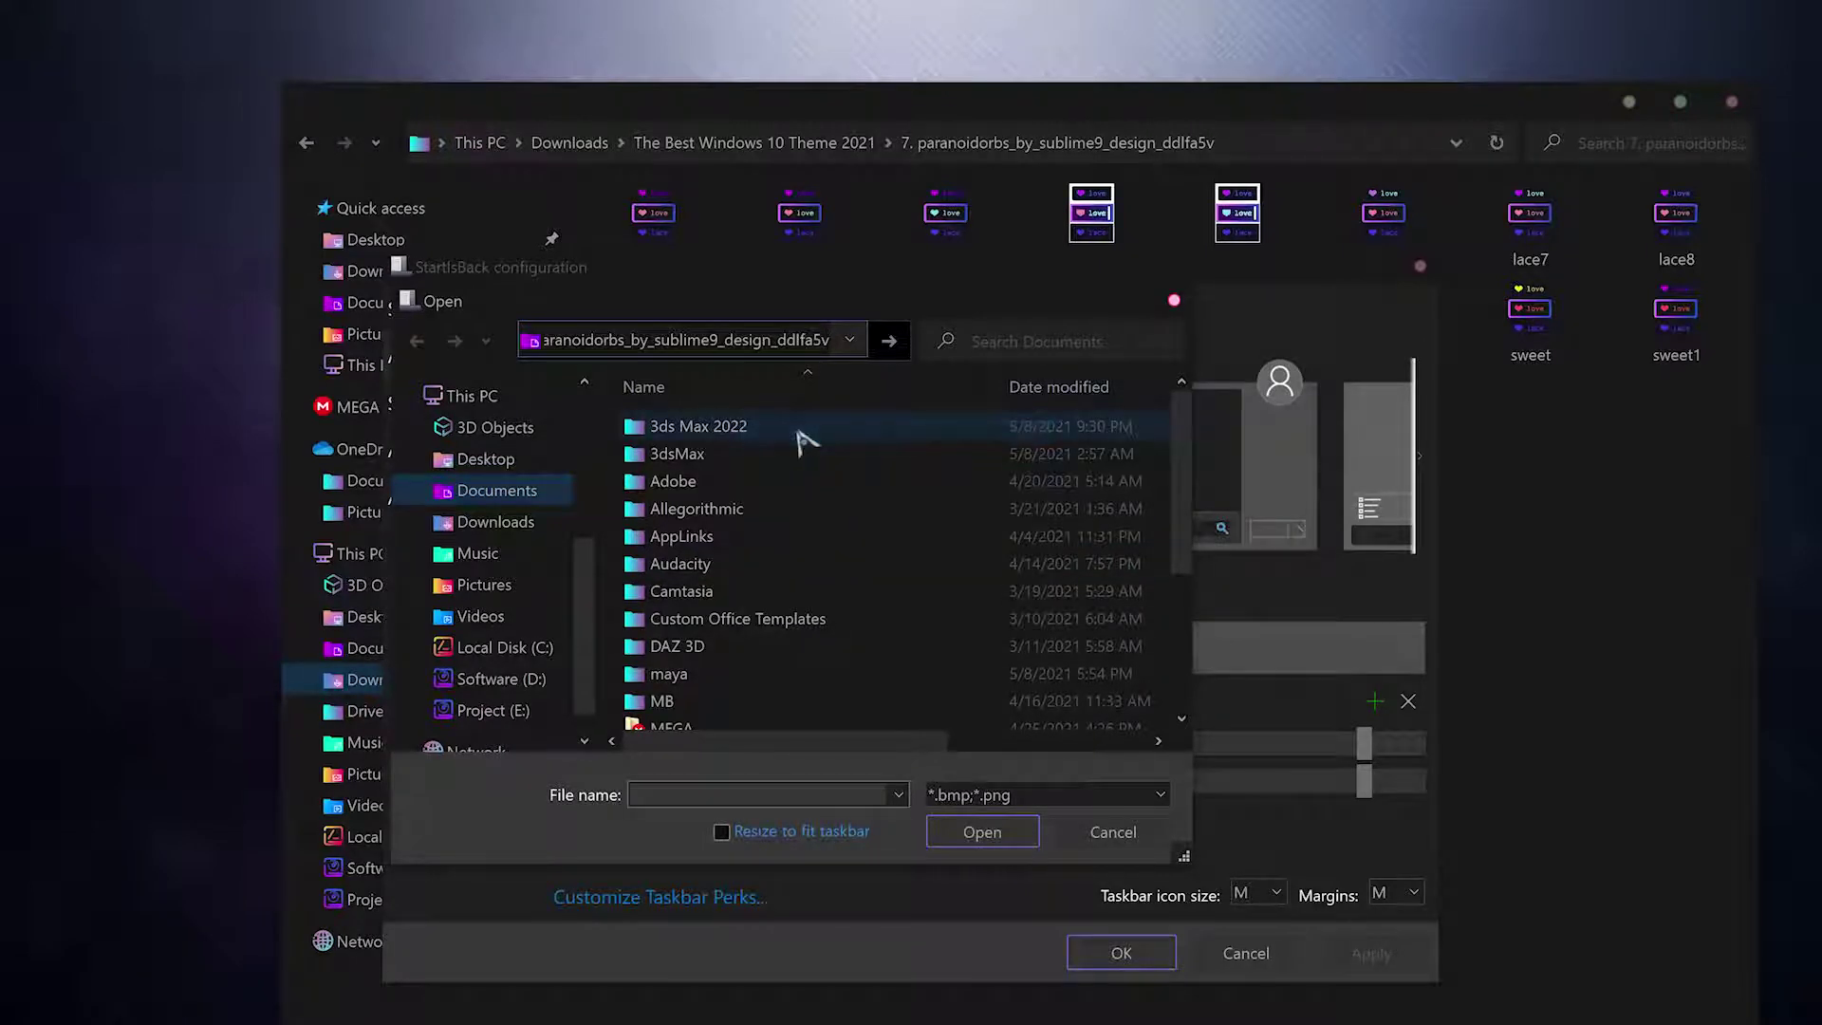
key("Return")
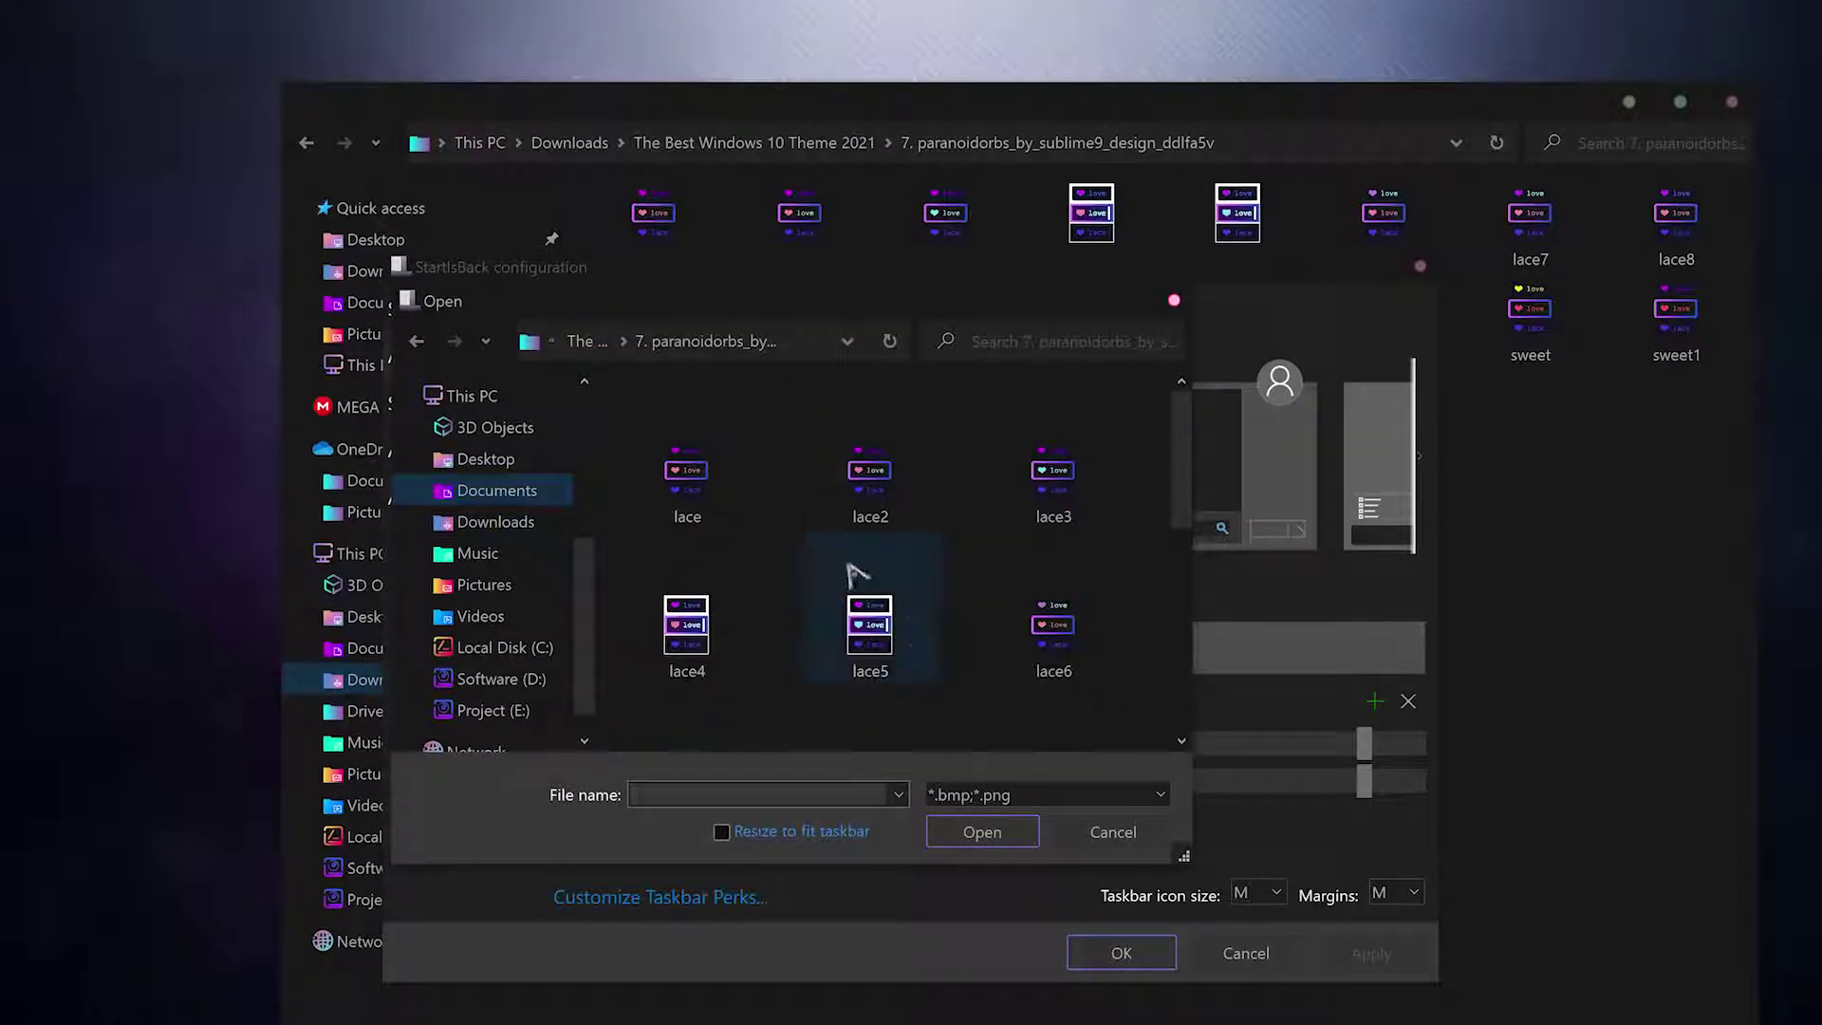
- Add the sweet1 image as a custom Start button, select it and apply the new style
scroll(863, 607, "down", 3)
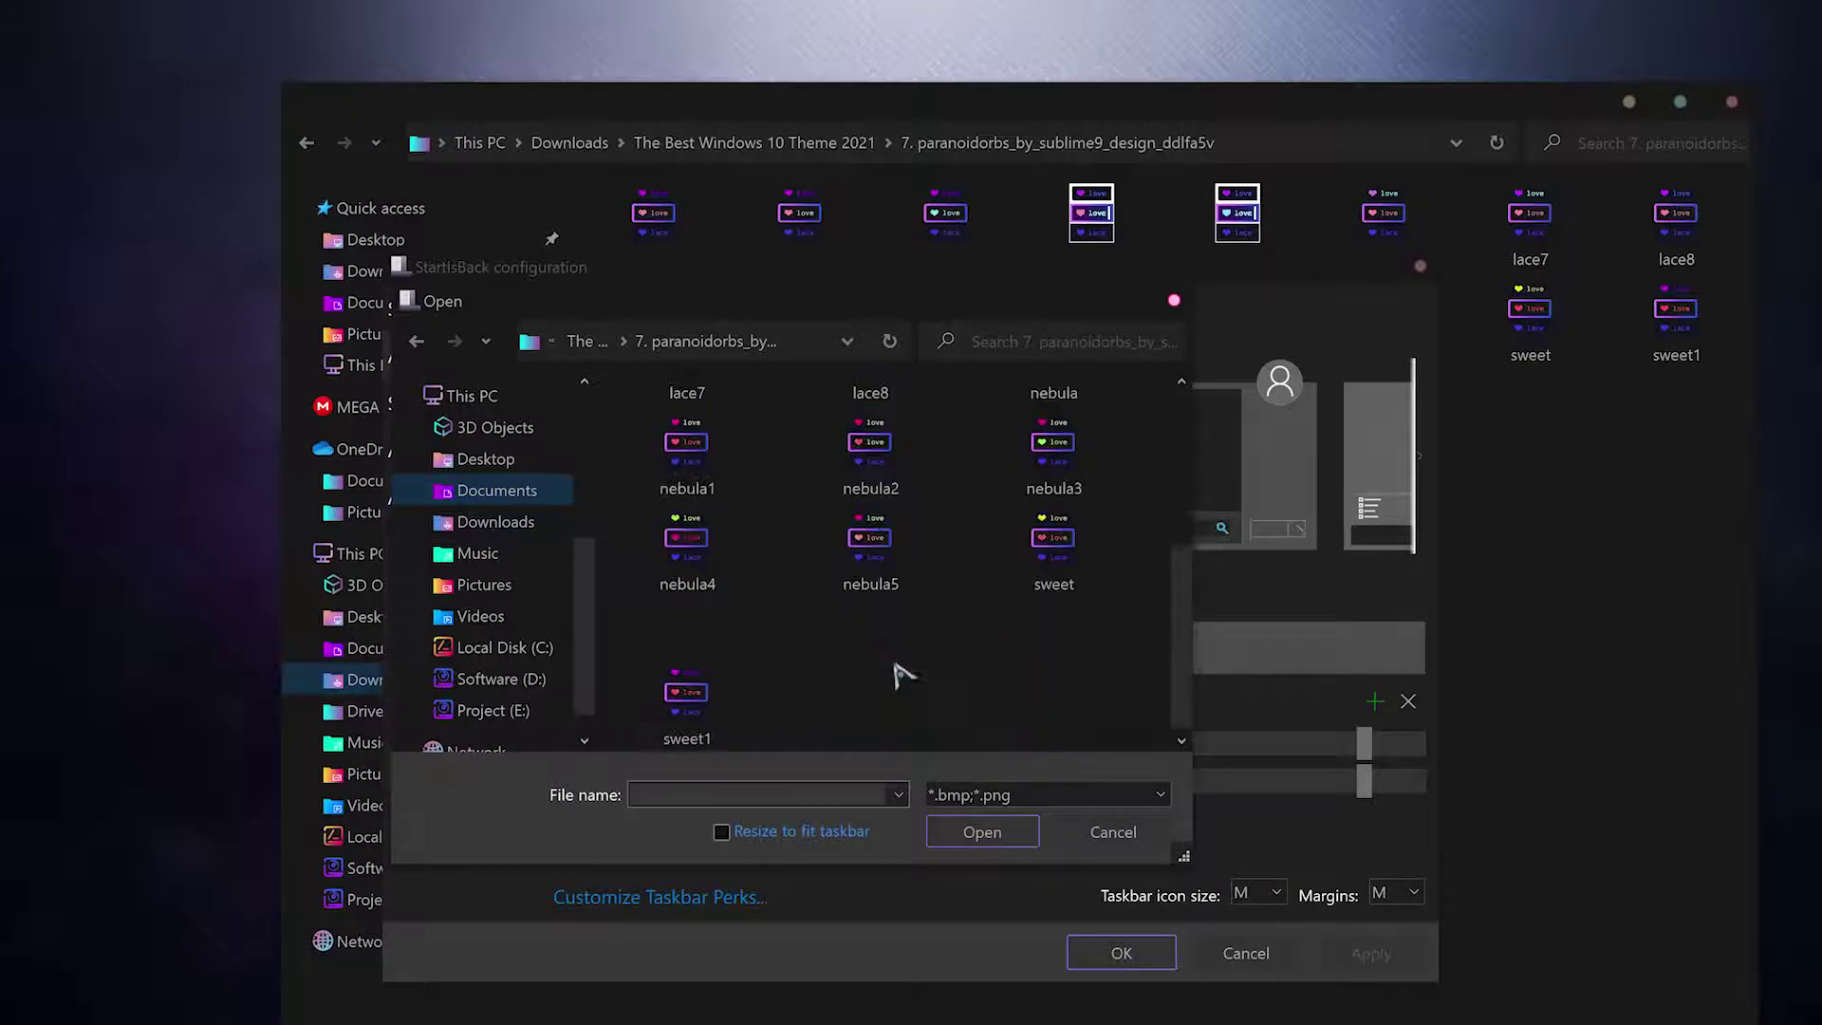
left_click(702, 678)
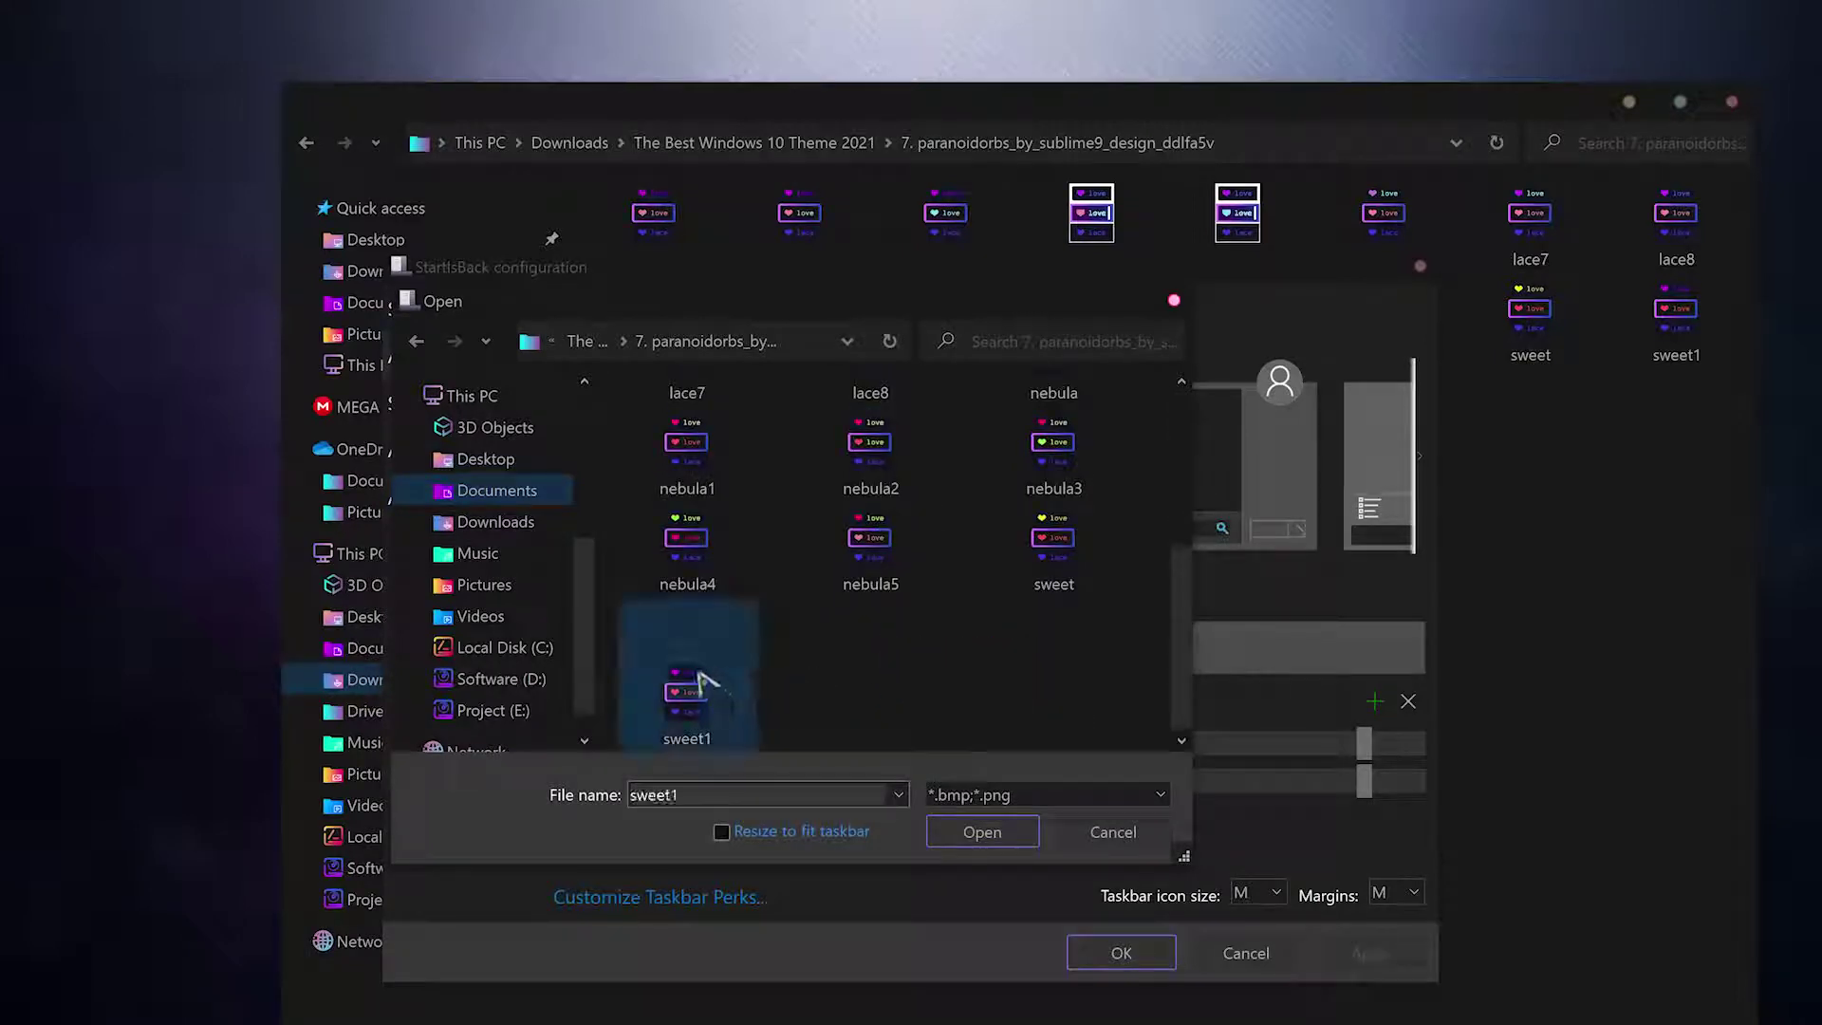
left_click(977, 829)
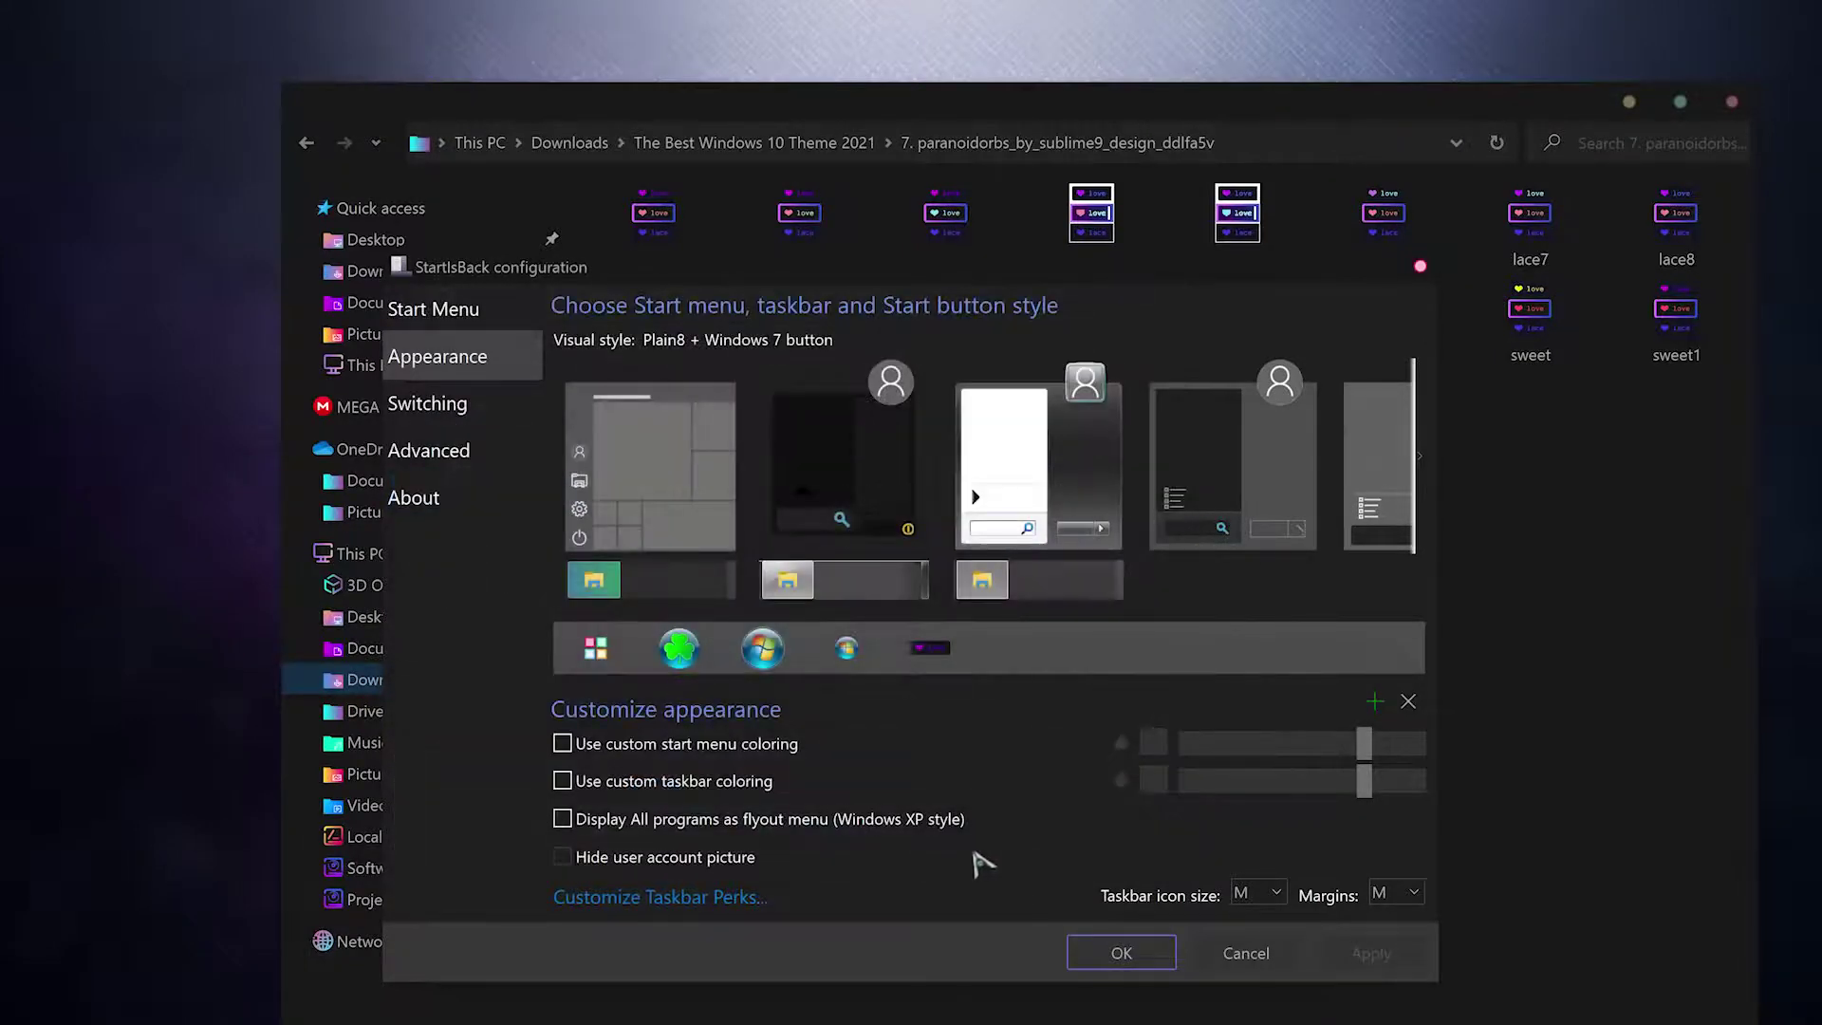
left_click(930, 651)
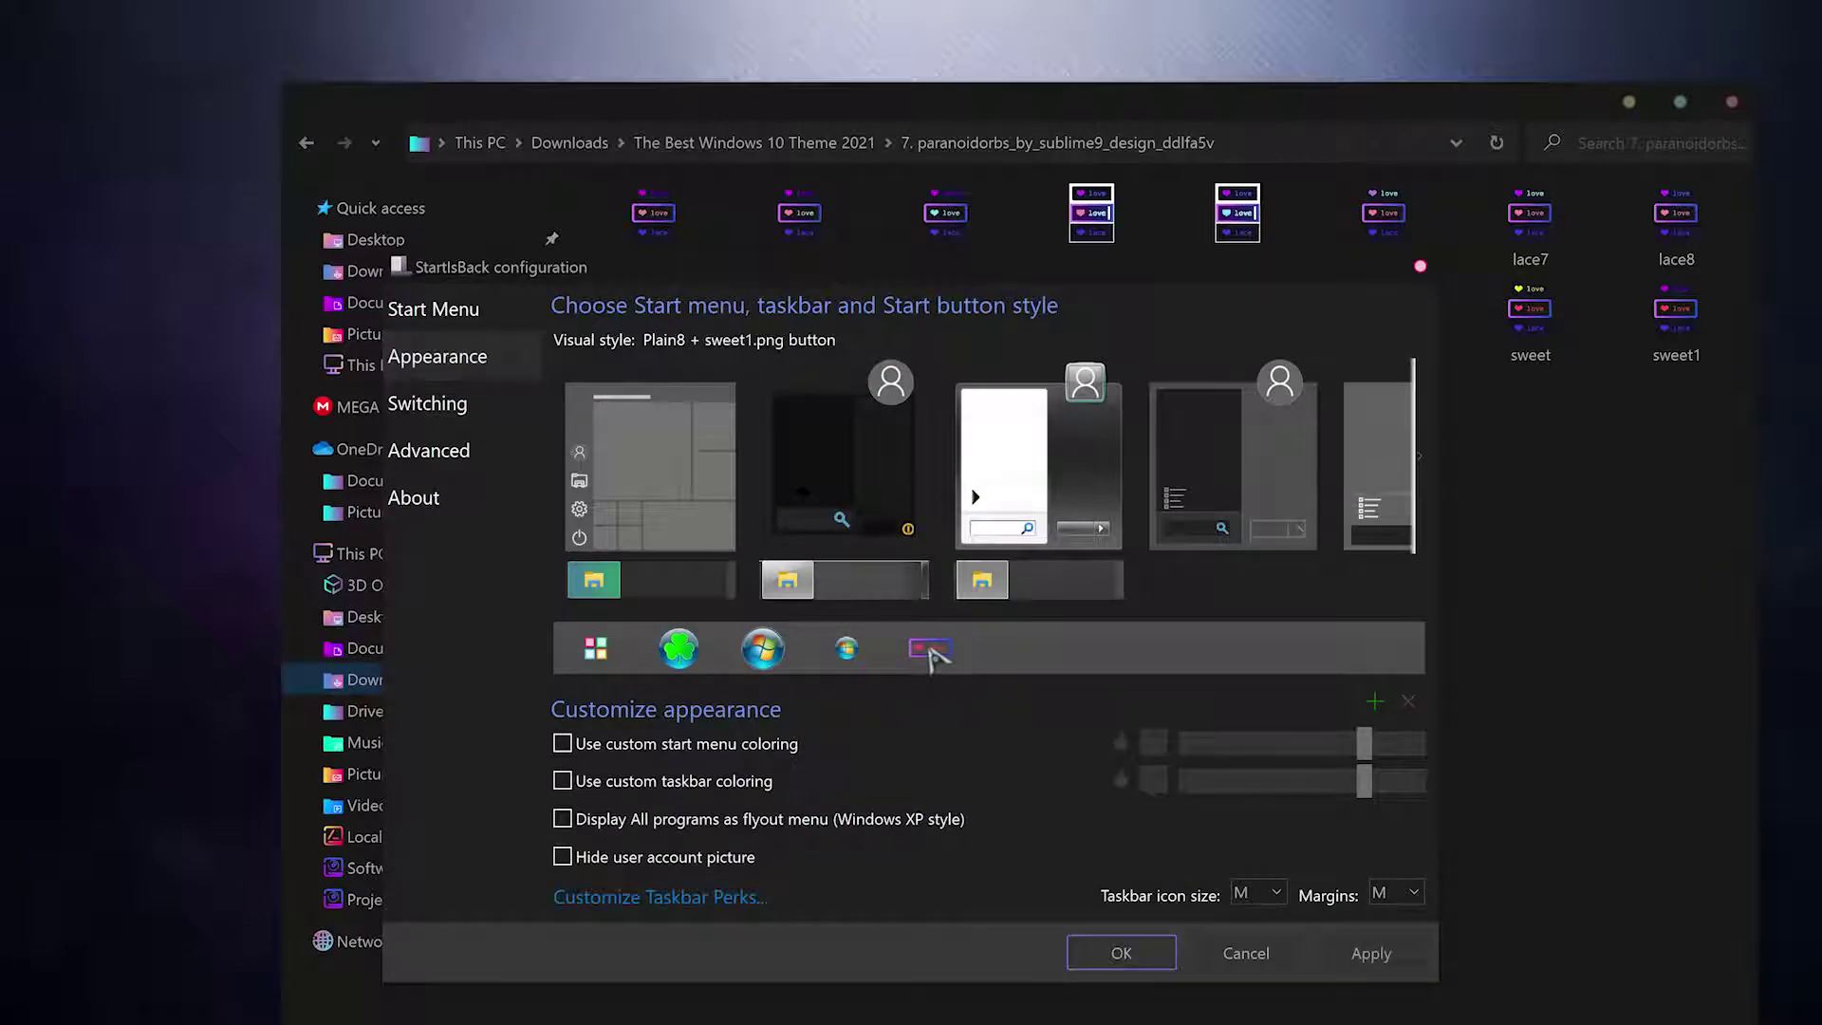
left_click(1371, 953)
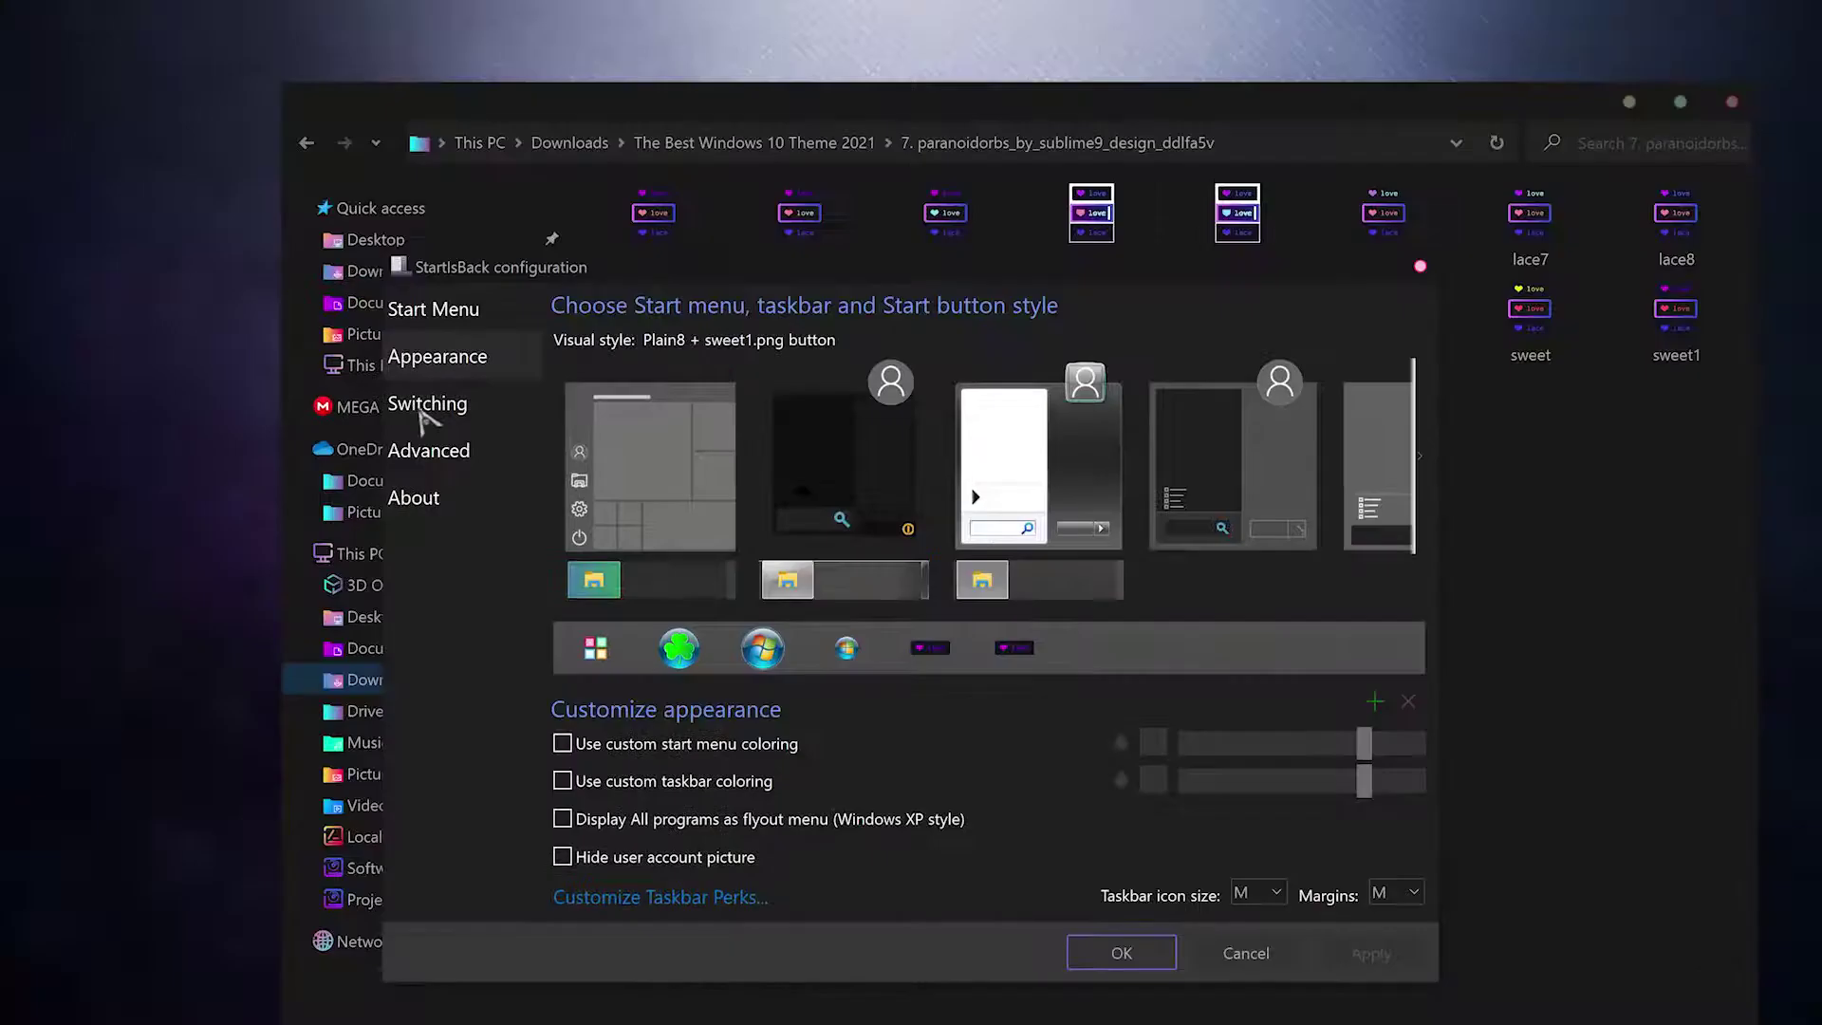
- Set the number of recent items in the StartIsBack taskbar jumplist to 0, apply it and close the configuration
left_click(426, 406)
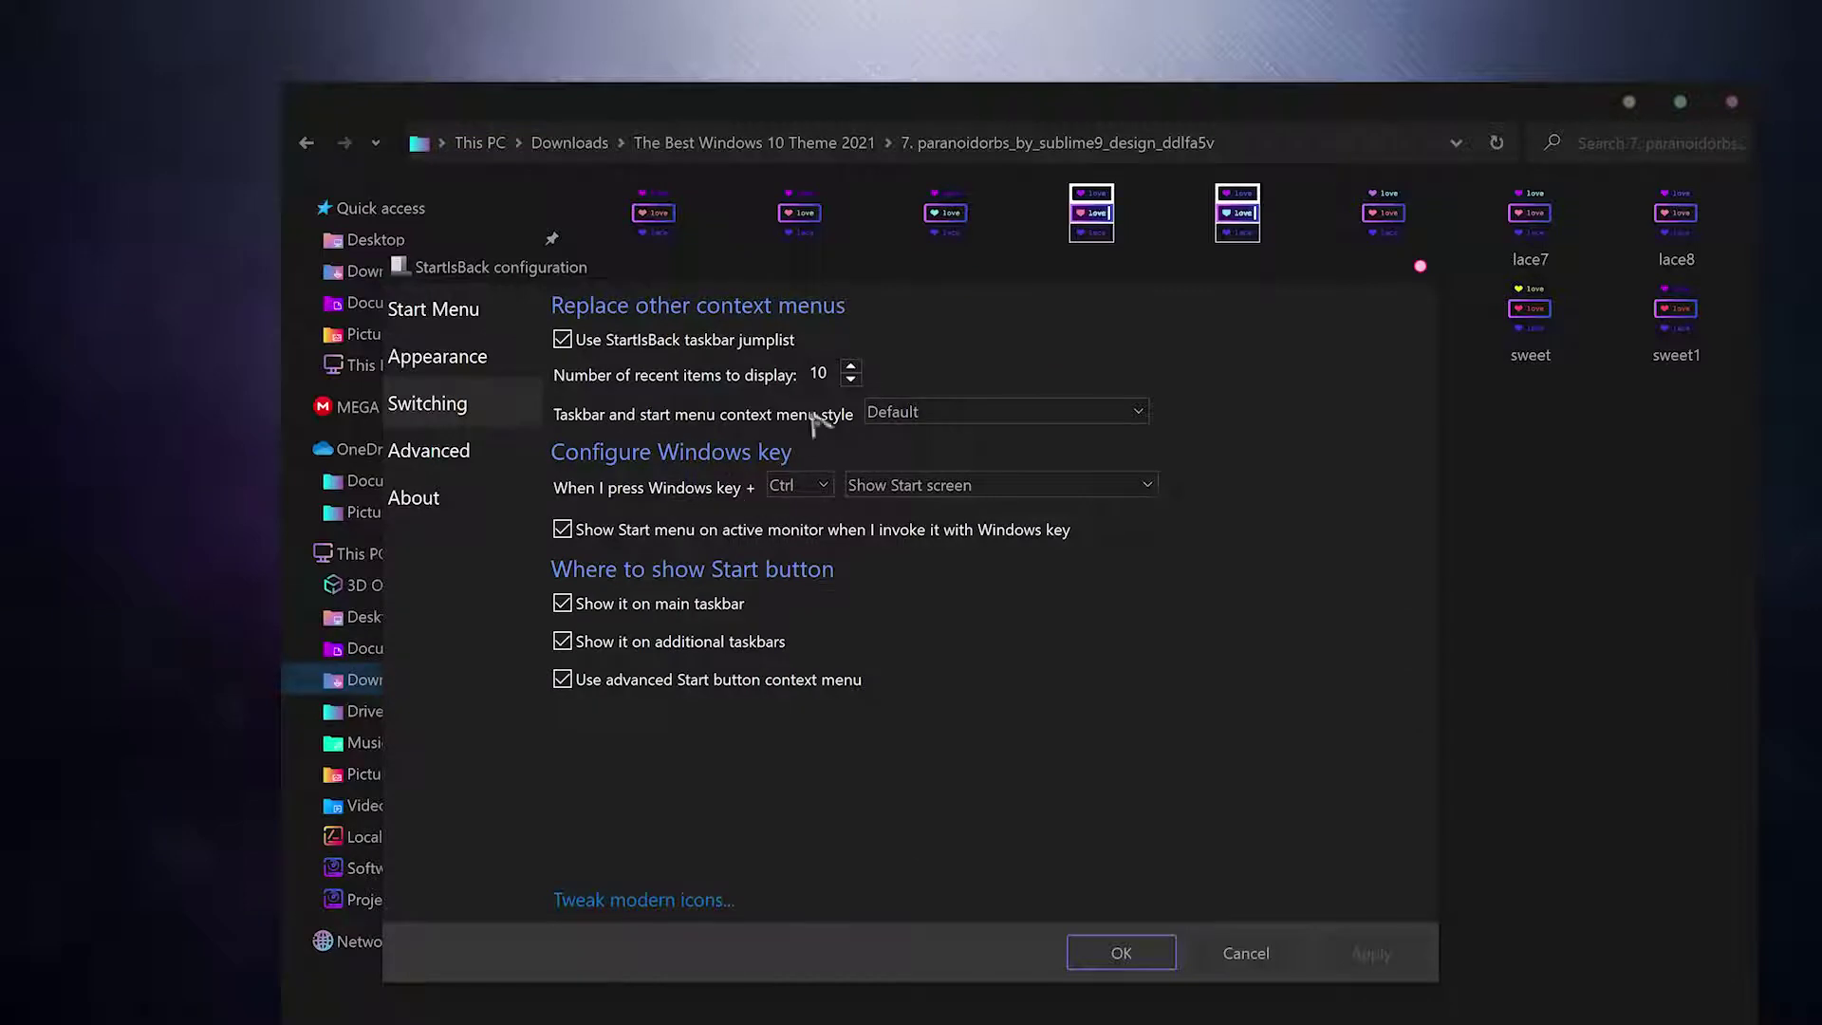
left_click(850, 379)
left_click(1368, 957)
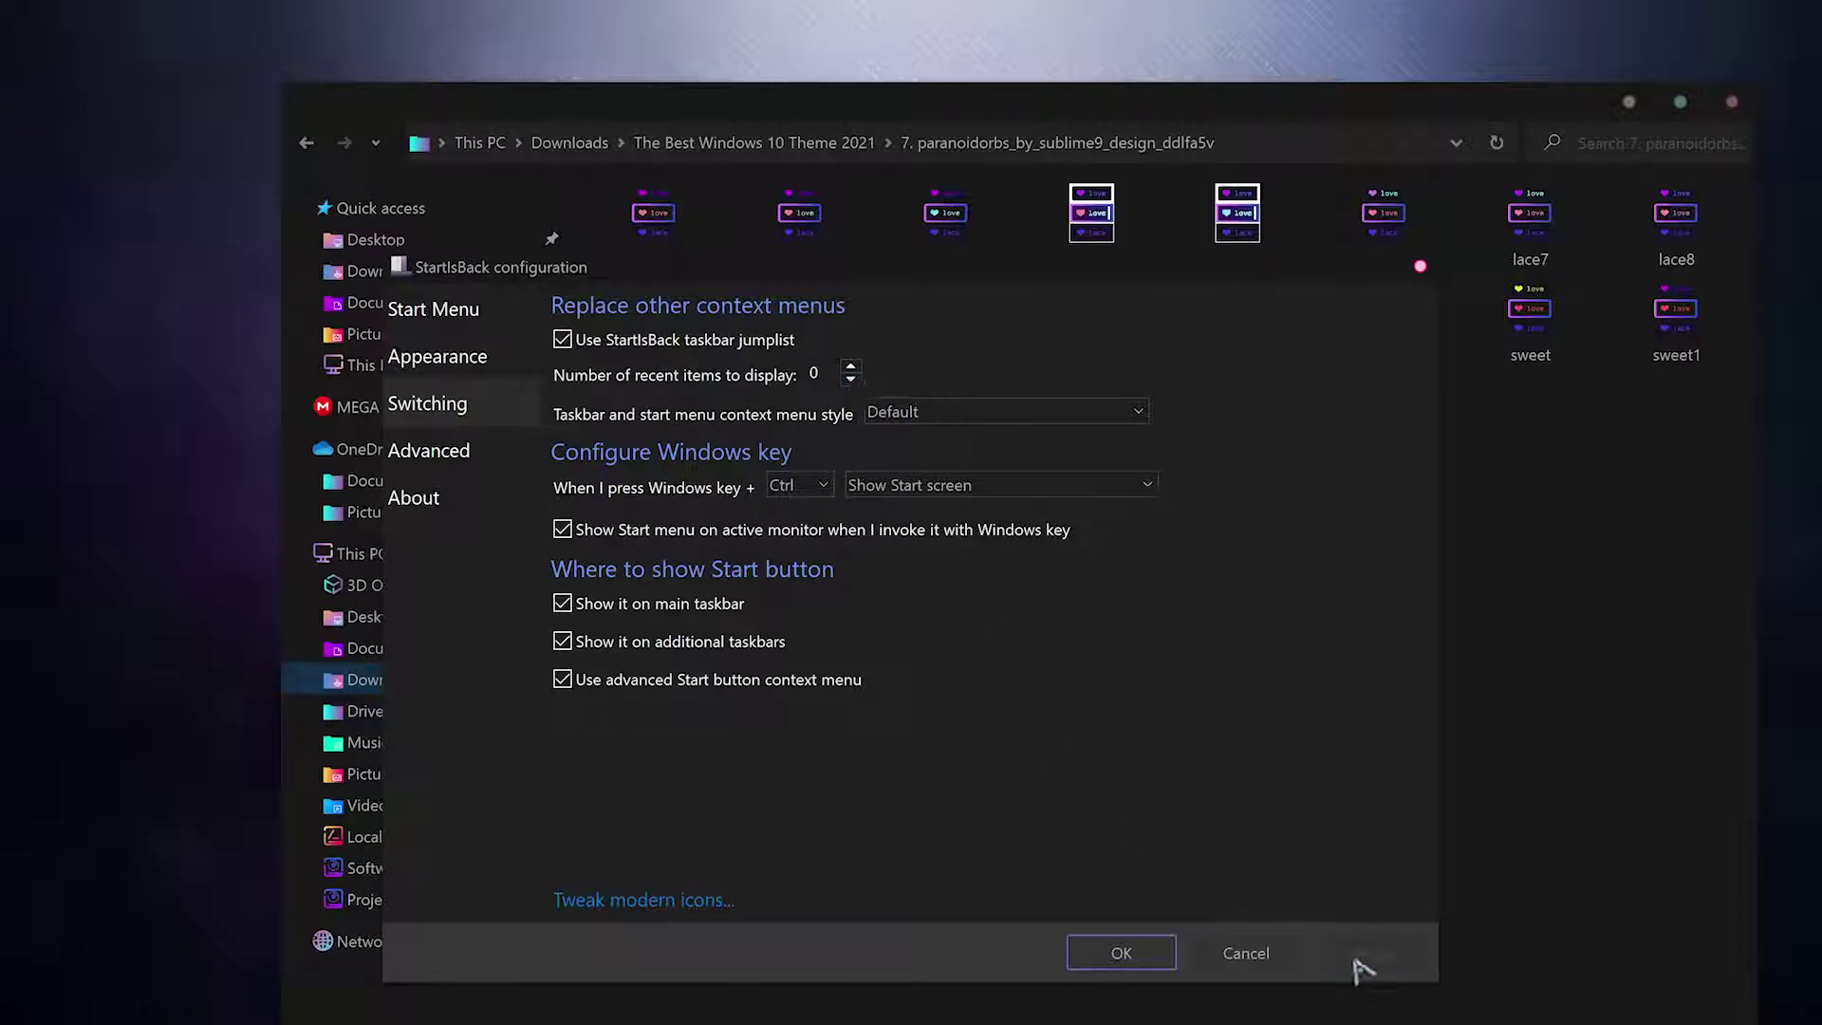
left_click(1122, 954)
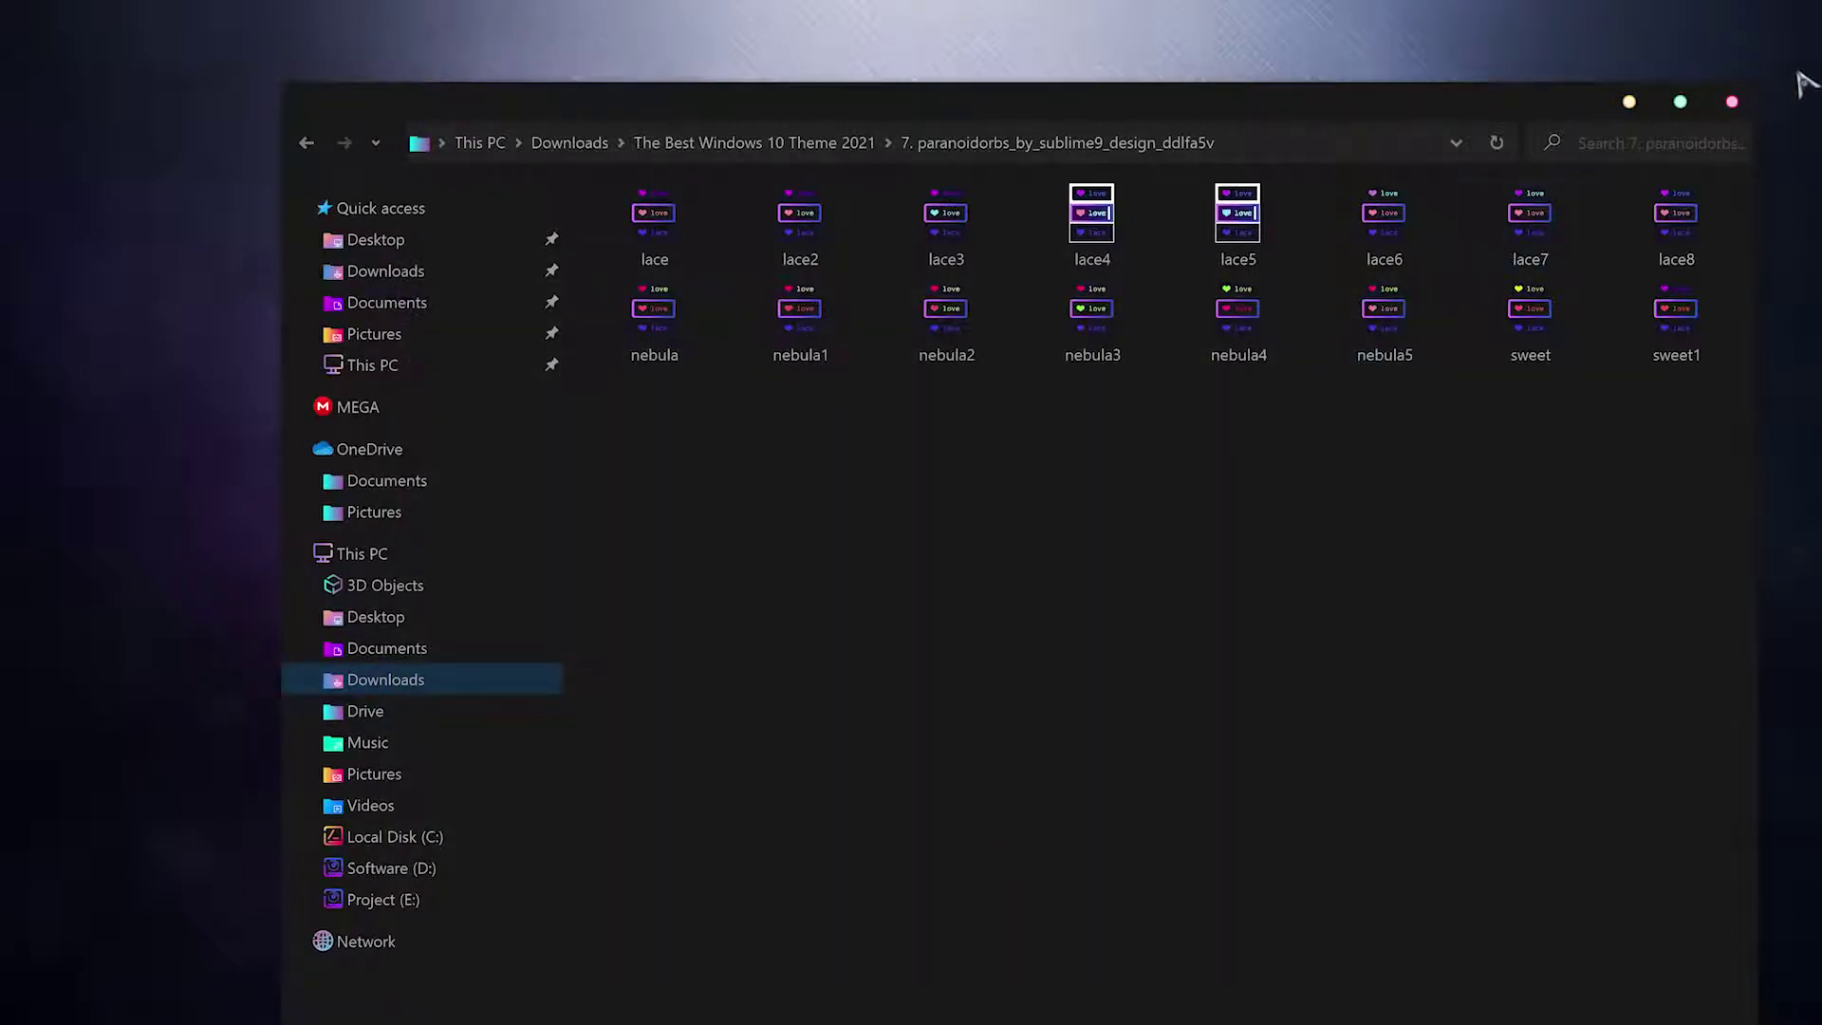
left_click(1678, 106)
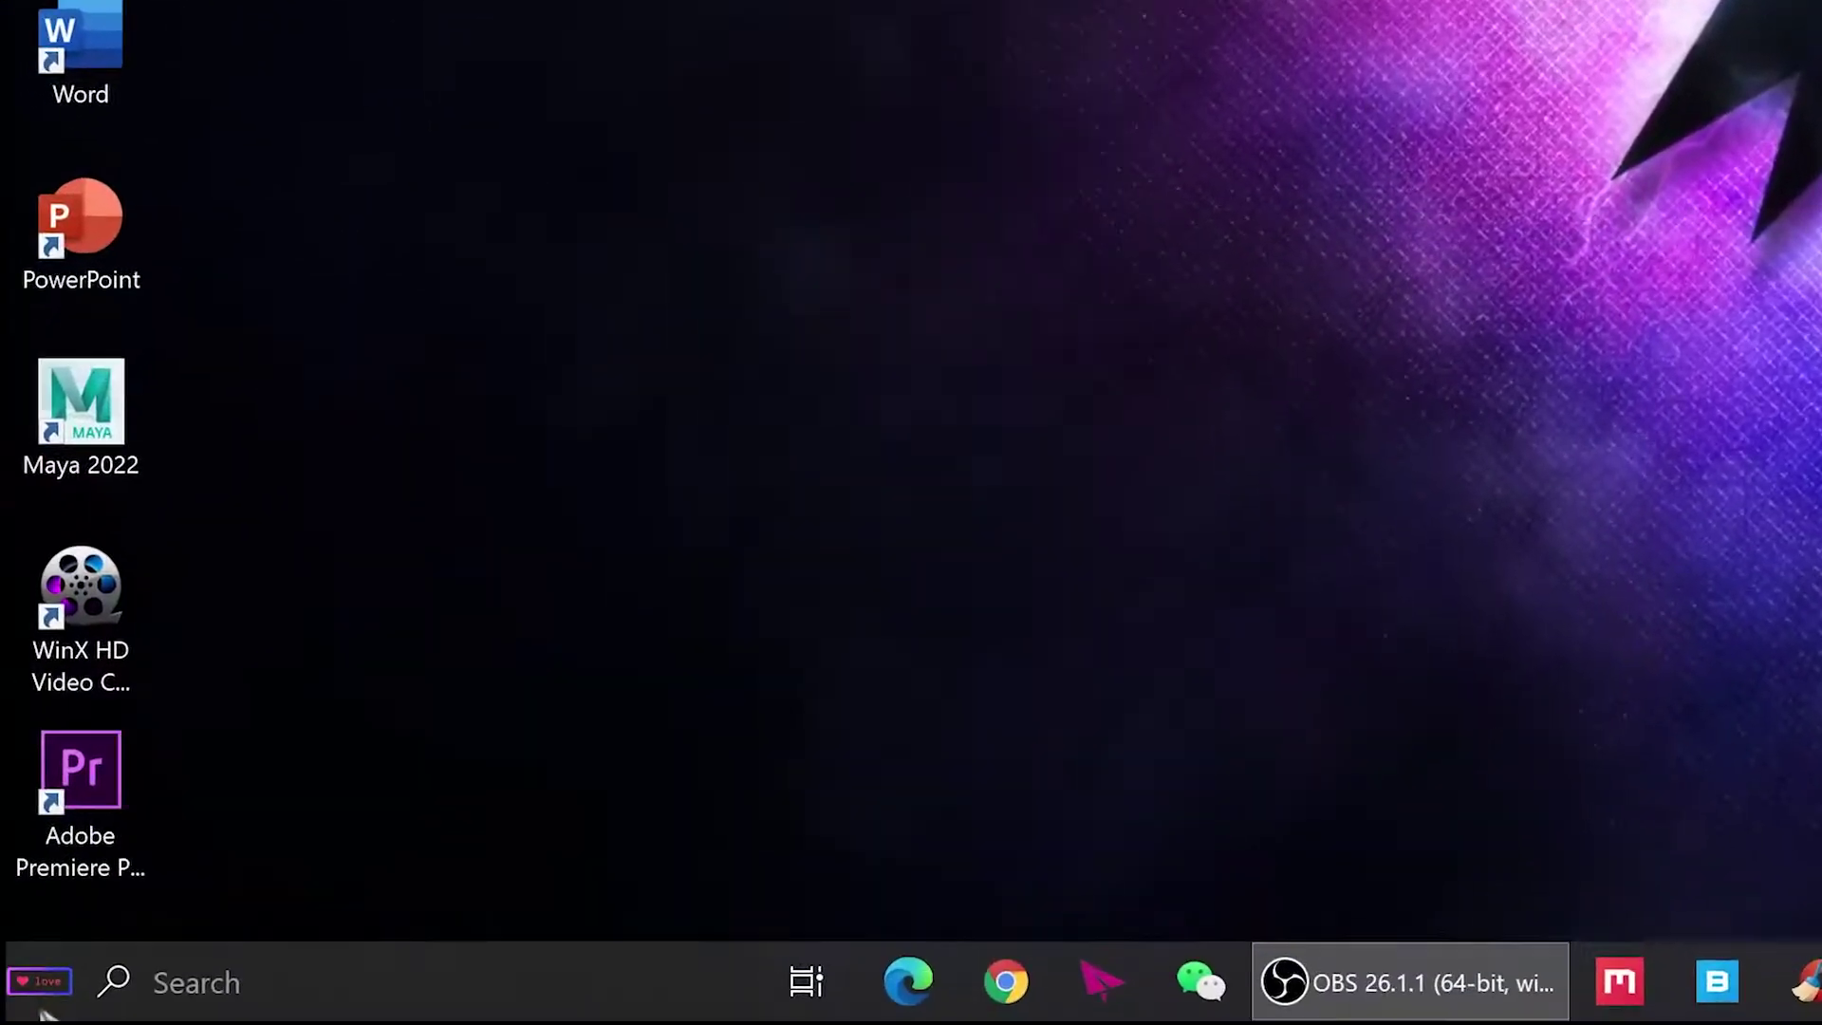
- Open the Start menu with the new custom button to check its look, and close it
left_click(40, 986)
left_click(44, 987)
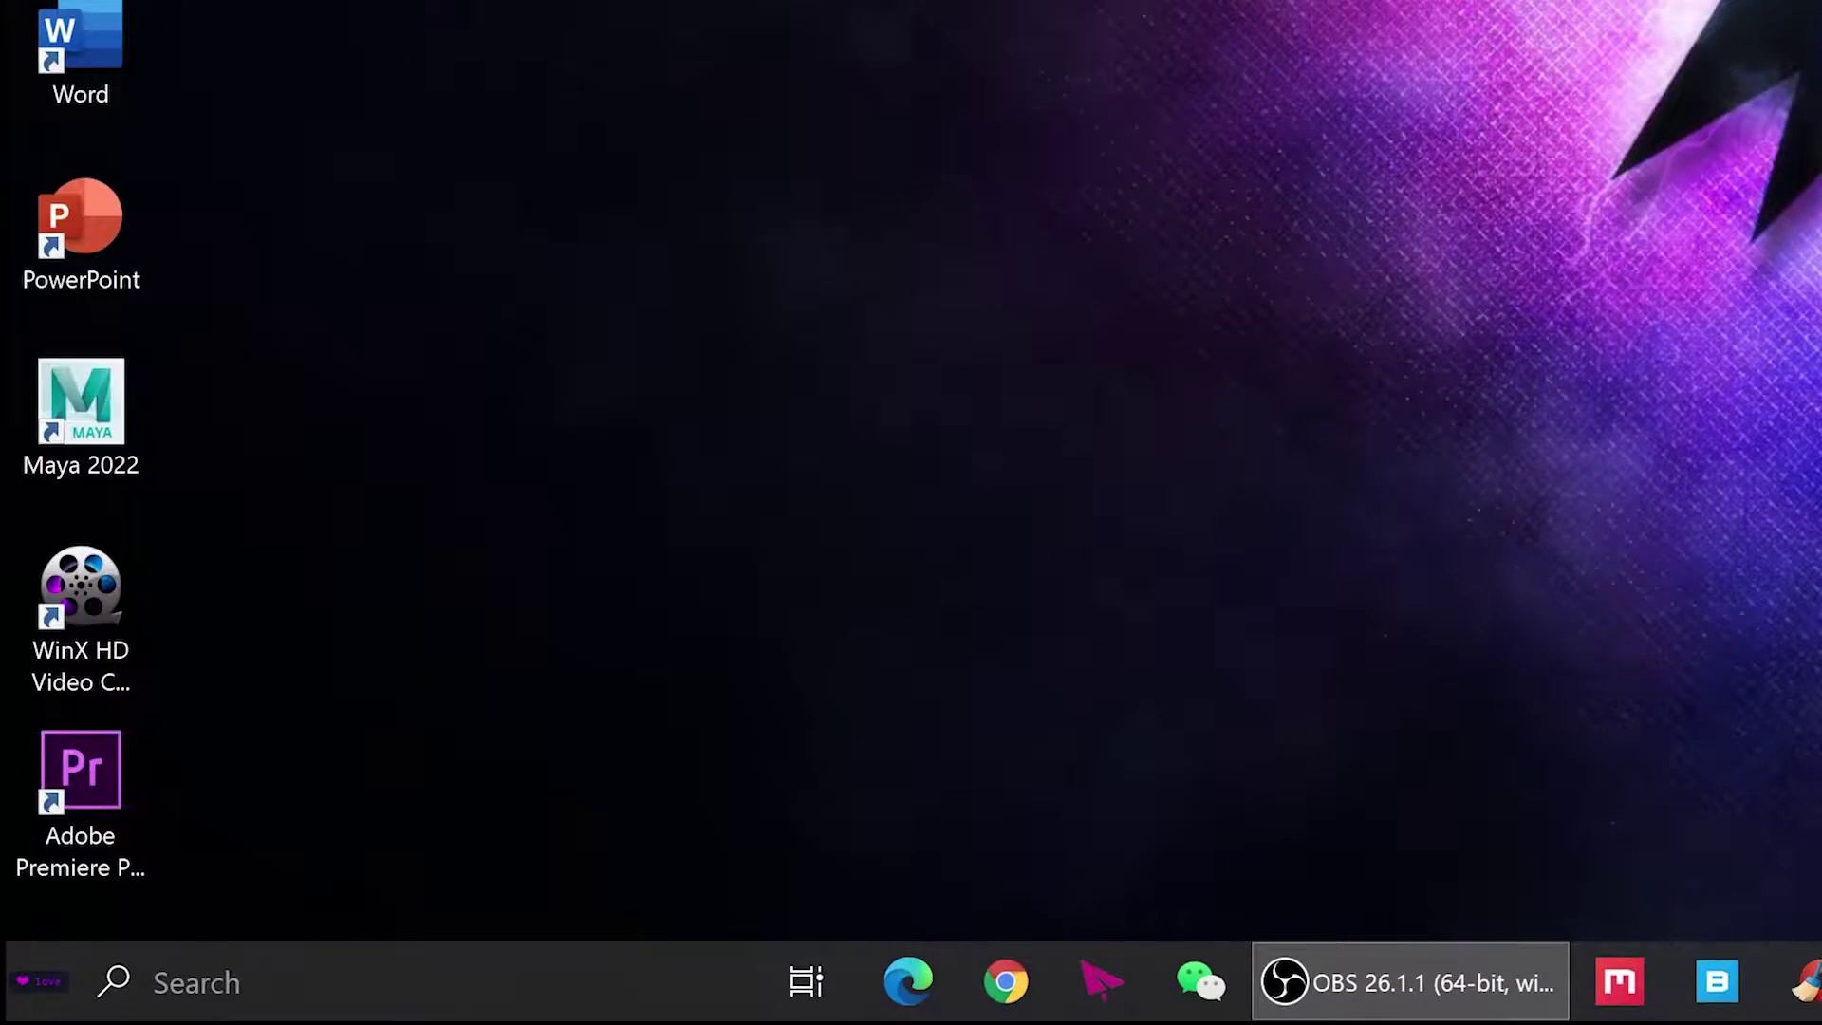
right_click(1229, 2)
left_click(40, 987)
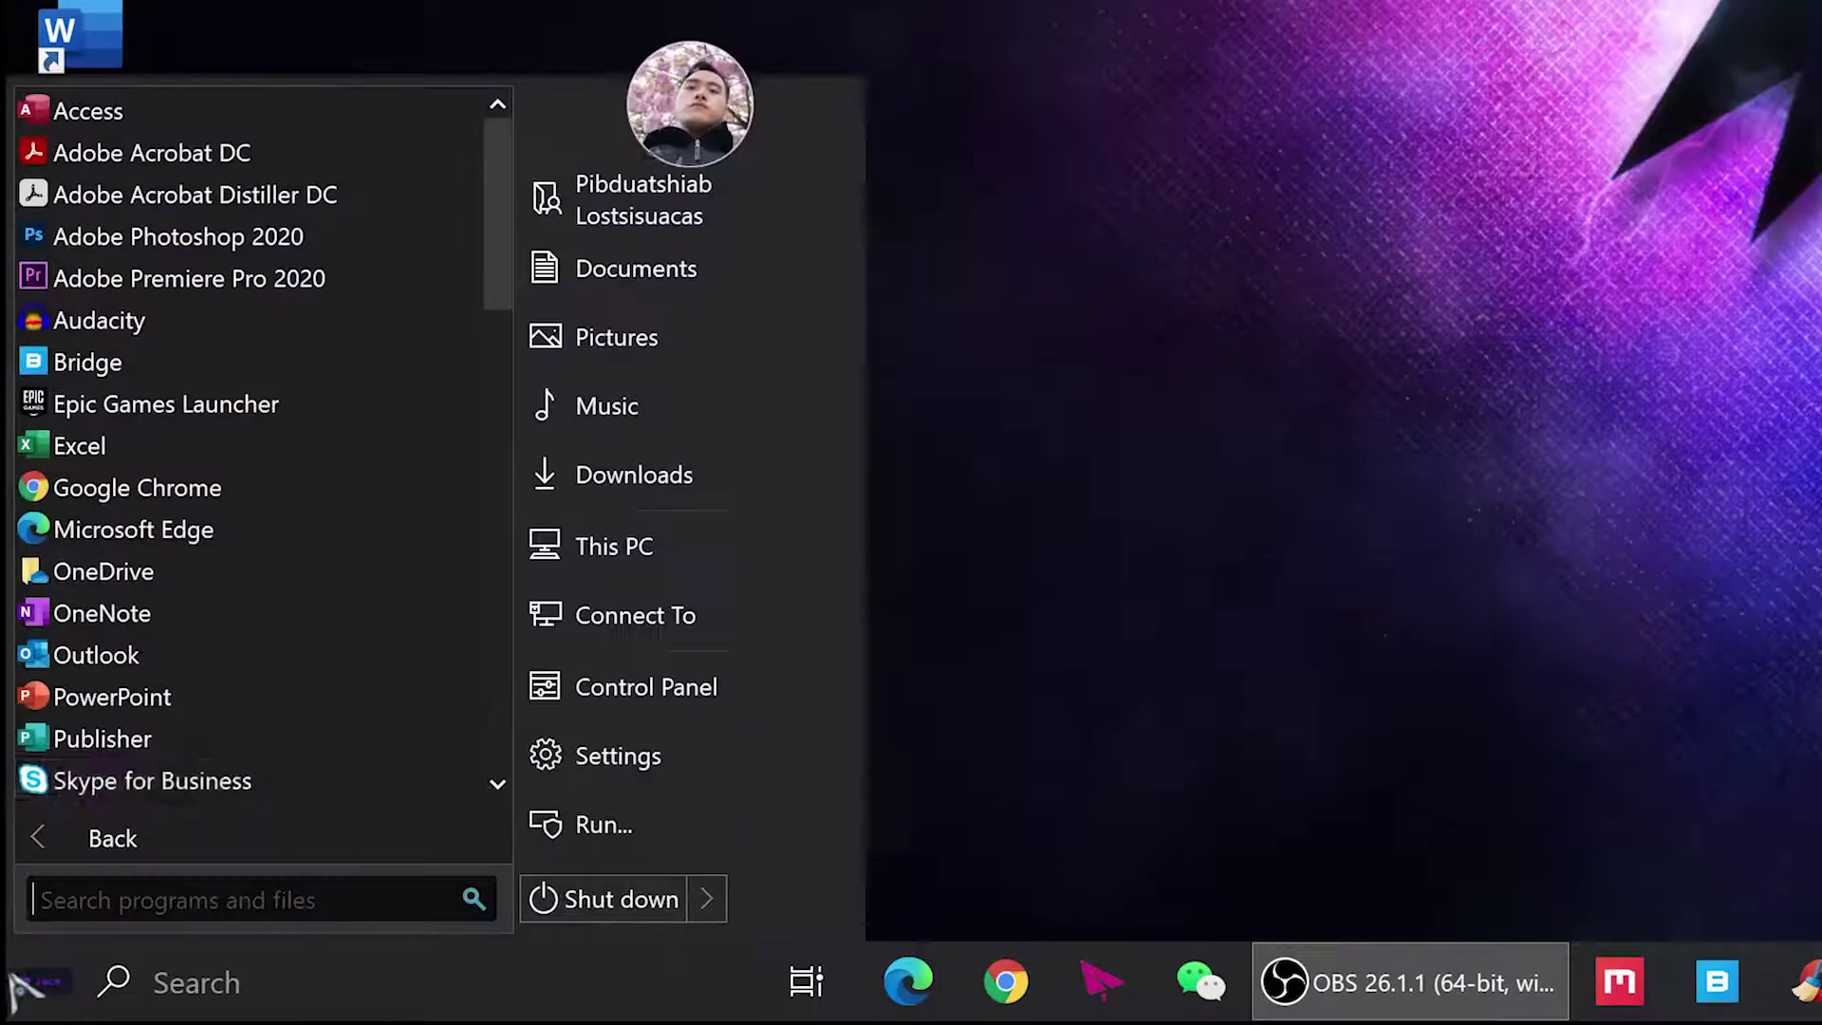
left_click(752, 963)
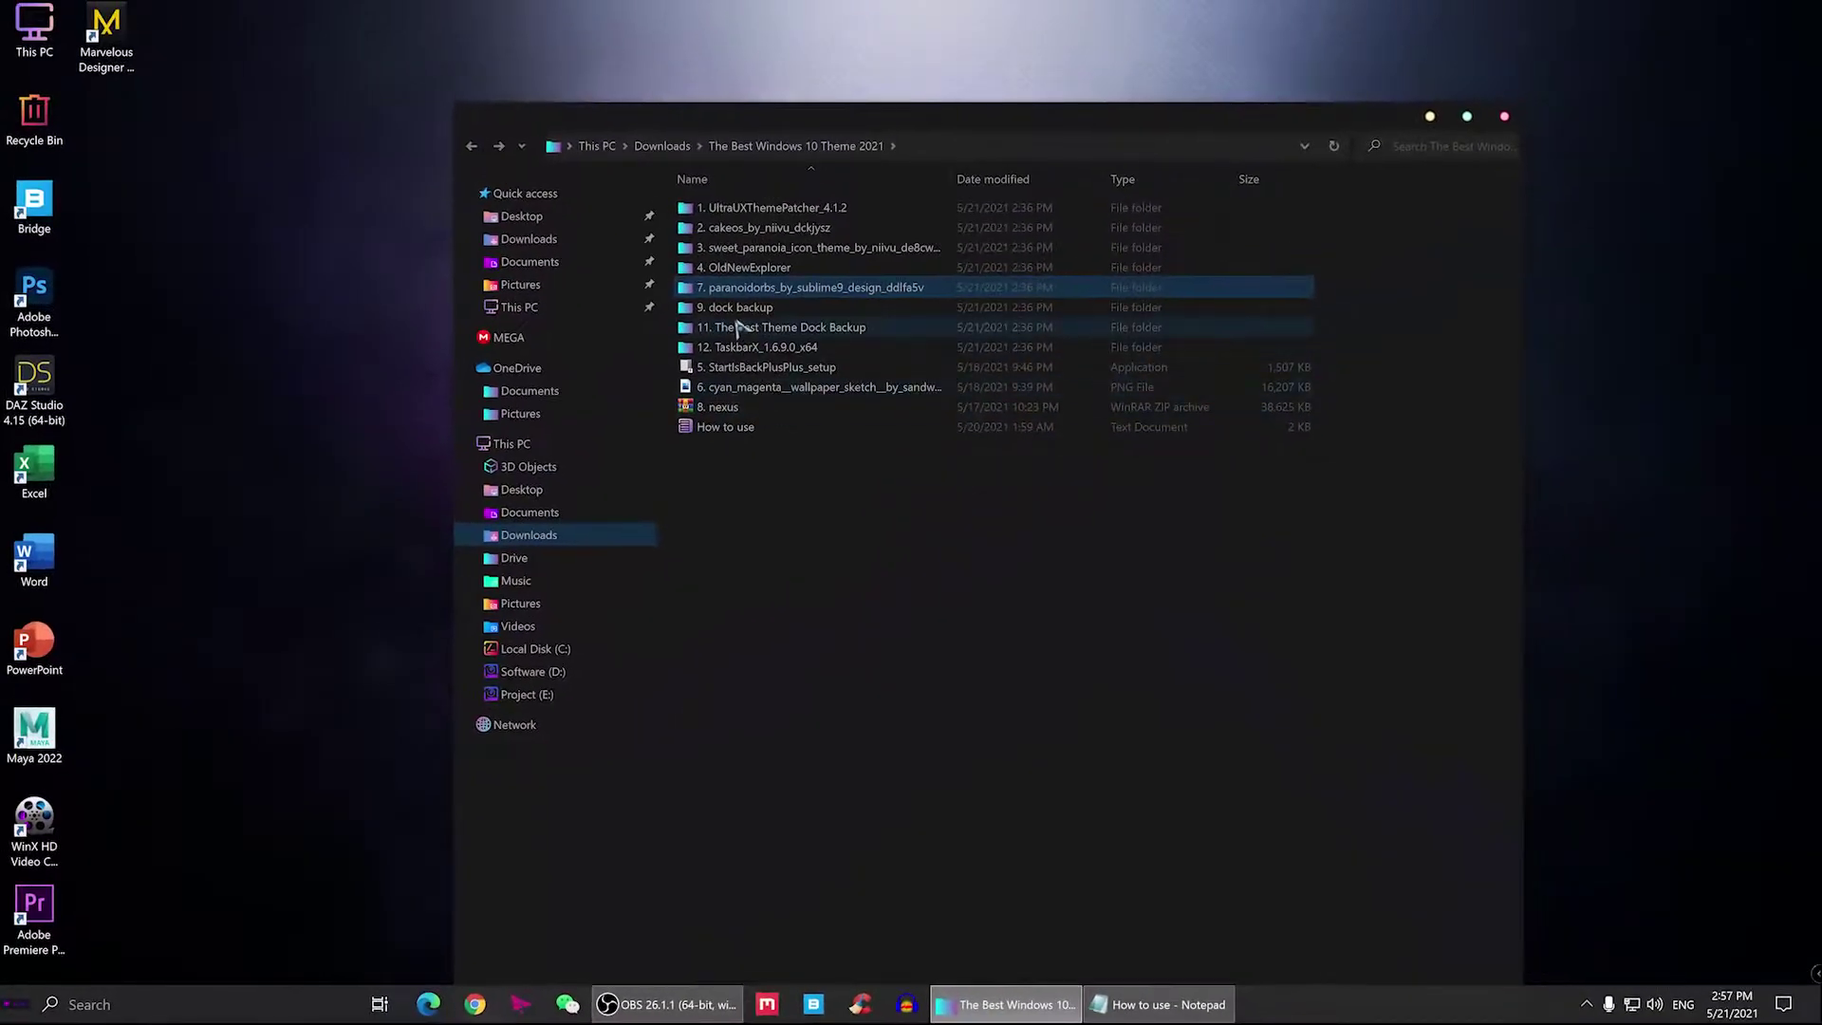
- Extract the 8. nexus archive into its own folder and delete the archive
left_click(732, 414)
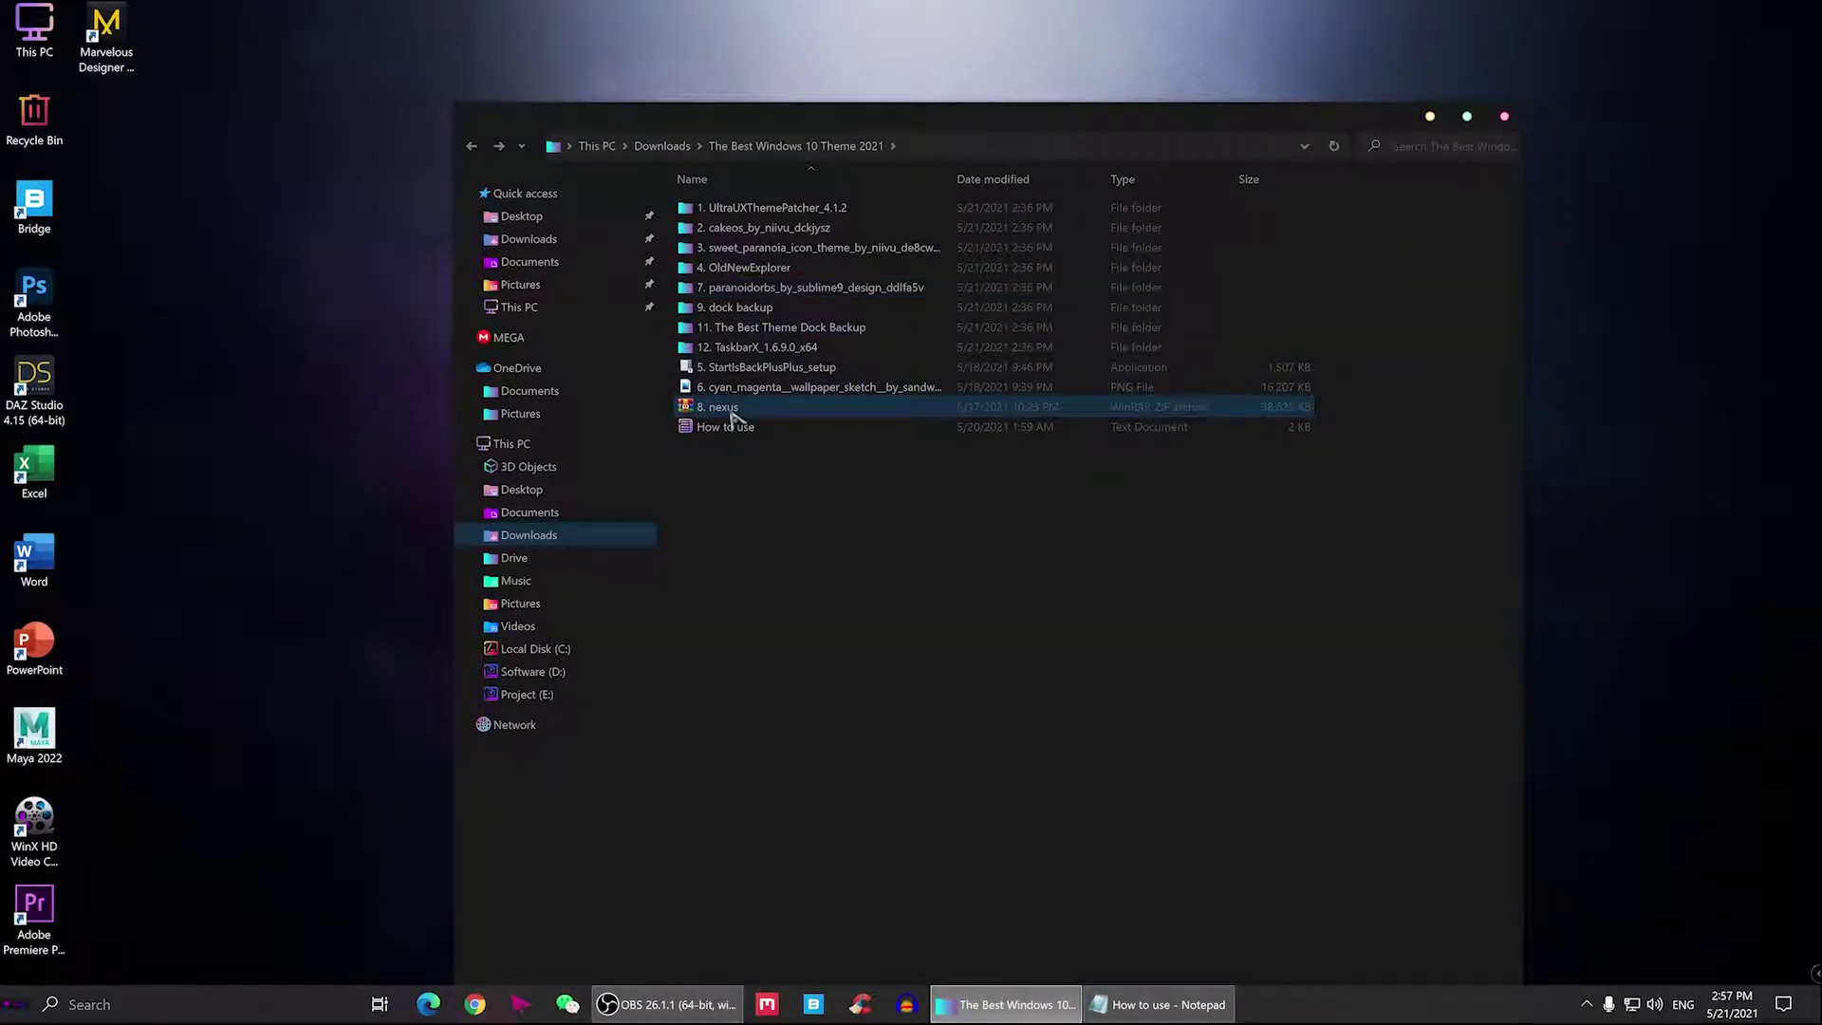
double_click(731, 408)
key("Escape")
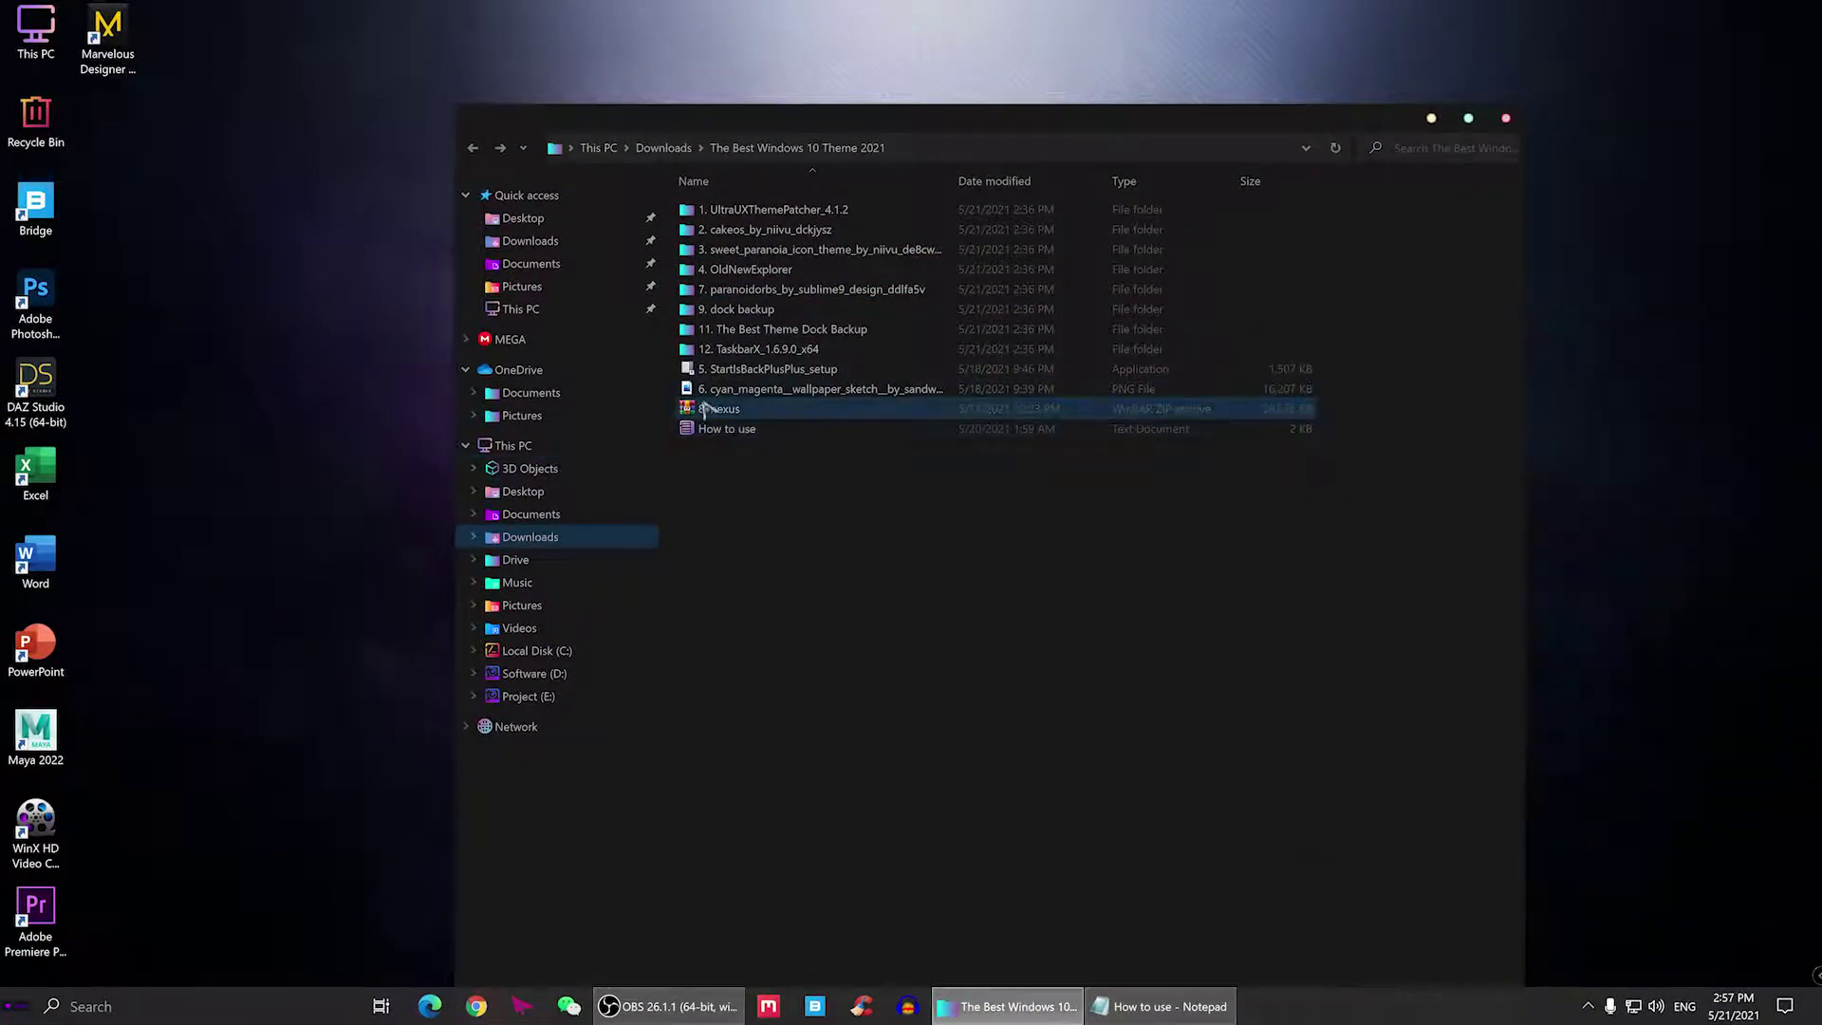
right_click(703, 409)
left_click(780, 504)
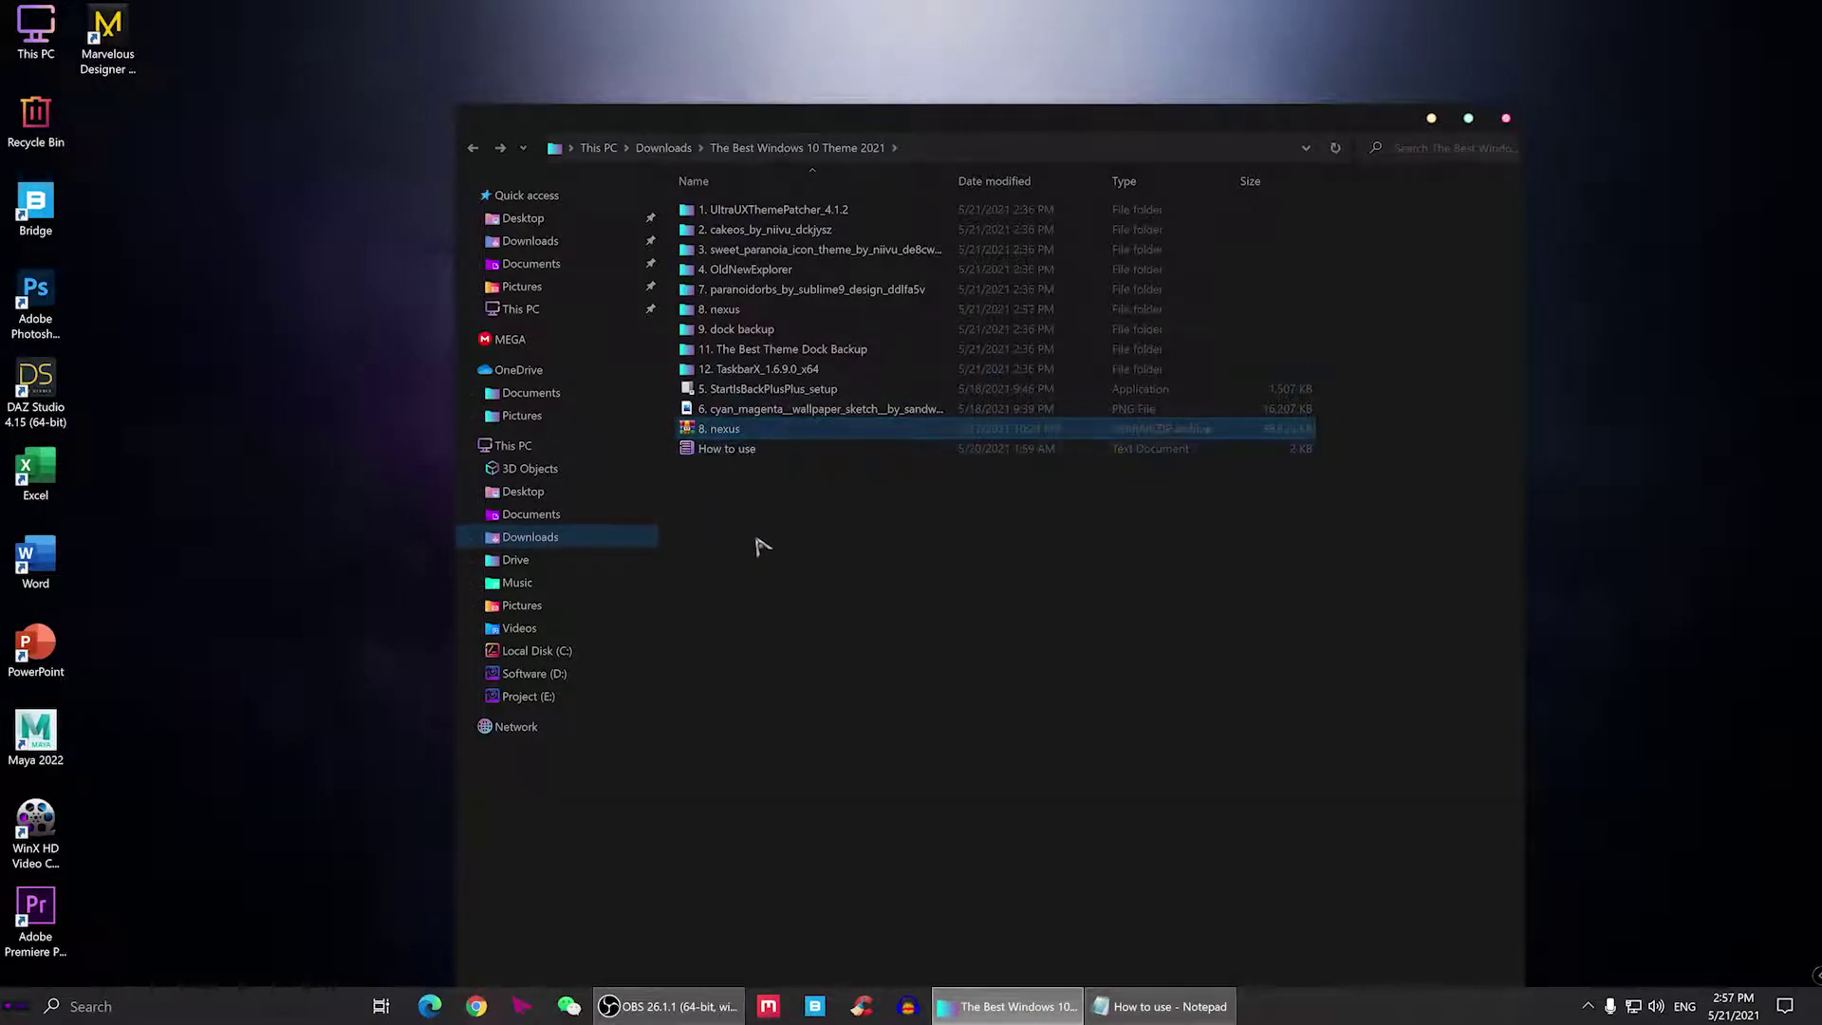
key("Delete")
- Open the extracted 8. nexus folder and run the NexusSetup installer
left_click(718, 327)
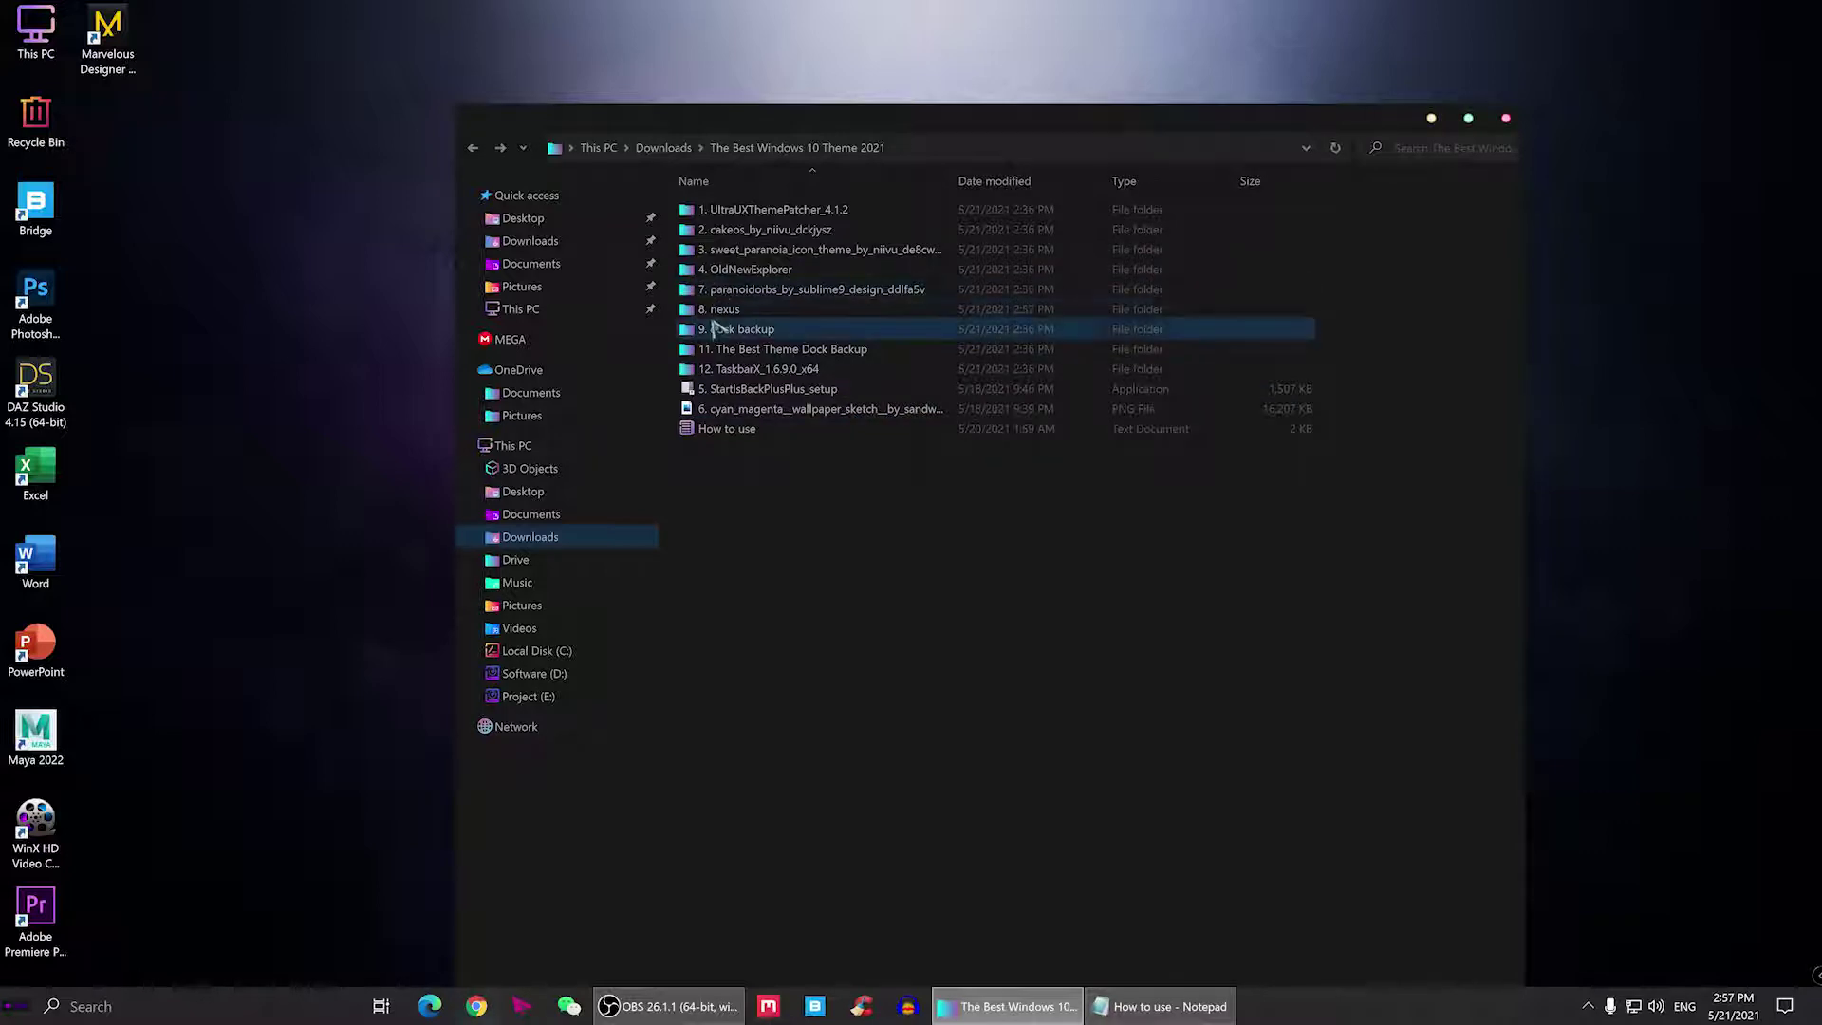
left_click(721, 311)
double_click(719, 313)
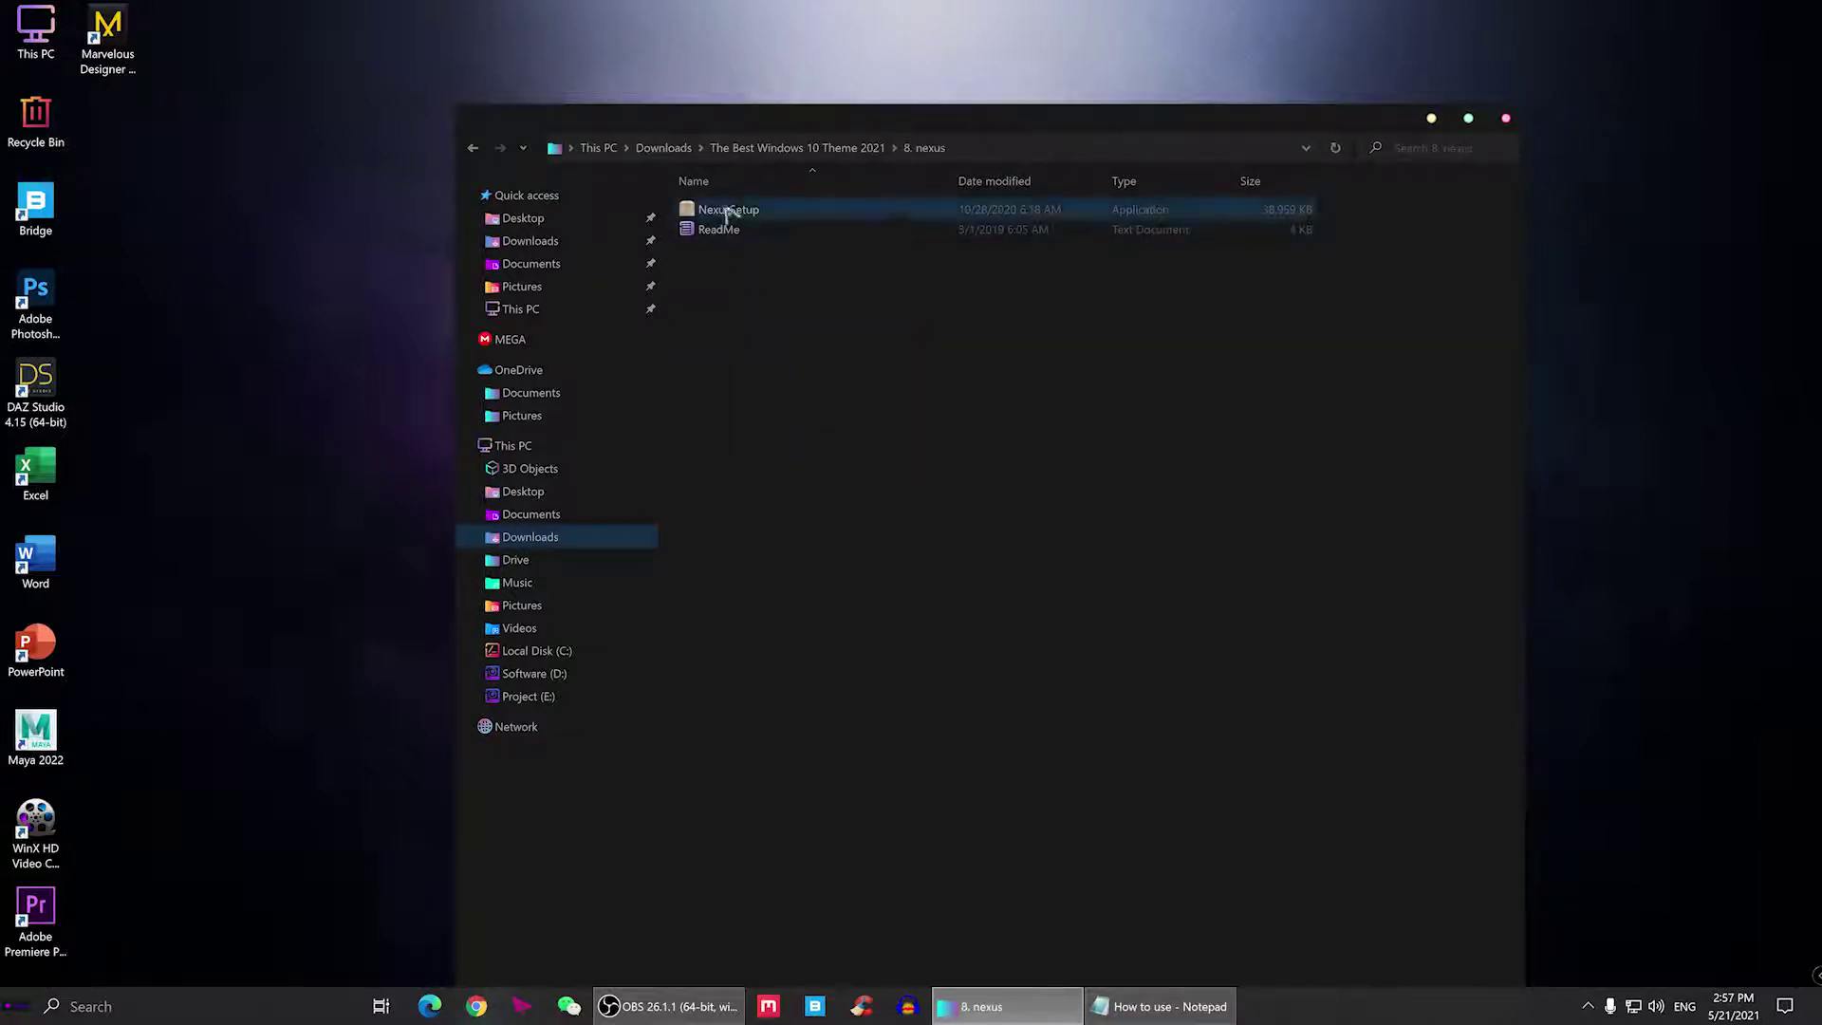
right_click(728, 211)
left_click(771, 229)
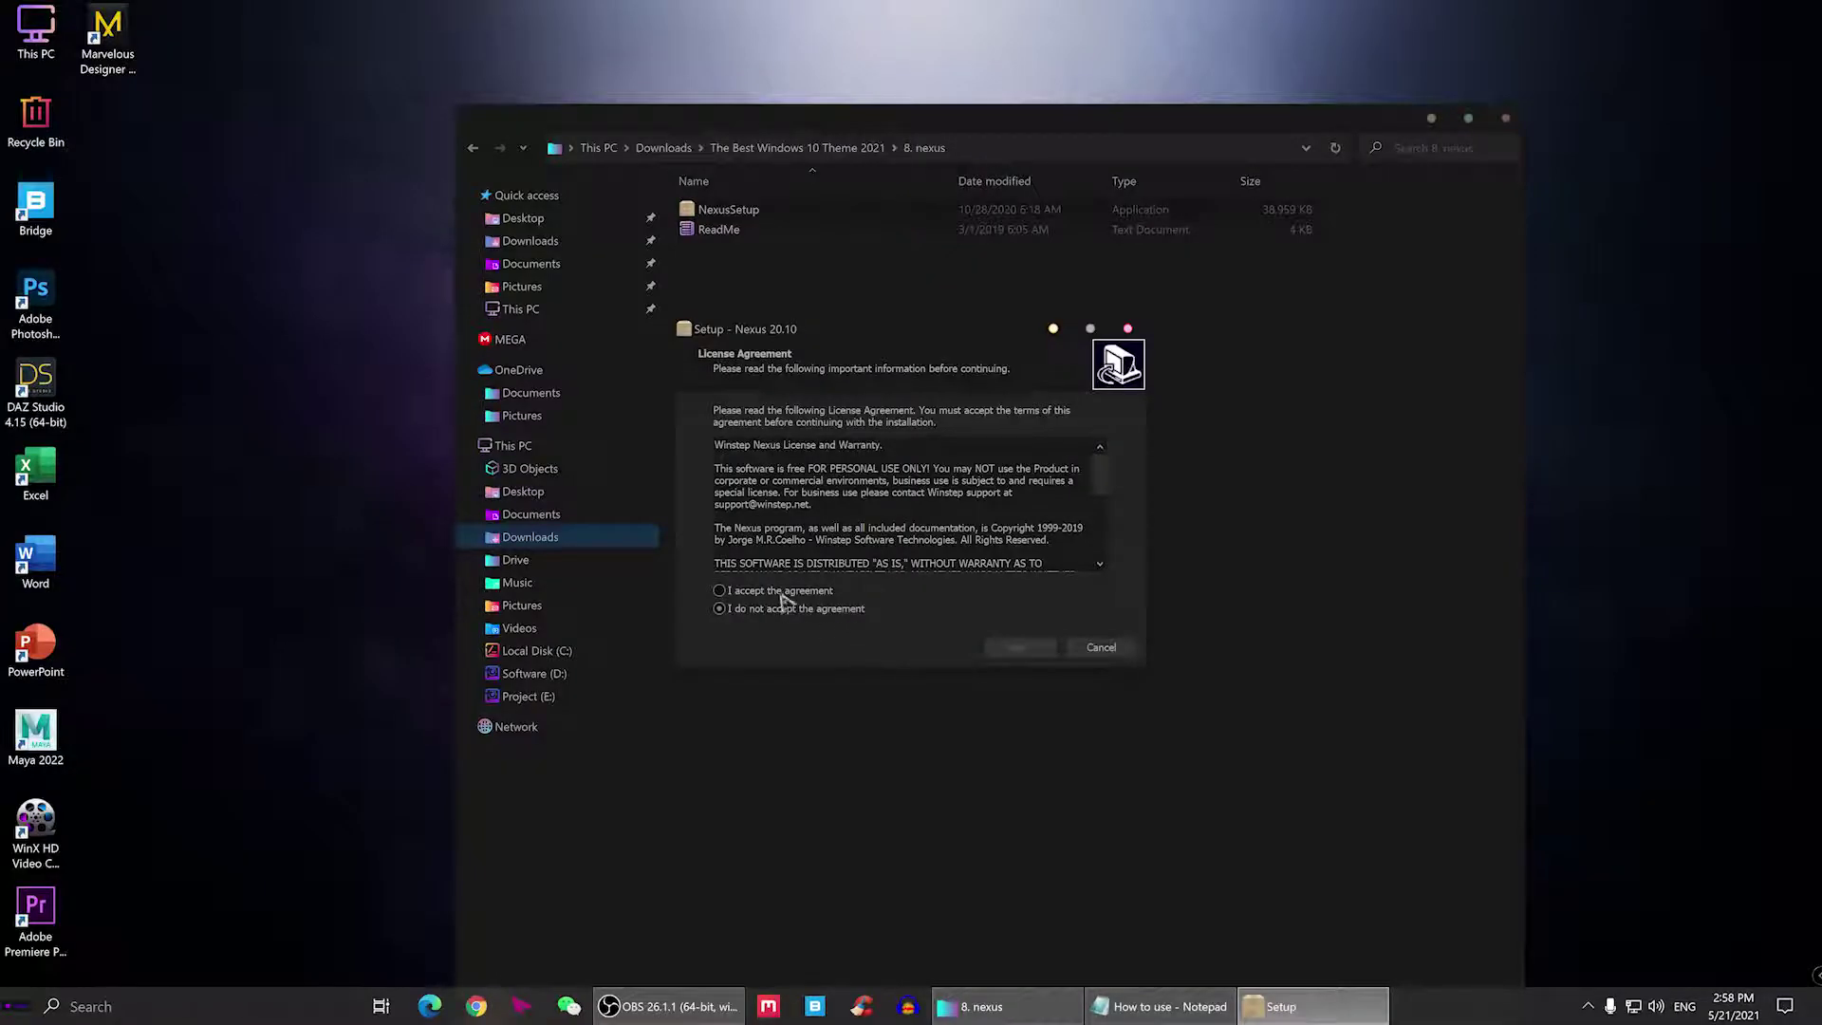
- Accept the licence agreement, install Nexus with the Winstep Start Menu folder and finish the setup without launching Nexus
left_click(1001, 652)
left_click(1011, 653)
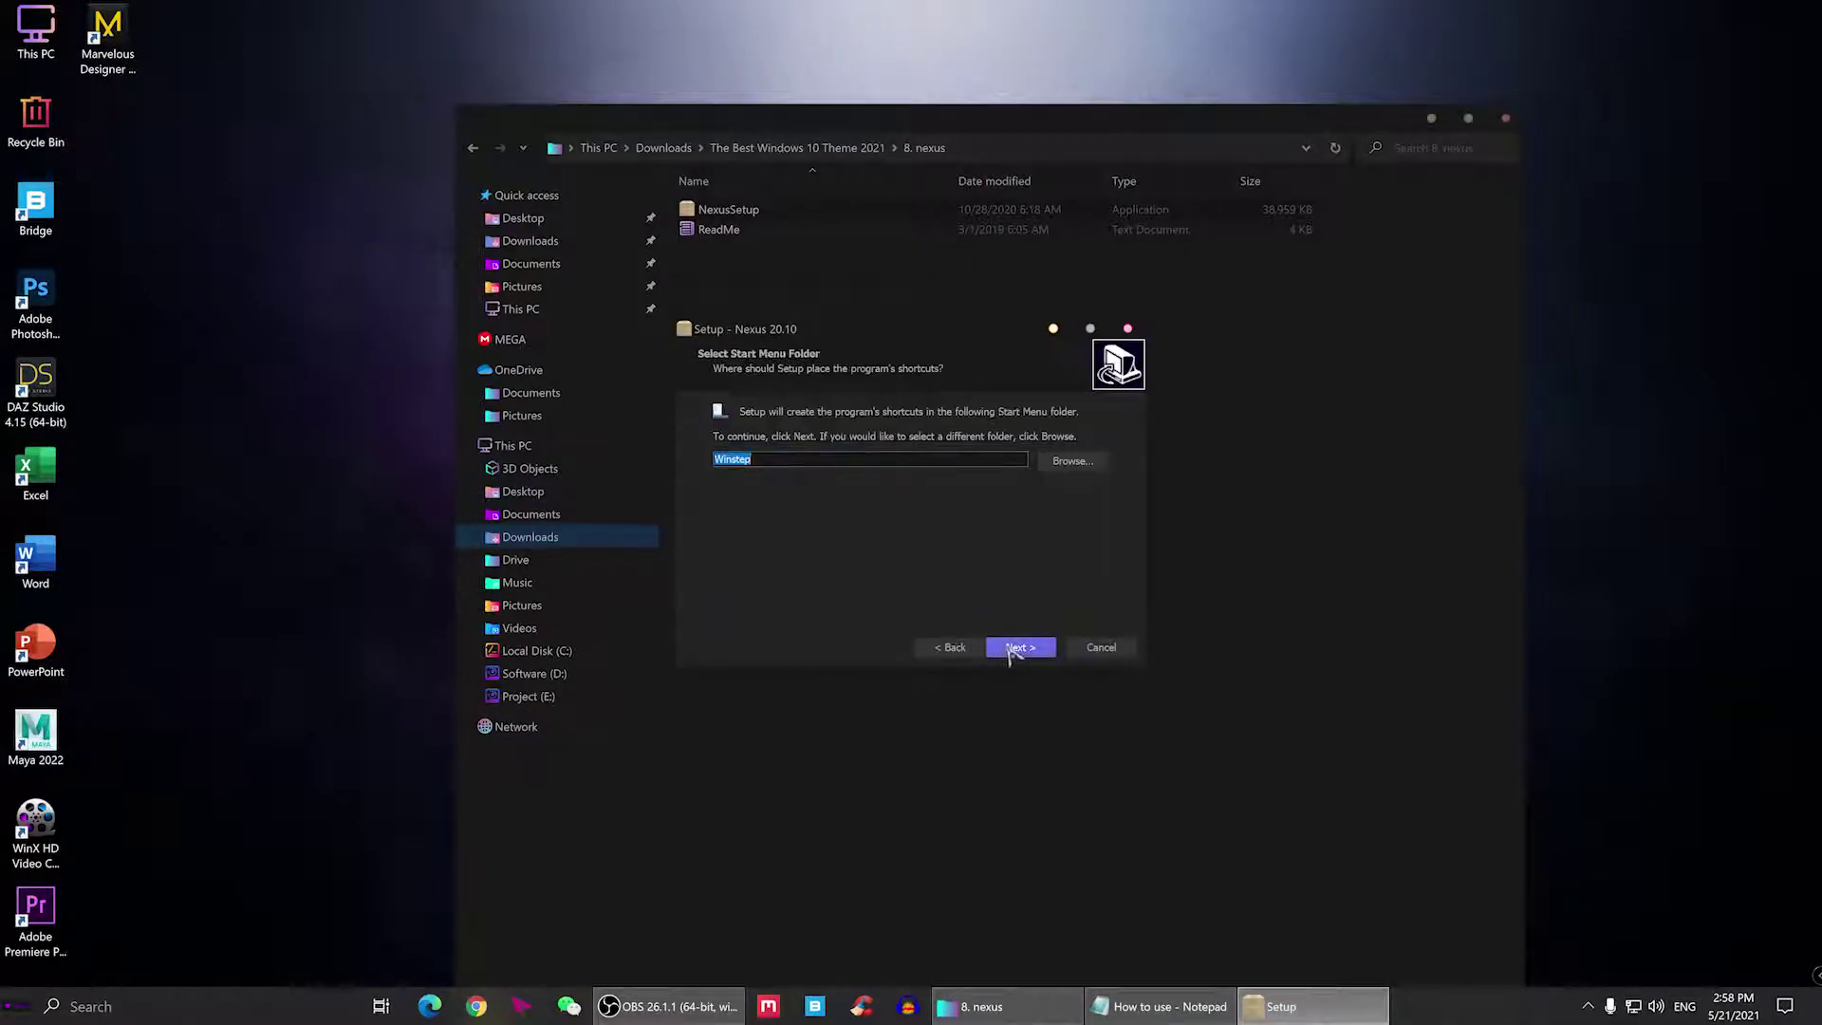
left_click(1012, 652)
left_click(1011, 653)
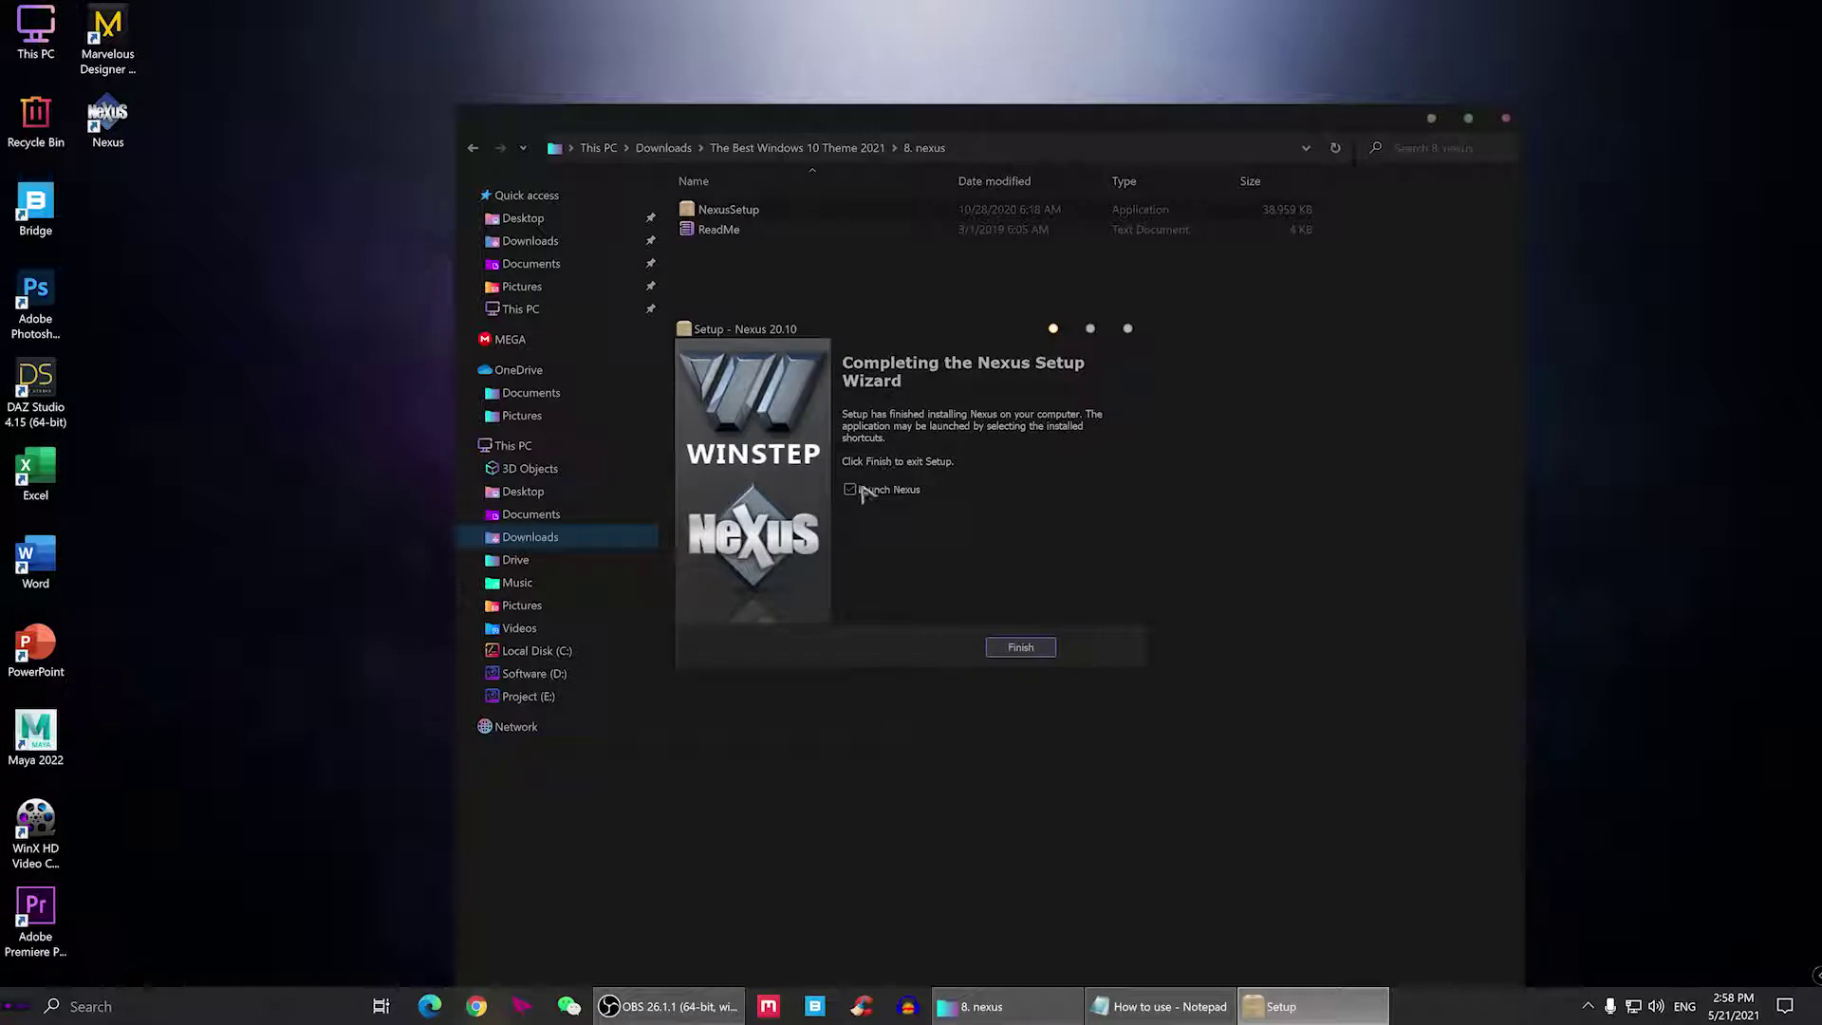
left_click(1019, 647)
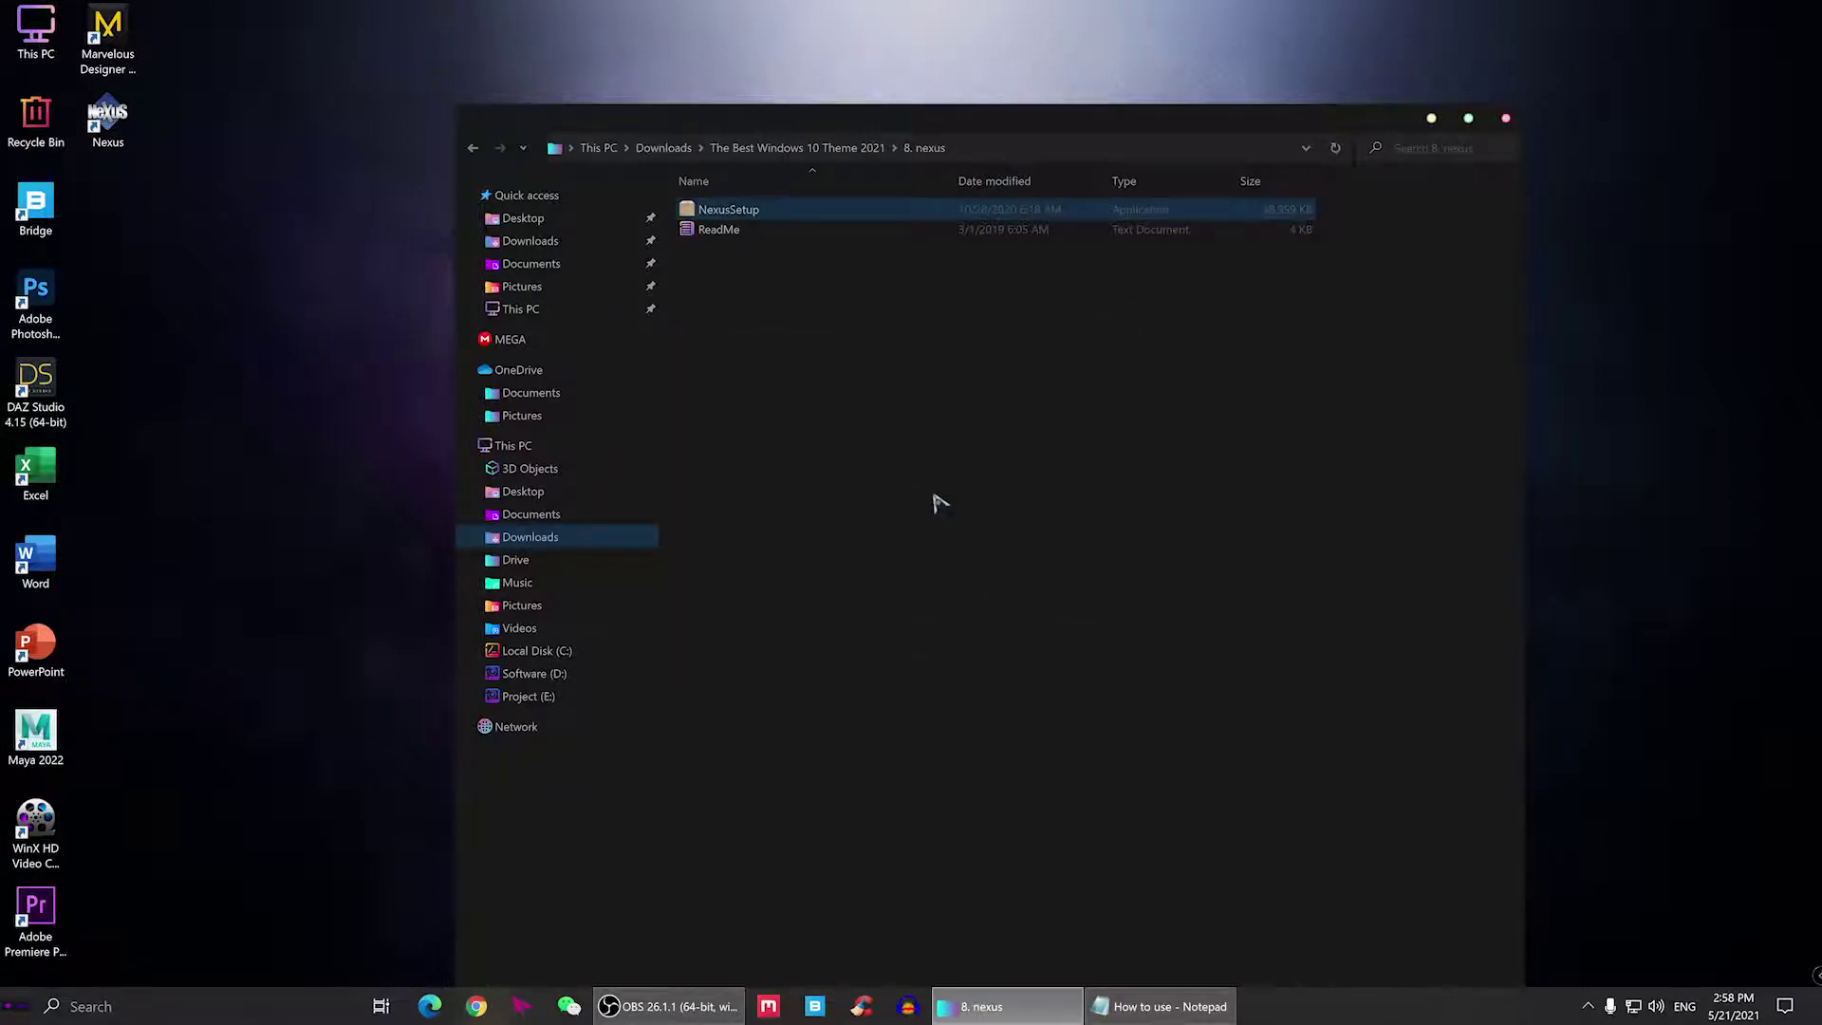
- Copy the Paranoid 2.0 folder from the Dock folder of the Sweet Paranoia Icon Theme
key("BackSpace")
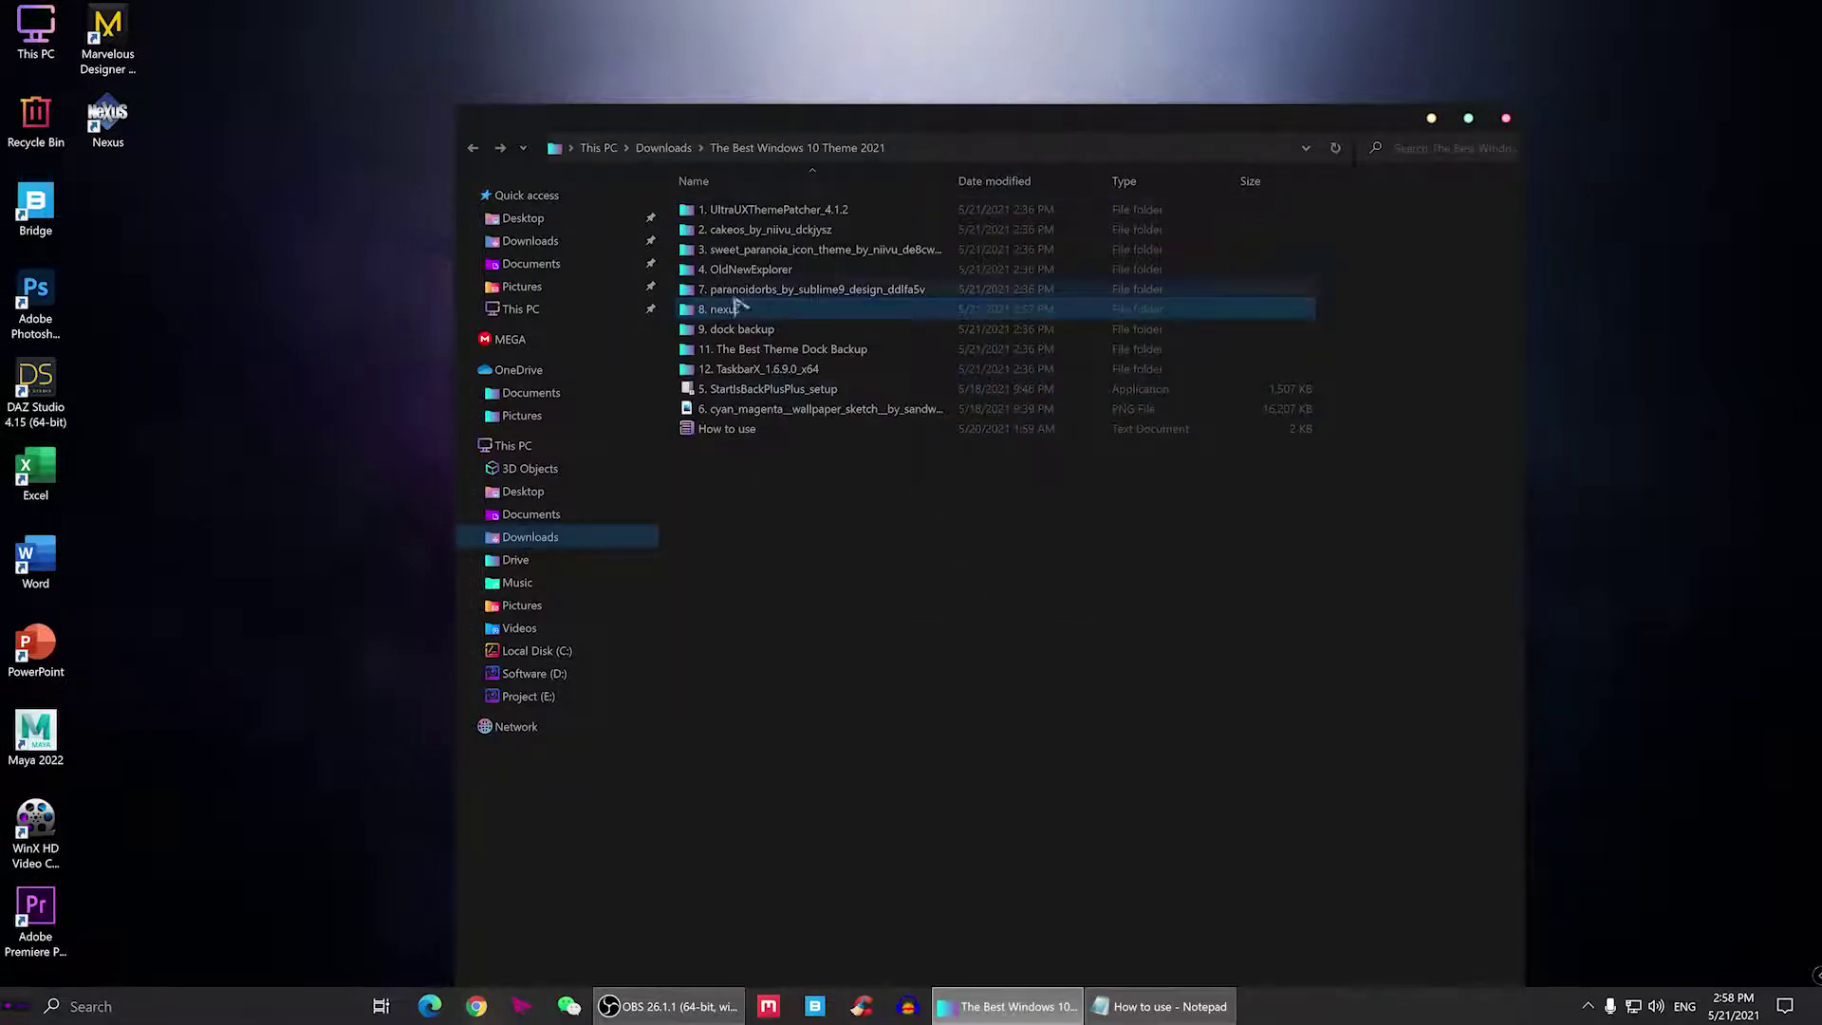
left_click(749, 250)
double_click(745, 252)
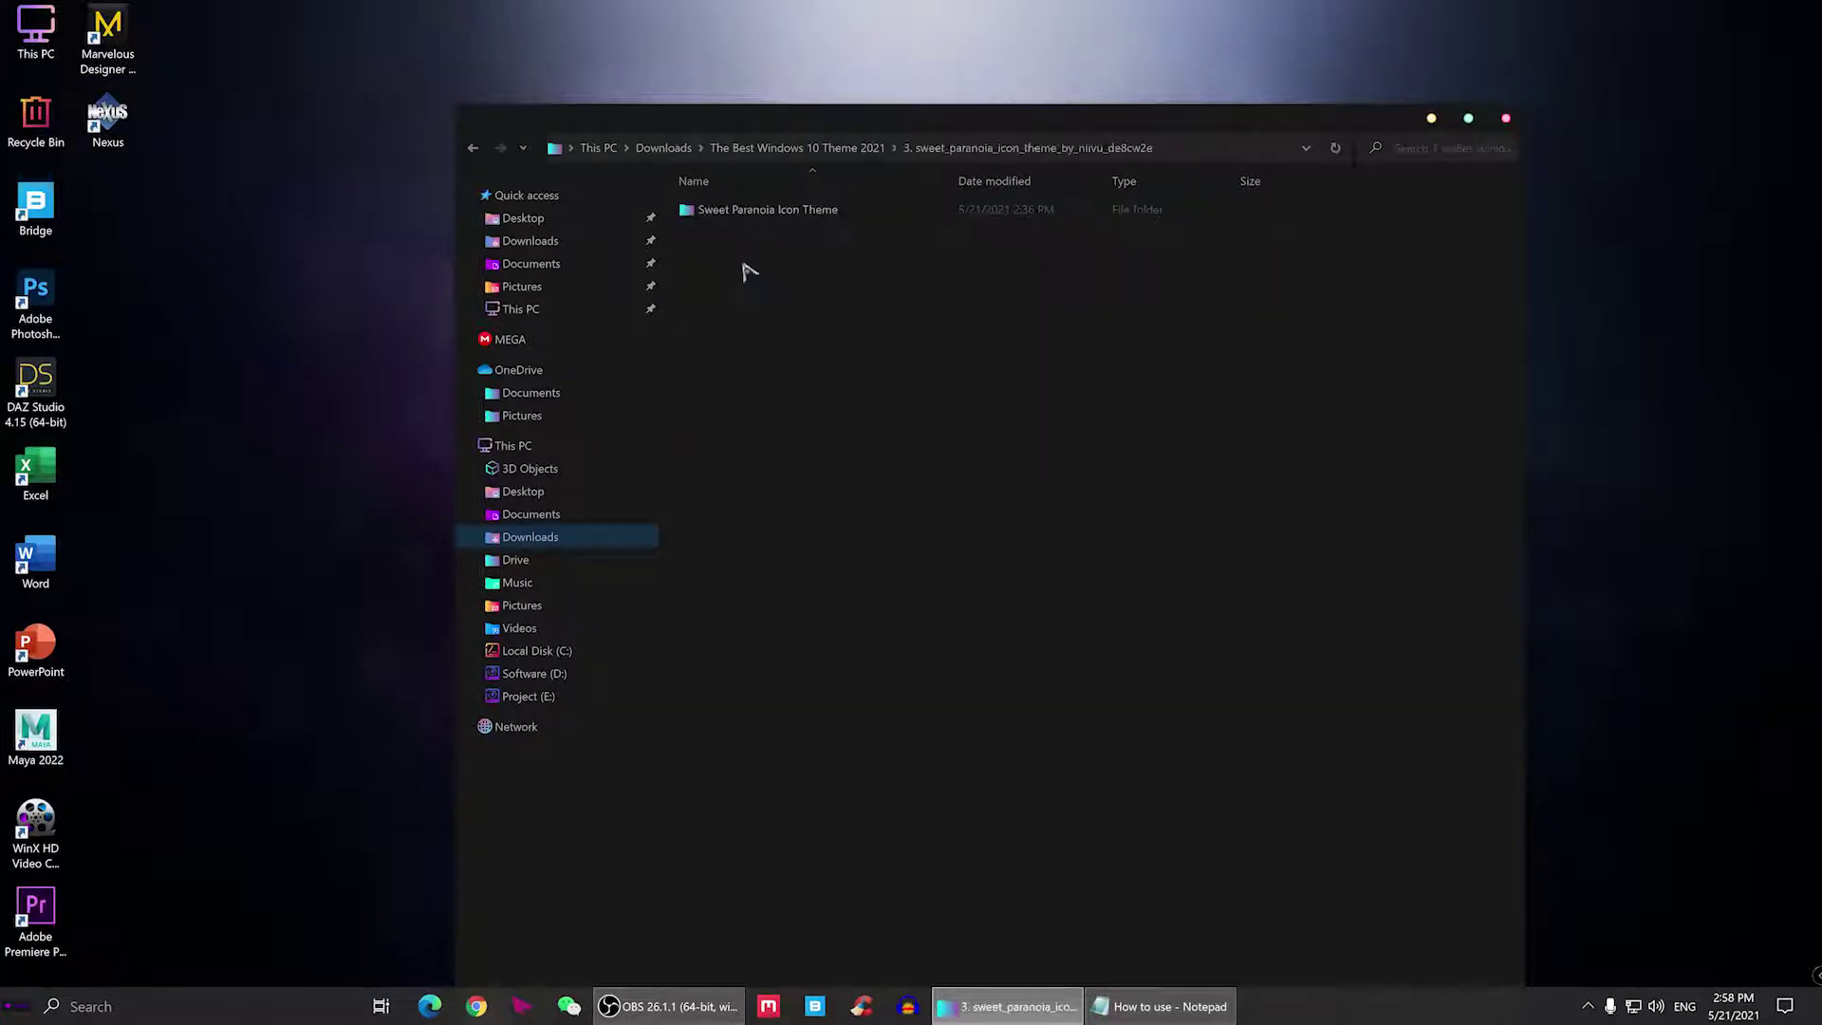
double_click(765, 211)
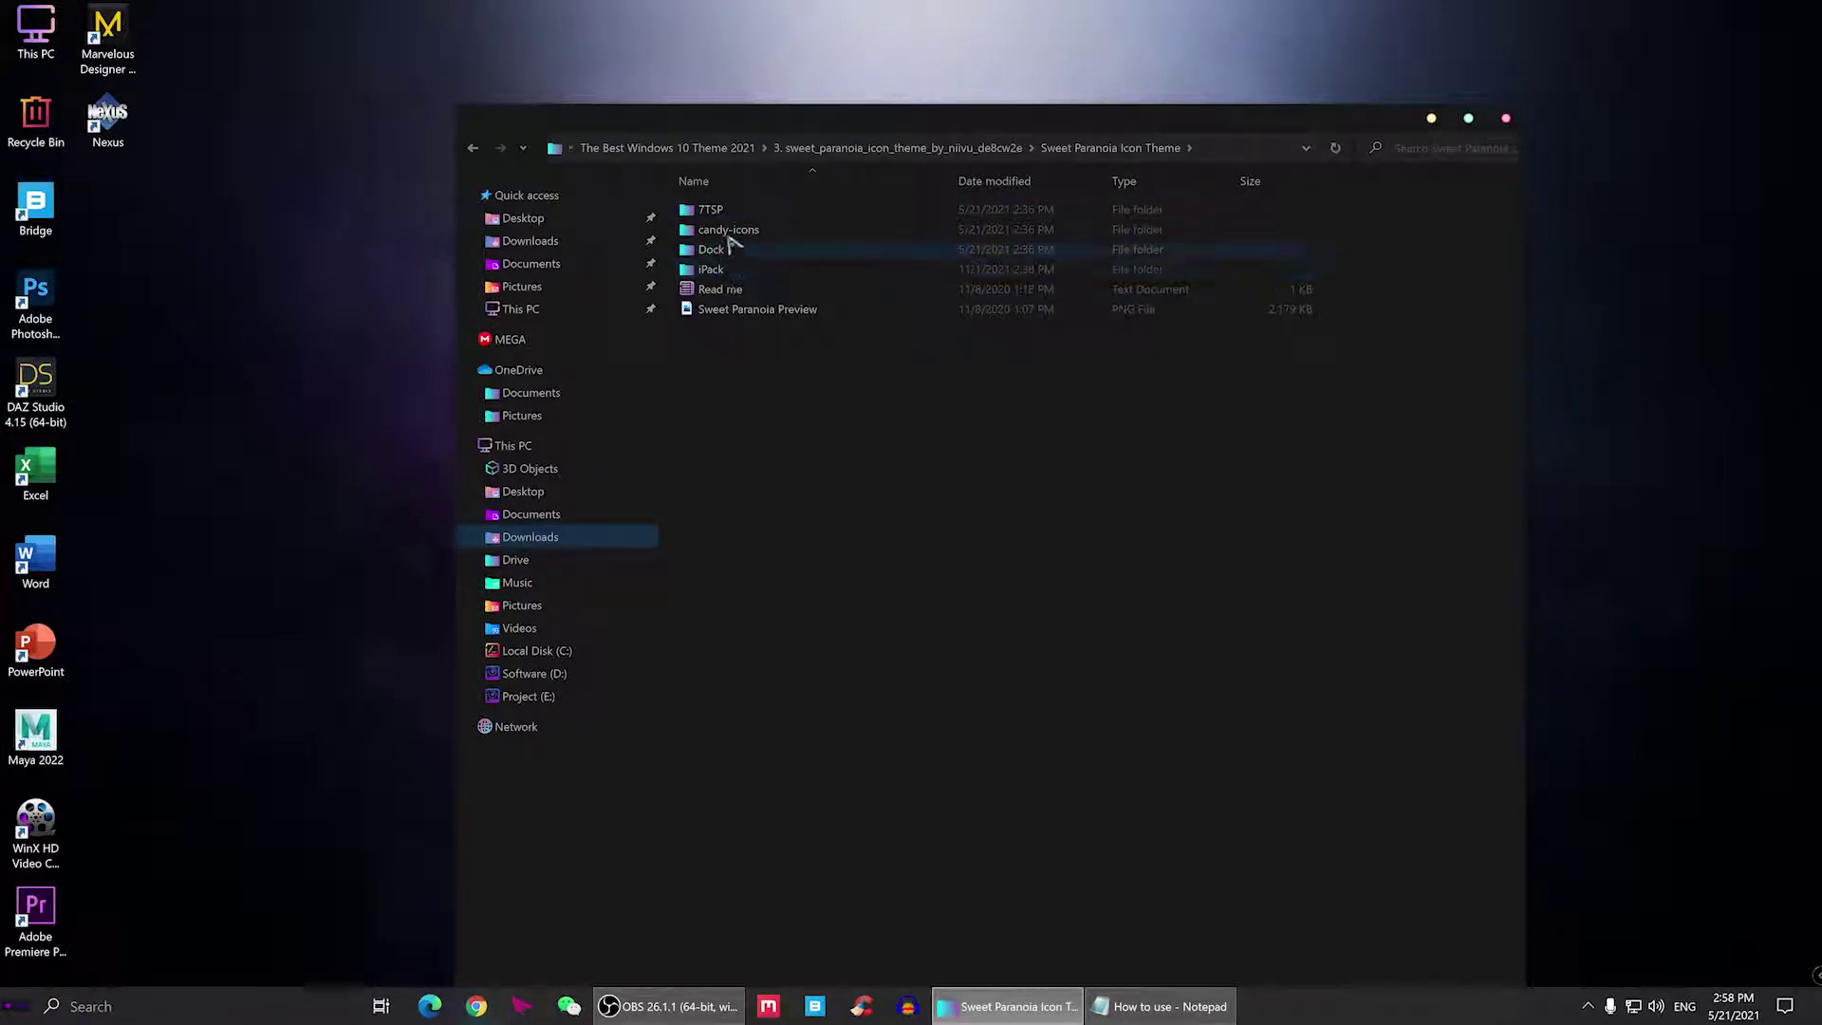
double_click(730, 250)
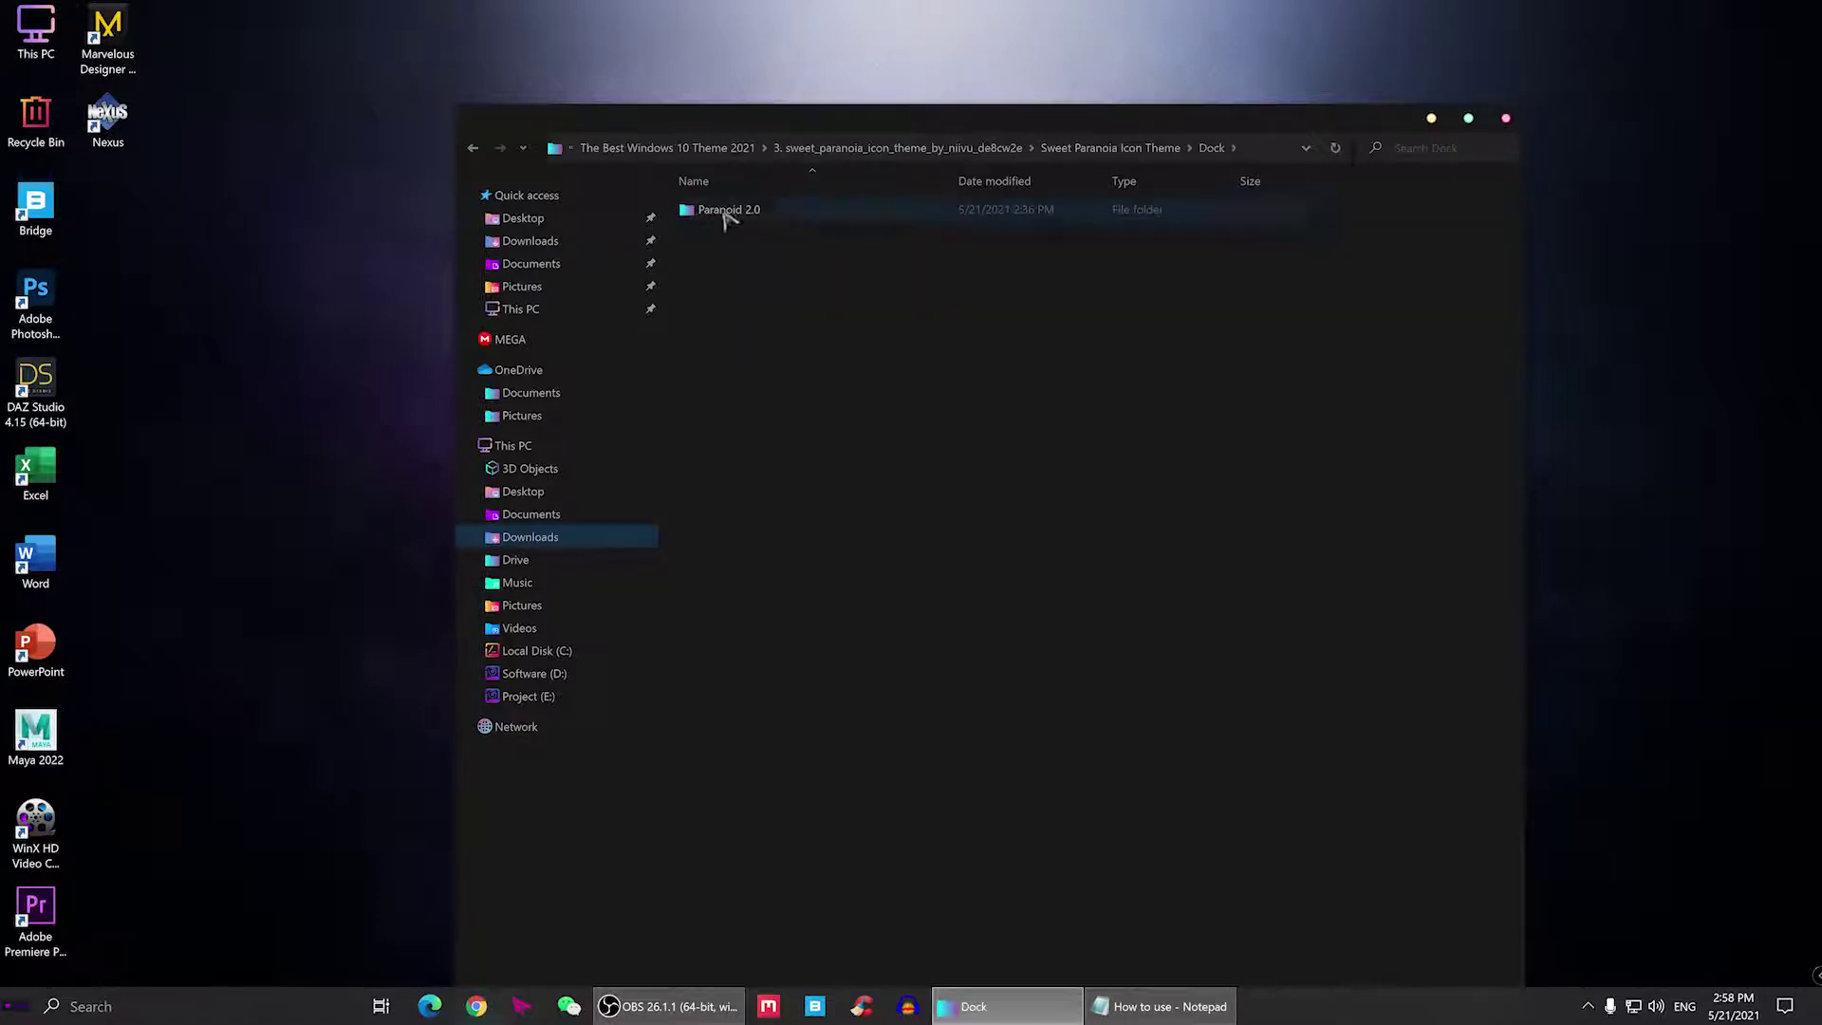
left_click(726, 216)
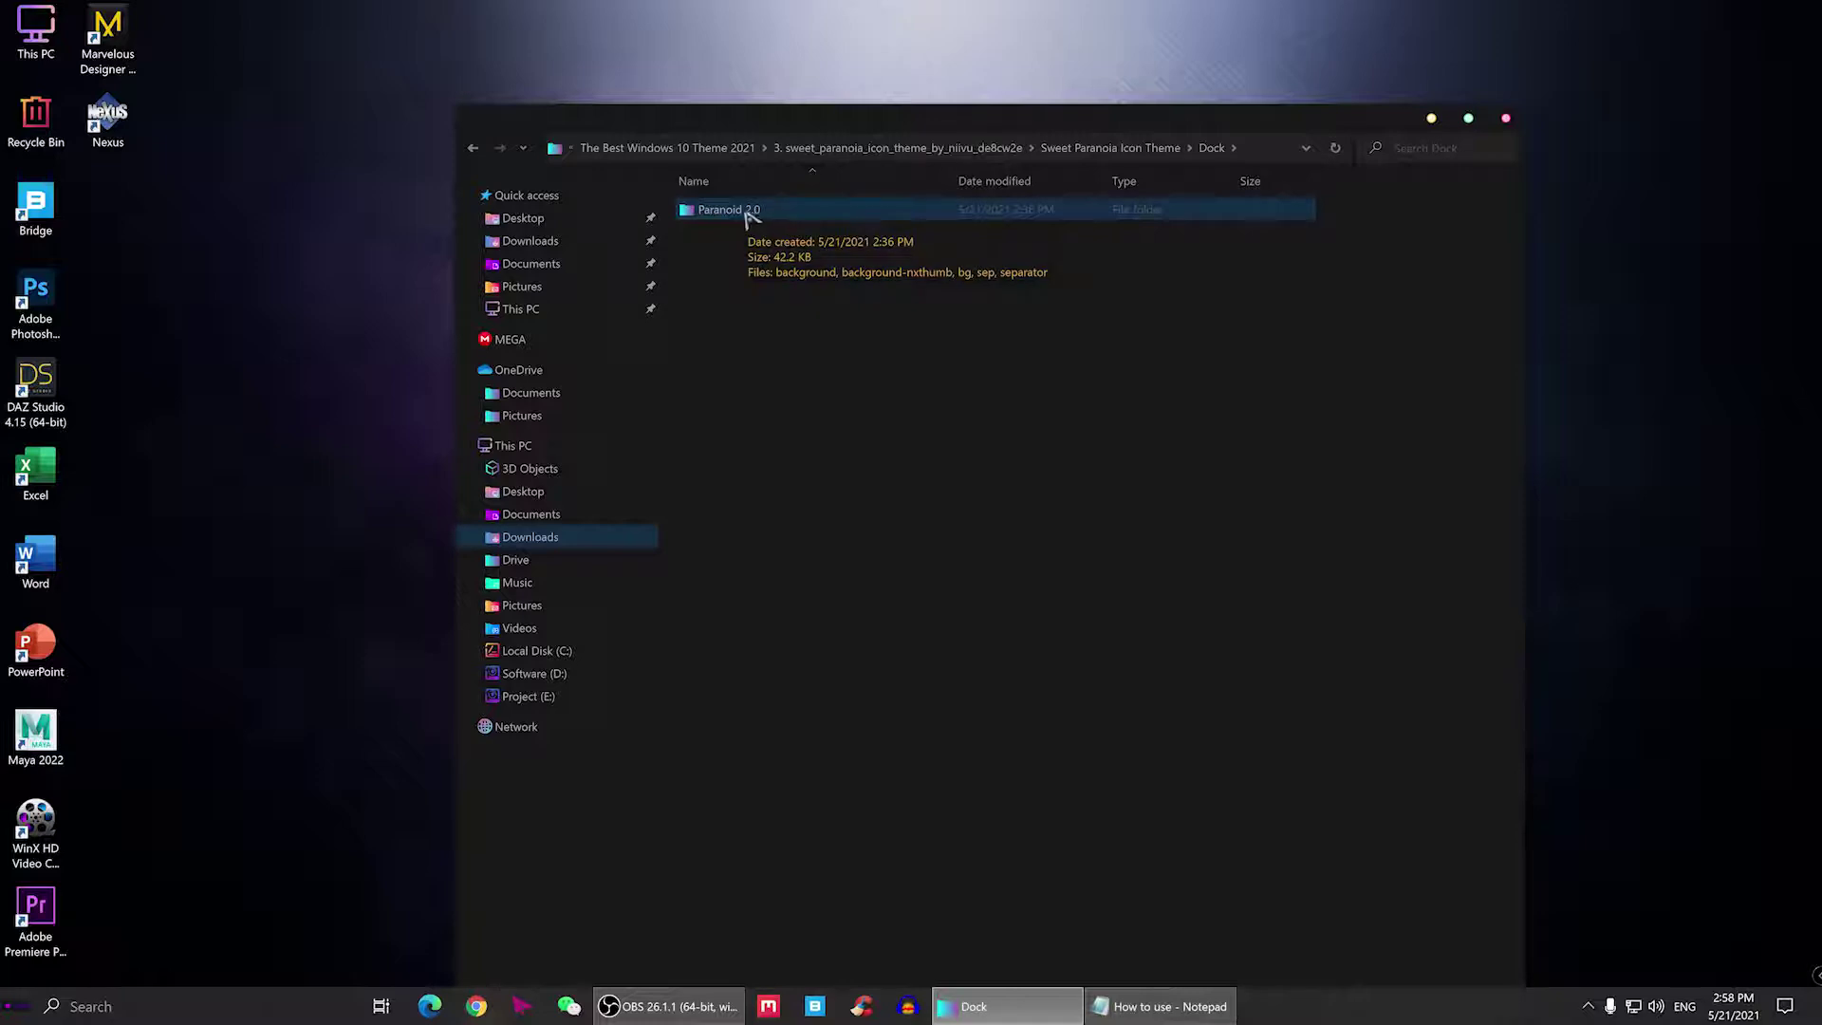
right_click(748, 217)
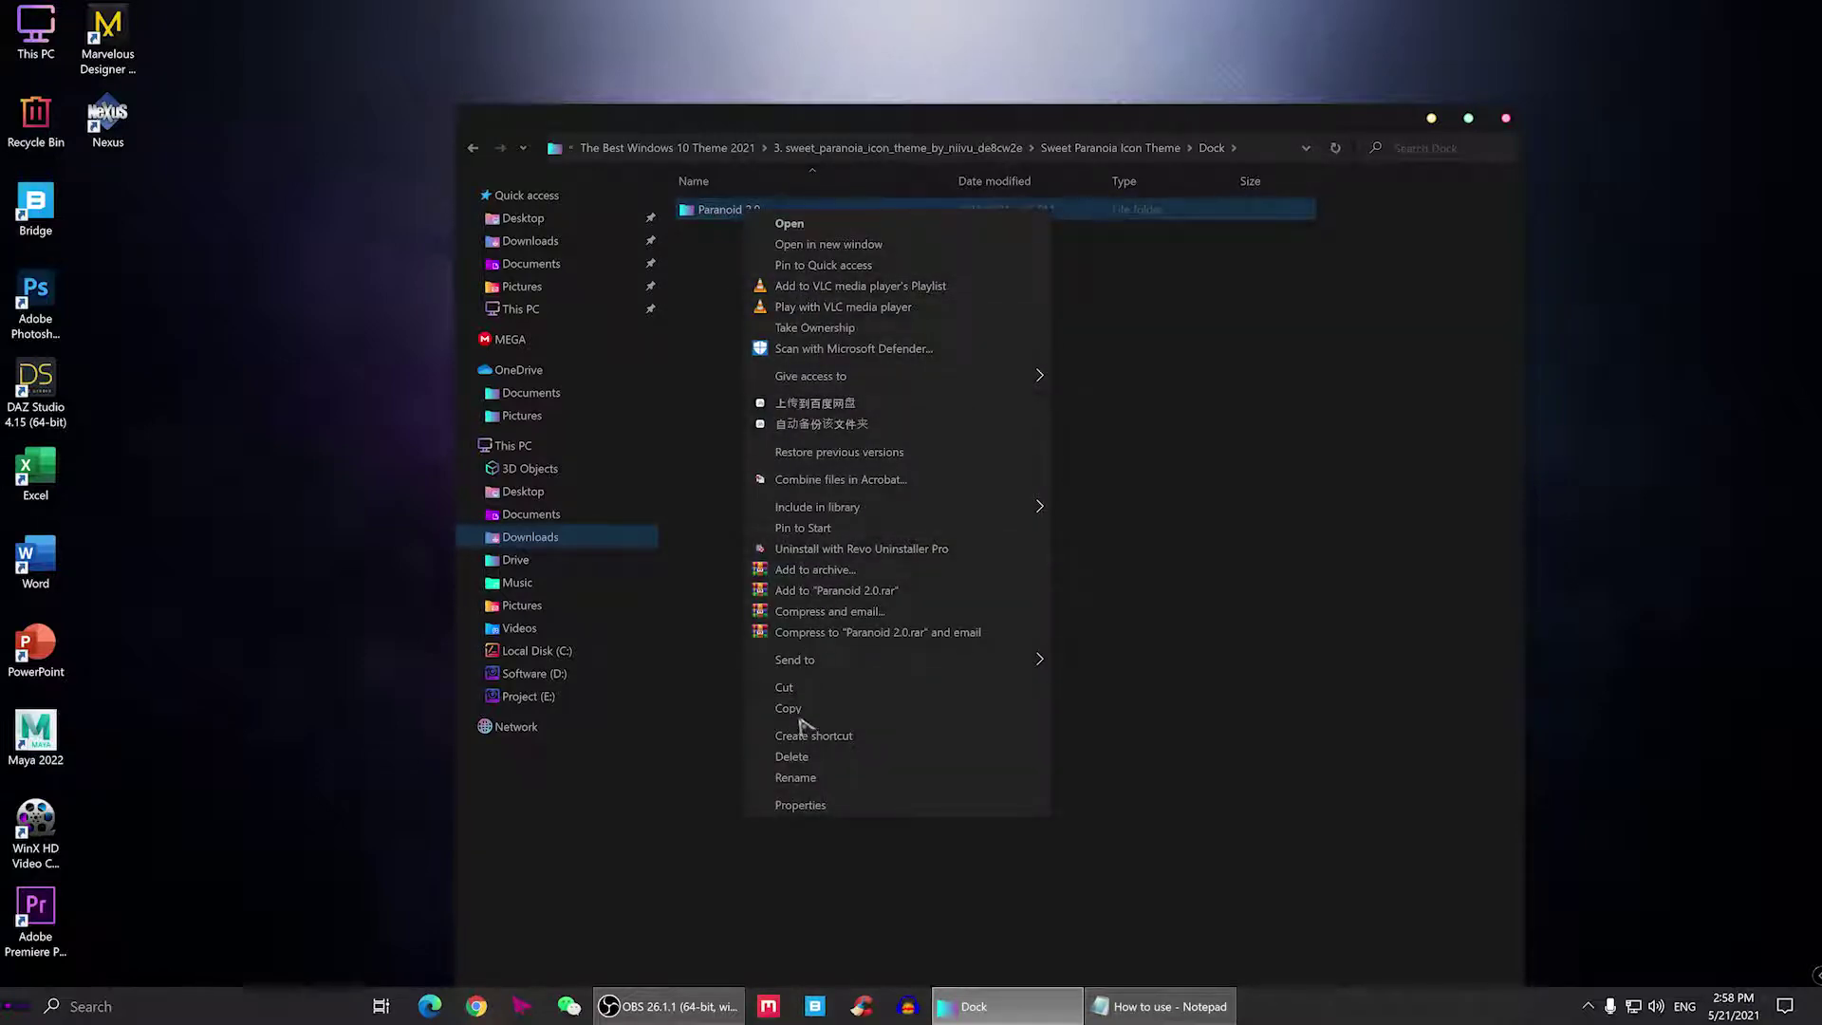
left_click(617, 565)
- Paste the Paranoid 2.0 folder into the Backup folder of the Winstep folder in Documents
left_click(531, 513)
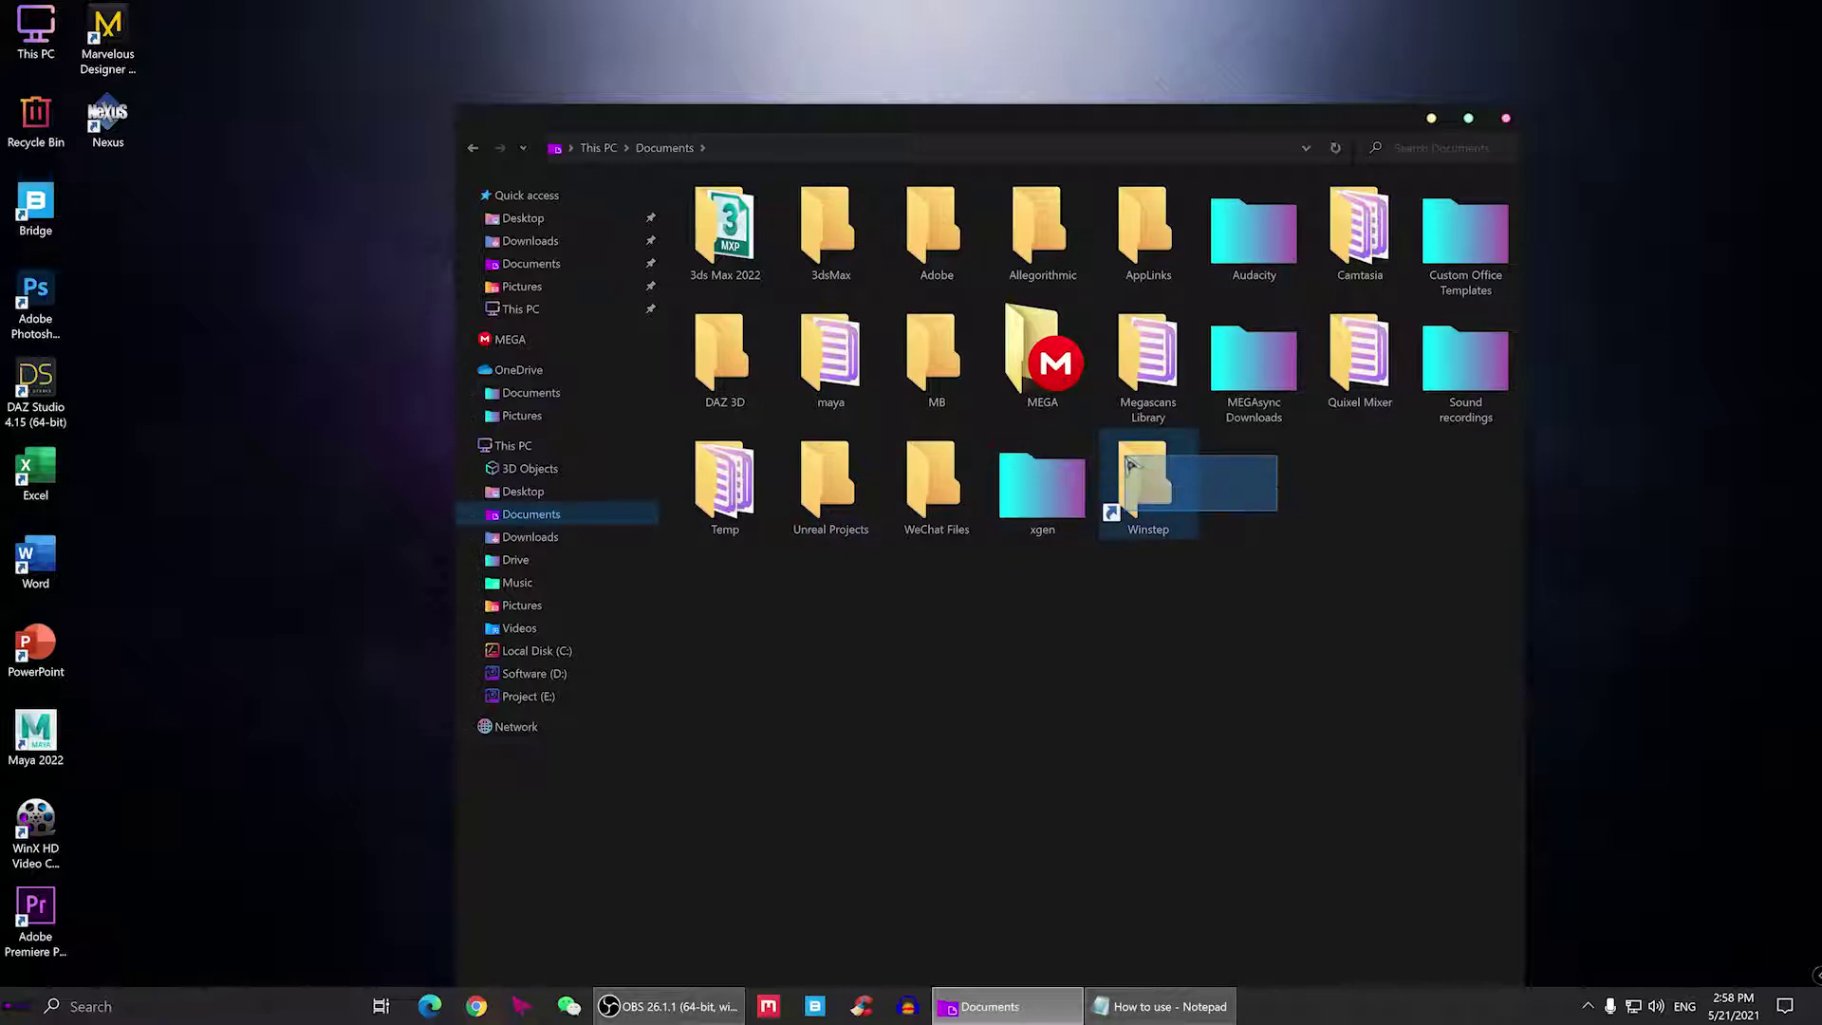
double_click(1138, 489)
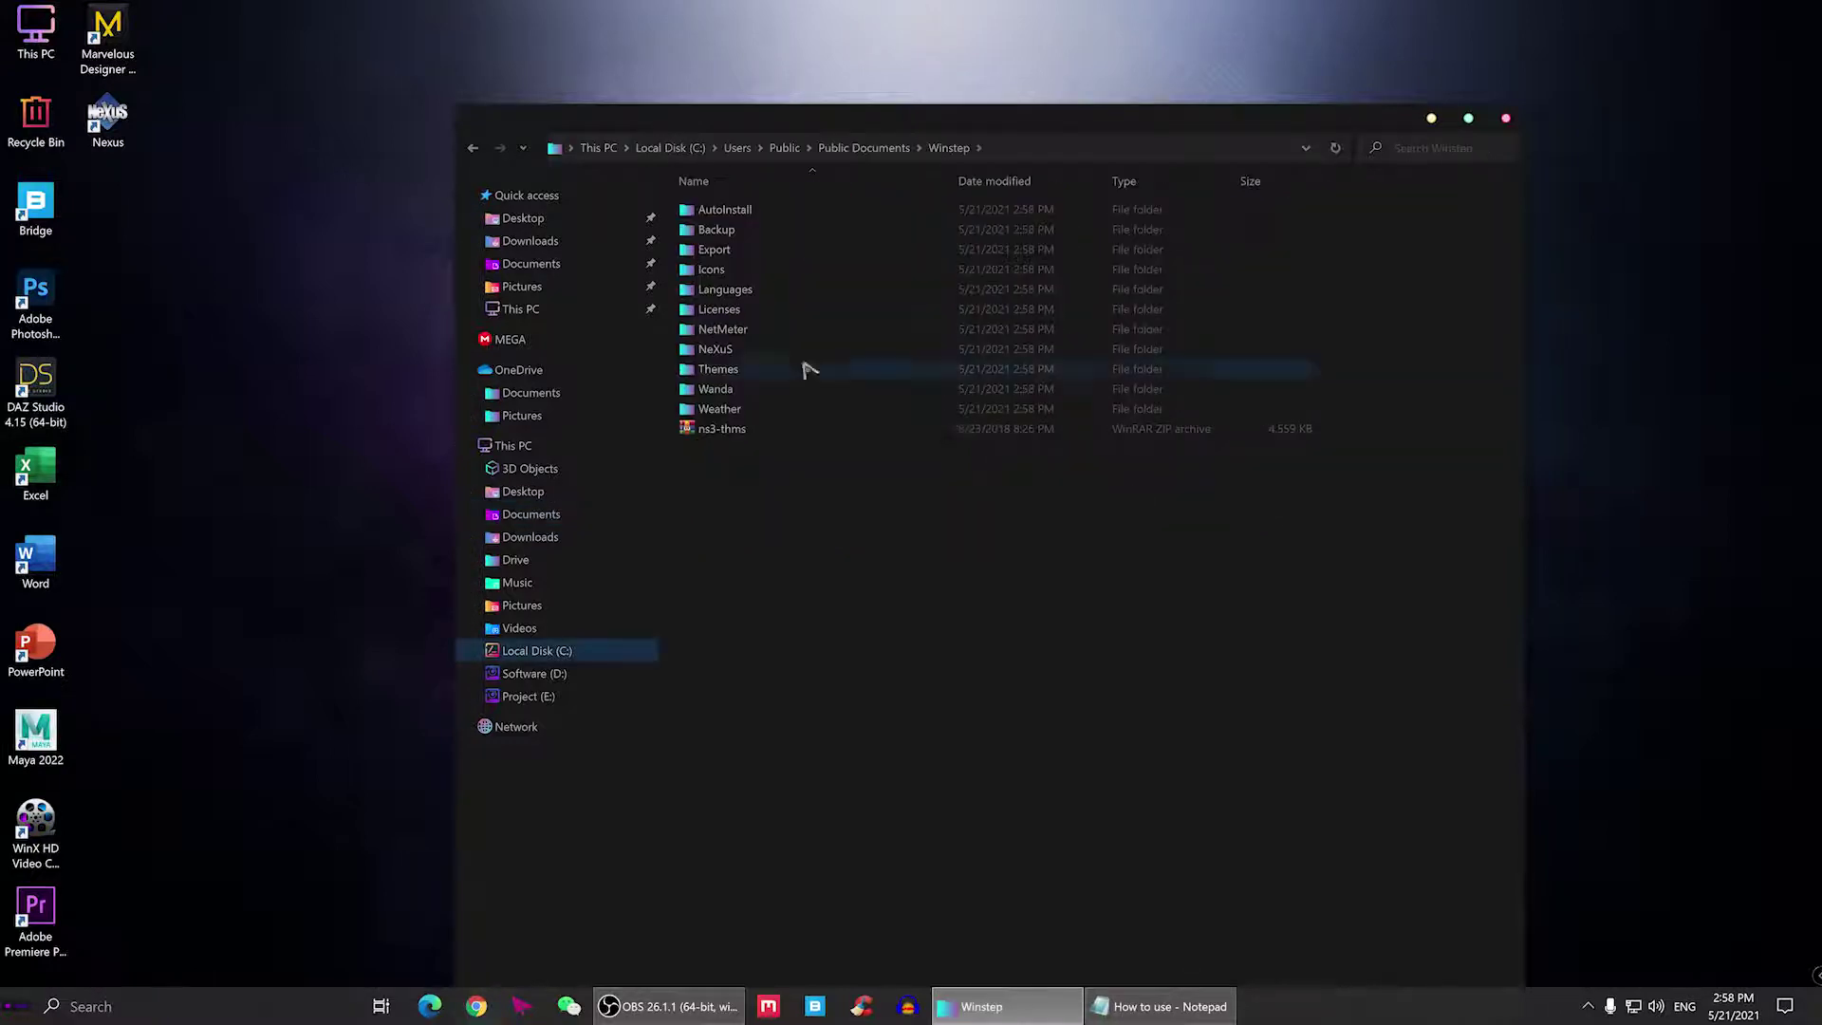
double_click(716, 230)
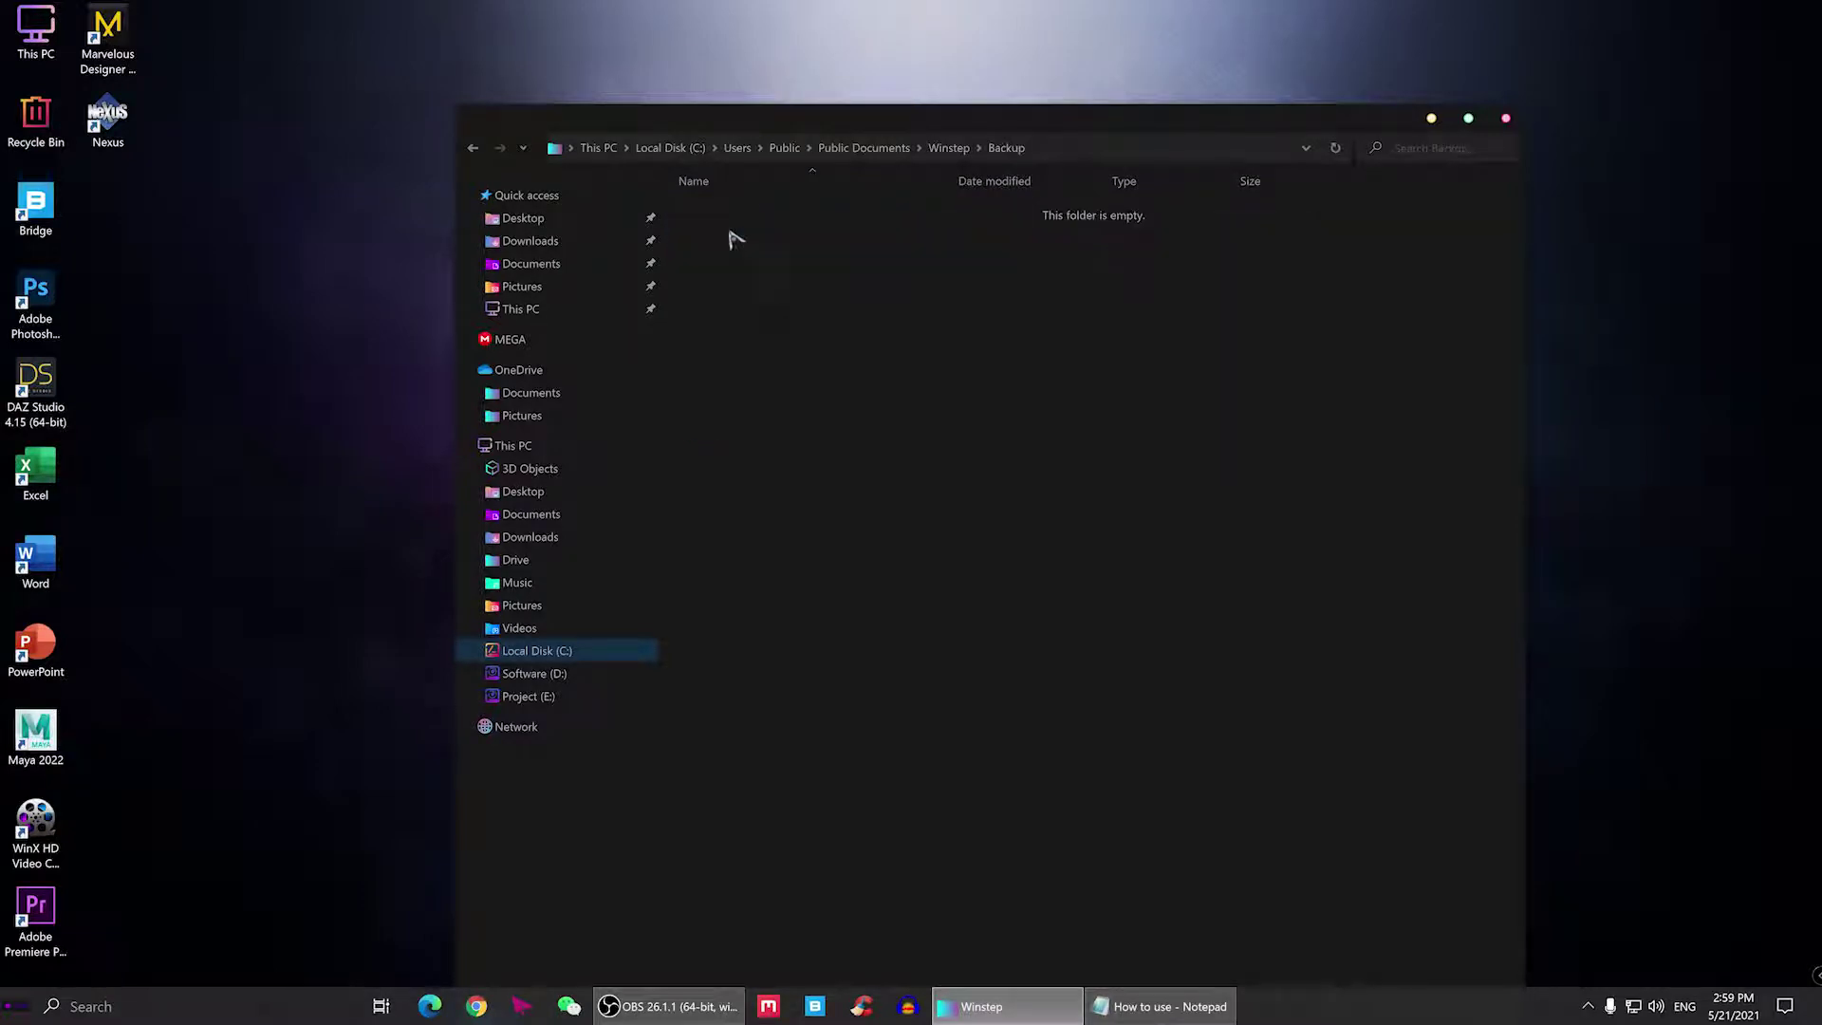
right_click(750, 313)
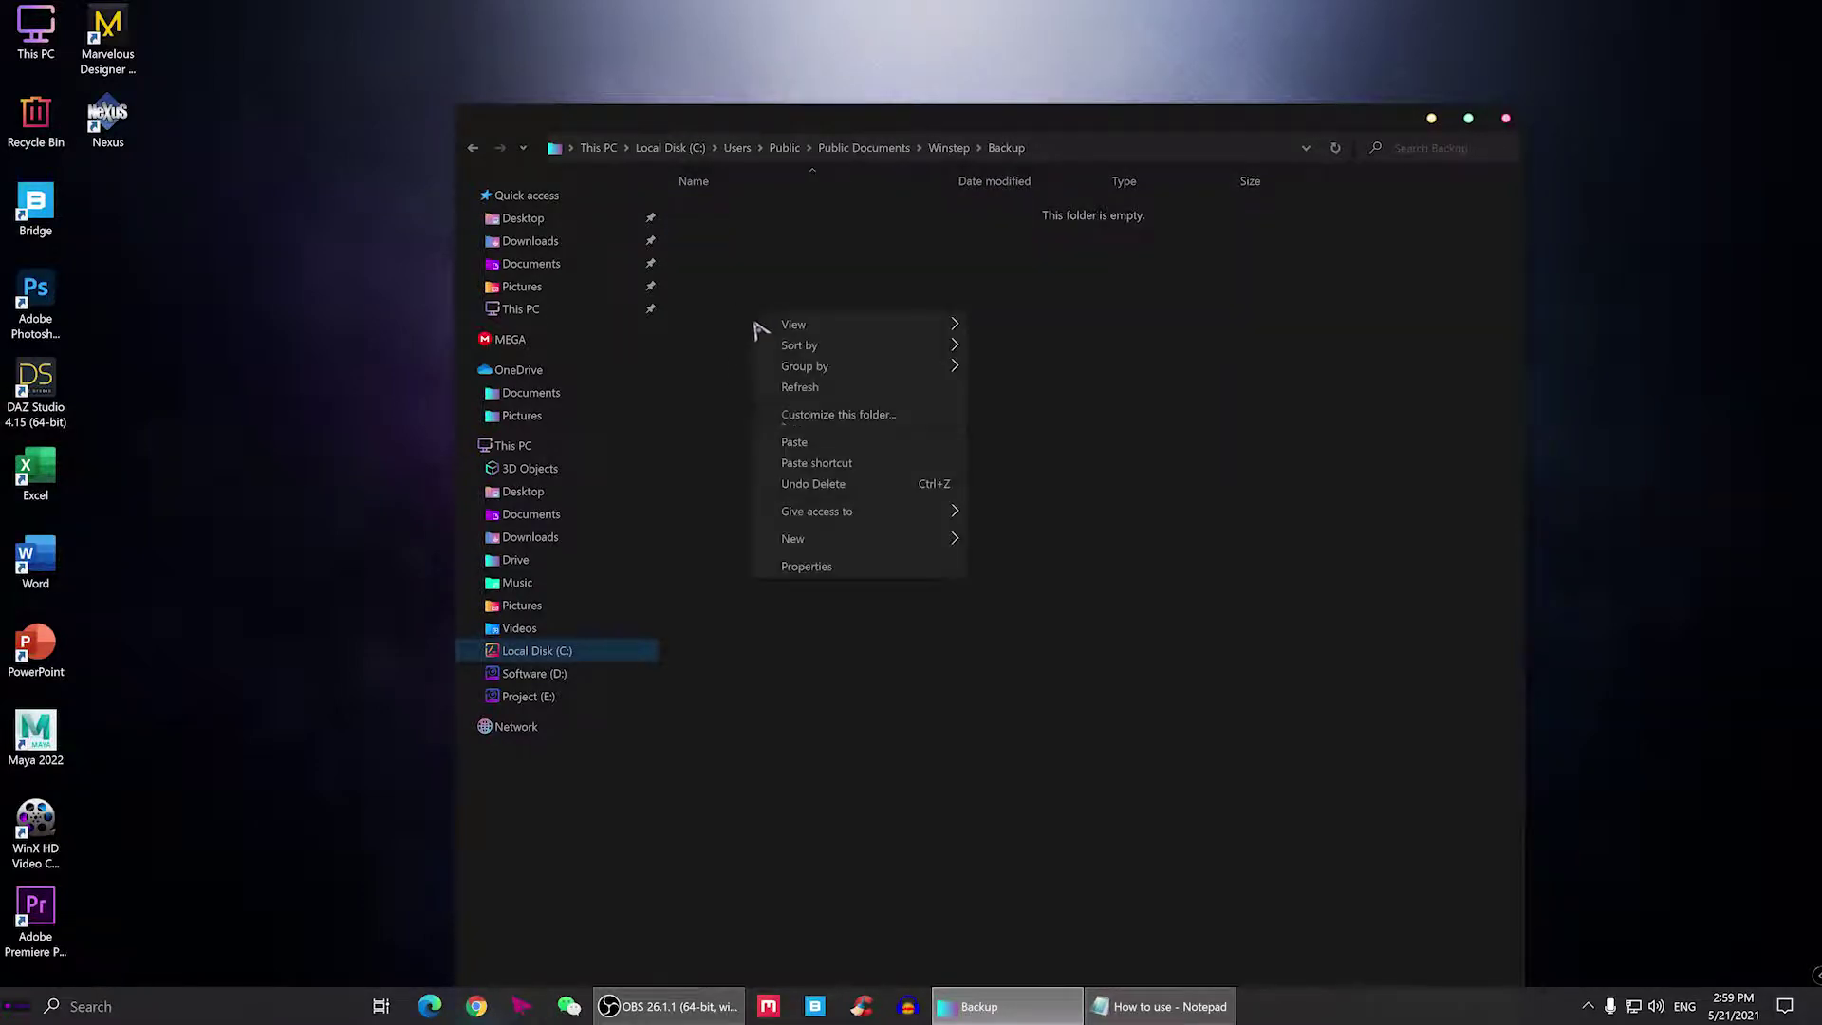
left_click(778, 439)
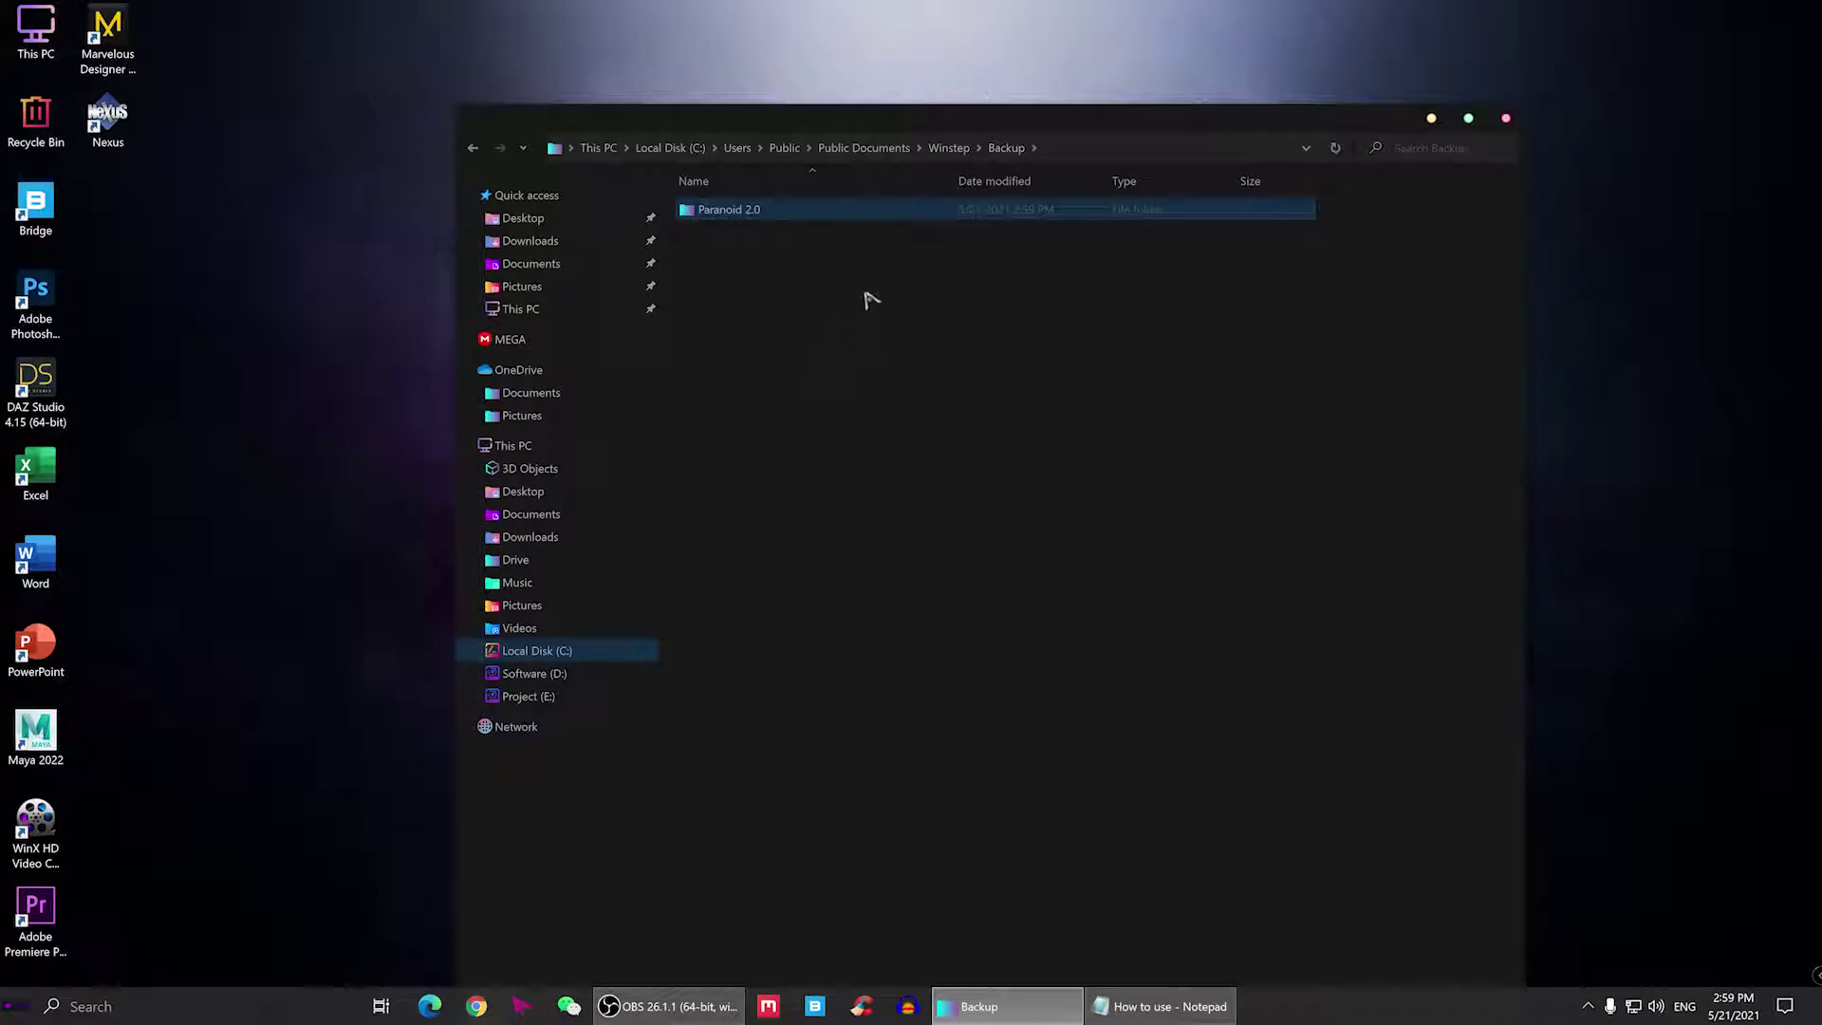
- Return to the theme download and copy the candy-icons folder from the Sweet Paranoia Icon Theme folder
left_click(473, 148)
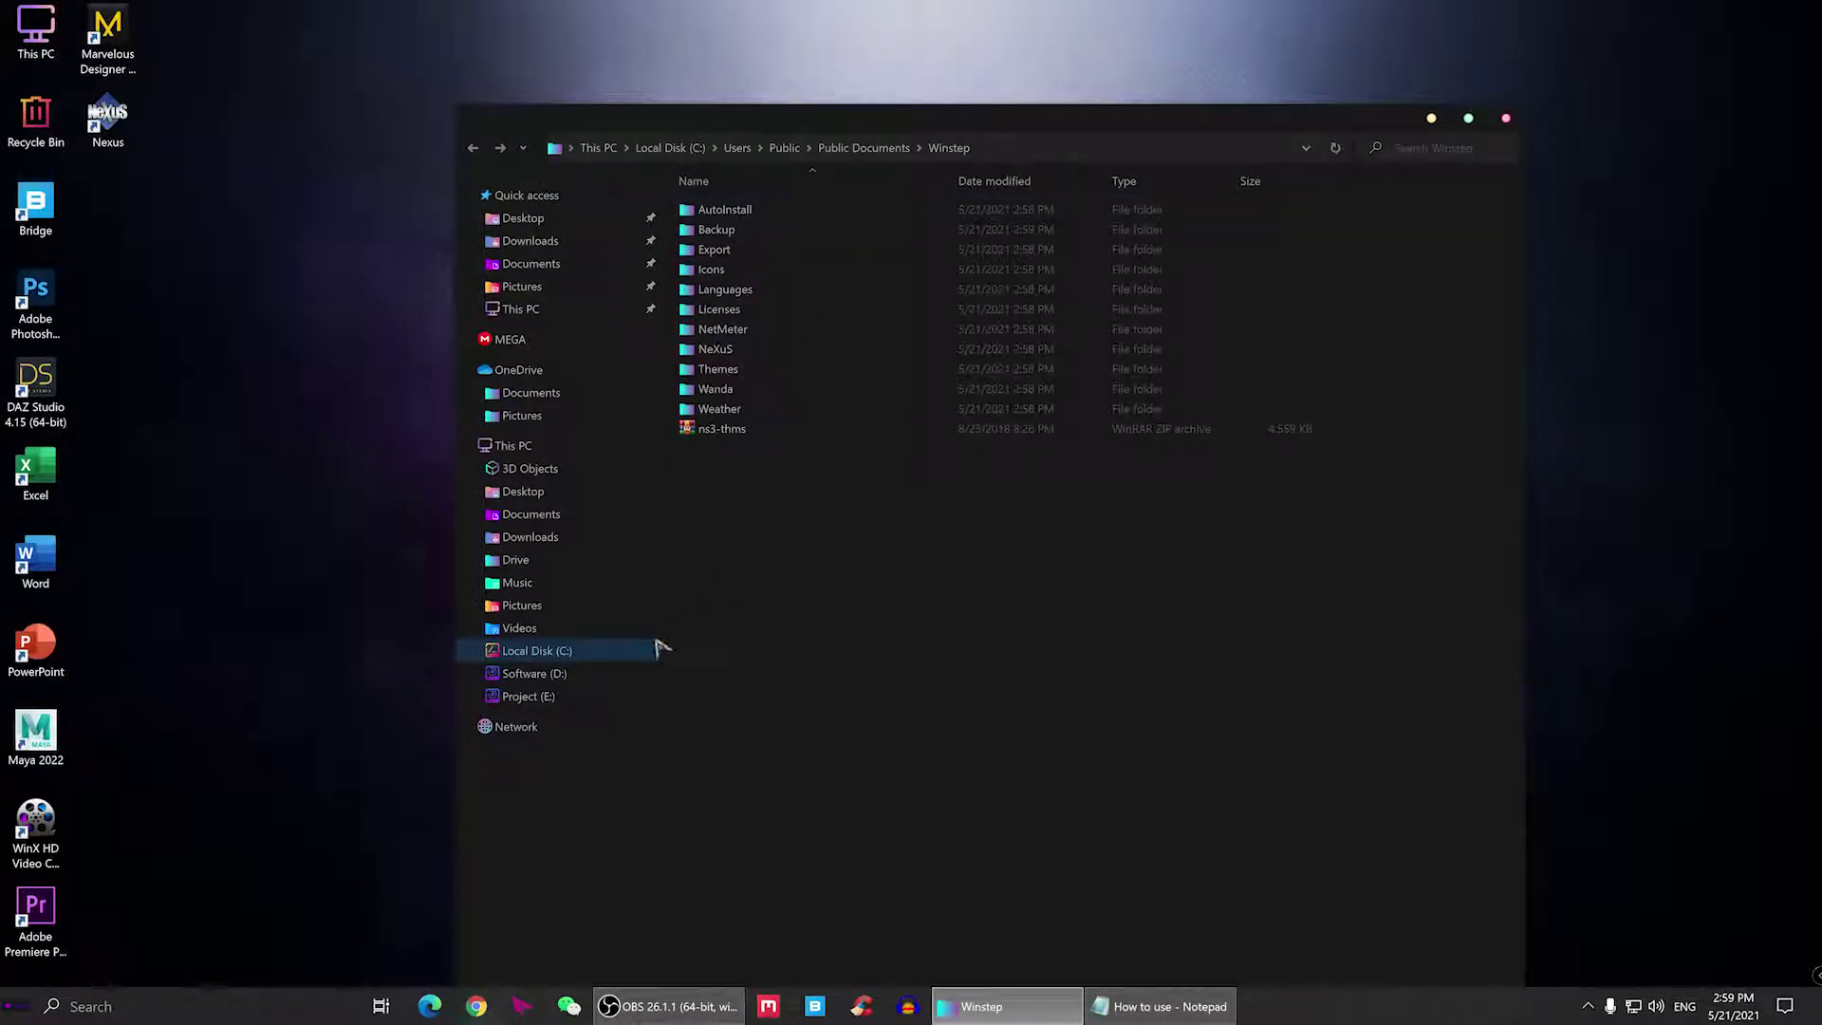
left_click(531, 537)
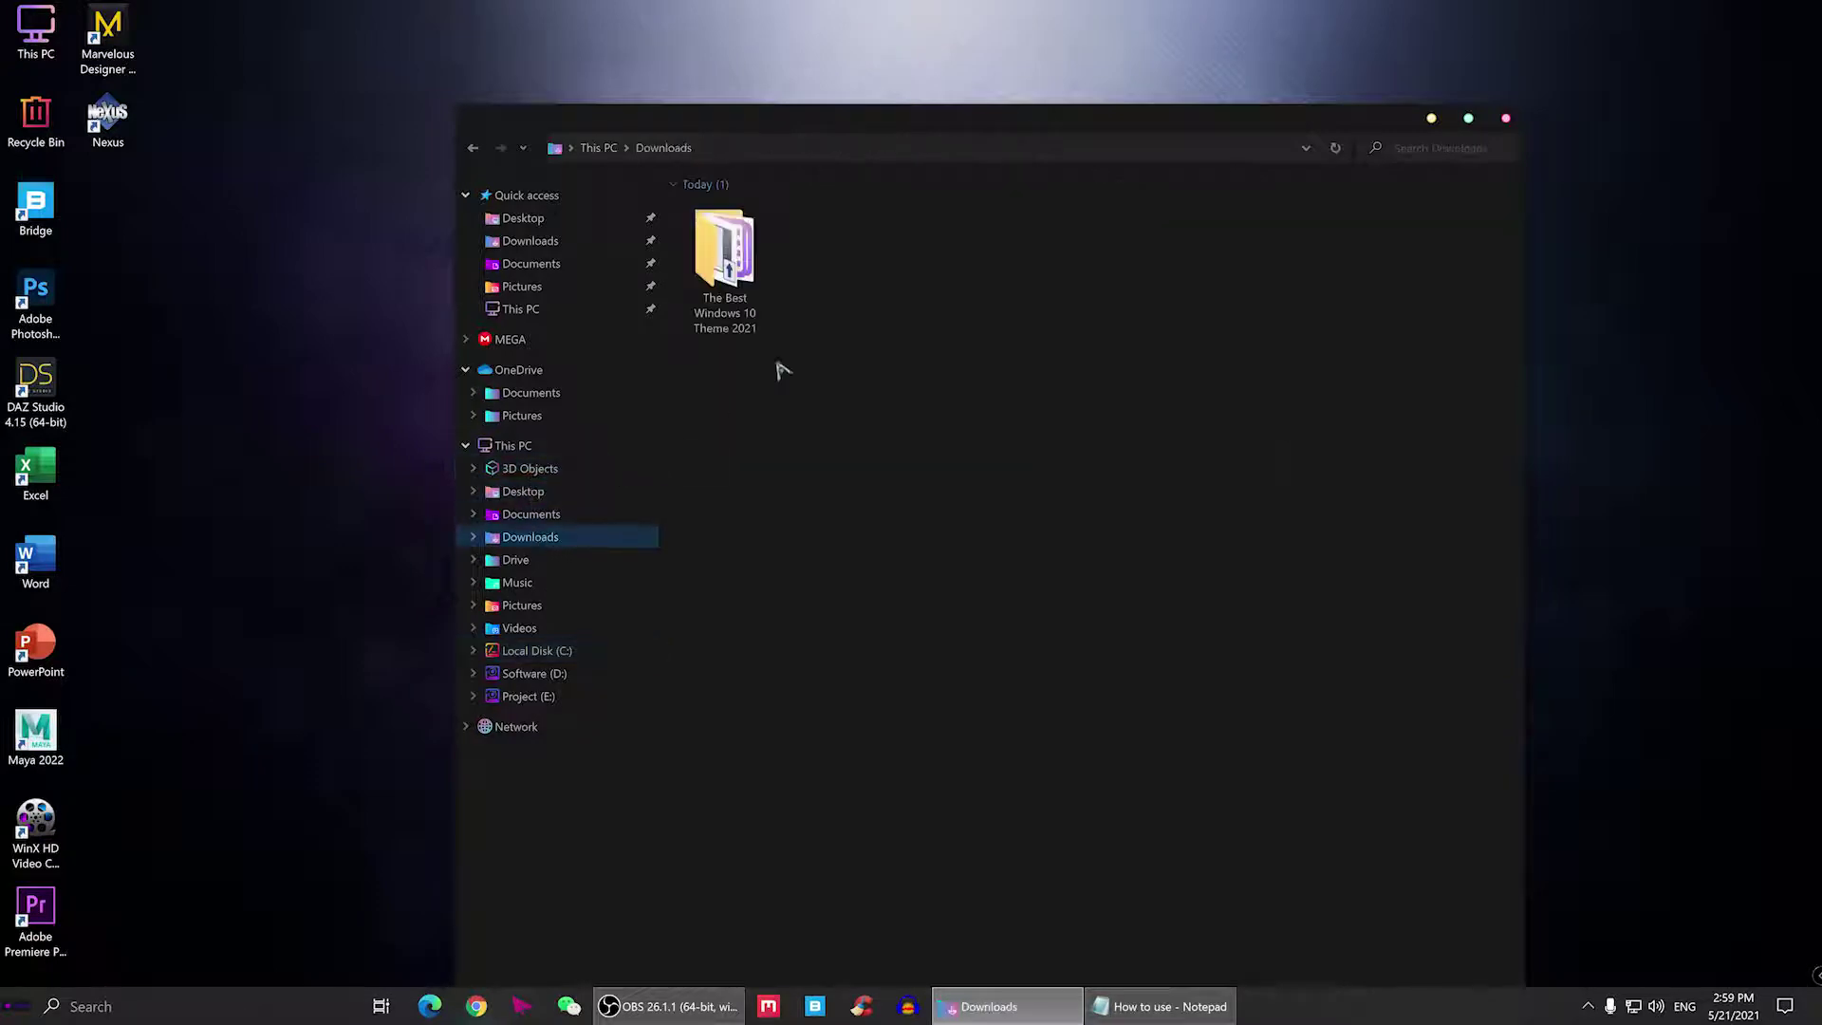
double_click(727, 252)
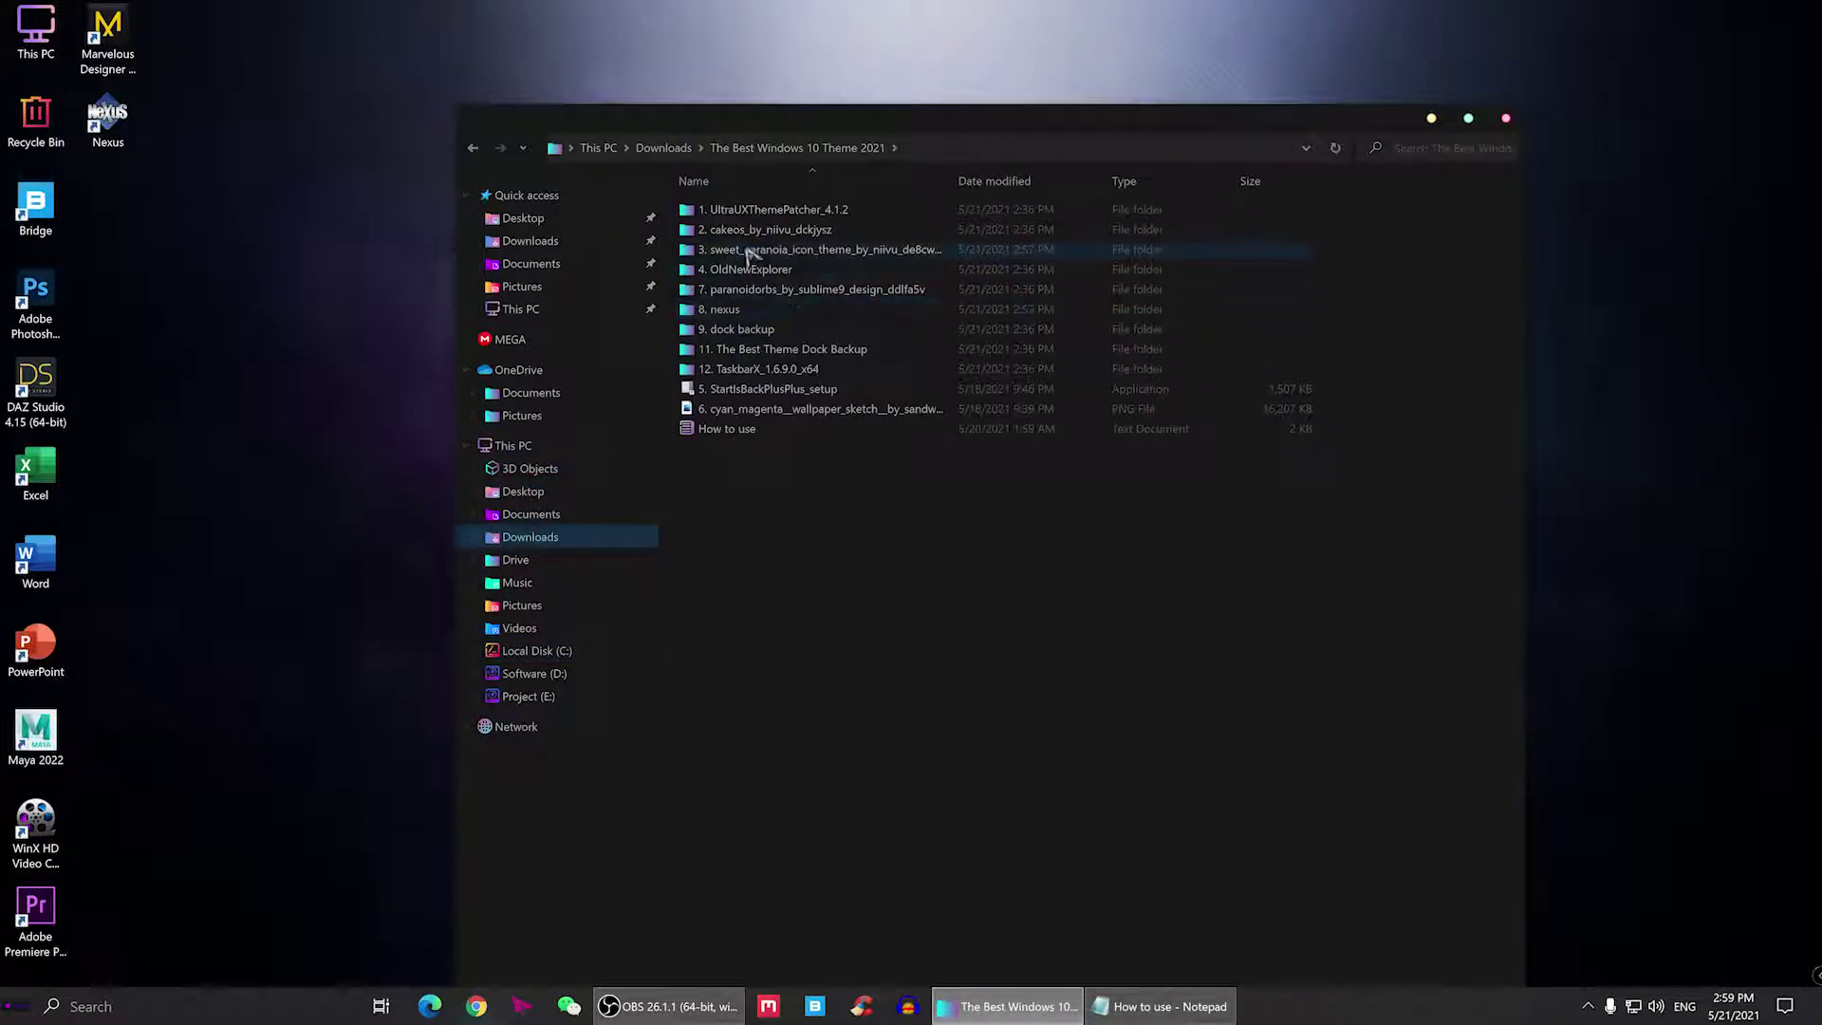
double_click(788, 250)
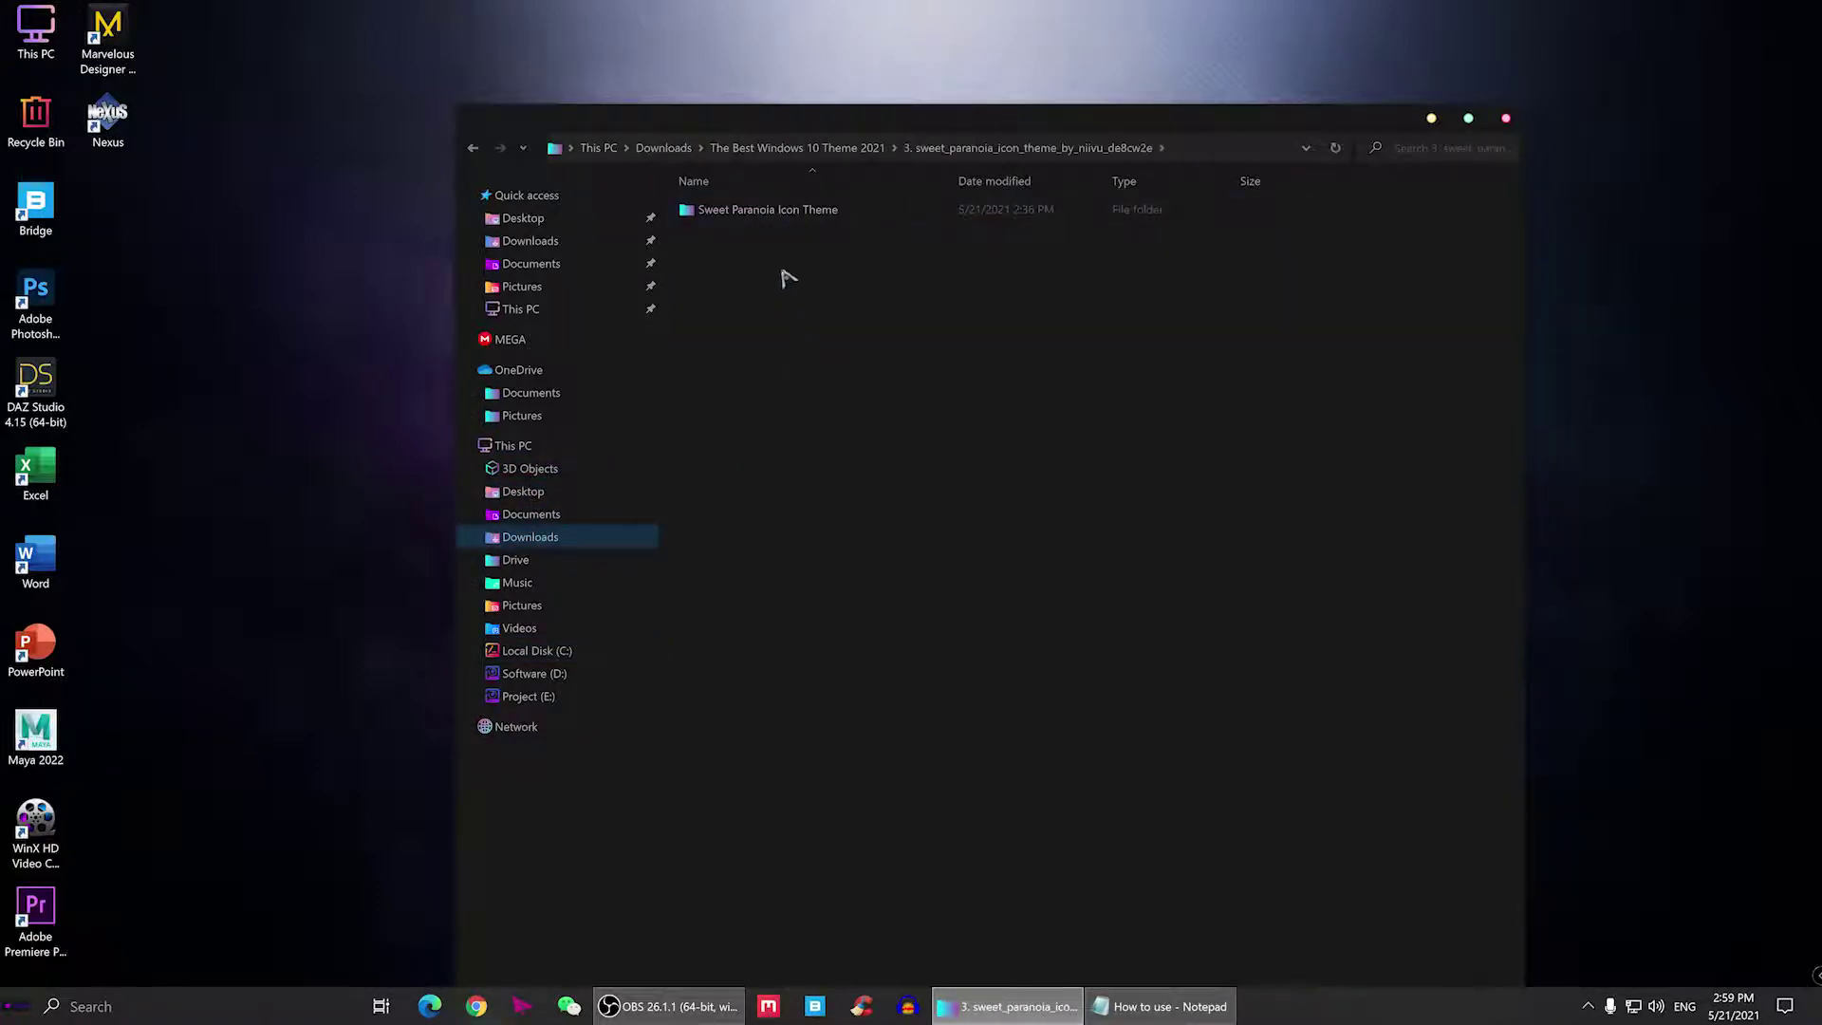
double_click(787, 211)
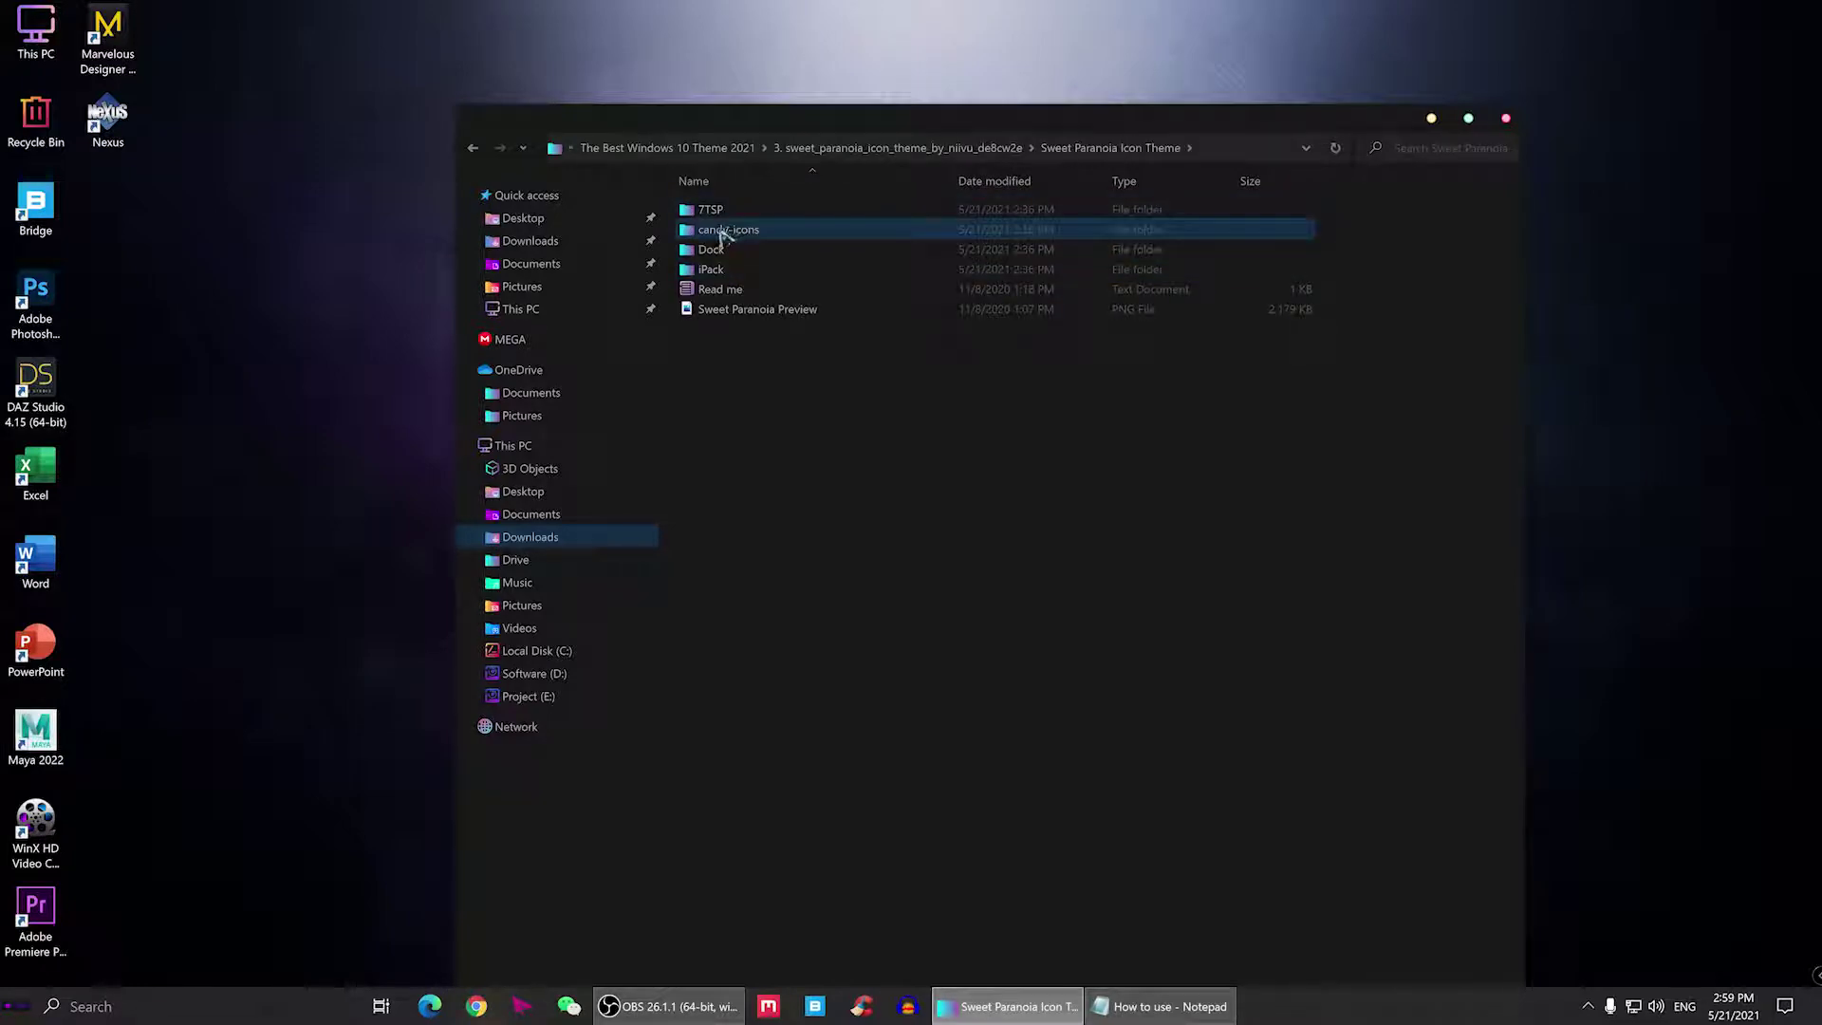
left_click_drag(718, 236, 776, 318)
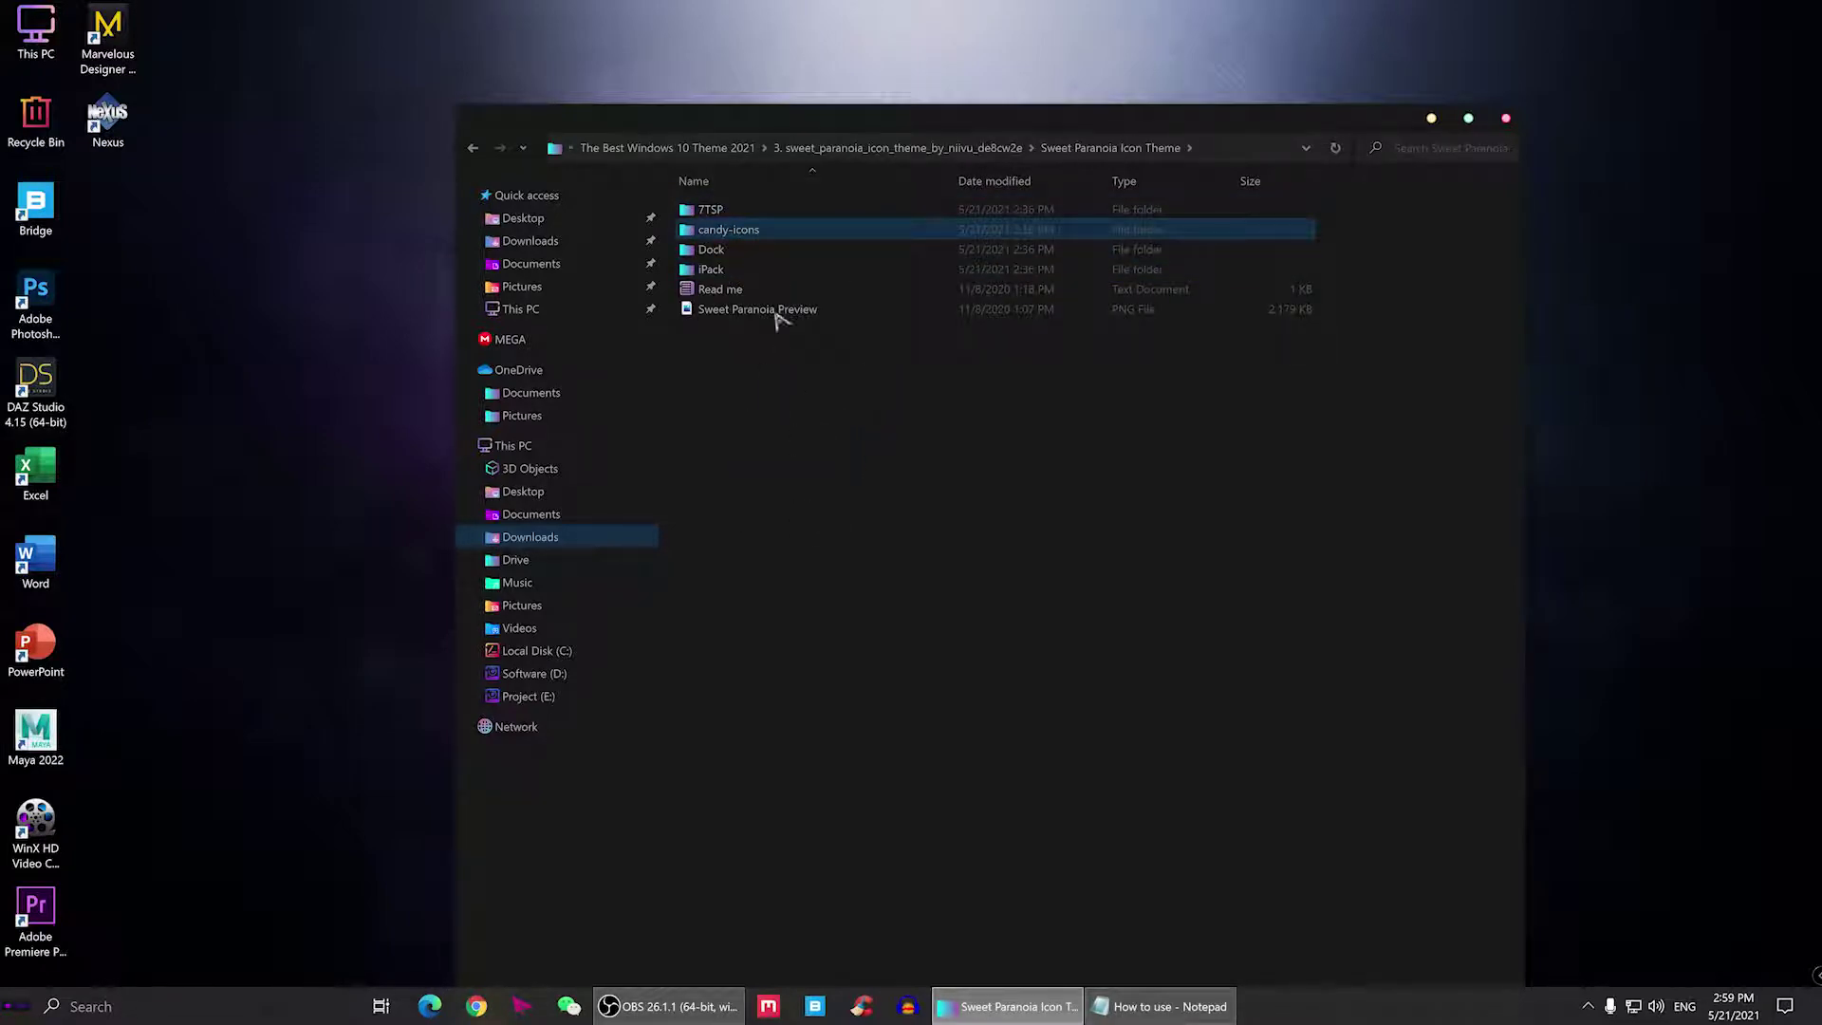
right_click(759, 230)
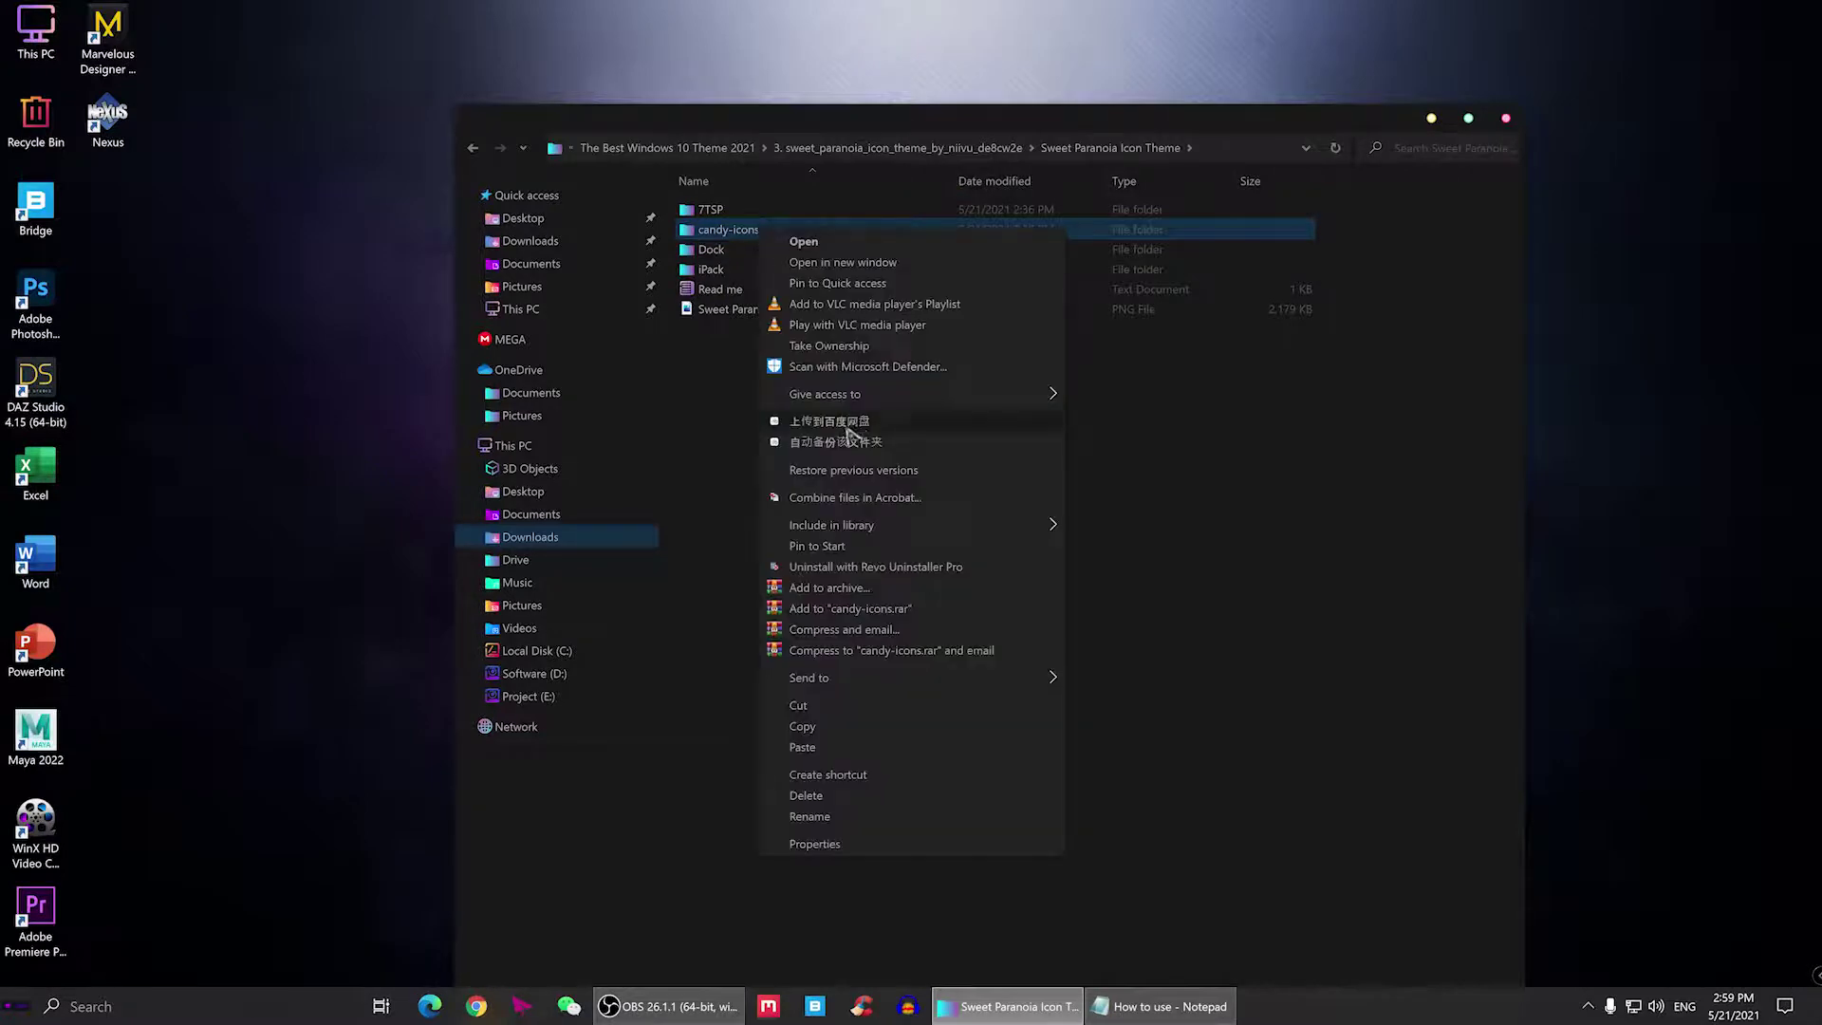
left_click(804, 727)
- Paste the candy-icons folder into the root of Local Disk (C:)
left_click(586, 650)
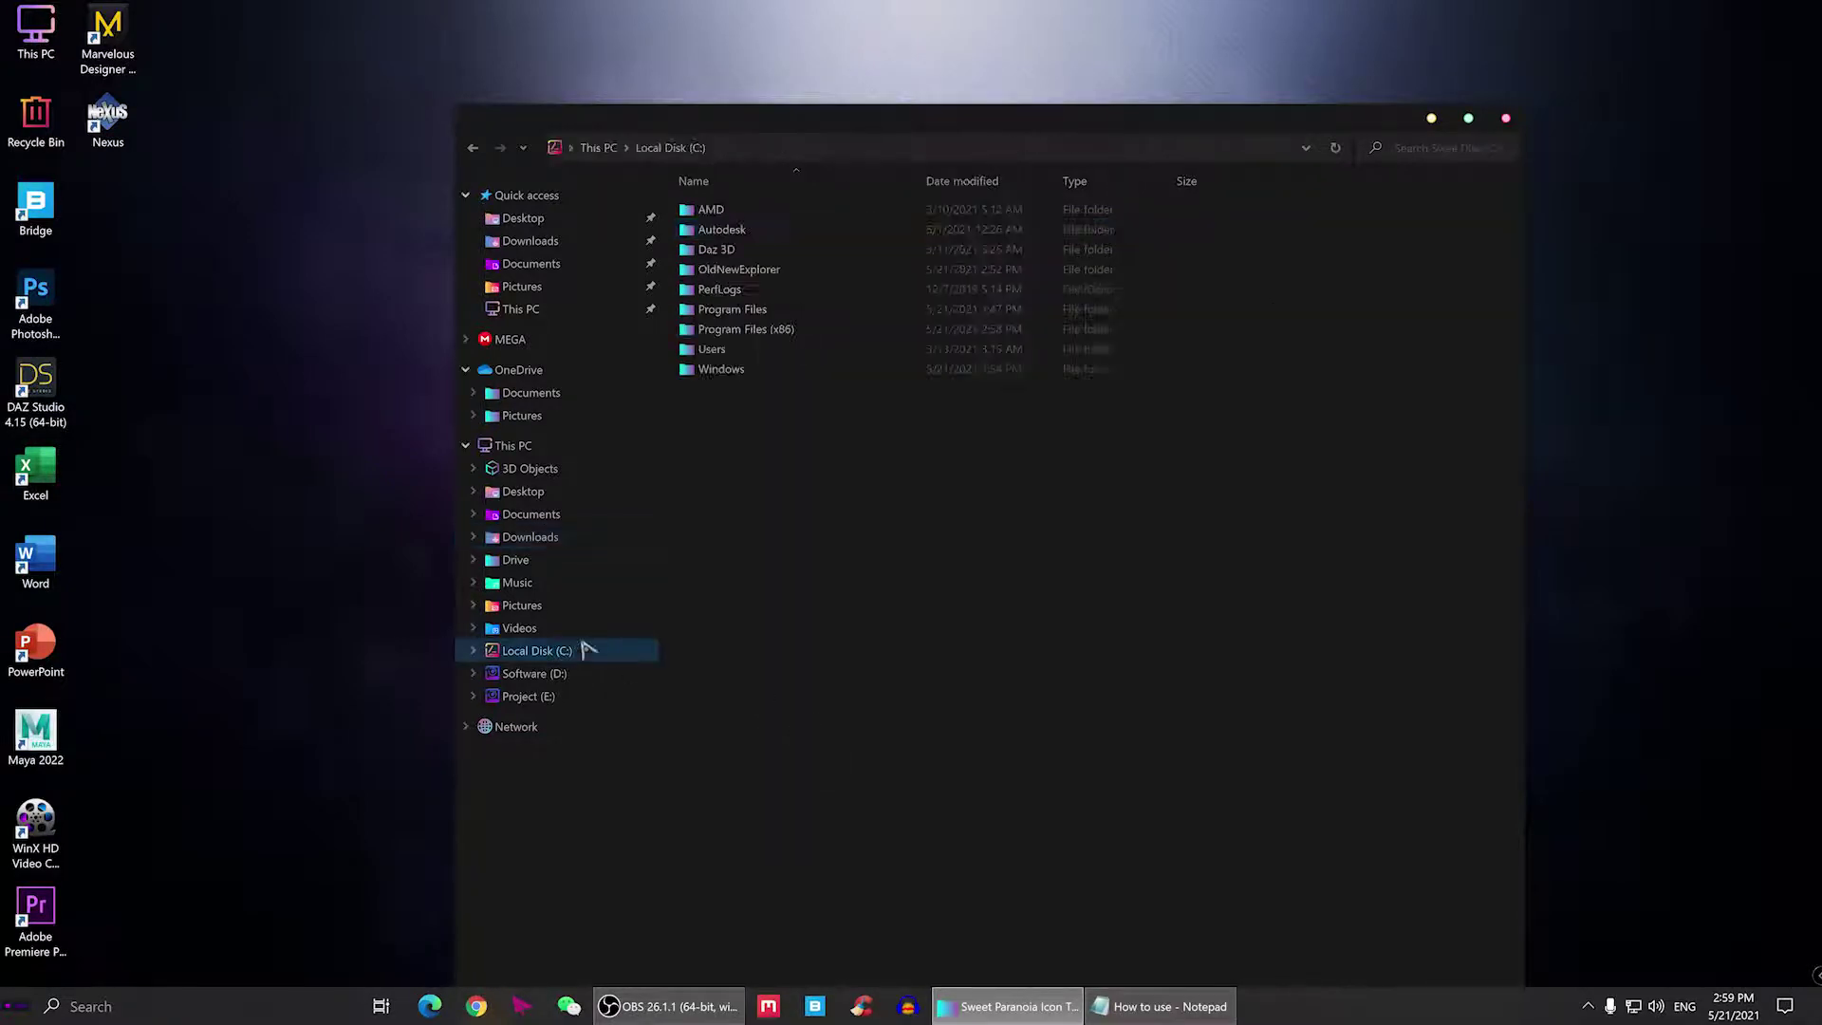
right_click(747, 444)
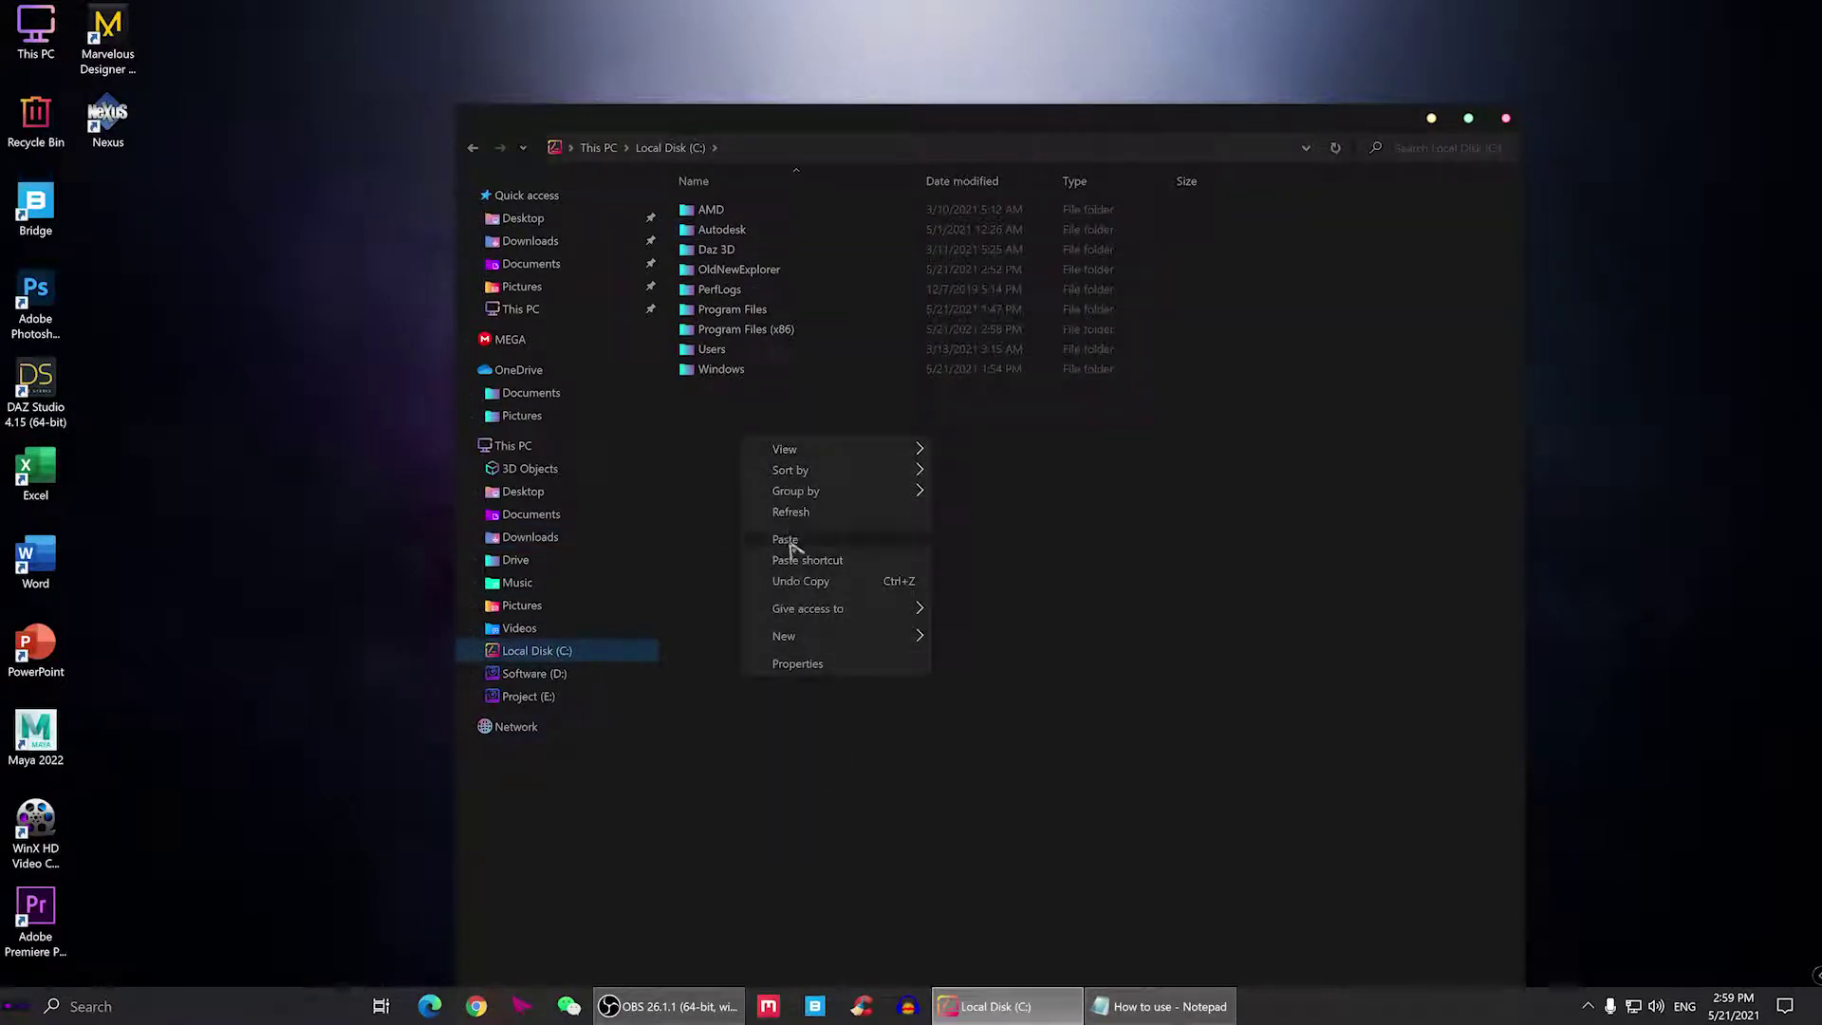
left_click(785, 537)
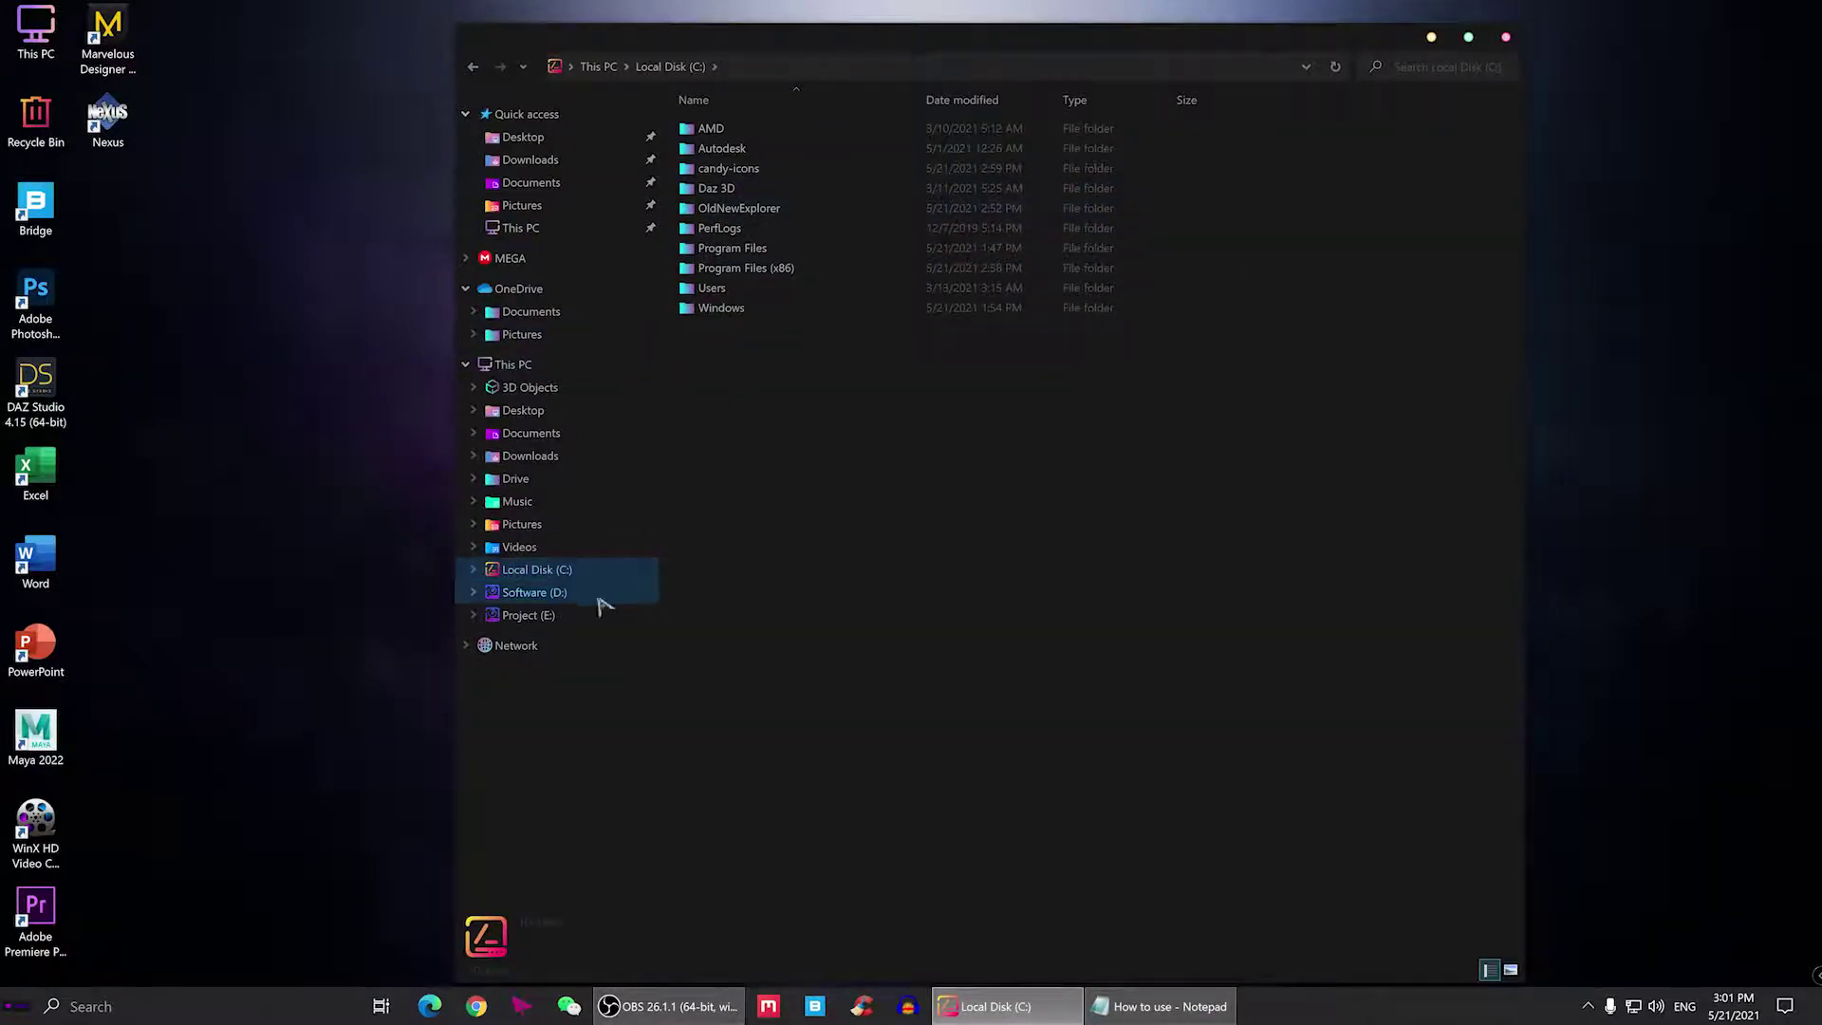
- Copy the folder path of the 9. dock backup folder in The Best Windows 10 Theme 2021 download
left_click(529, 457)
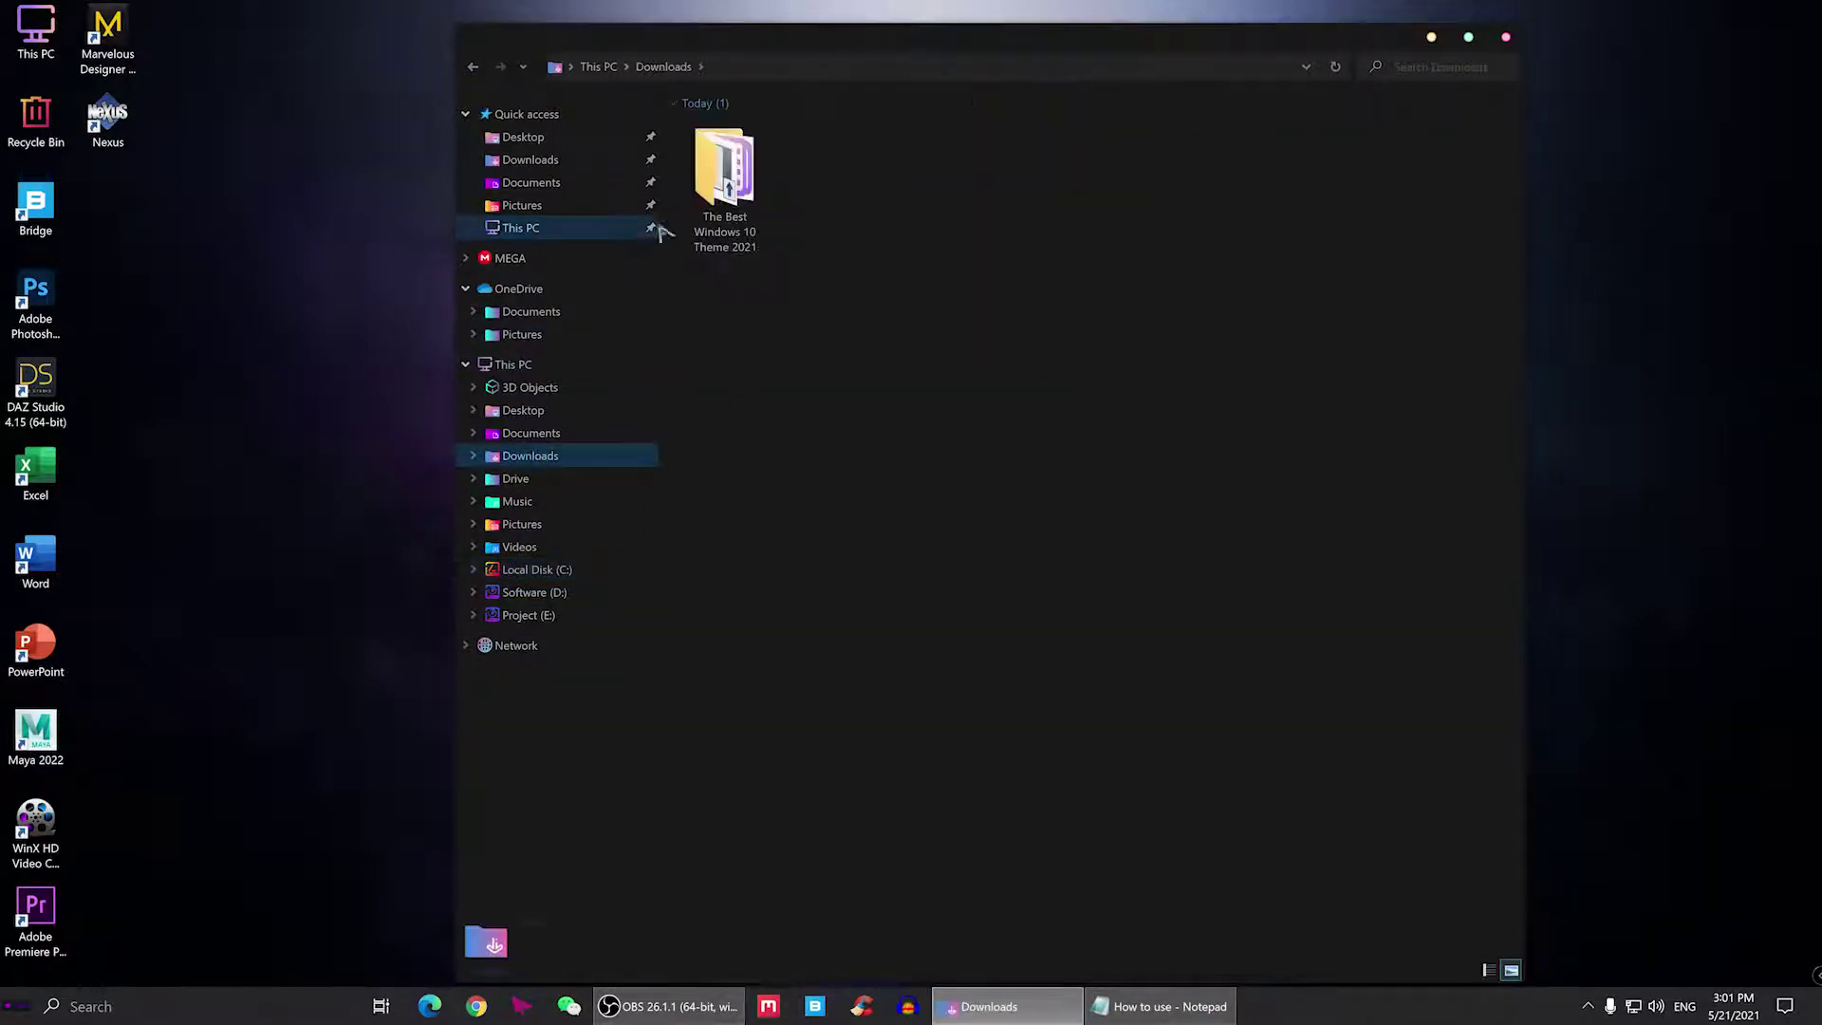
double_click(749, 180)
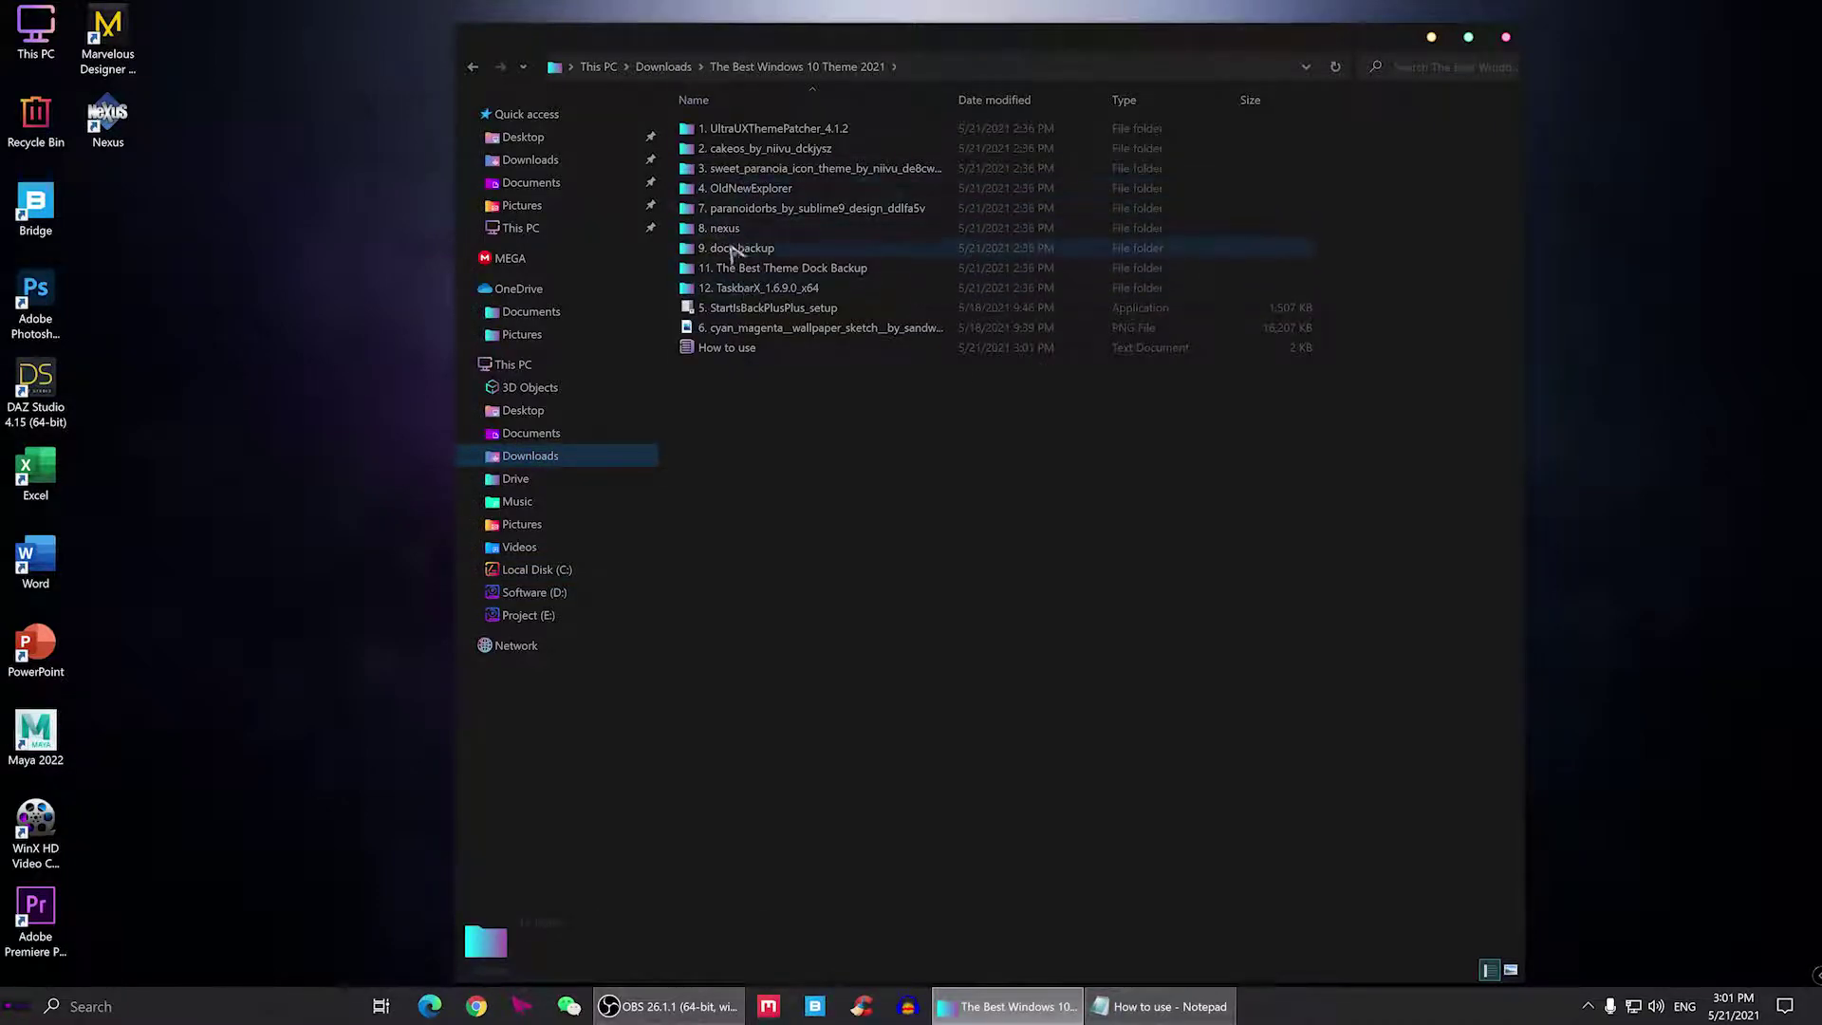
left_click(732, 255)
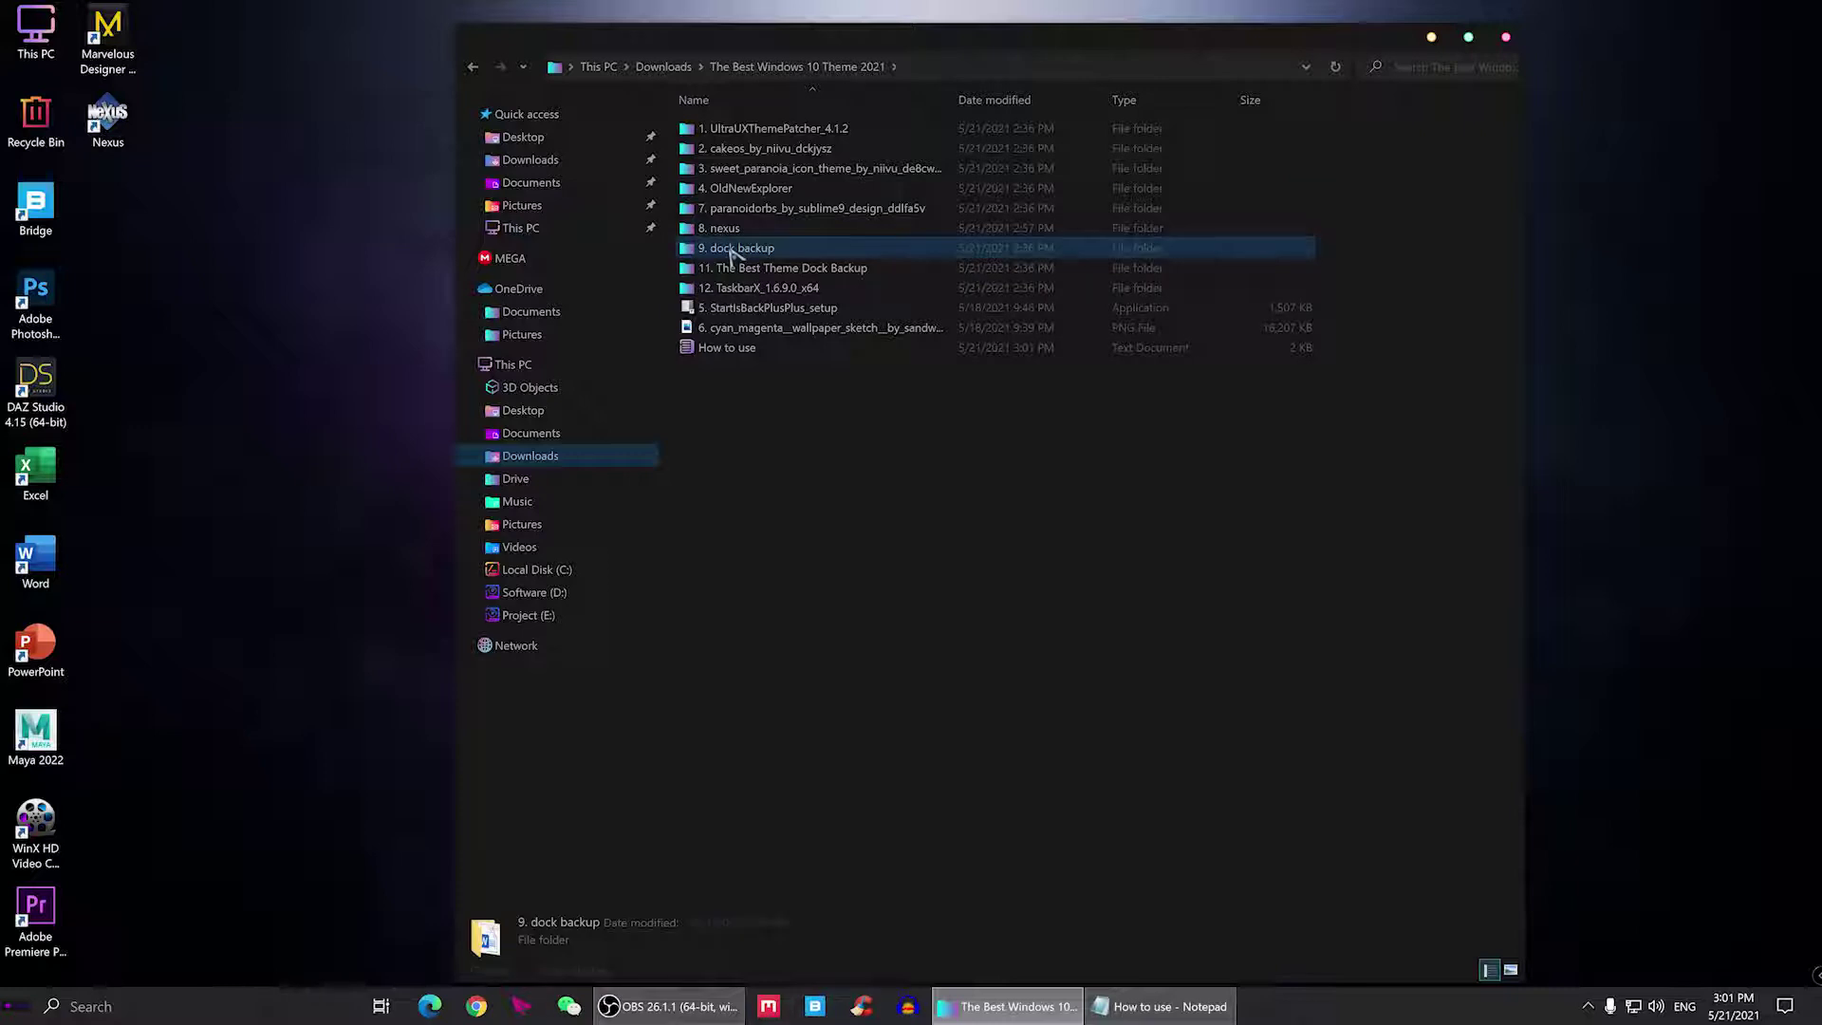
double_click(732, 250)
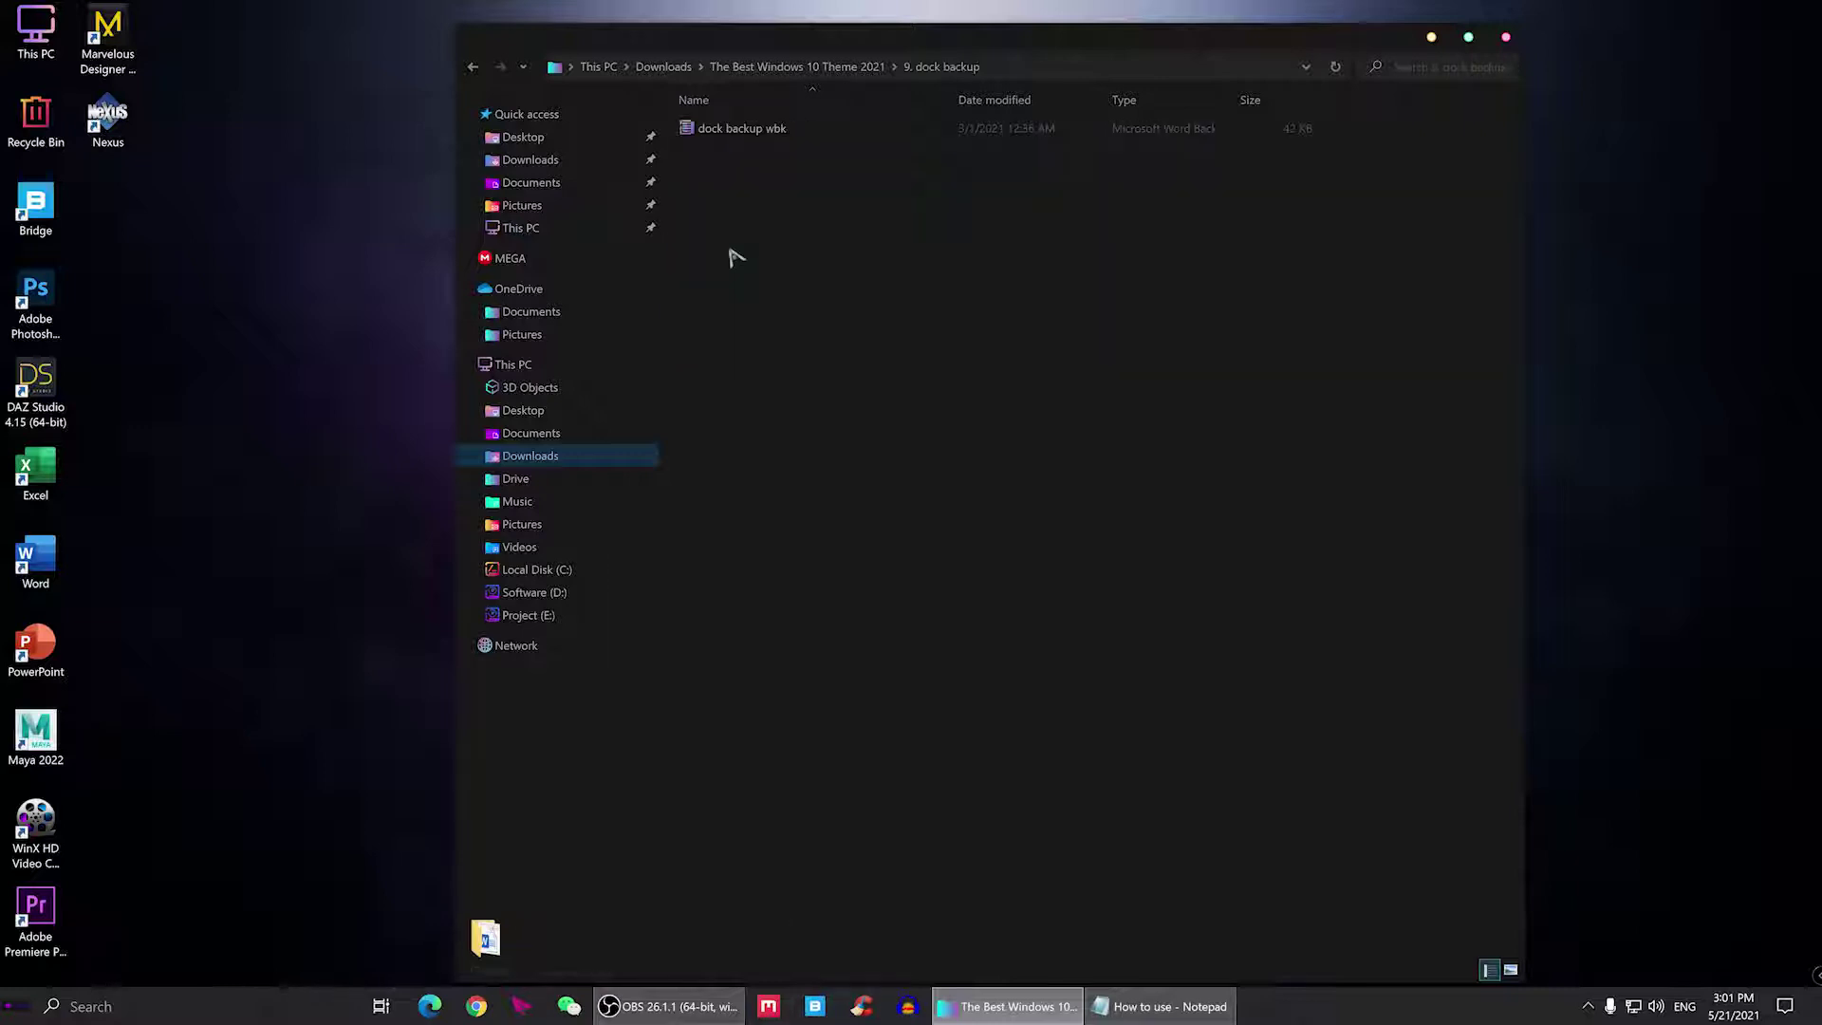
left_click(754, 133)
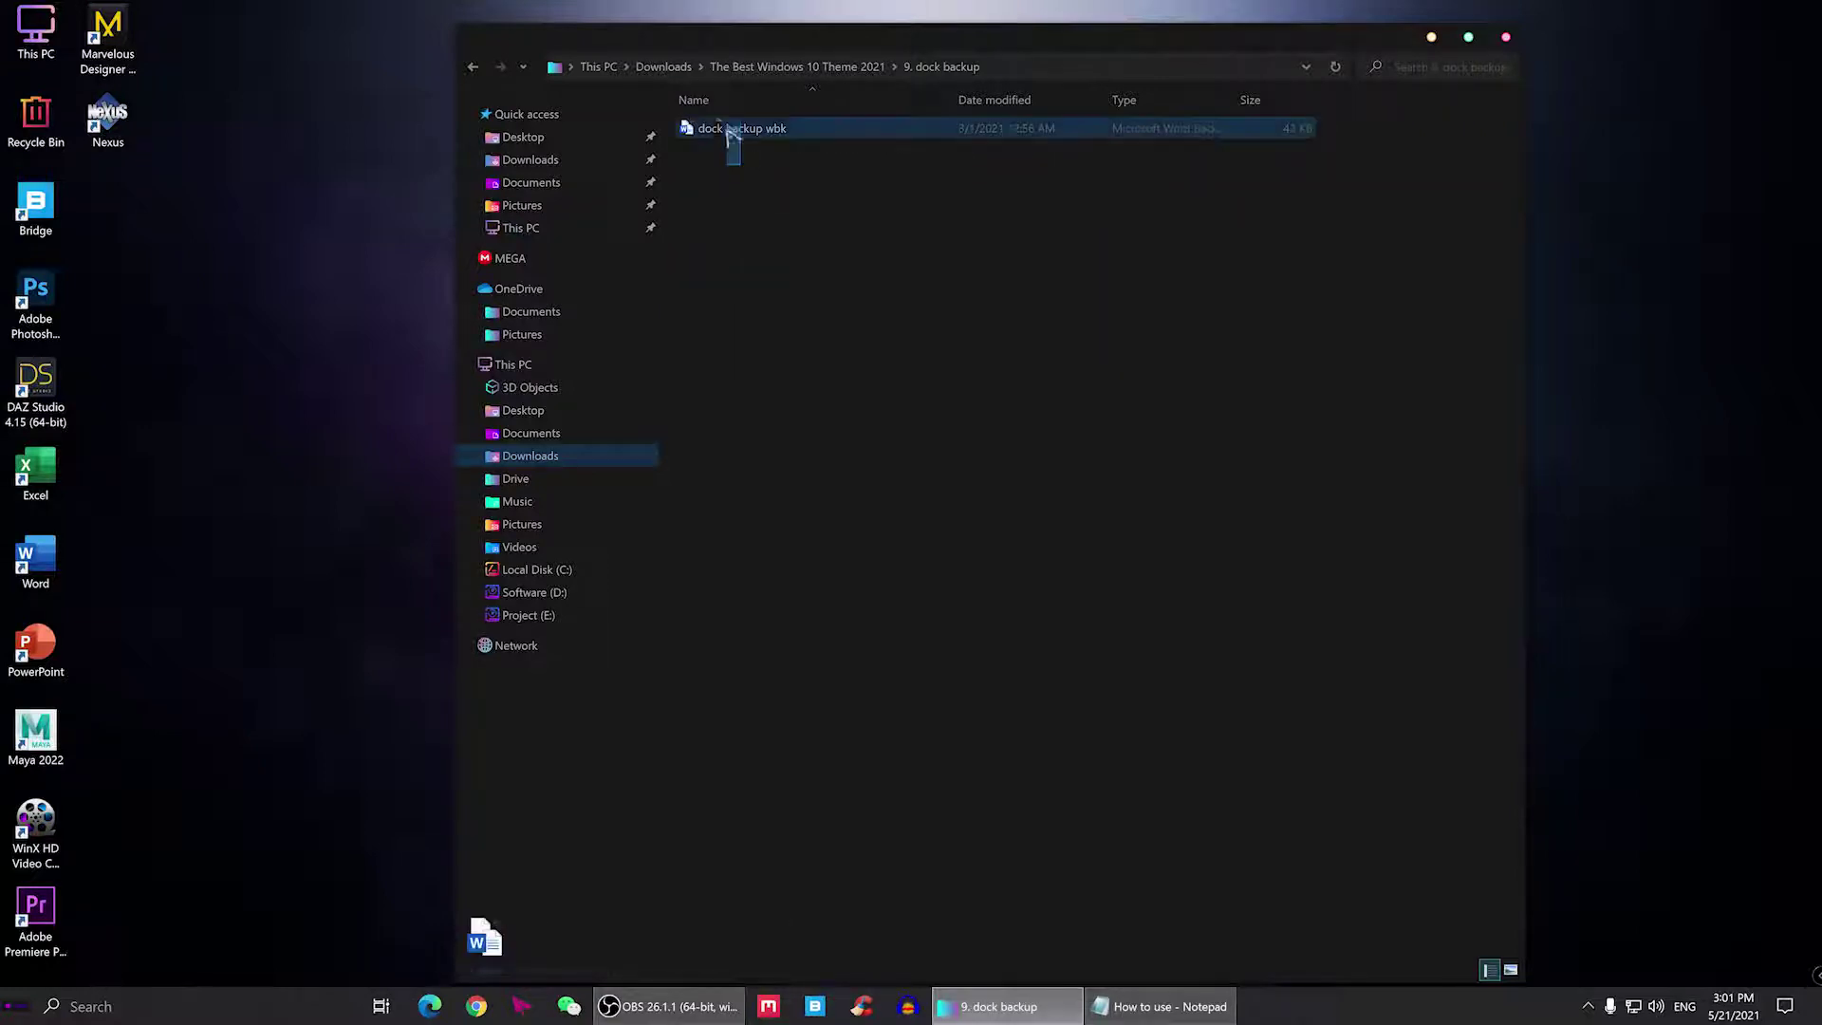
left_click(1073, 68)
right_click(909, 76)
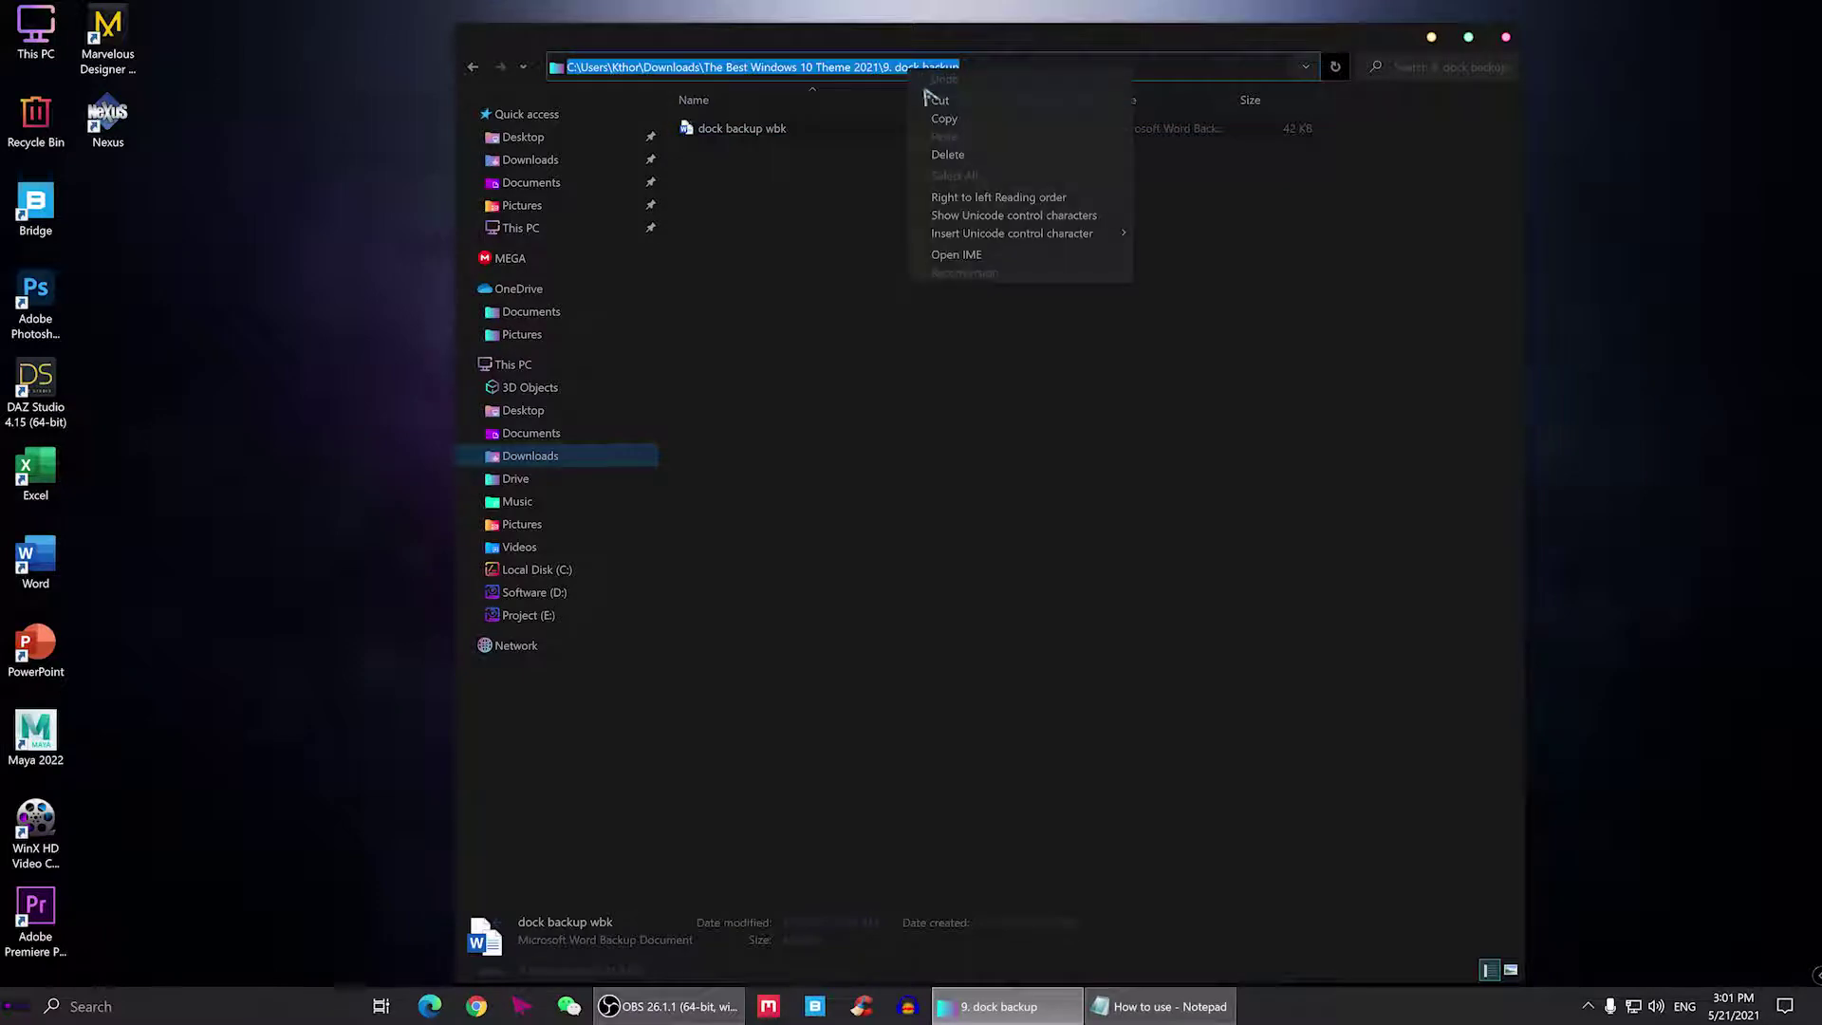
left_click(948, 114)
left_click(1432, 39)
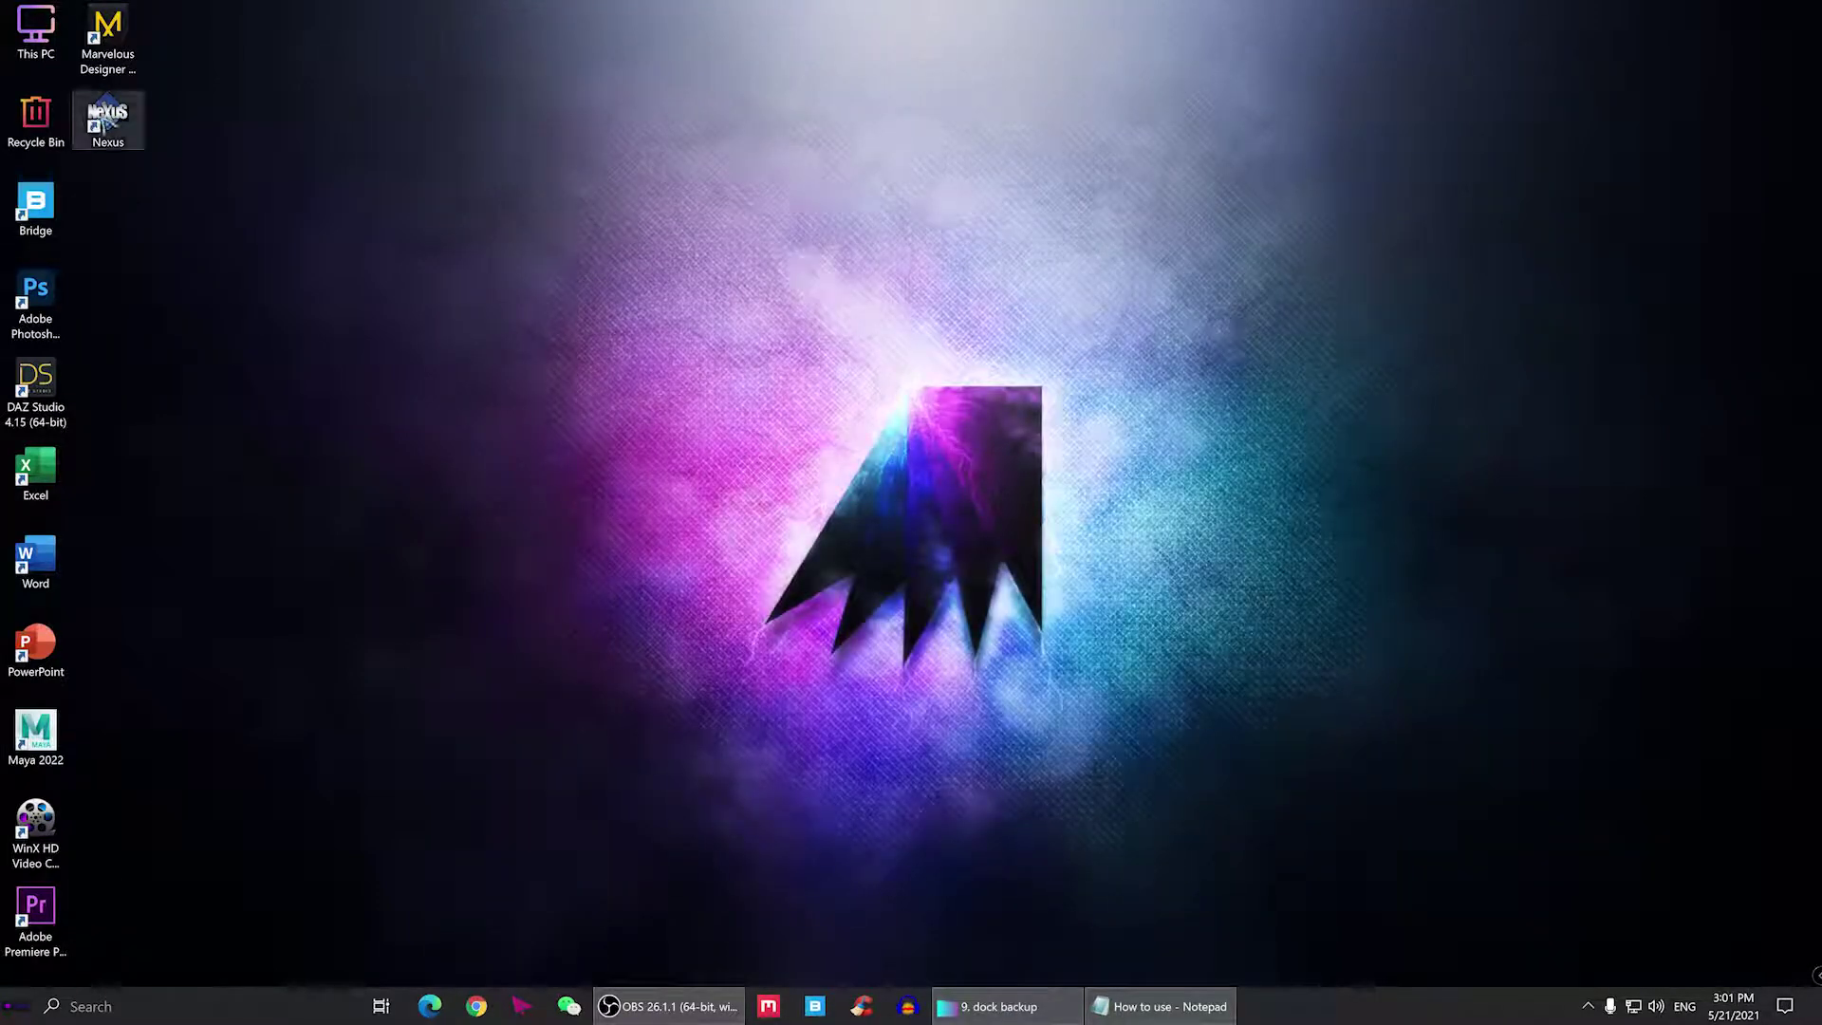
- Launch the Nexus dock from its desktop shortcut and open its advanced preferences
right_click(78, 95)
left_click(123, 130)
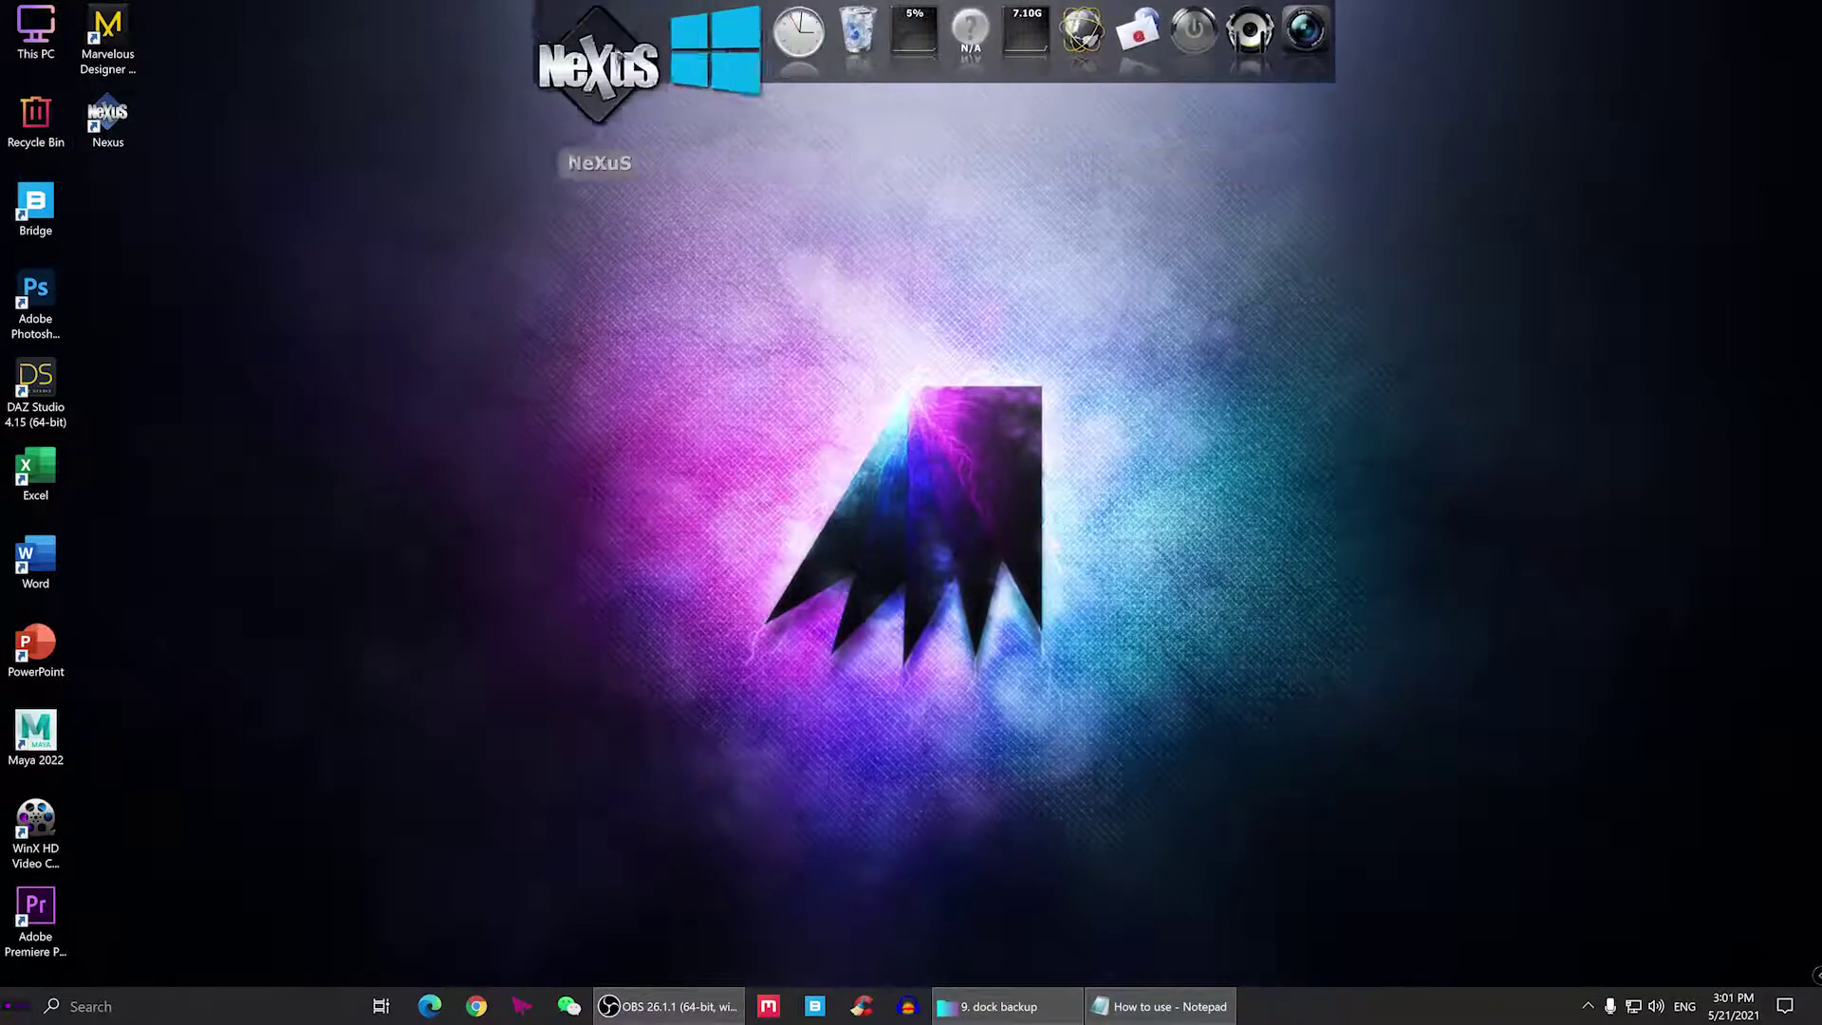
left_click(612, 76)
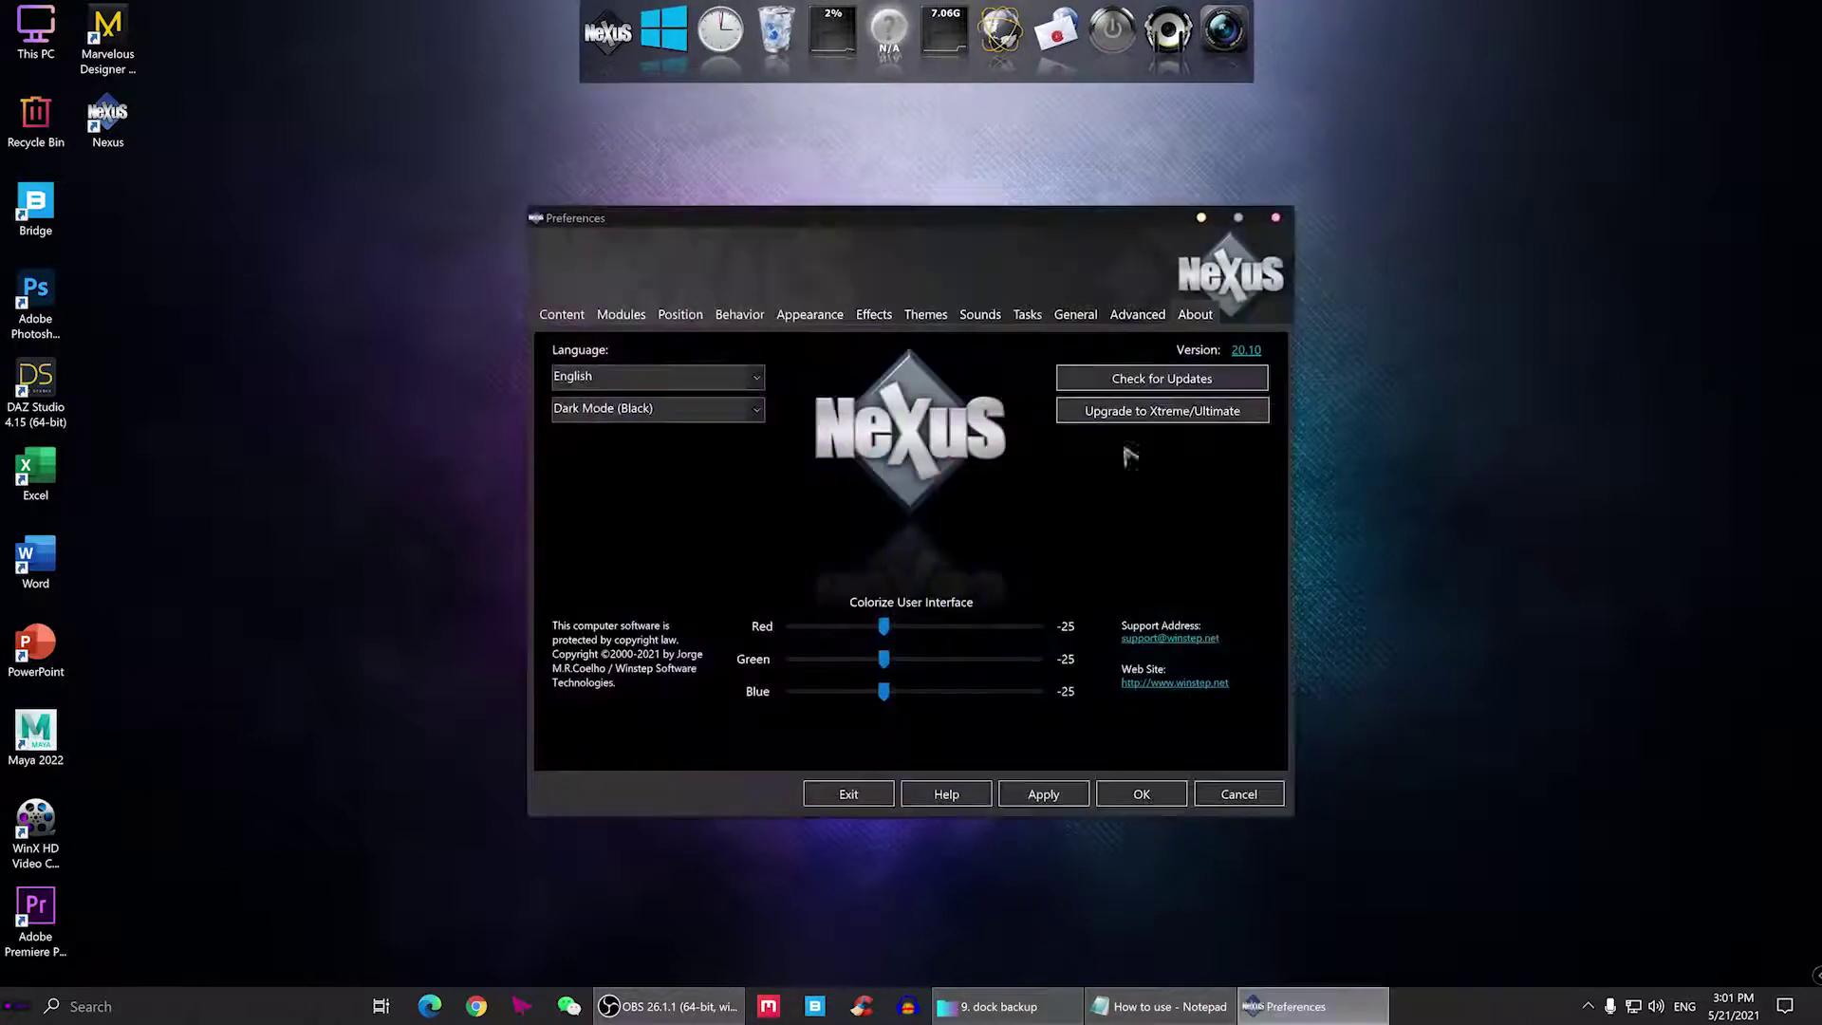
left_click_drag(1060, 229, 1080, 185)
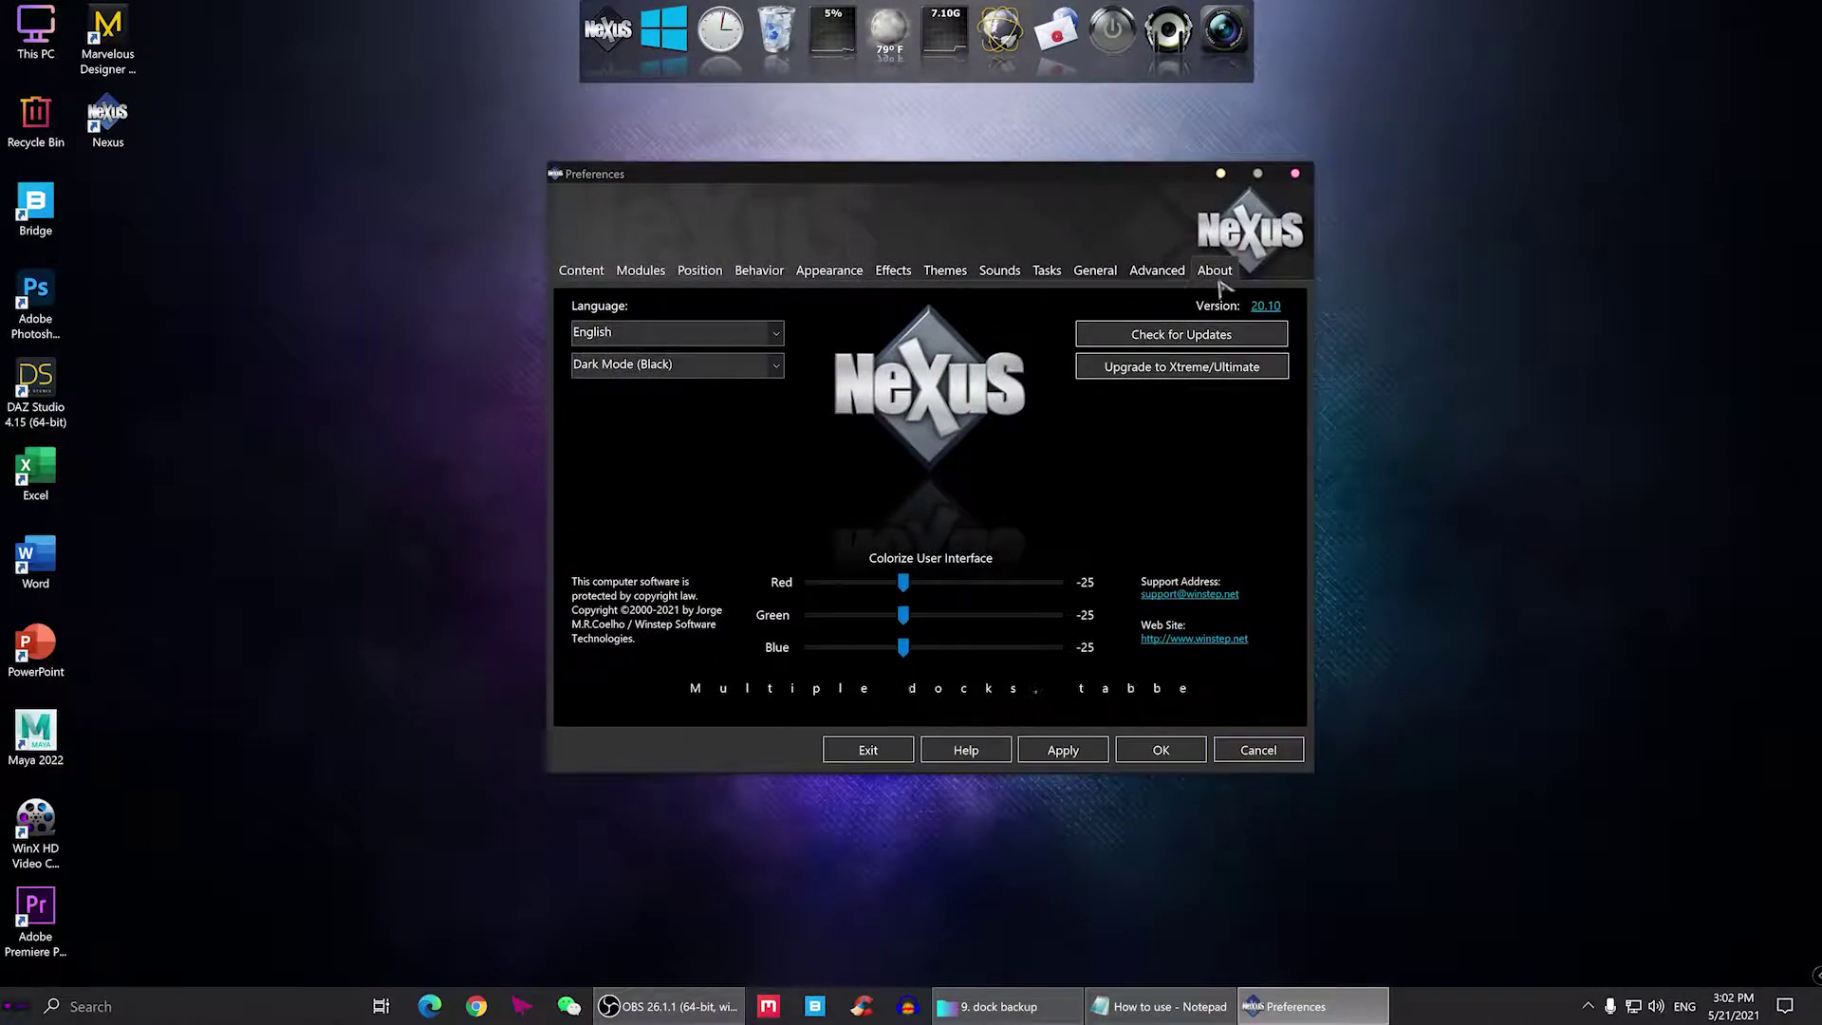
left_click(1172, 273)
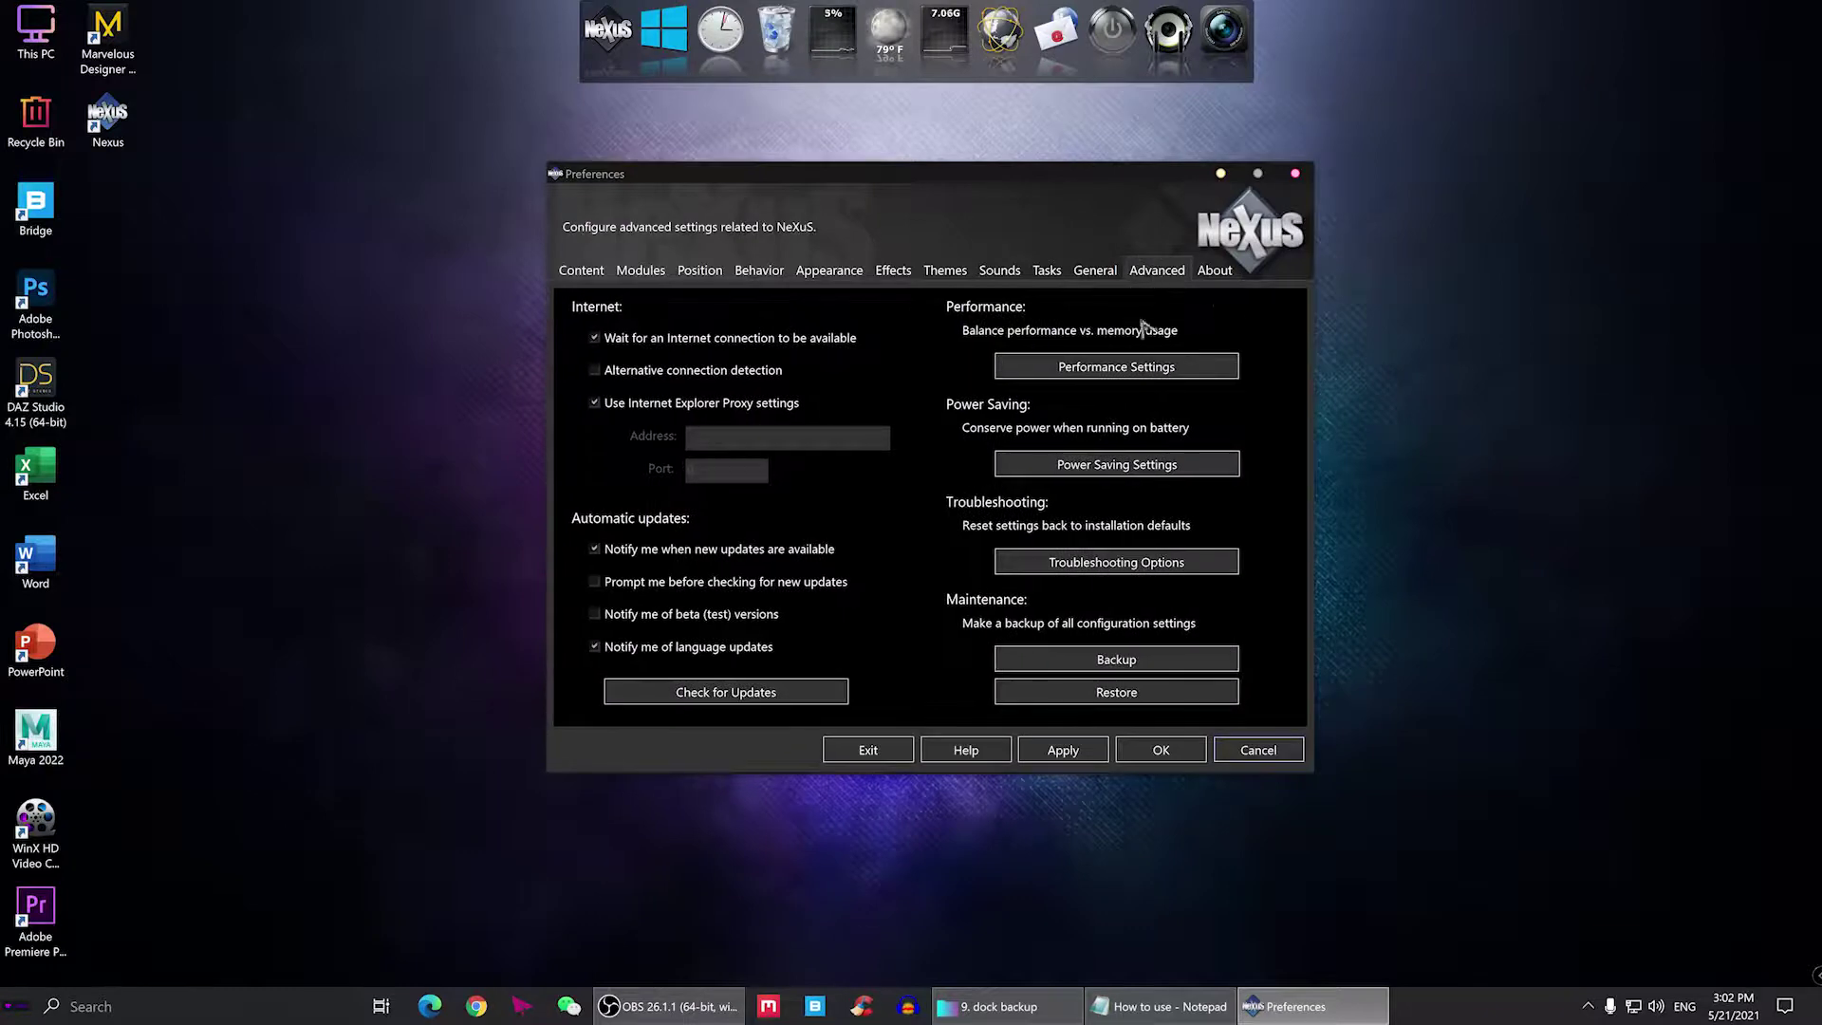
- Restore the Nexus configuration from the dock backup wbk file at the copied folder path and accept the preferences
left_click(1103, 694)
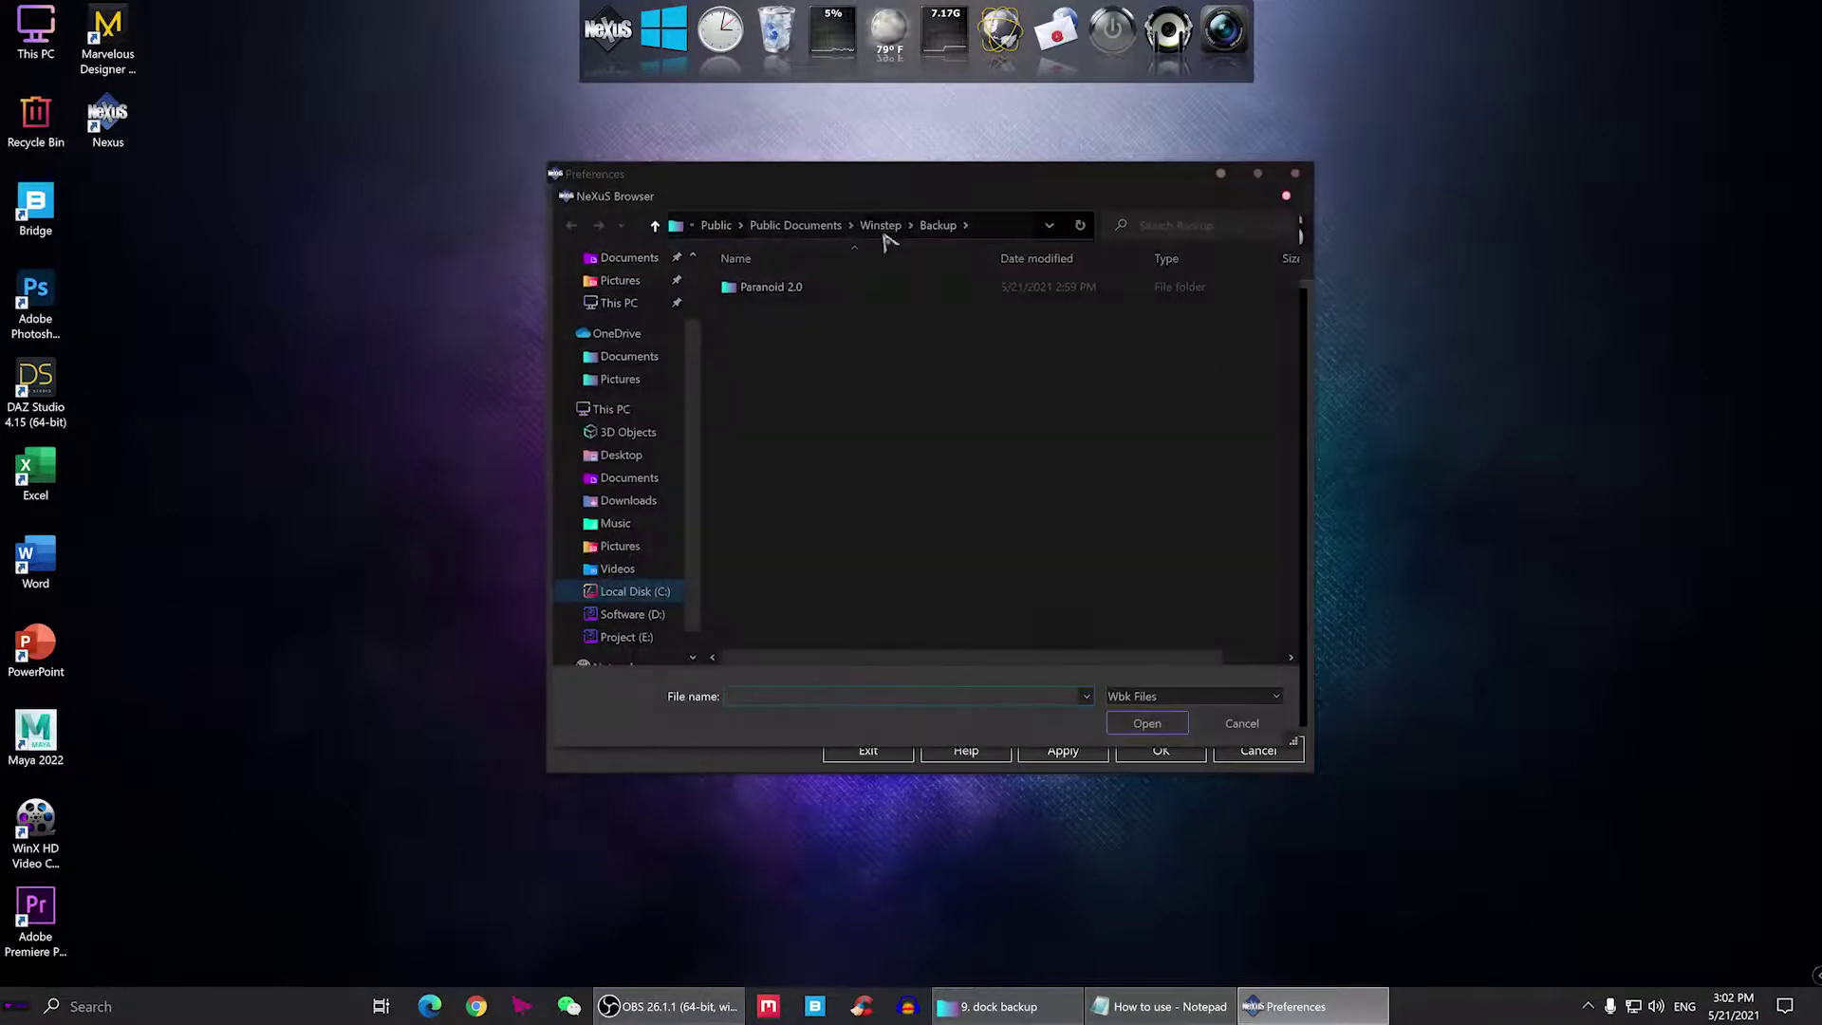
left_click(993, 228)
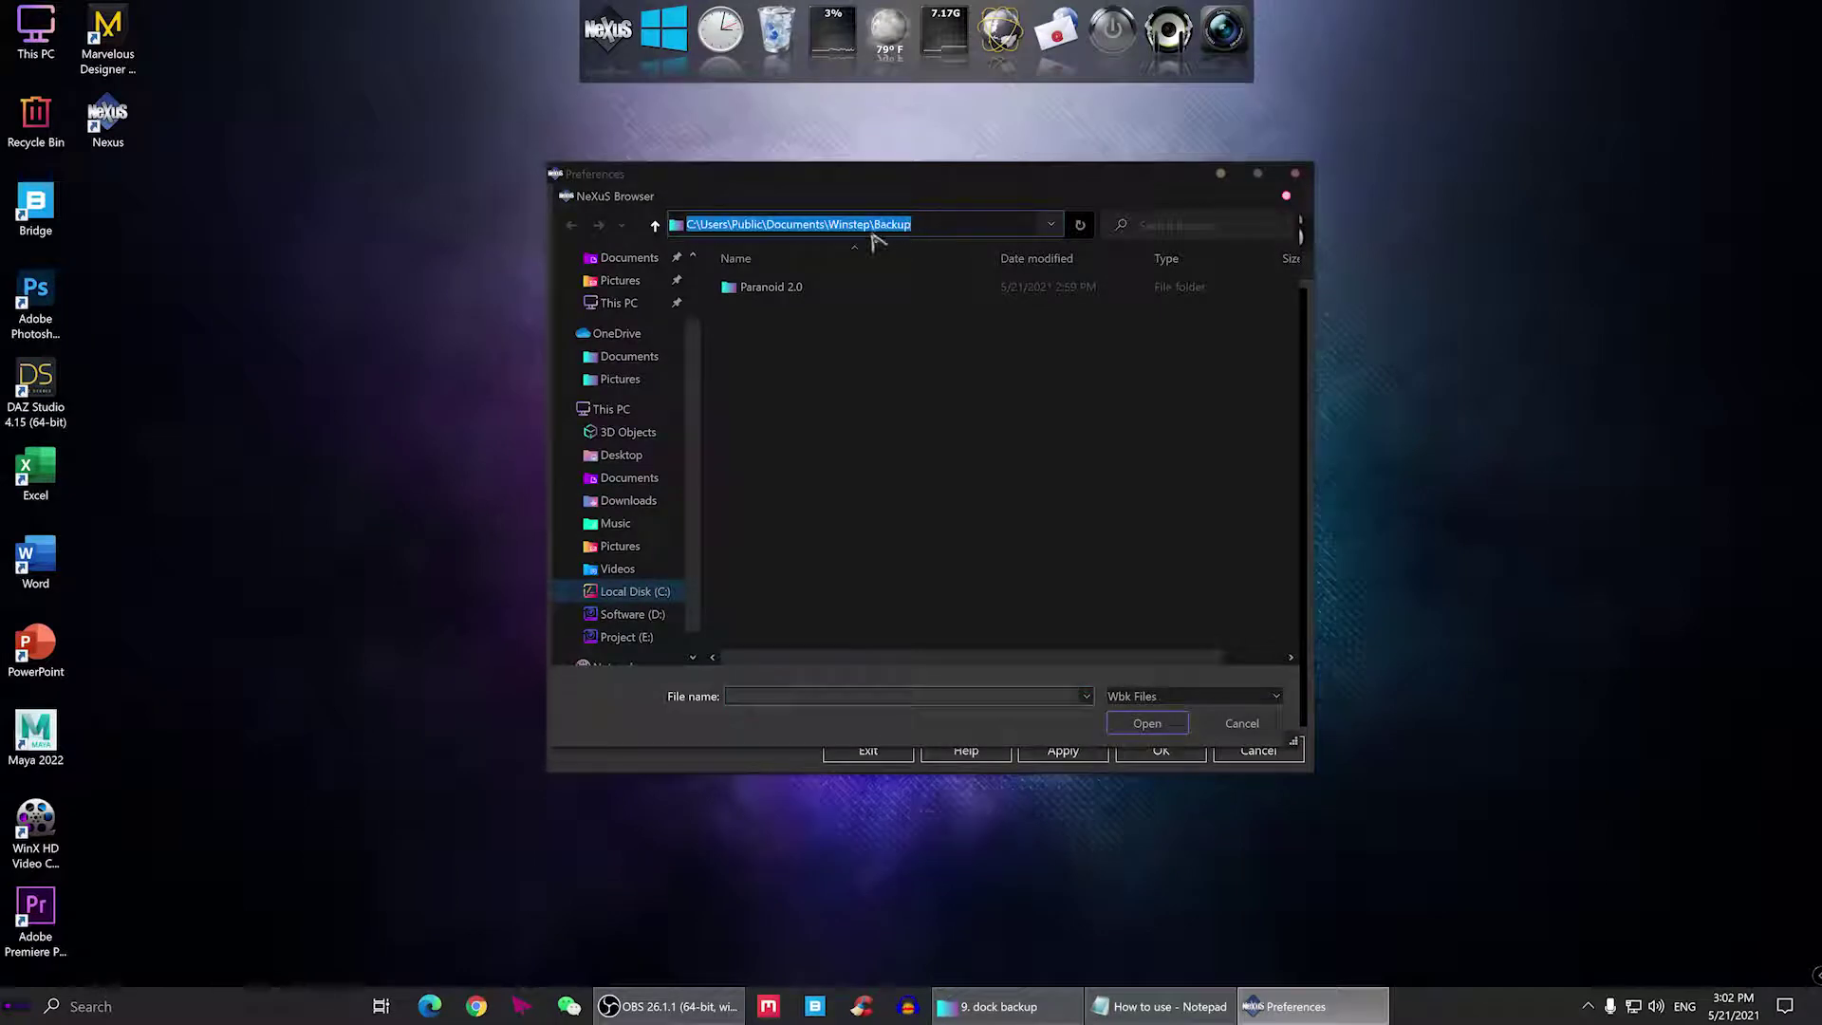
right_click(853, 228)
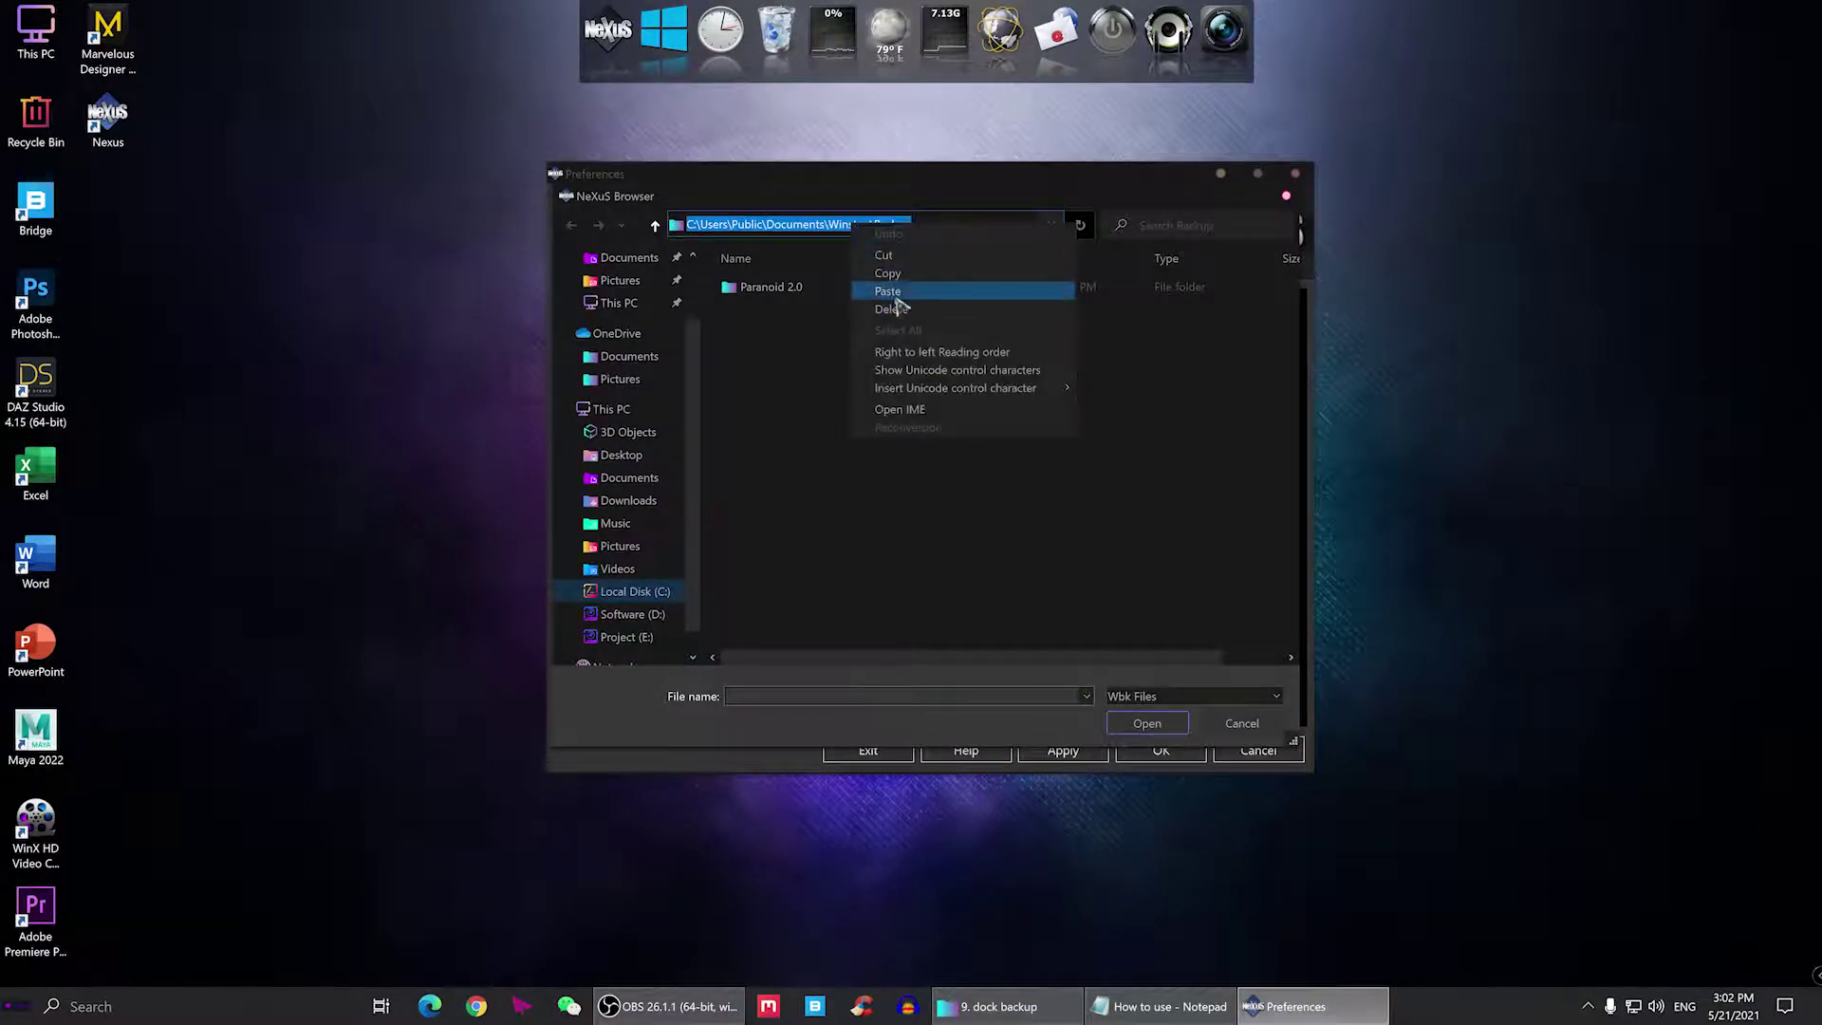
left_click(894, 294)
key("Return")
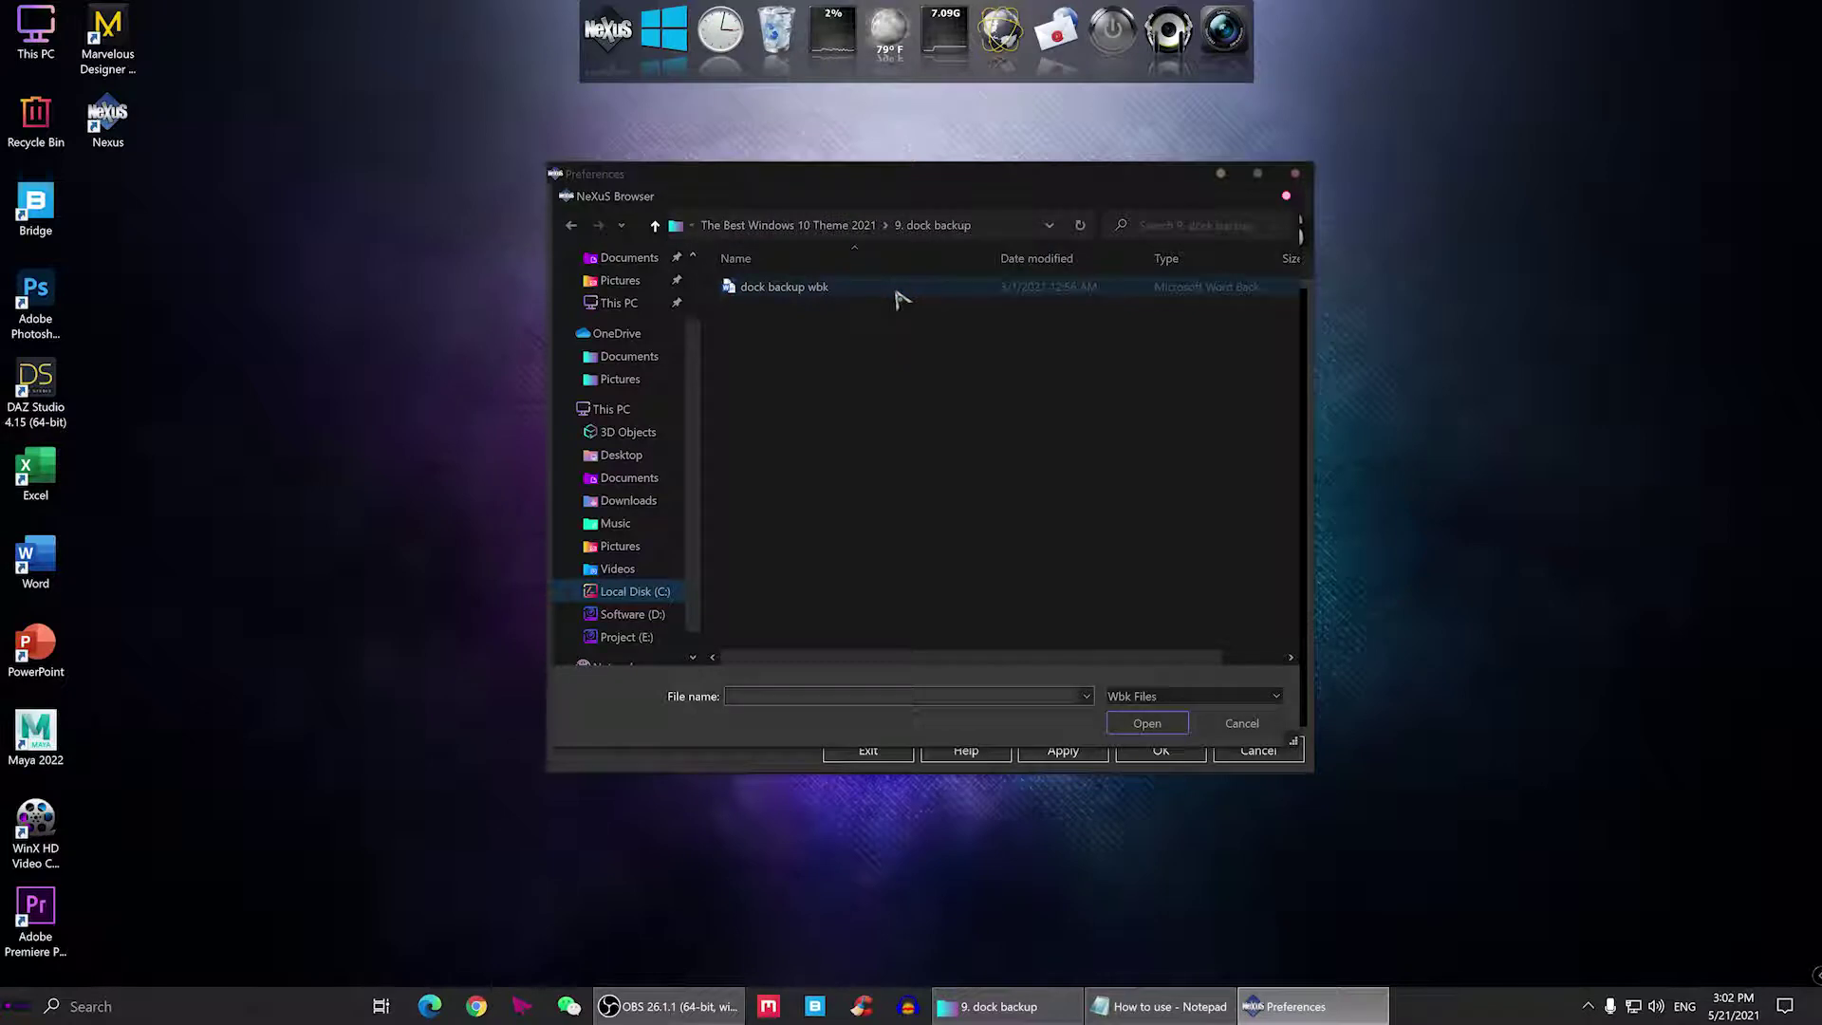
left_click(783, 292)
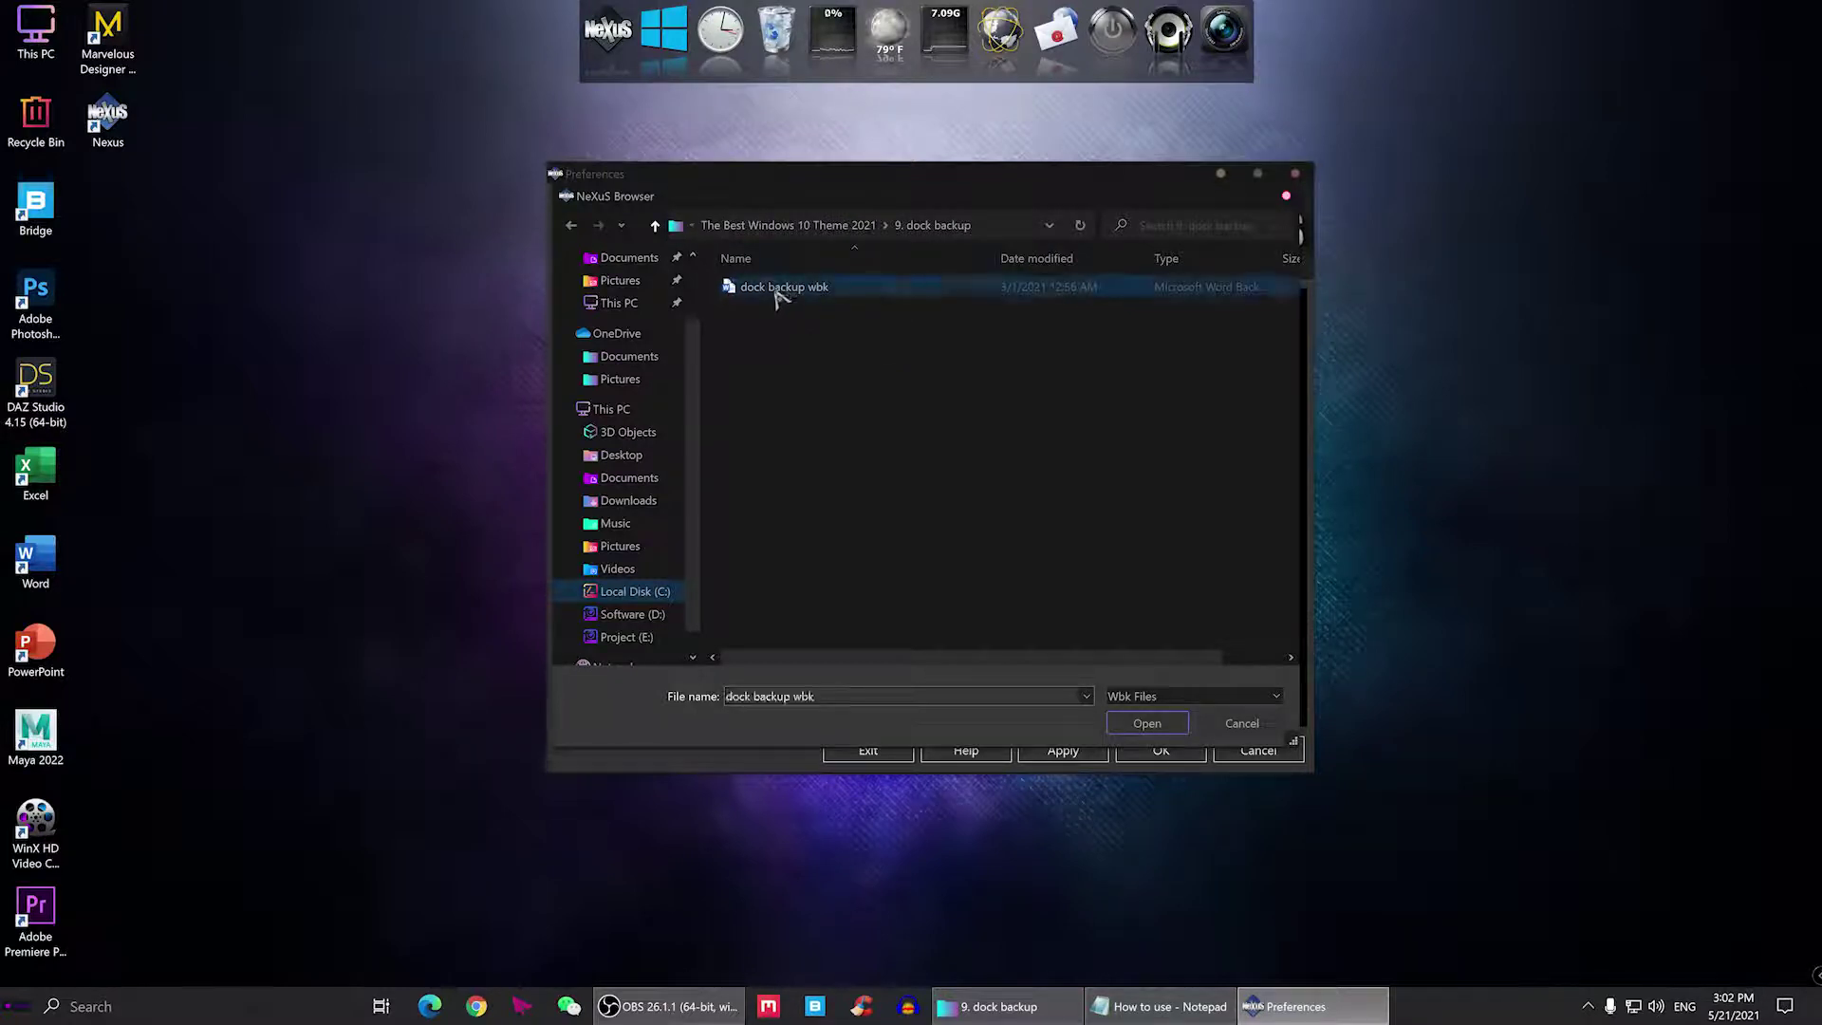
left_click(1133, 724)
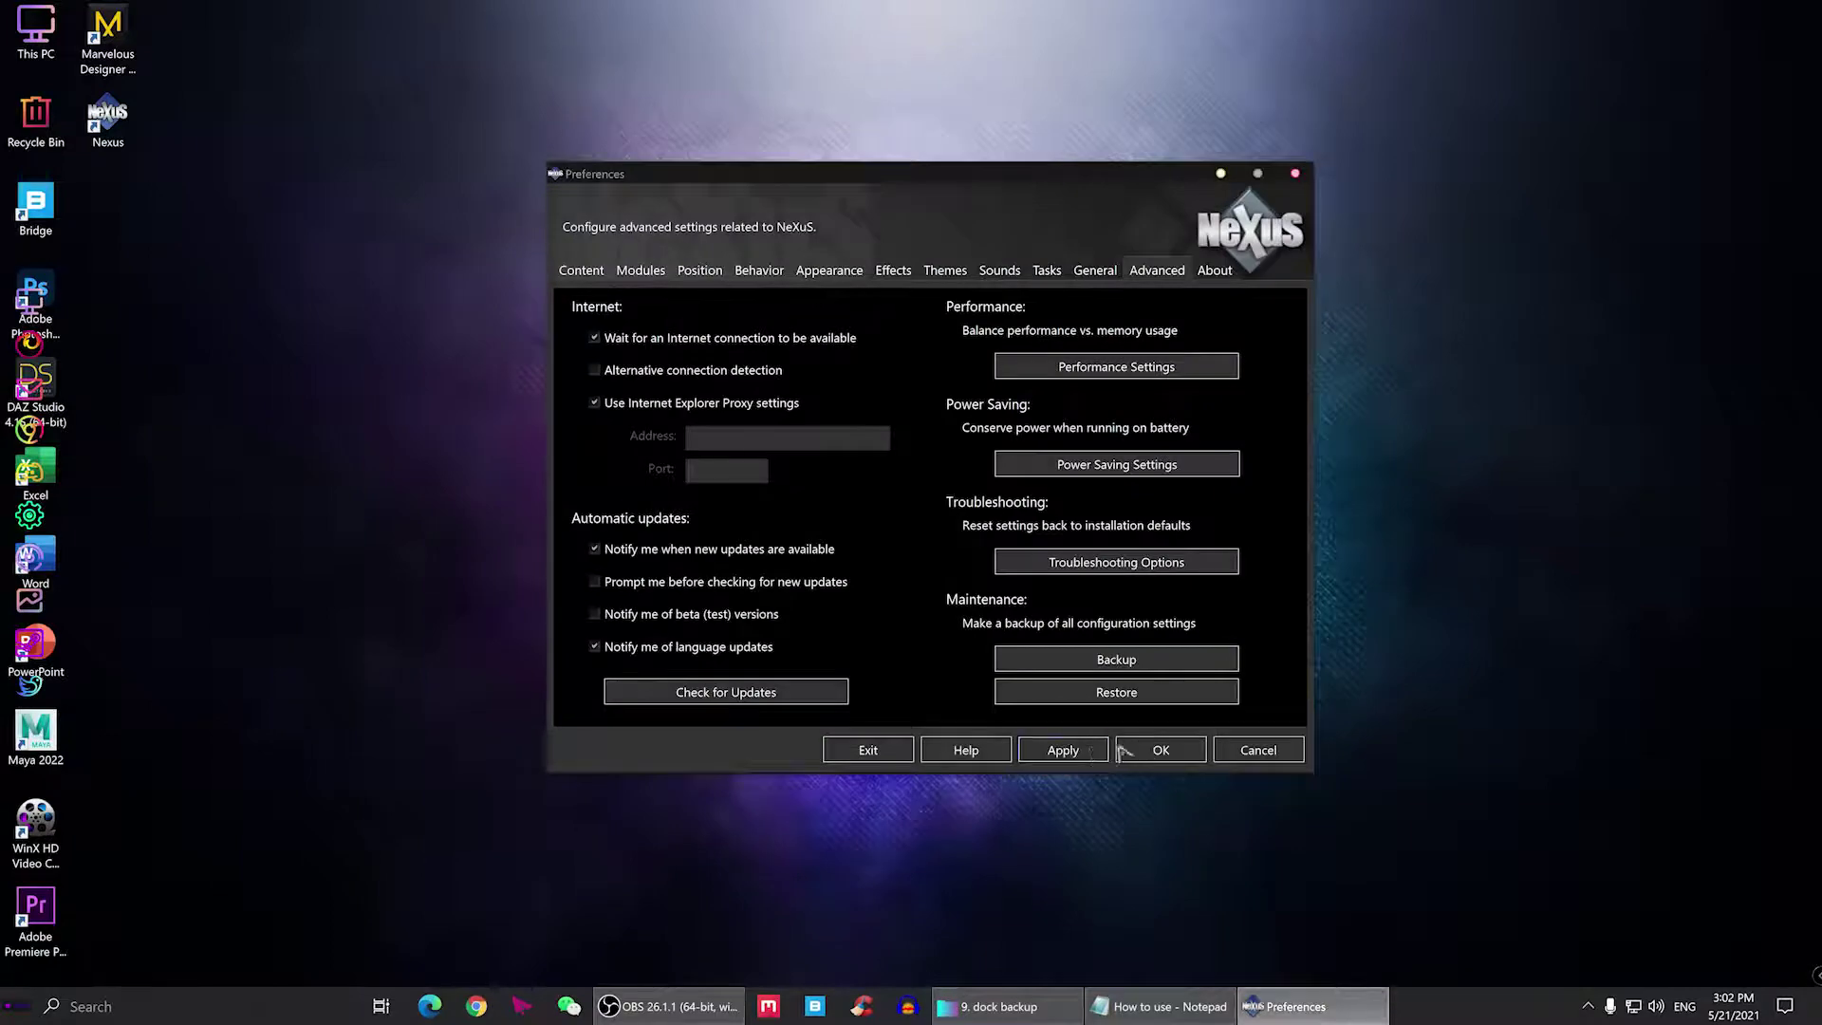
left_click(1161, 749)
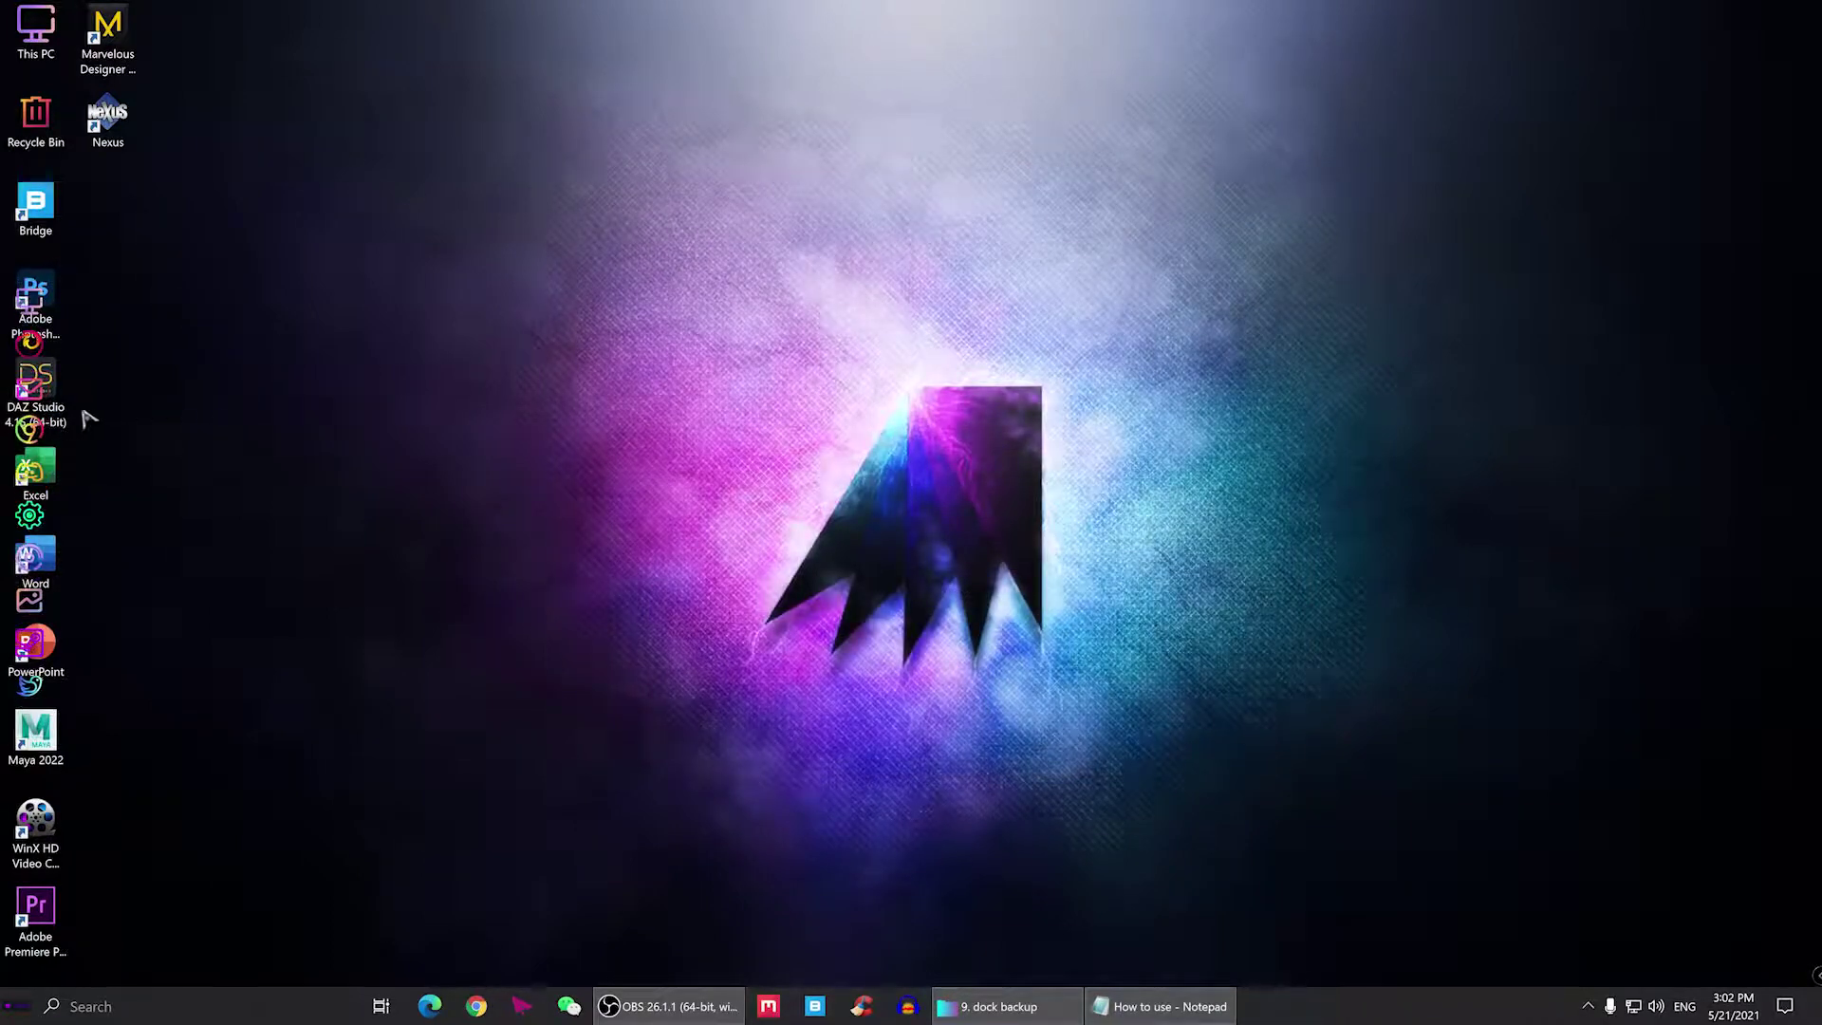
- Move the restored vertical dock off the desktop shortcuts and place it just beside their columns
middle_click(1296, 320)
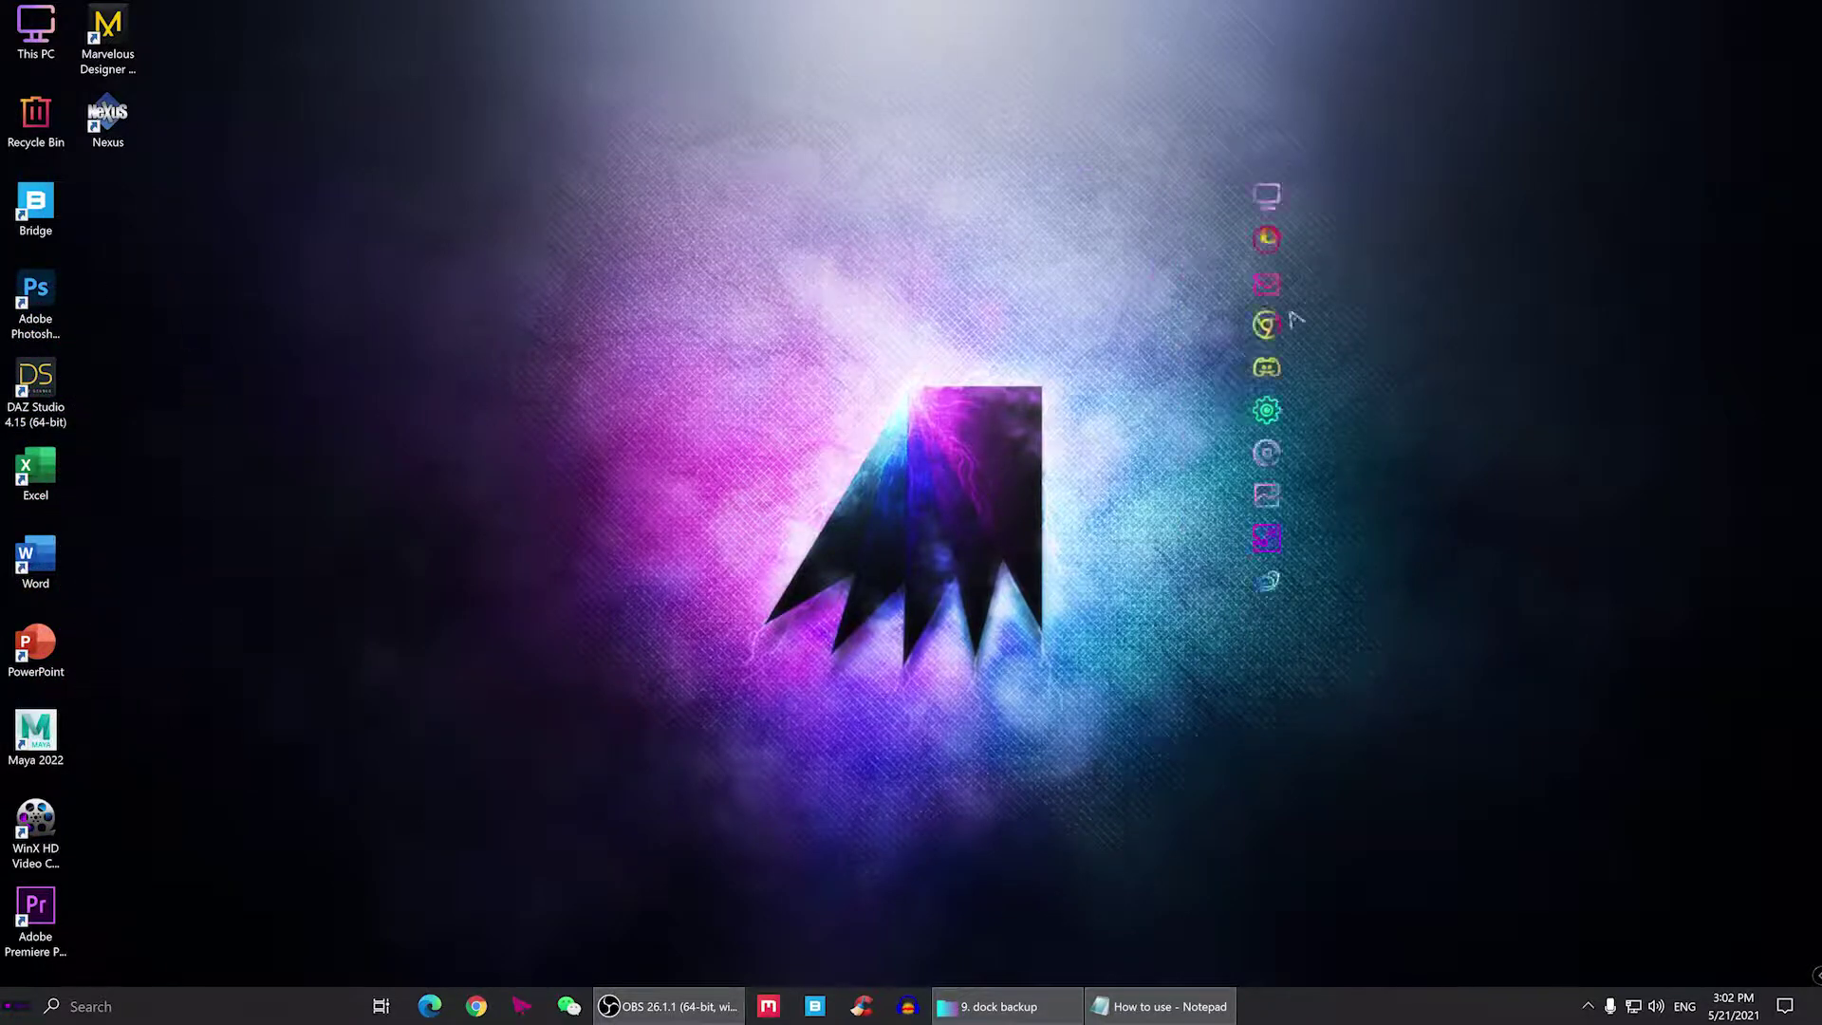
left_click_drag(1296, 320, 294, 454)
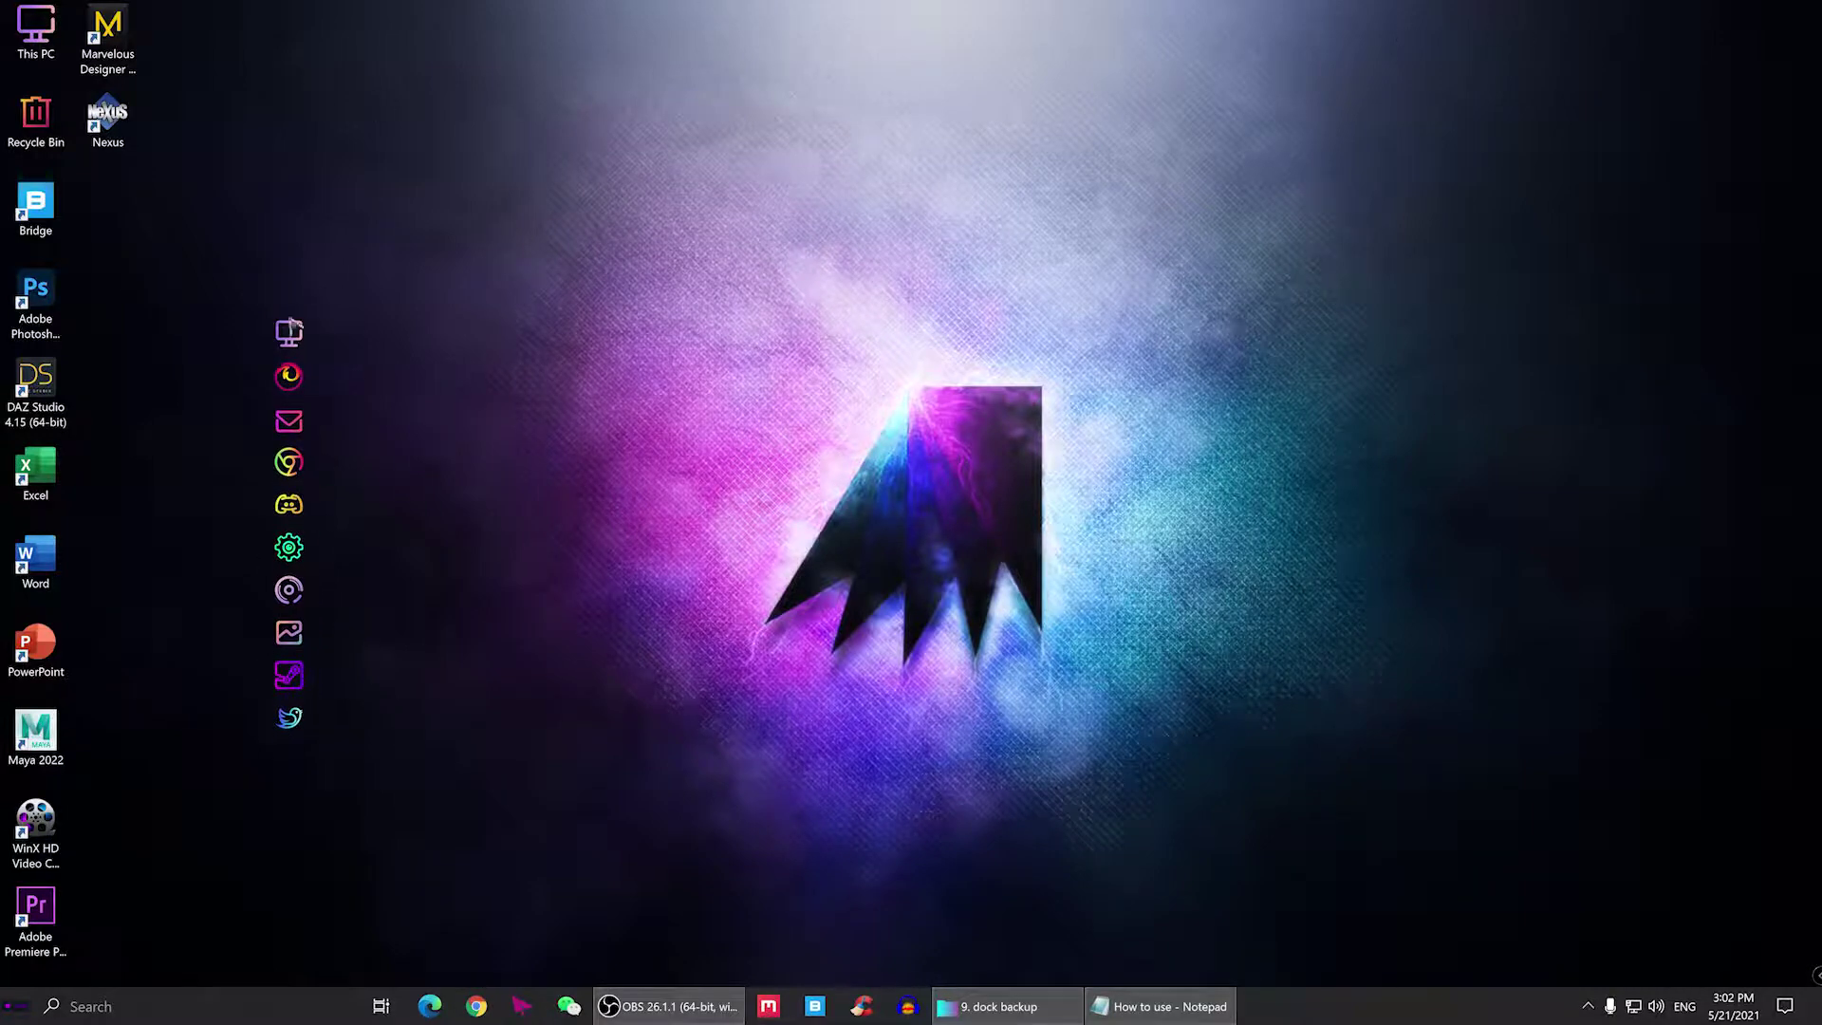
right_click(403, 181)
left_click_drag(302, 408, 248, 353)
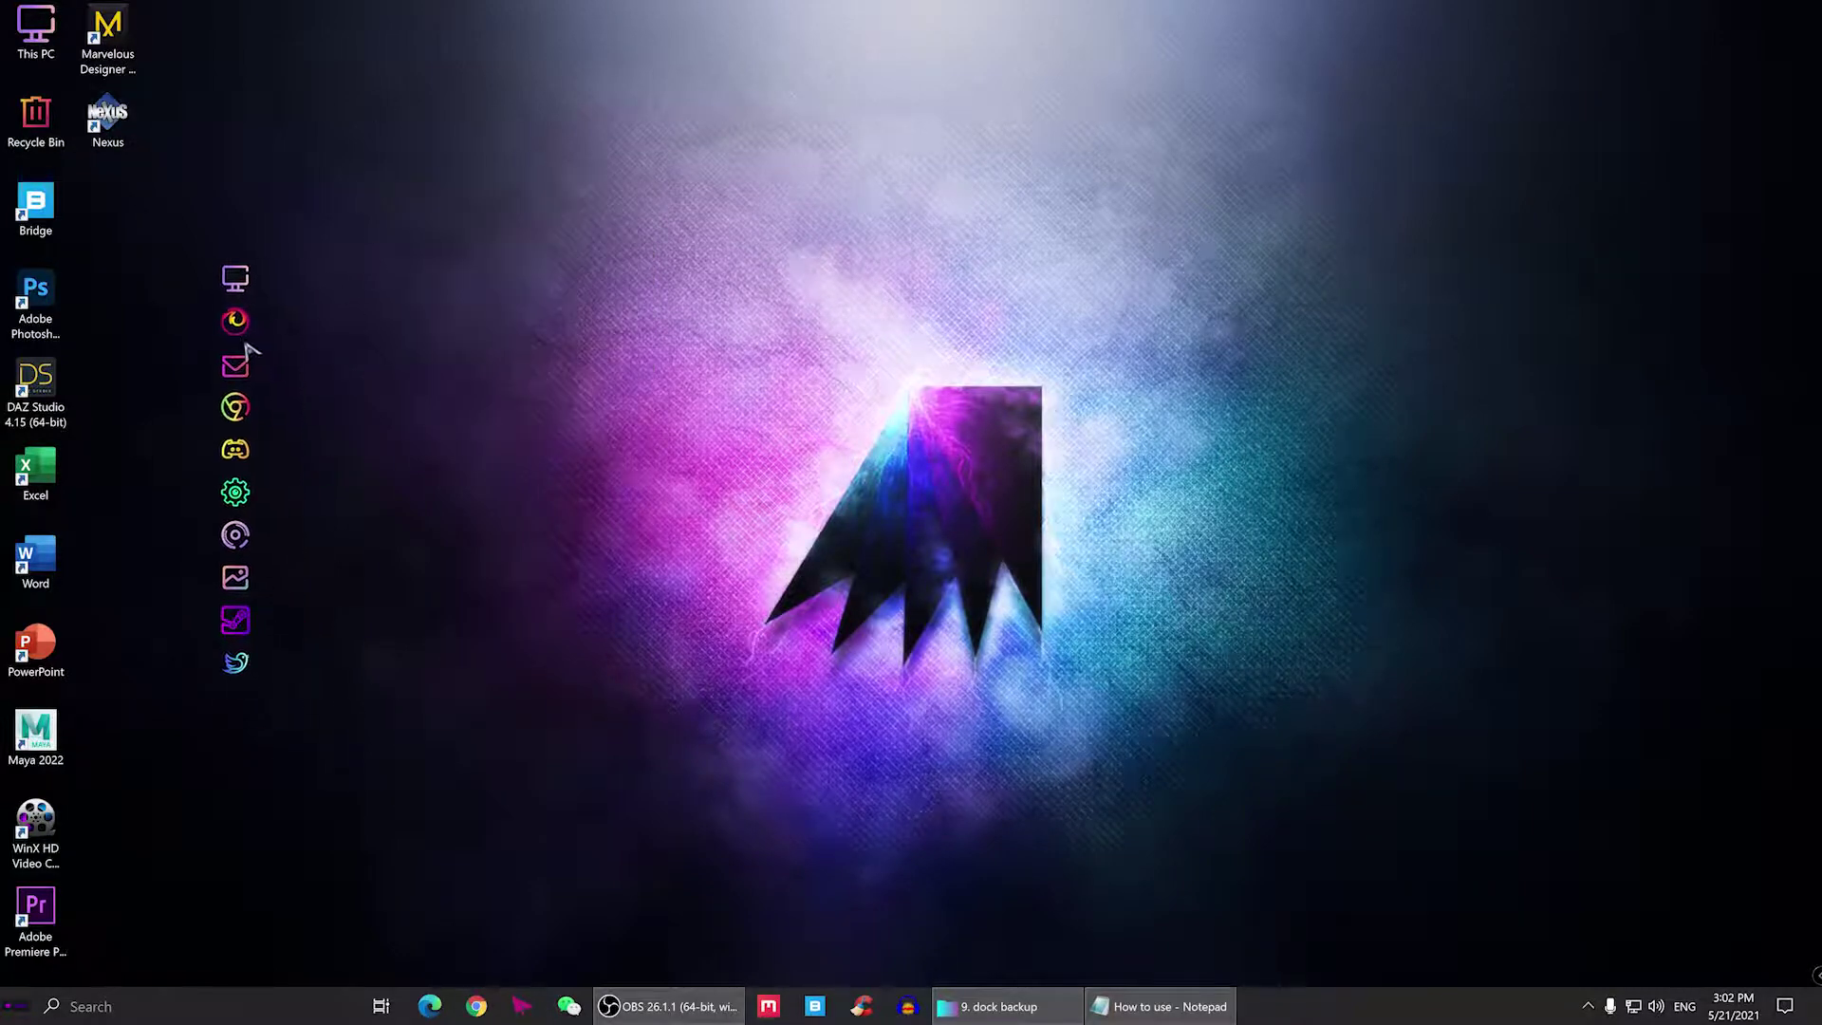
right_click(293, 297)
left_click(317, 350)
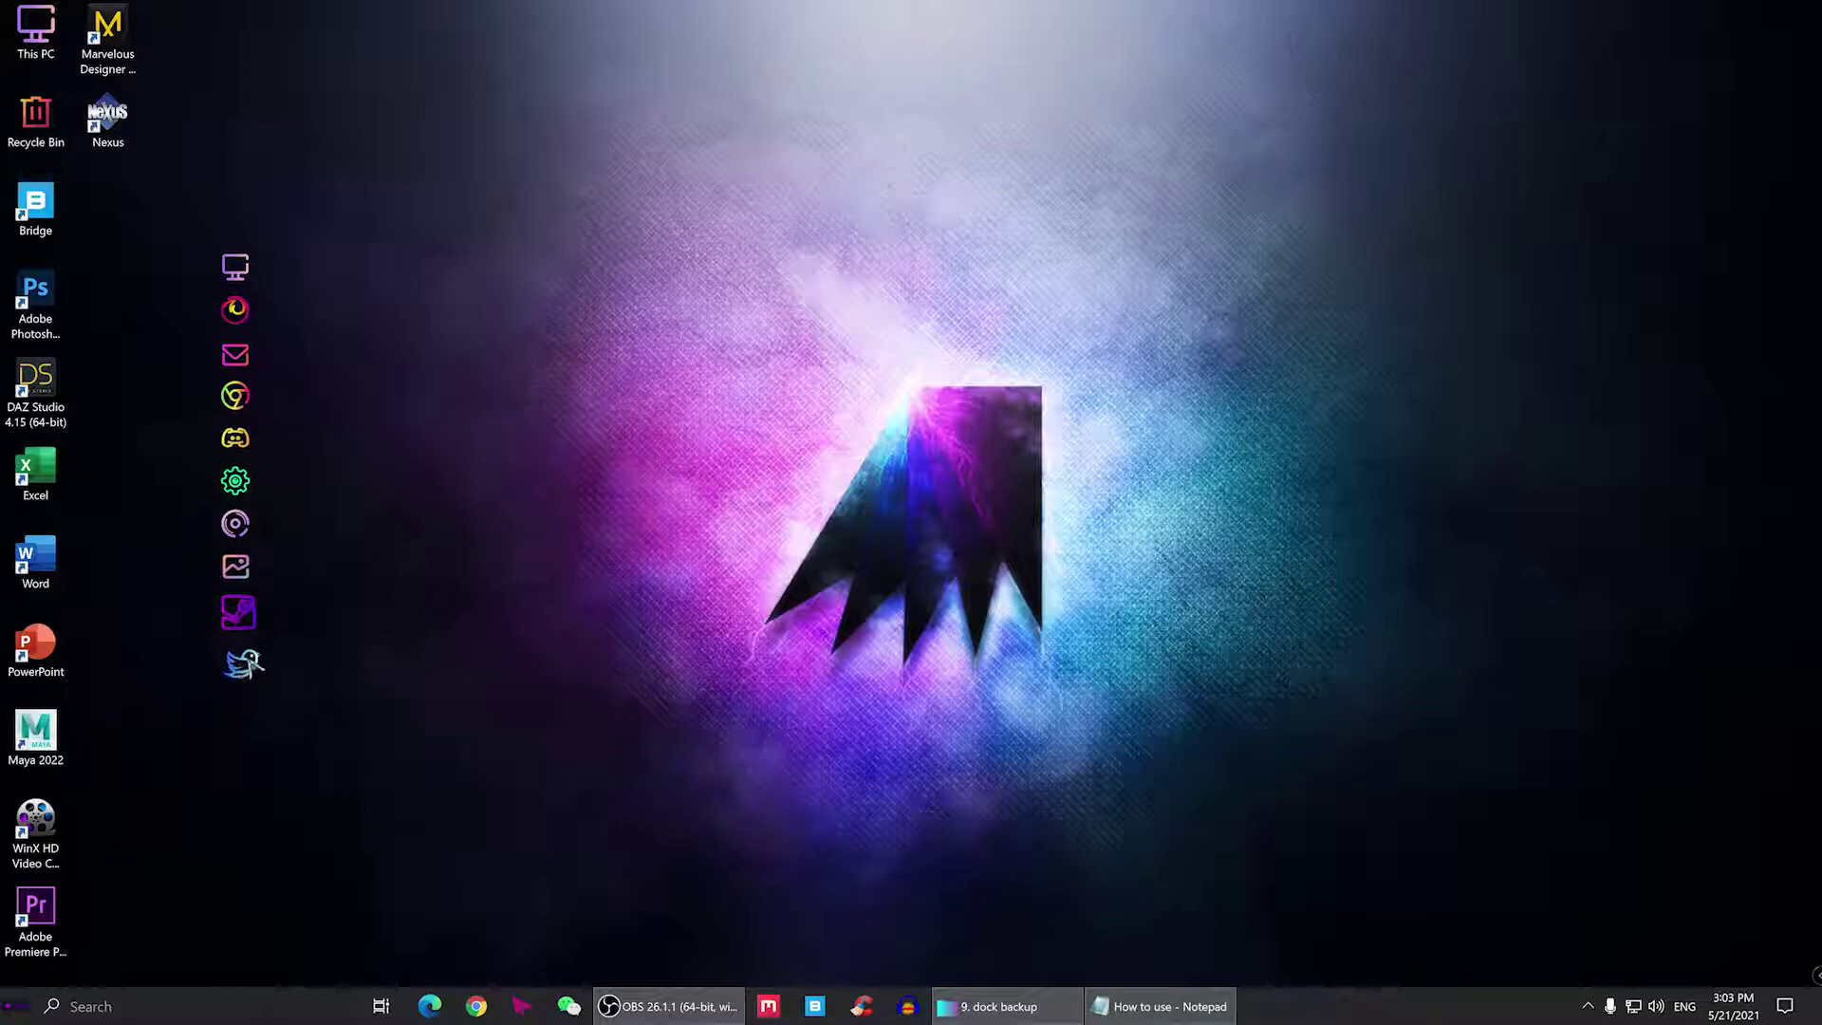
- Remove the blue bird and Steam entries from the dock, confirming each deletion
right_click(248, 664)
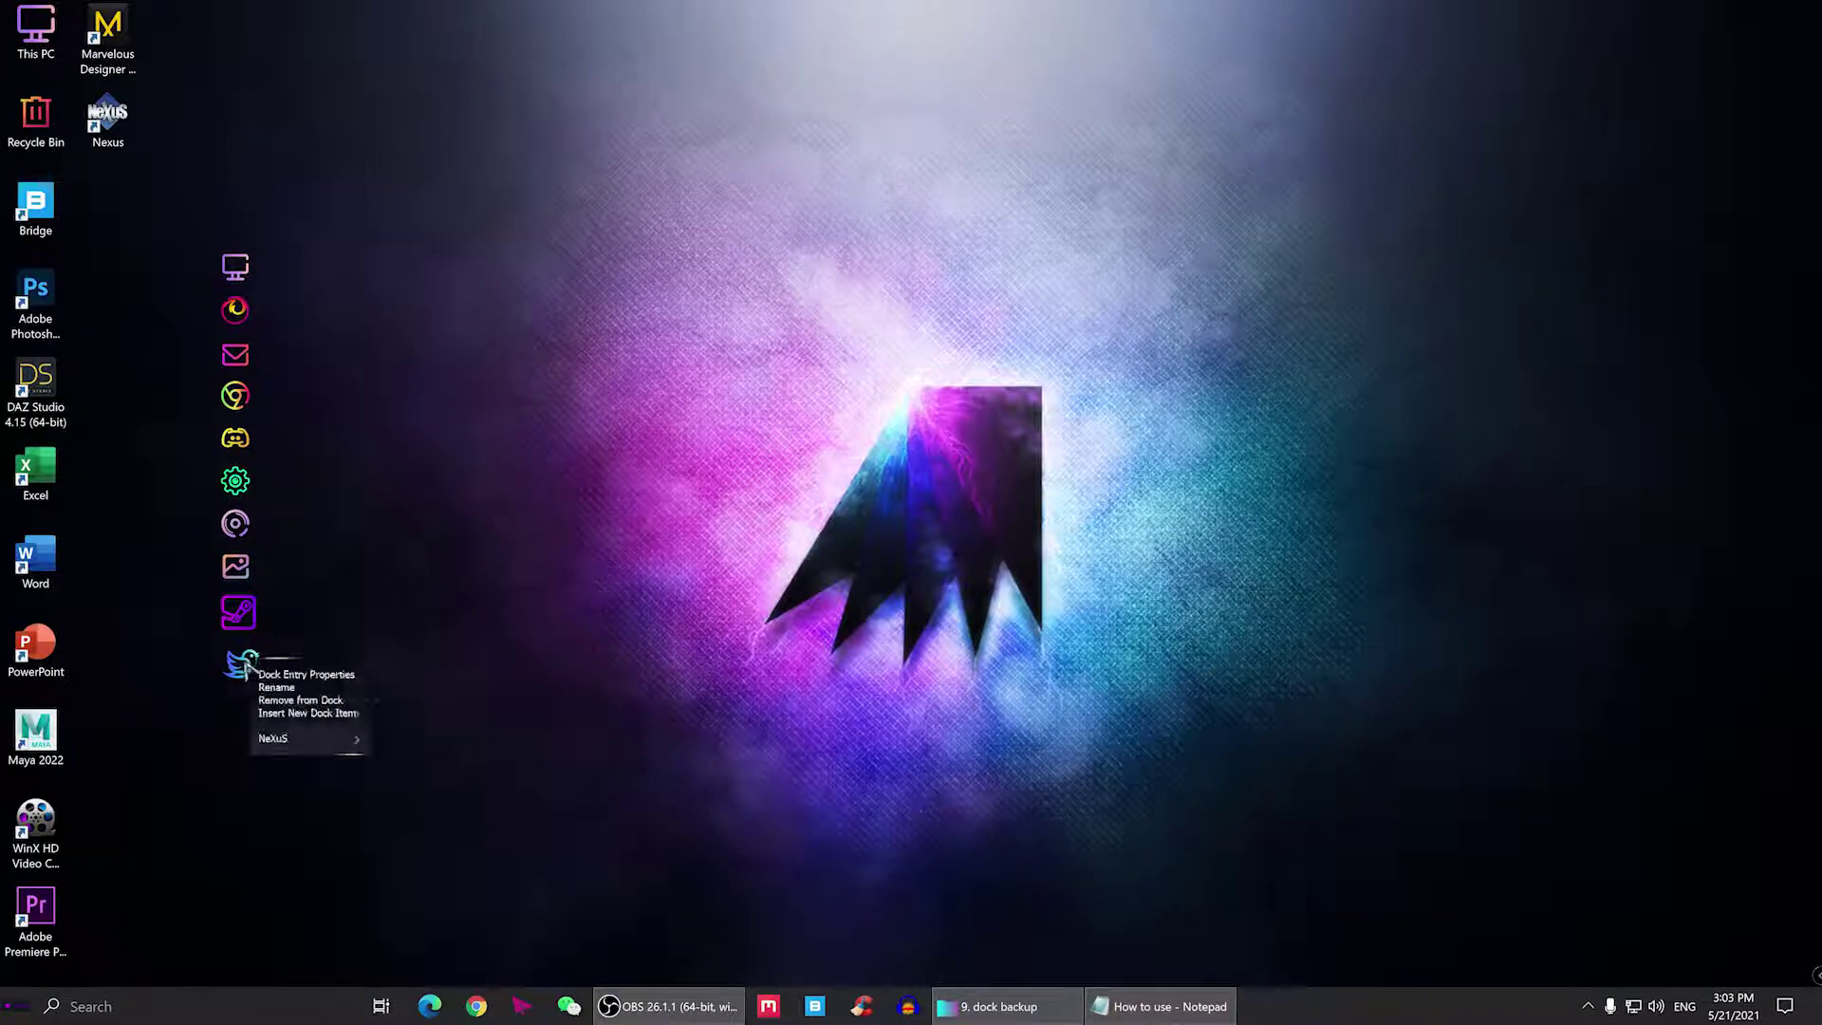
left_click(297, 701)
left_click(1036, 618)
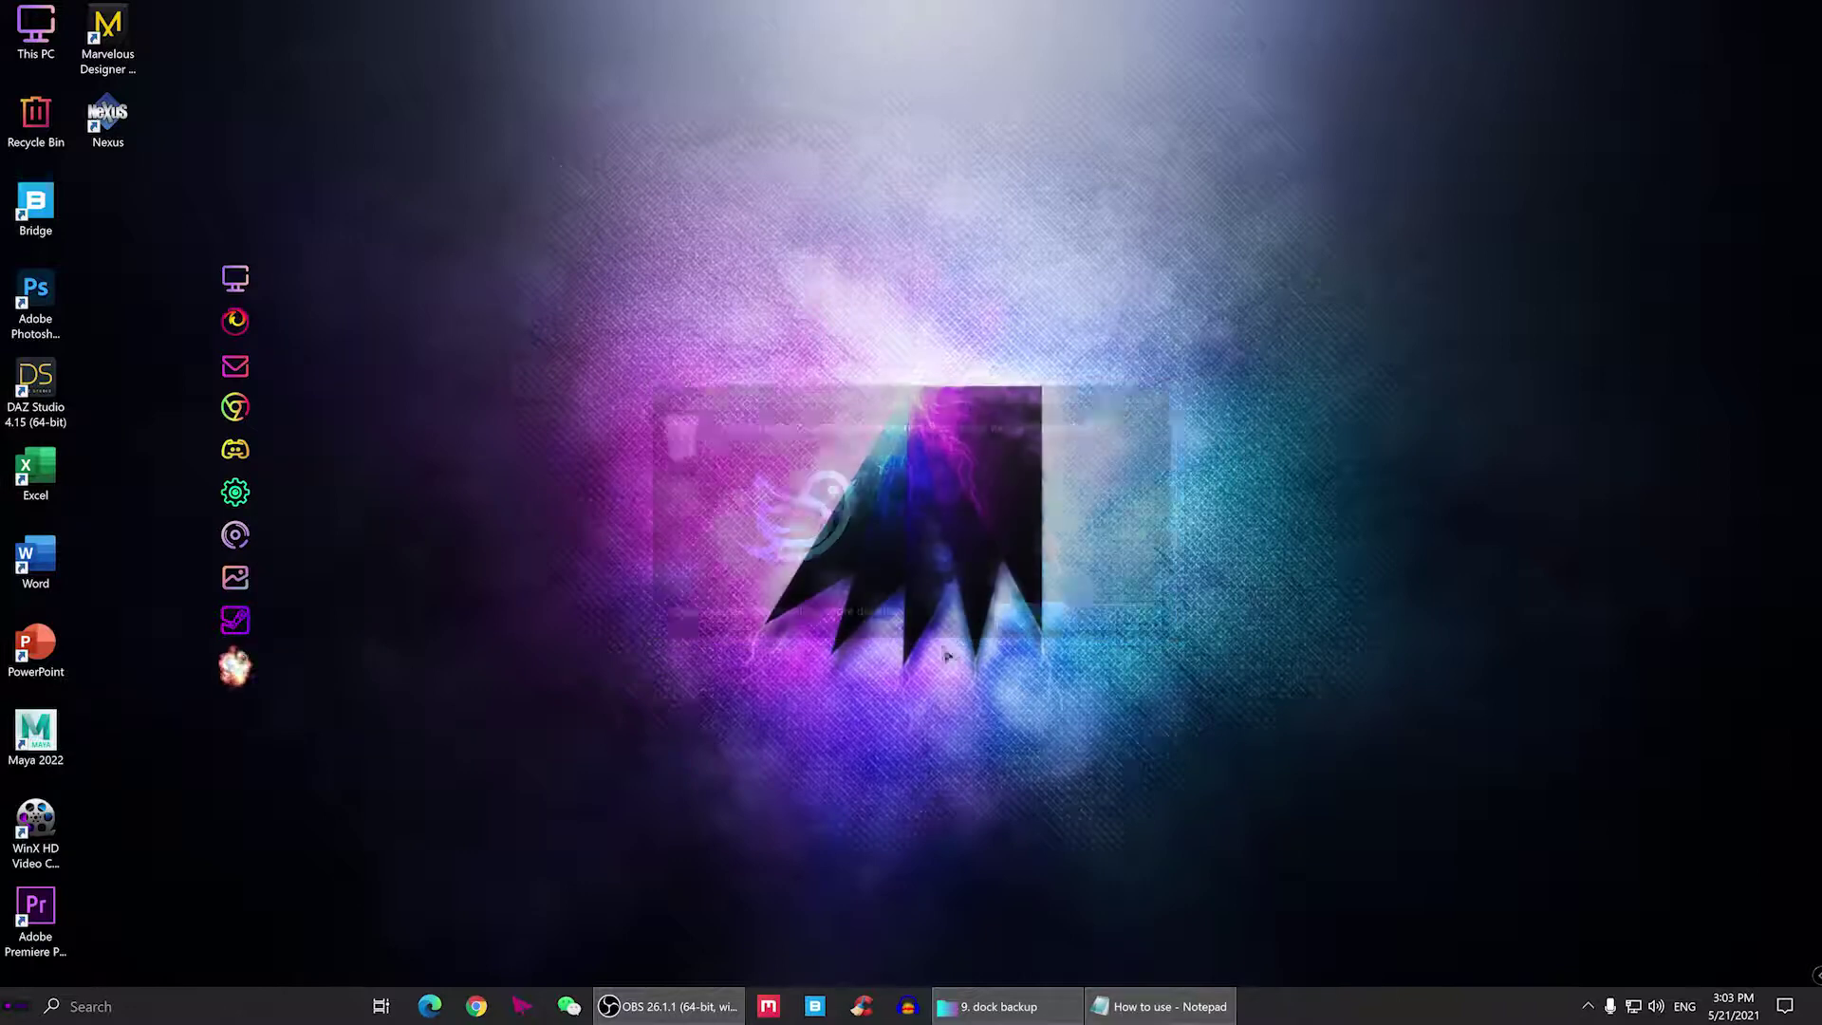
right_click(245, 628)
left_click(301, 672)
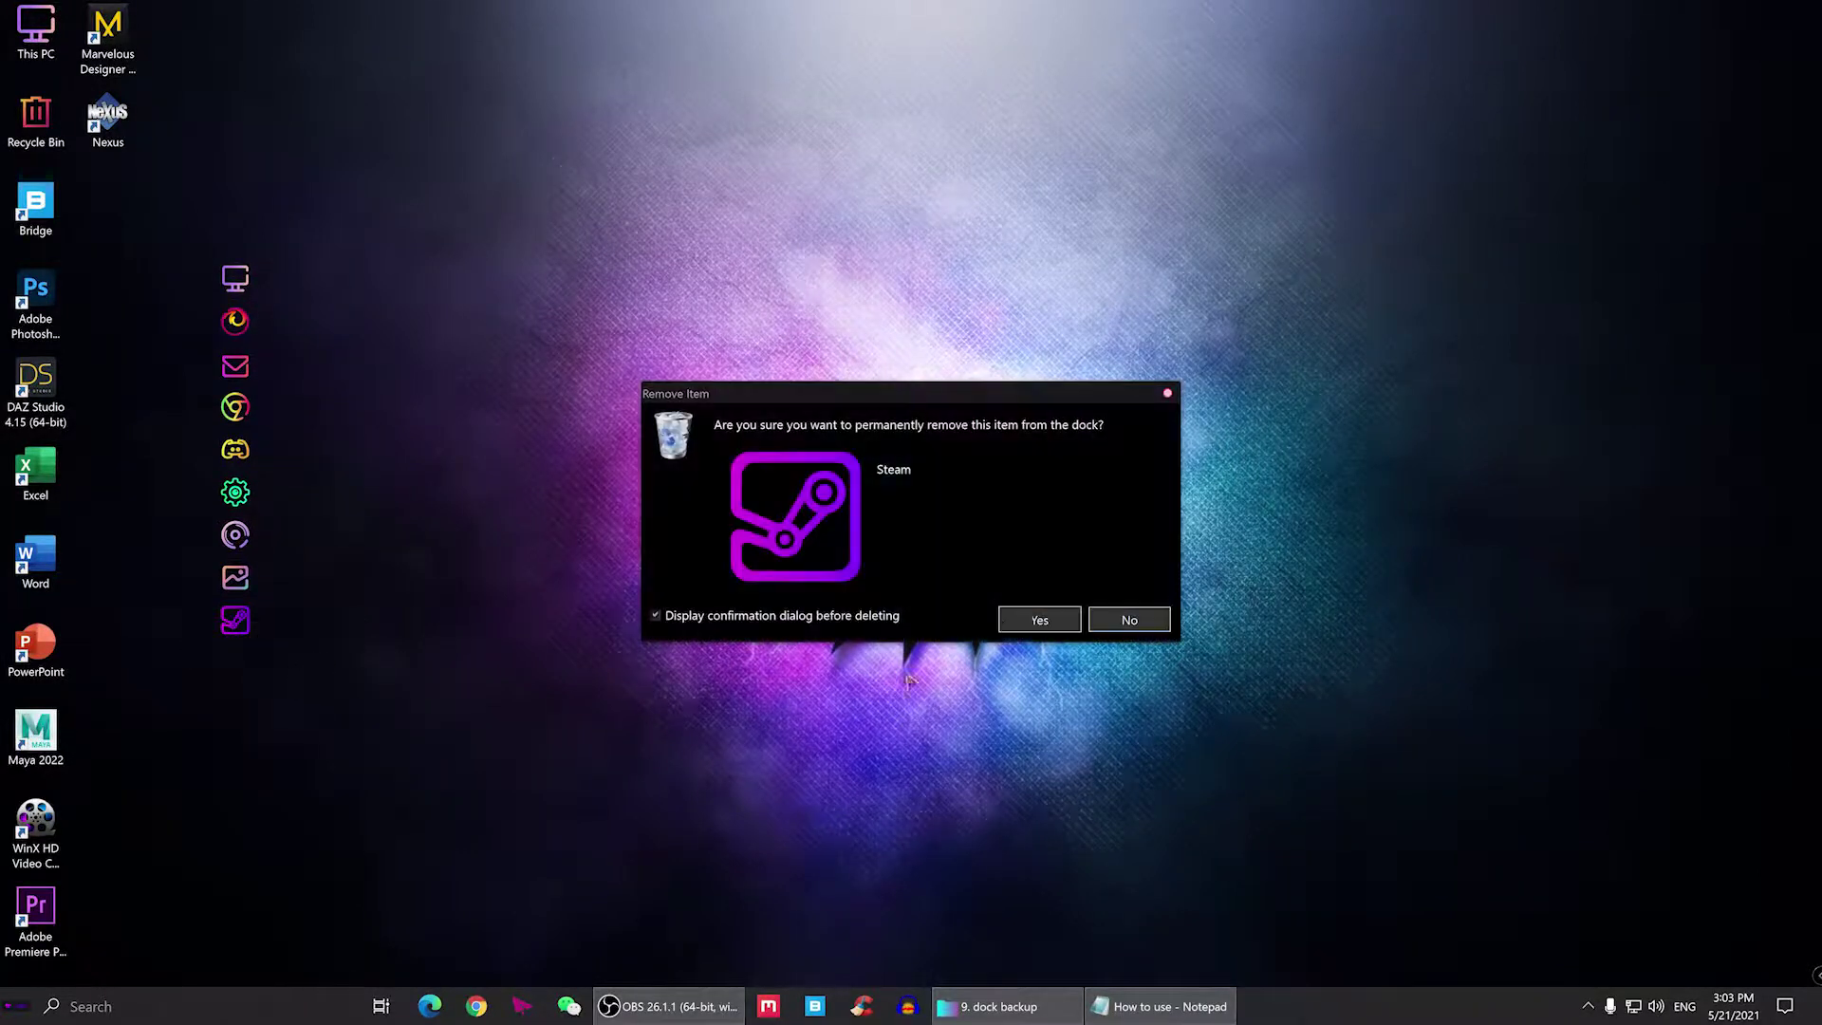
left_click(1035, 624)
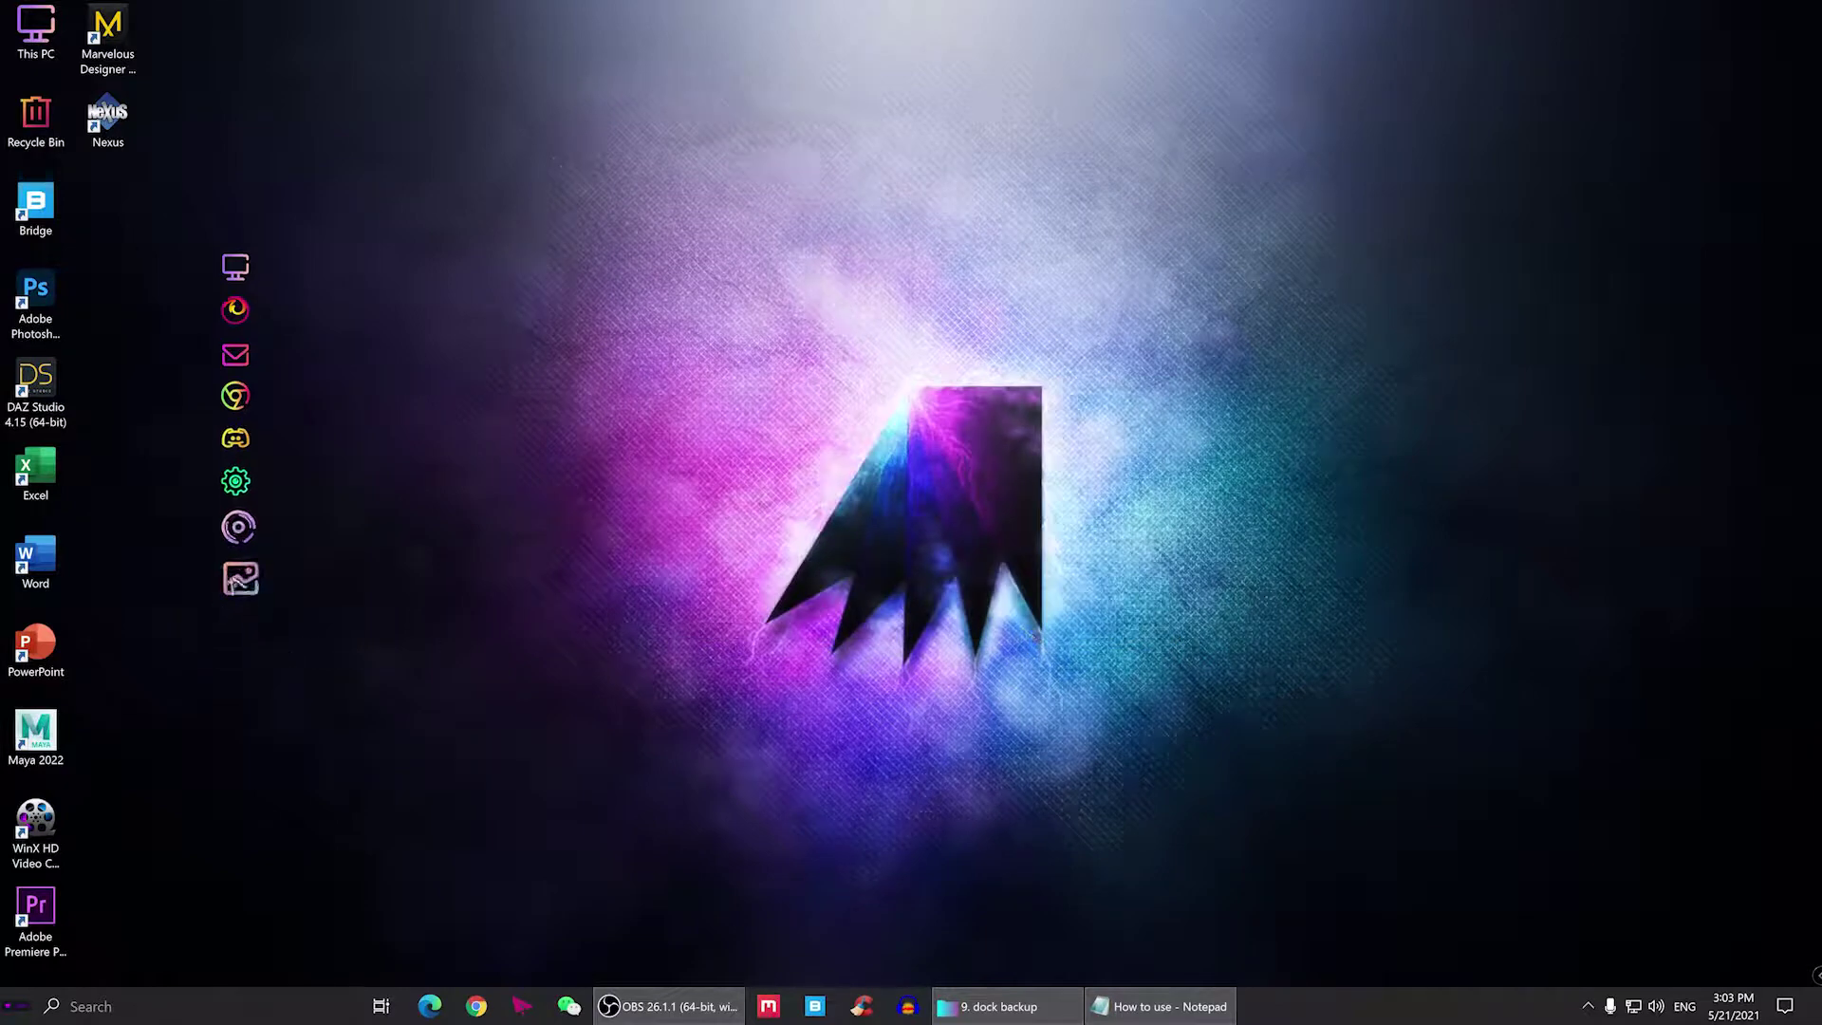
- Remove the picture and purple disc entries from the dock, confirming each deletion
right_click(239, 581)
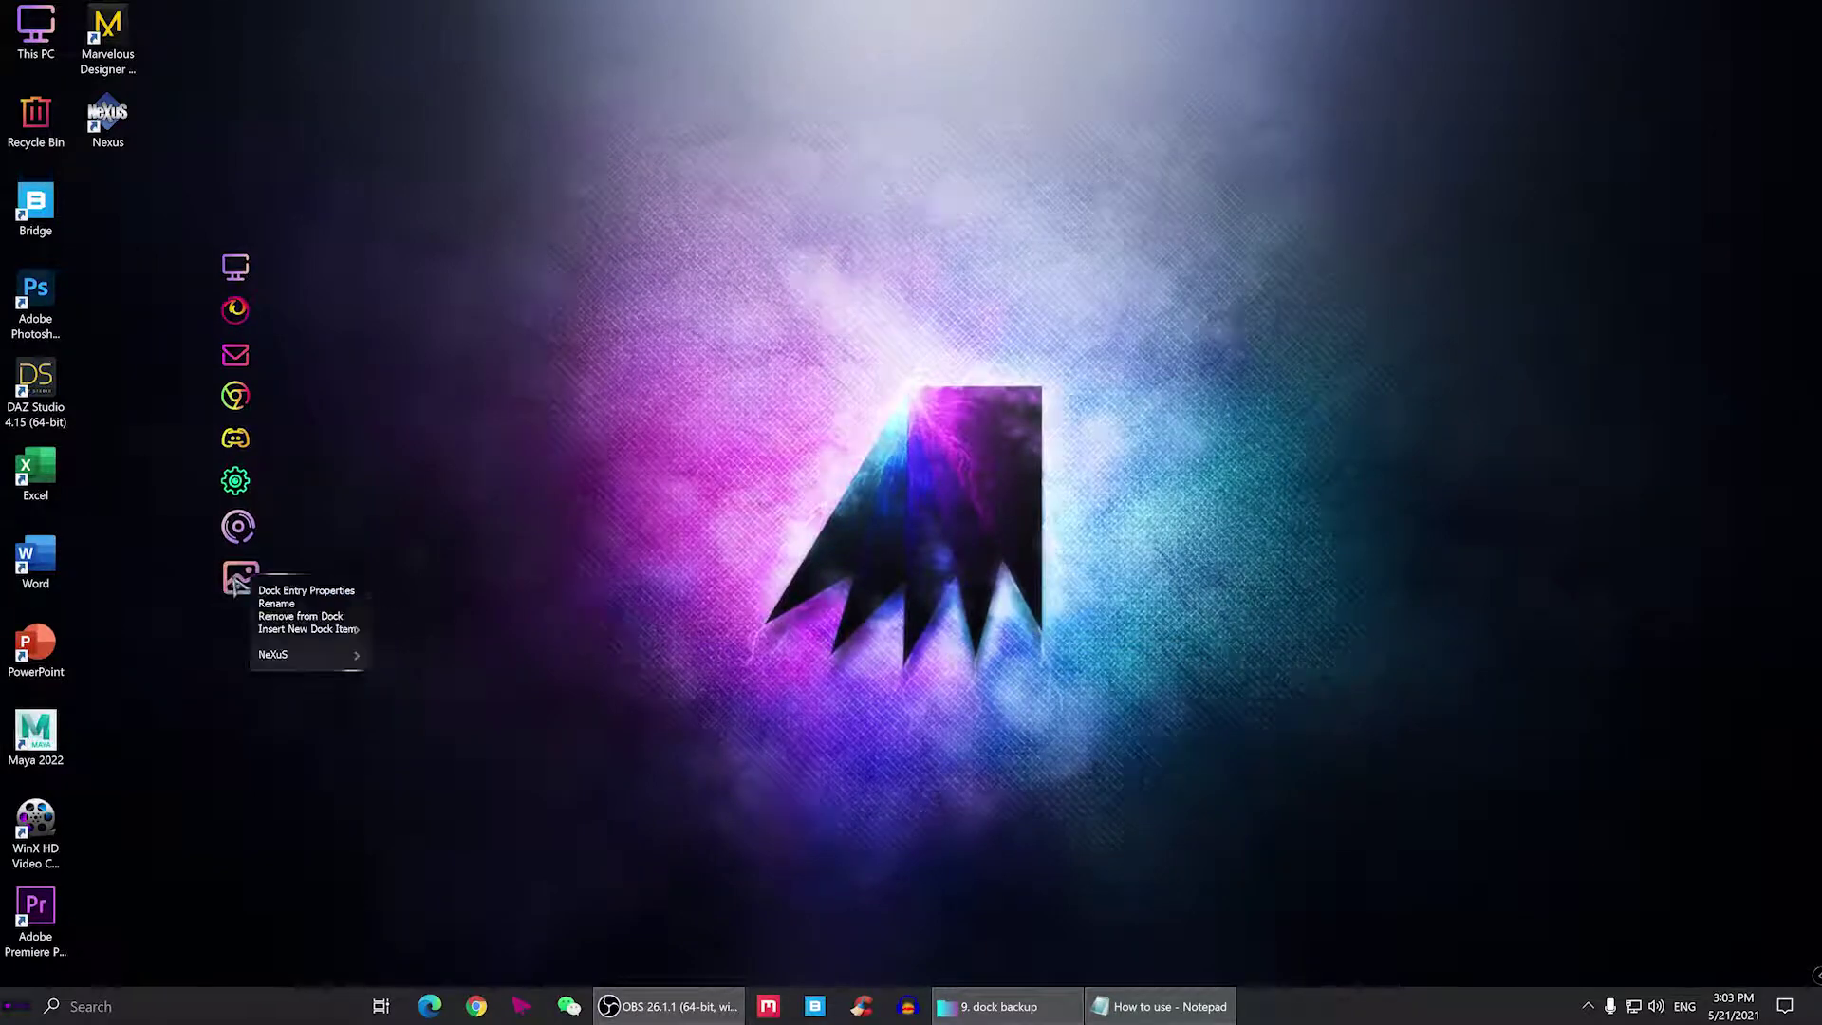
left_click(287, 617)
left_click(1036, 618)
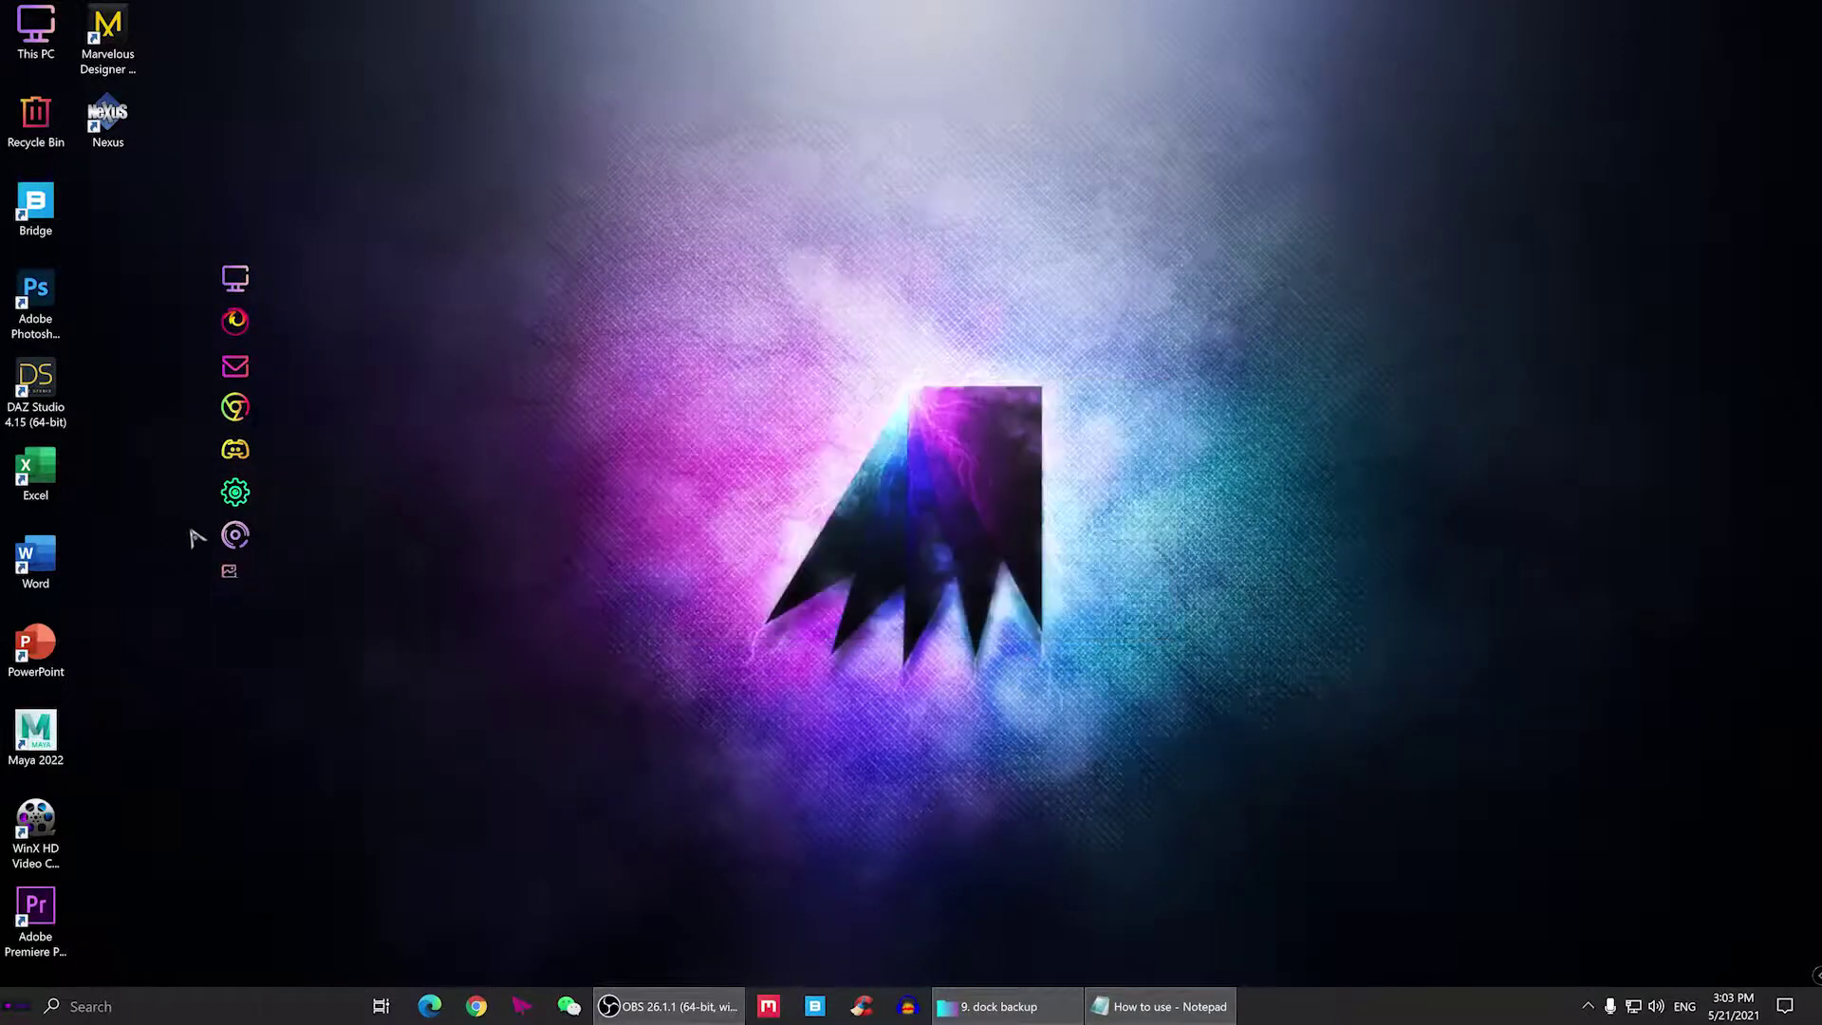
right_click(250, 542)
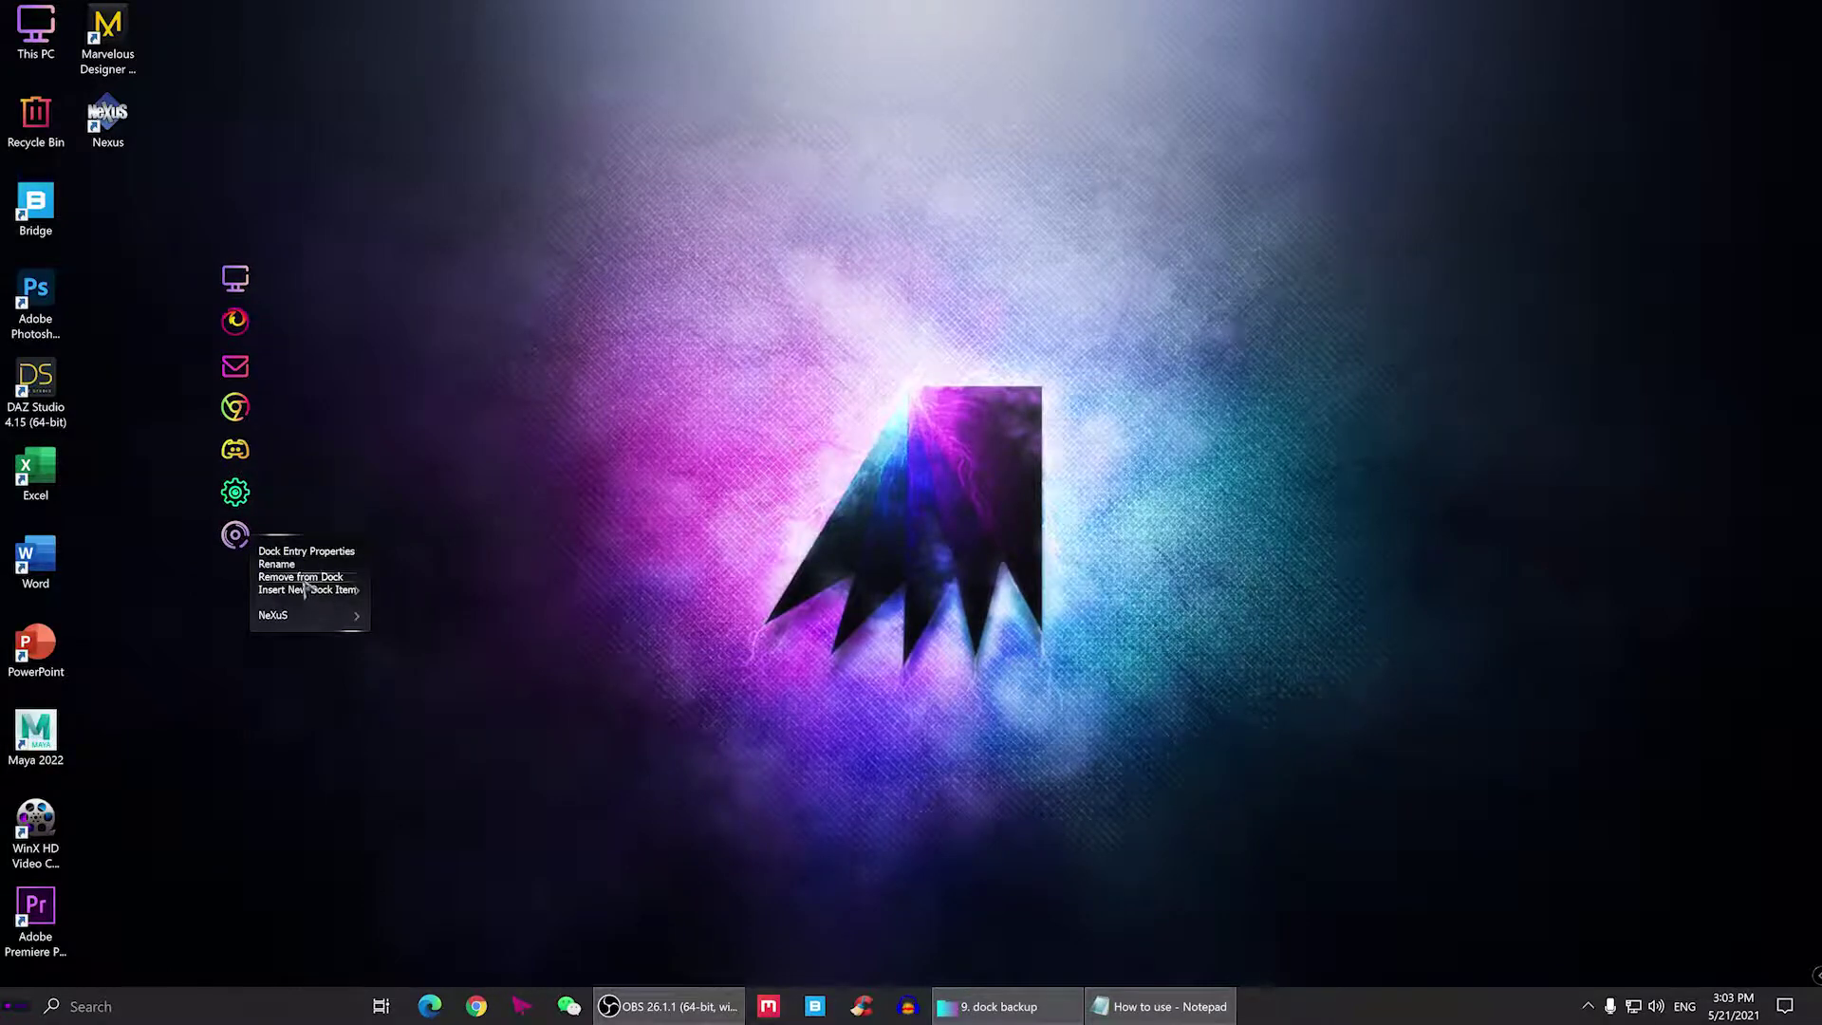
left_click(302, 576)
left_click(1037, 621)
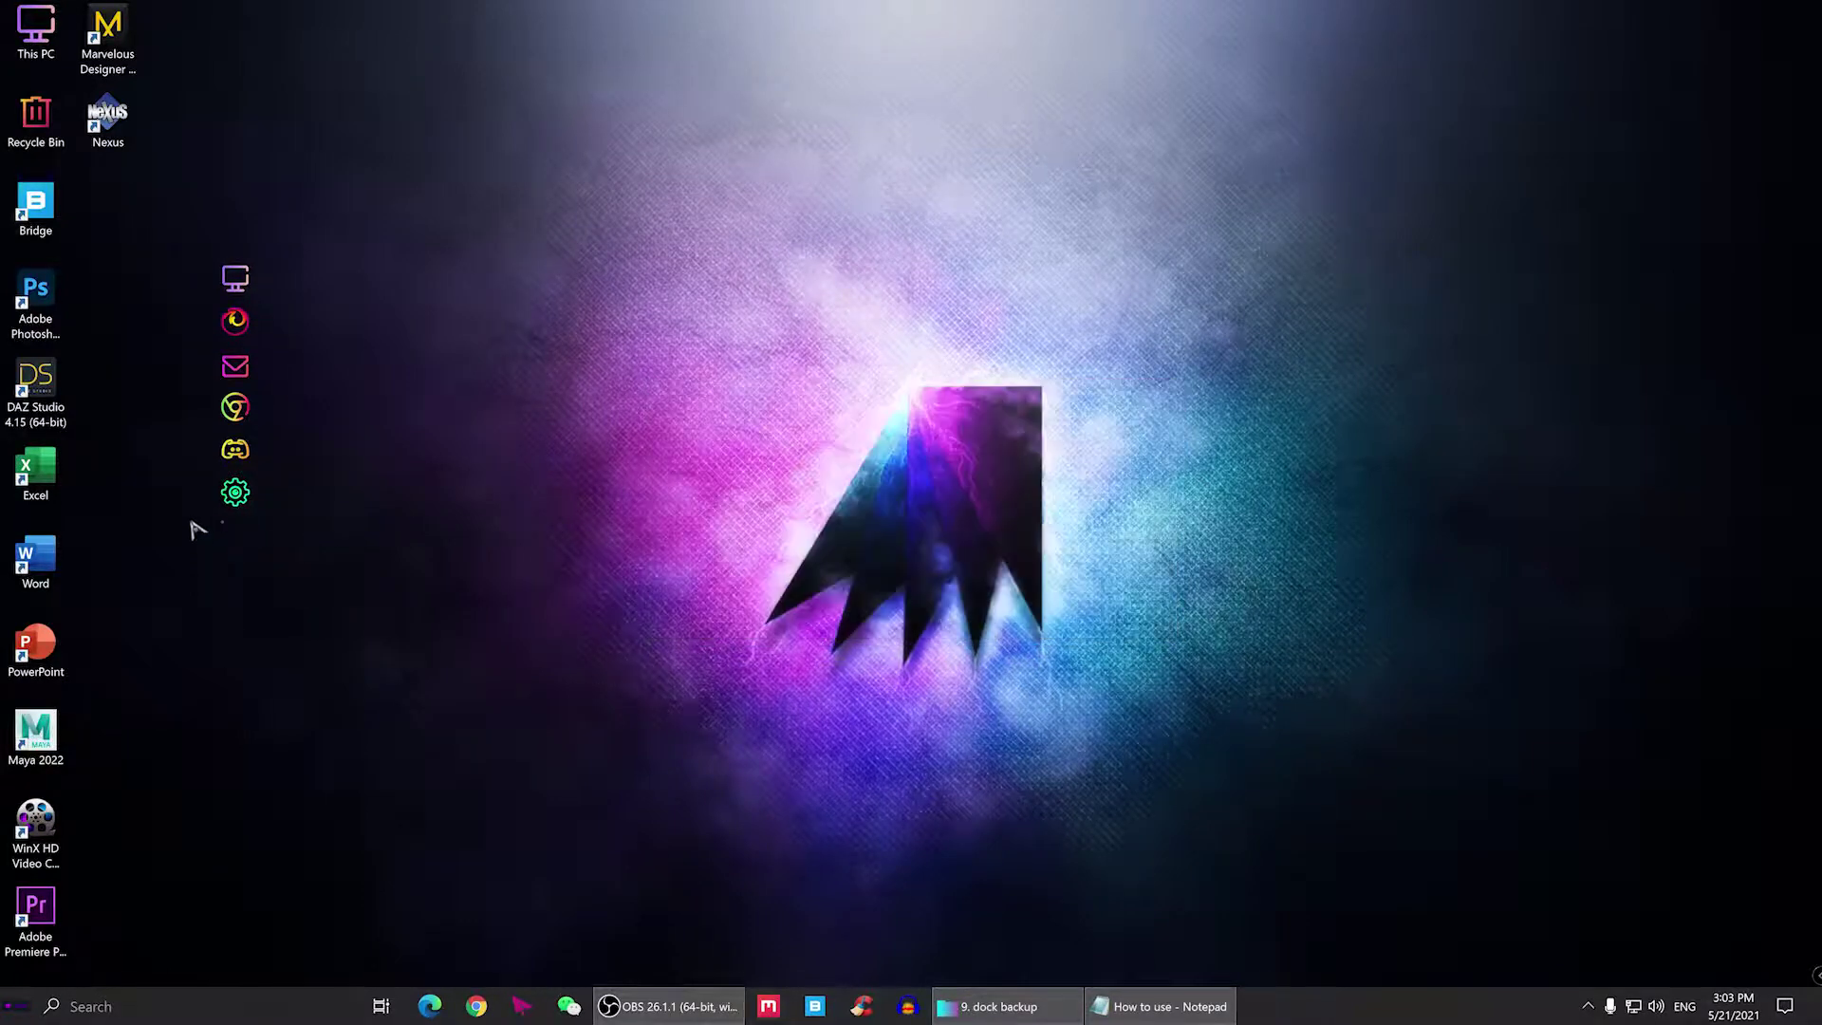
- Remove the Discord entry from the dock and confirm the deletion
right_click(238, 457)
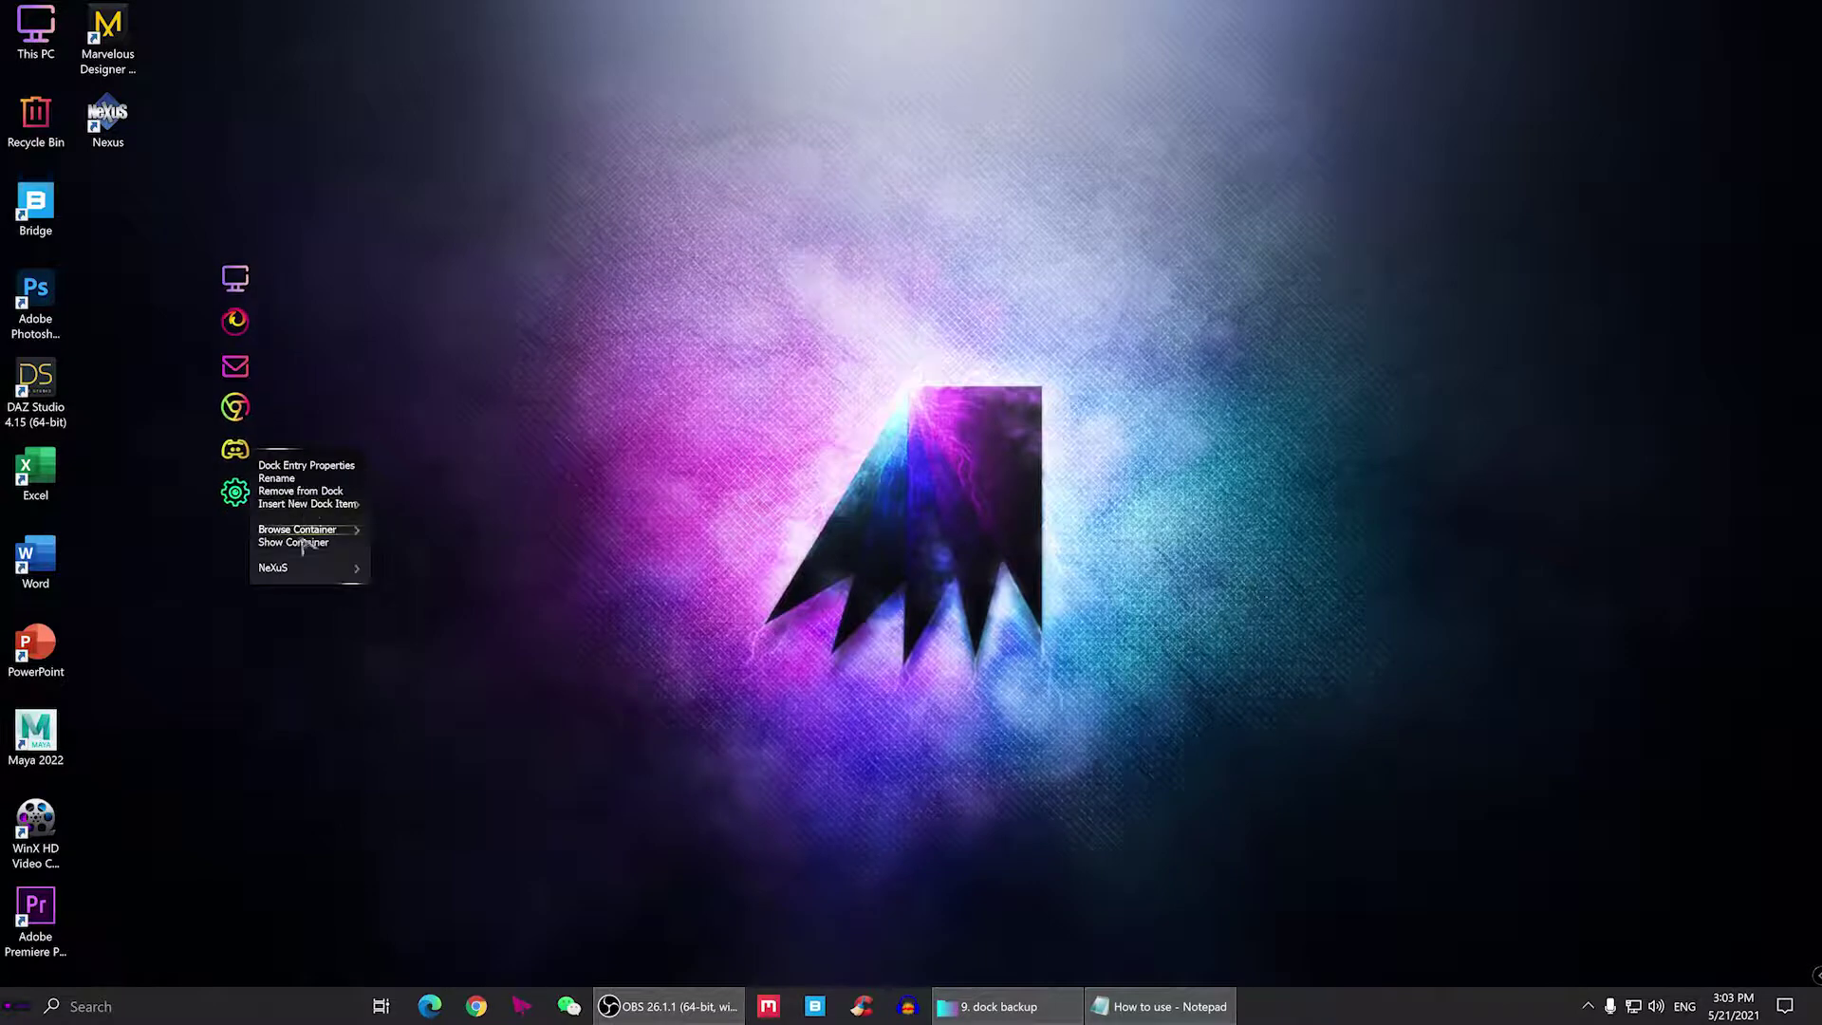
left_click(300, 492)
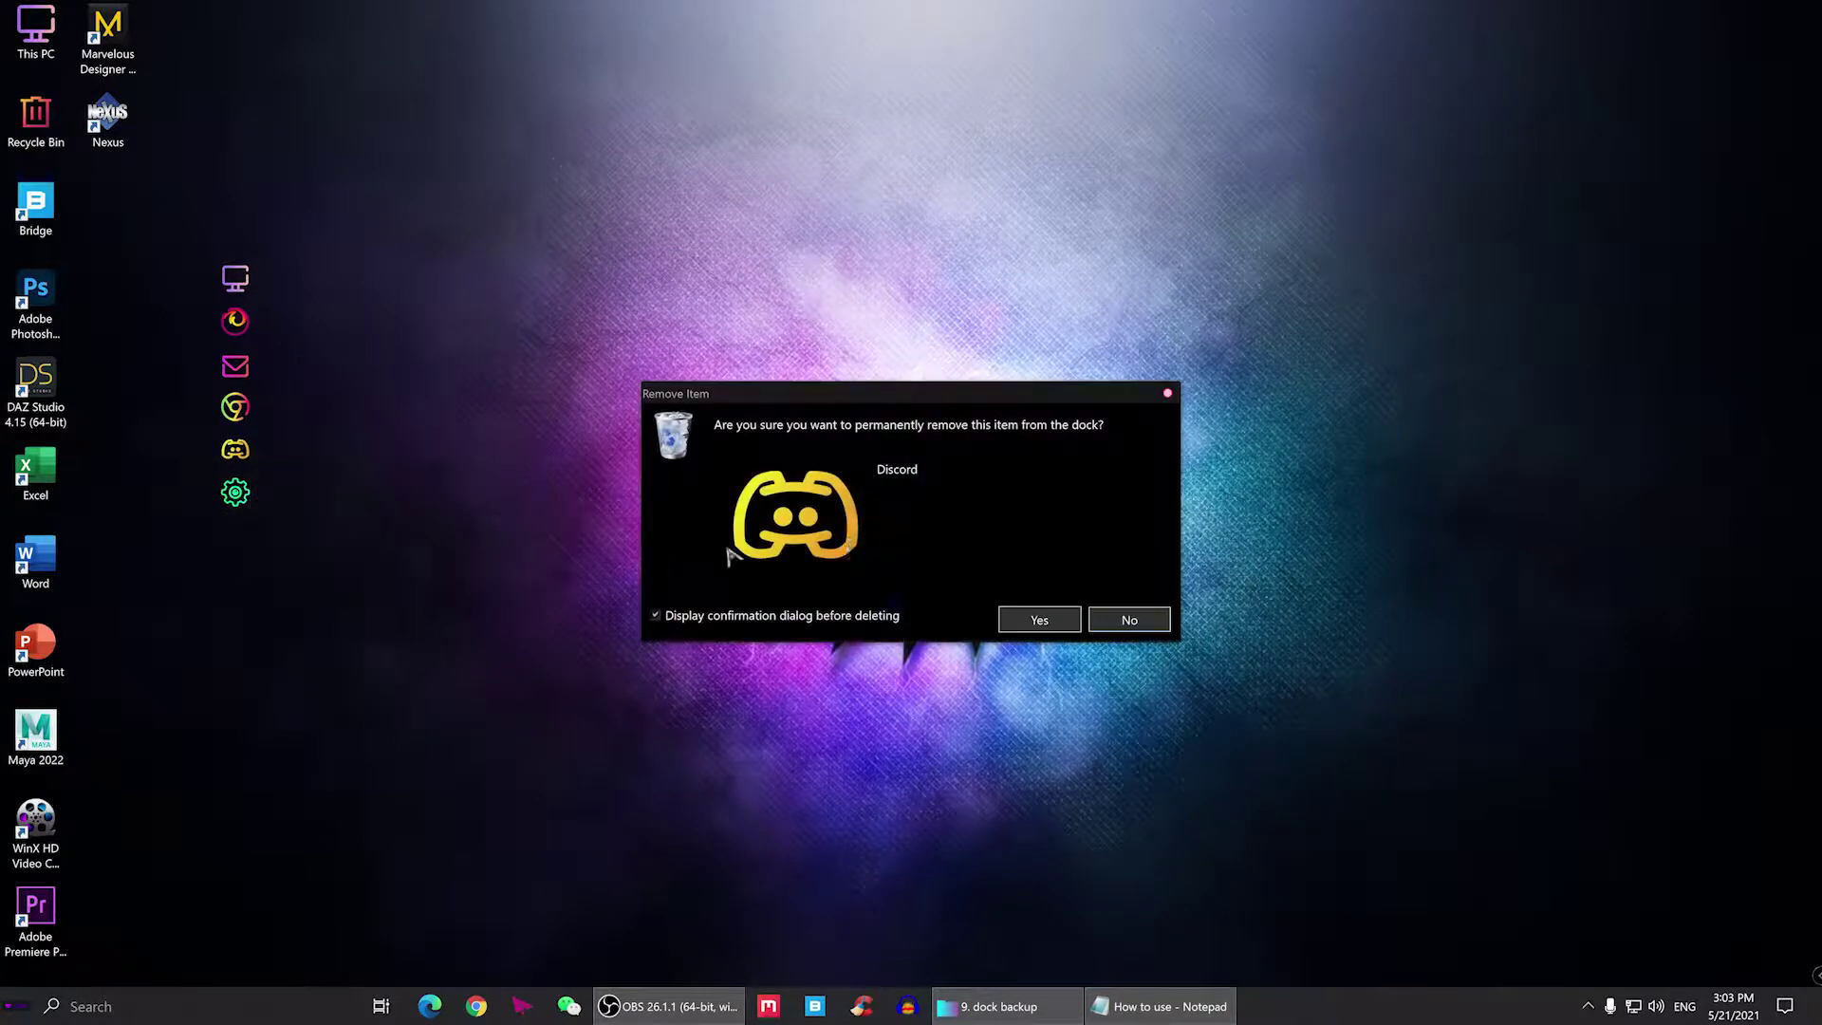
left_click(1023, 618)
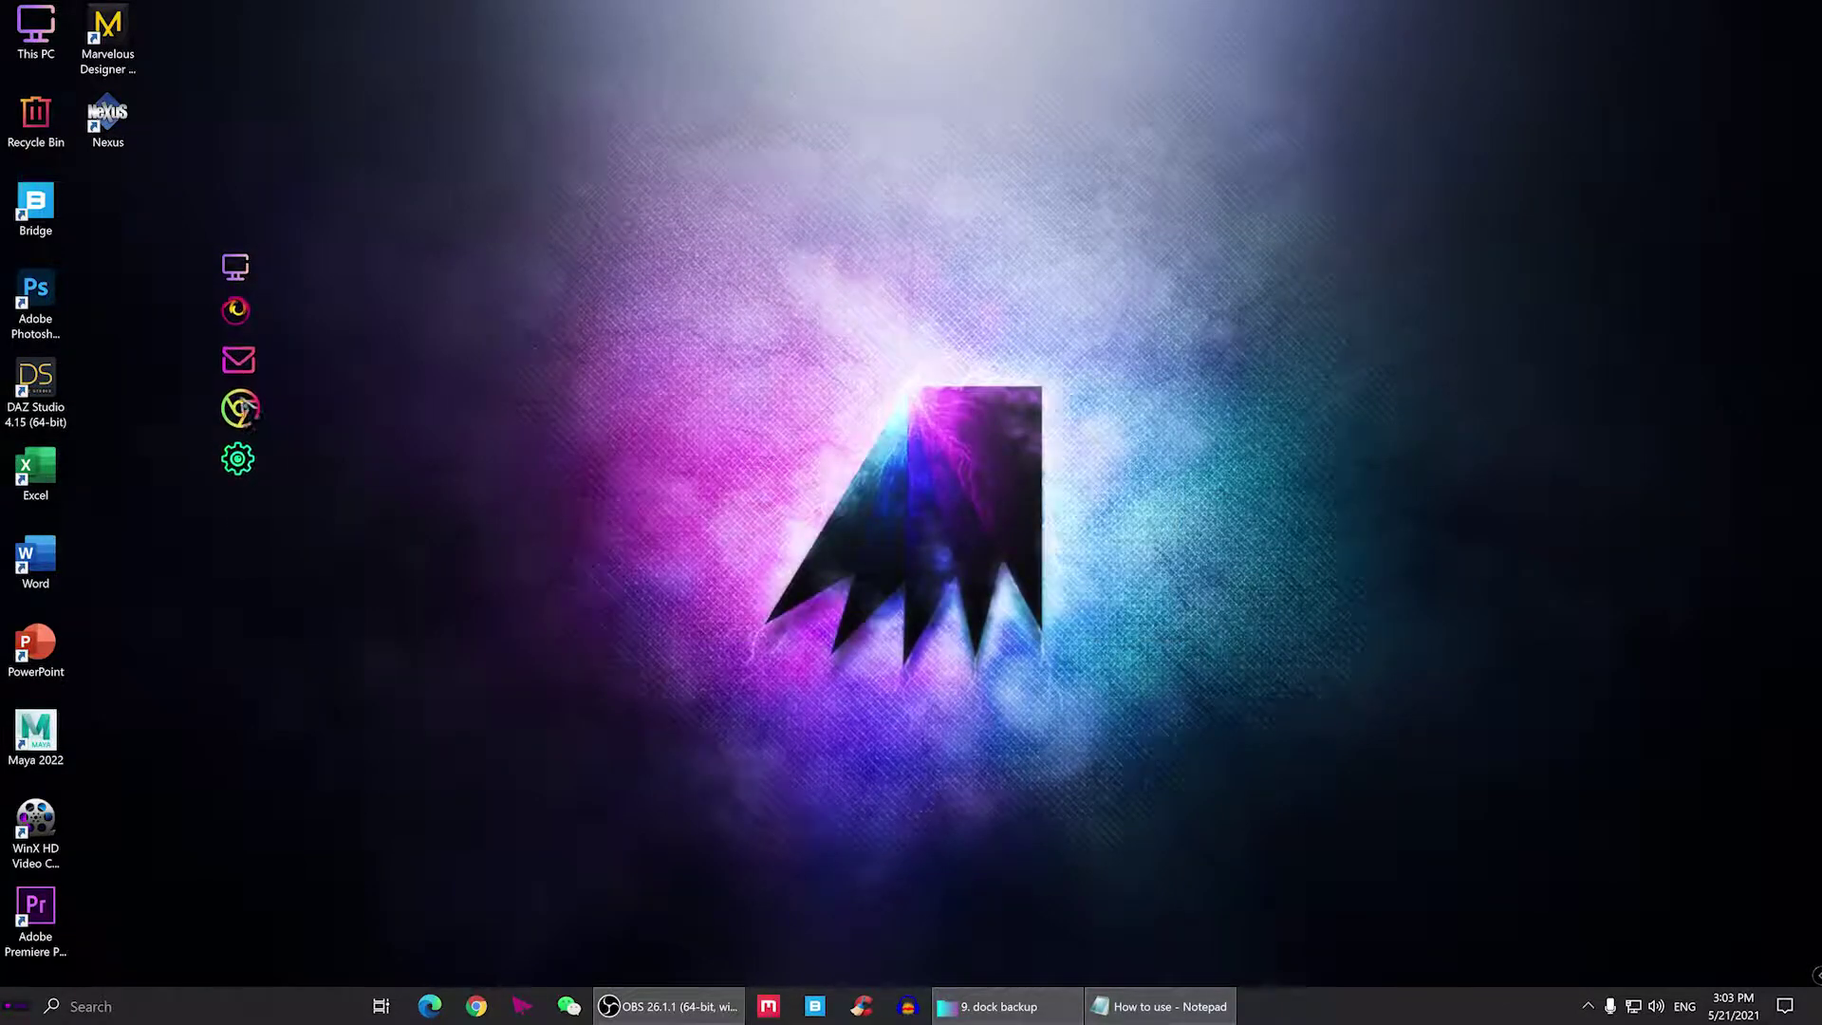
right_click(245, 324)
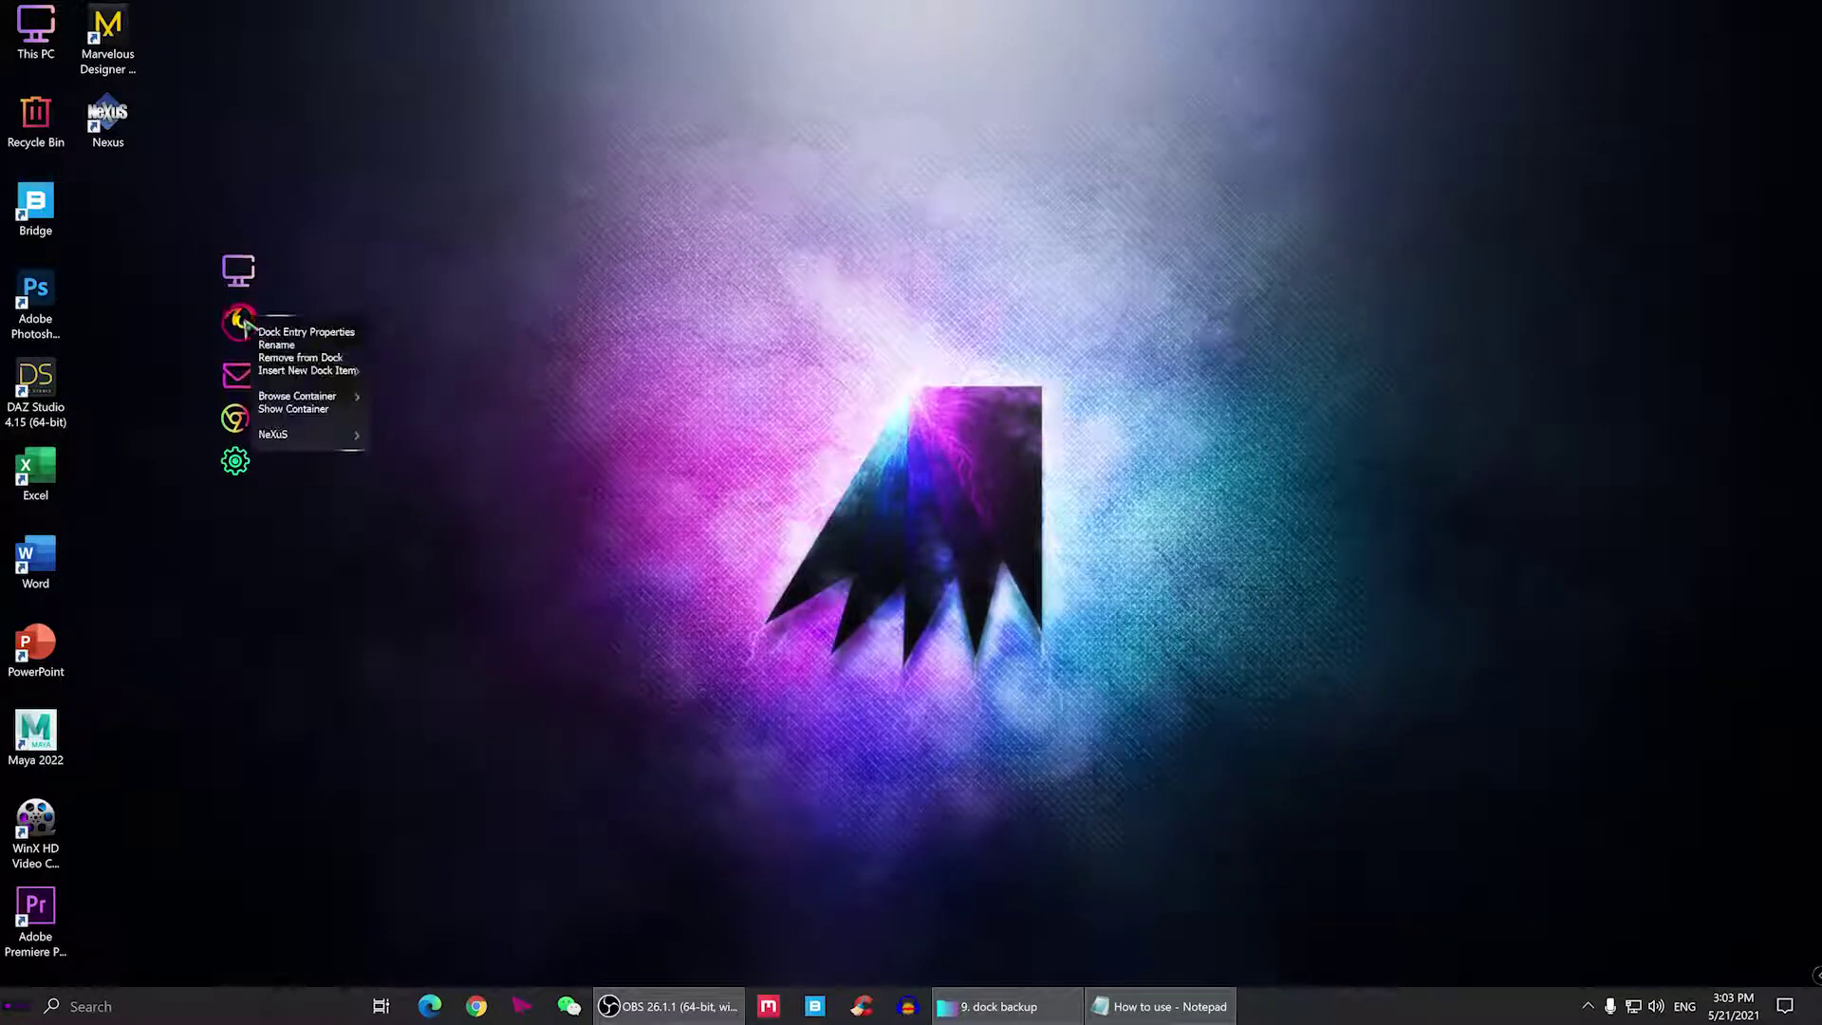
left_click(297, 346)
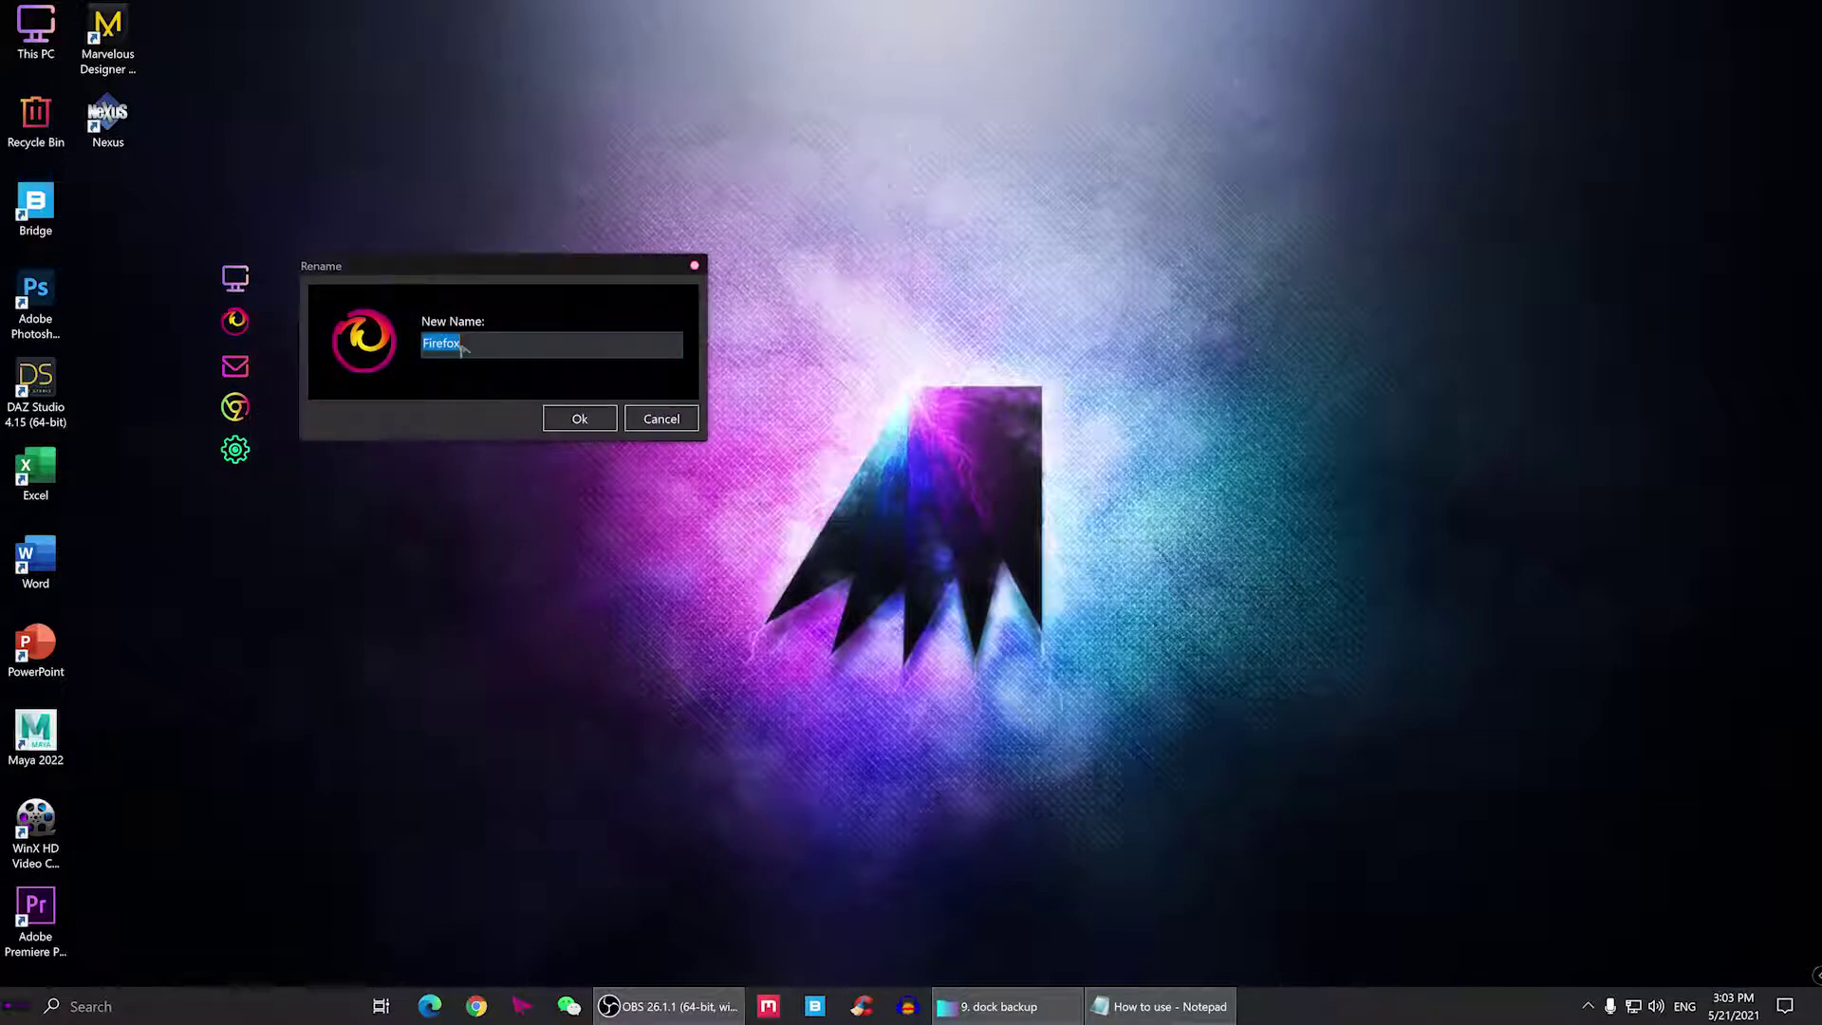
left_click(661, 414)
- Remove the Firefox entry from the dock and confirm the deletion
right_click(236, 320)
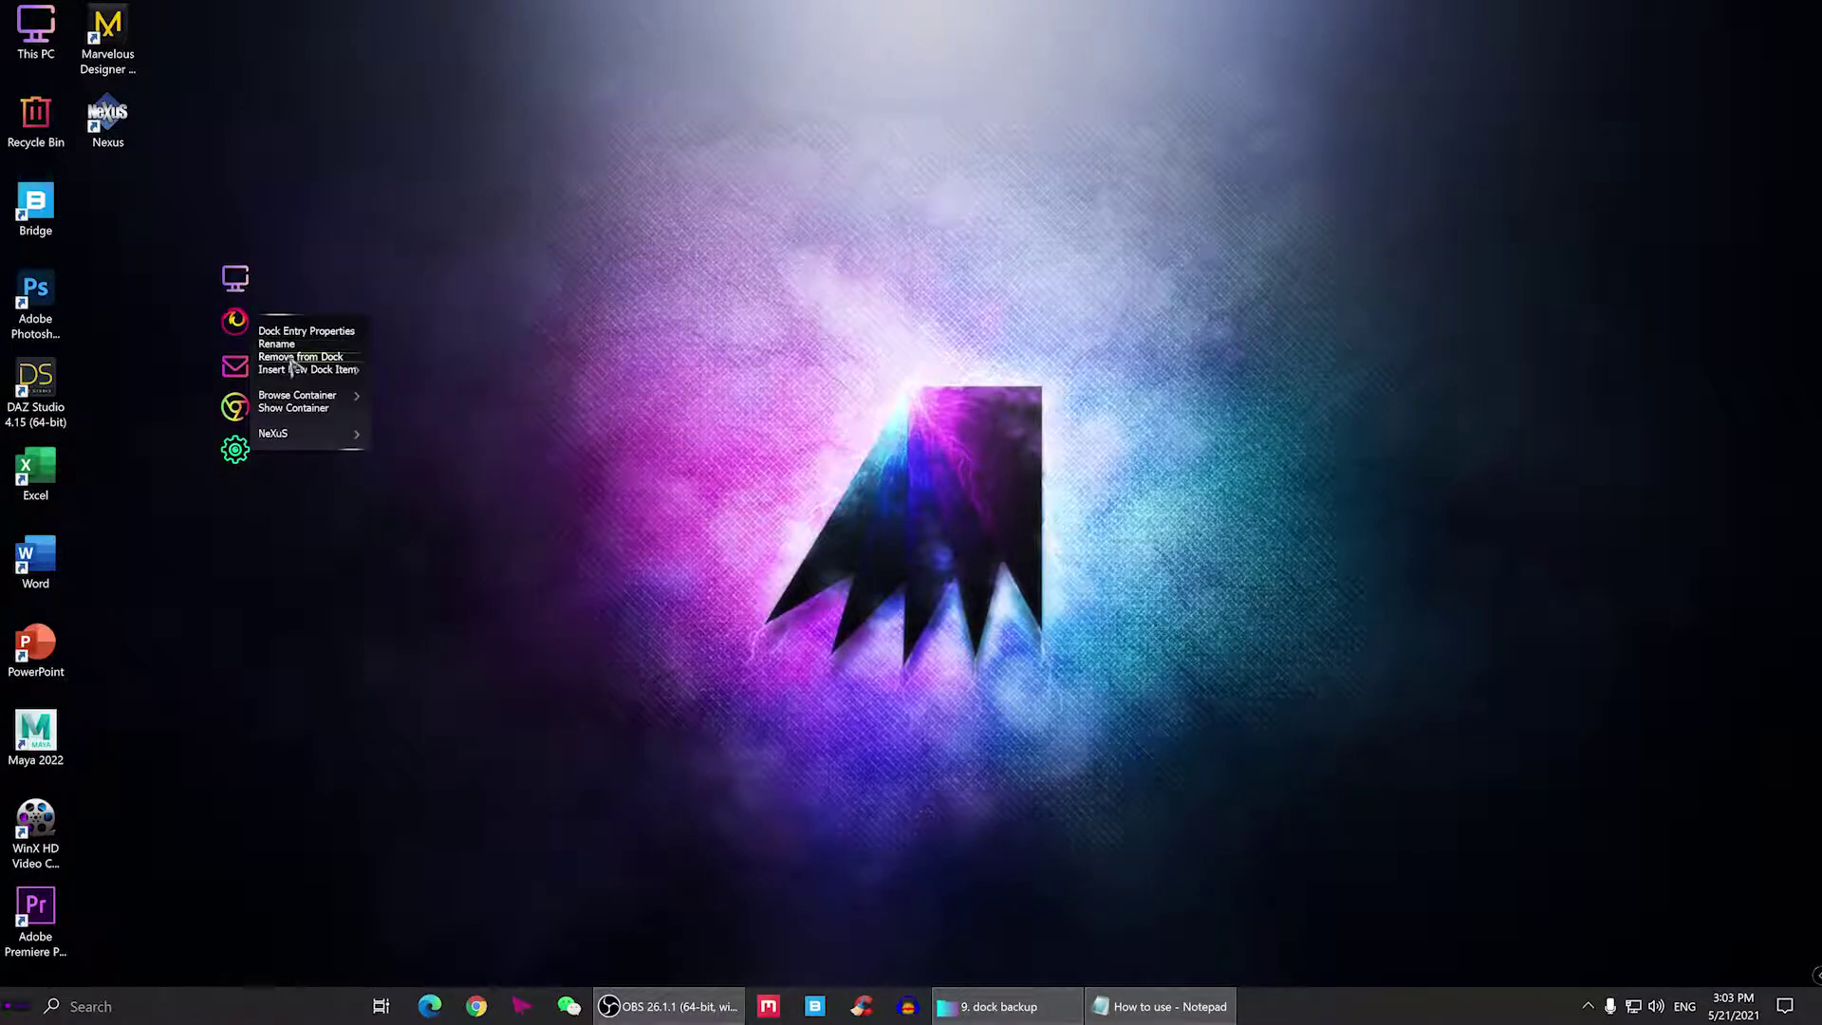
left_click(298, 357)
left_click(1040, 622)
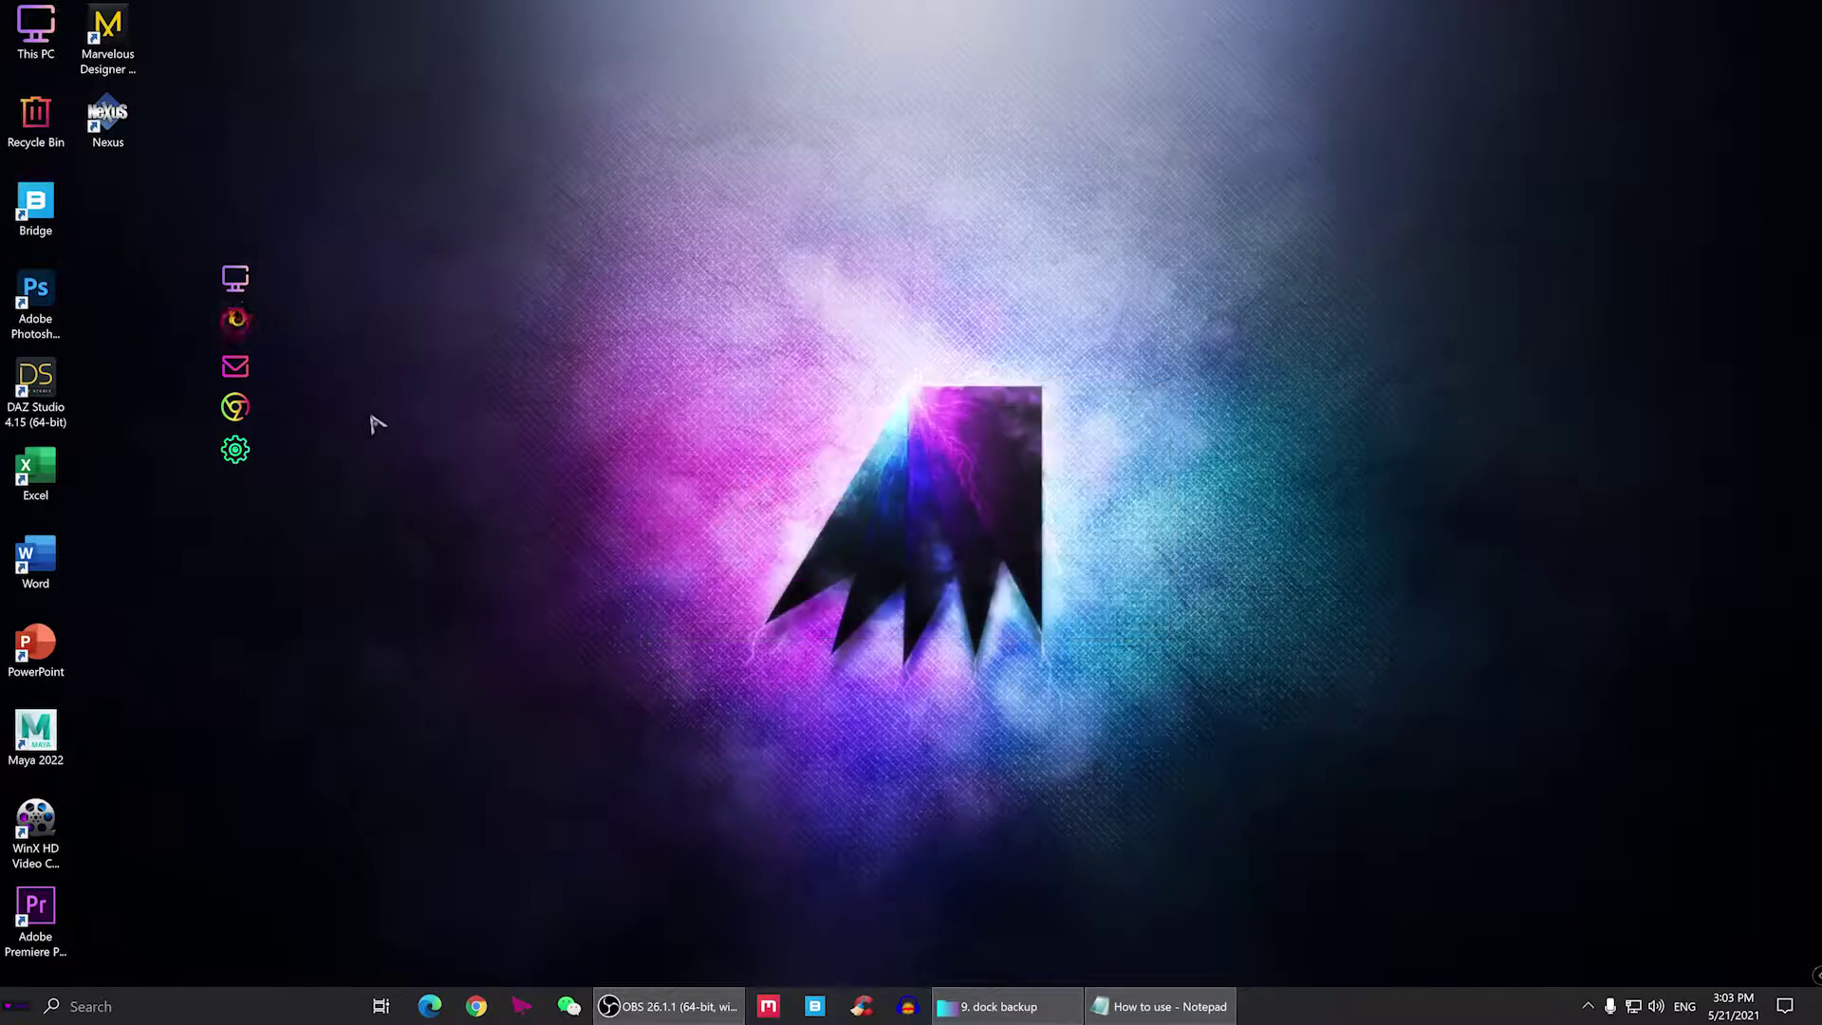
right_click(384, 297)
left_click(408, 349)
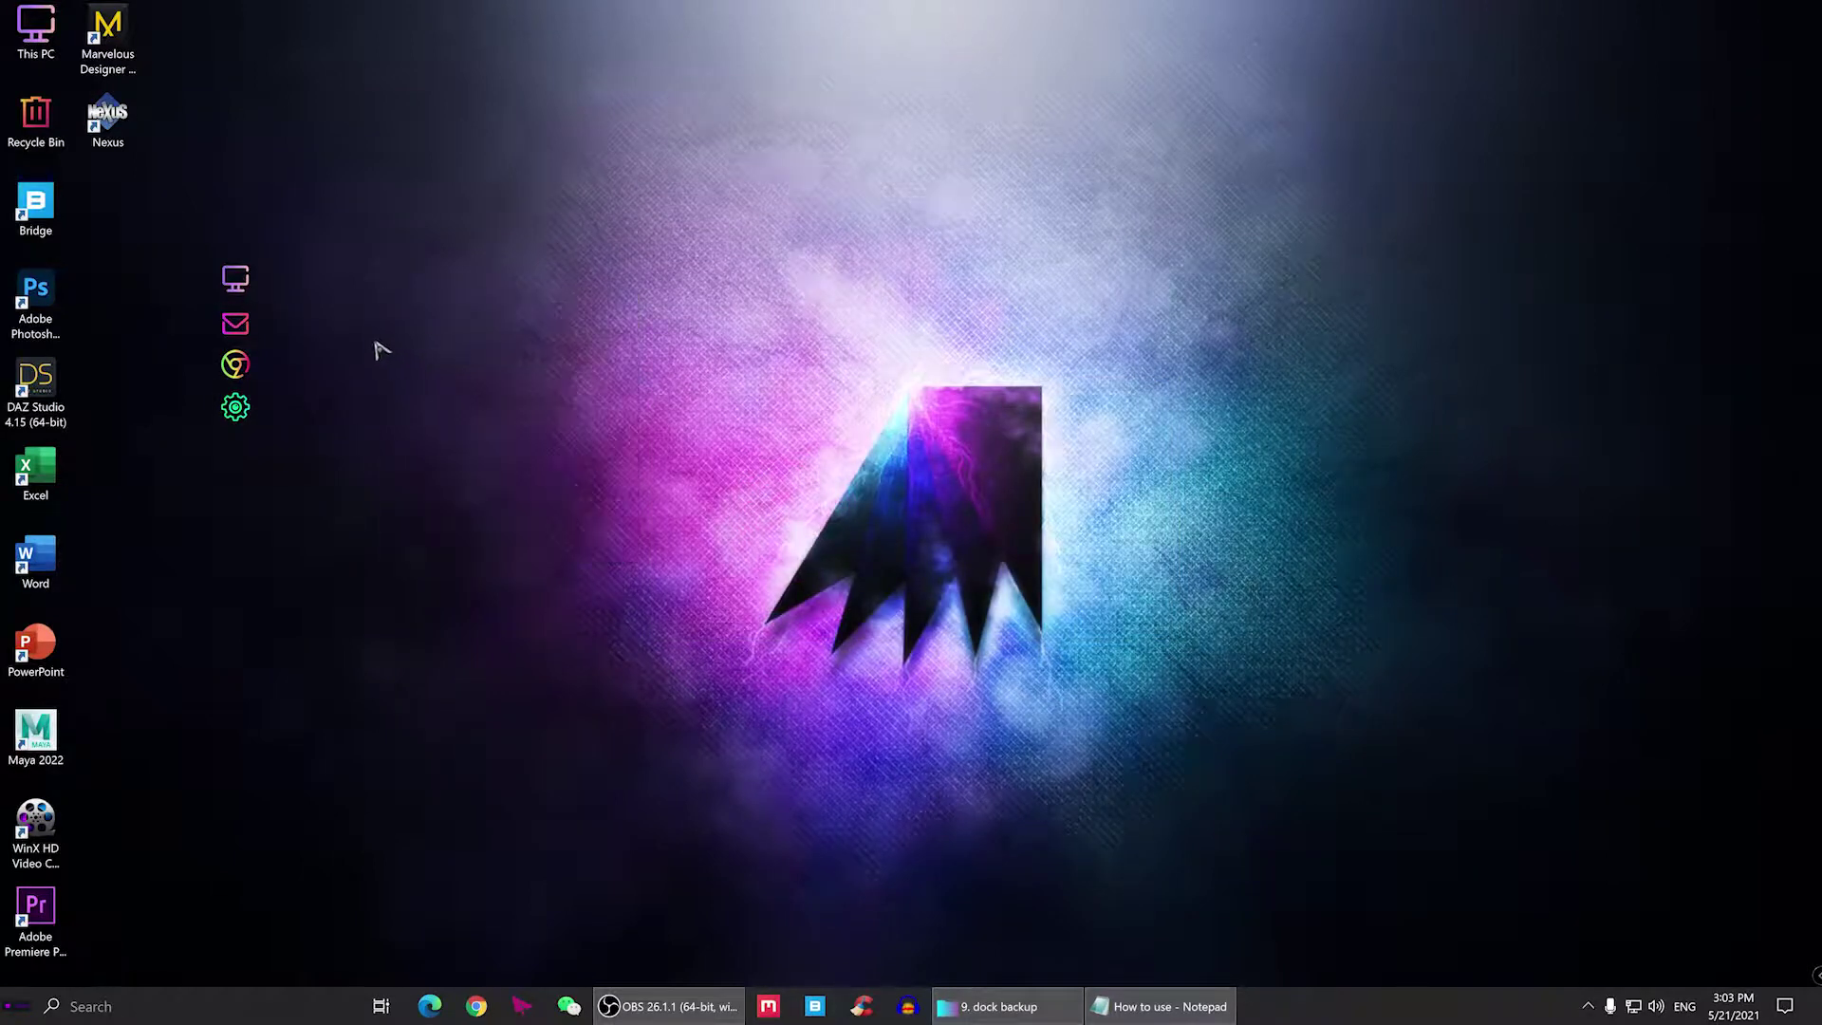
- Move the dock to the empty desktop area right of the wallpaper logo and add the Recycle Bin below its computer entry
left_click_drag(242, 321, 1299, 540)
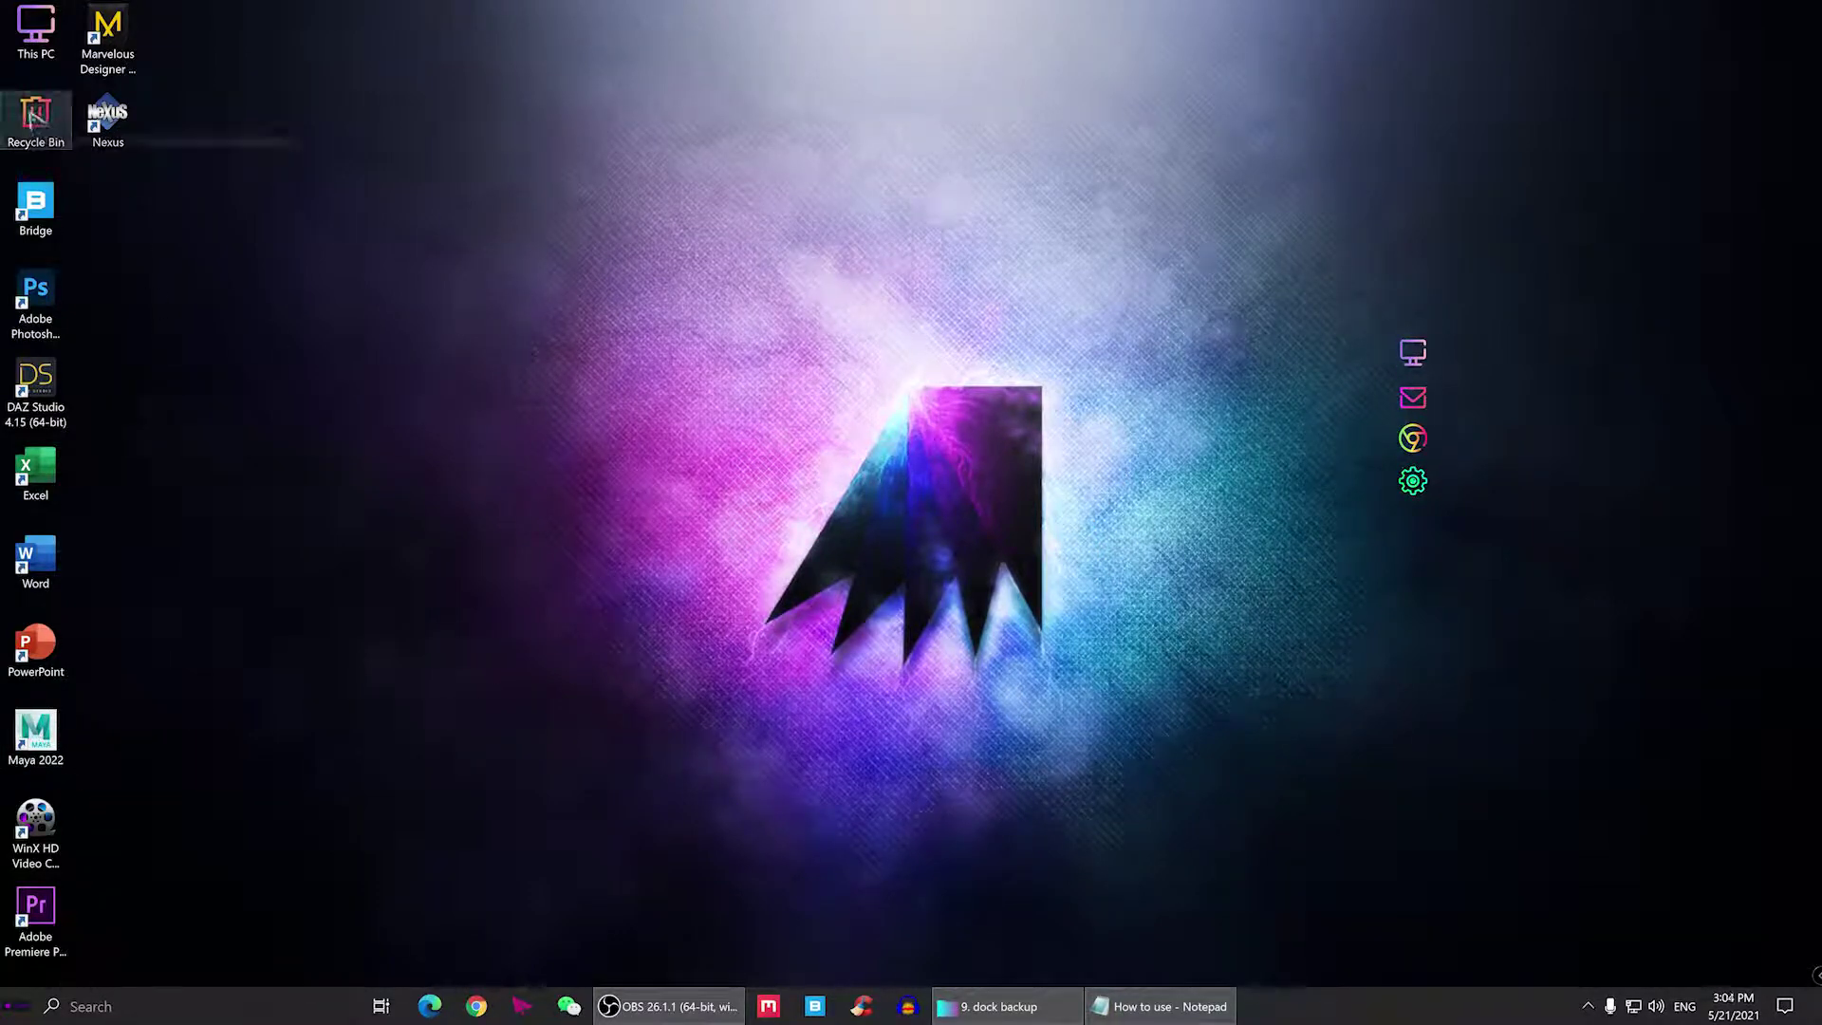
left_click_drag(33, 114, 1408, 393)
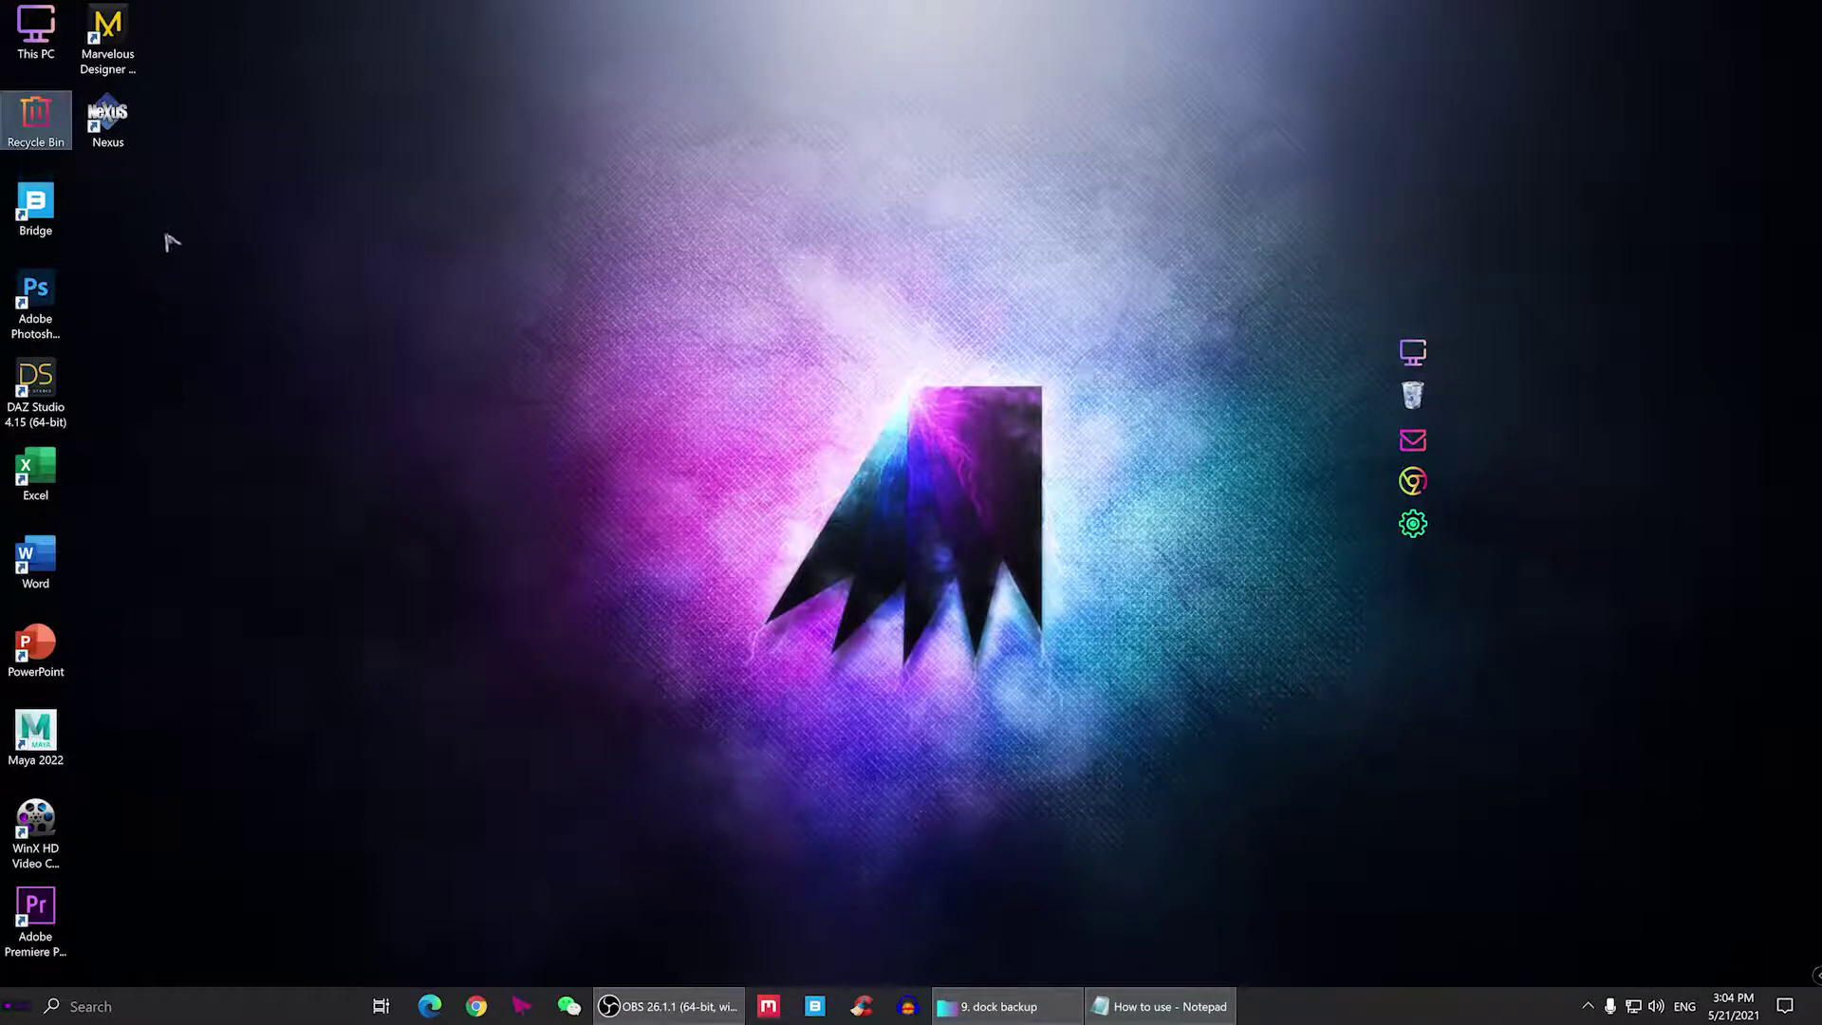
left_click(124, 398)
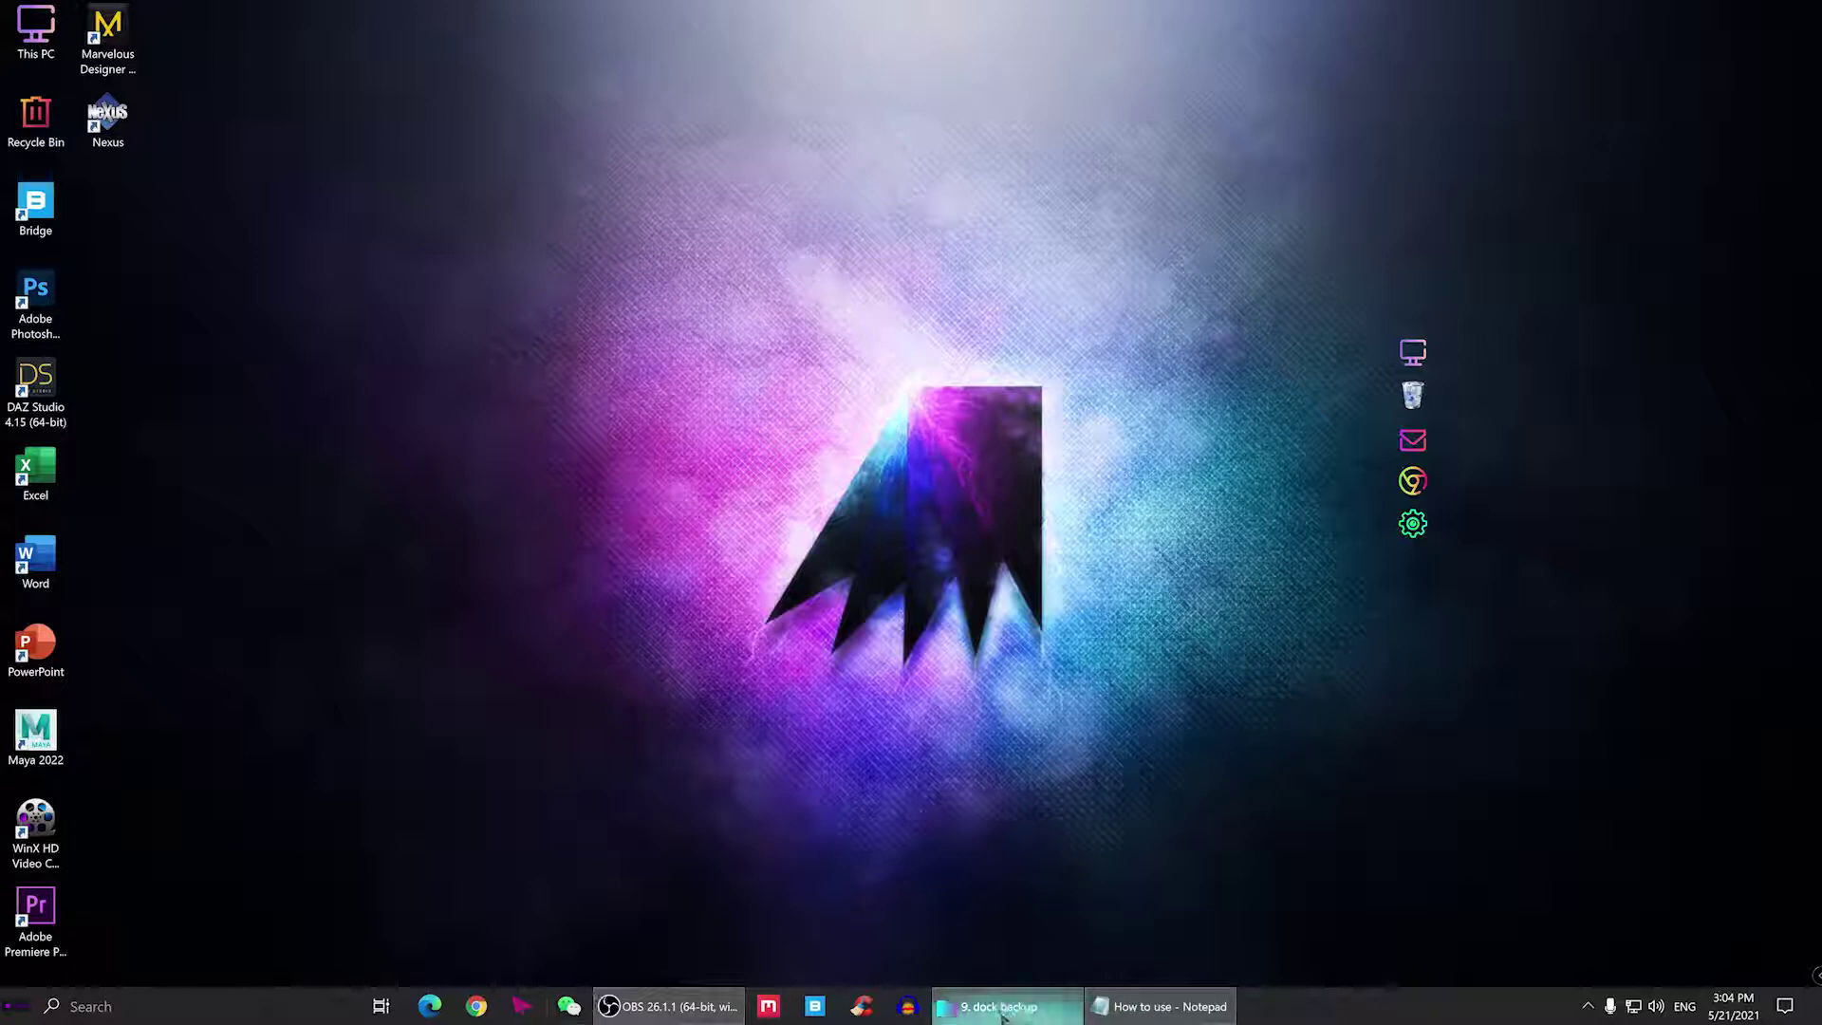
- Open the apps folder inside C:\candy-icons\Windows icons and place its window between the desktop shortcuts and the dock
left_click(1001, 1005)
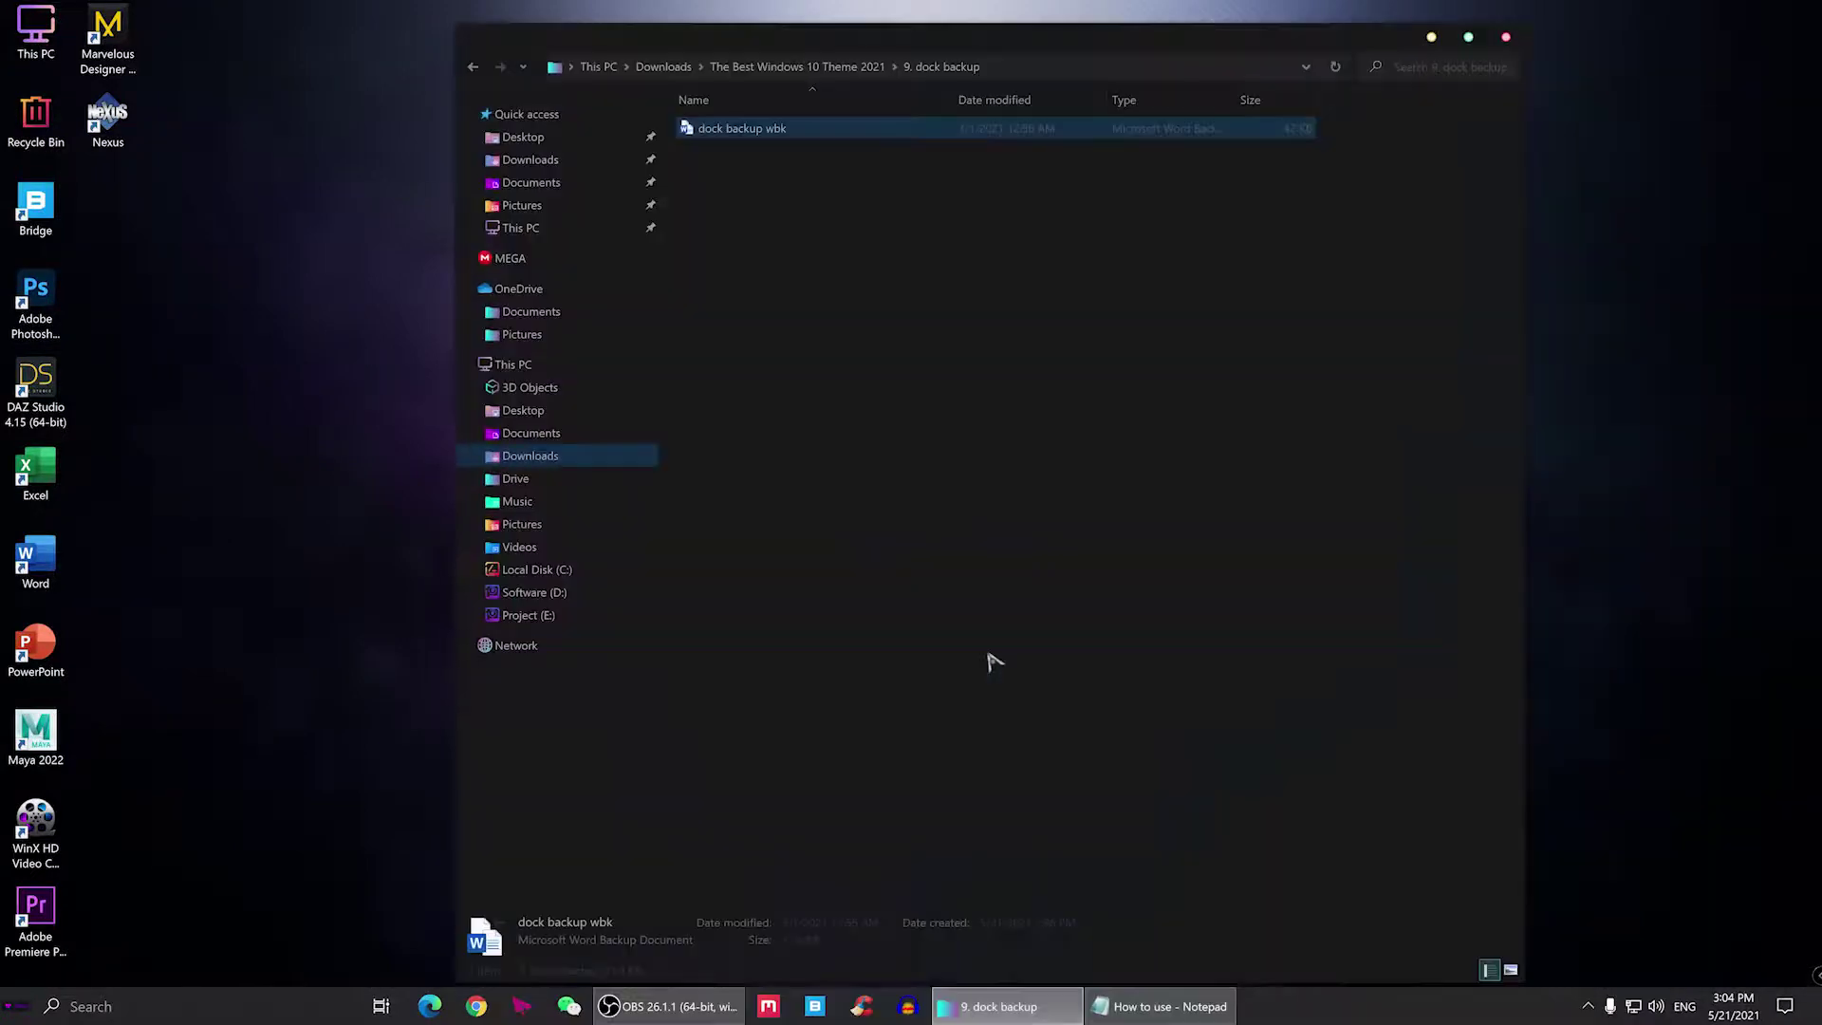
left_click(551, 570)
left_click(726, 169)
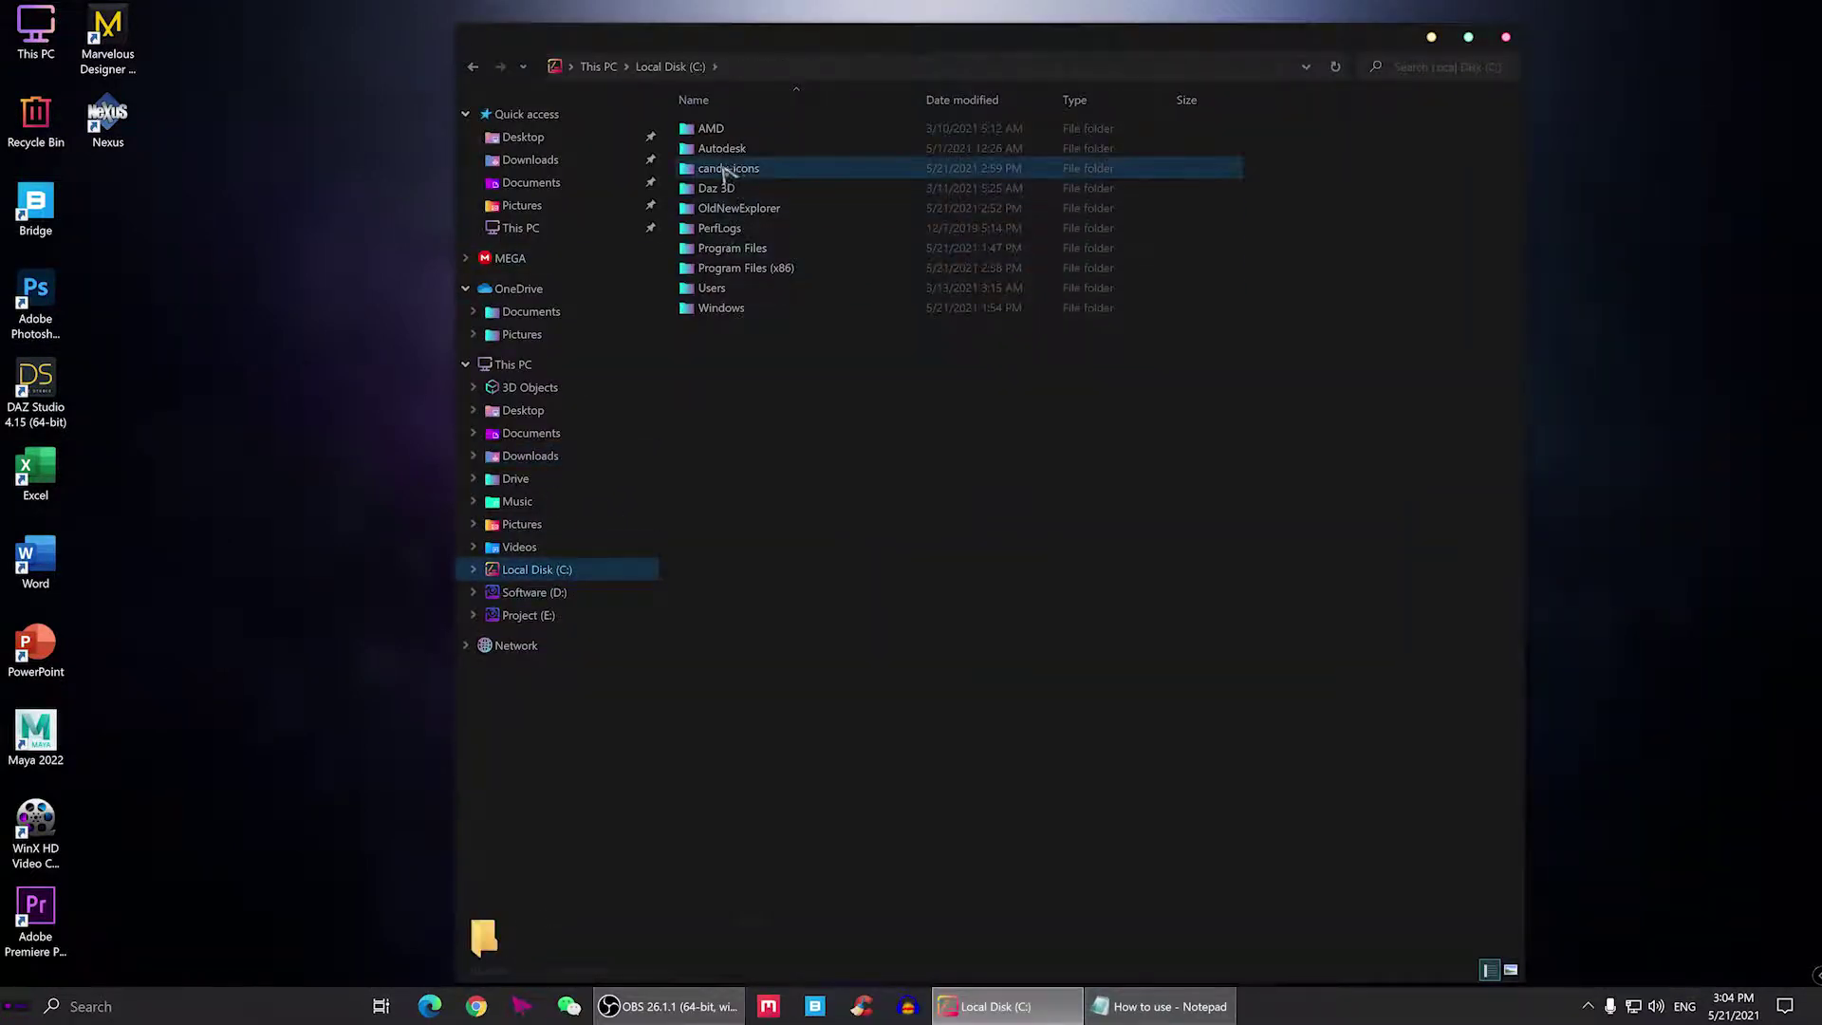
double_click(732, 169)
double_click(729, 152)
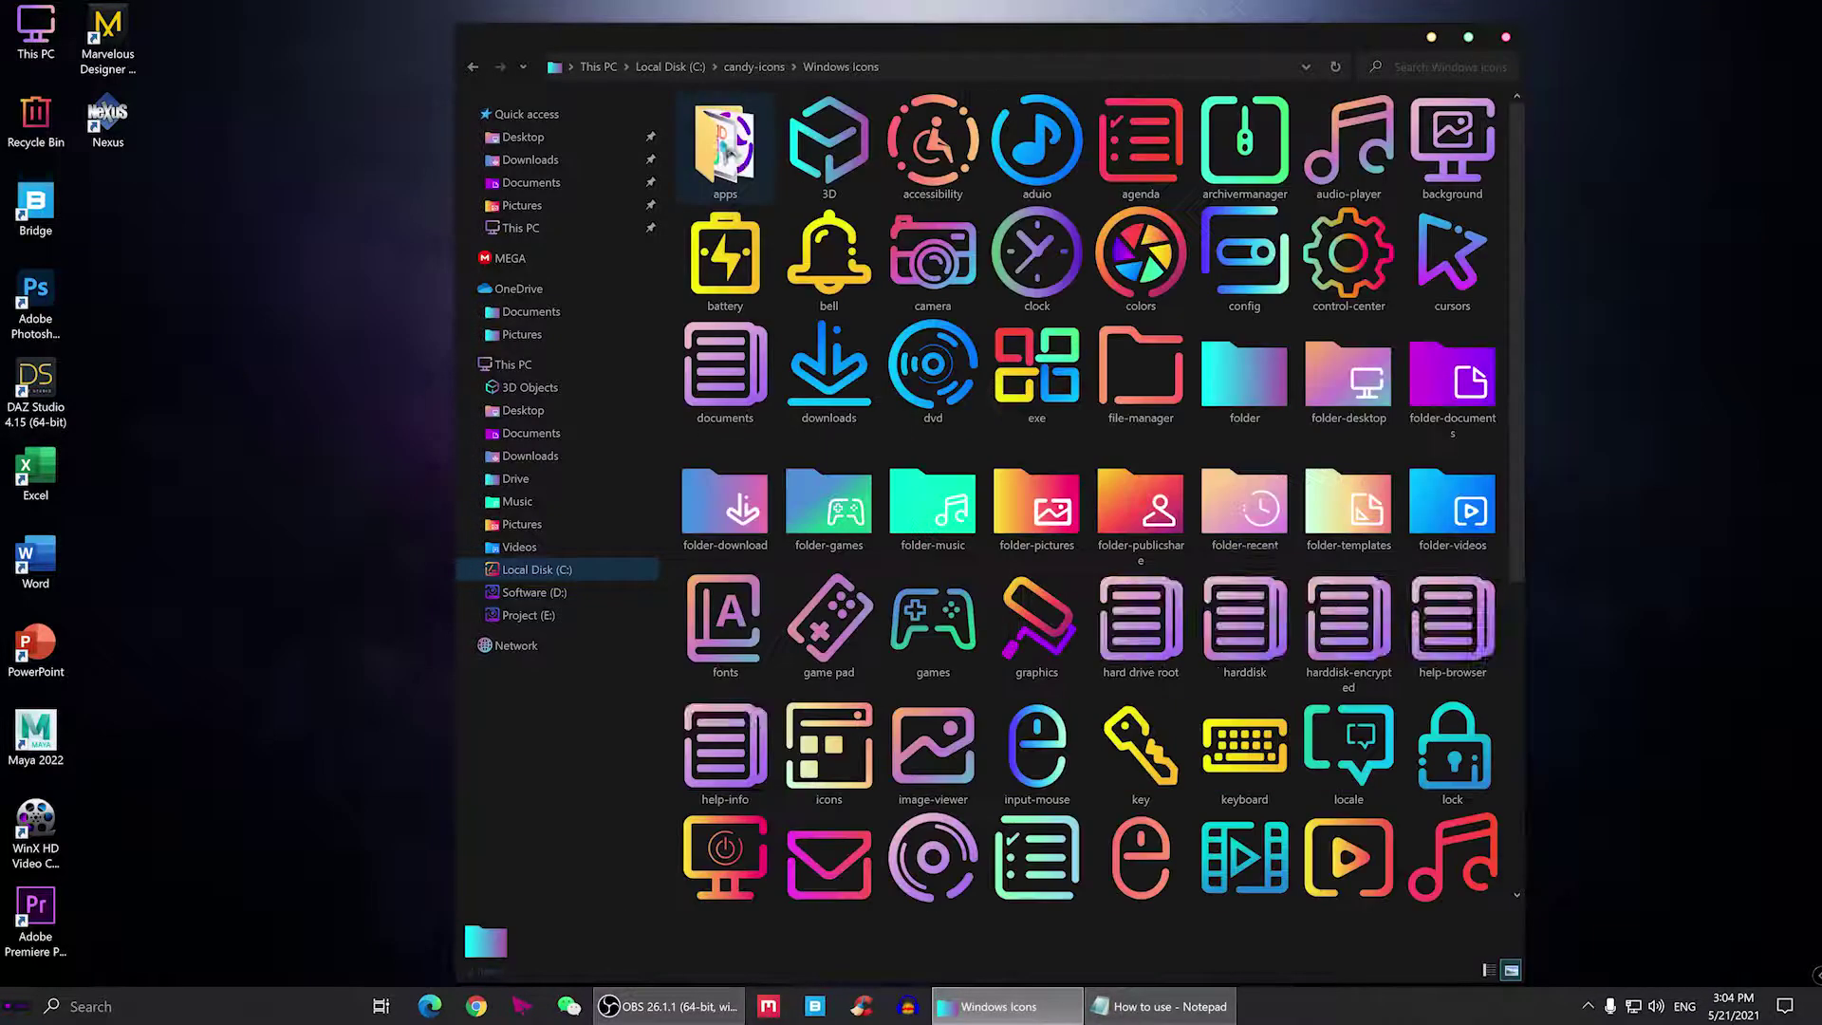
left_click_drag(1110, 53, 803, 88)
double_click(418, 180)
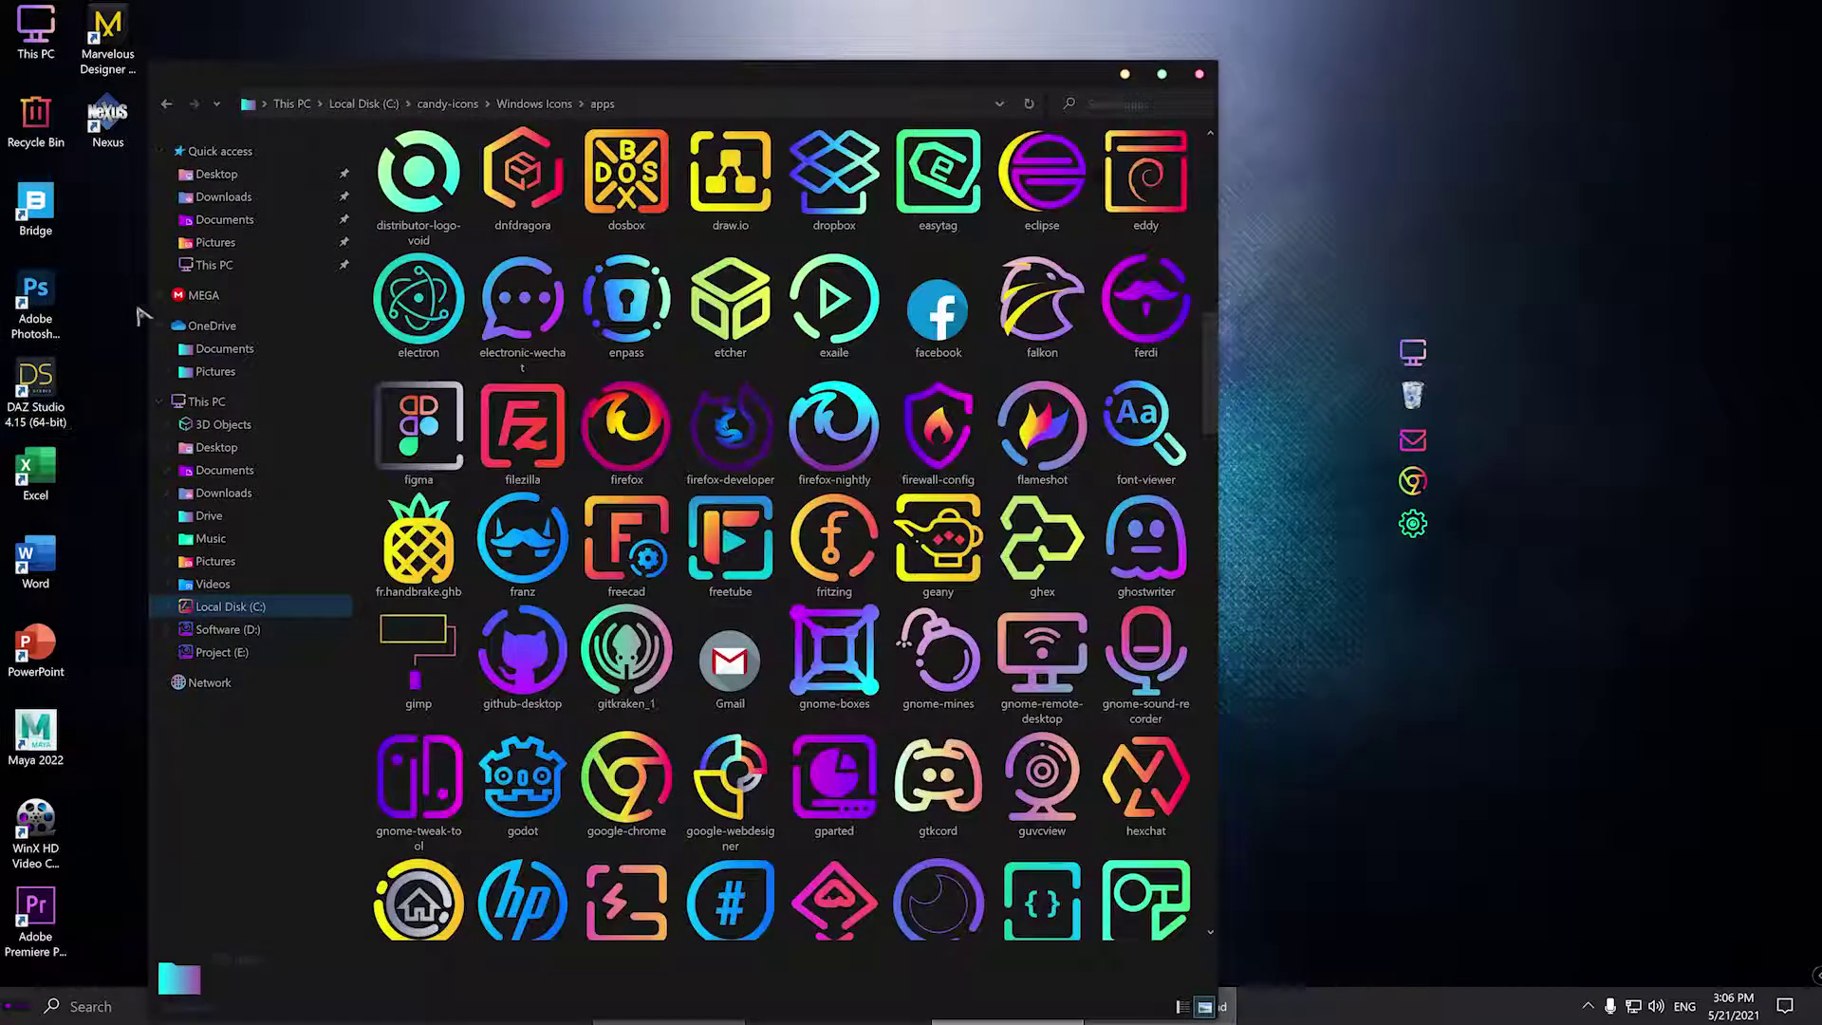
- Add the Photoshop shortcut to the dock above the settings gear and replace its icon with ps-1 from the apps folder
left_click_drag(48, 294, 1413, 520)
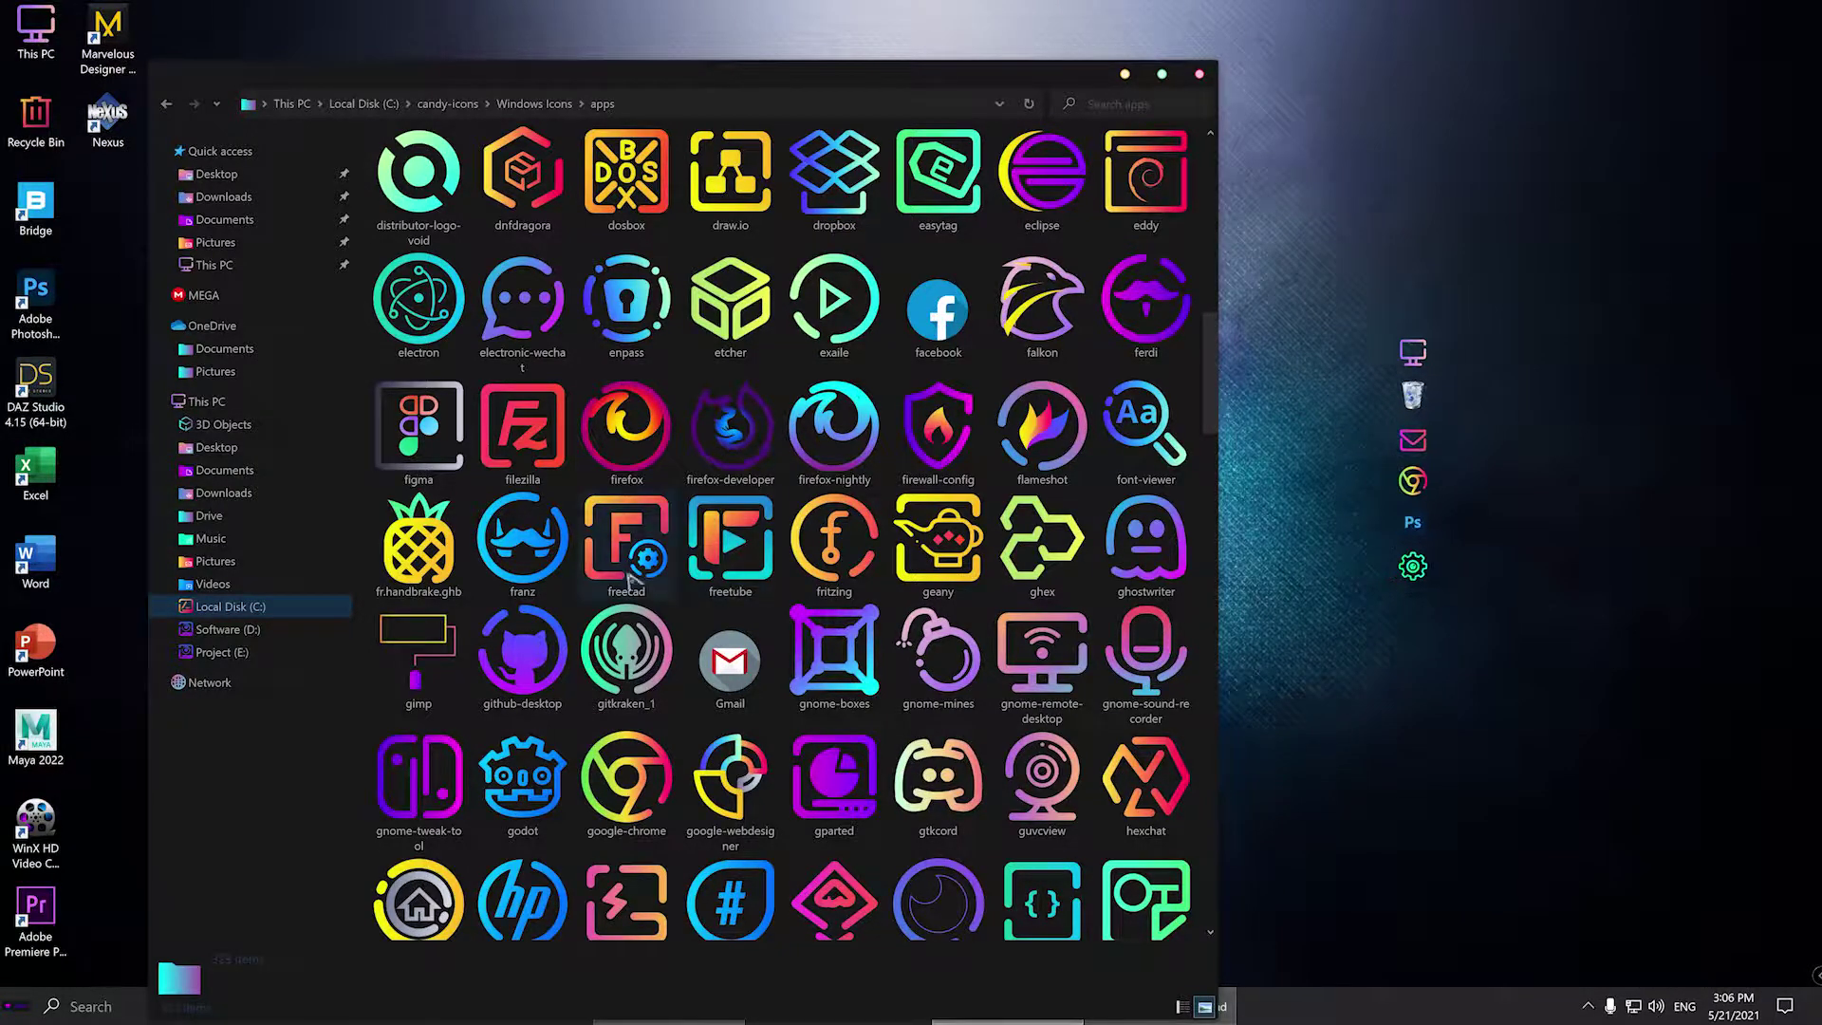
scroll(1067, 343, "down", 10)
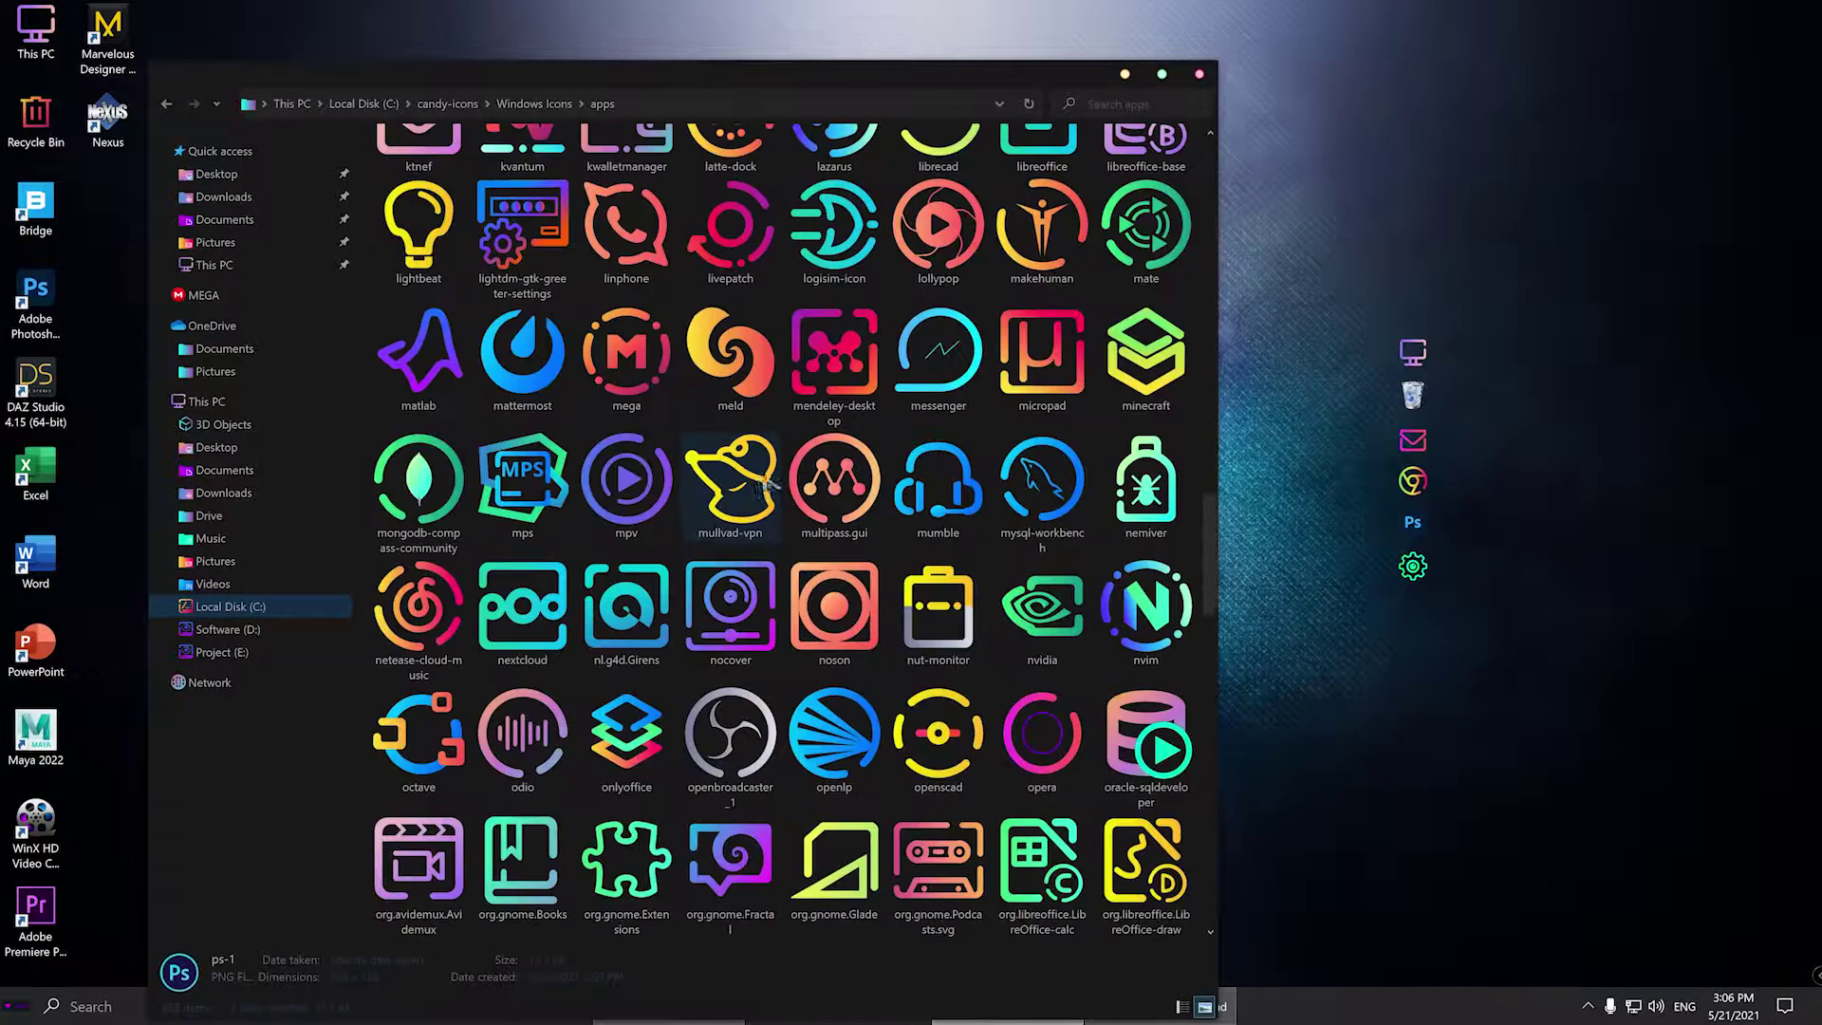
scroll(892, 498, "up", 5)
left_click(936, 462)
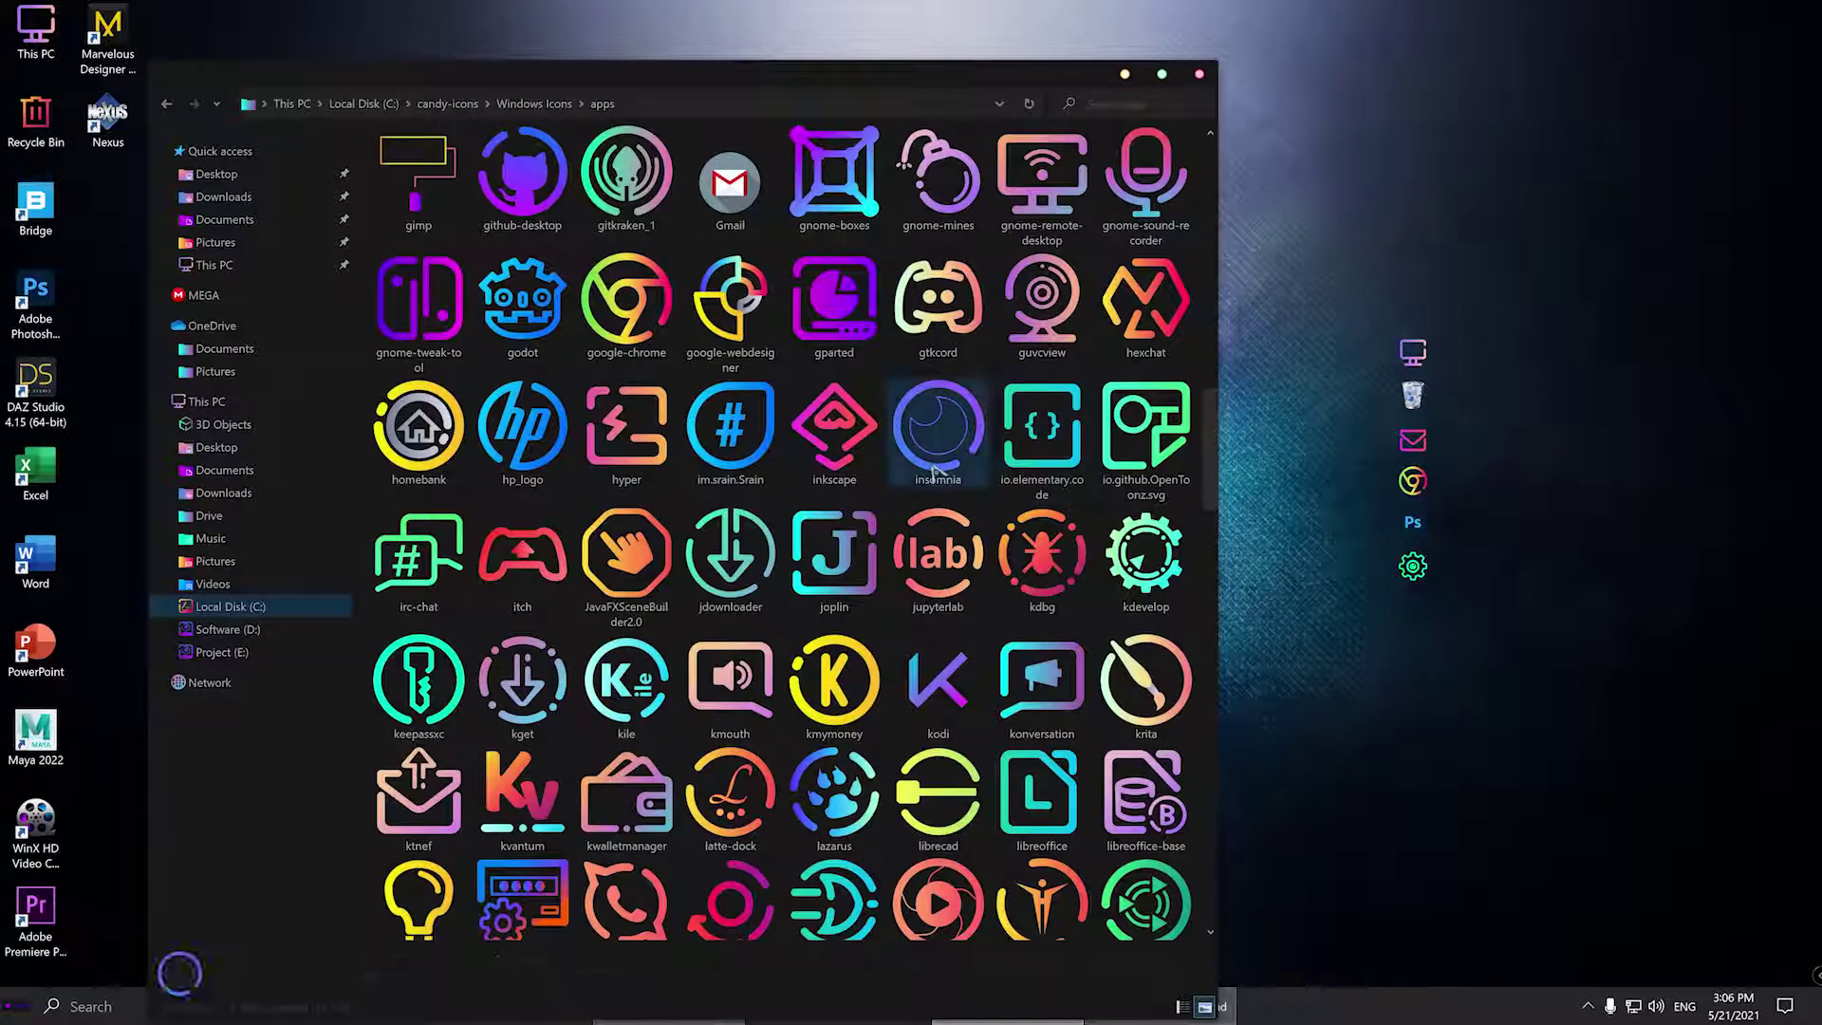
type("ph")
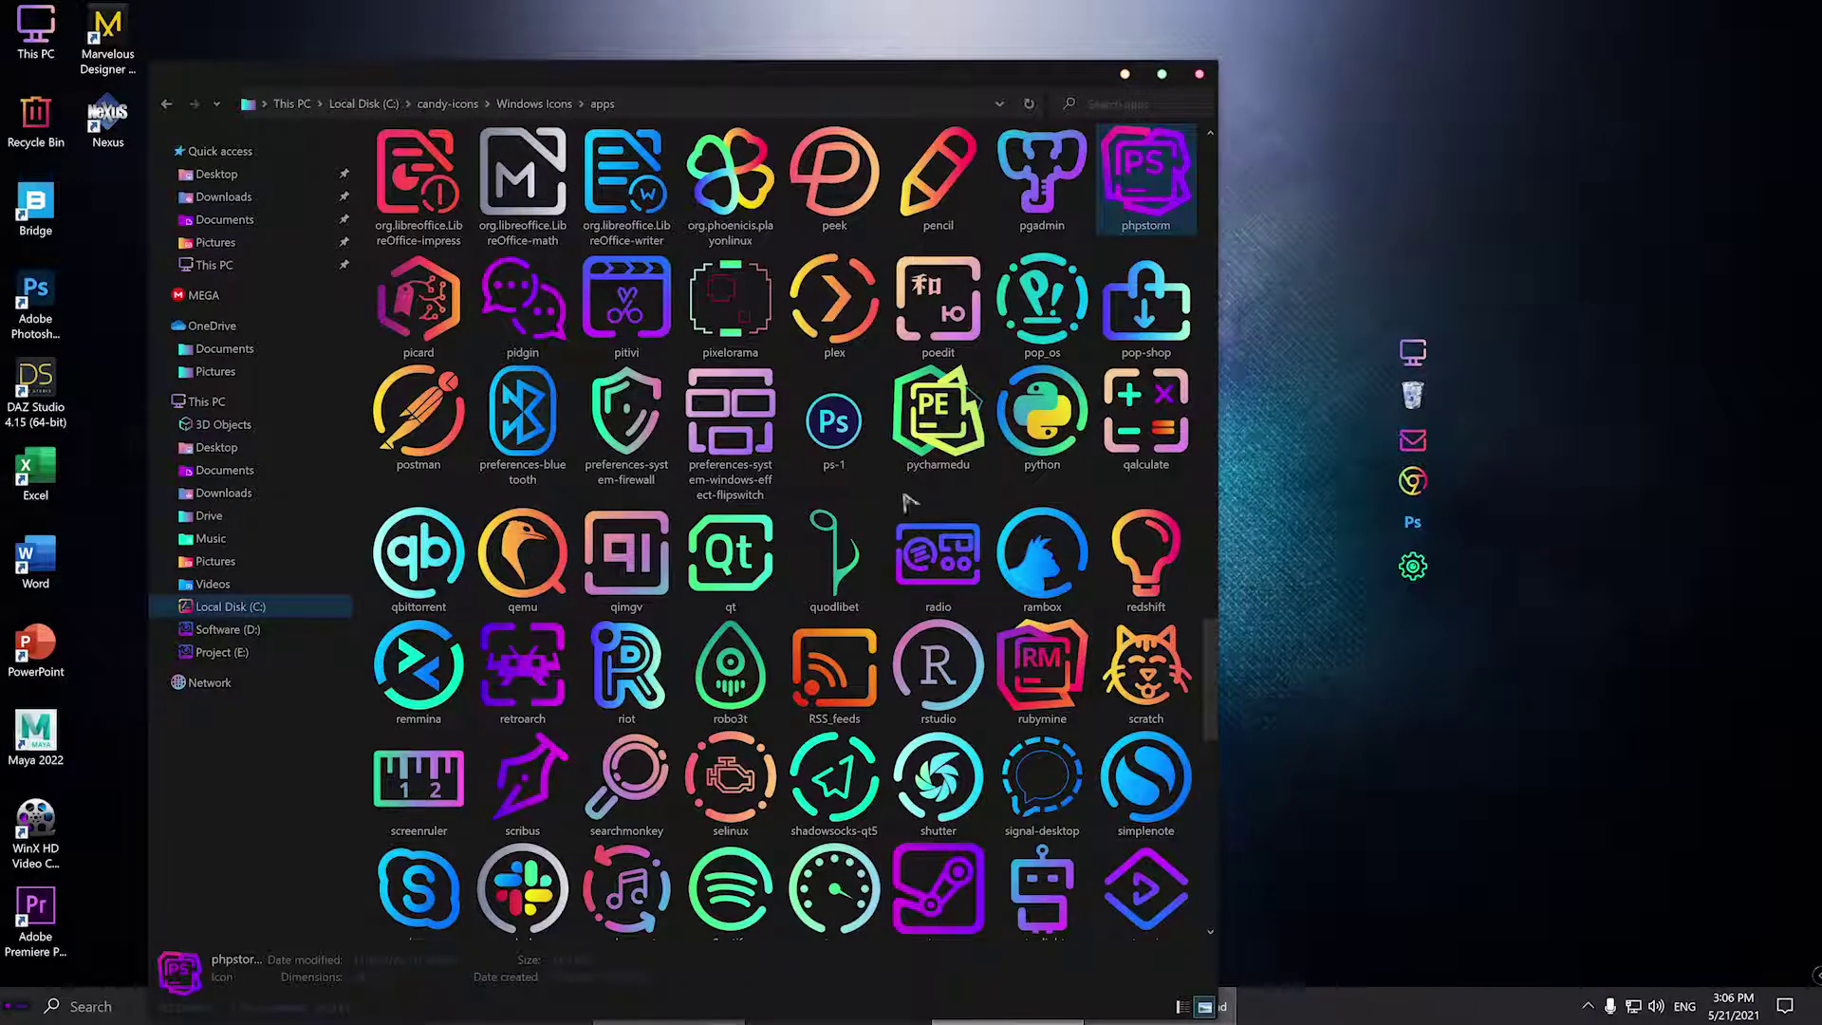
left_click_drag(833, 422, 1409, 532)
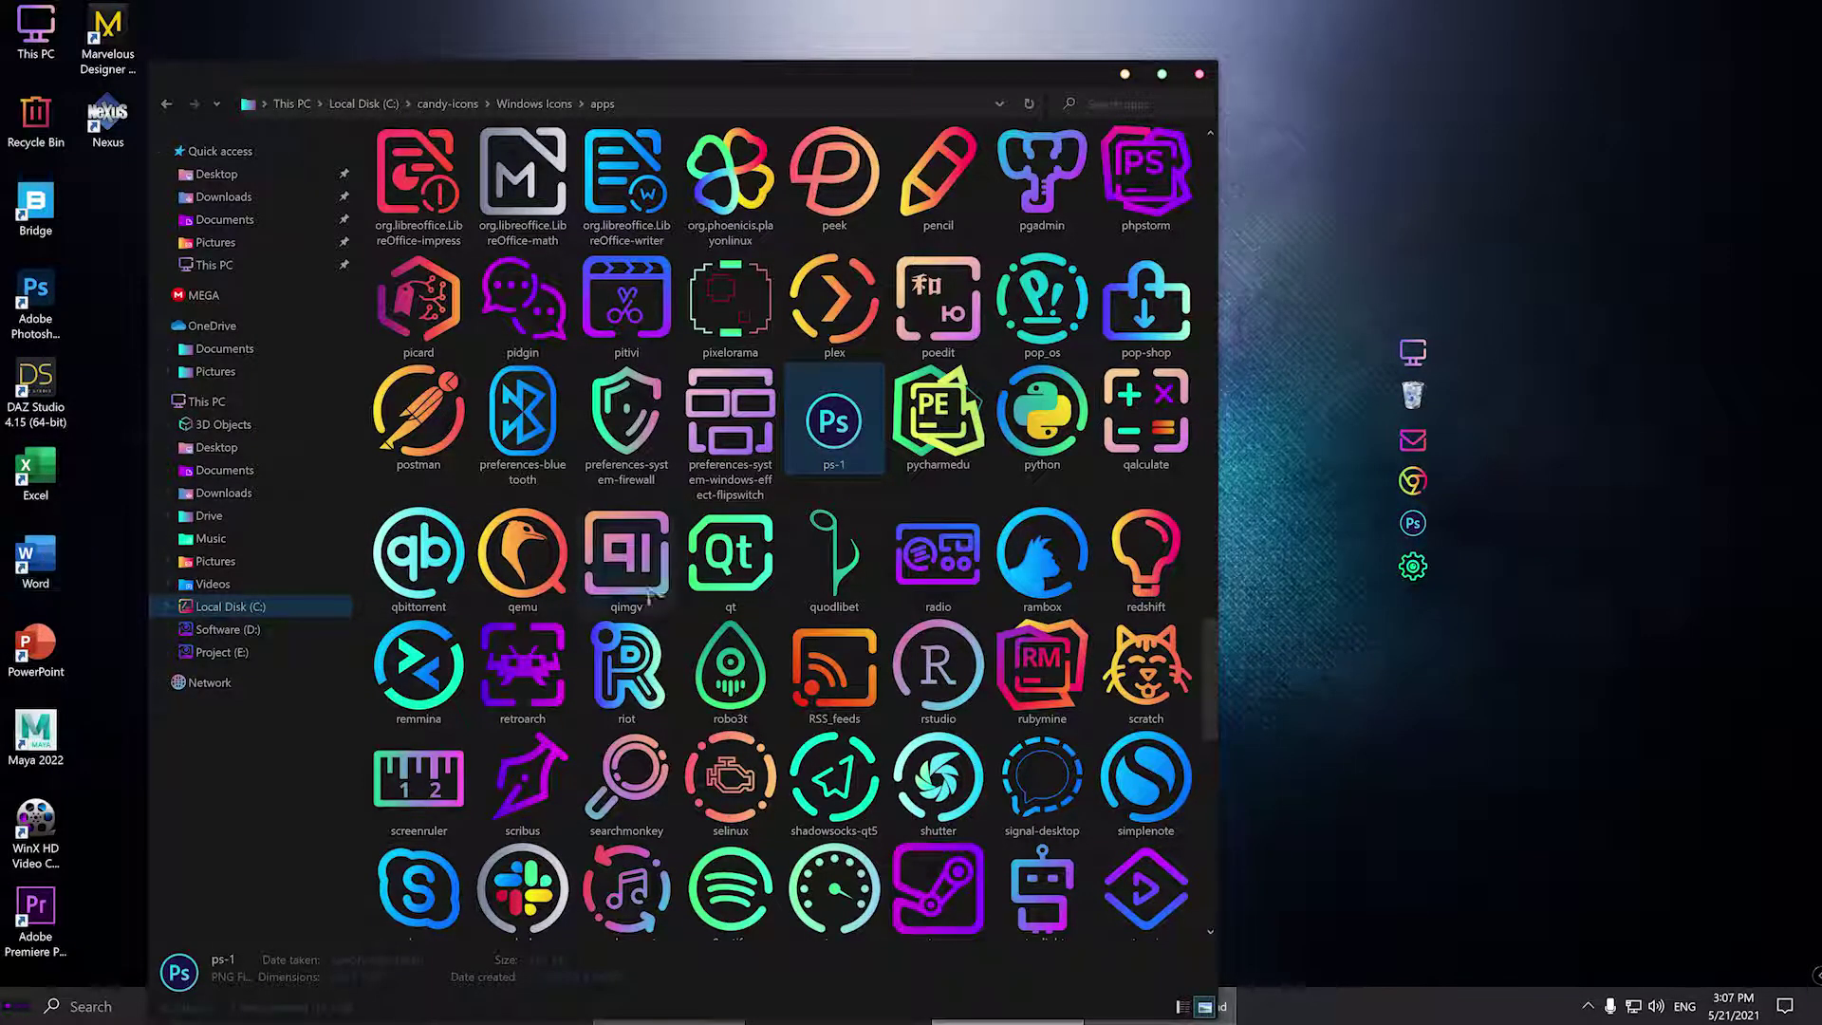
left_click(830, 685)
scroll(830, 688, "down", 2)
scroll(830, 685, "up", 6)
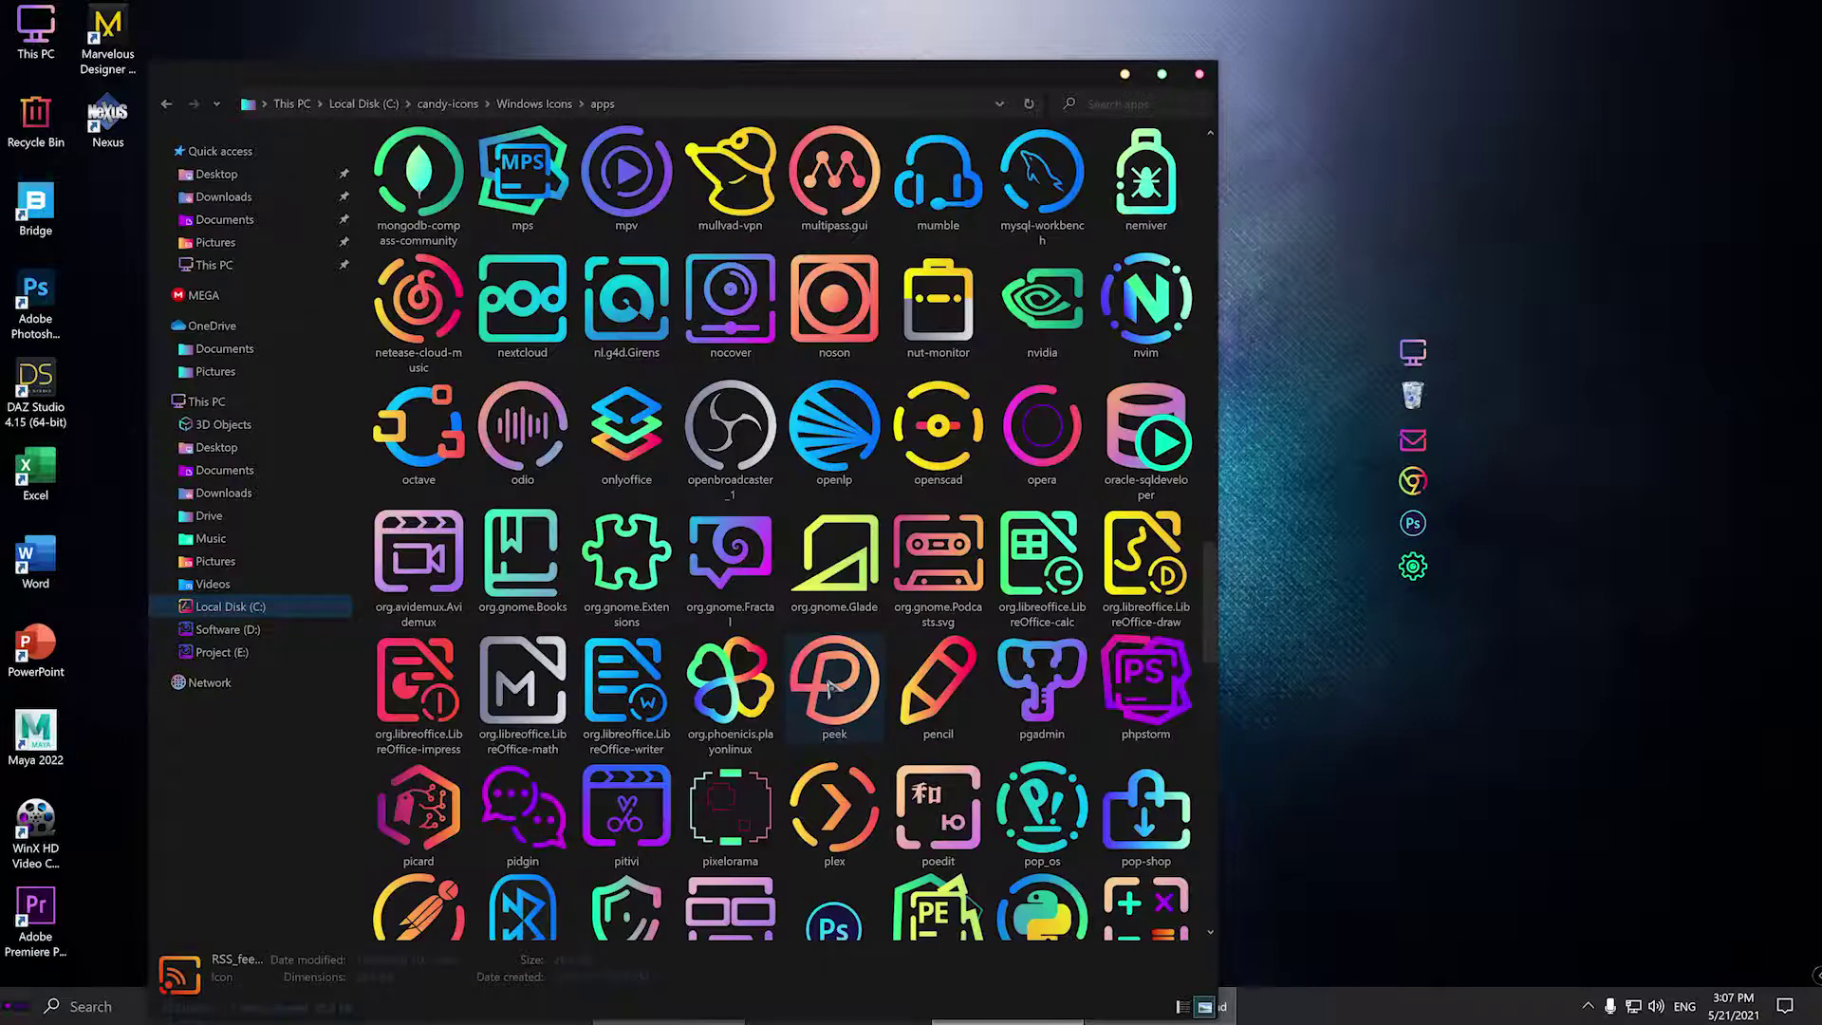
key("w")
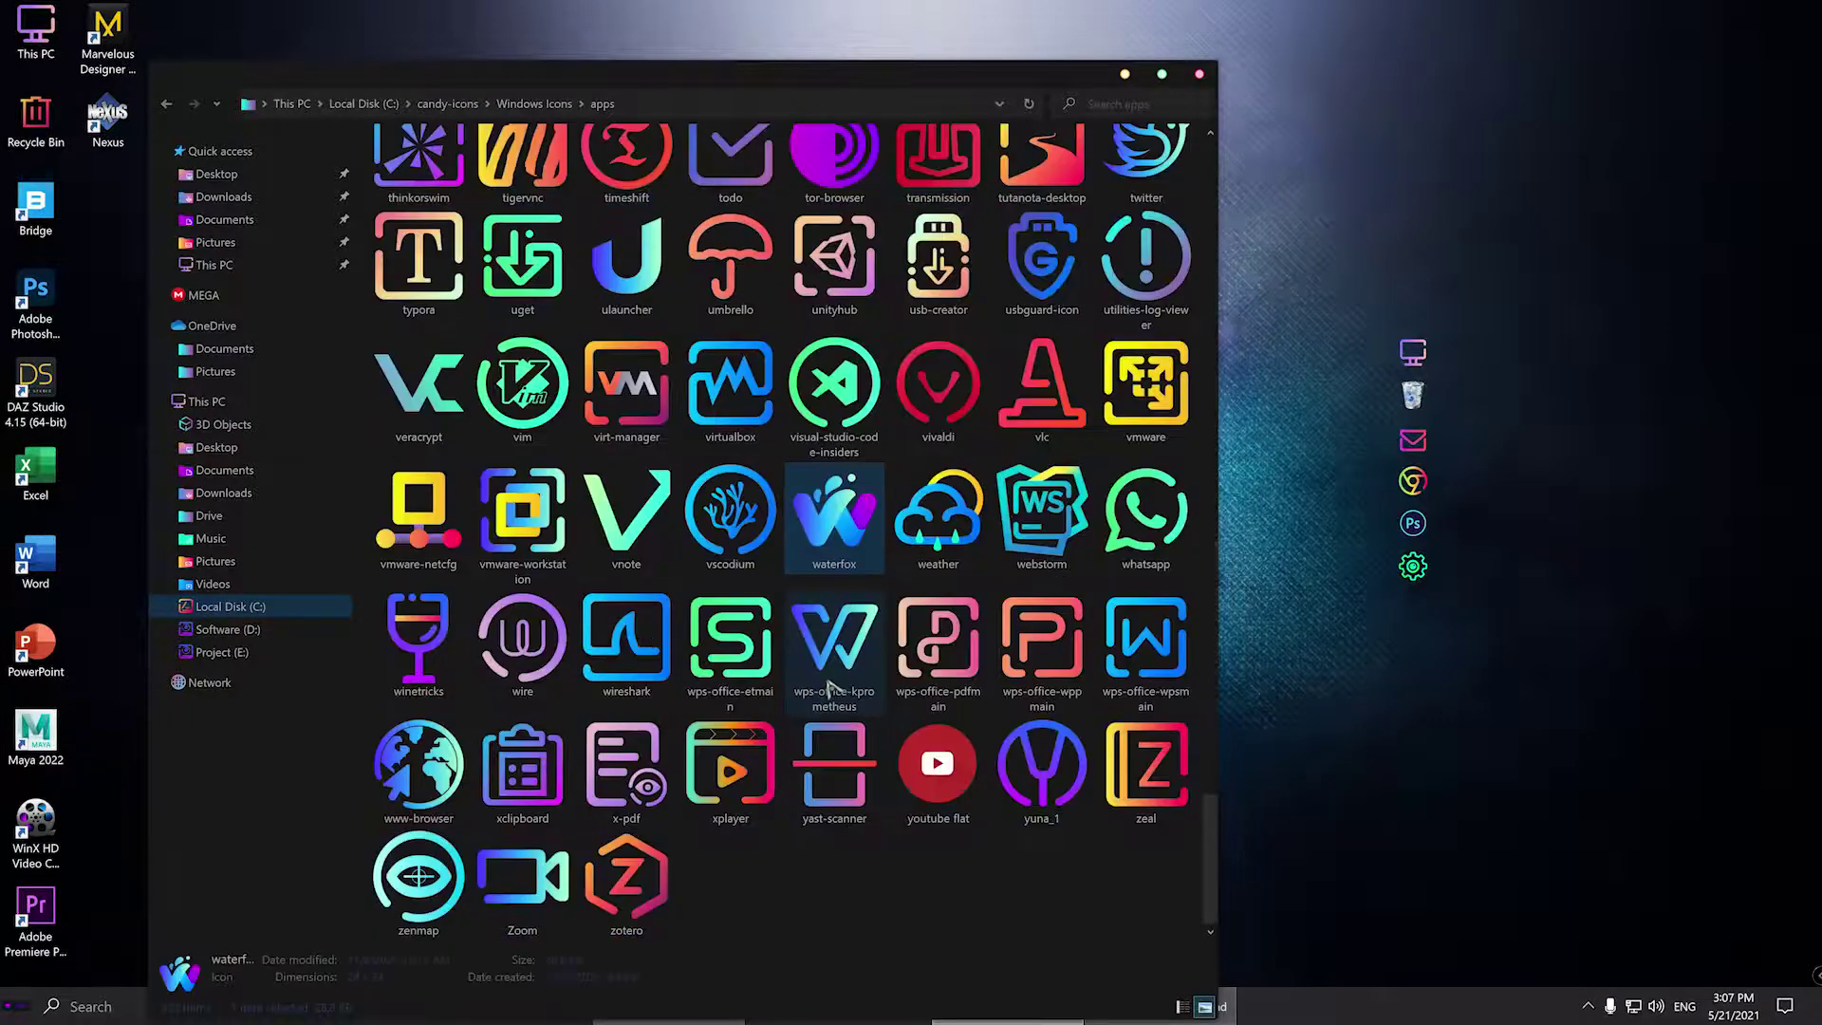
key("e")
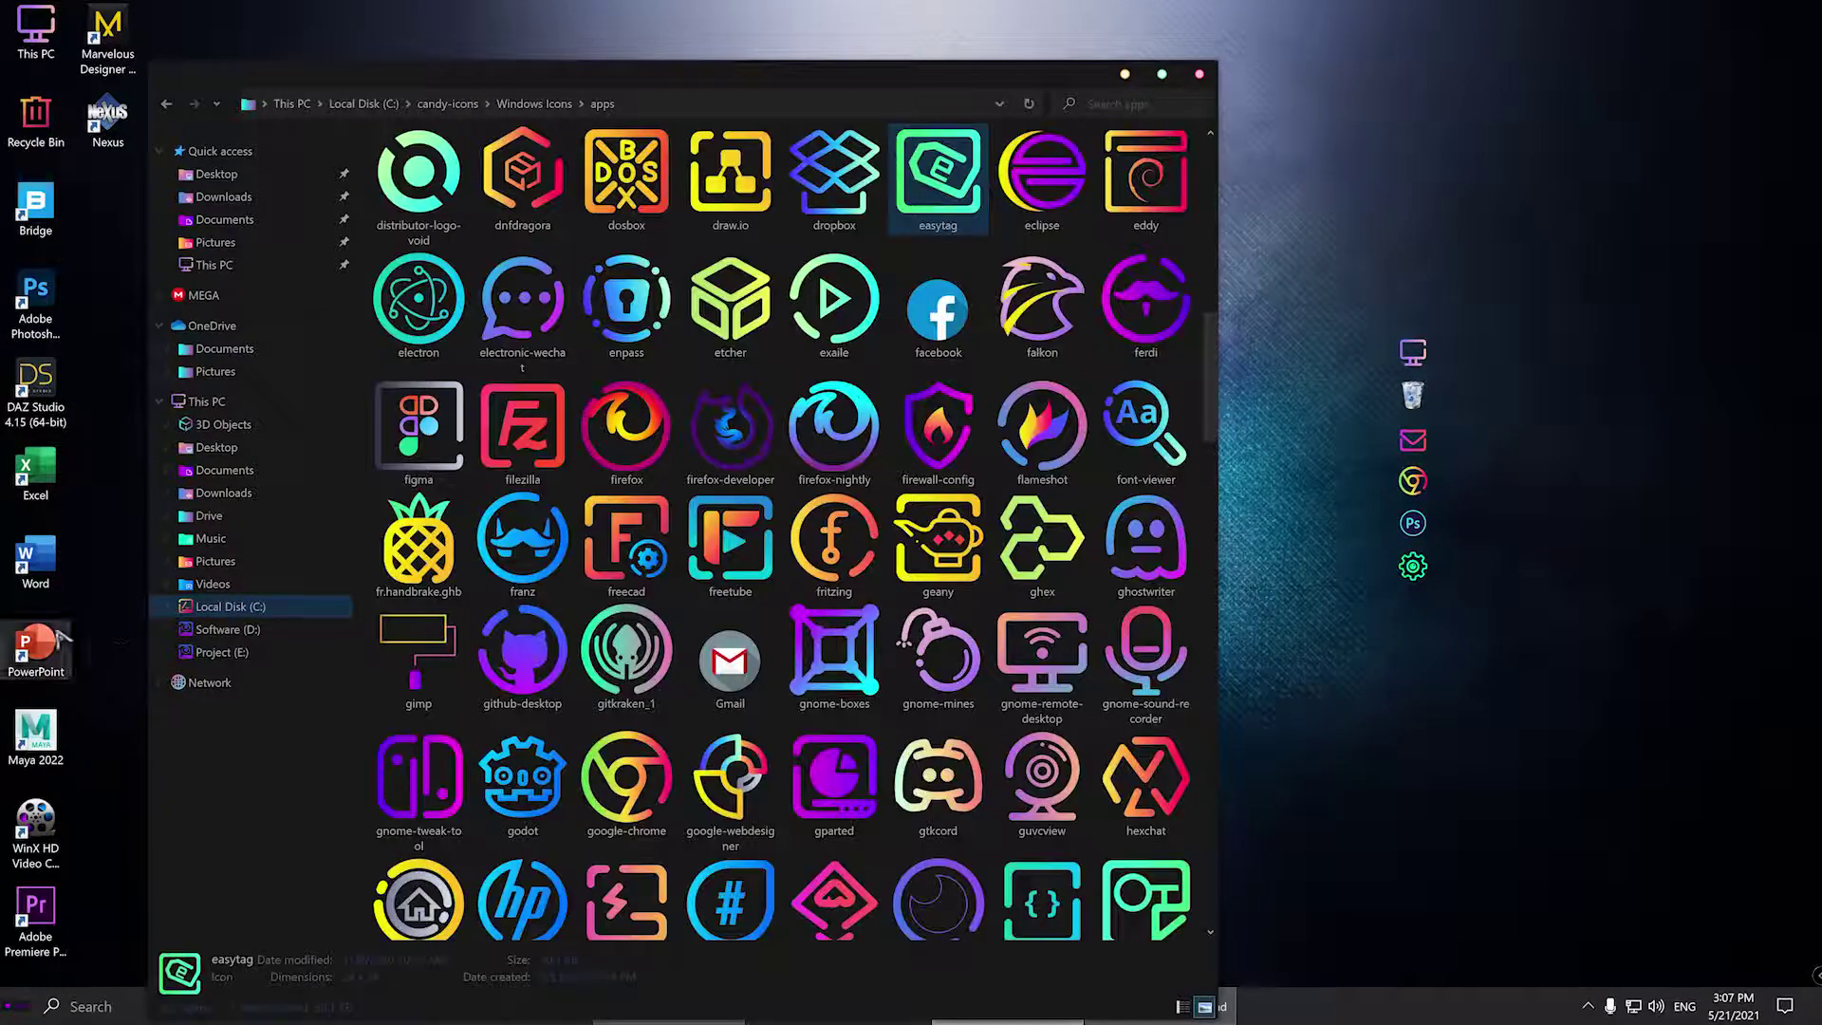
- Add the PowerPoint, Word and Excel shortcuts to the dock between Photoshop and the settings gear, and minimize the apps folder window
left_click_drag(36, 653, 1414, 565)
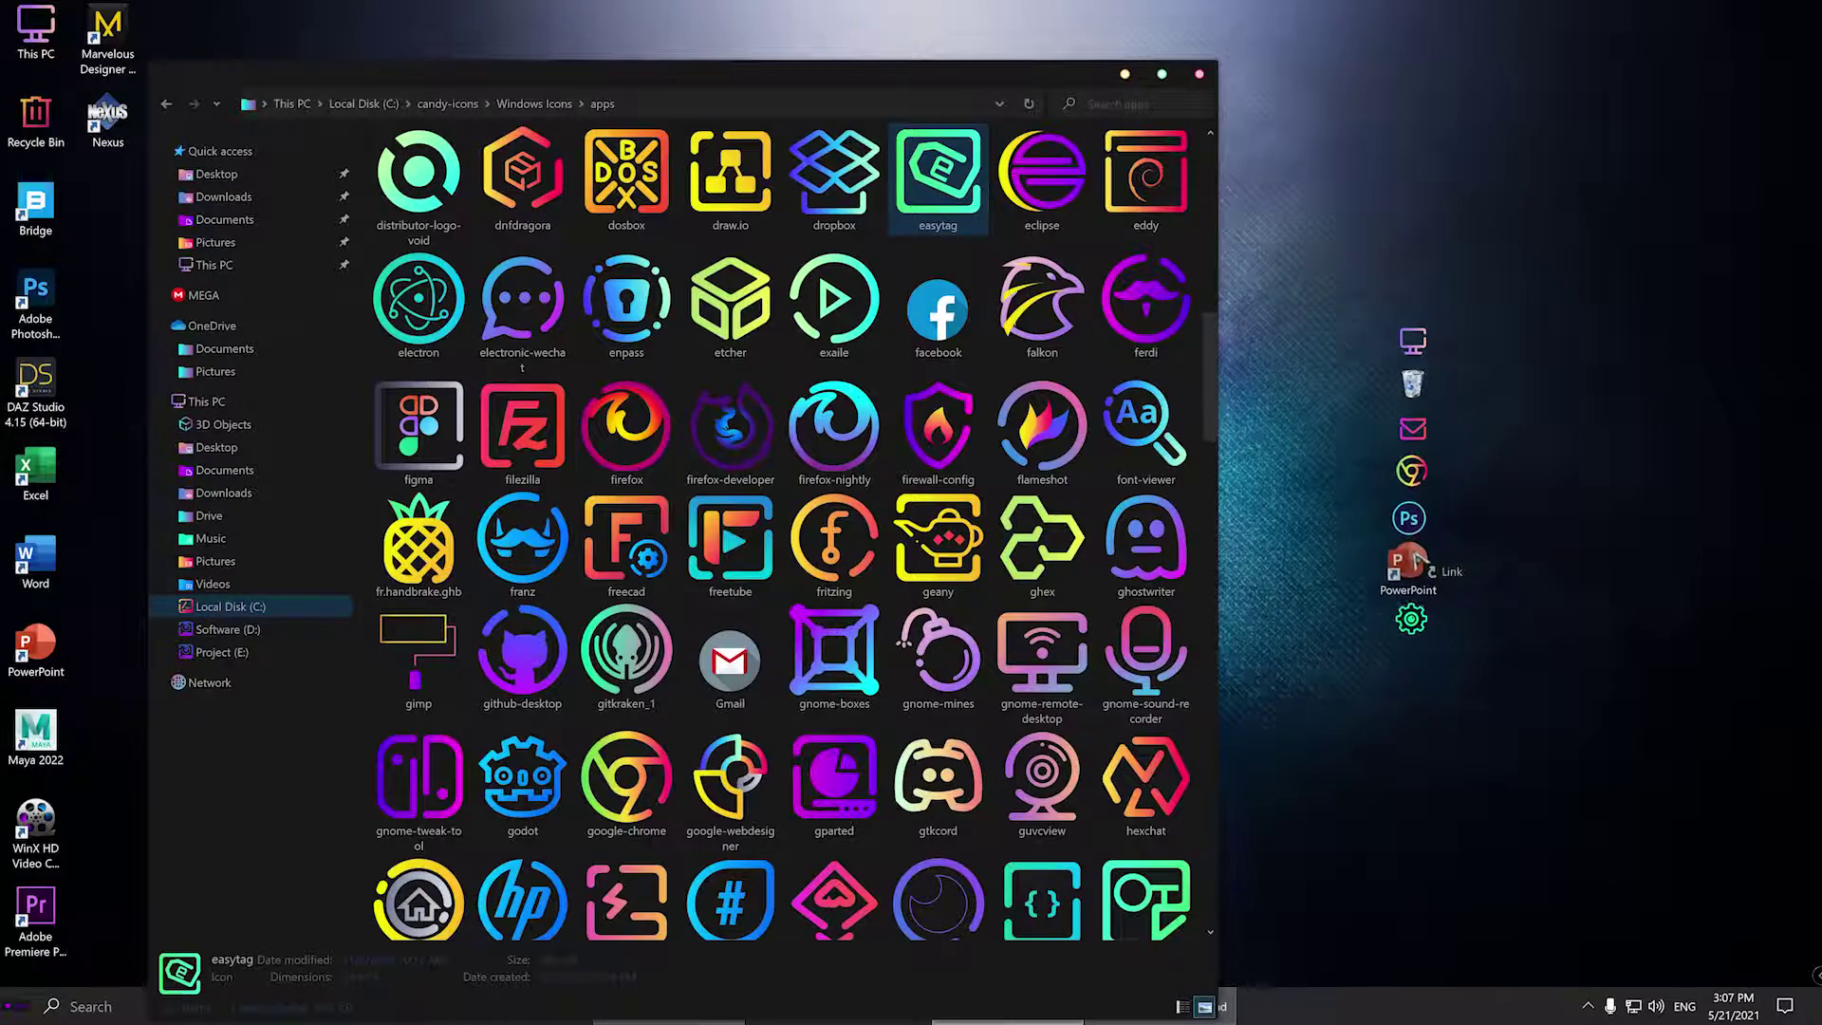
left_click_drag(36, 559, 1413, 607)
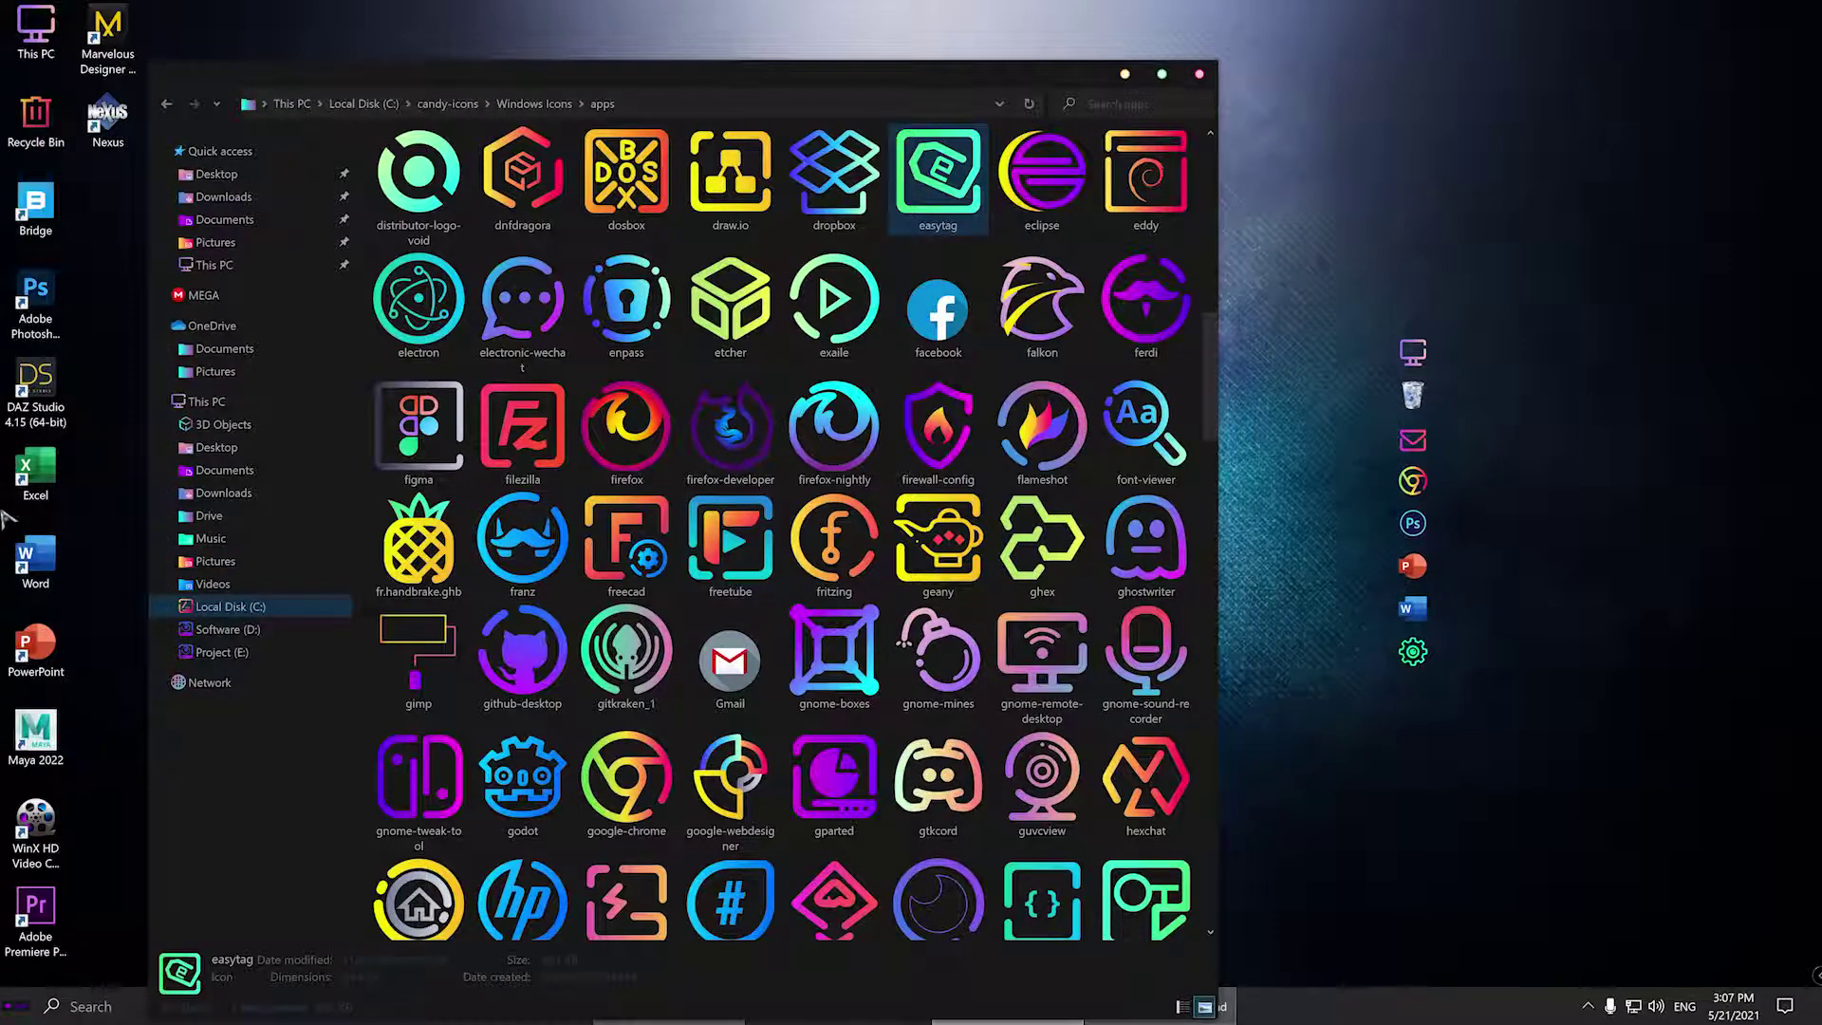
left_click_drag(38, 488, 1418, 642)
left_click(1125, 74)
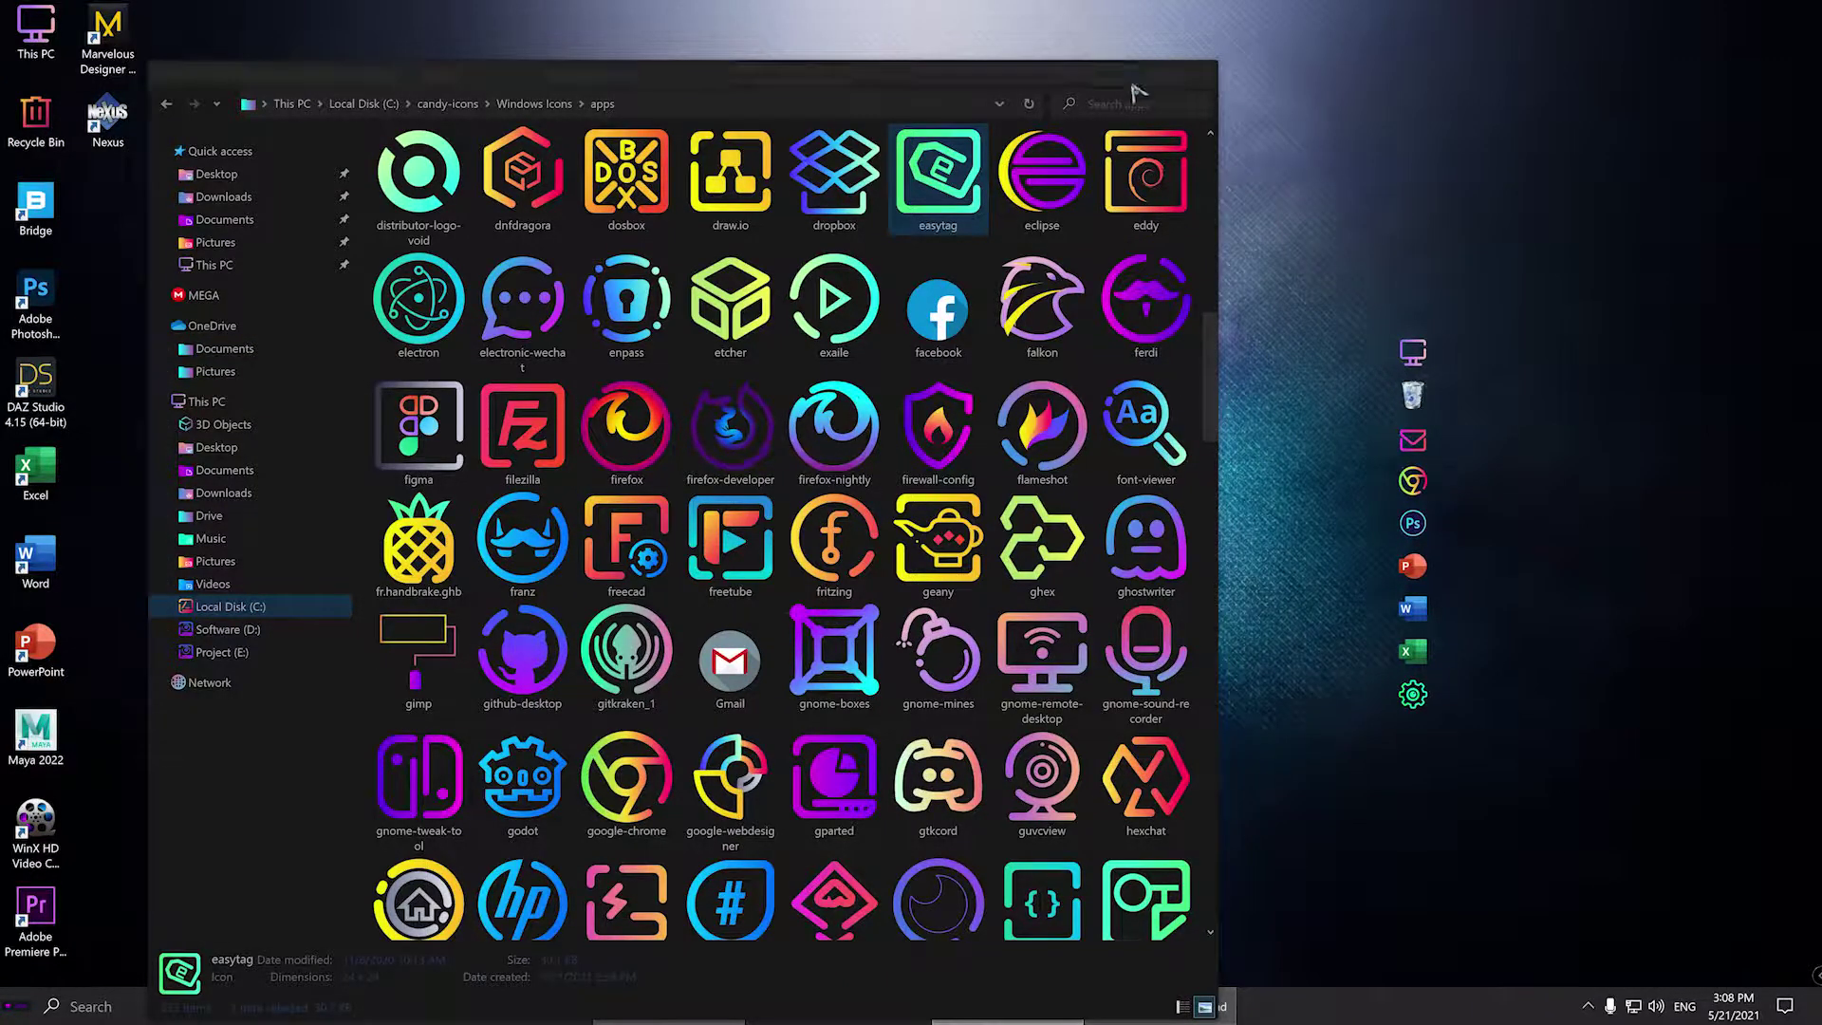
- Start a new dock item near the Mail entry, with item type Folder and the label Document
right_click(1411, 428)
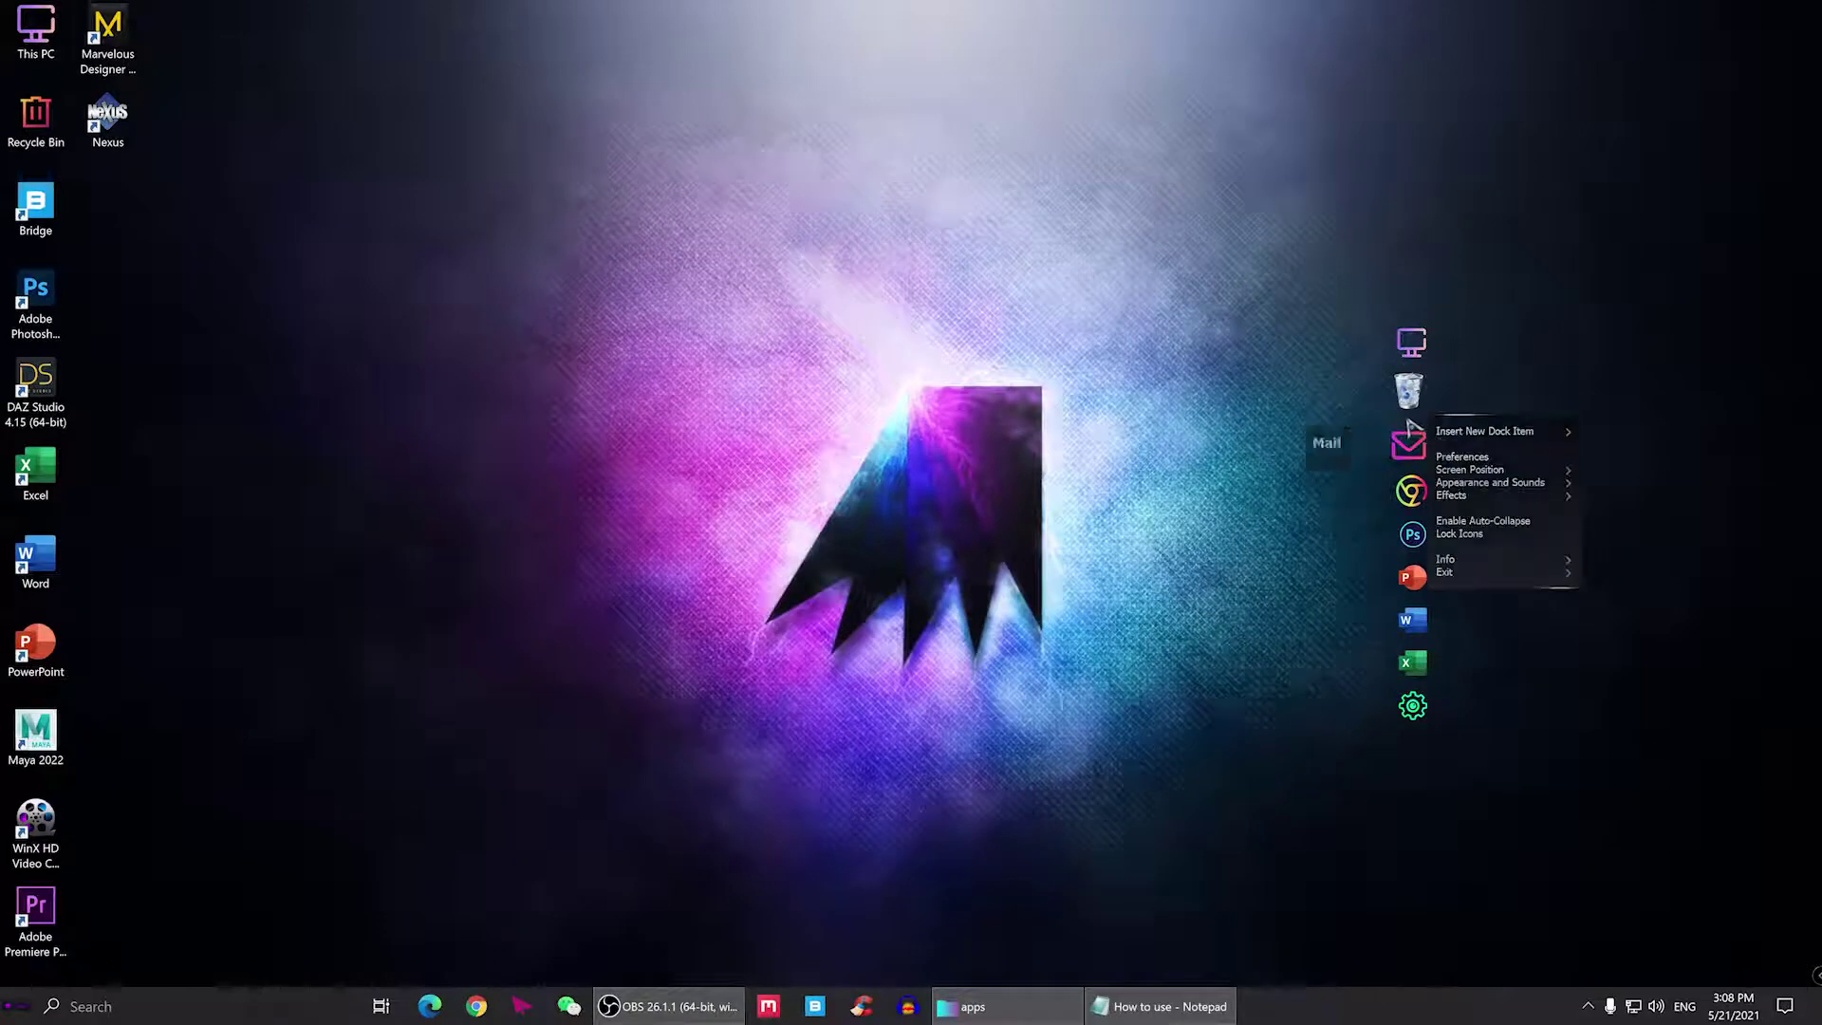
mouse_move(1471, 436)
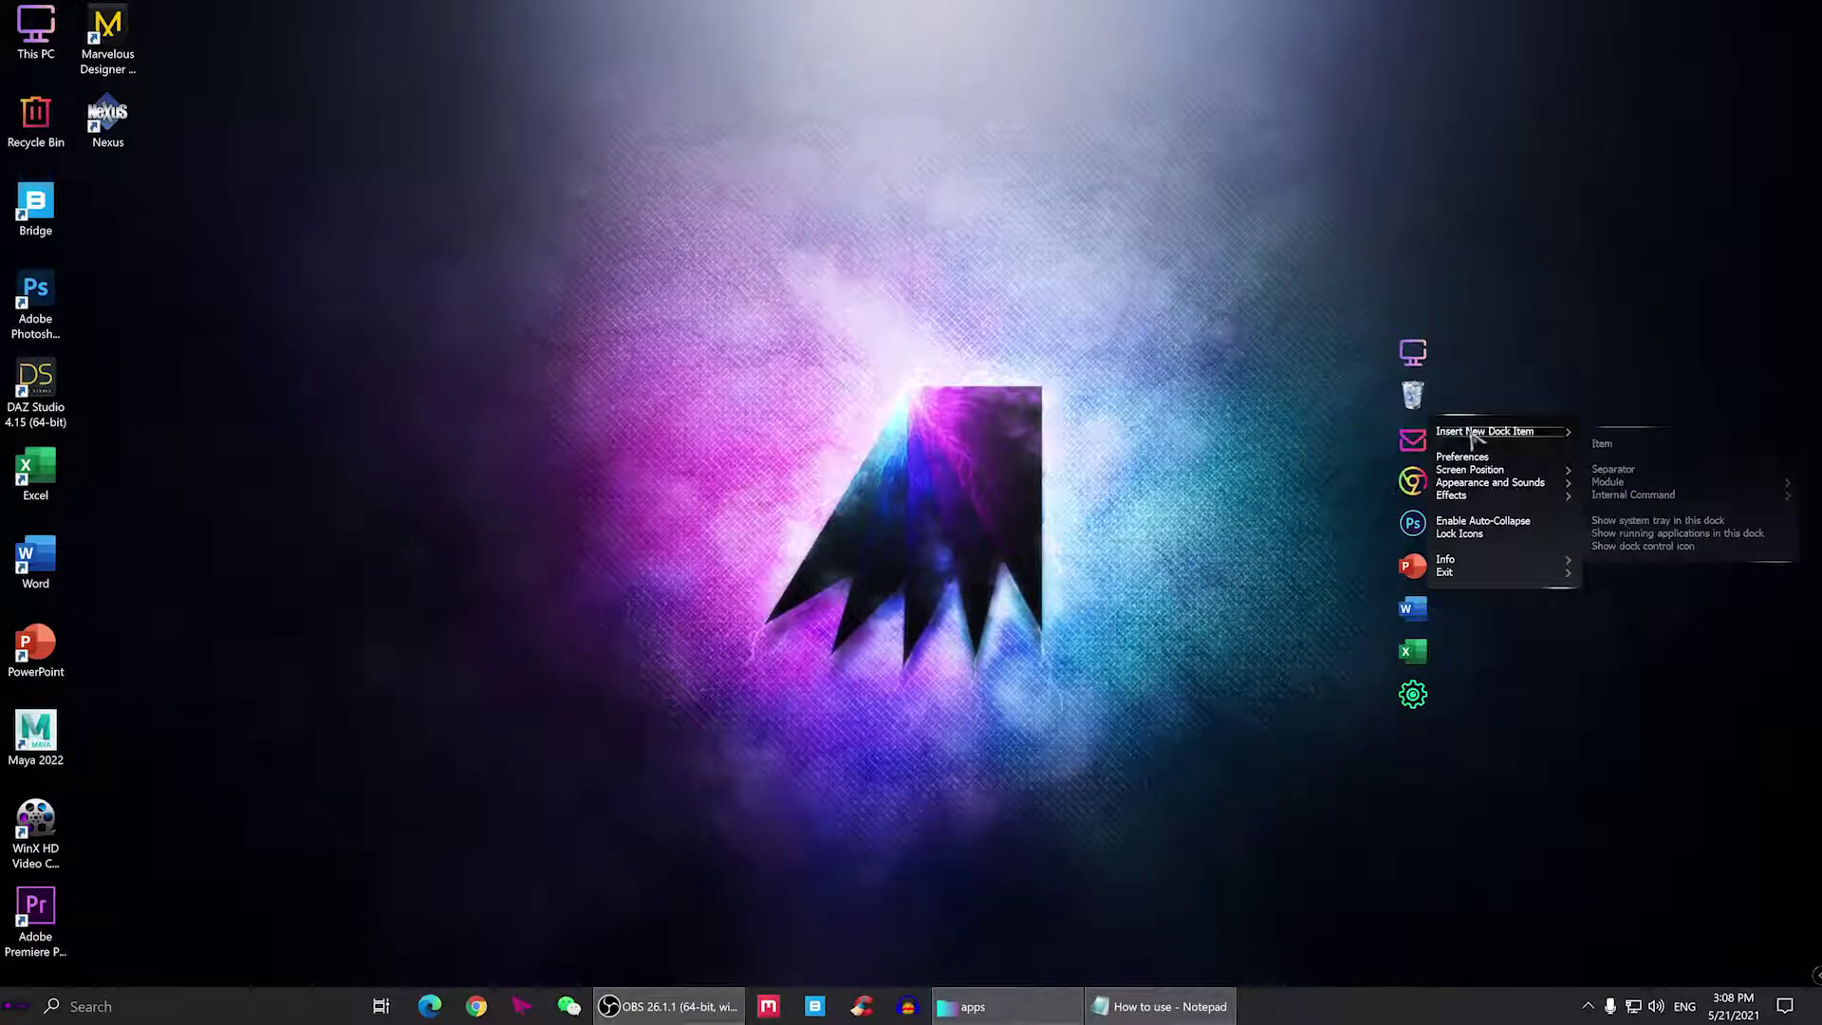
left_click(1610, 446)
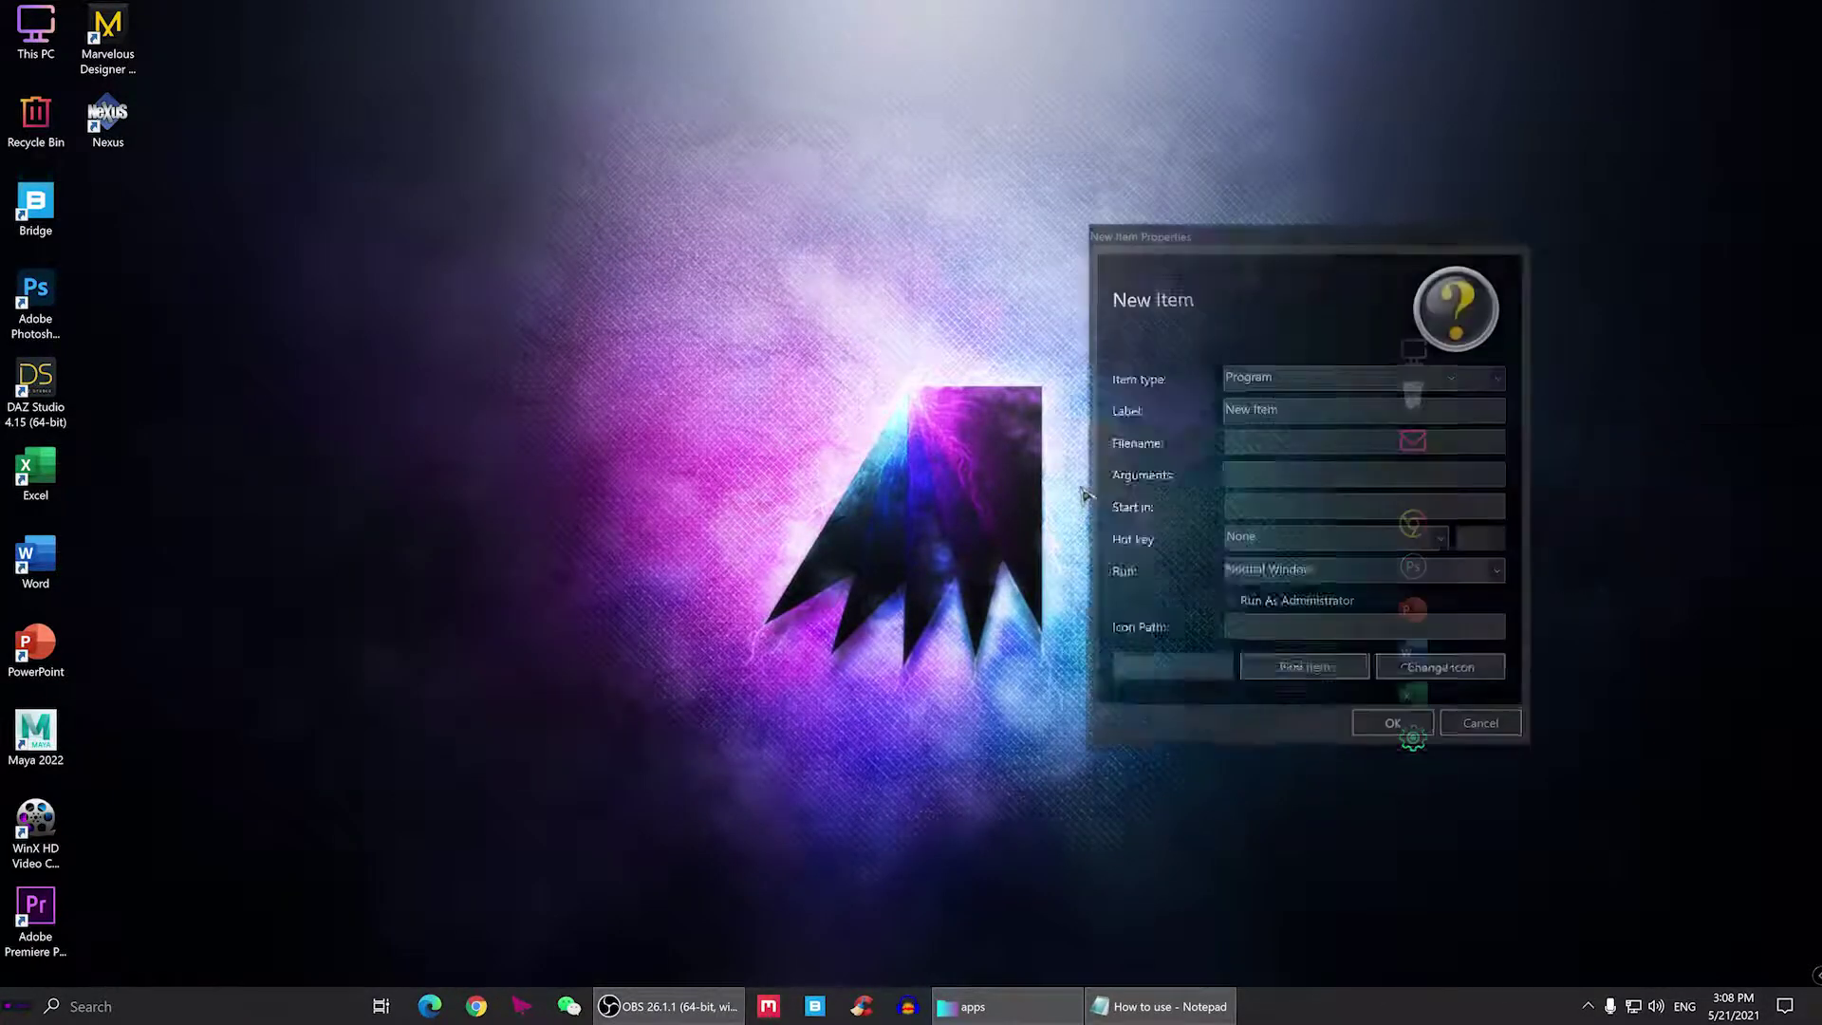
left_click(1281, 379)
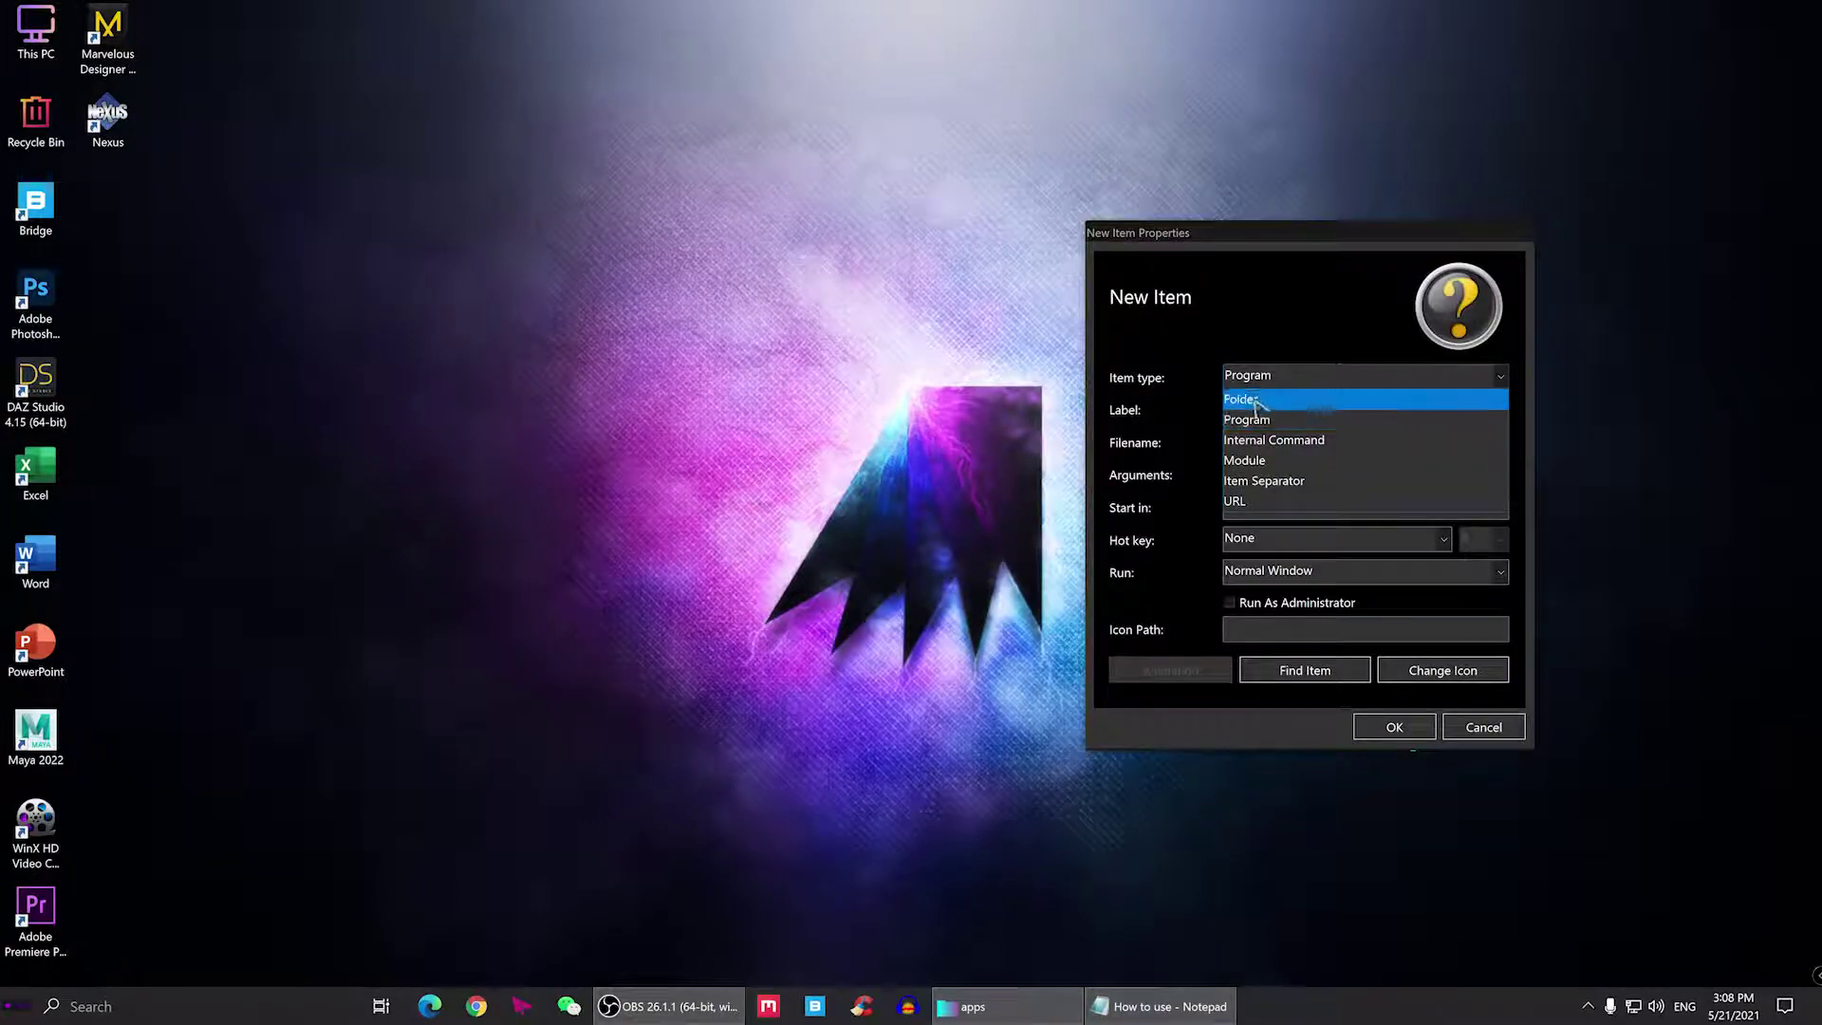
left_click(1257, 406)
left_click(1248, 413)
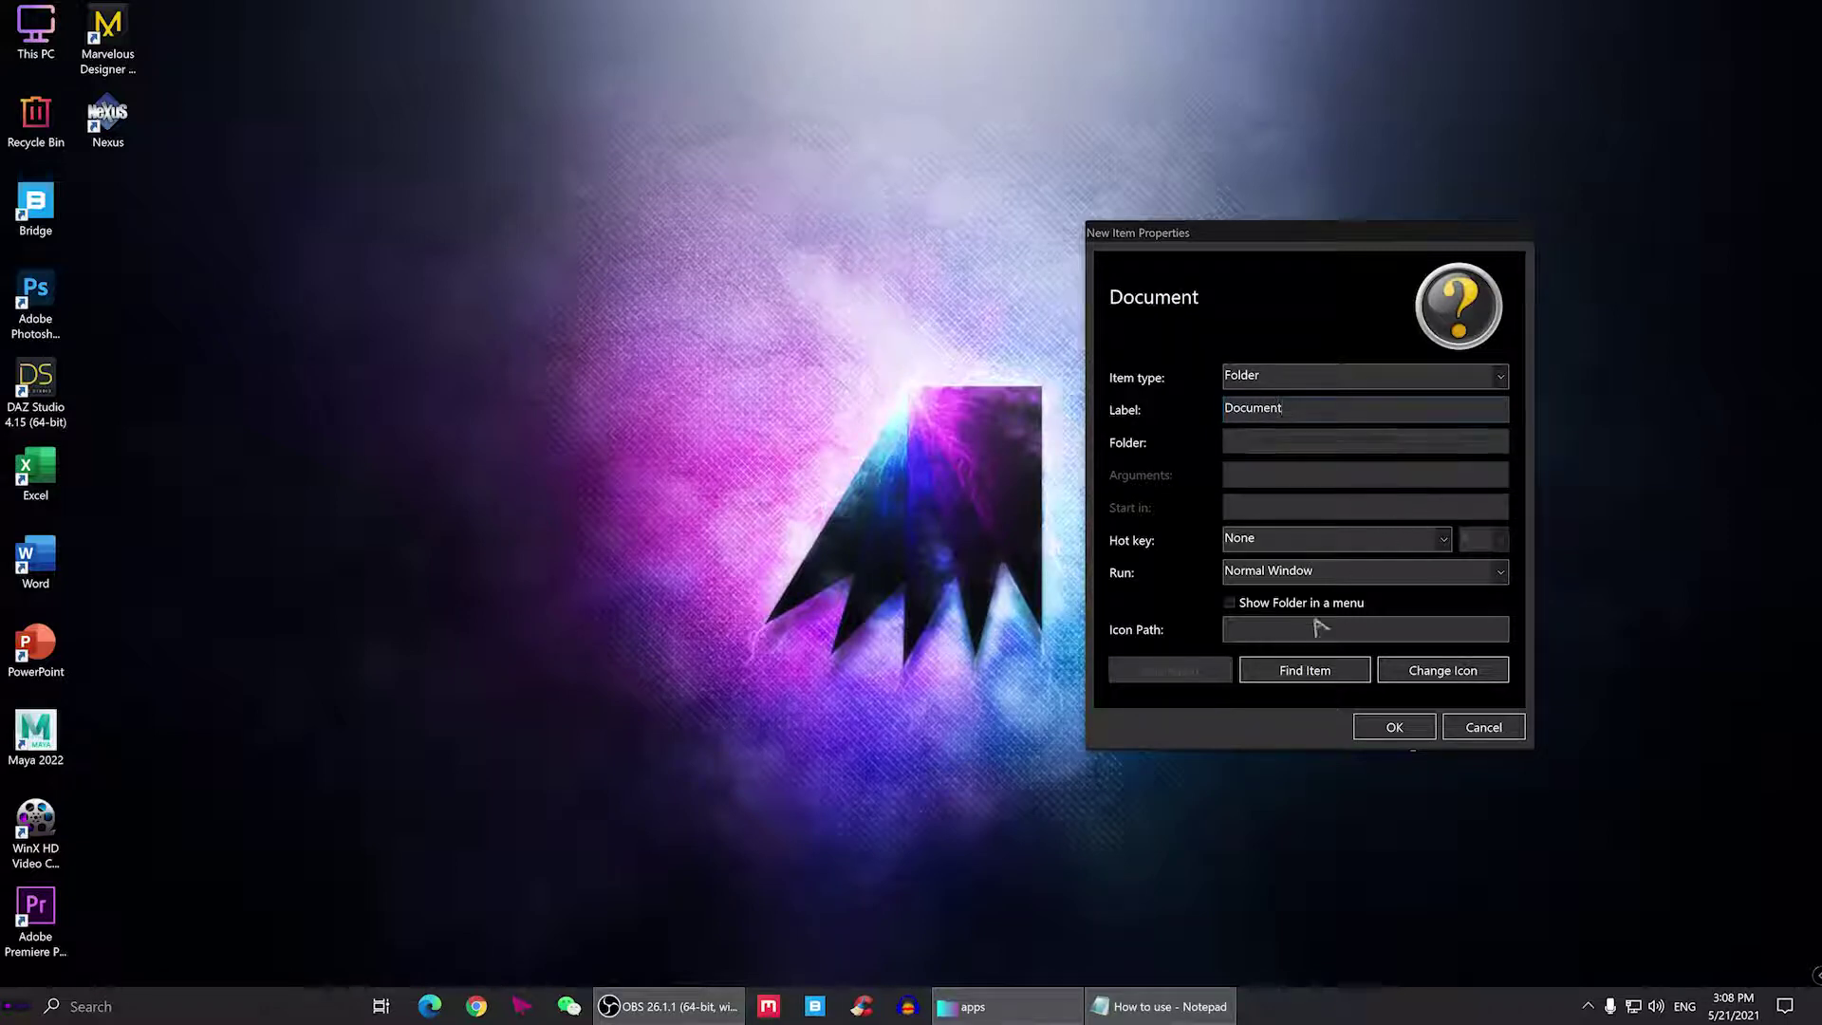
- Link the new dock item to the Documents folder under This PC and add it to the dock
left_click(1305, 670)
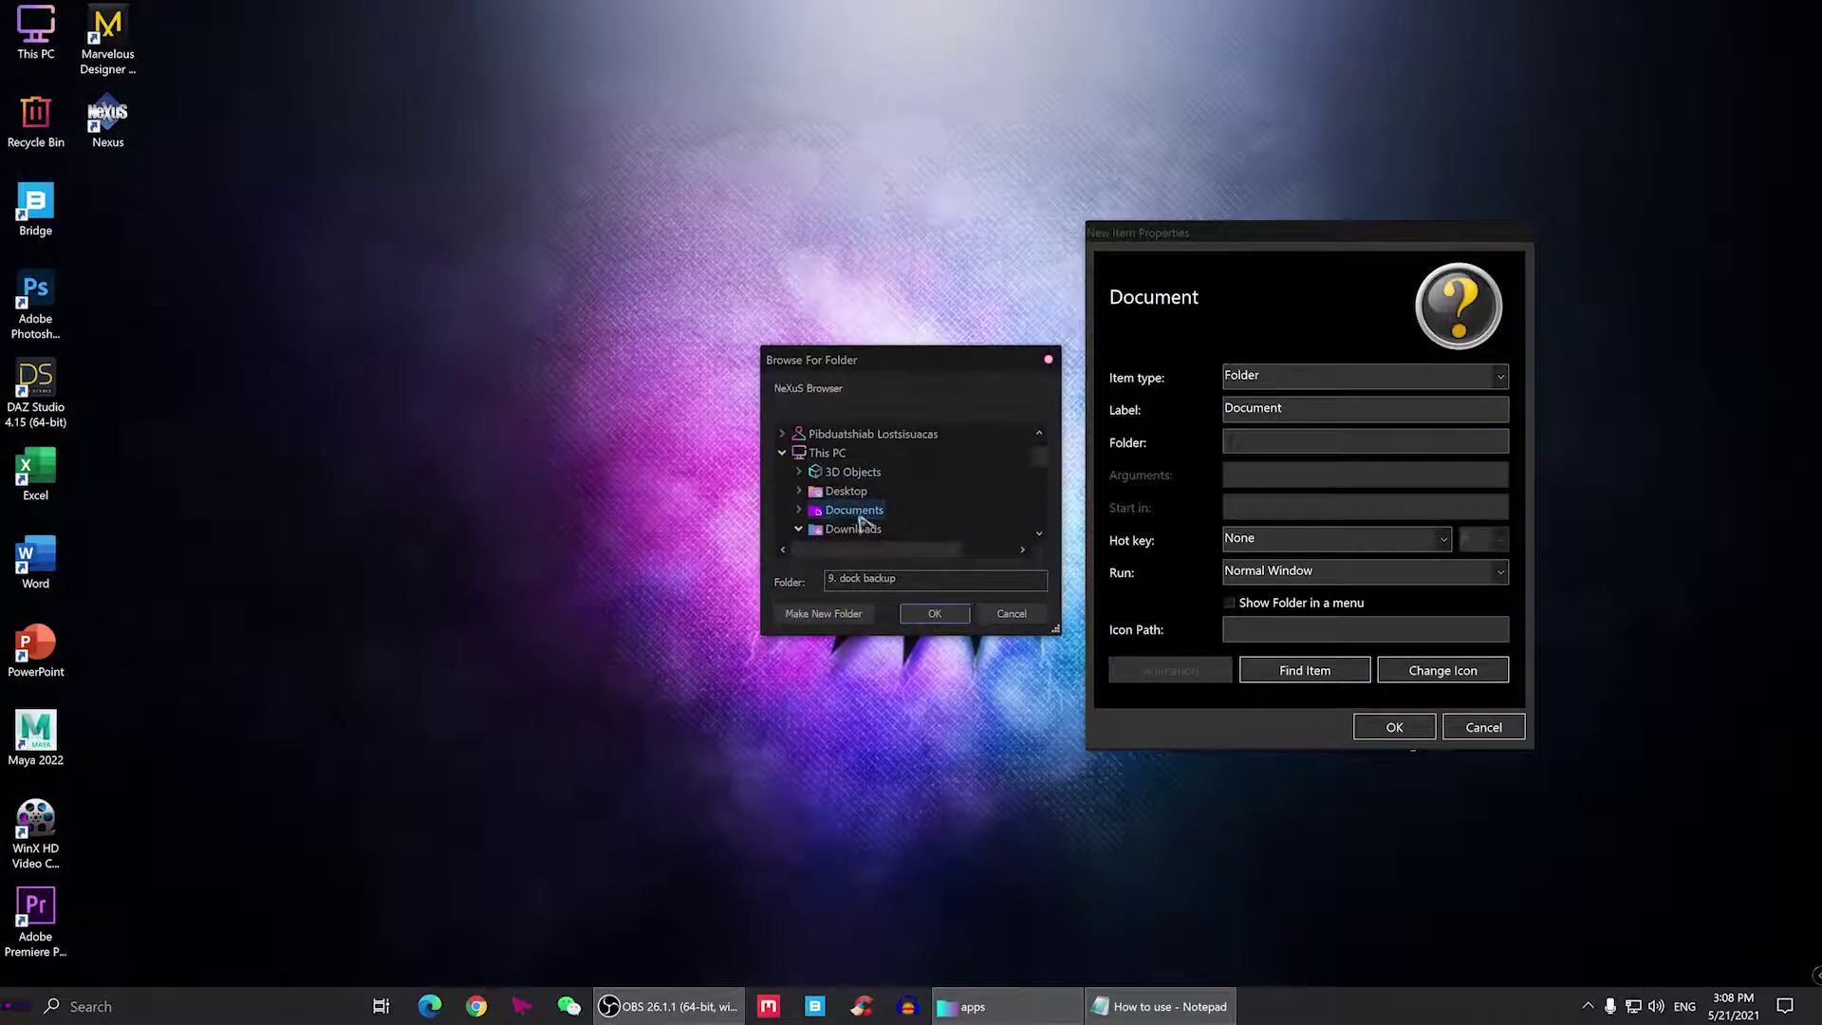
left_click(858, 514)
left_click(933, 615)
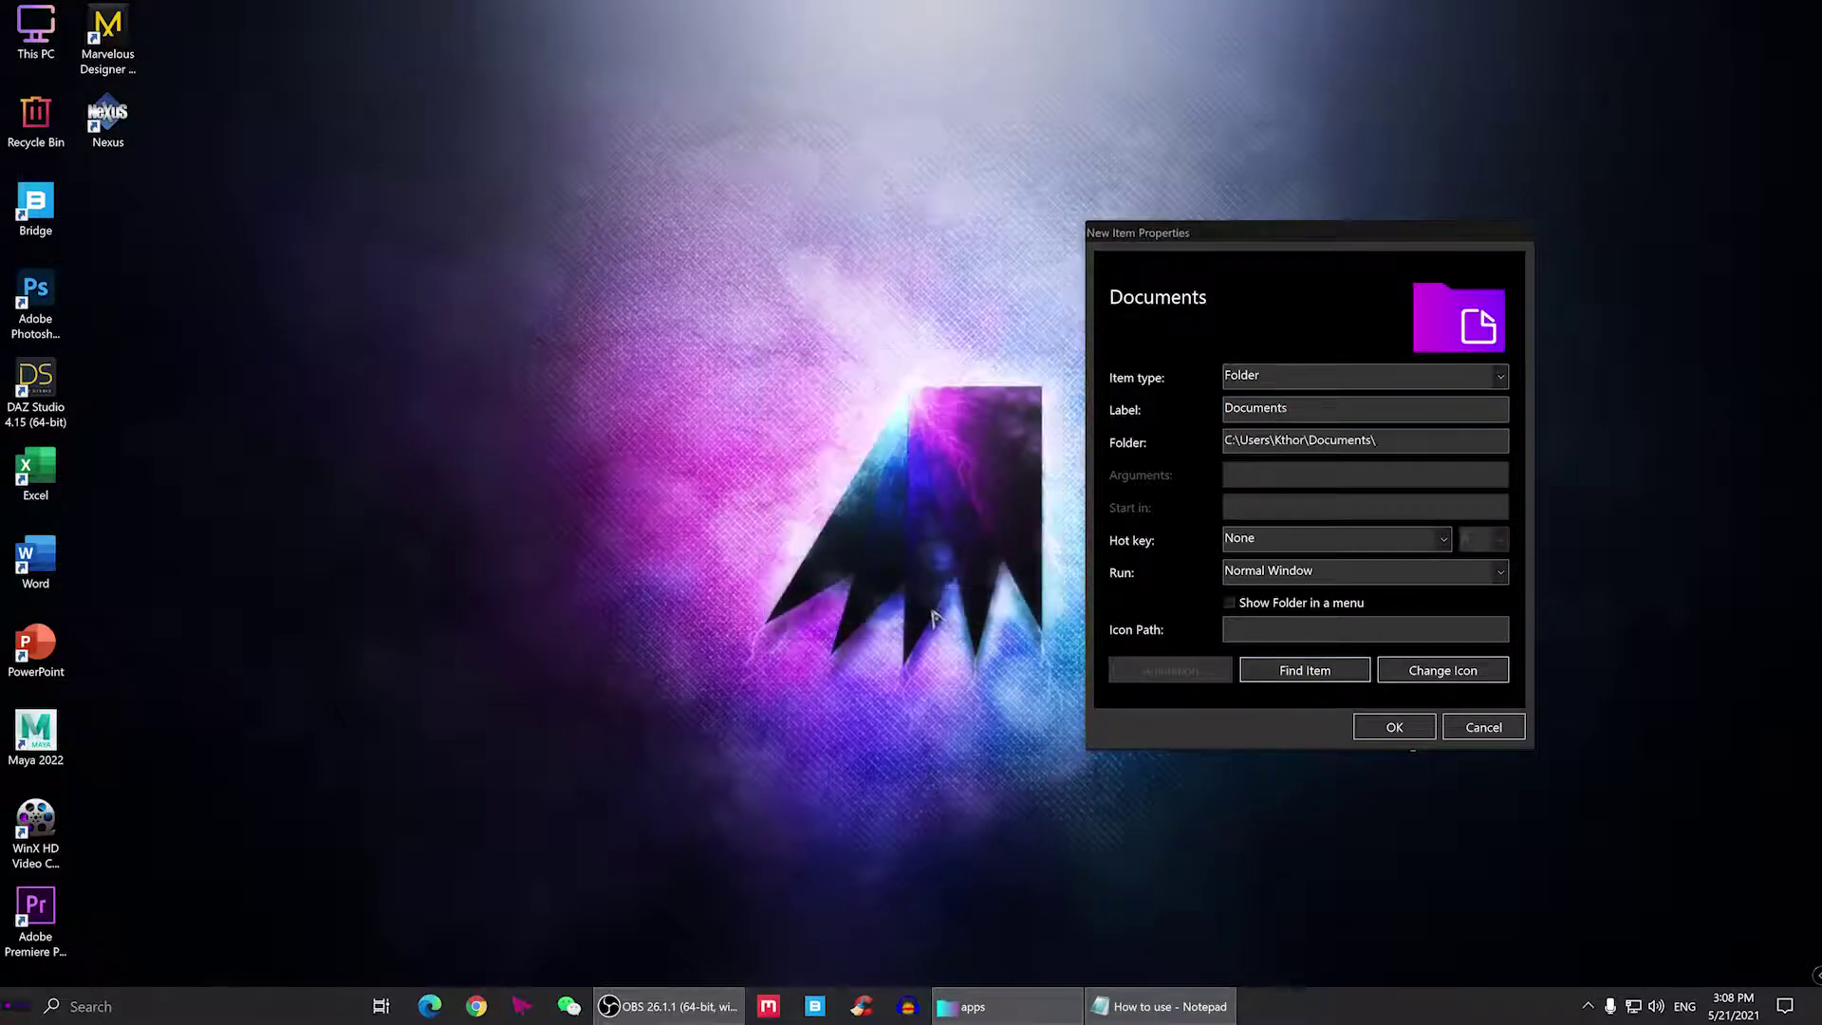
left_click(1382, 734)
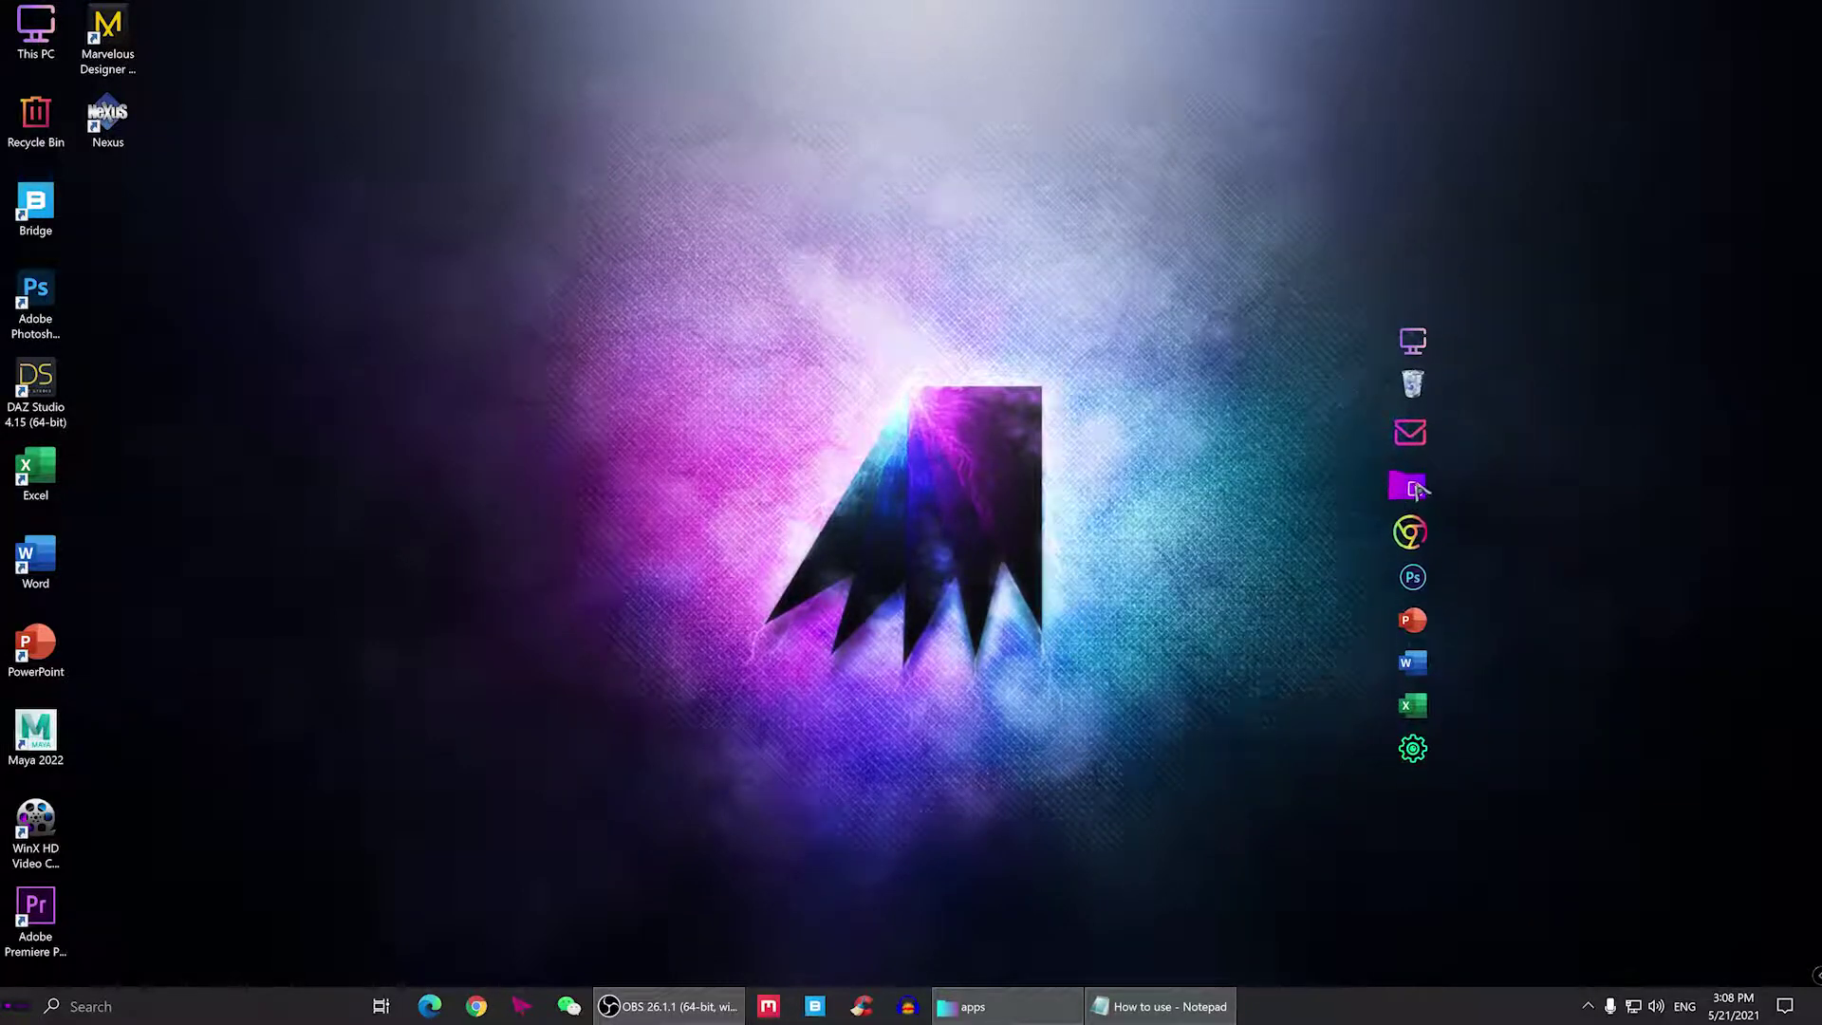
- Replace the Documents dock entry's icon with the documents icon from the Windows icons folder
left_click(972, 1005)
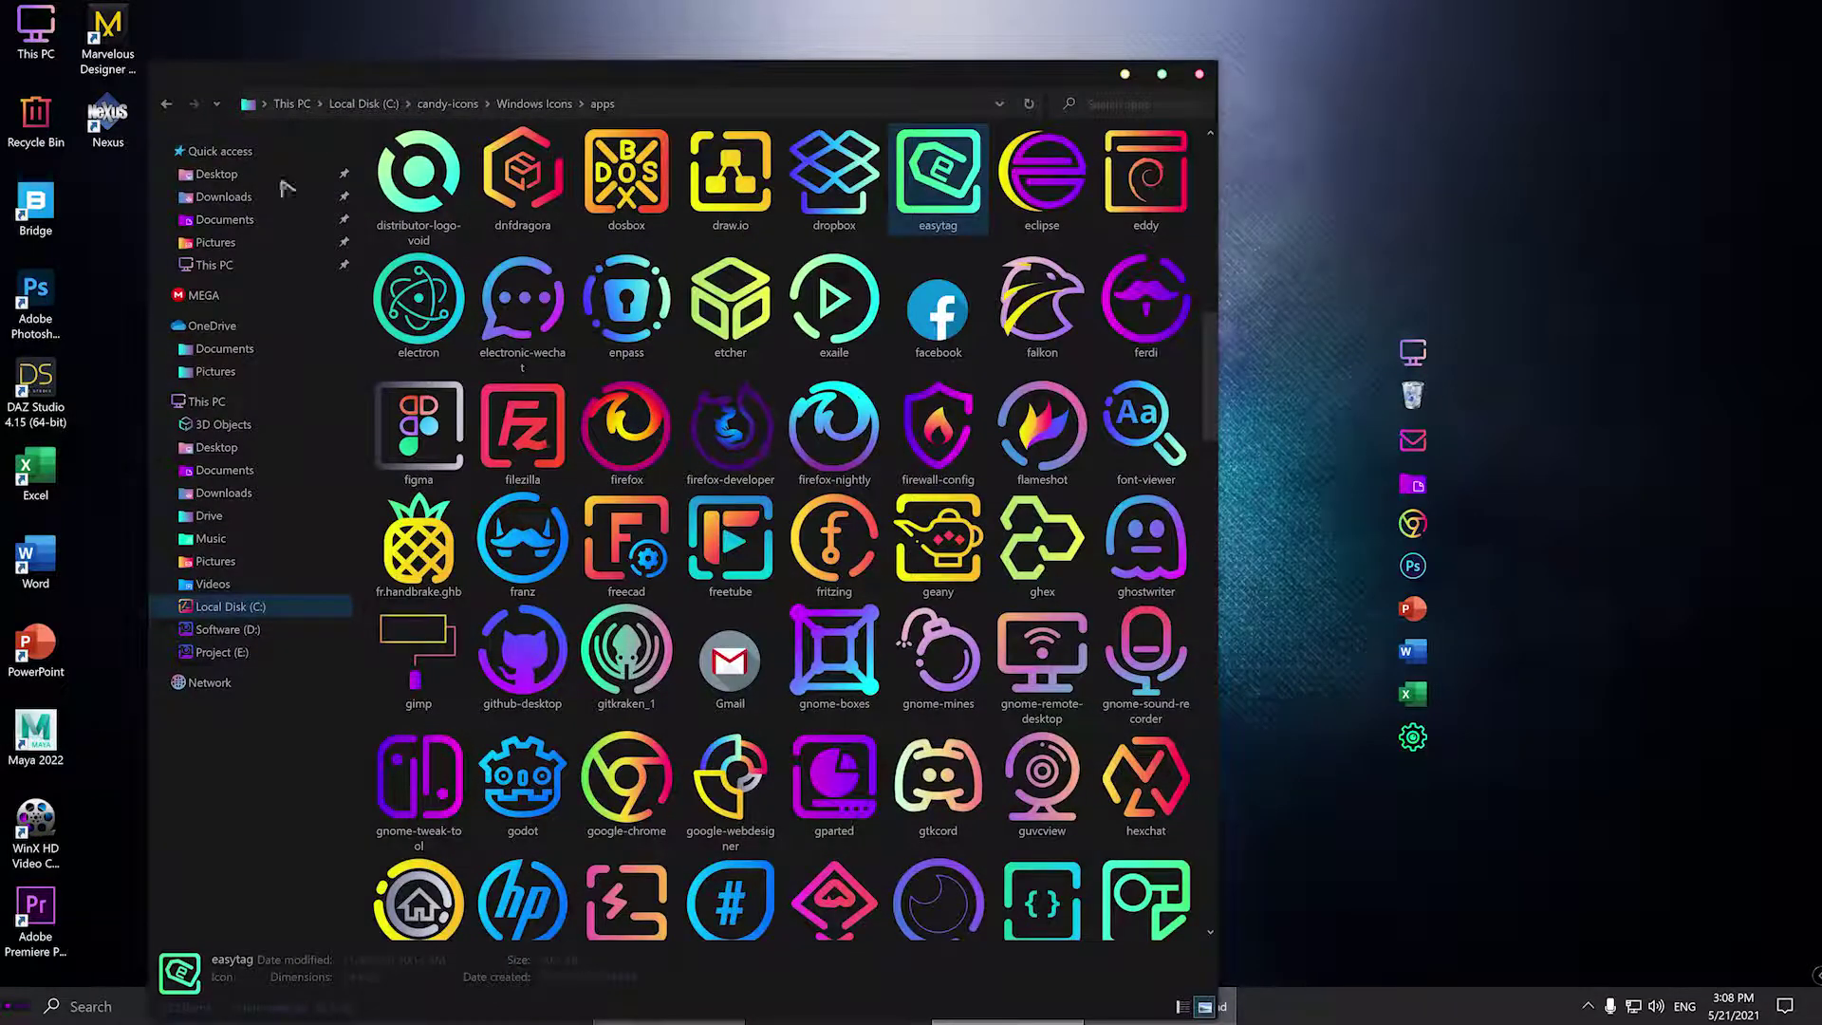
key("alt+Left")
left_click_drag(425, 406, 1414, 488)
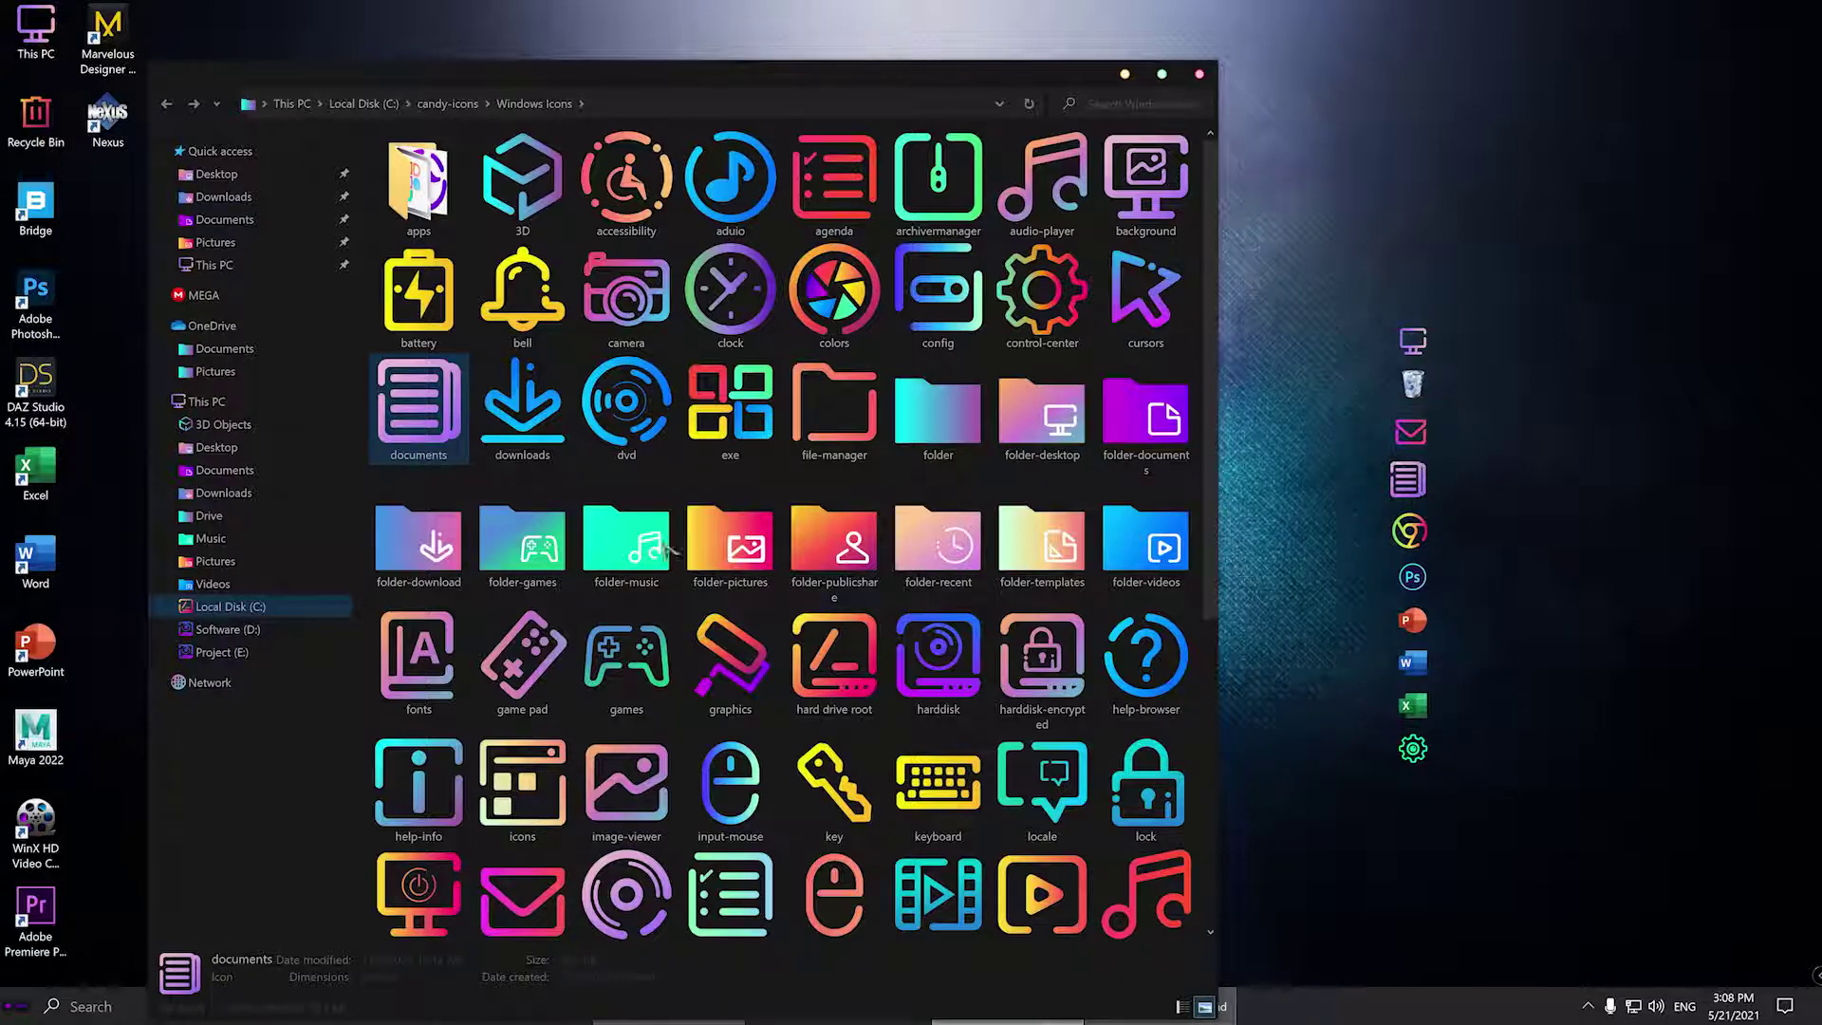
- Start a new dock item near the Mail entry, with item type Folder and the label Download
right_click(1429, 425)
mouse_move(1494, 434)
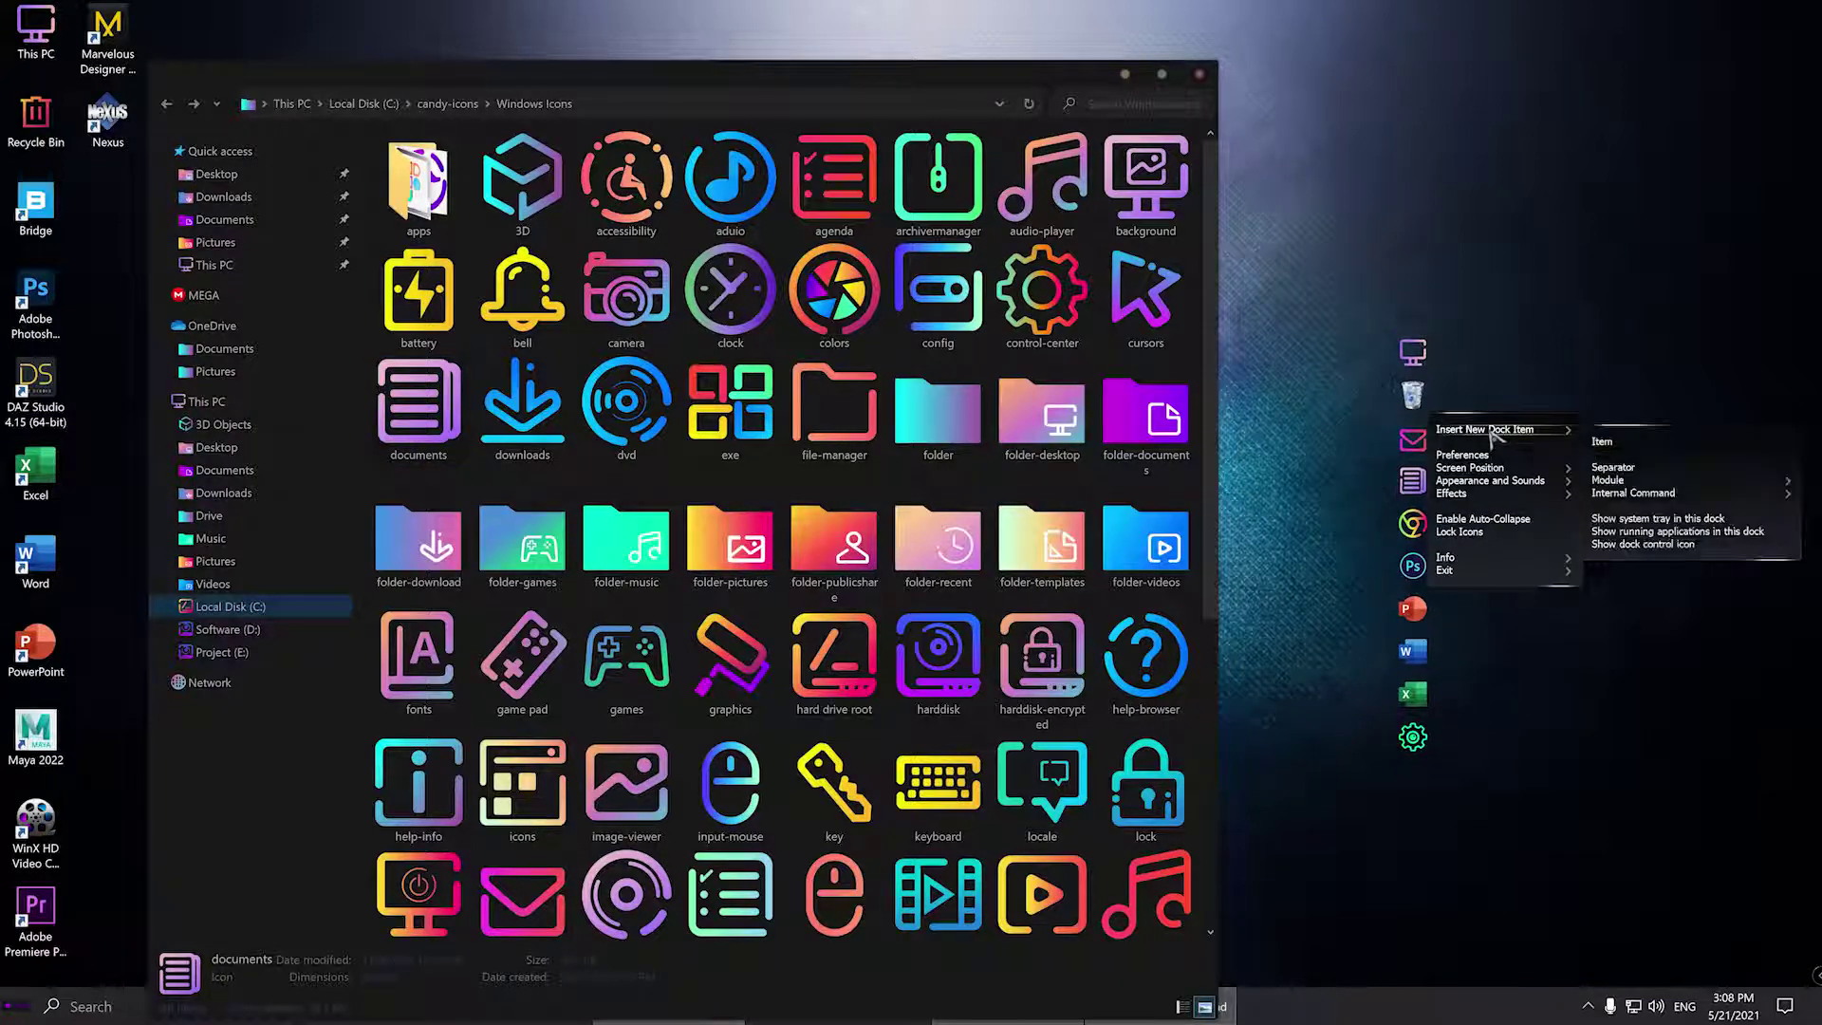
left_click(1601, 443)
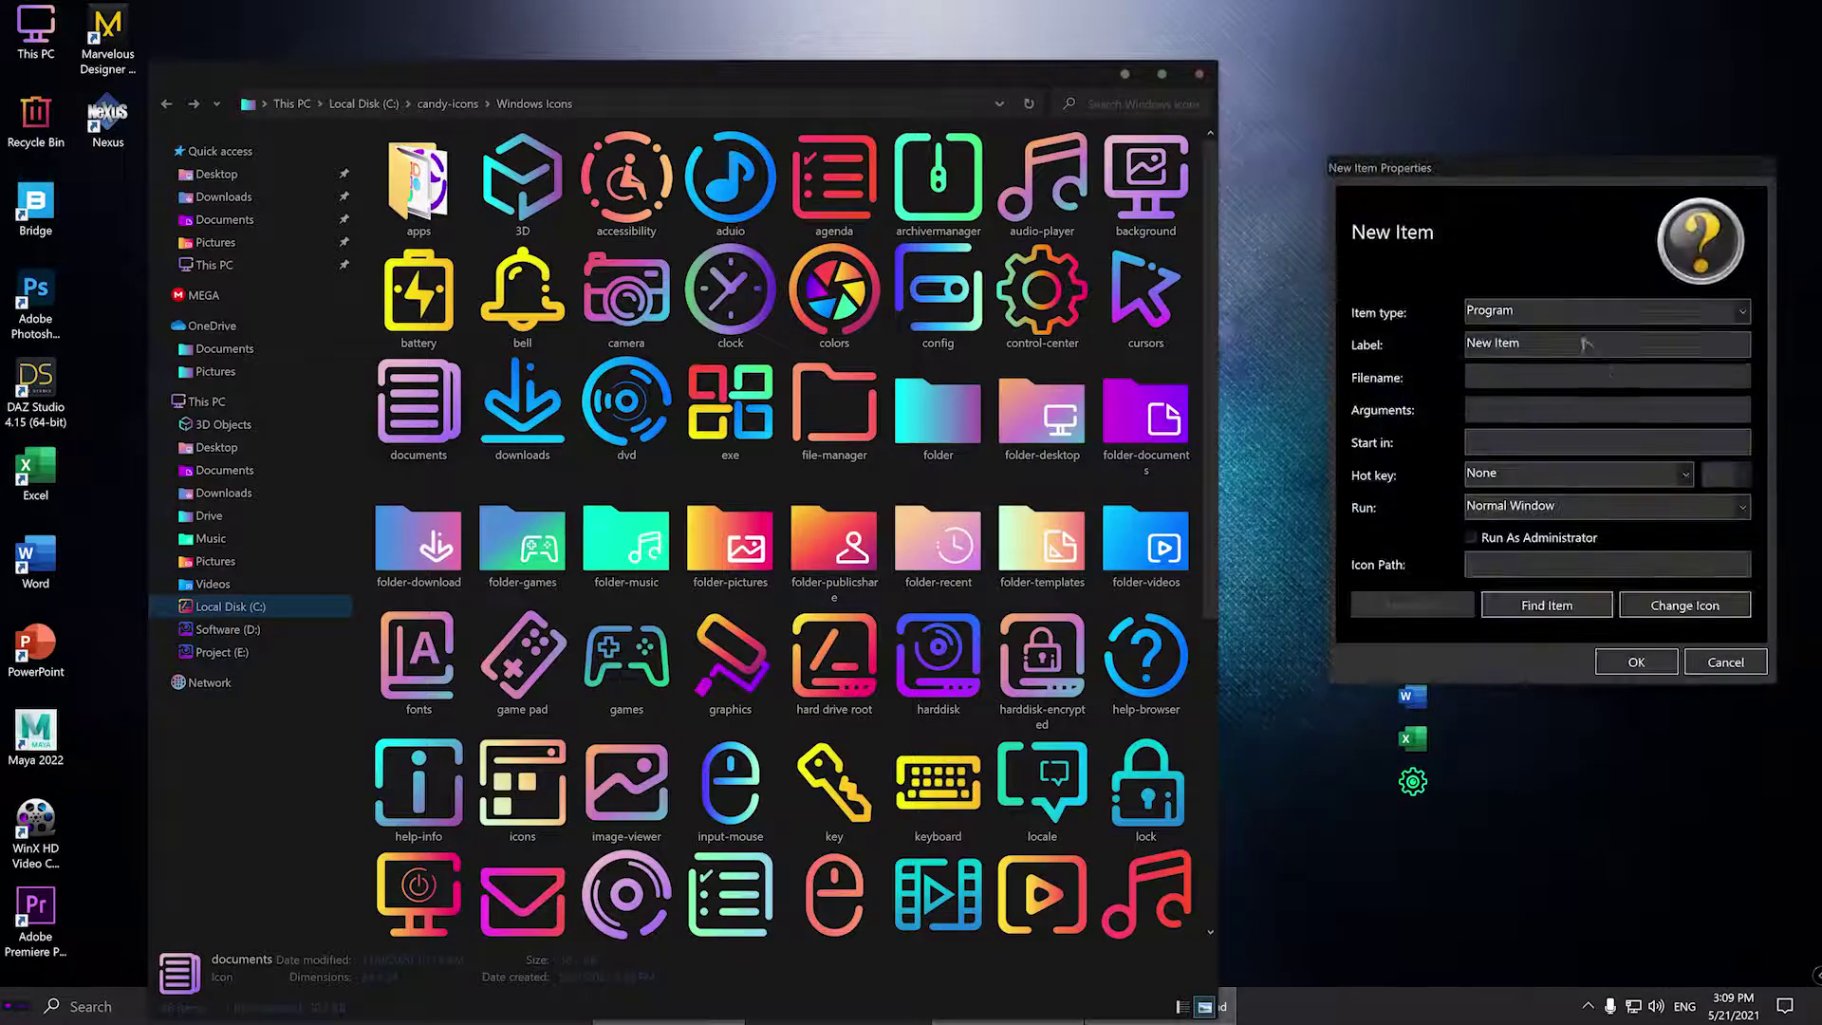
left_click(1544, 320)
left_click(1506, 351)
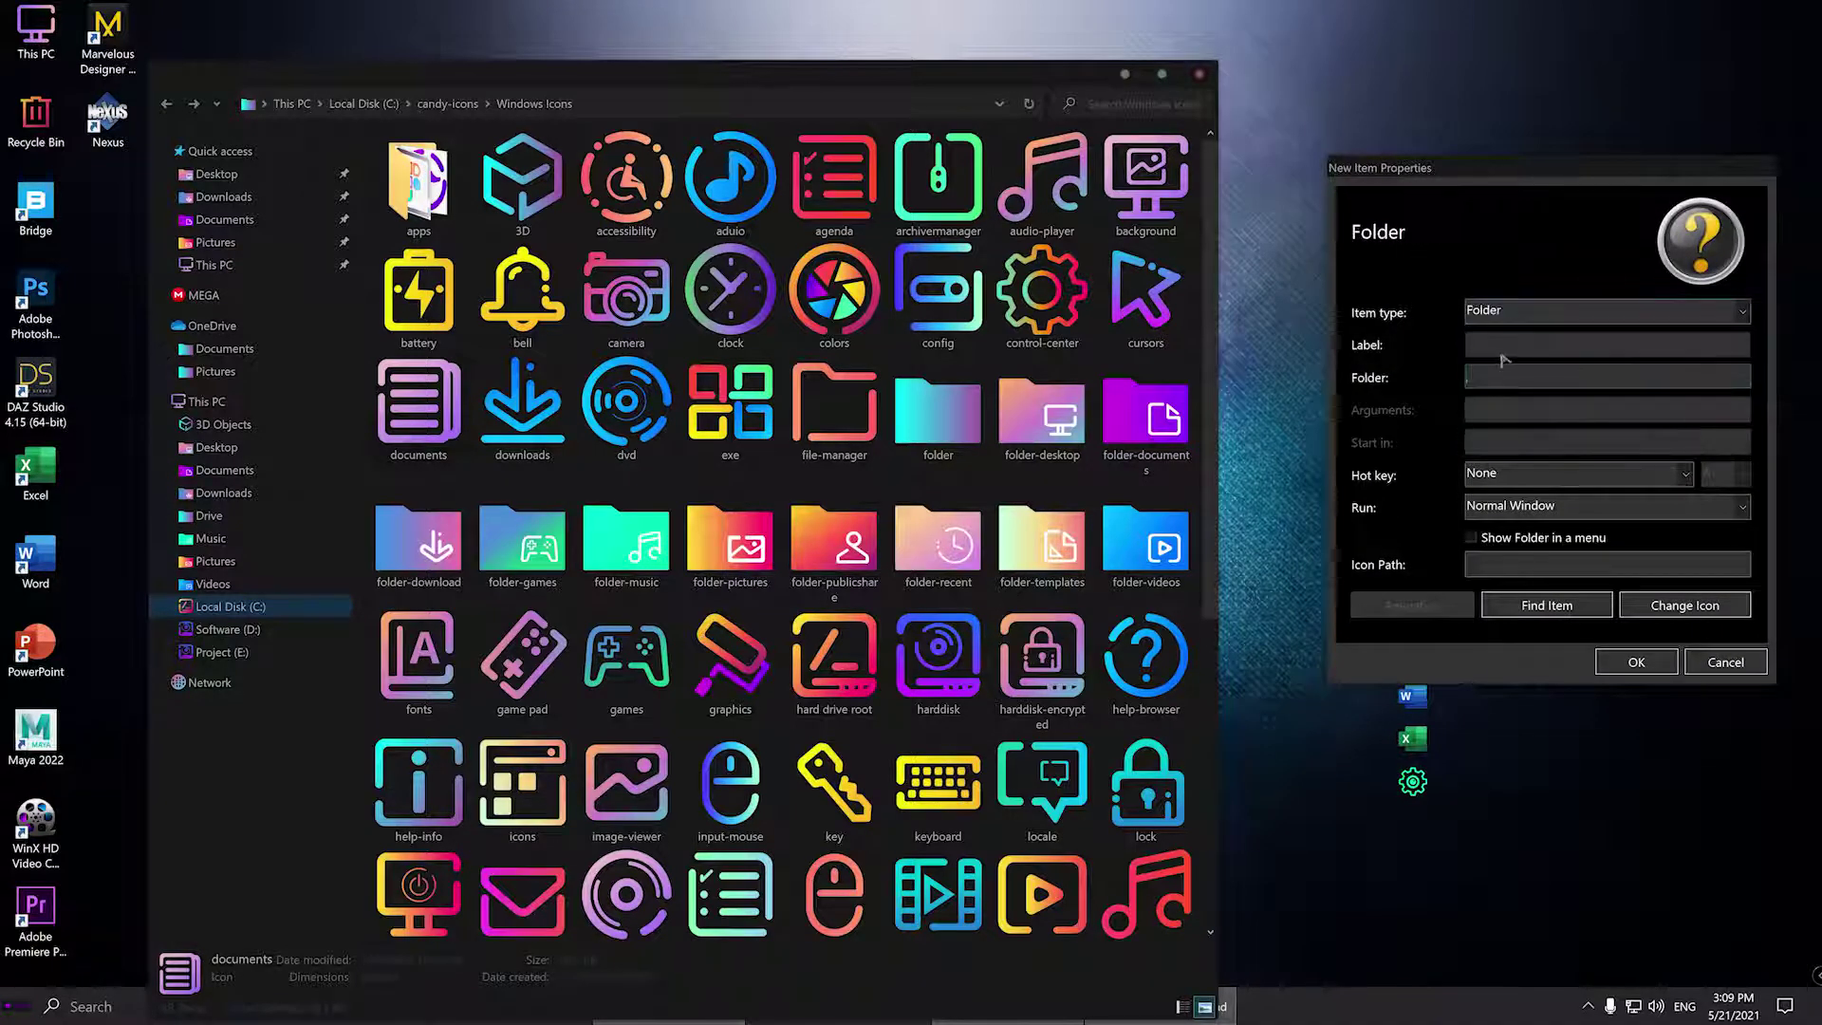
left_click(1501, 352)
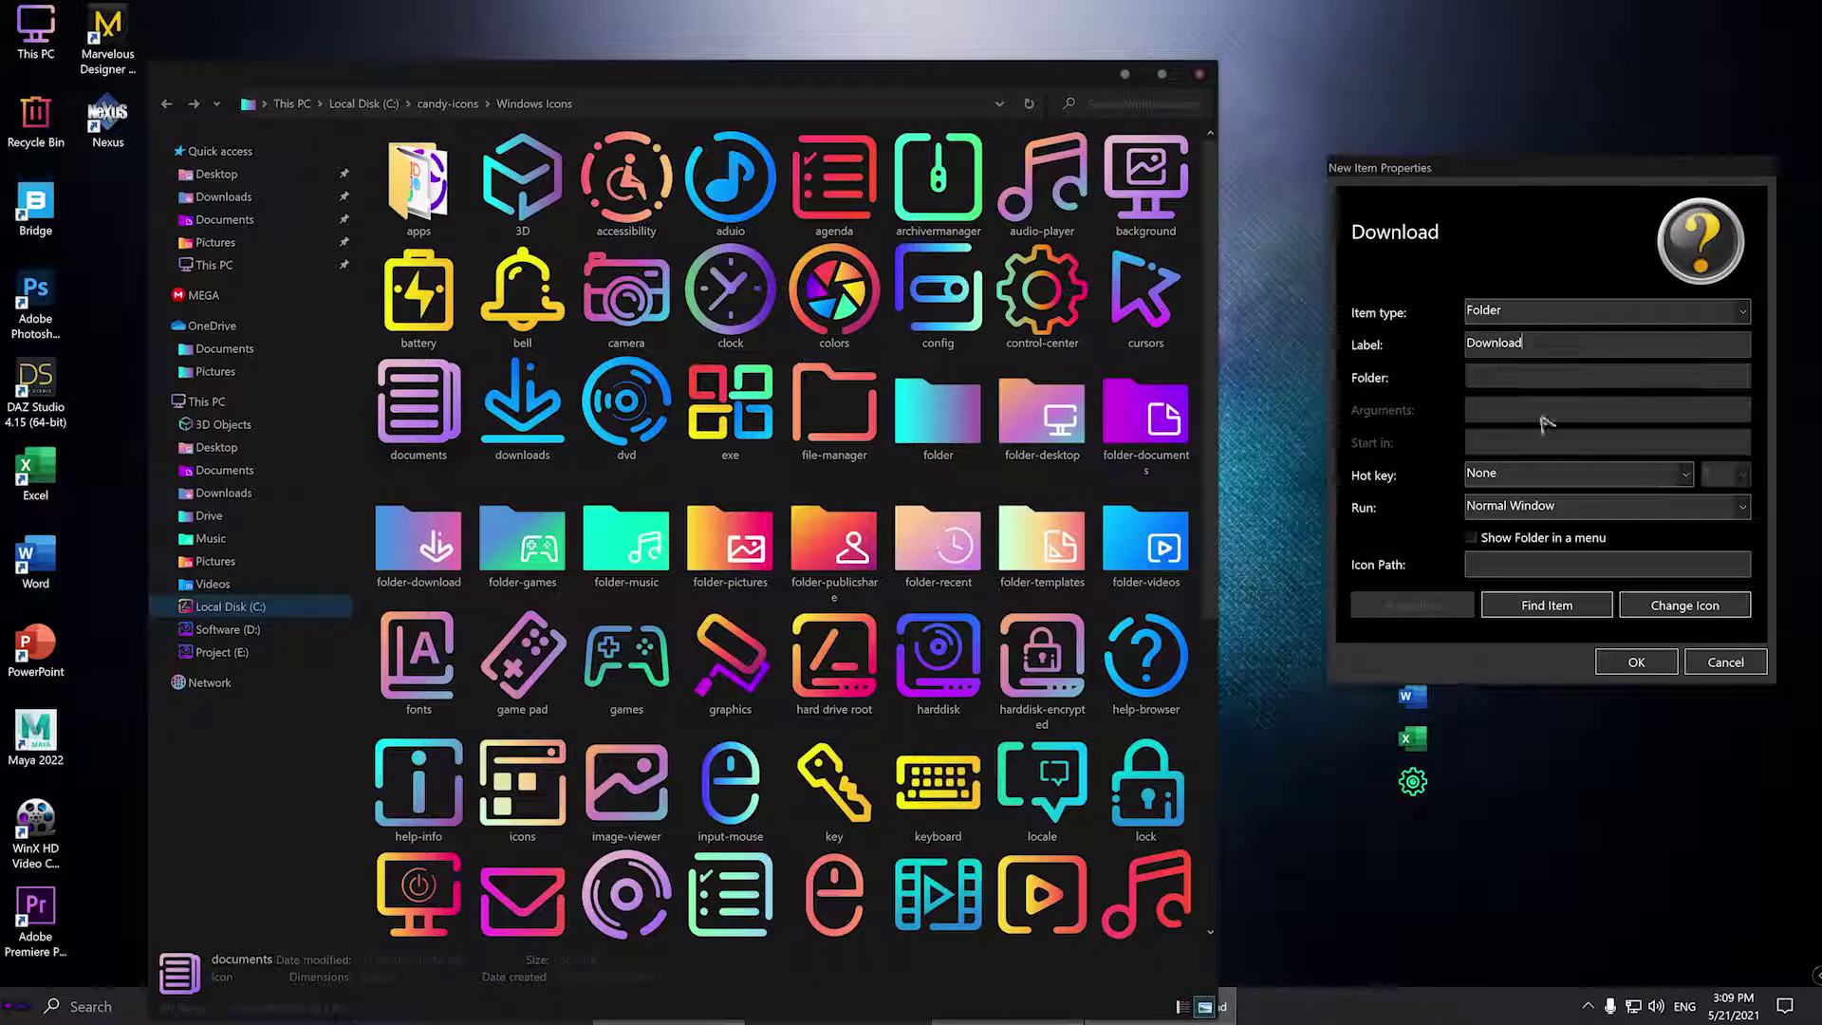
- Link the new dock item to the Downloads folder under This PC and add it to the dock
left_click(1559, 609)
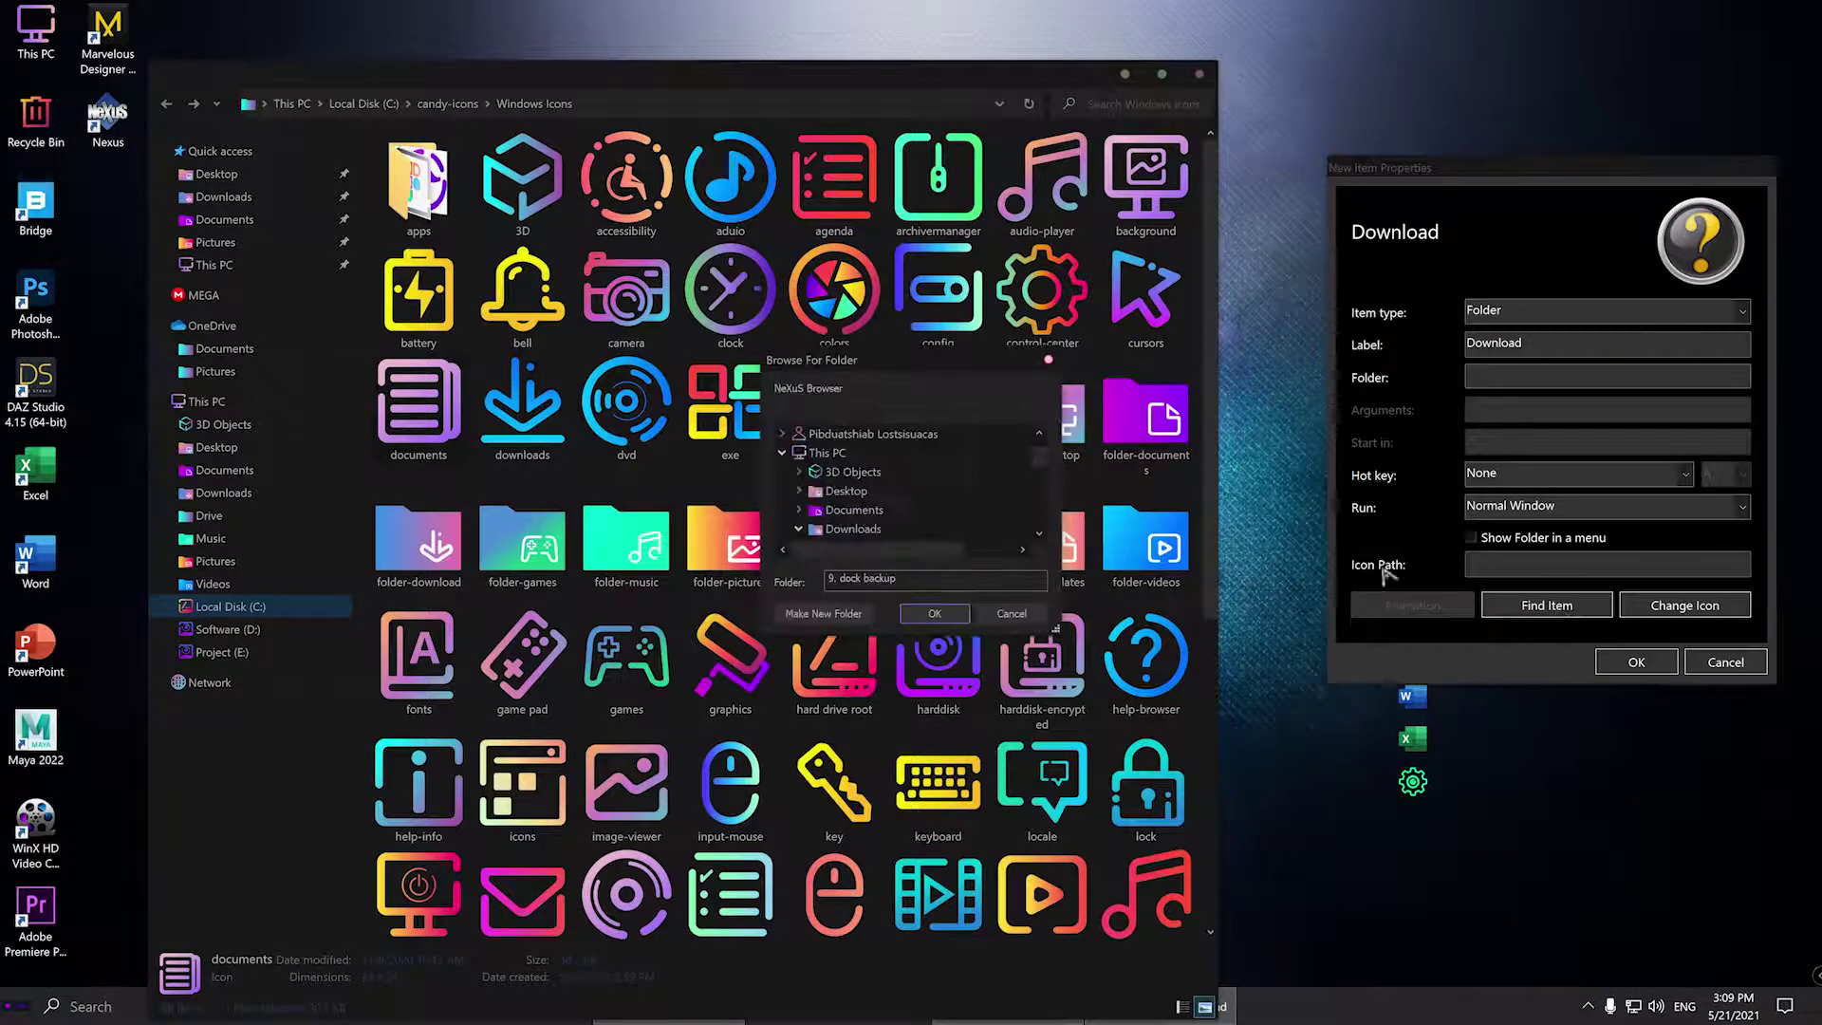
left_click(935, 613)
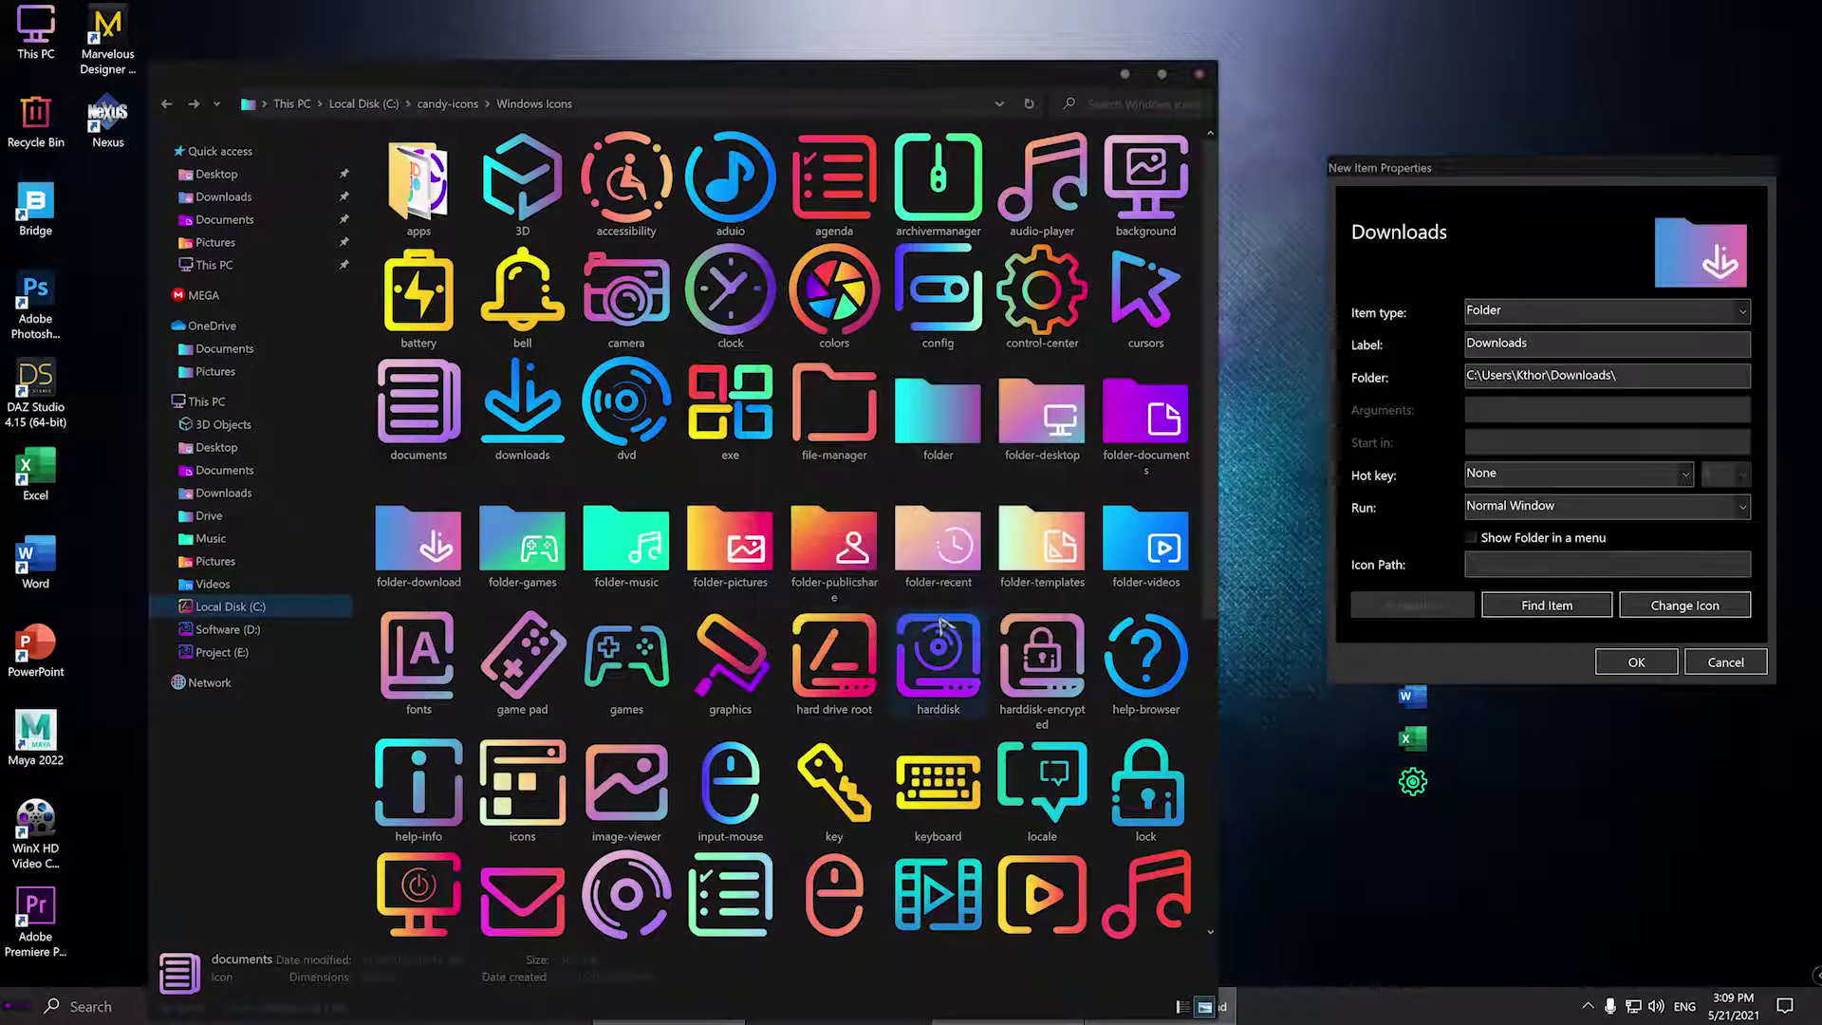
left_click(1624, 664)
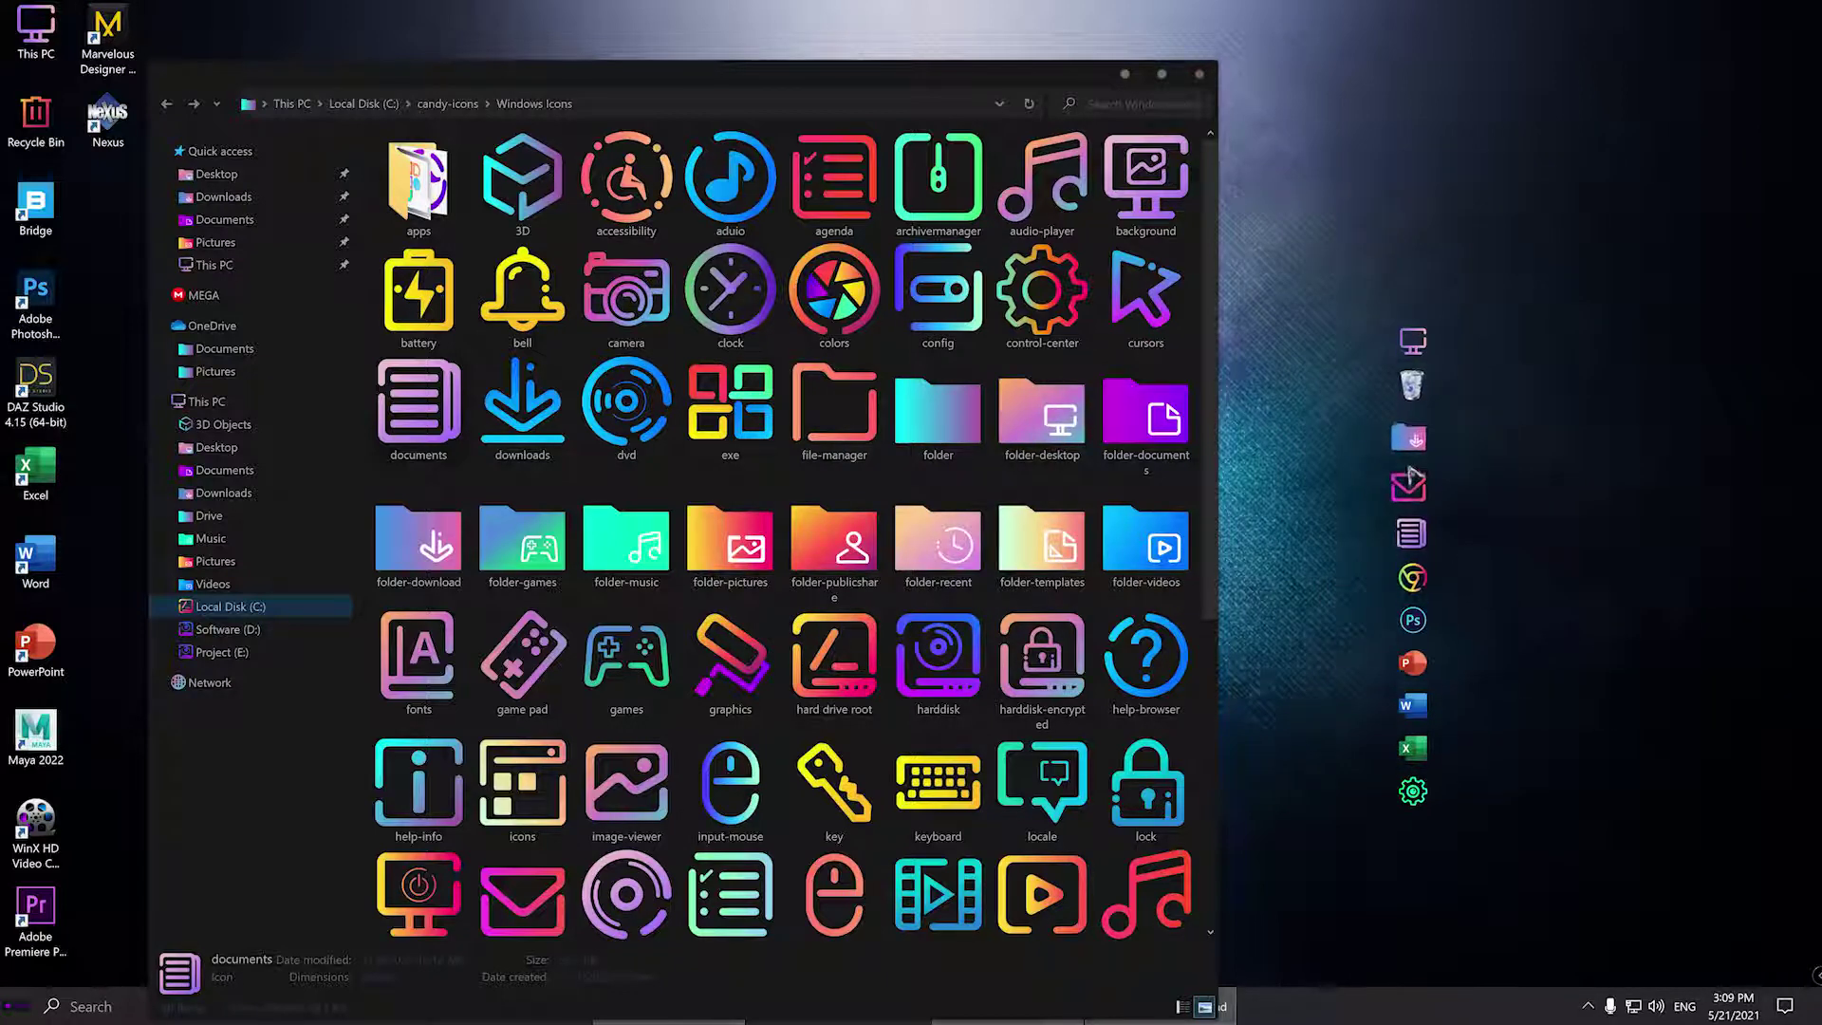
- Replace the Downloads dock entry's icon with the downloads icon from the Windows Icons folder, and minimize the folder window
left_click_drag(498, 409, 1413, 451)
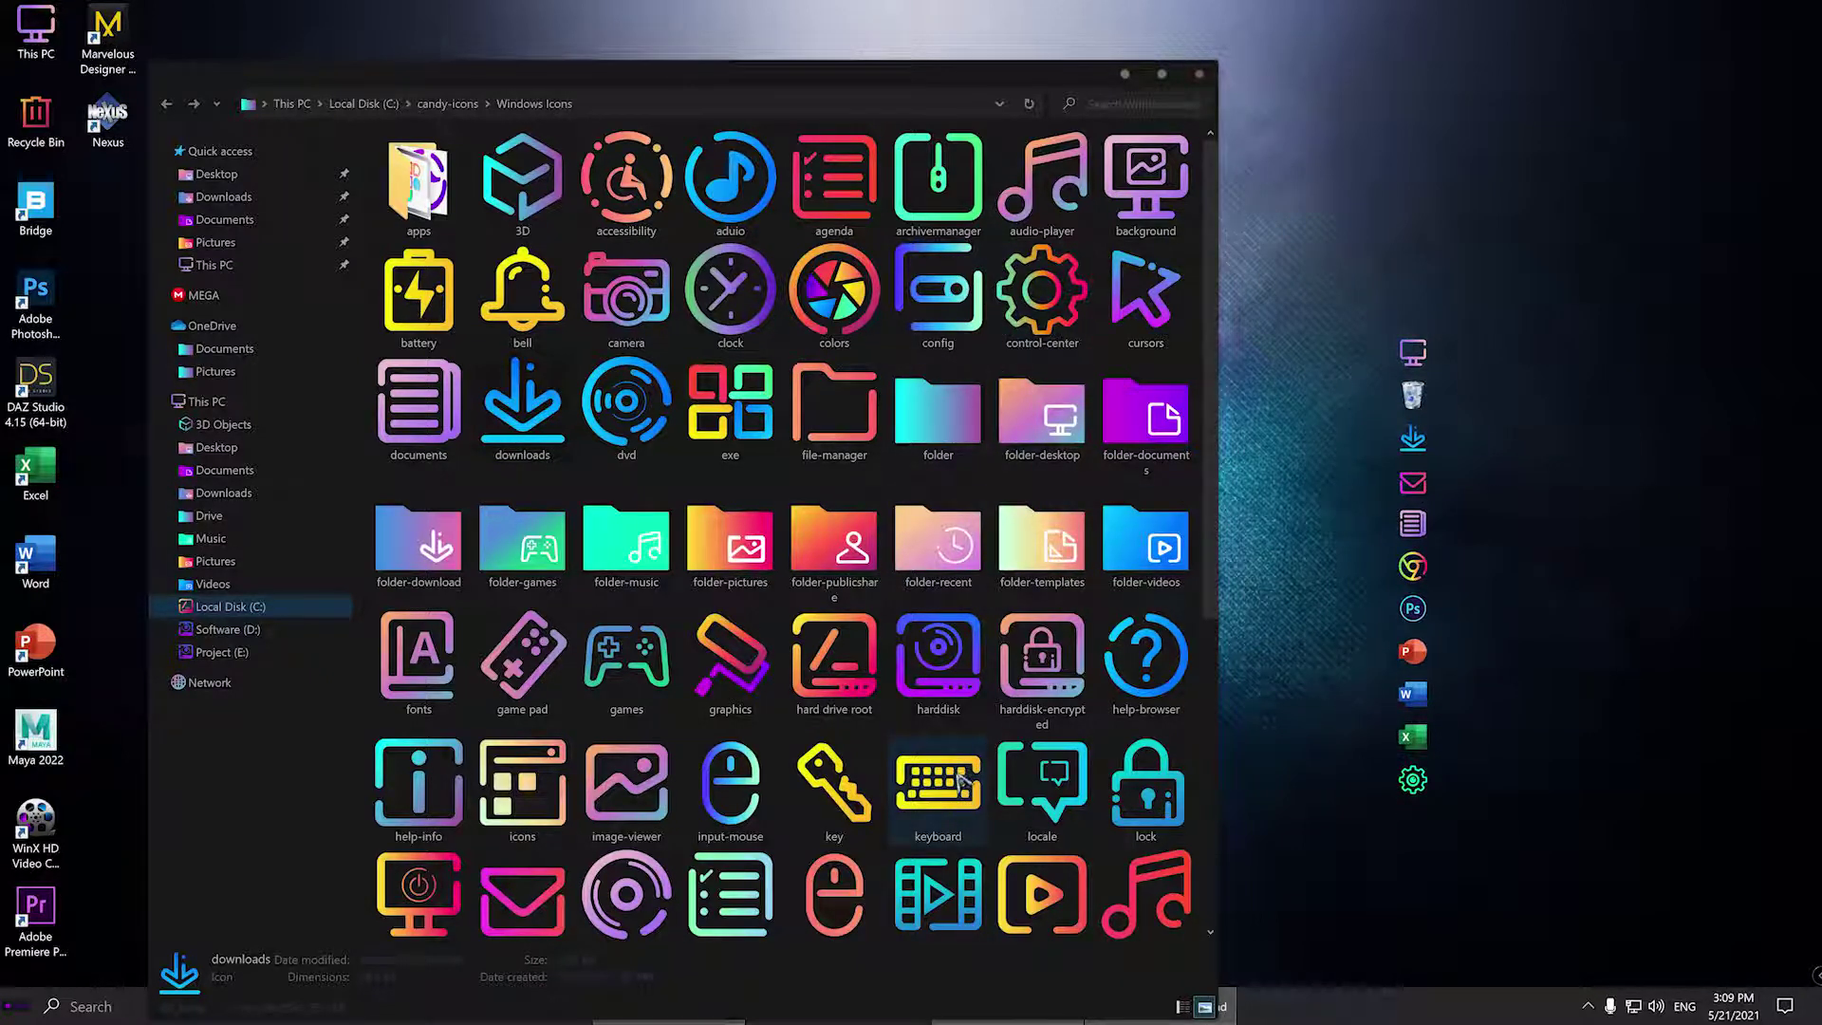
left_click_drag(1482, 281, 1364, 381)
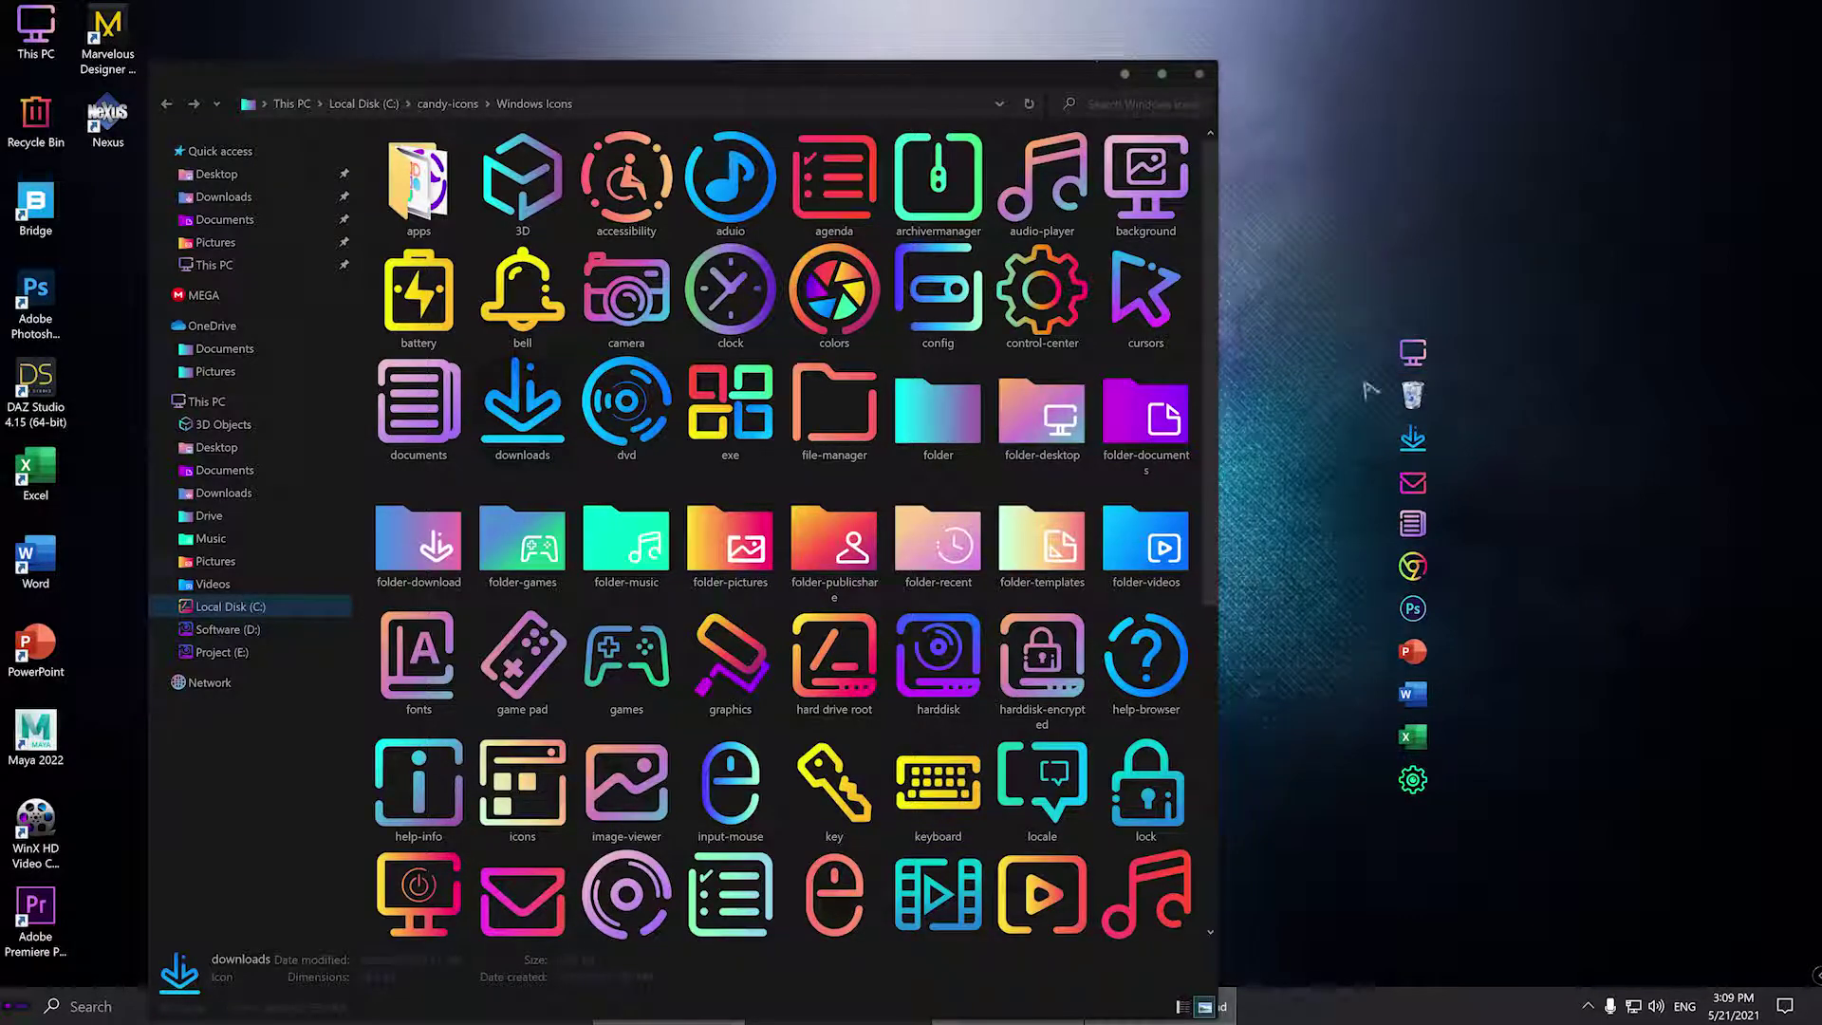
left_click(1126, 75)
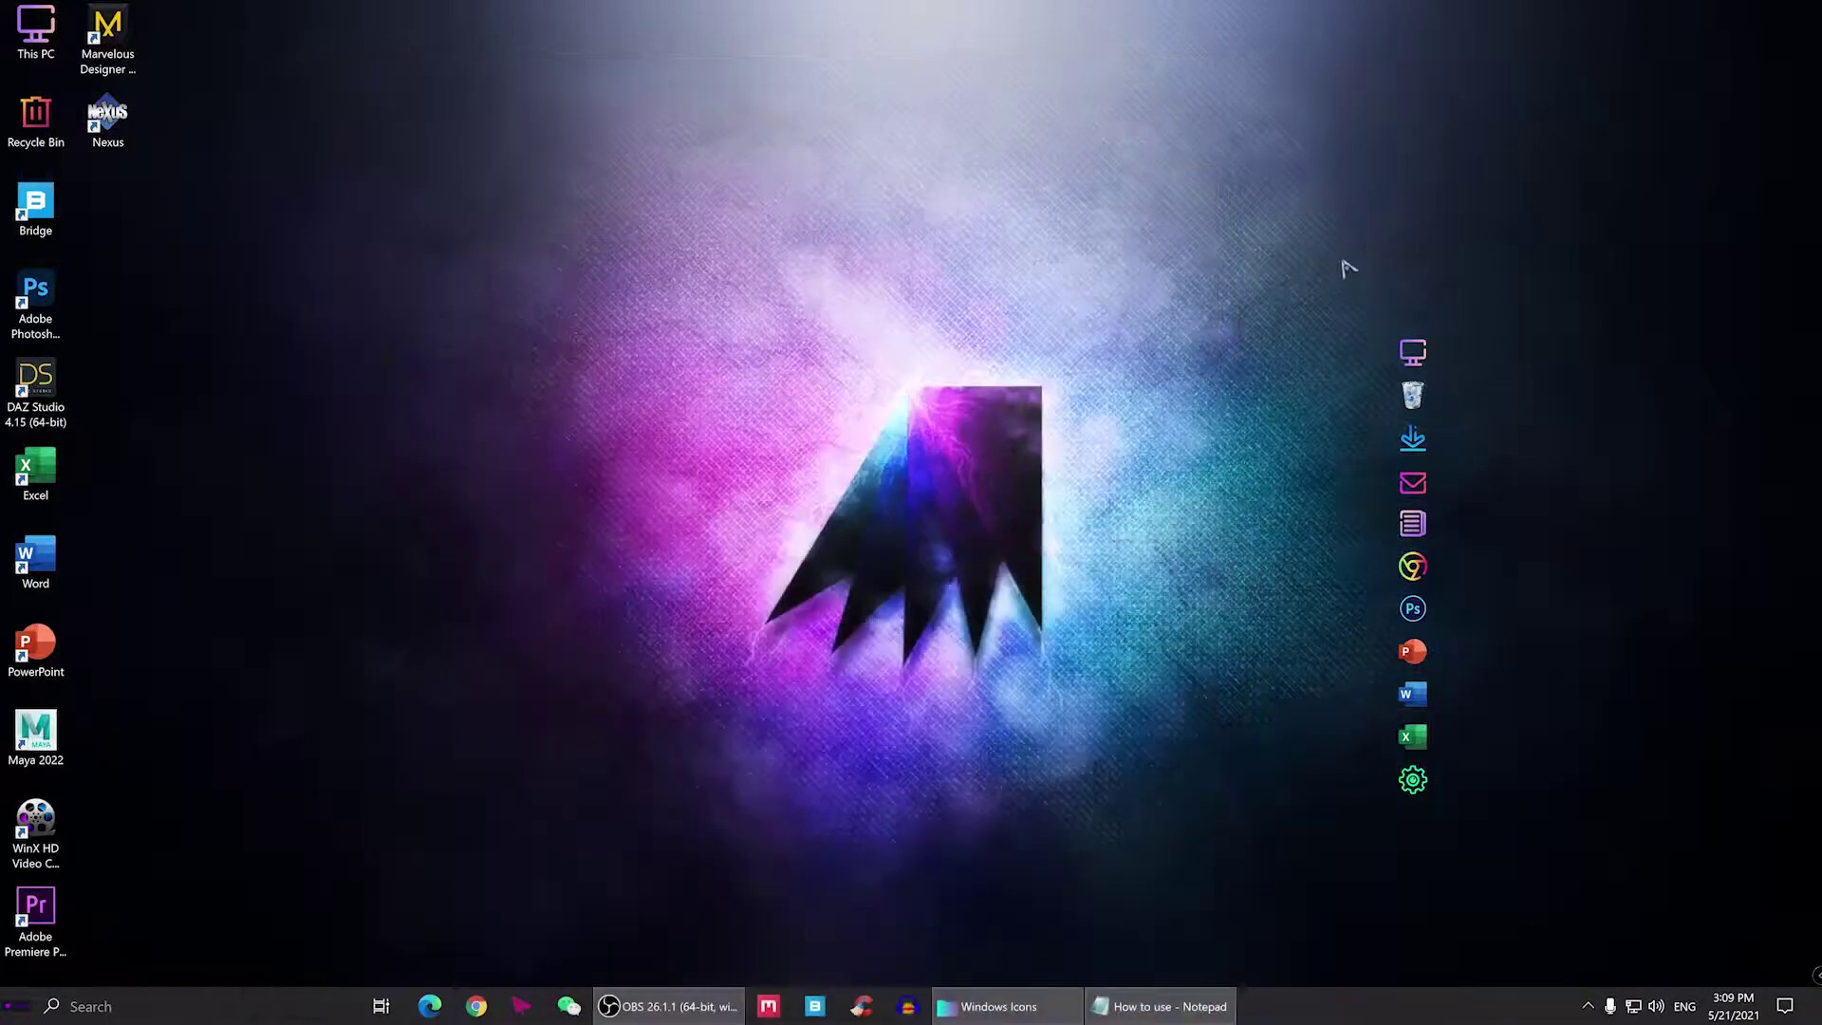
- Test the dock's This PC entry by opening and closing its window, and empty the Recycle Bin from its dock entry
left_click(1417, 356)
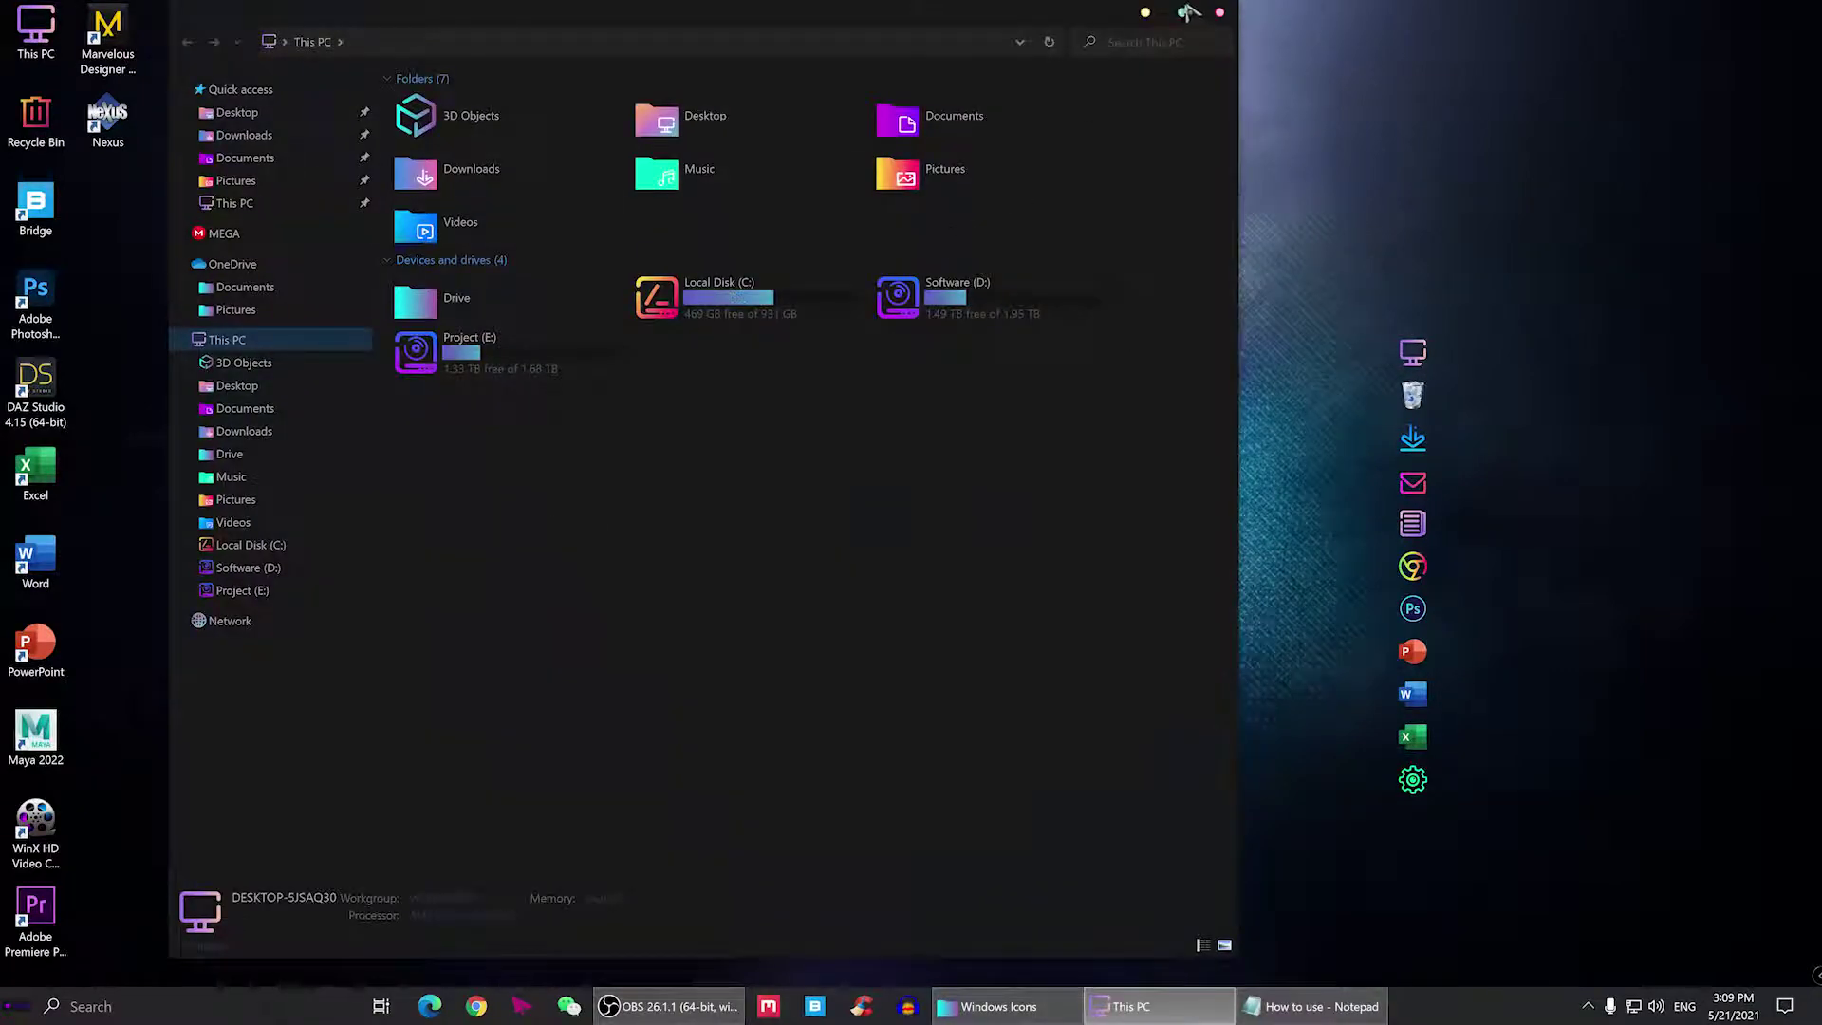
left_click(1221, 16)
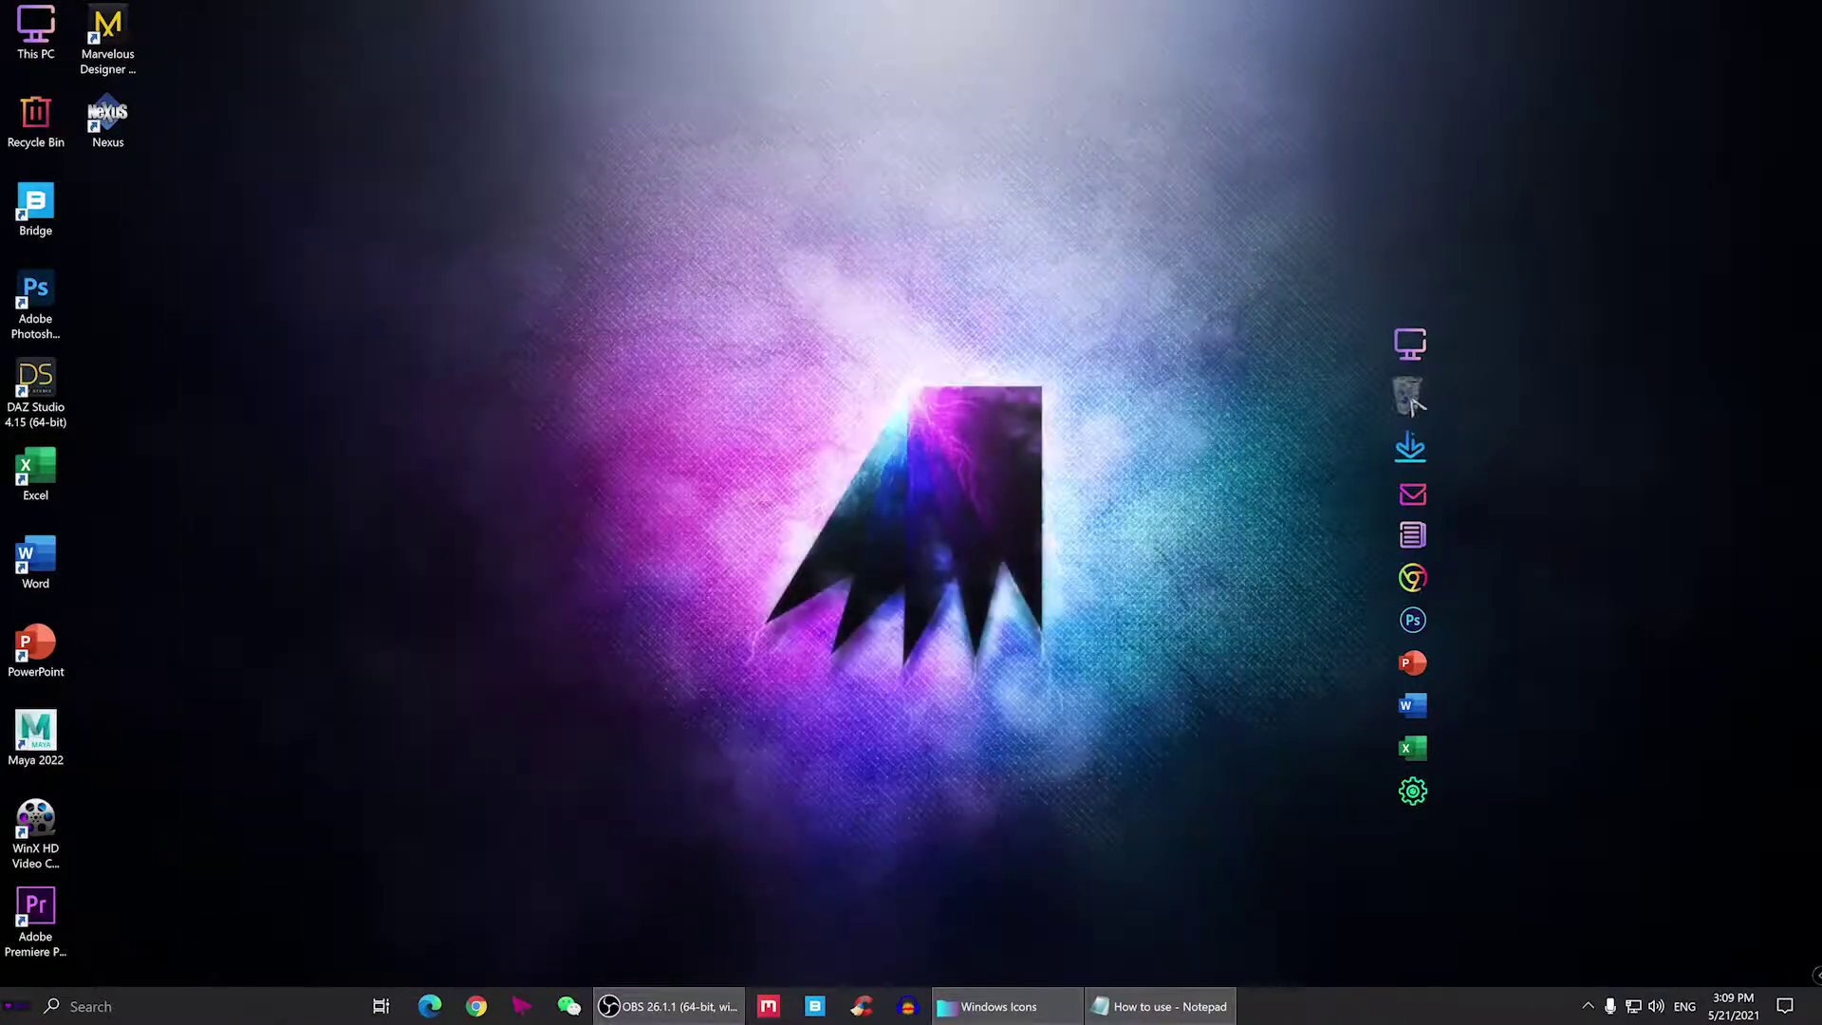
right_click(1410, 399)
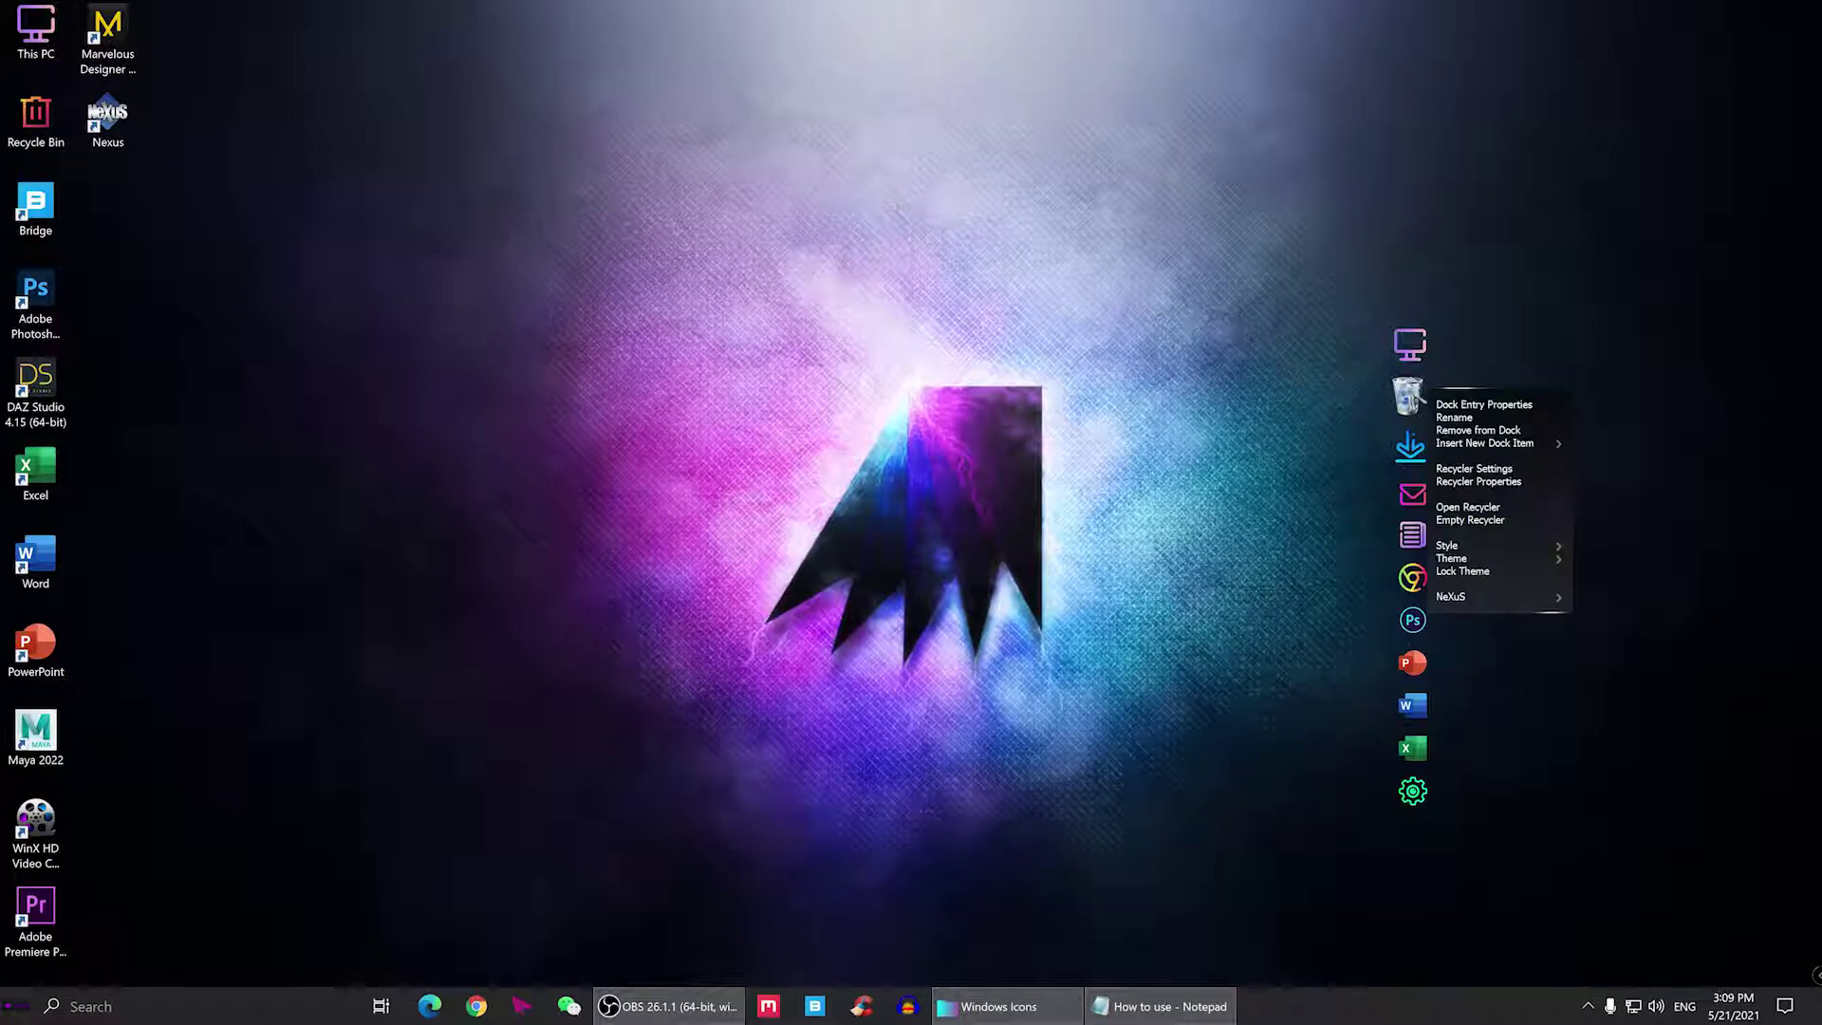
left_click(1468, 519)
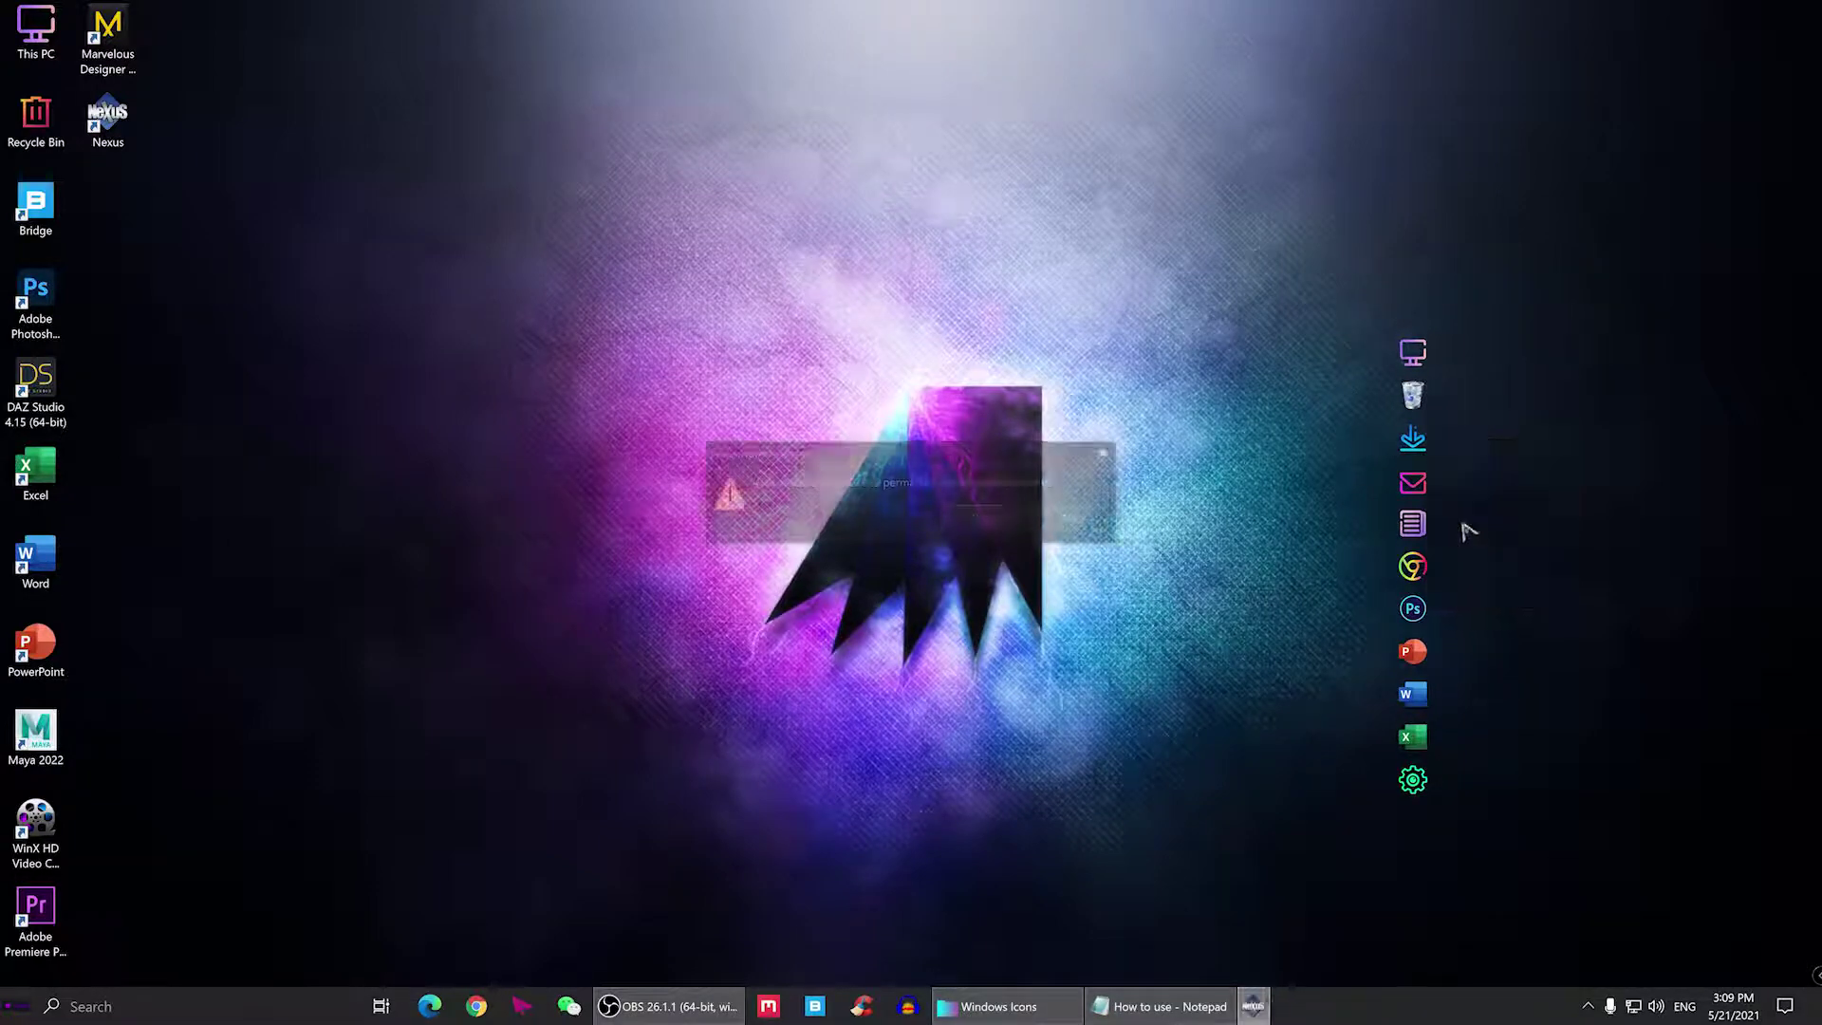
left_click(997, 519)
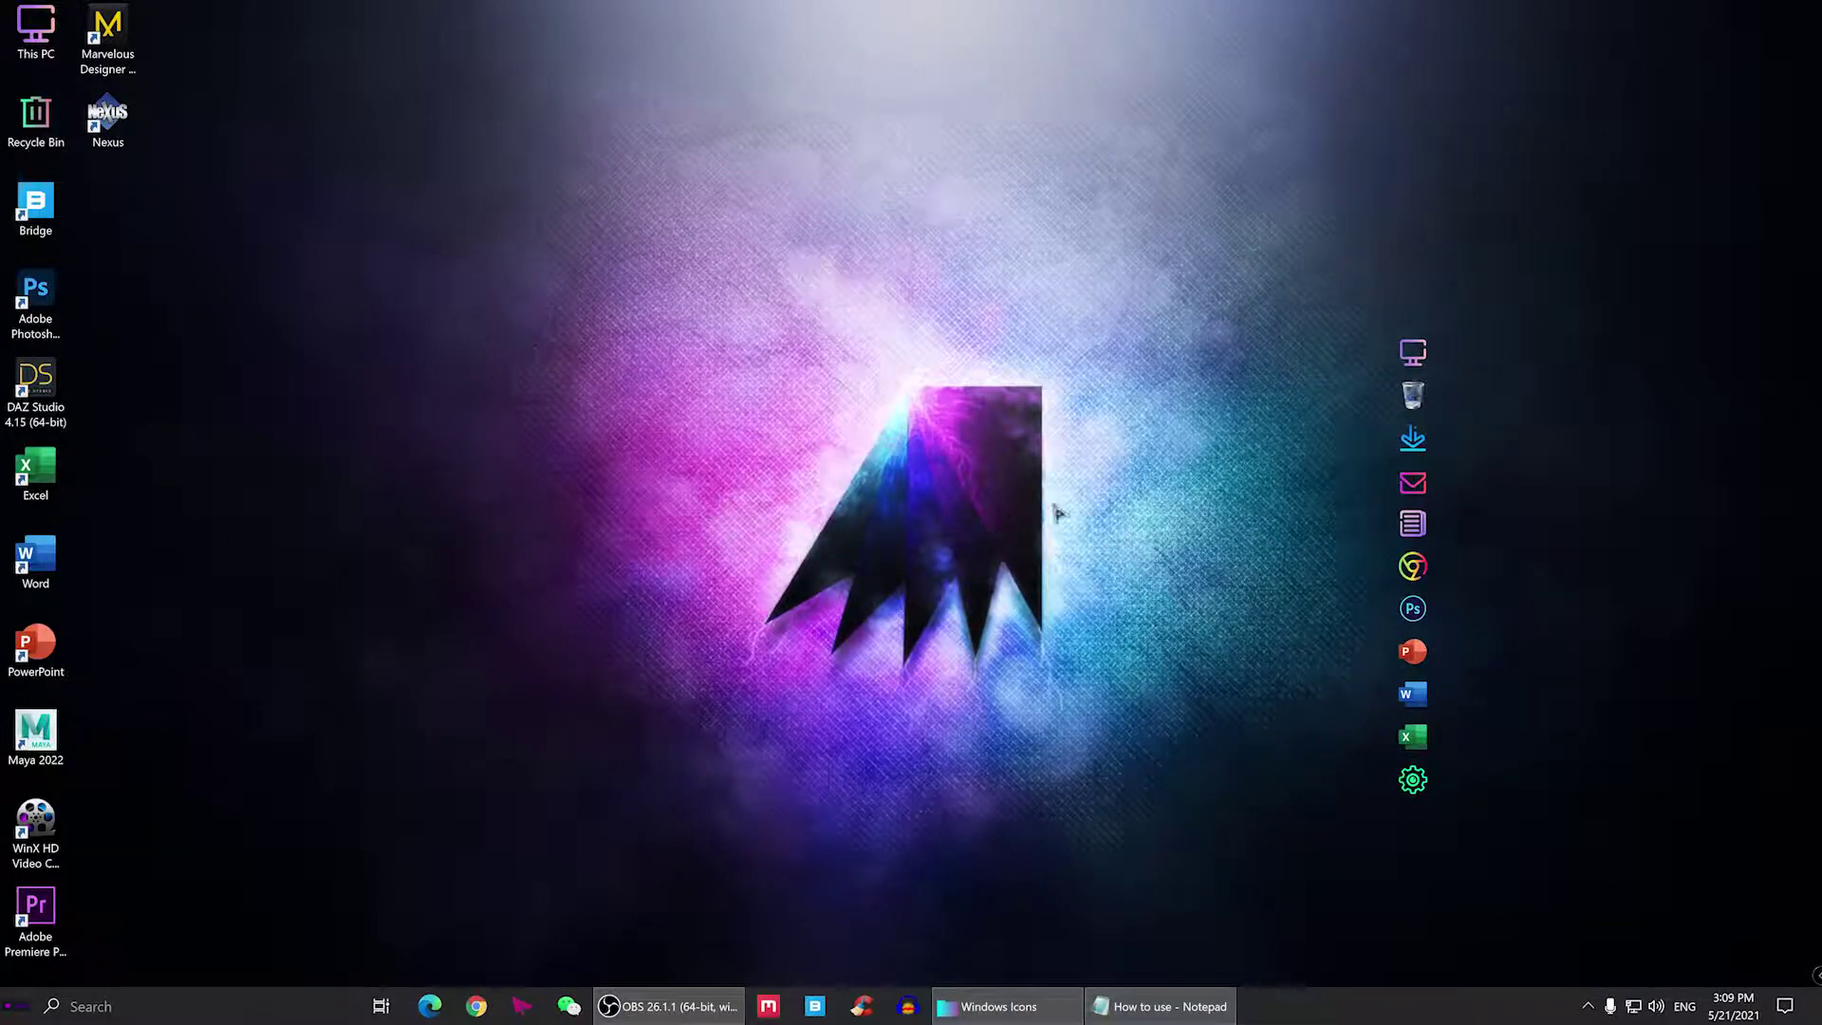
right_click(885, 133)
left_click(925, 183)
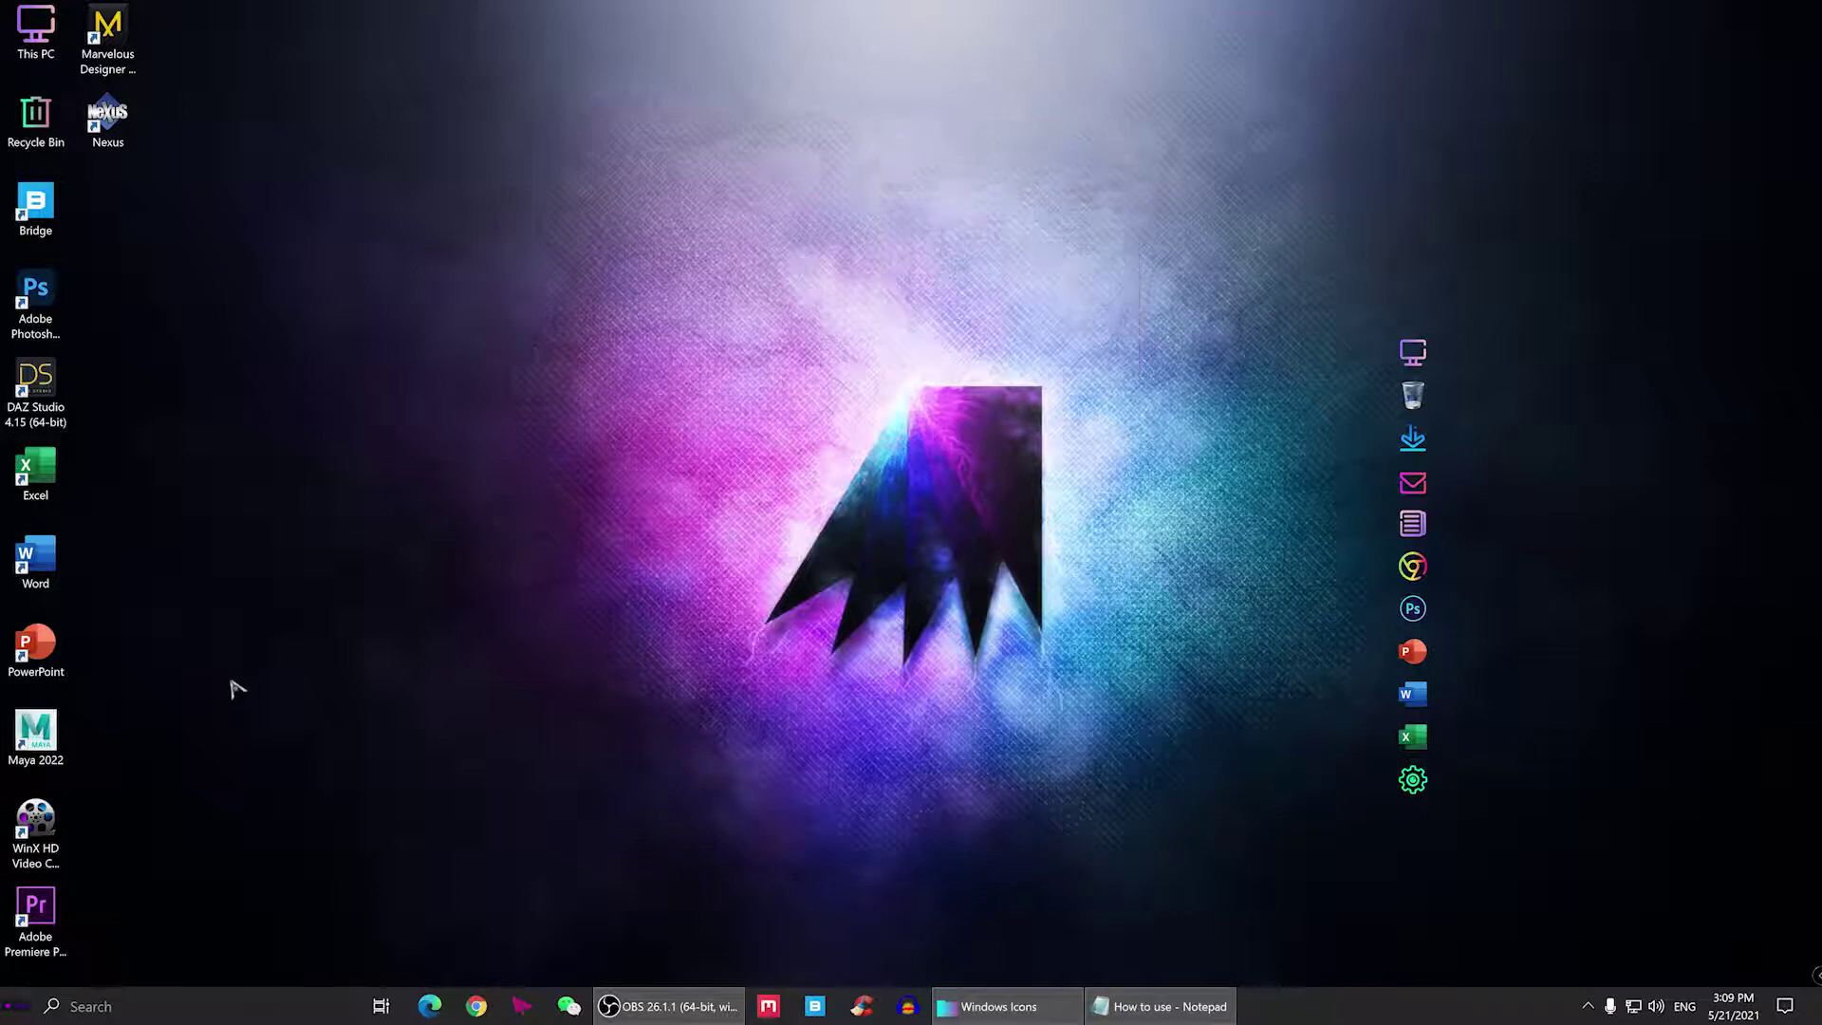
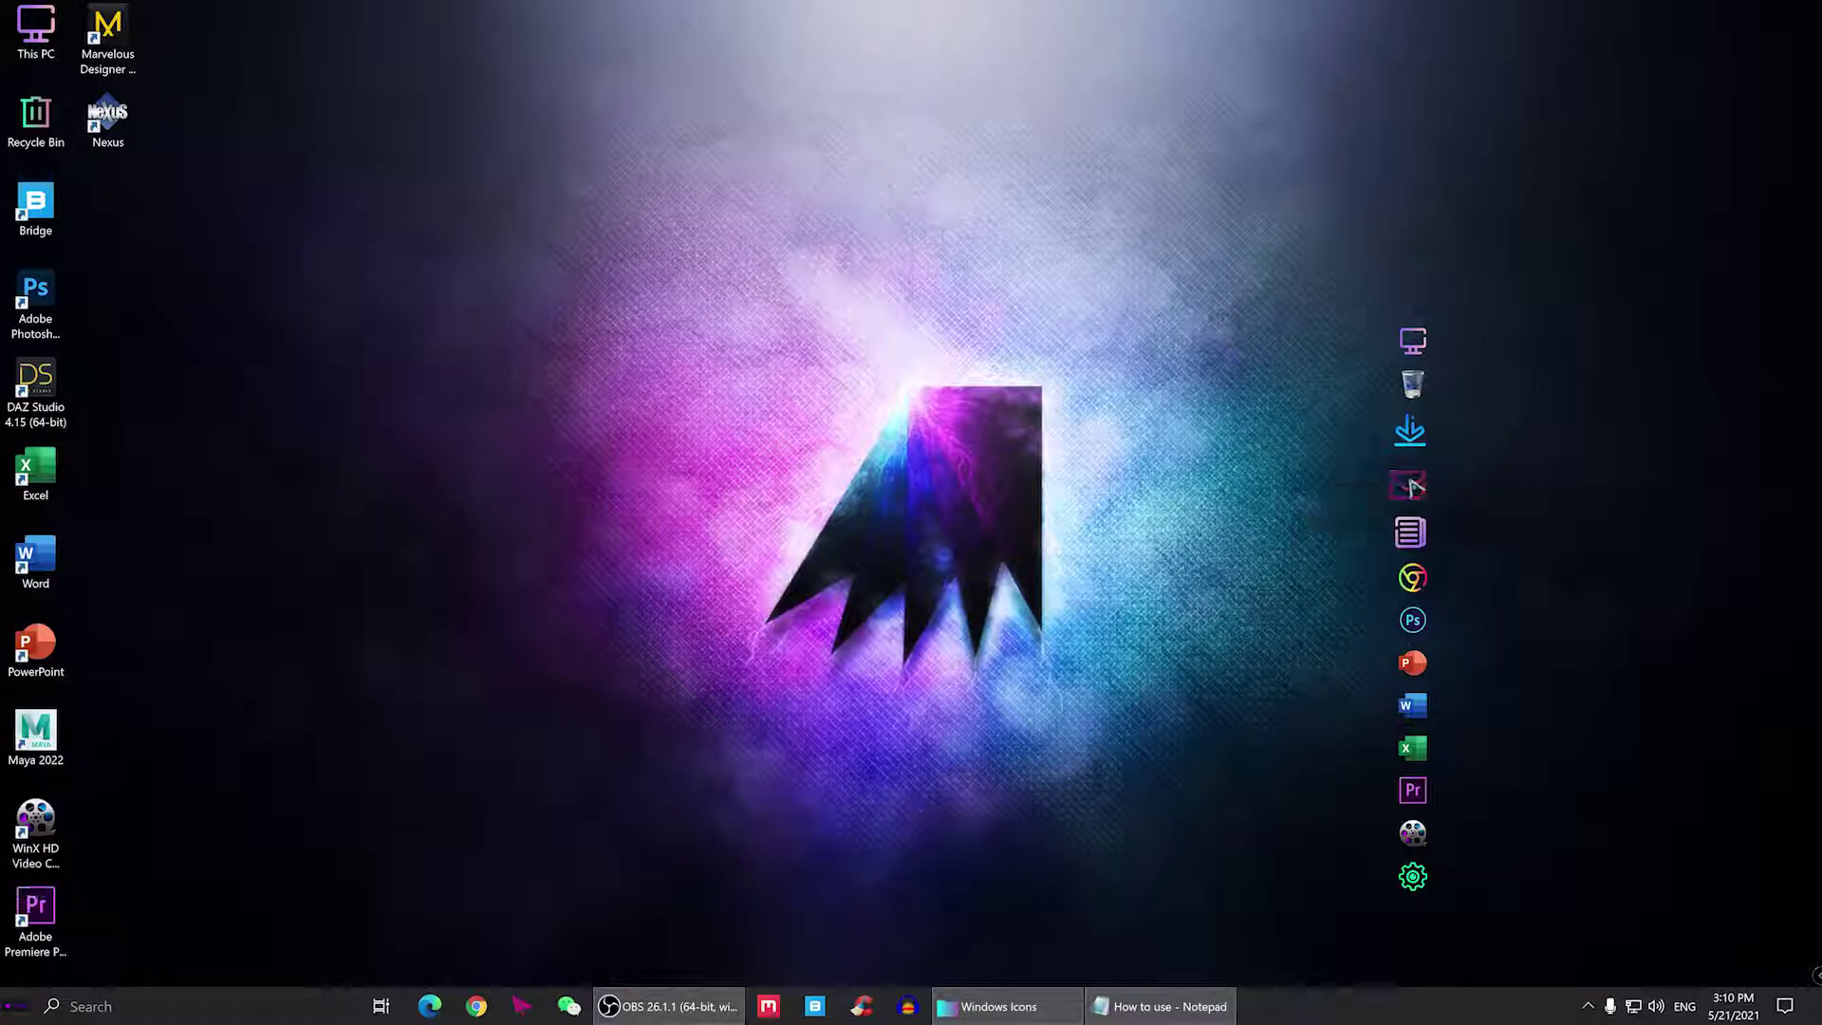
- Move the Mail entry in the dock between Chrome and Photoshop
left_click_drag(1412, 498, 1413, 607)
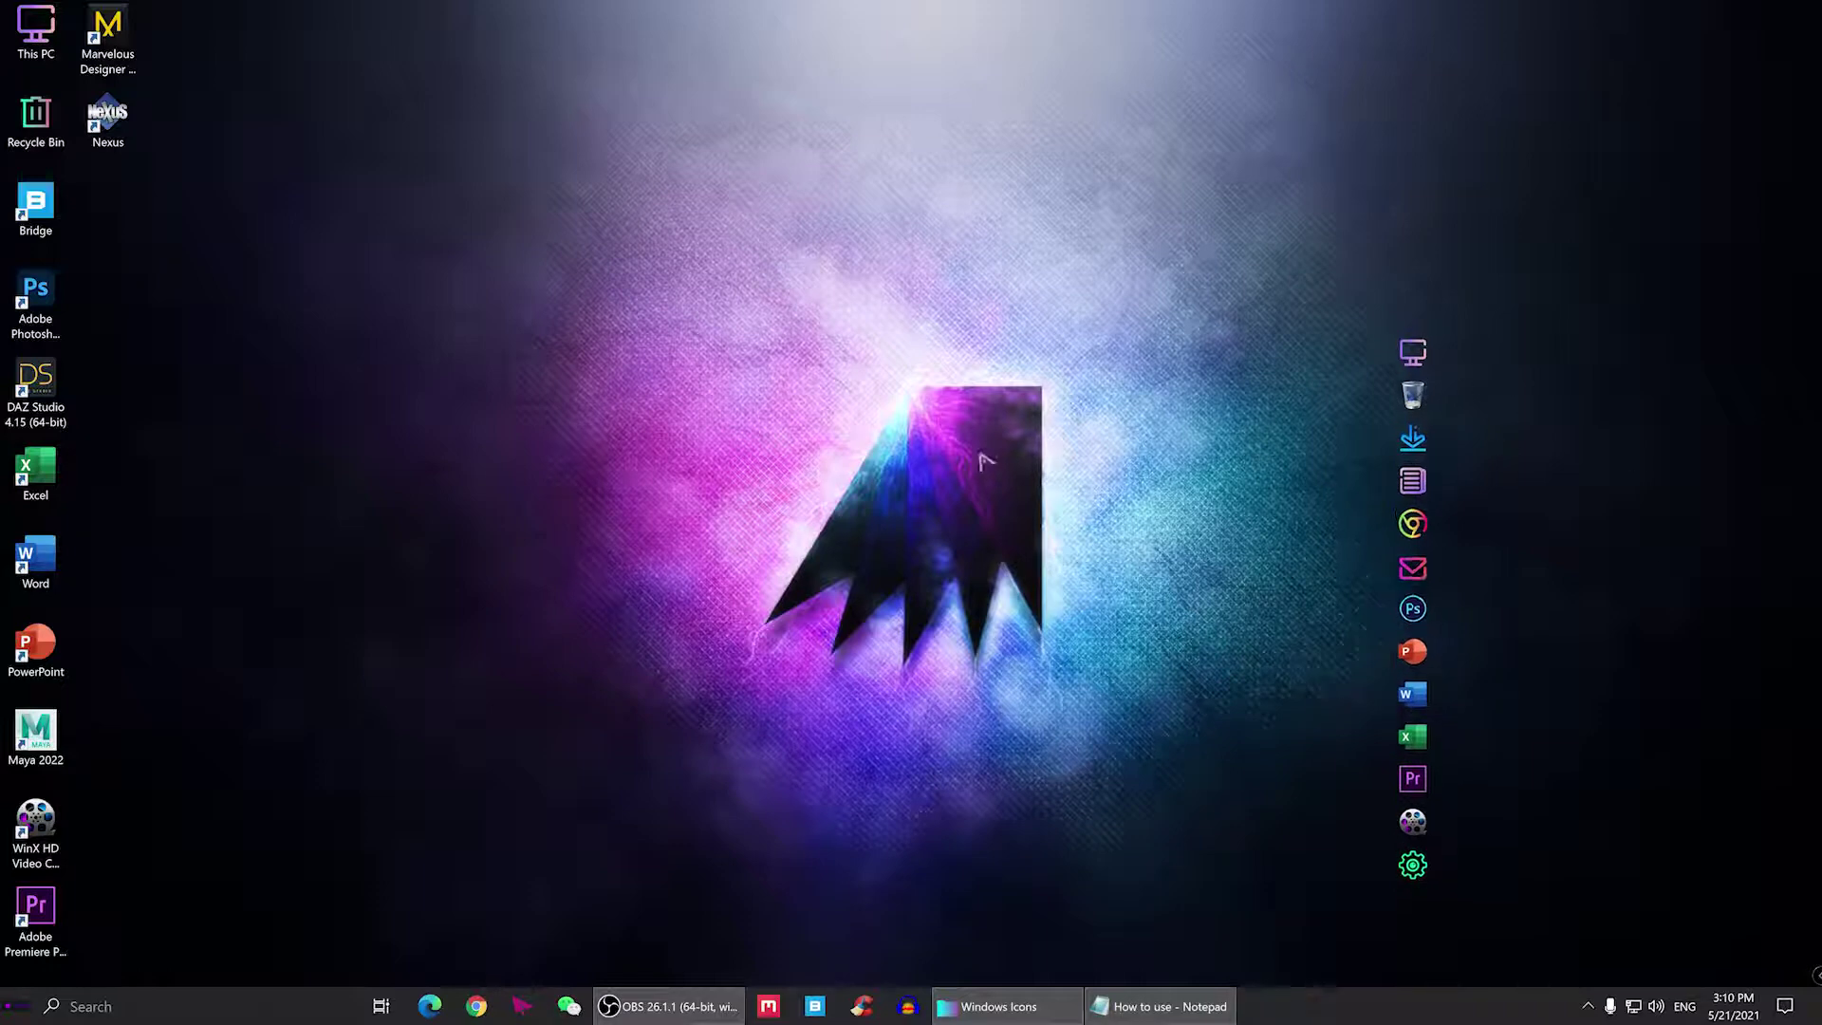
right_click(927, 304)
left_click(996, 349)
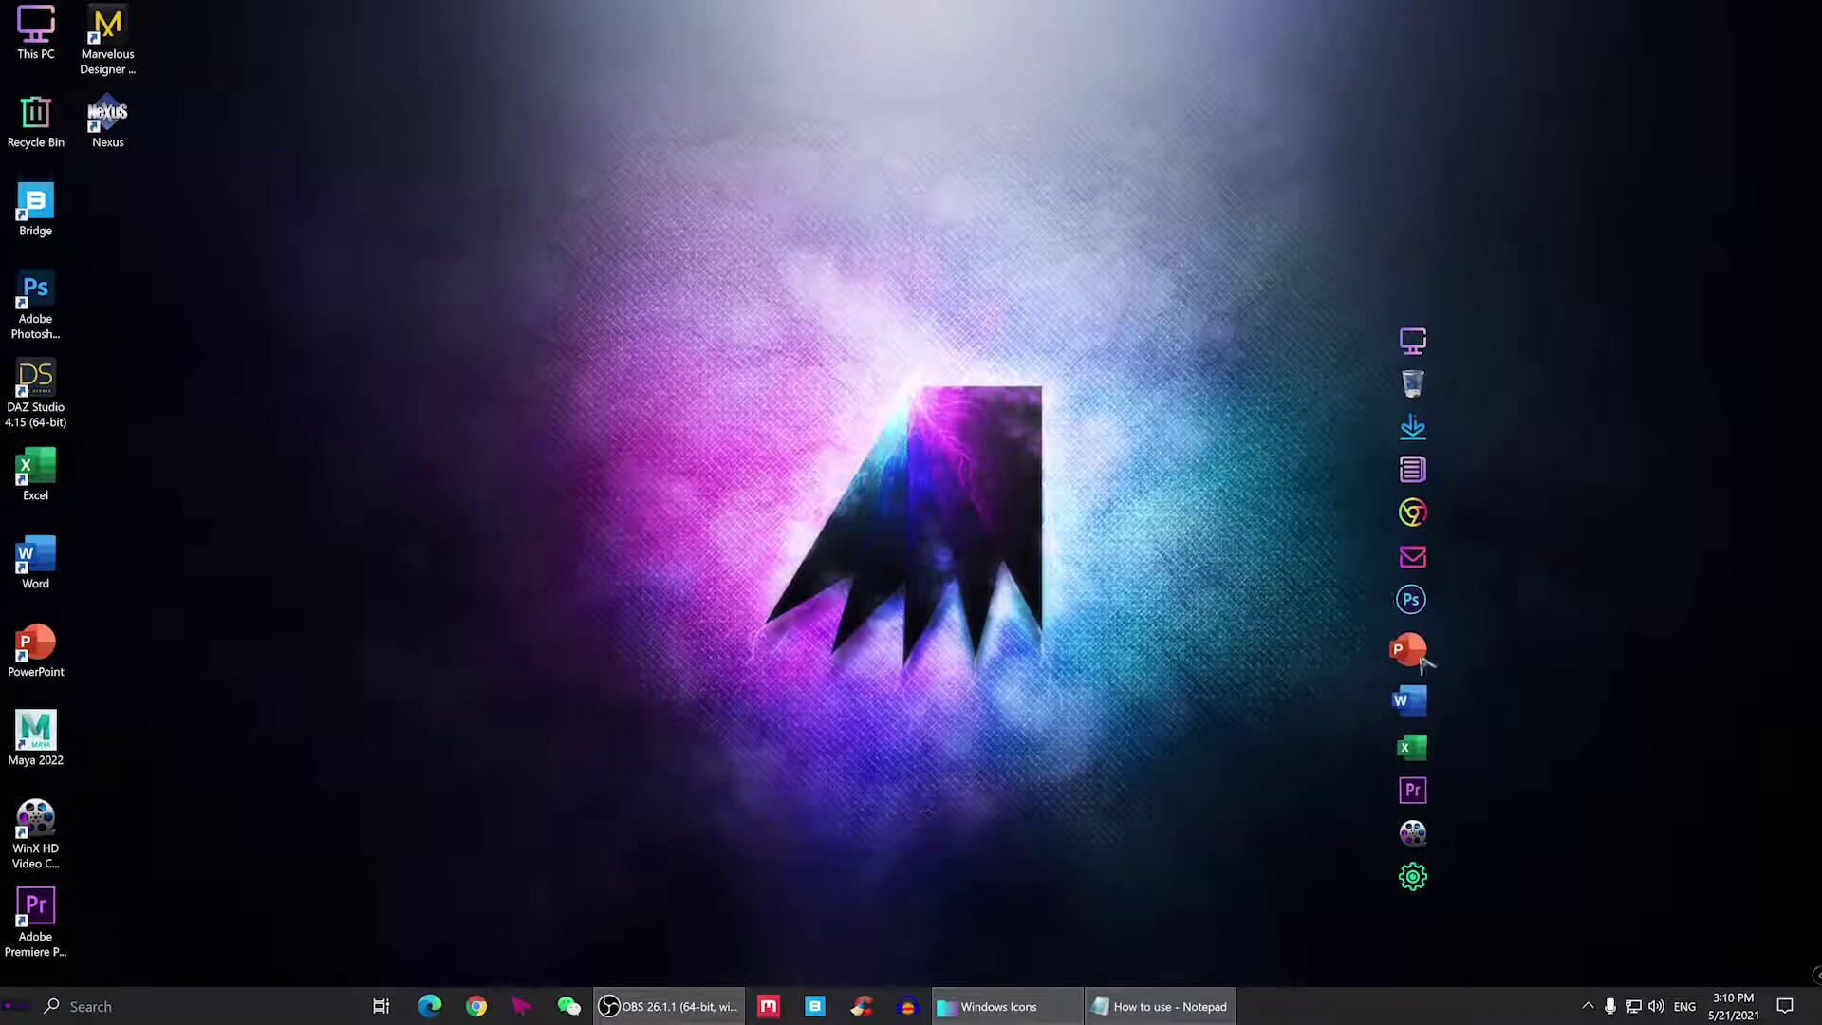
right_click(1423, 592)
mouse_move(1518, 607)
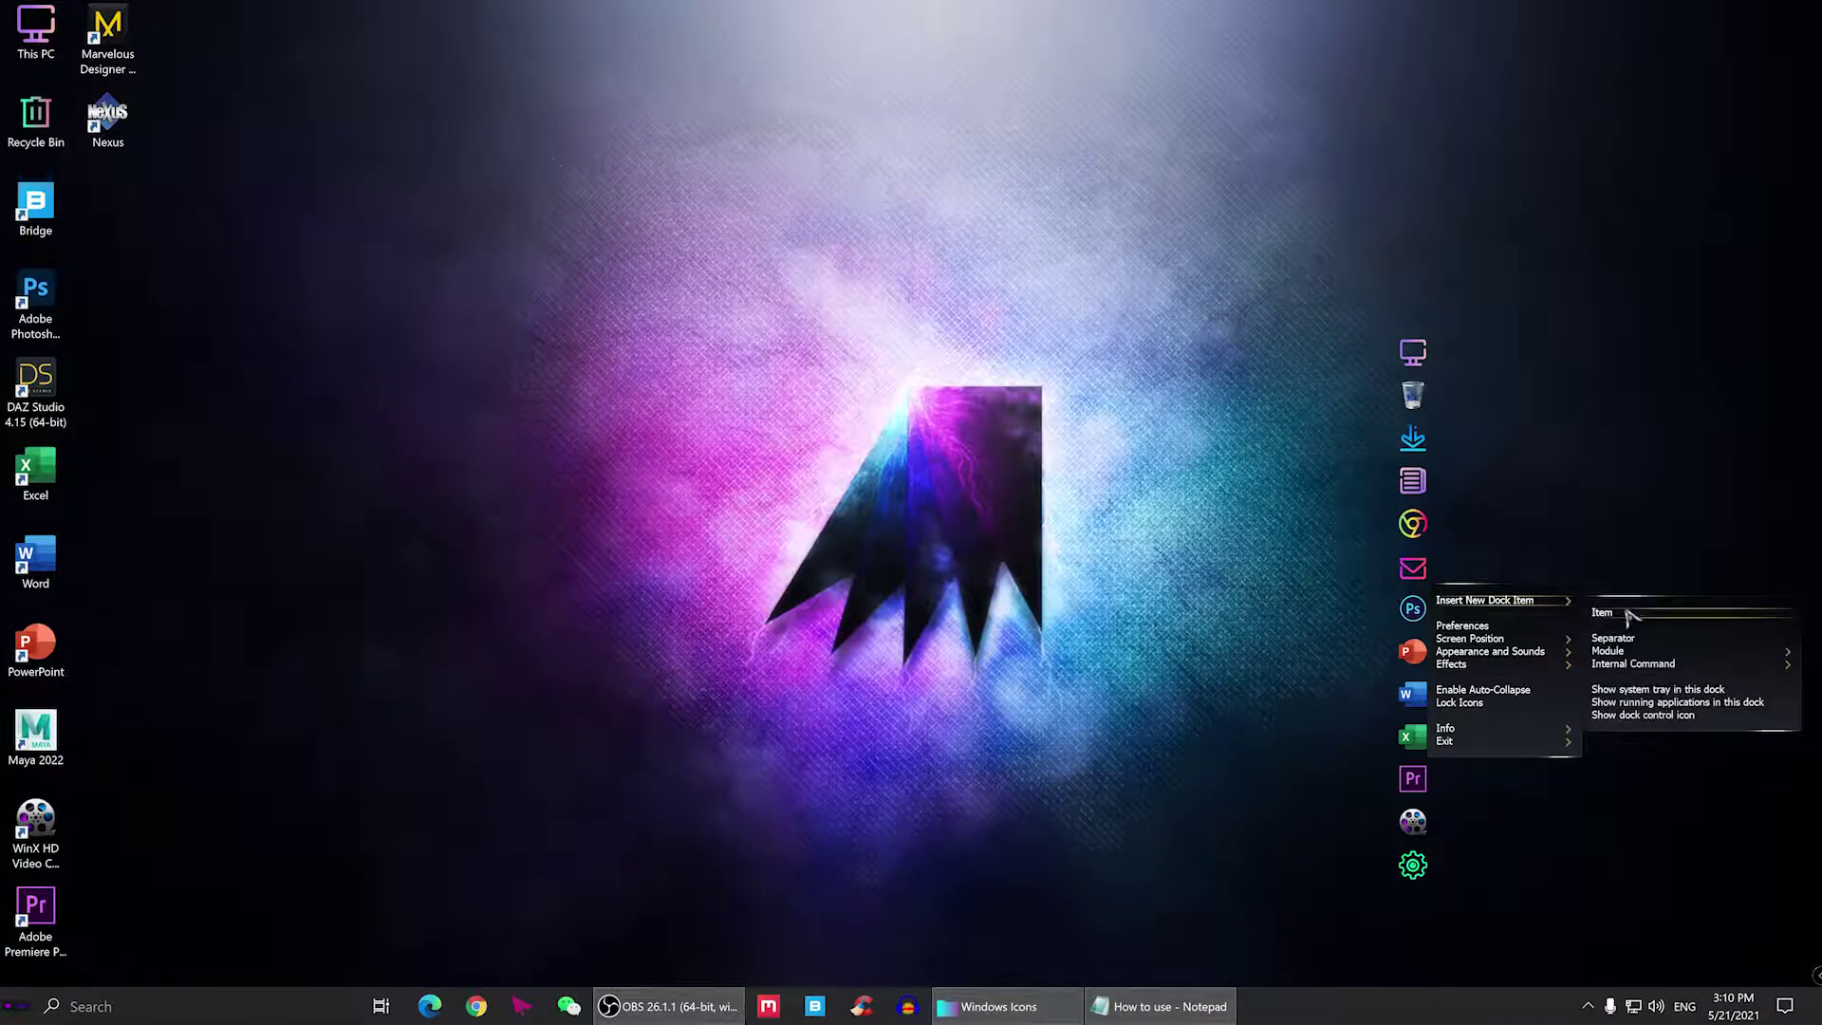
left_click(1625, 615)
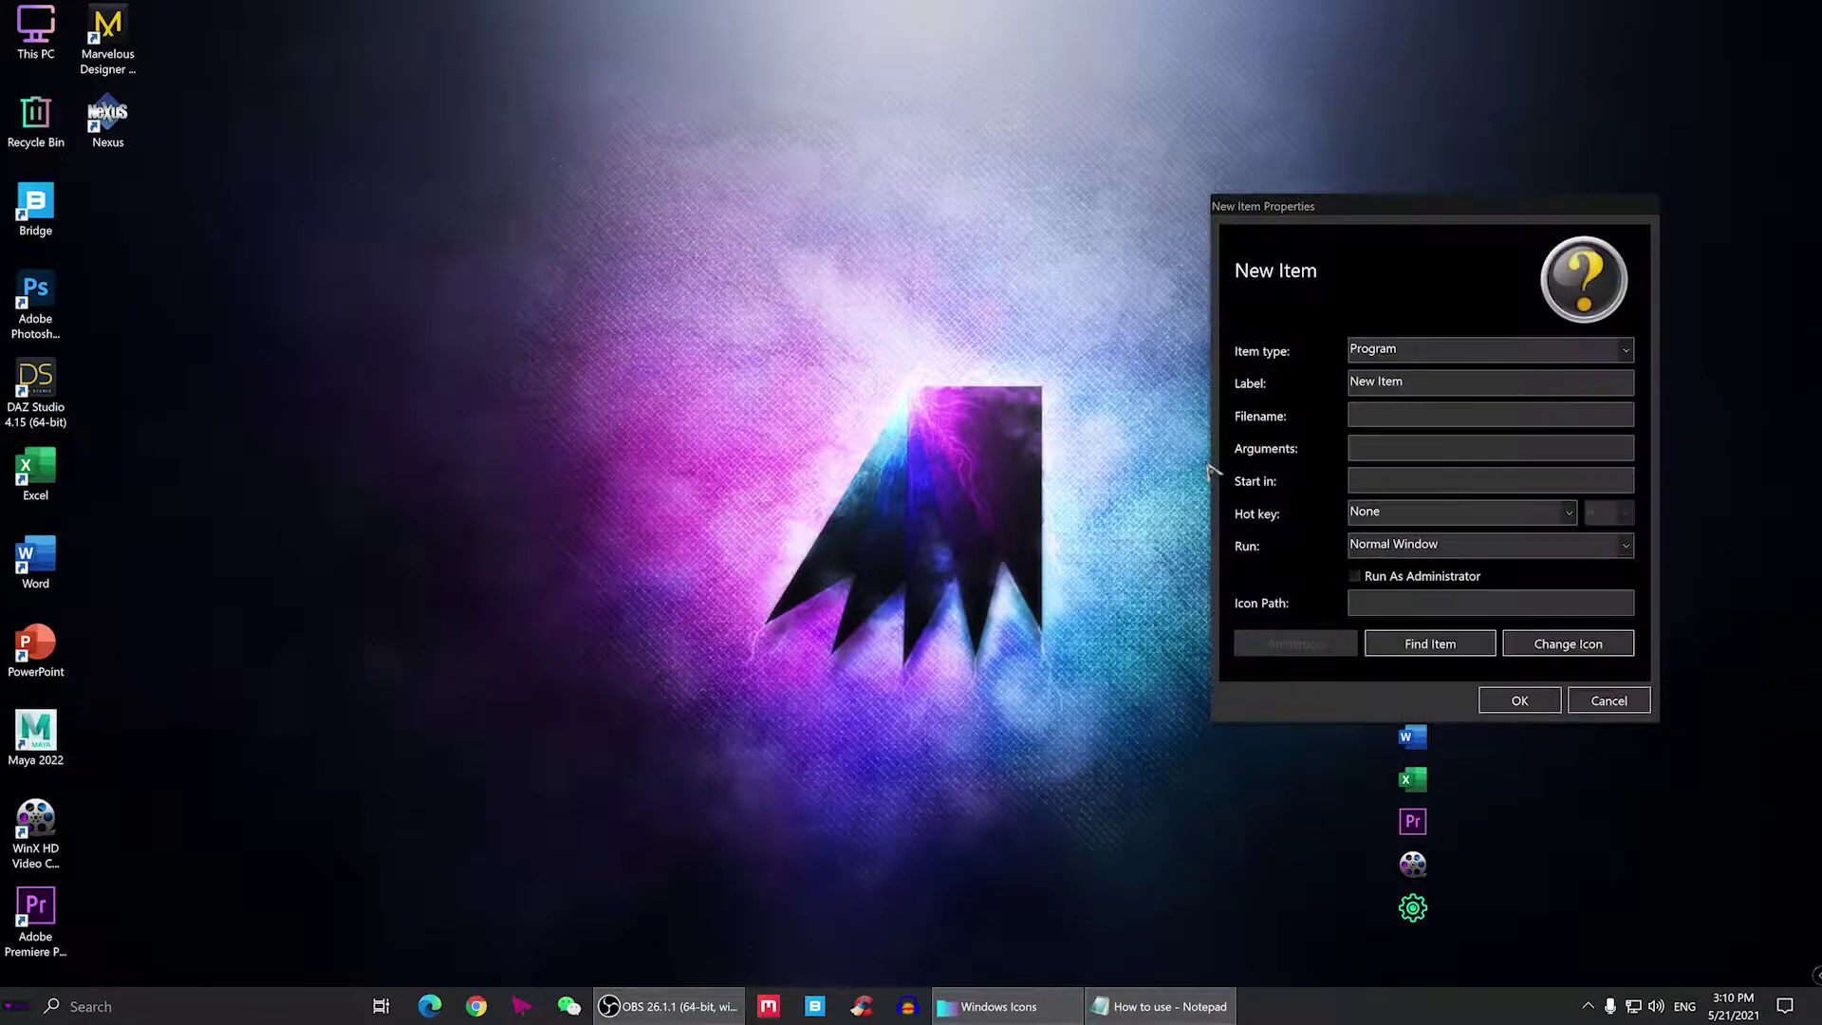
left_click(1371, 350)
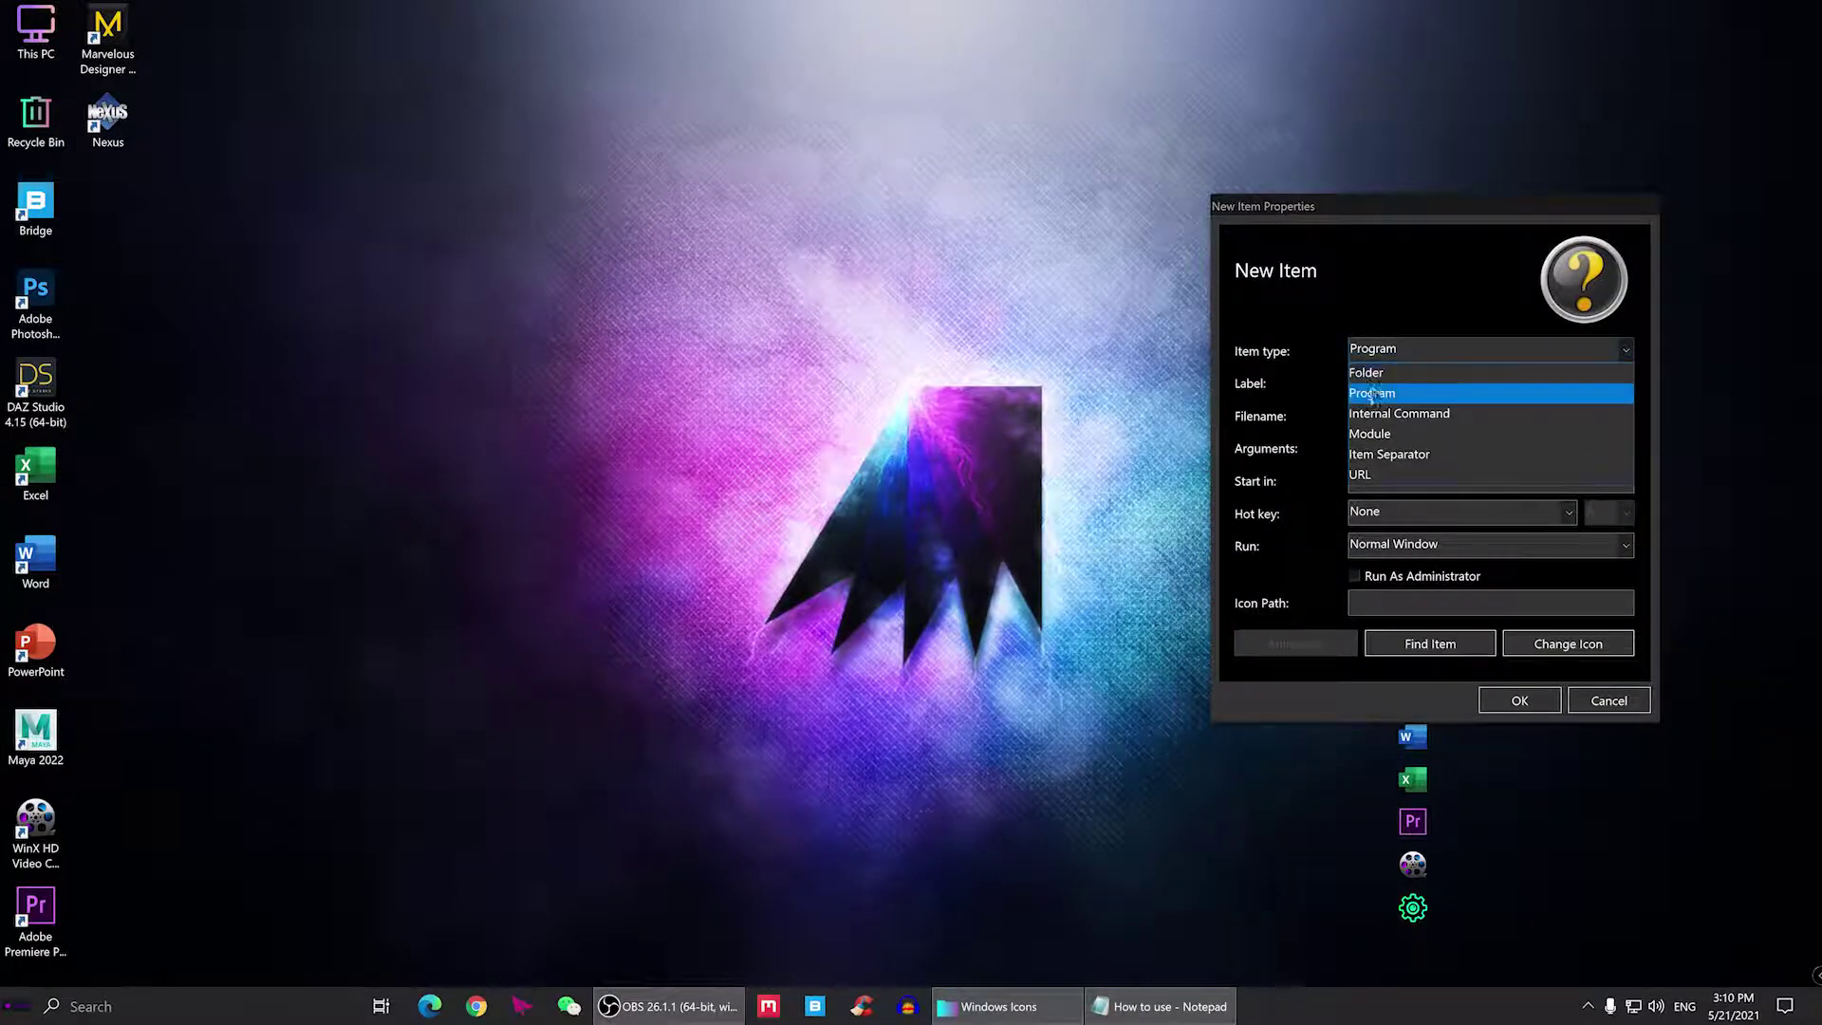
left_click(1370, 476)
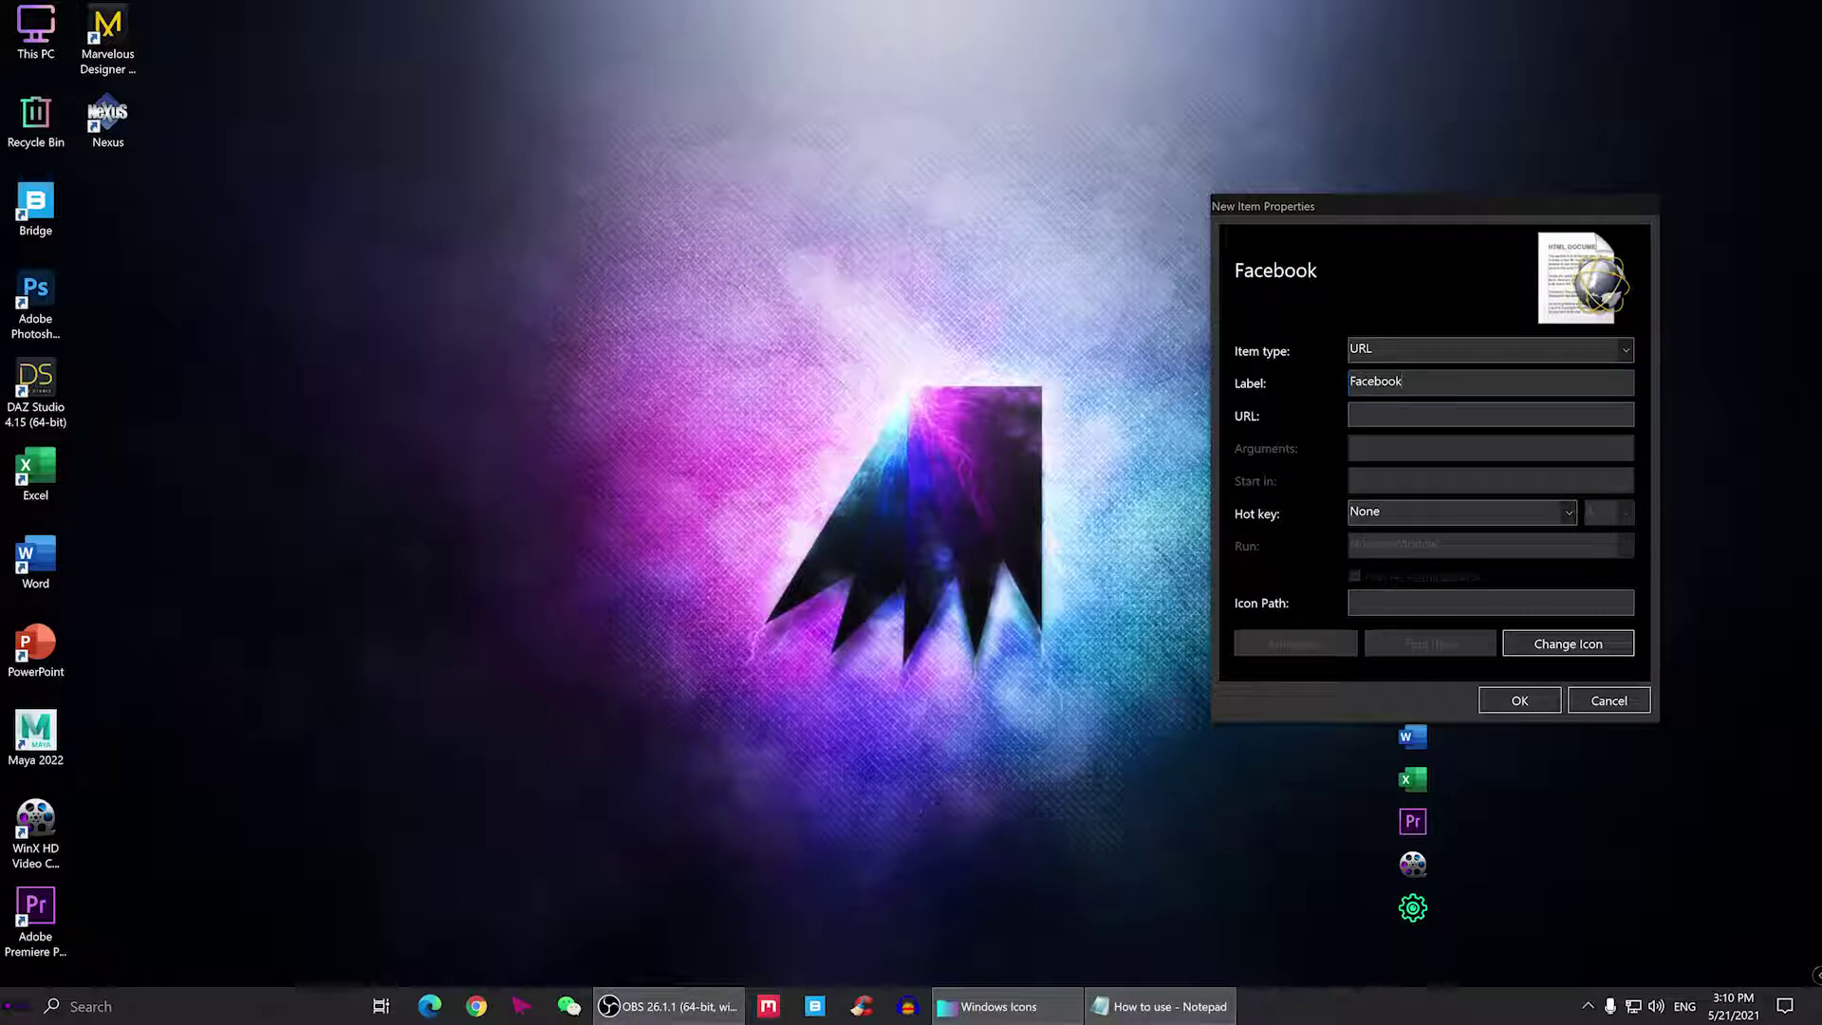
left_click(521, 1006)
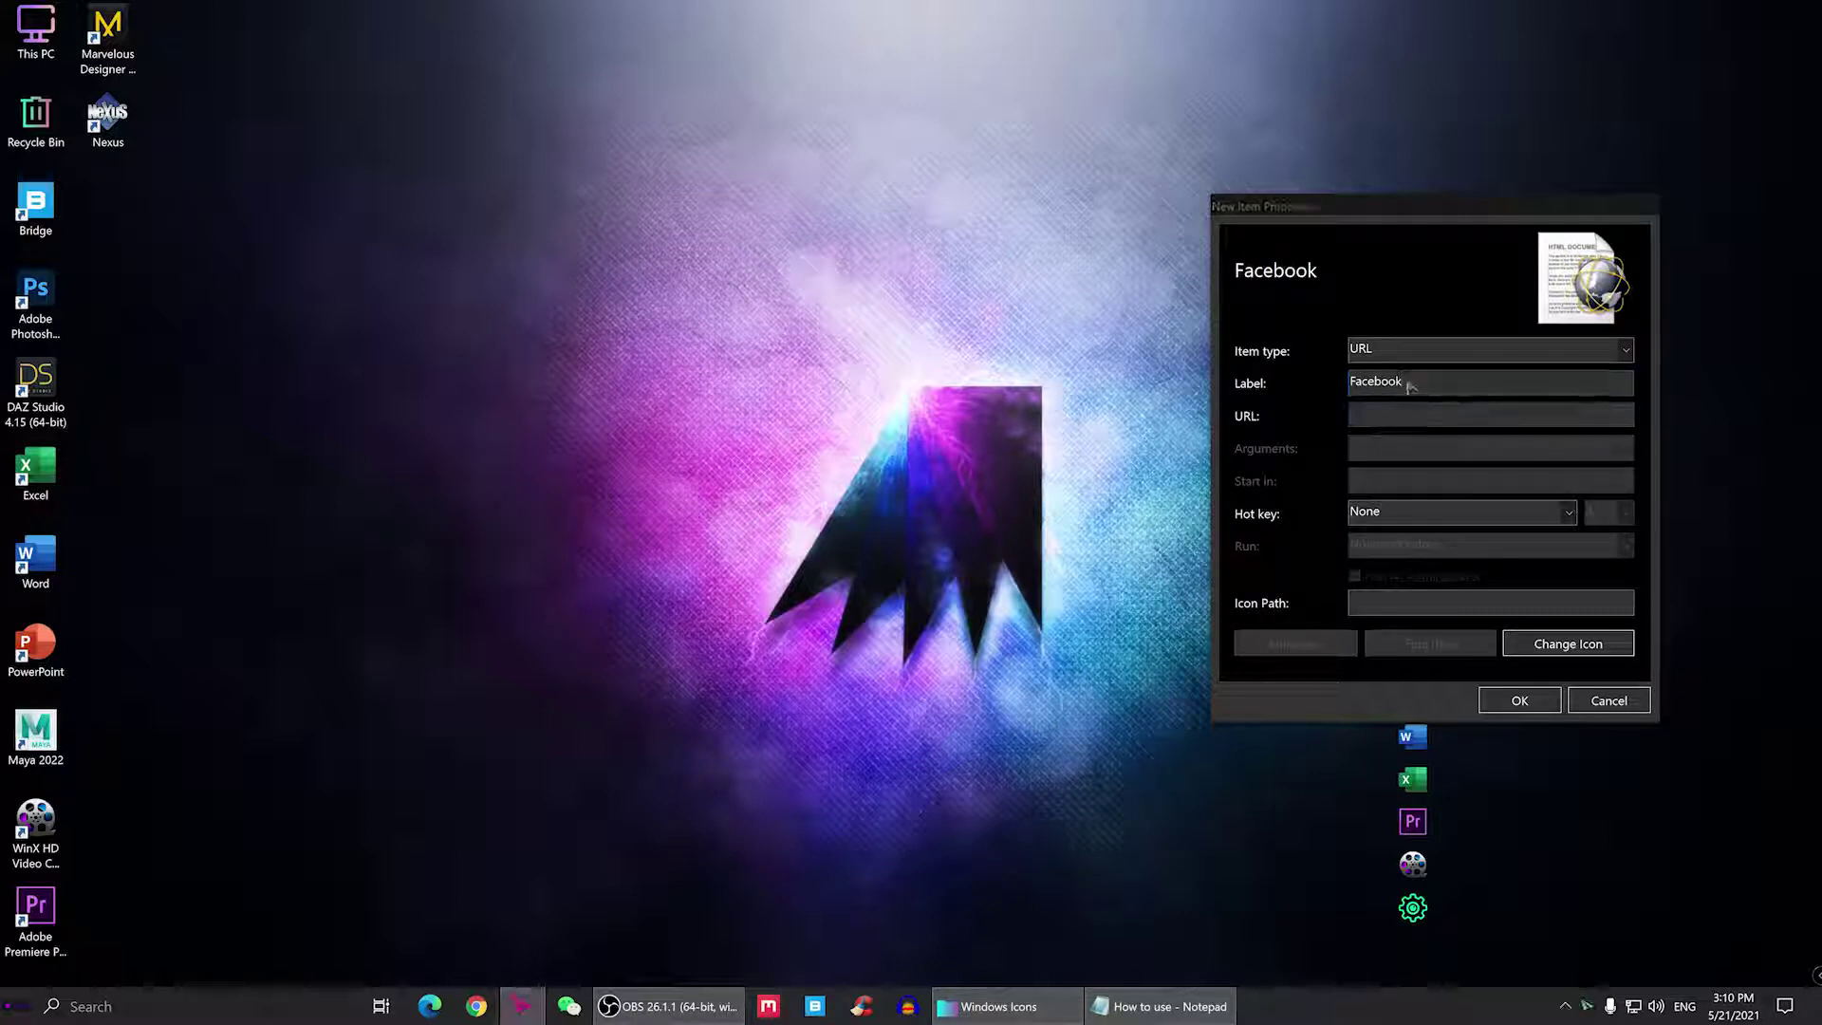
left_click(1382, 424)
type("w")
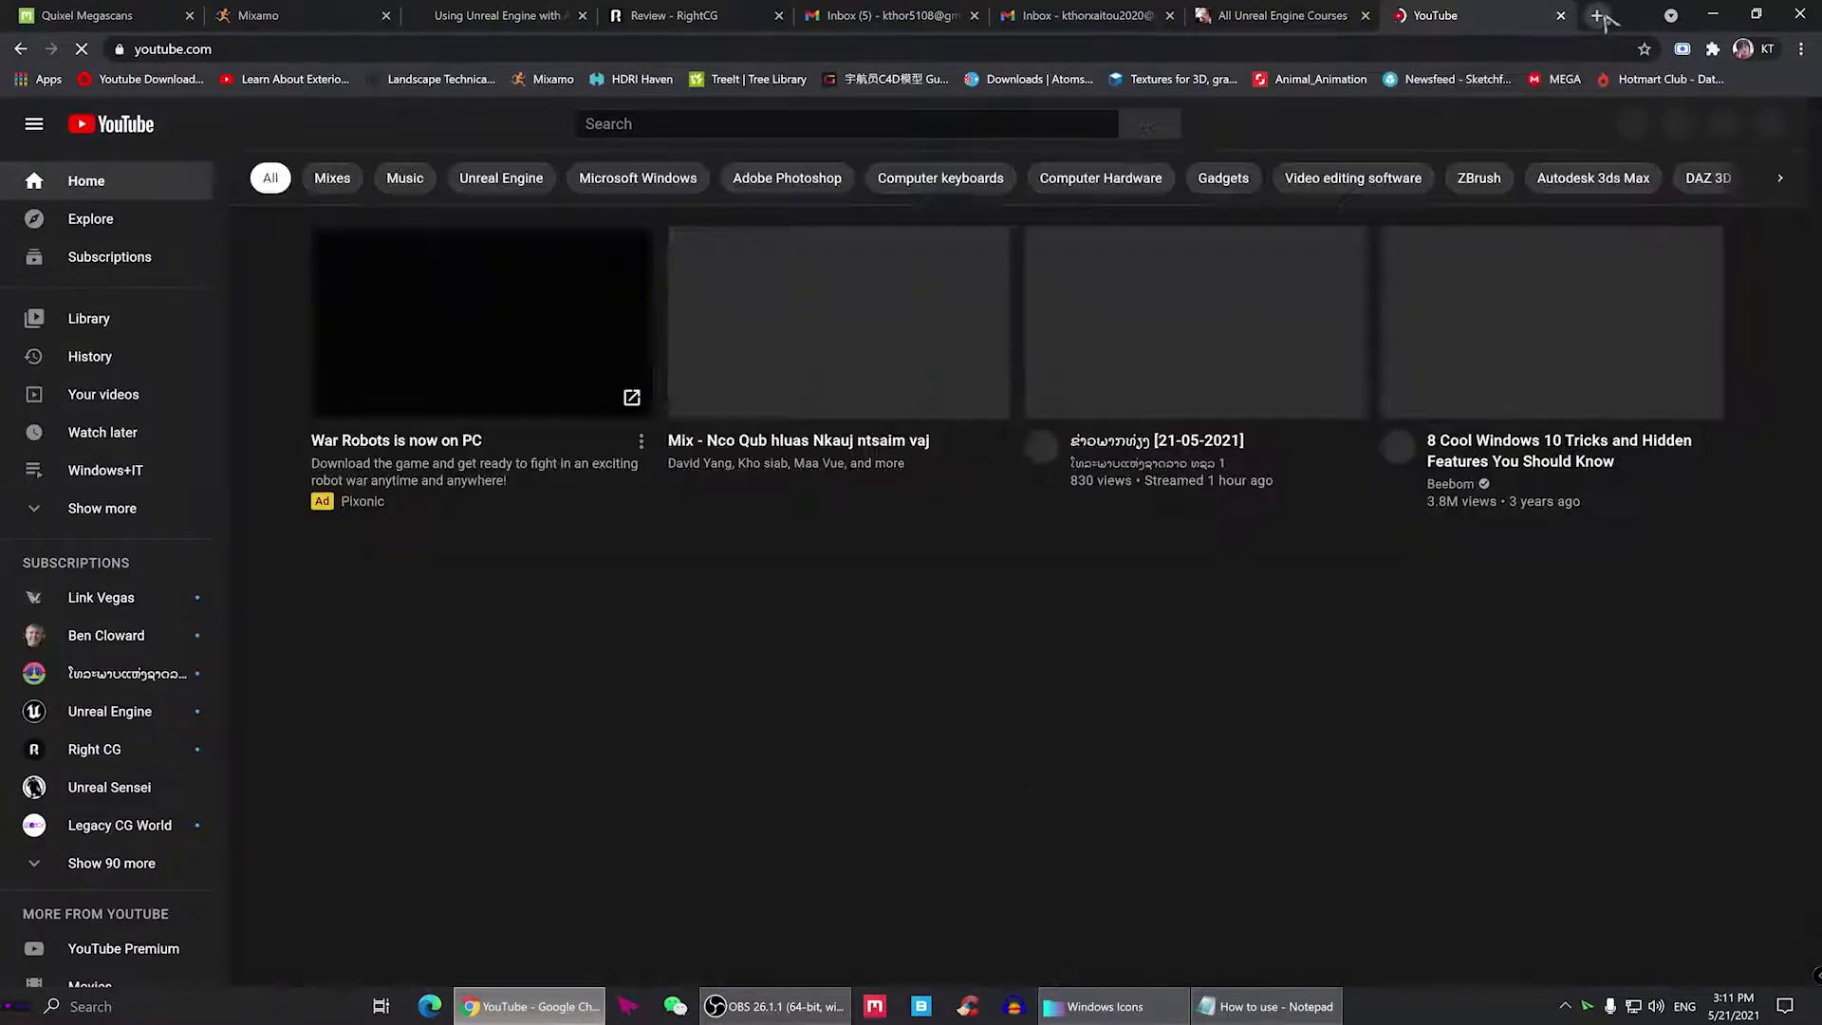
- Open facebook.com in a new Chrome tab, copy its address and minimize the browser
key("ctrl+t")
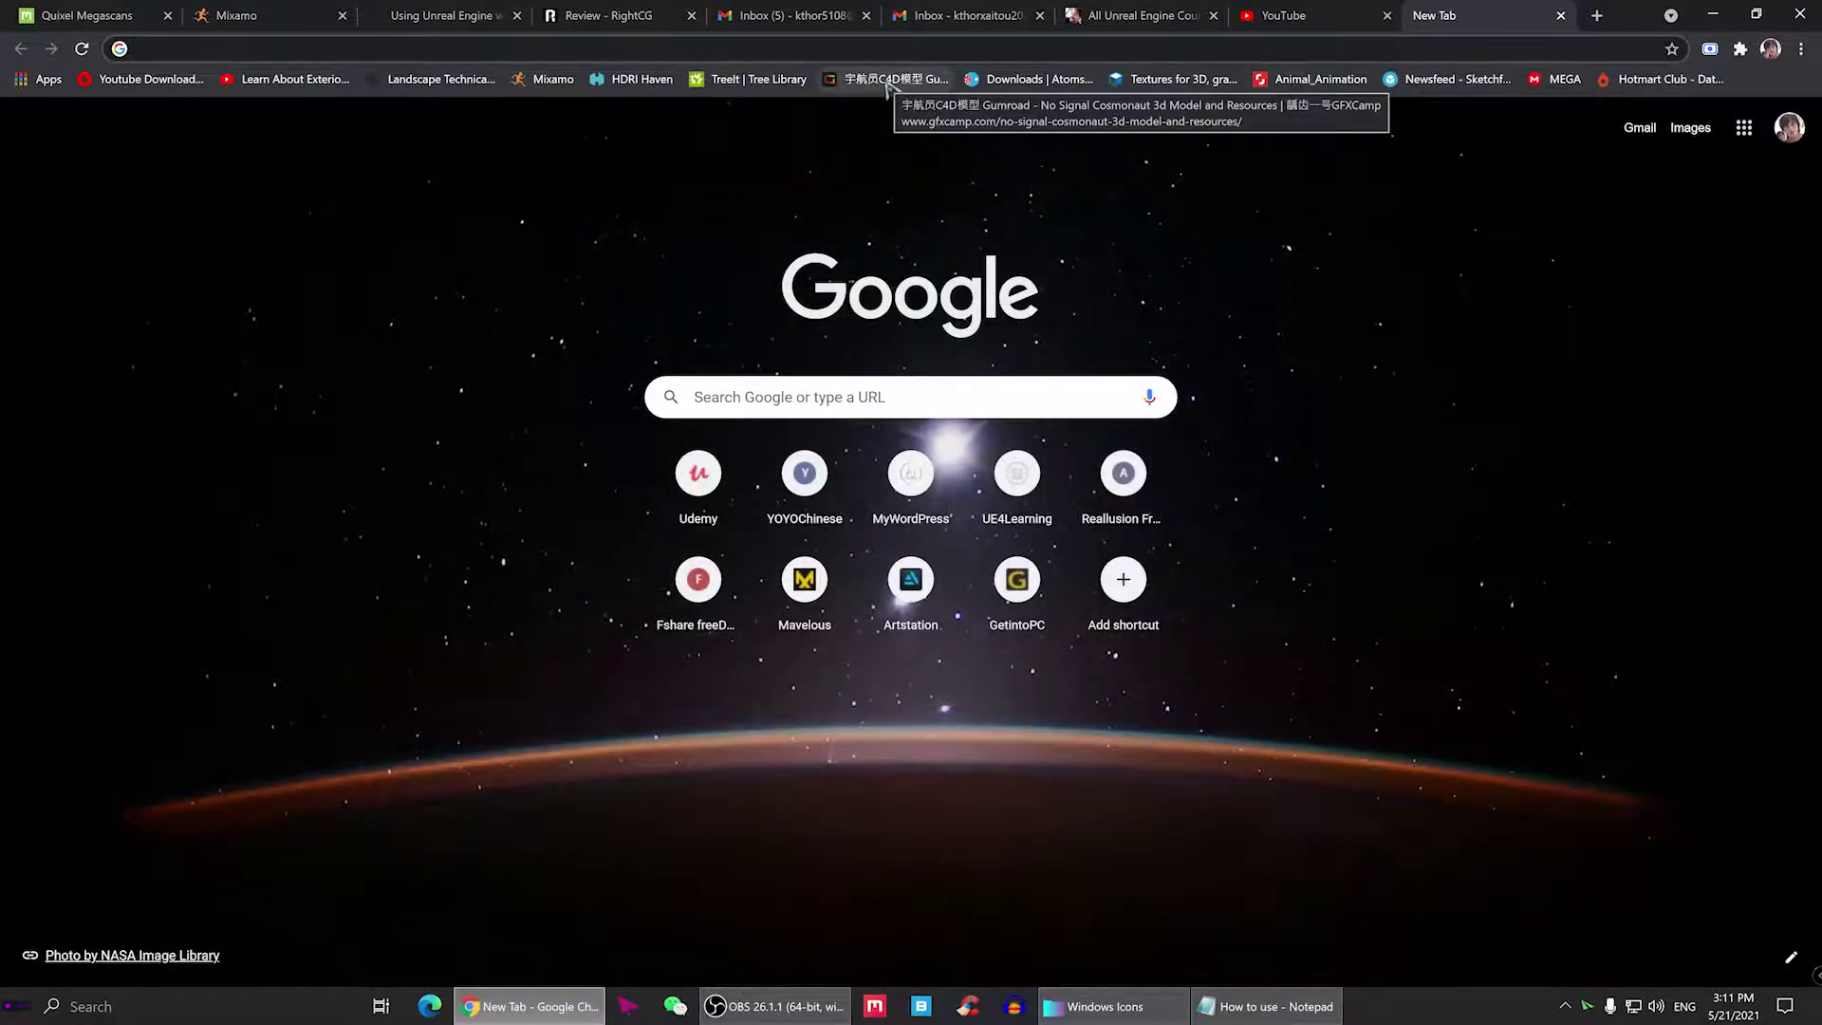
type("fa")
key("Return")
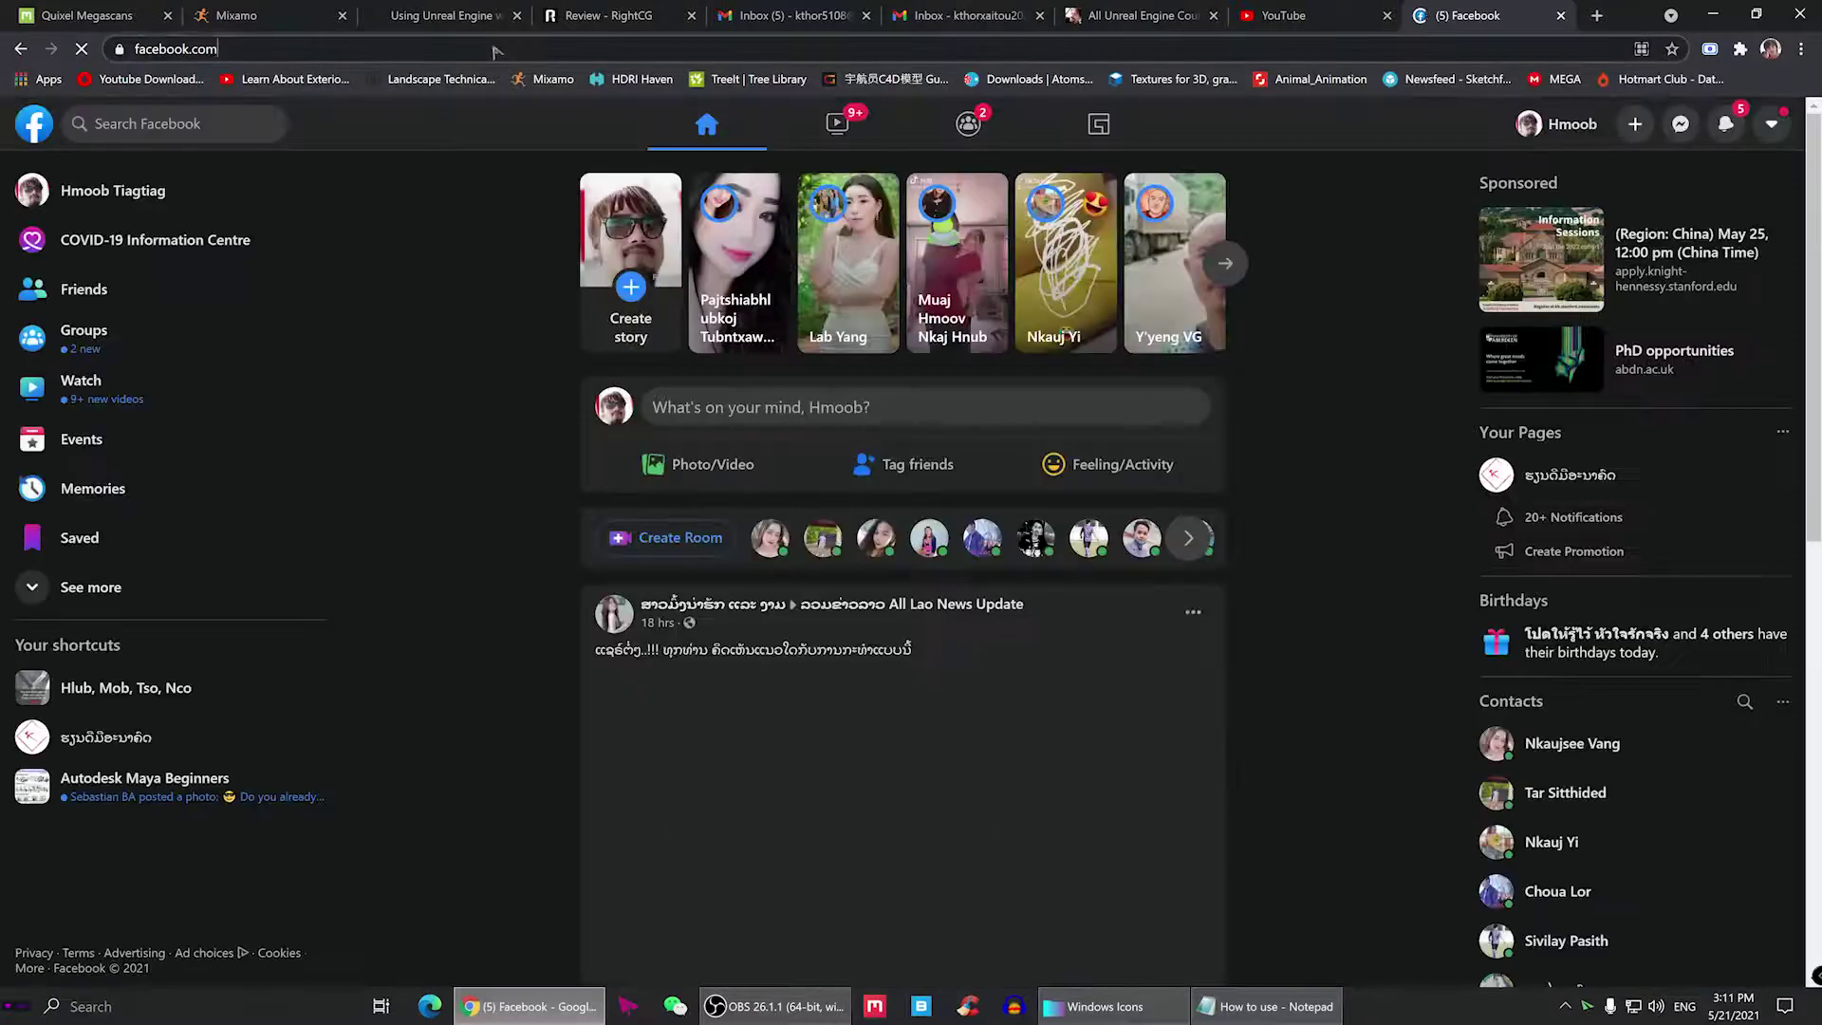
left_click(493, 51)
key("ctrl+c")
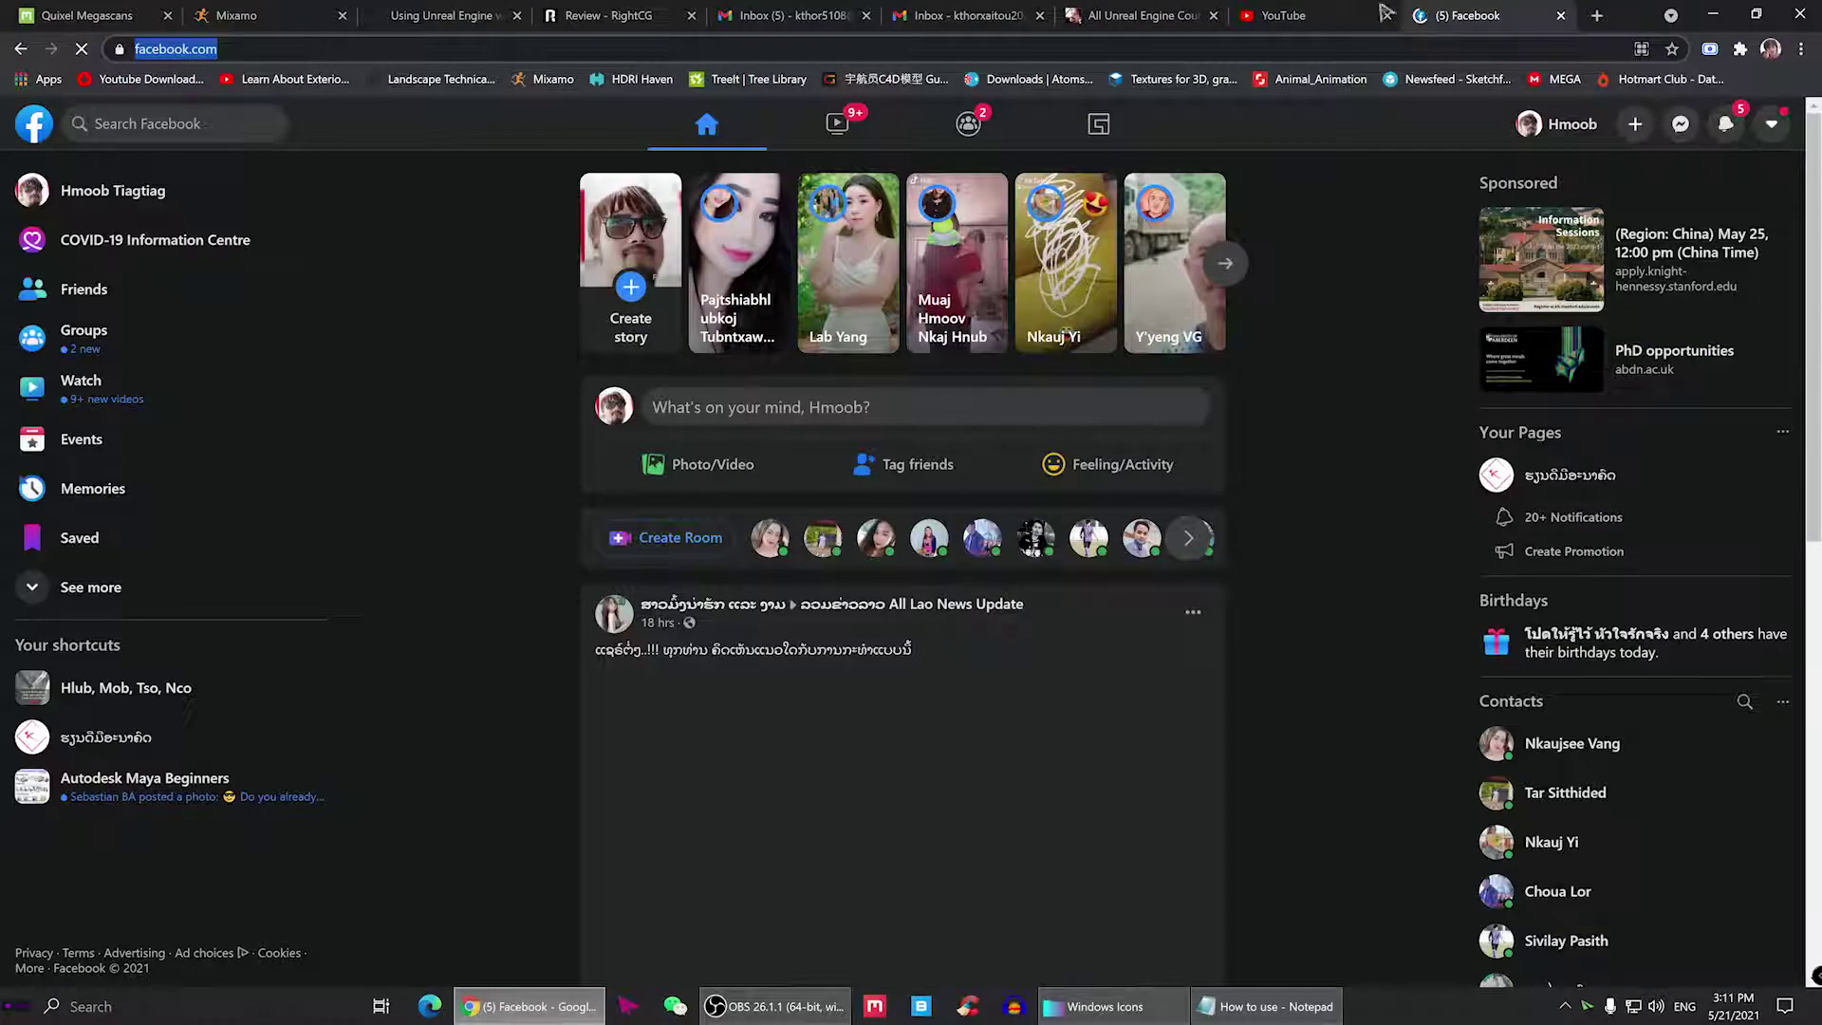
left_click(1718, 15)
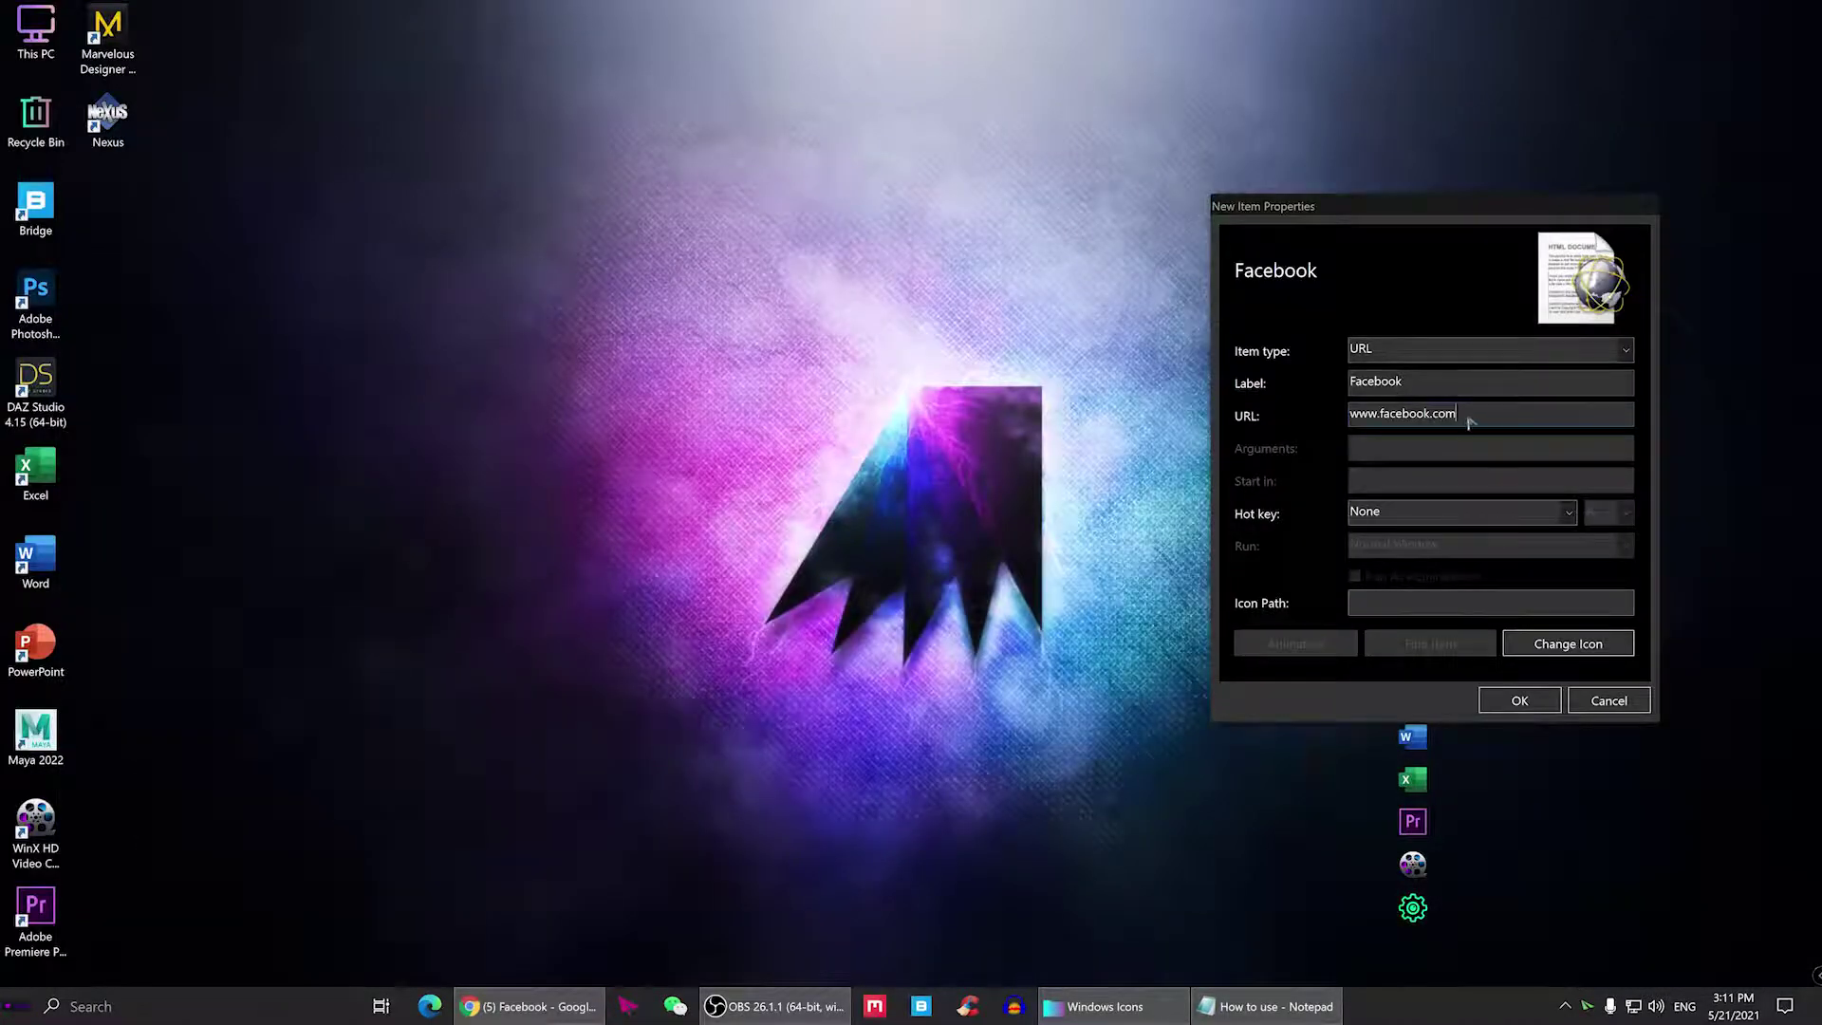
left_click_drag(1467, 419, 1302, 423)
key("ctrl+v")
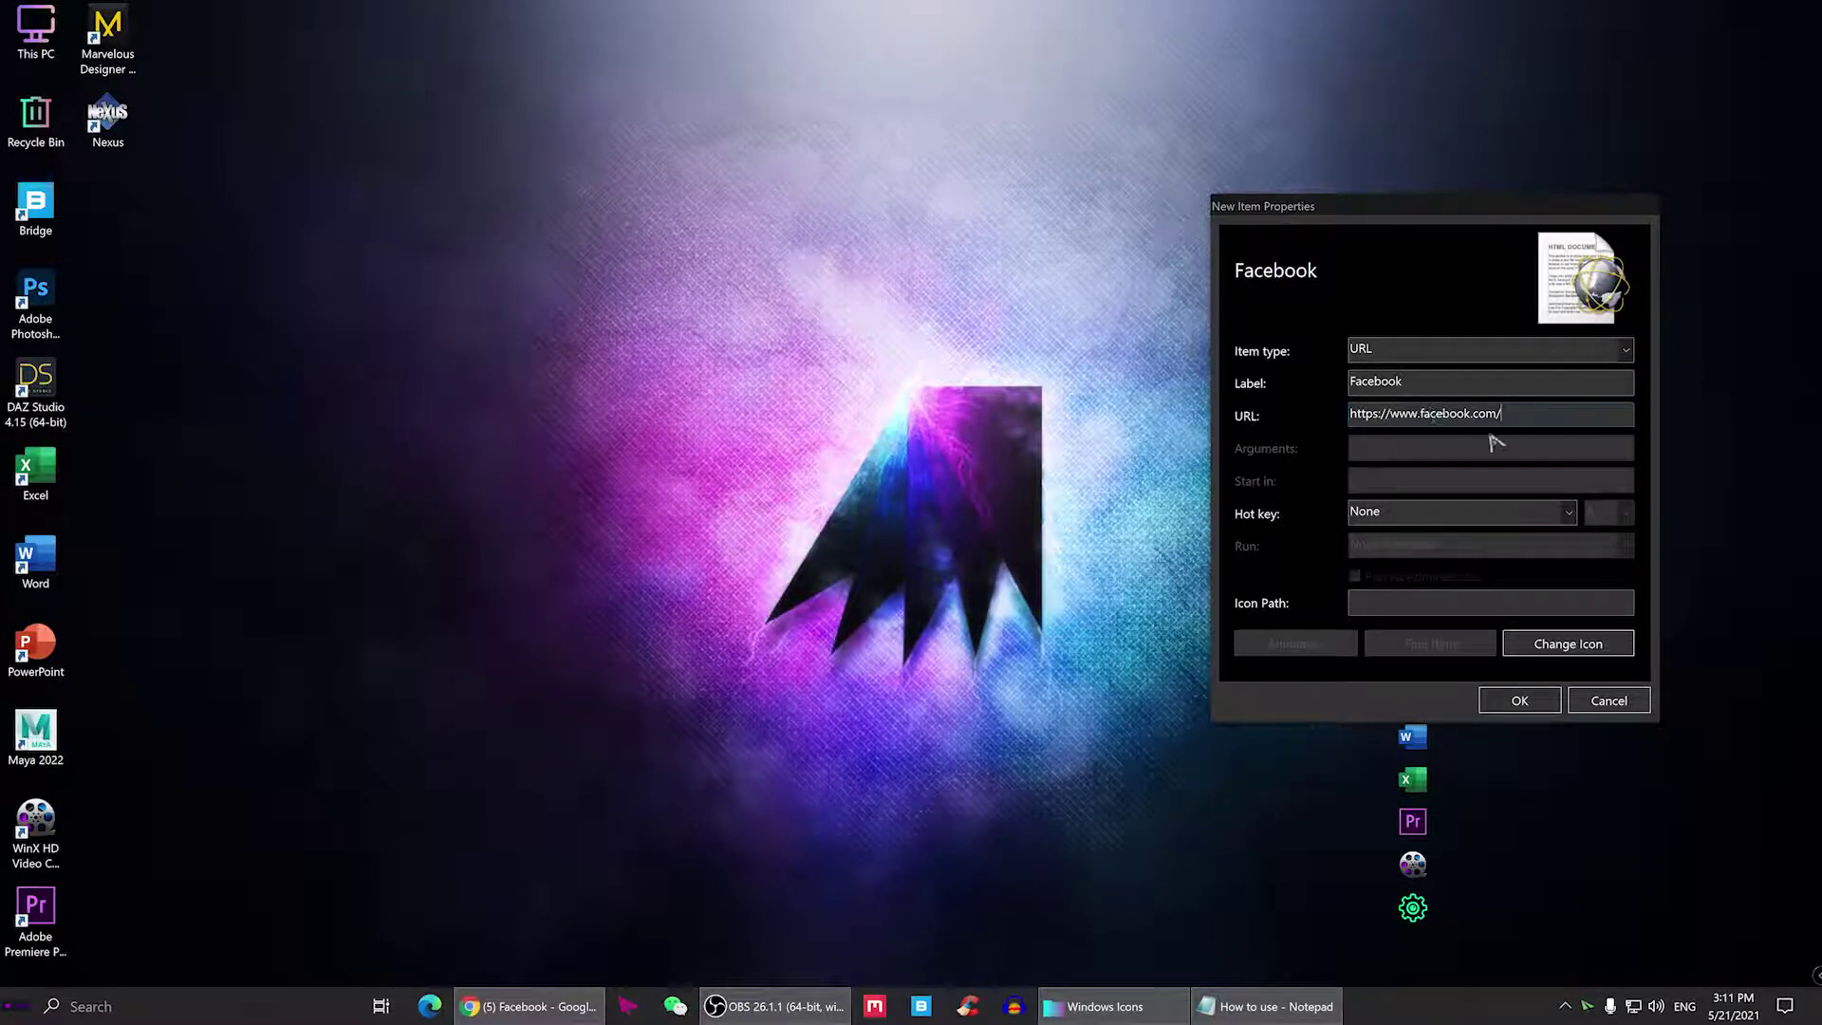
left_click(1521, 701)
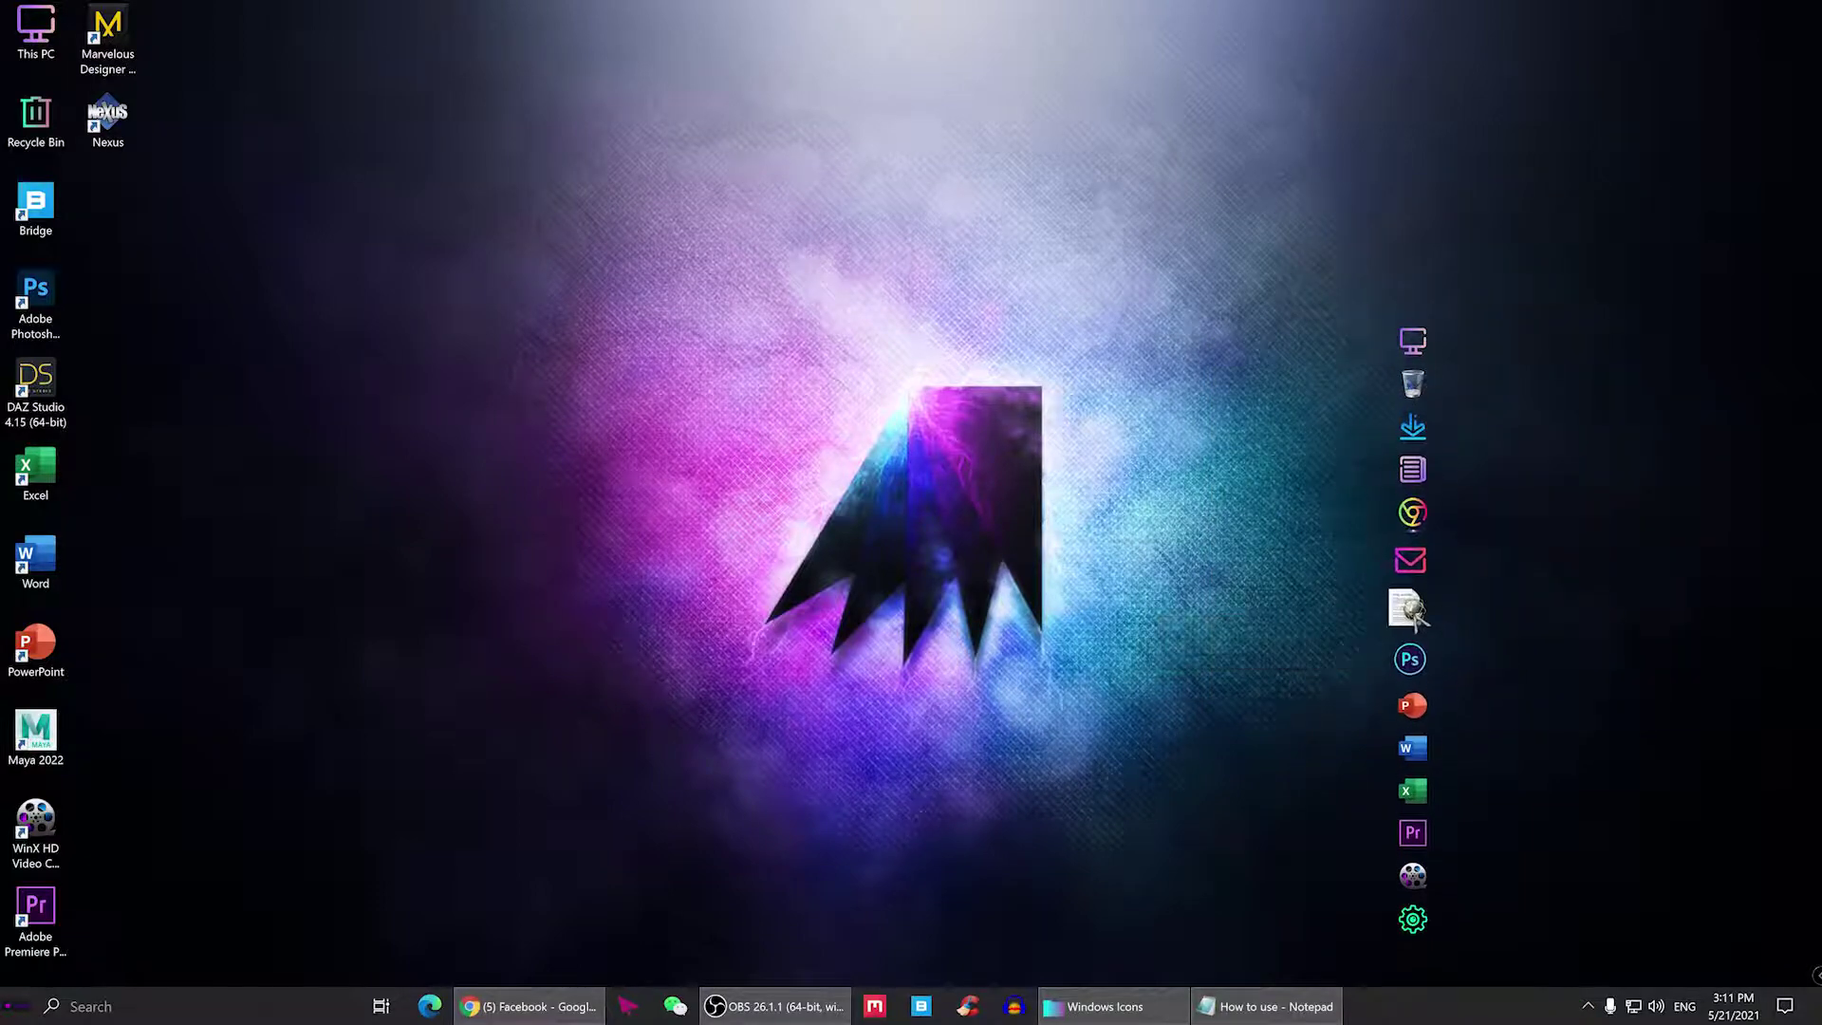
- Replace the Facebook dock entry's icon with the facebook icon from the apps folder inside Windows Icons
left_click(1115, 1001)
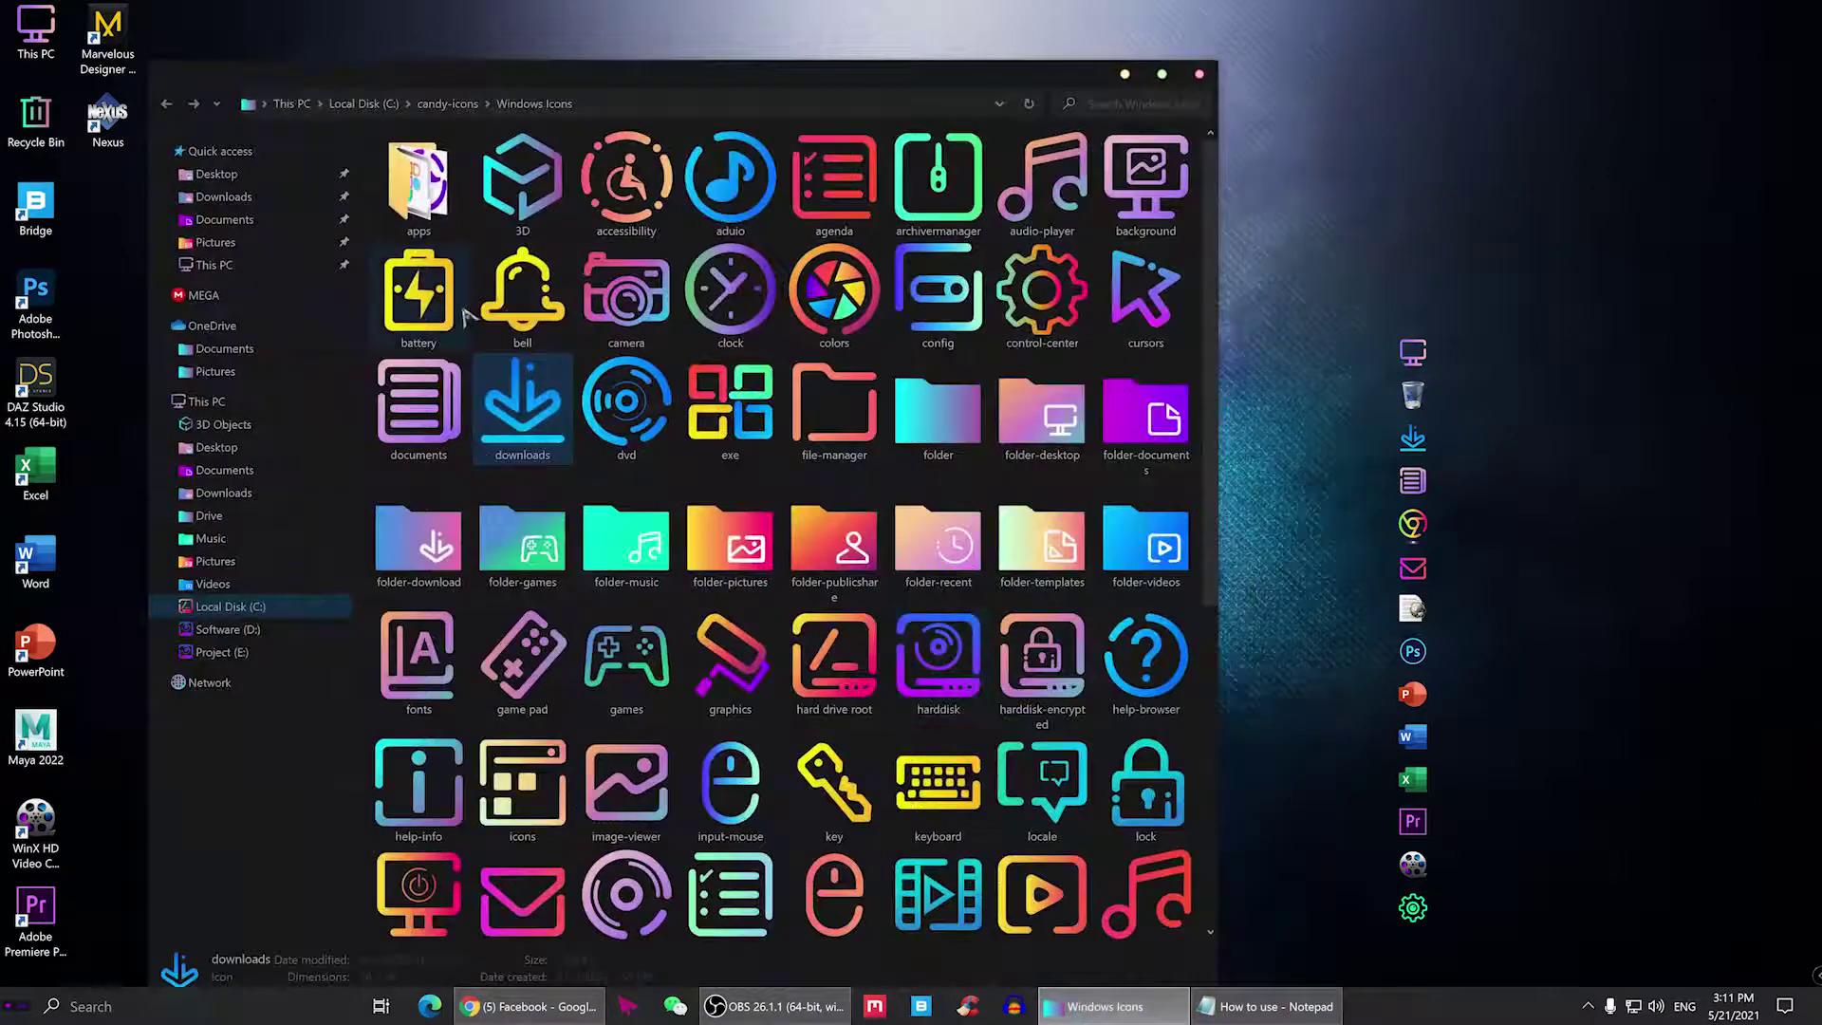
scroll(887, 451, "down", 3)
scroll(664, 379, "up", 3)
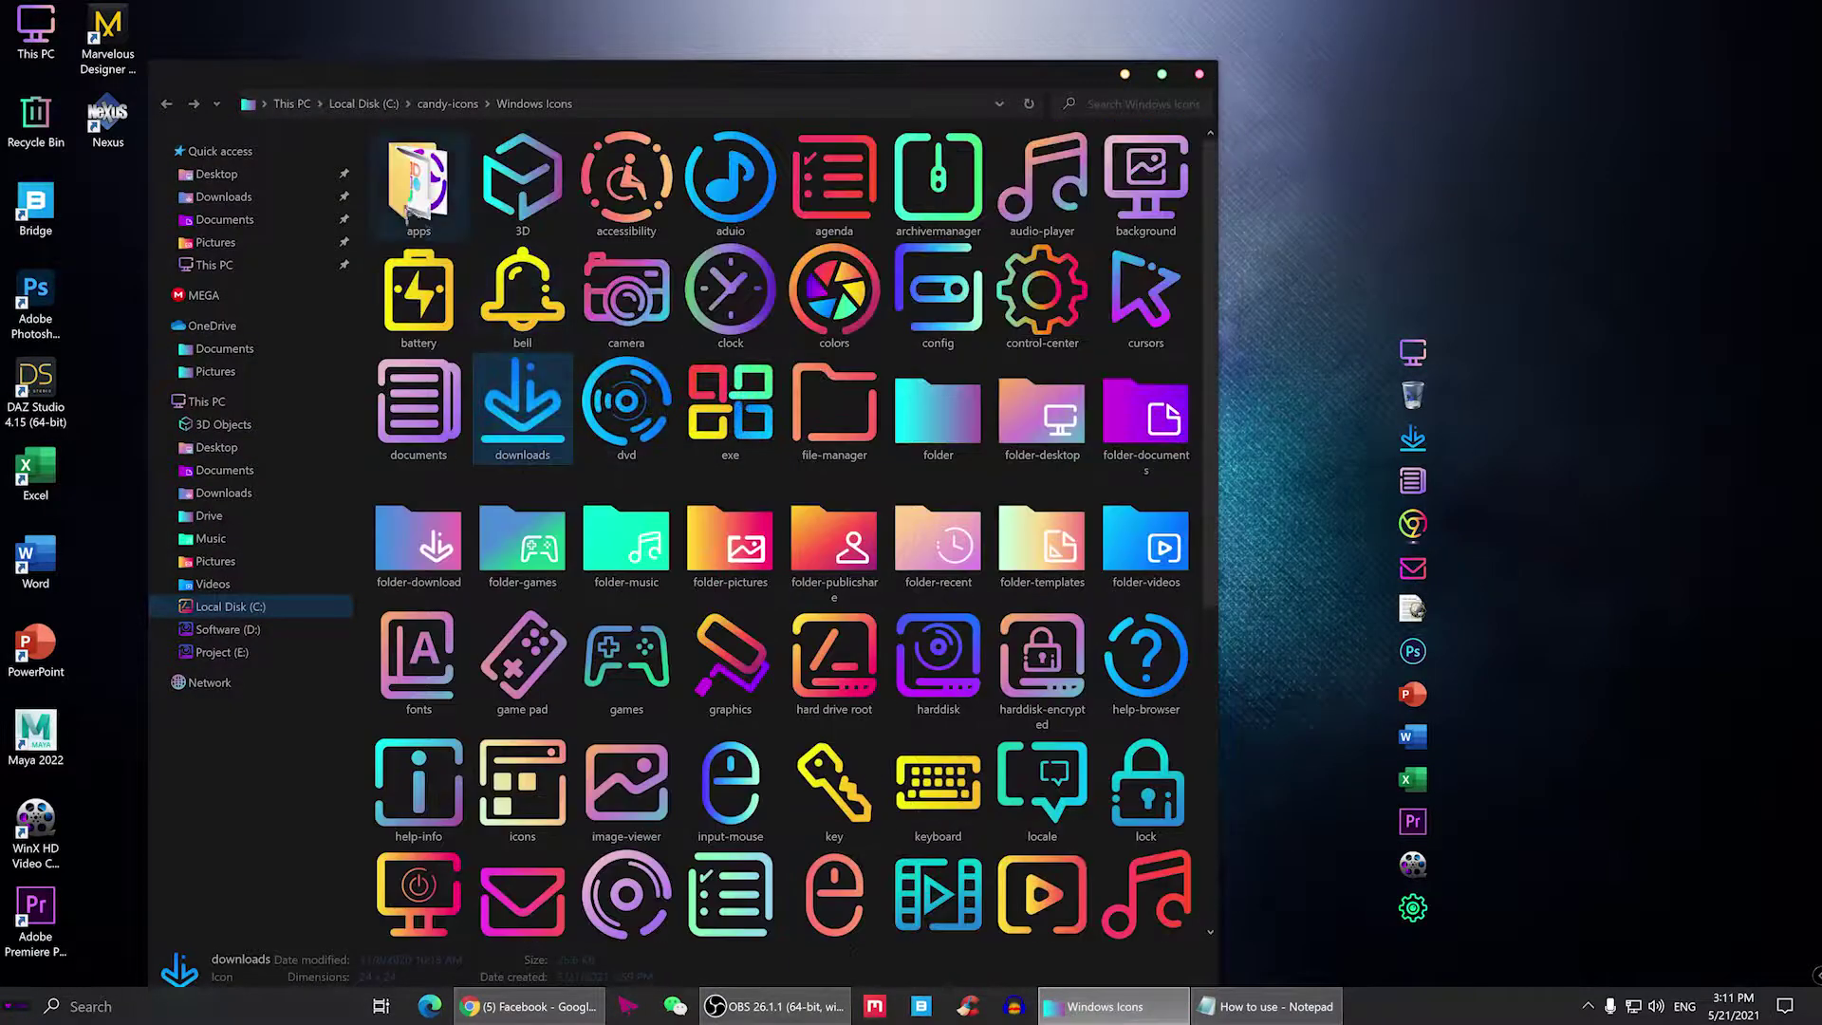
double_click(406, 208)
scroll(934, 664, "down", 5)
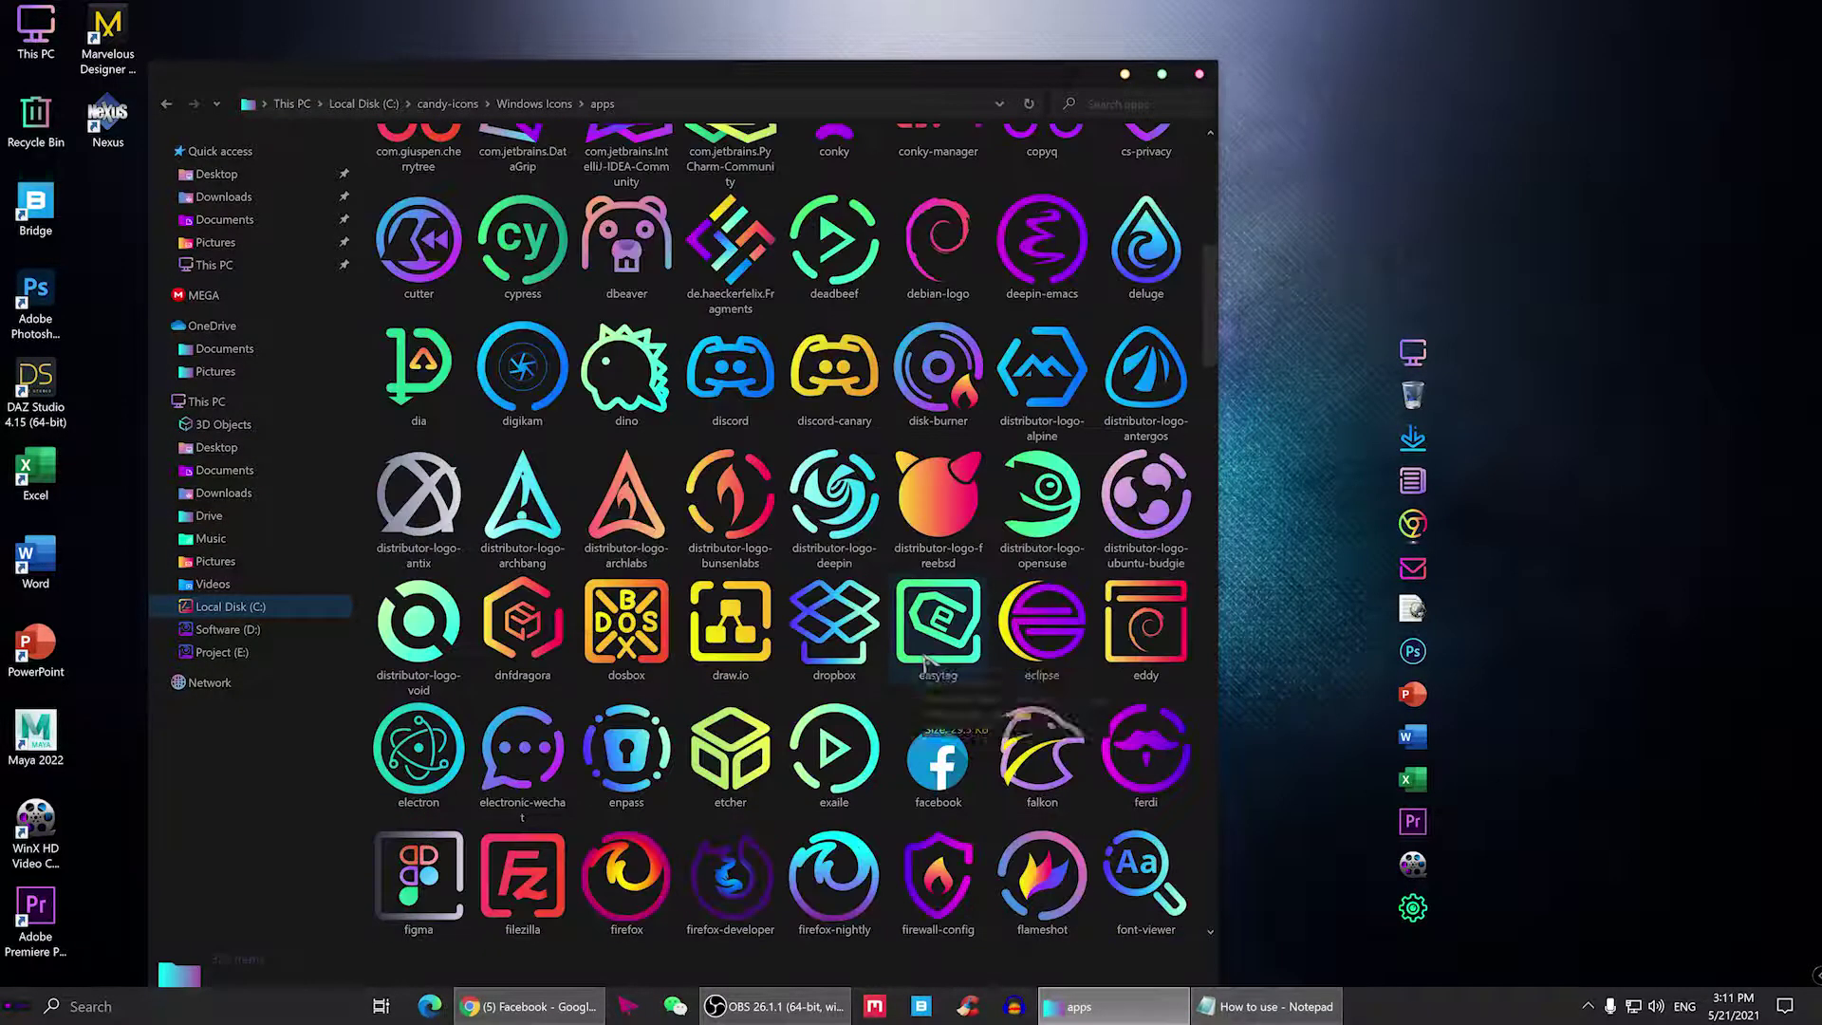
left_click_drag(935, 759, 1411, 617)
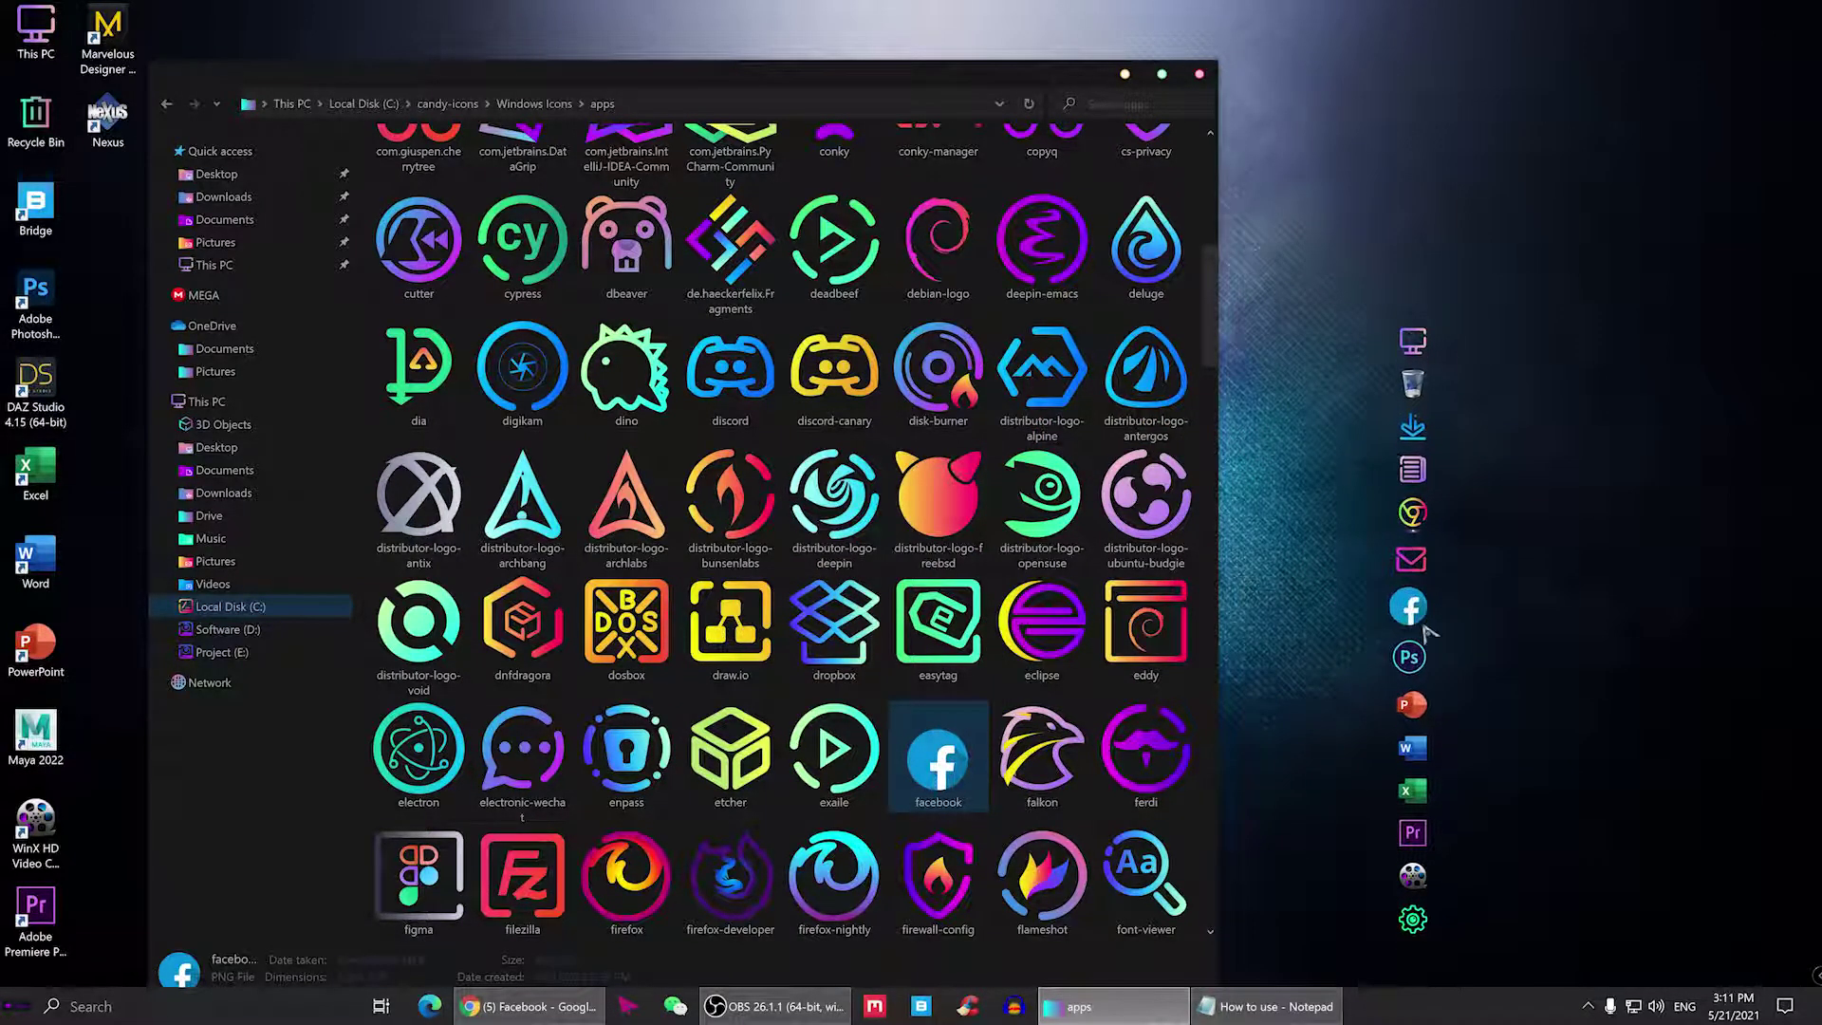
- Start a new dock item near Facebook with item type URL and the label YouTube
left_click(1410, 587)
right_click(1411, 595)
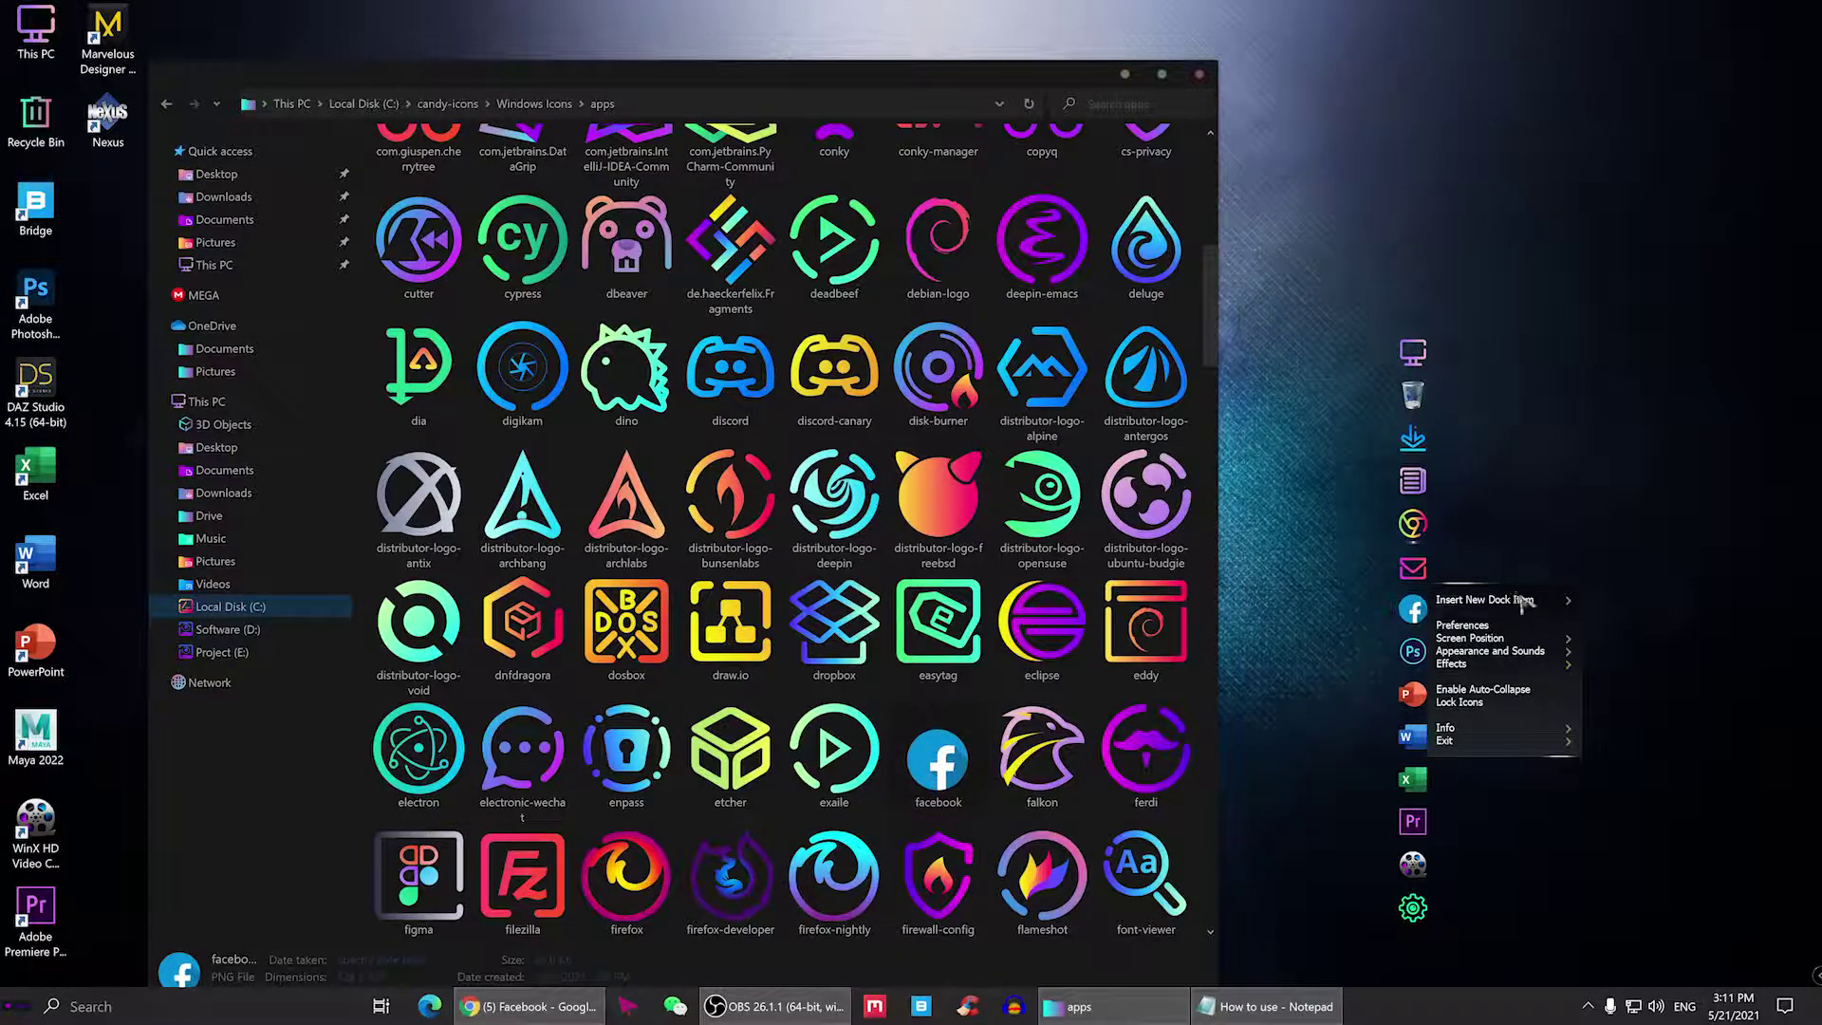
mouse_move(1546, 607)
left_click(1613, 617)
left_click(1556, 395)
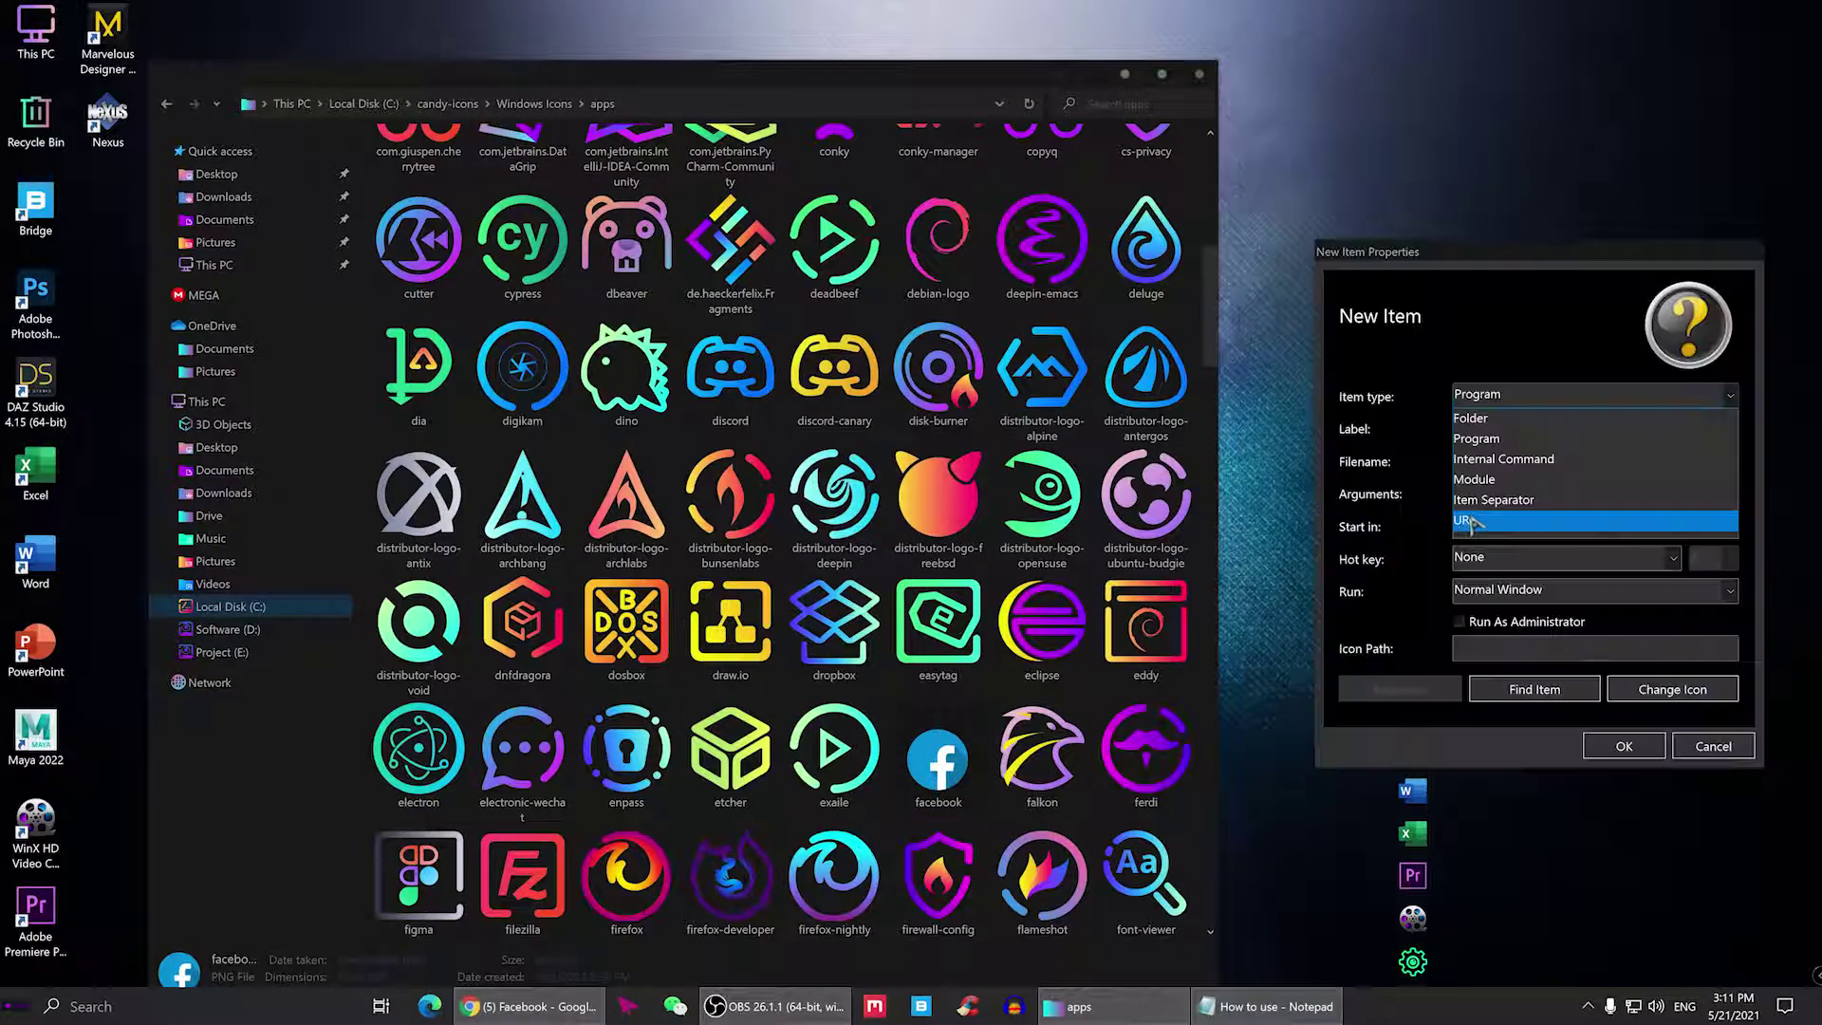
left_click(1470, 520)
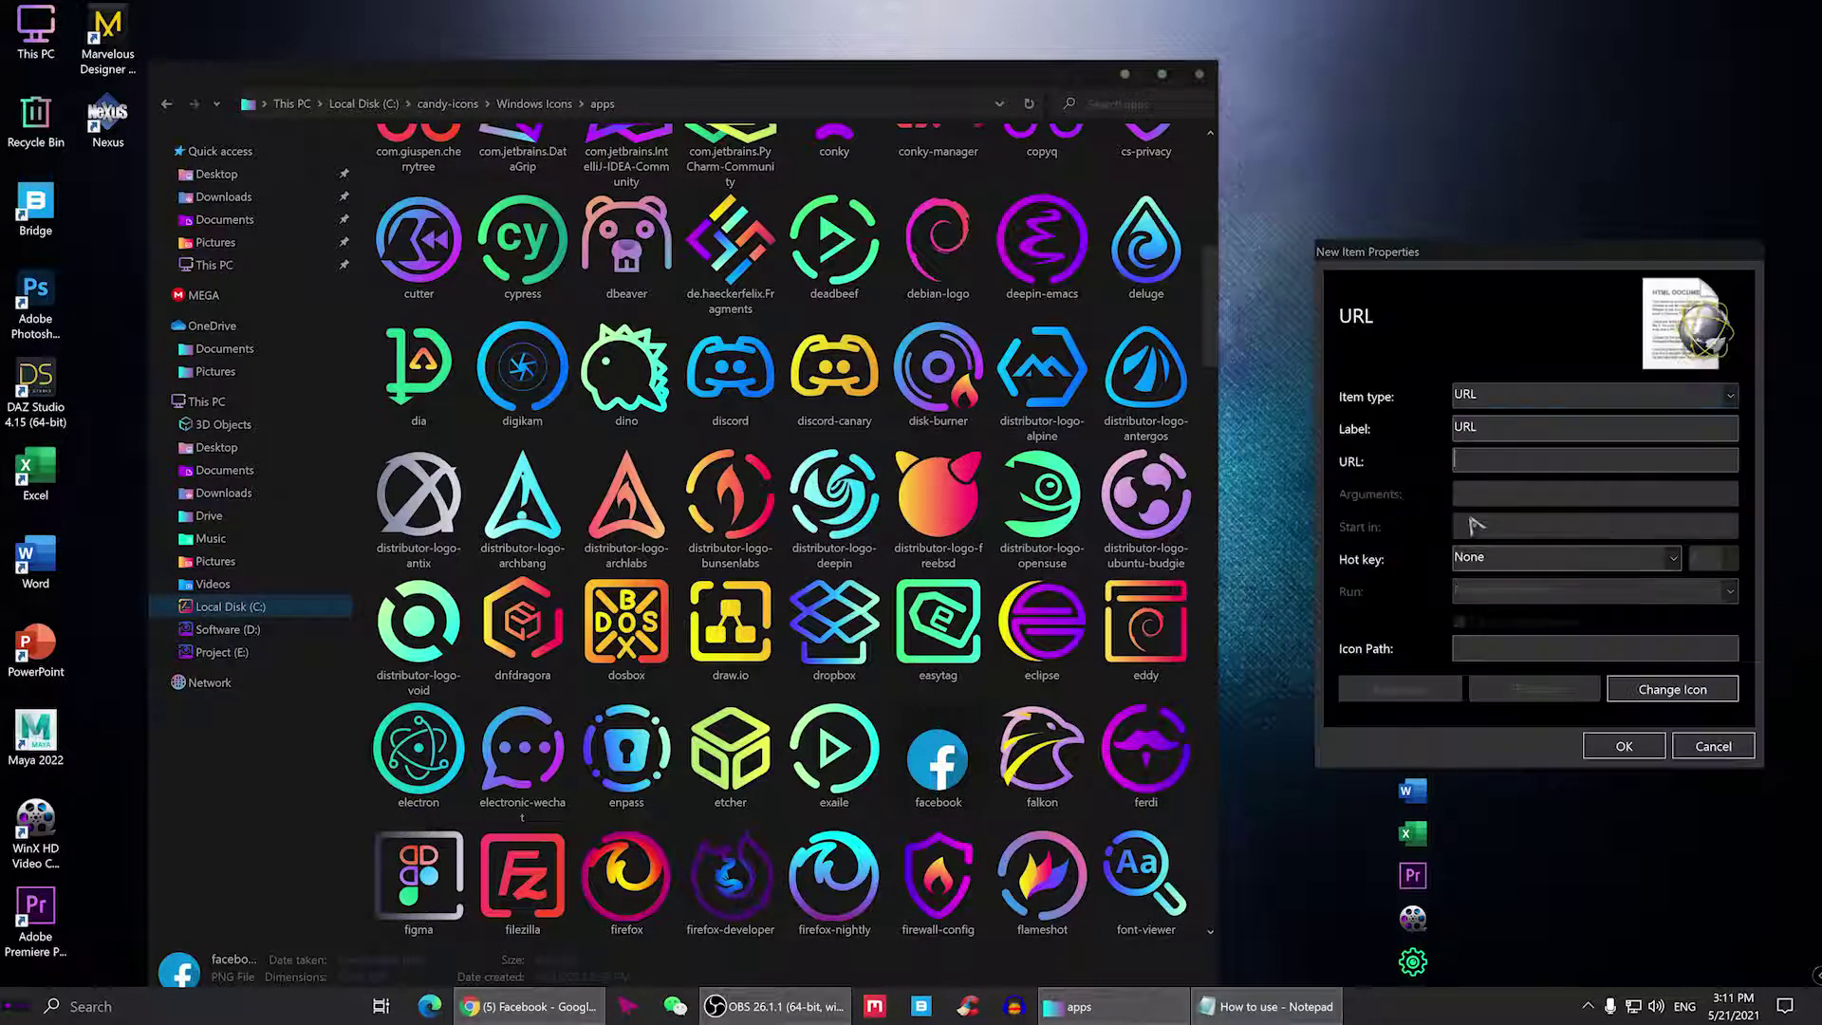
left_click_drag(1496, 428, 1429, 433)
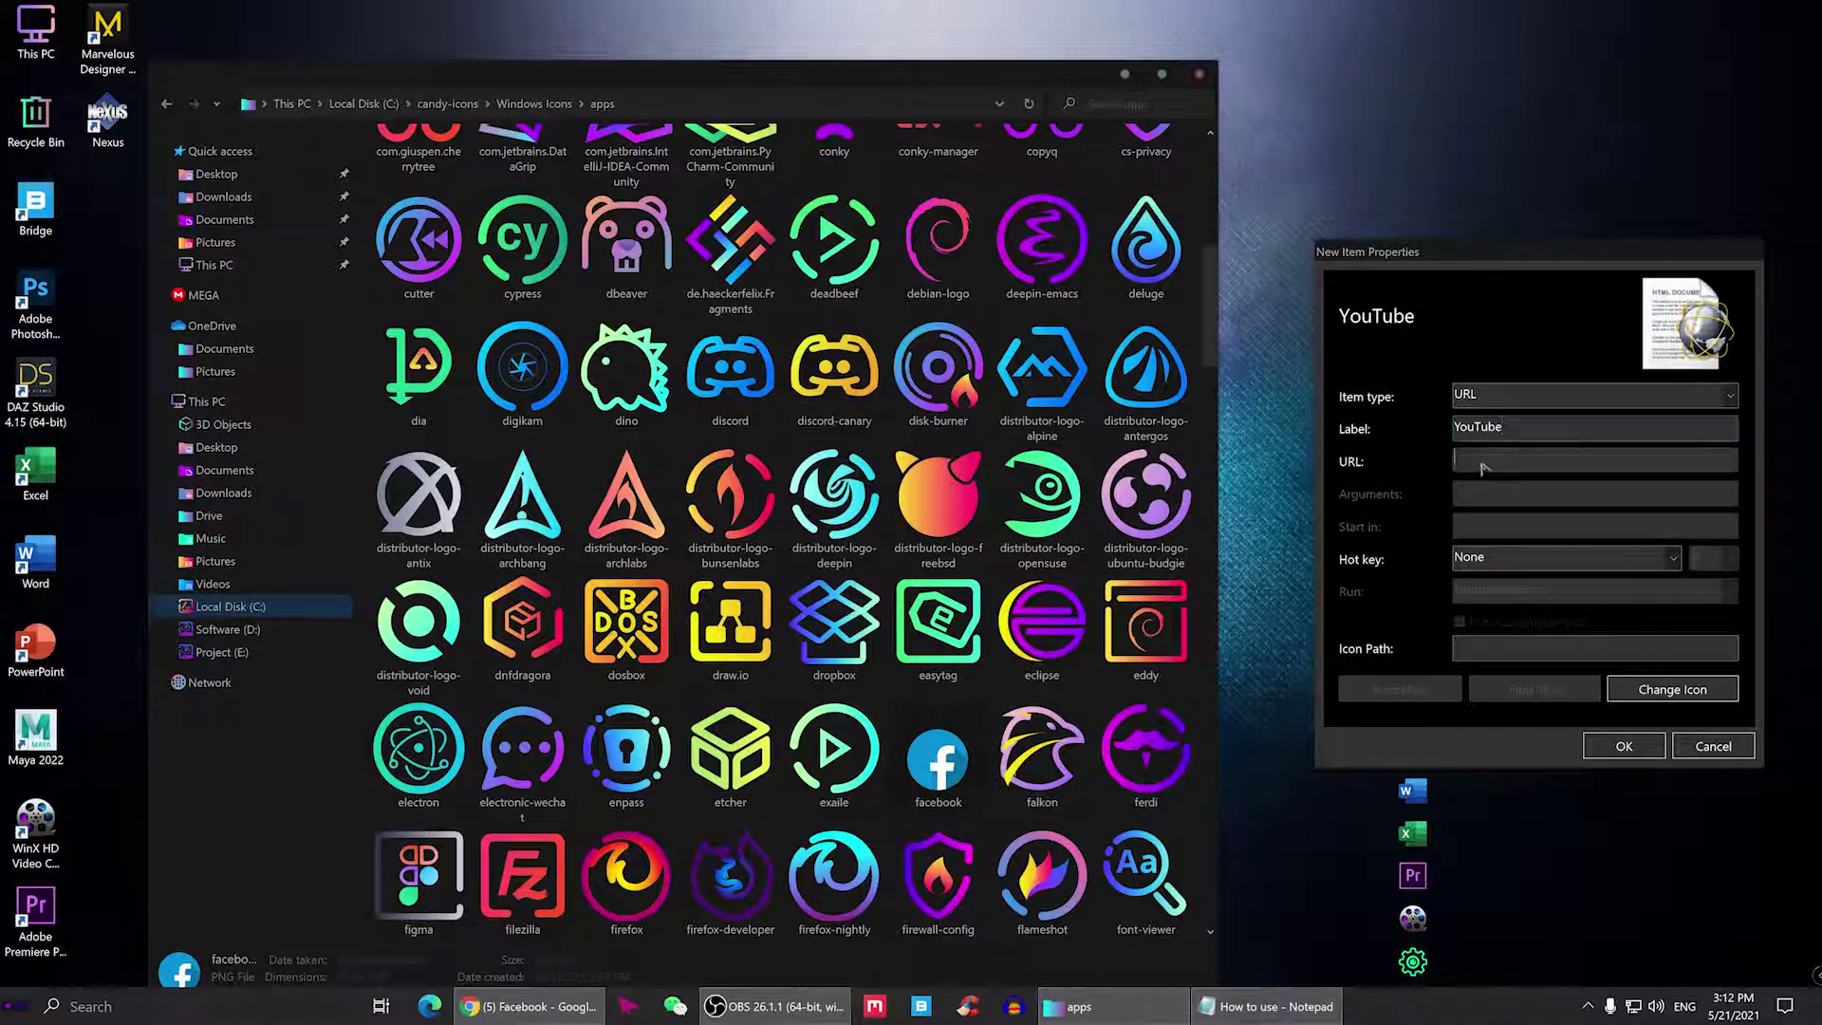
- Switch to Chrome, copy the address of the open YouTube tab and minimize the browser
left_click(531, 1006)
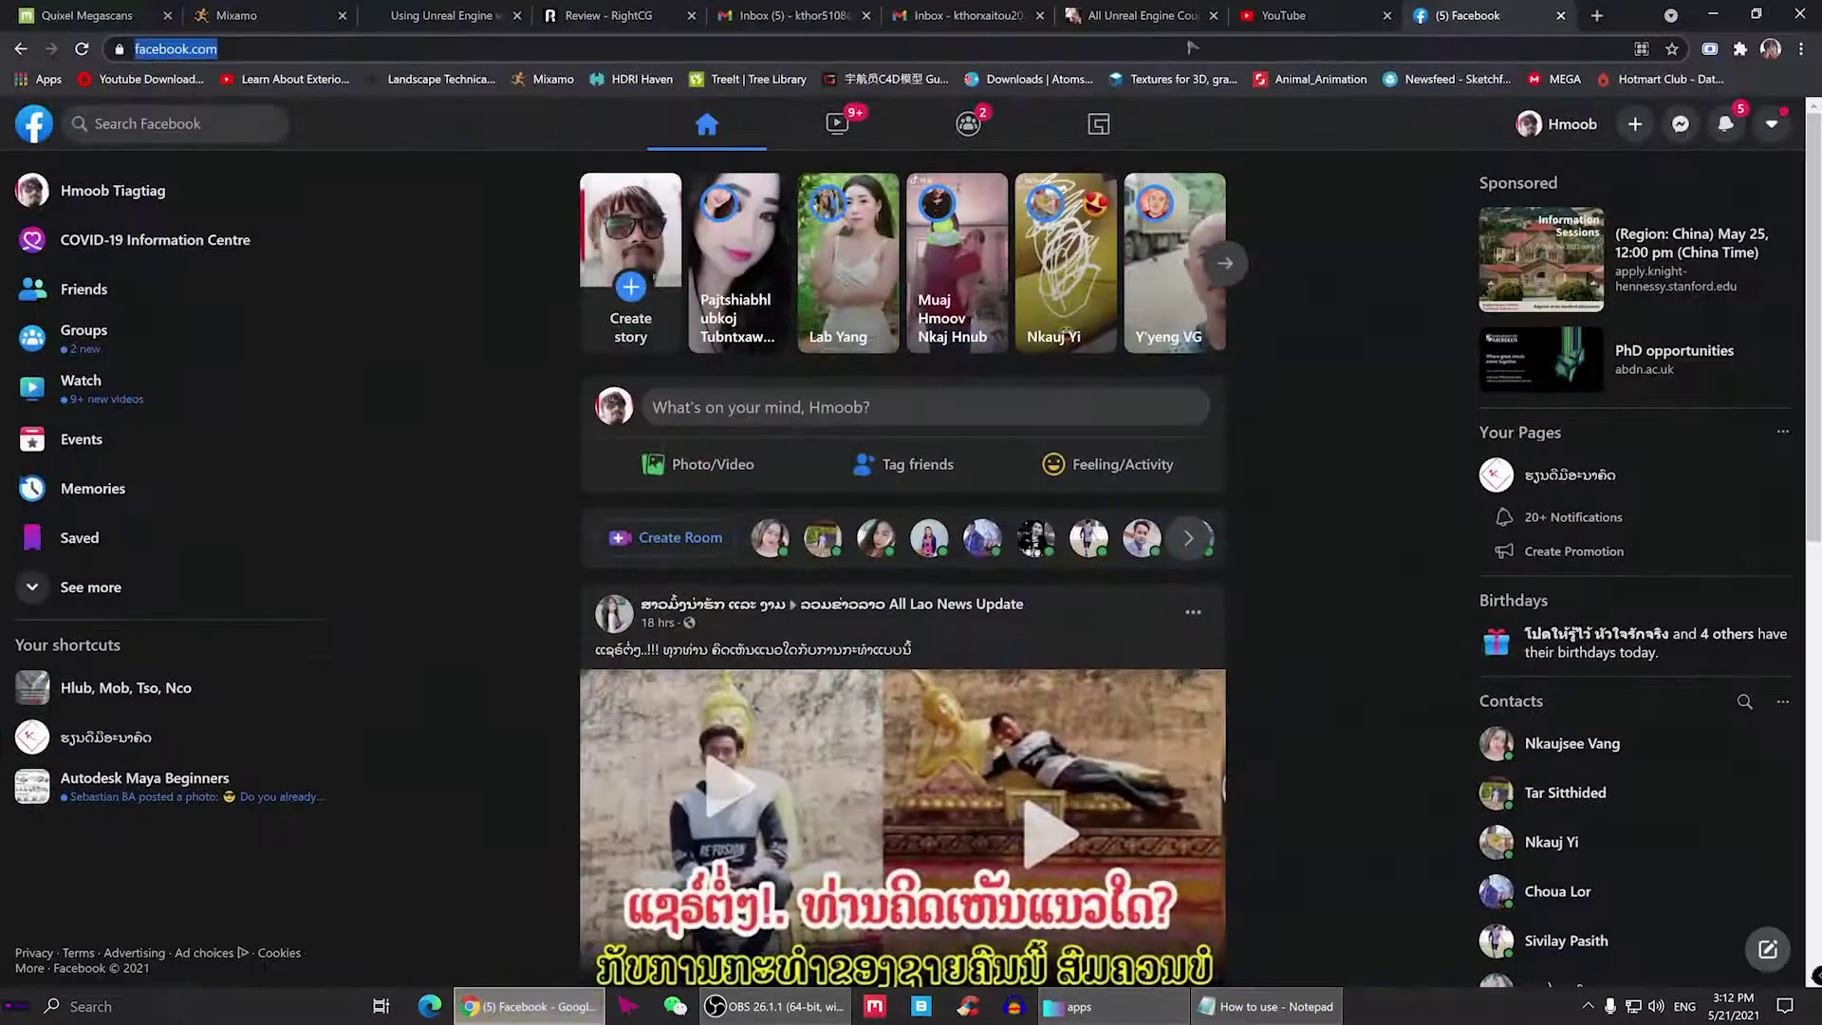
left_click(1283, 15)
left_click(903, 54)
key("super+c")
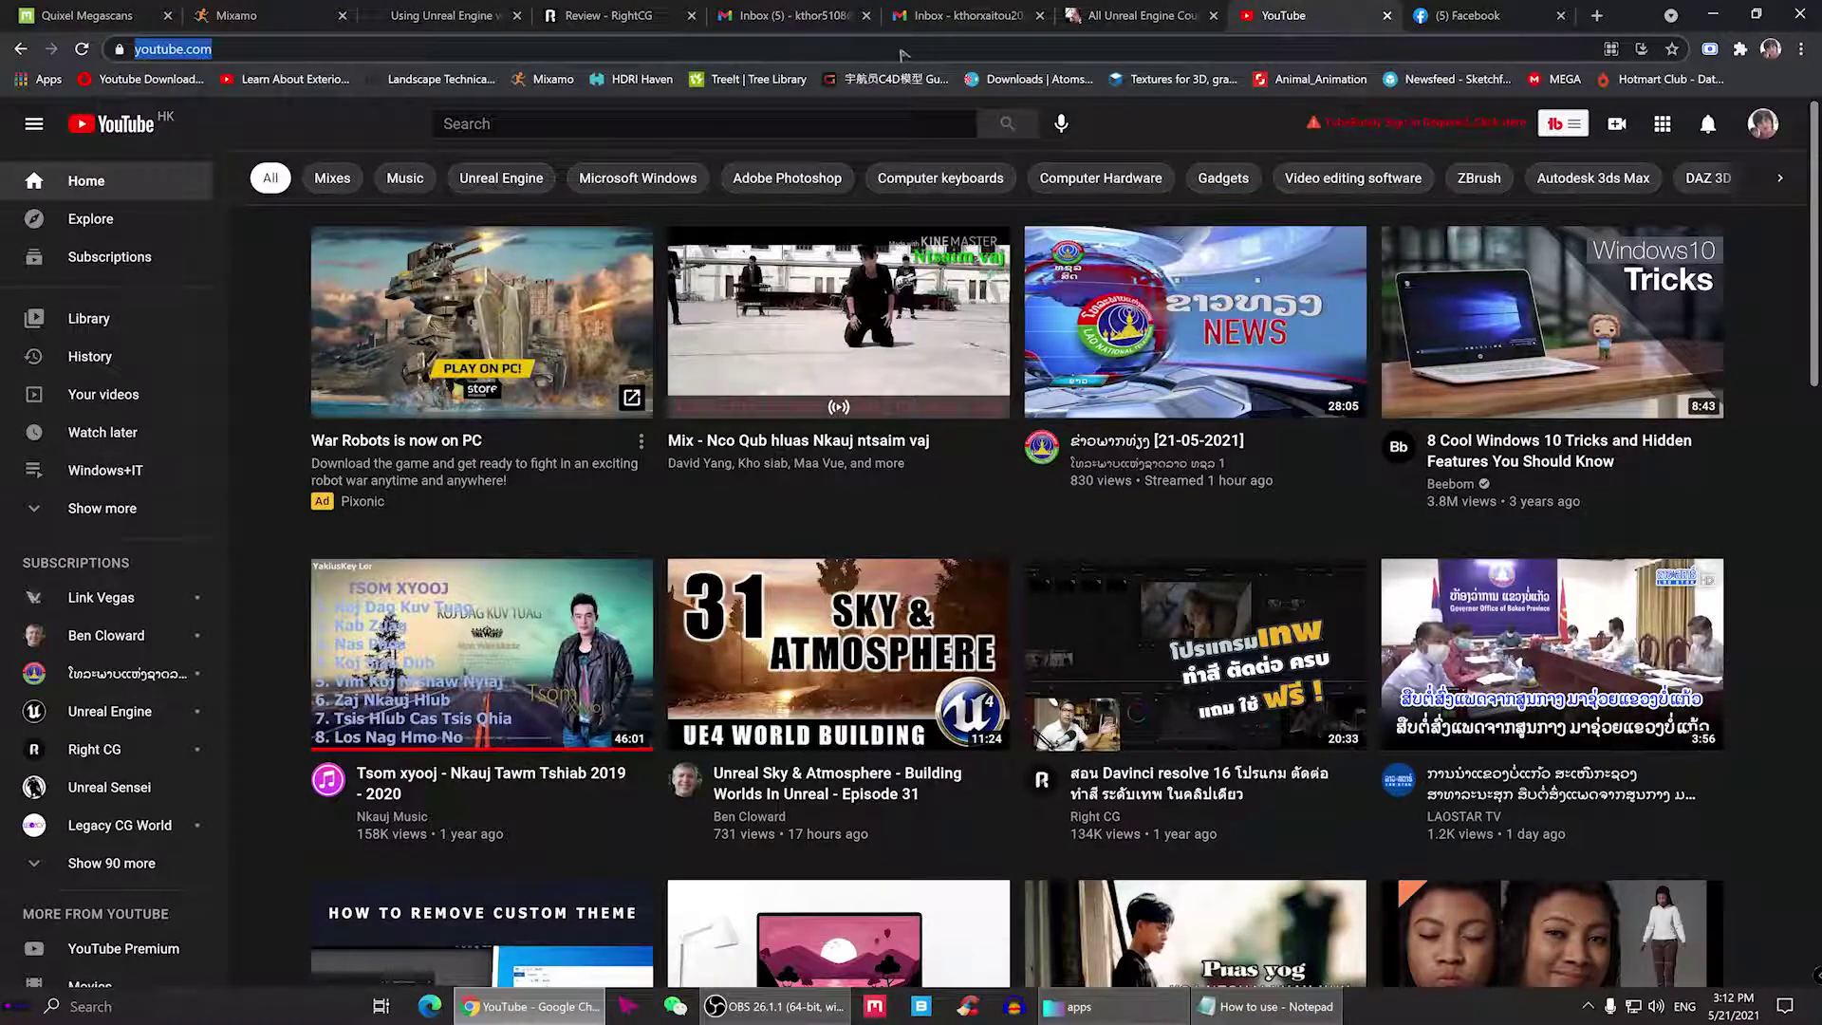
left_click(1705, 16)
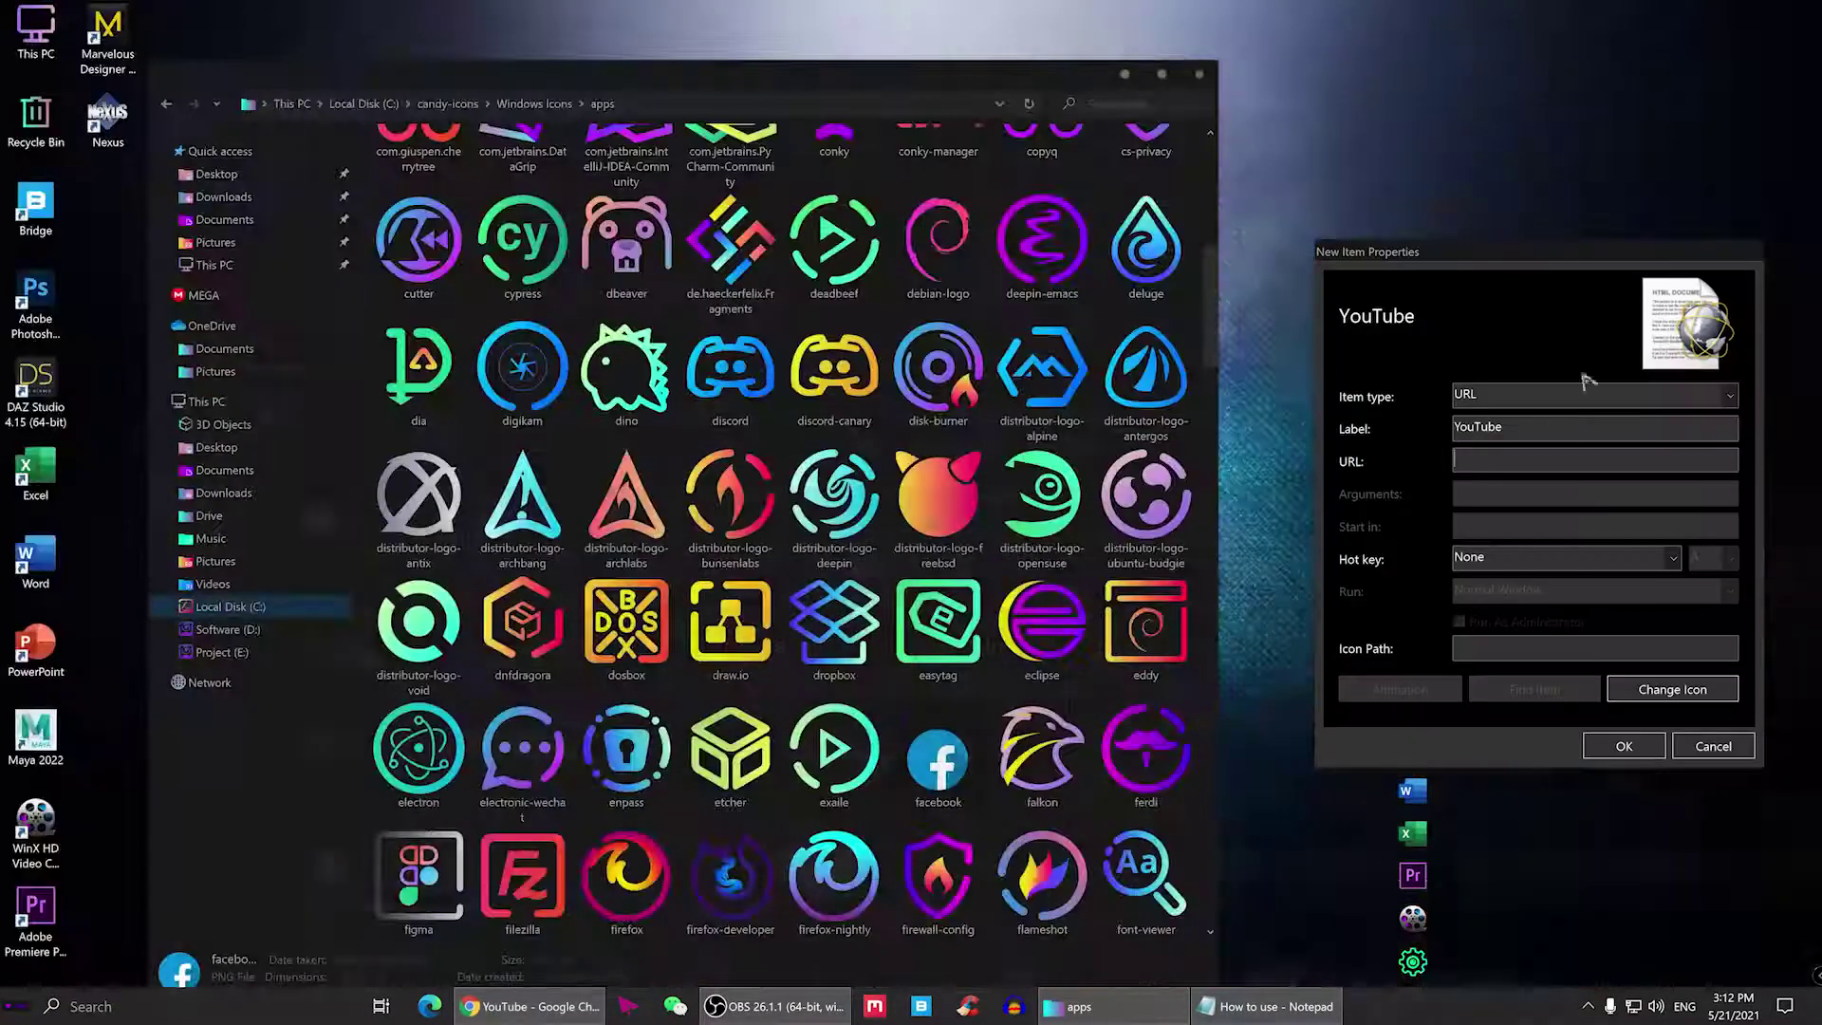
right_click(1497, 463)
left_click(1519, 534)
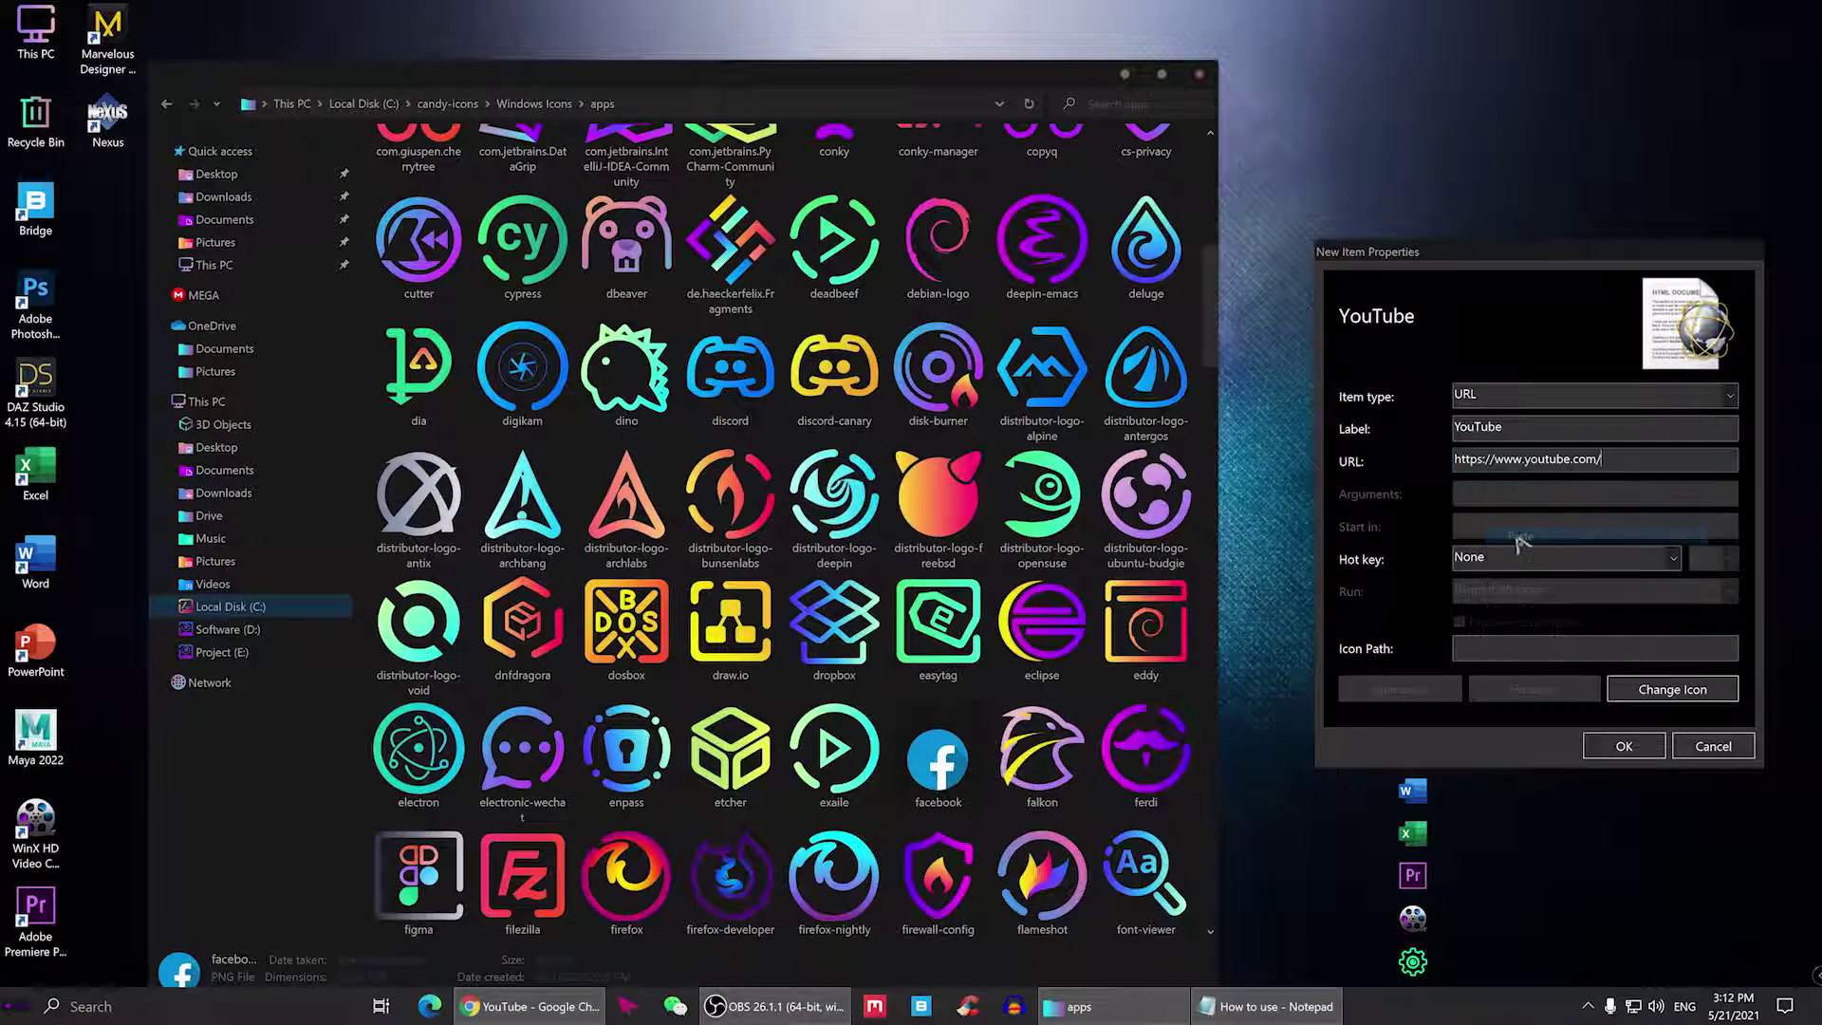
left_click(1623, 746)
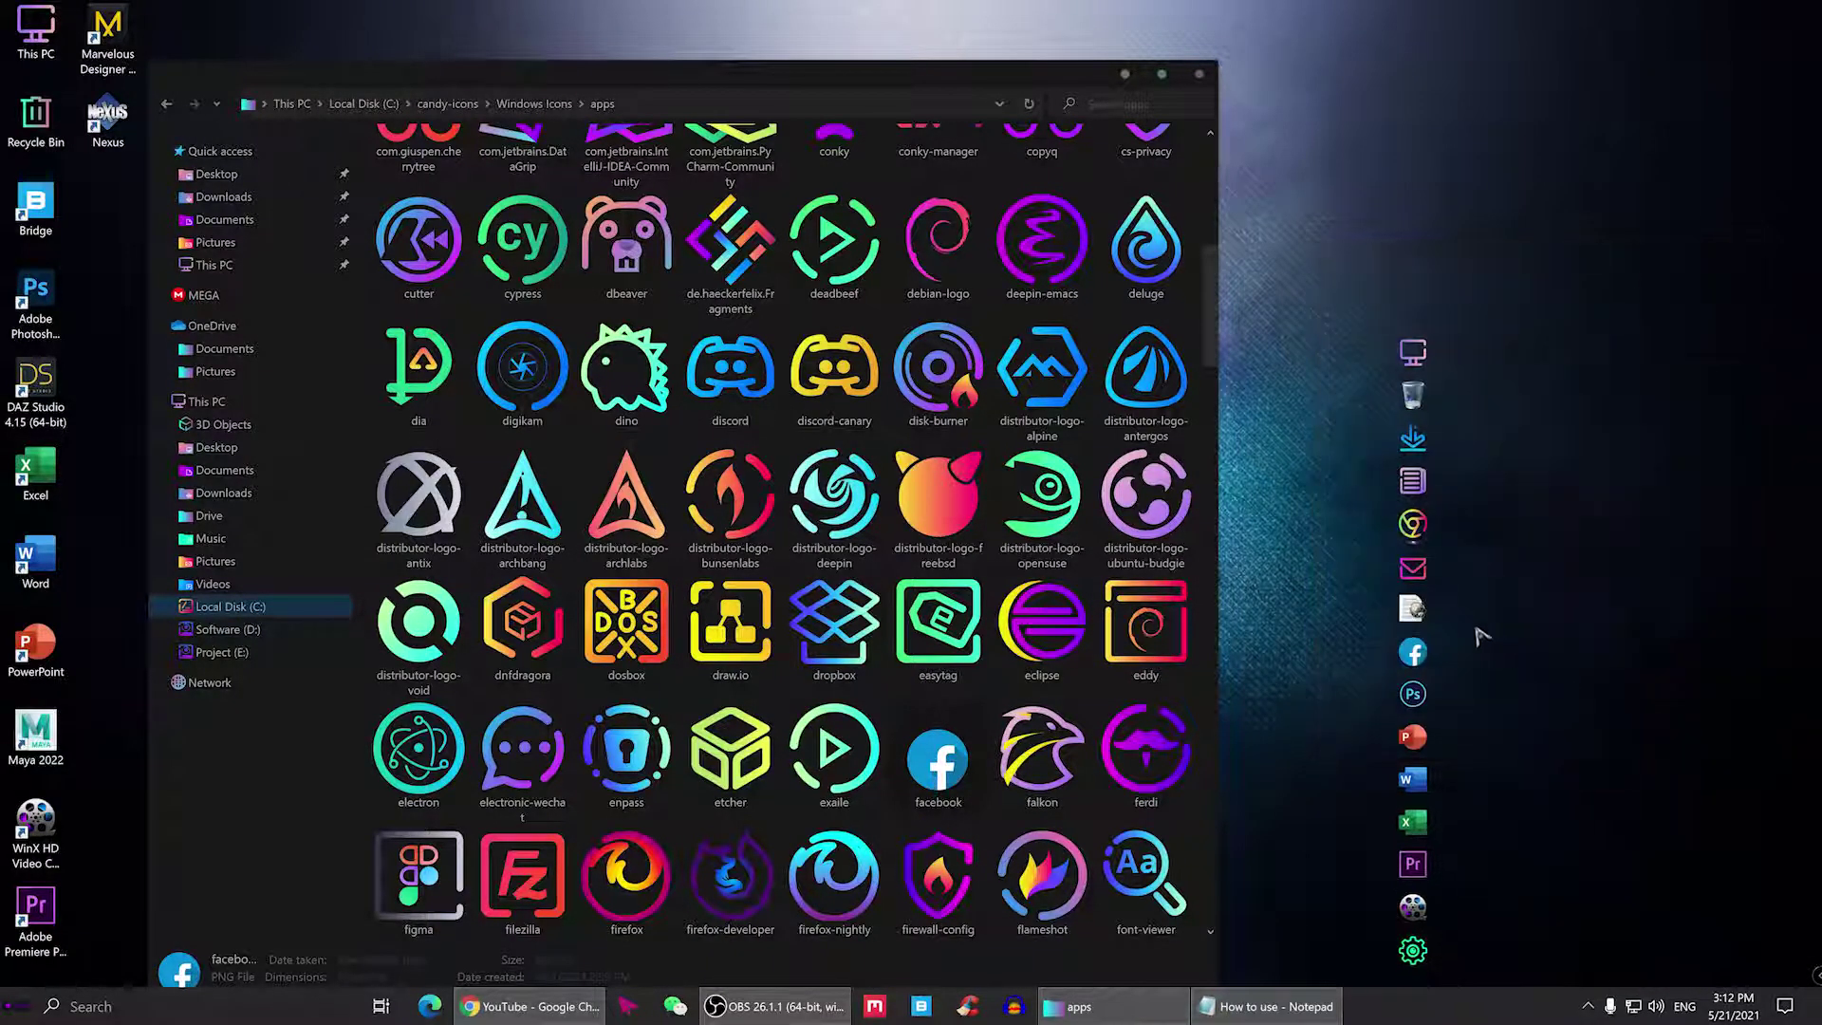
scroll(882, 641, "down", 15)
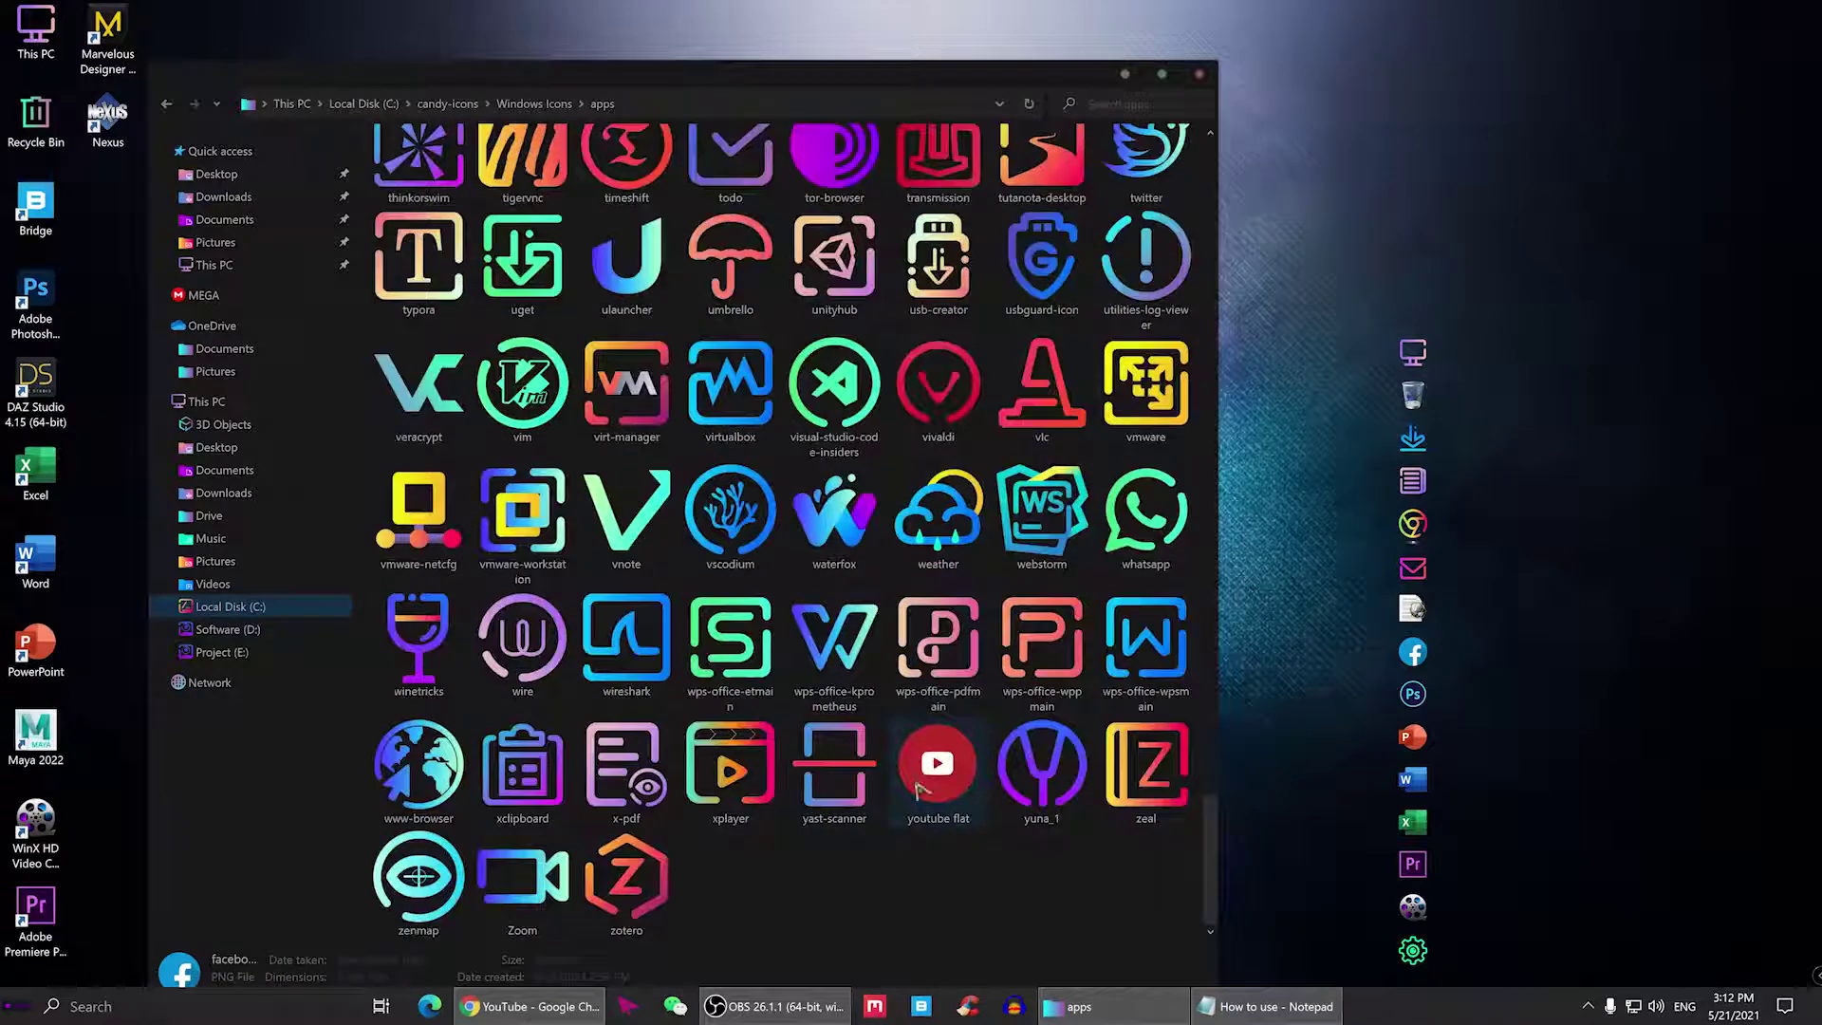
left_click_drag(895, 773, 1418, 619)
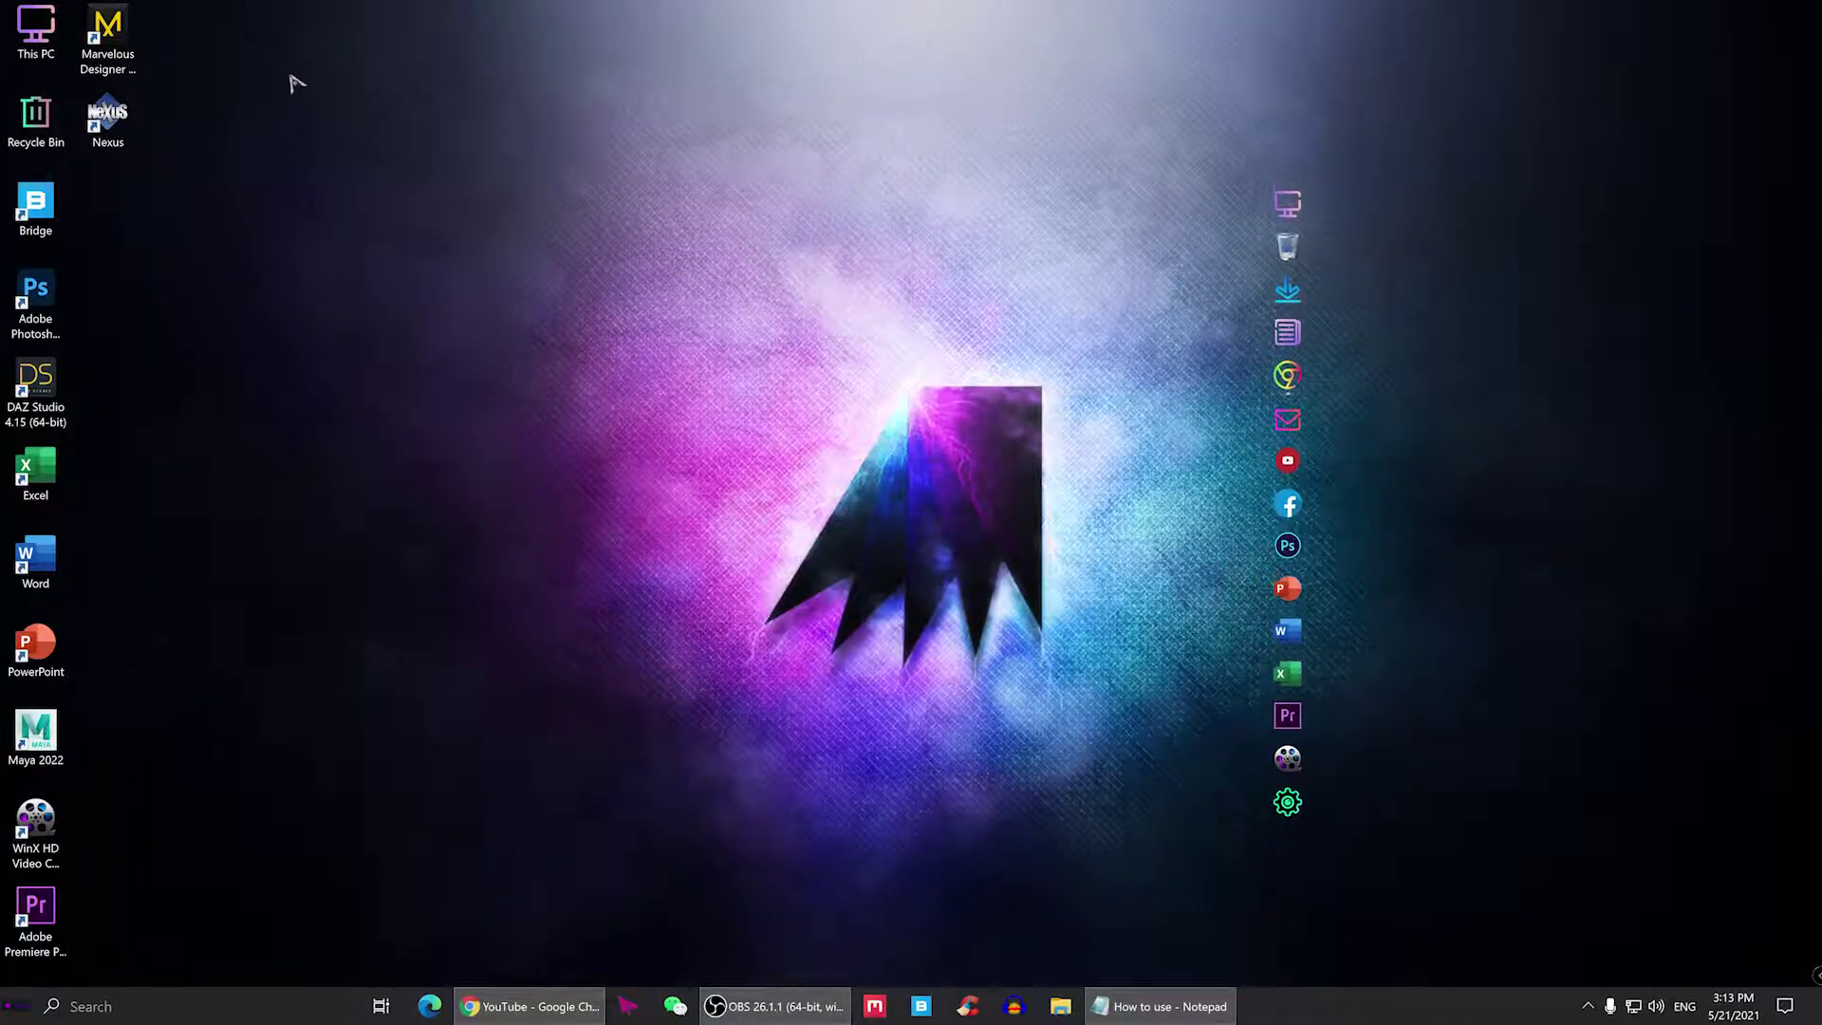
- Hide all desktop icons and refresh the desktop
left_click_drag(290, 62, 2, 953)
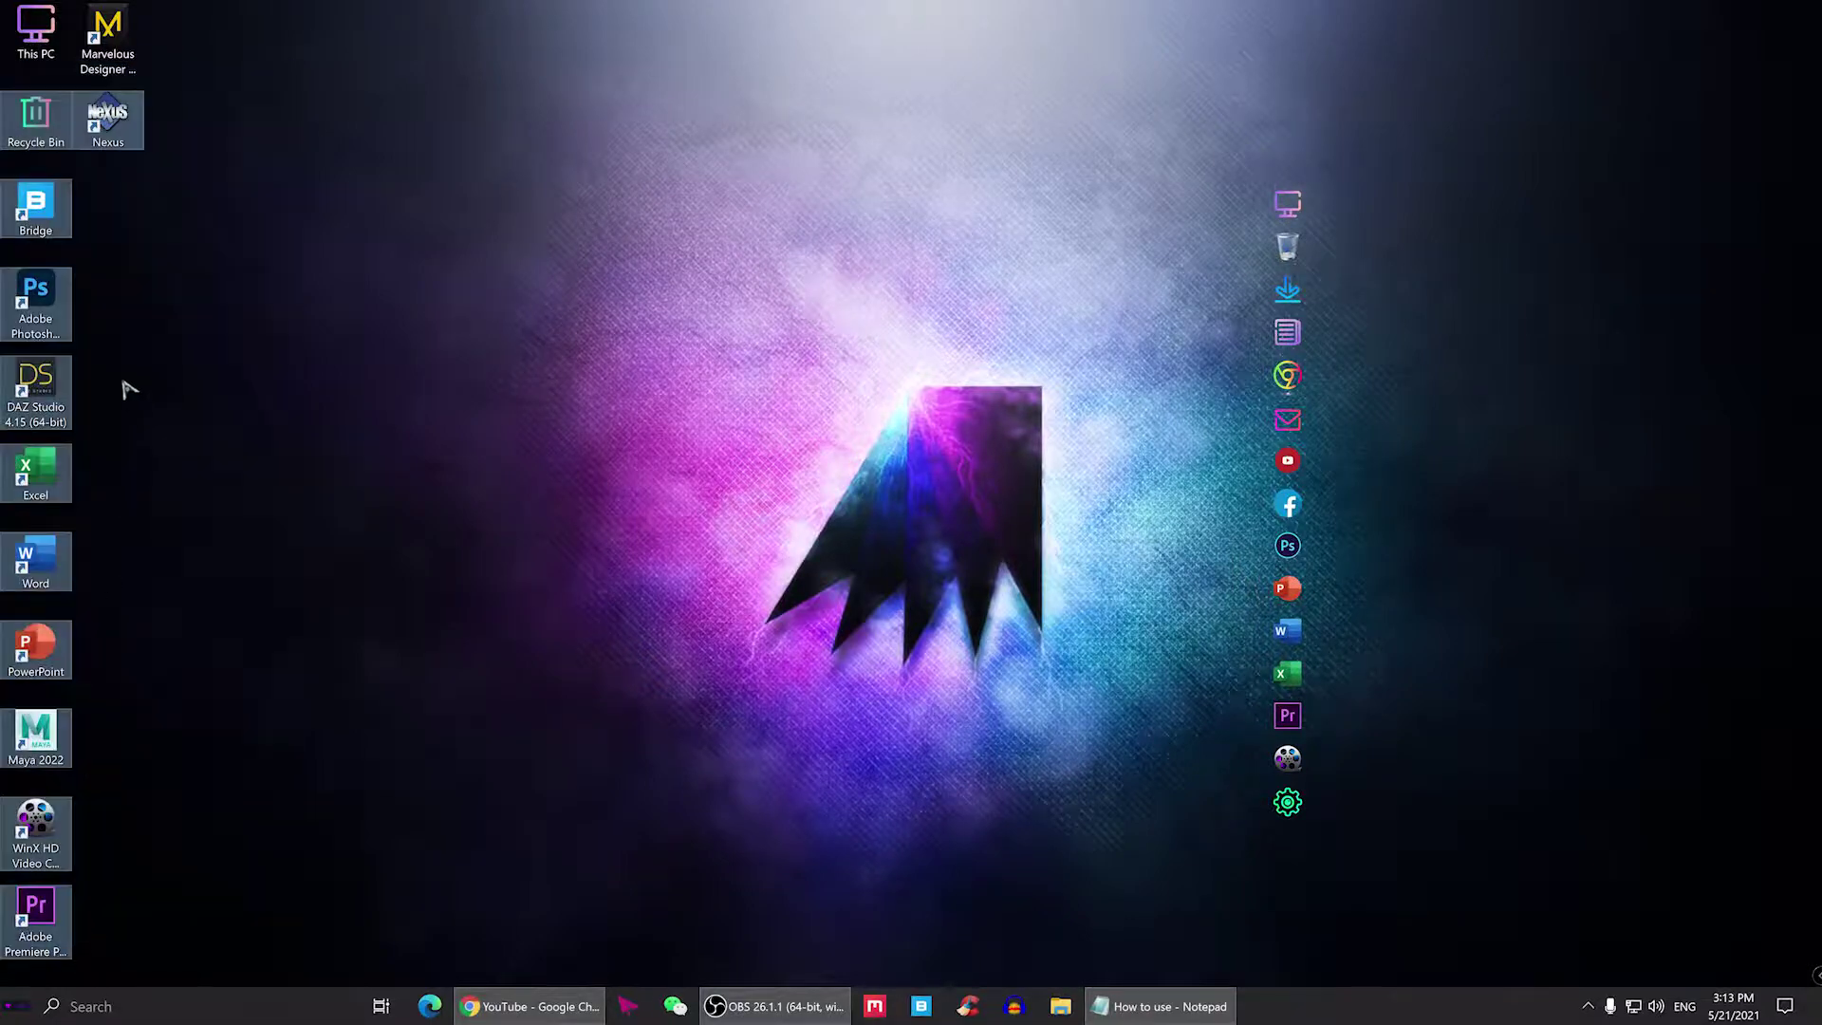
left_click(157, 219)
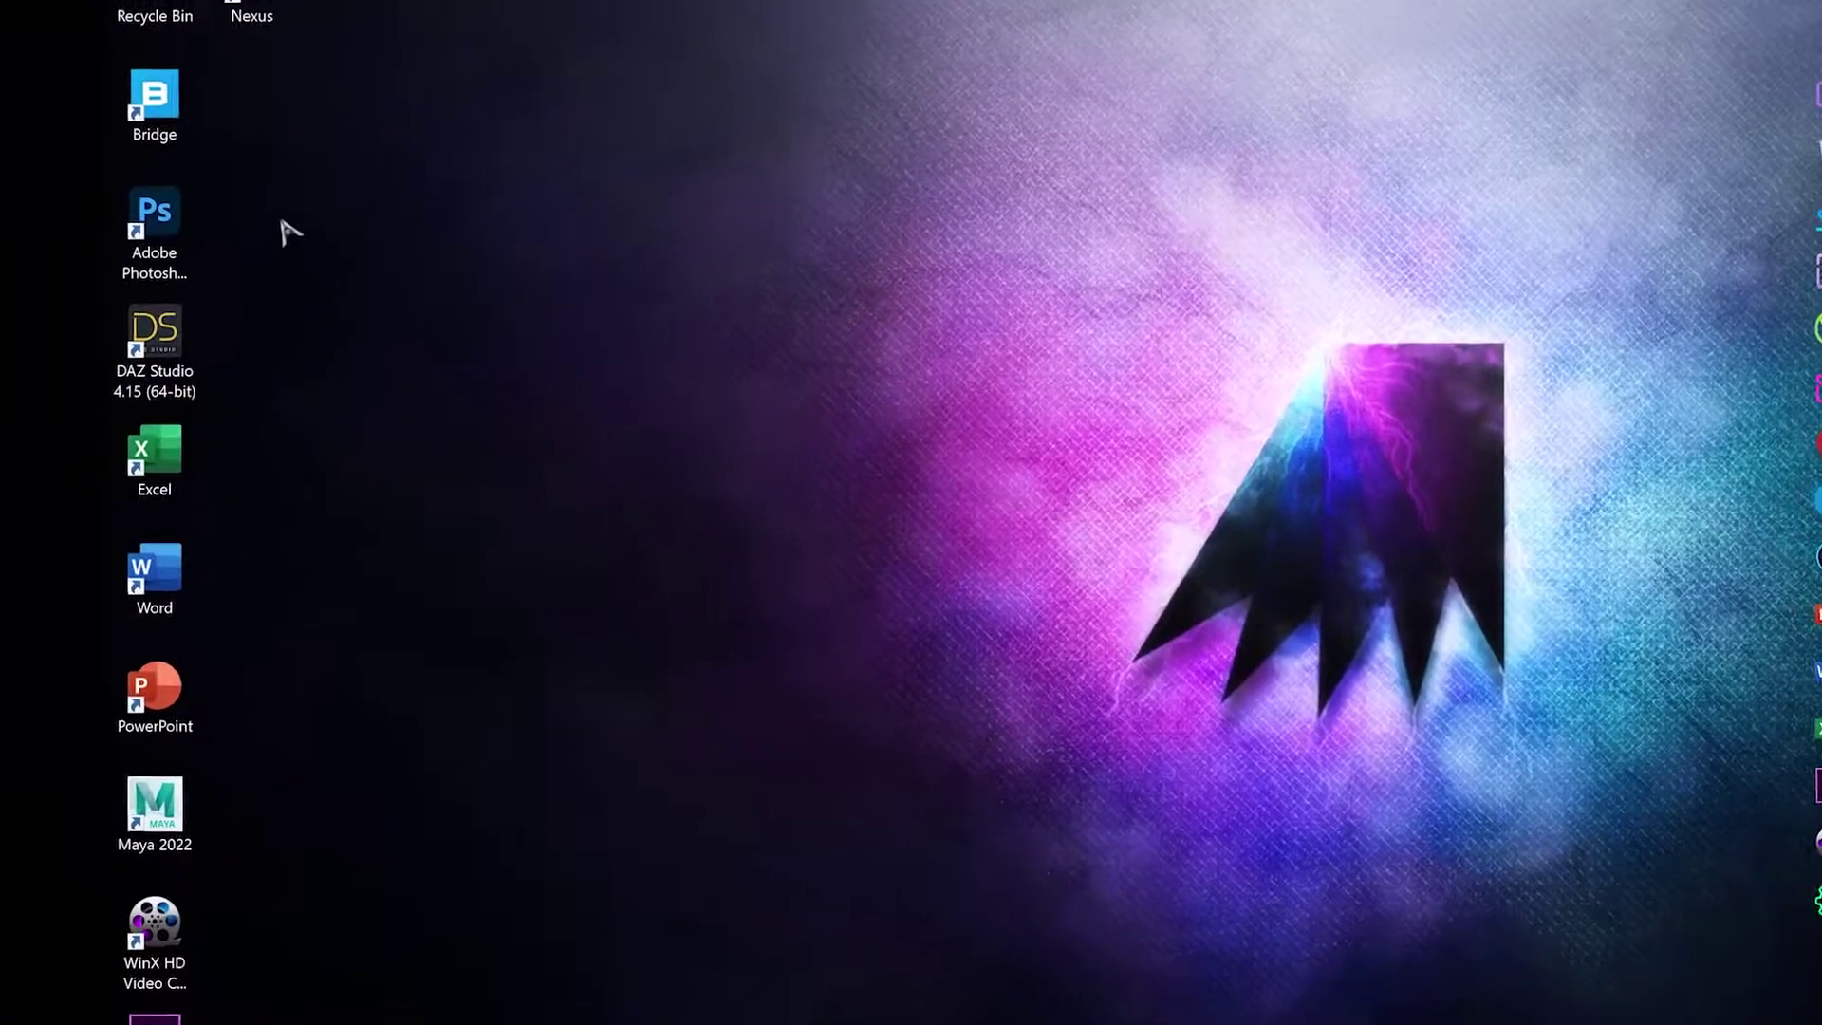
right_click(300, 189)
mouse_move(472, 211)
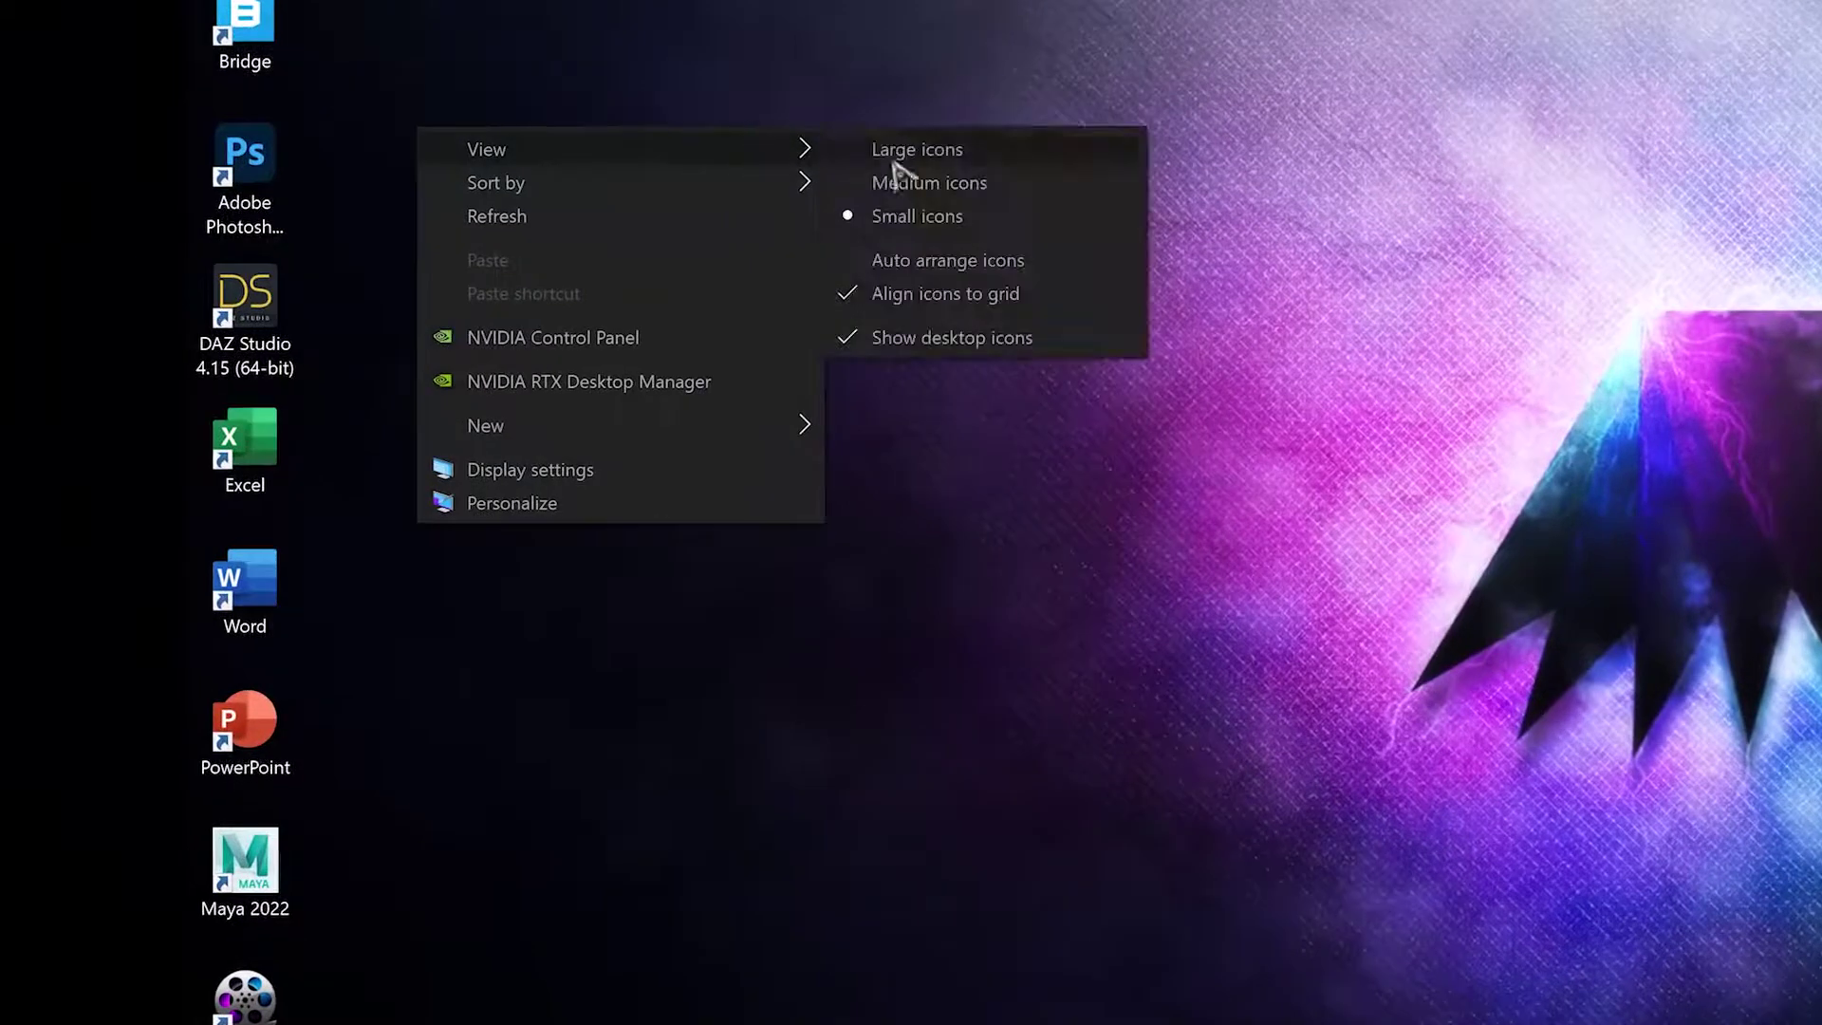
left_click(896, 347)
right_click(572, 1)
mouse_move(638, 1)
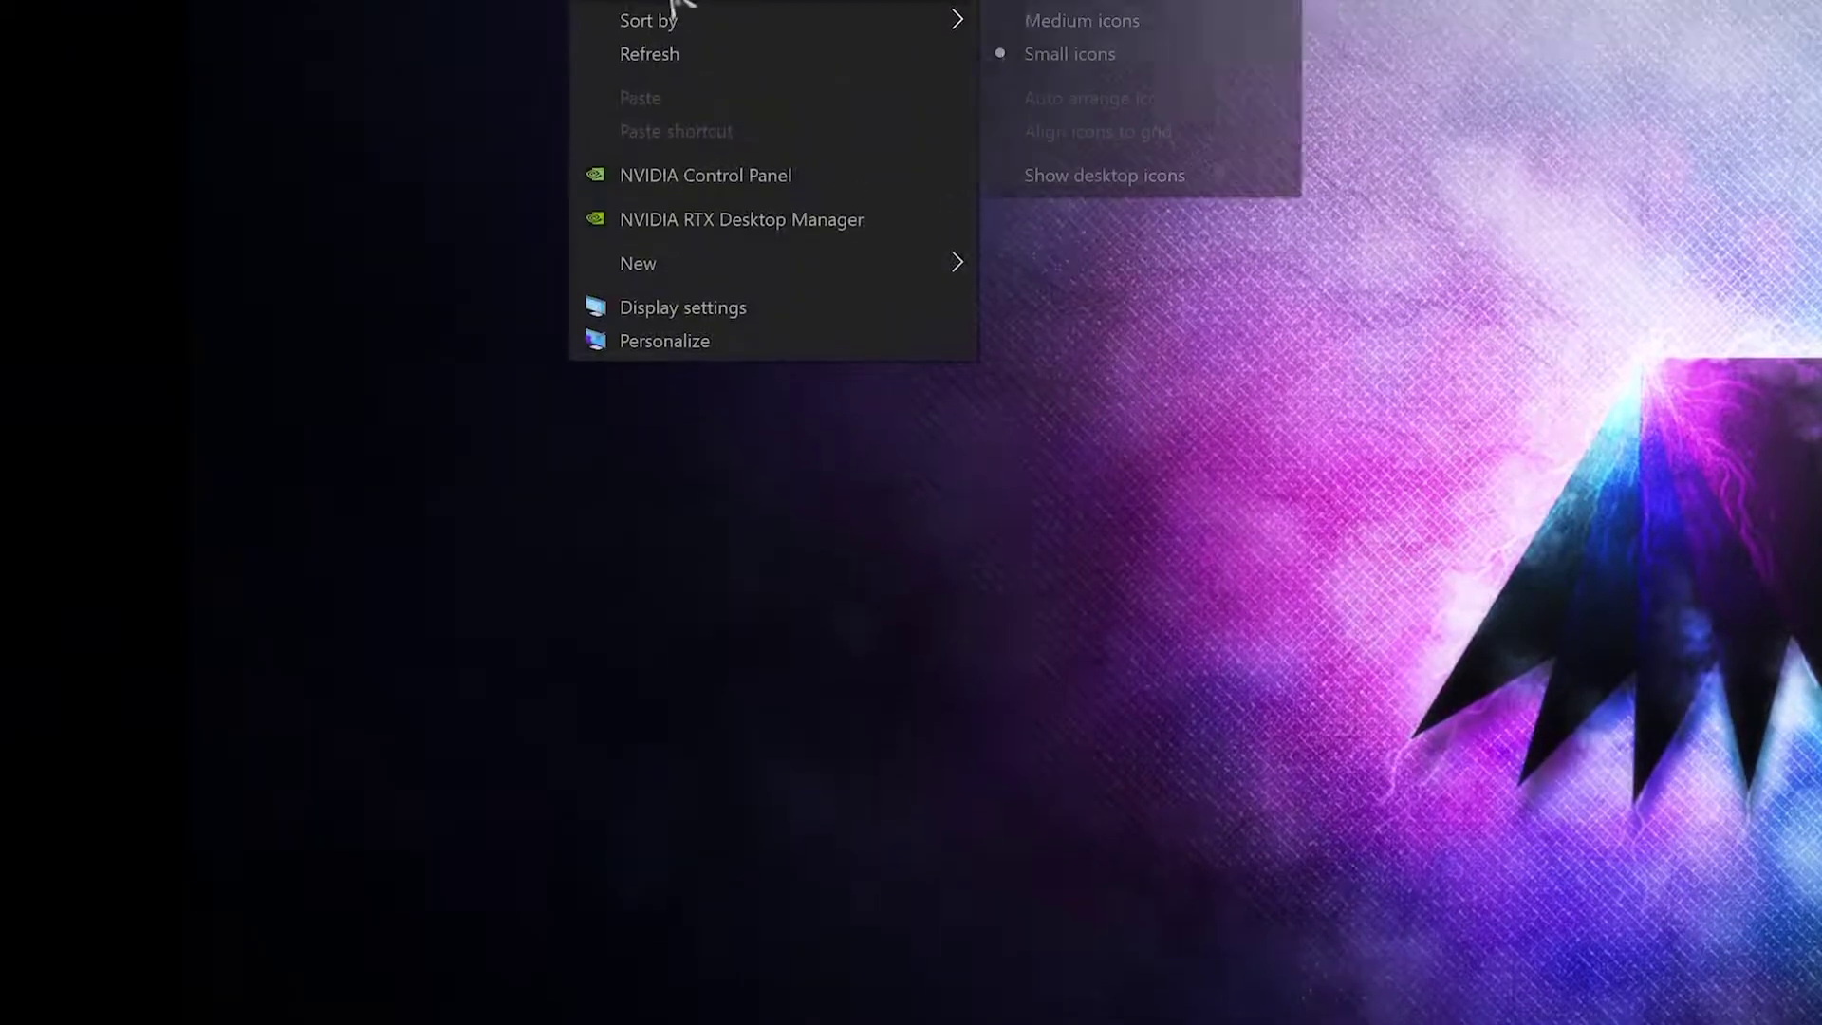
left_click(1082, 333)
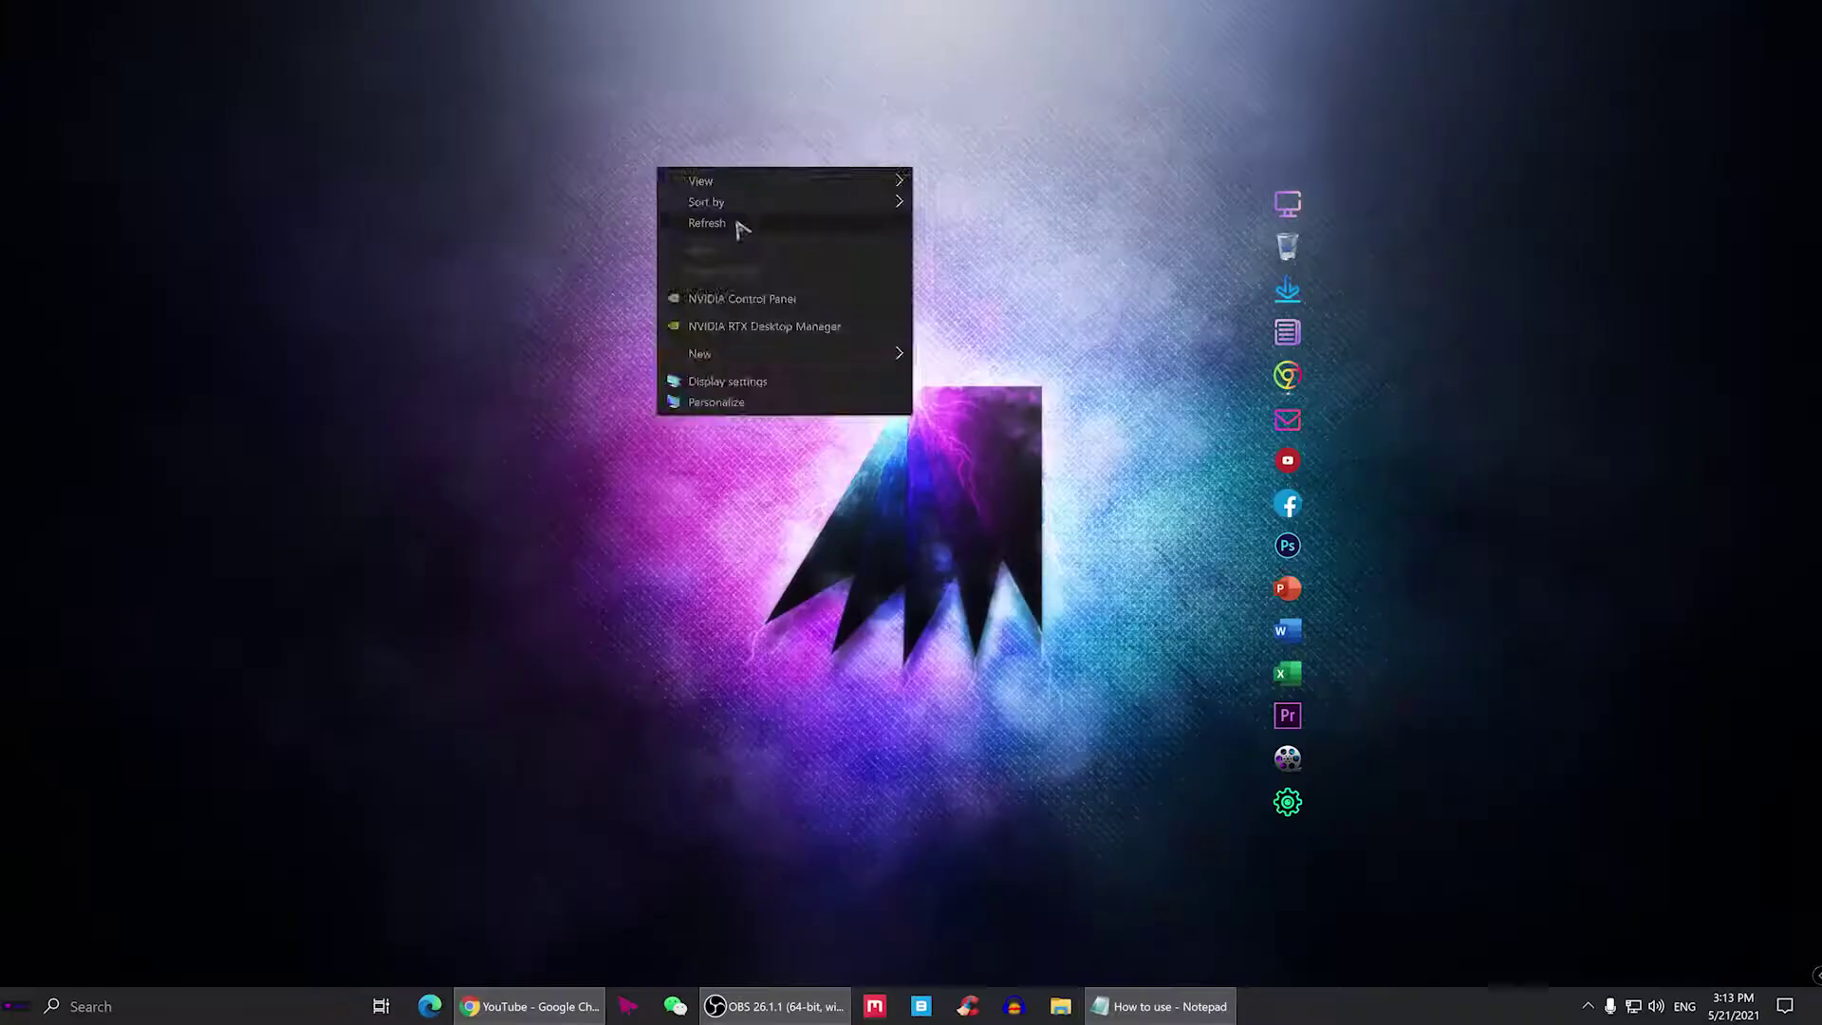
left_click(736, 223)
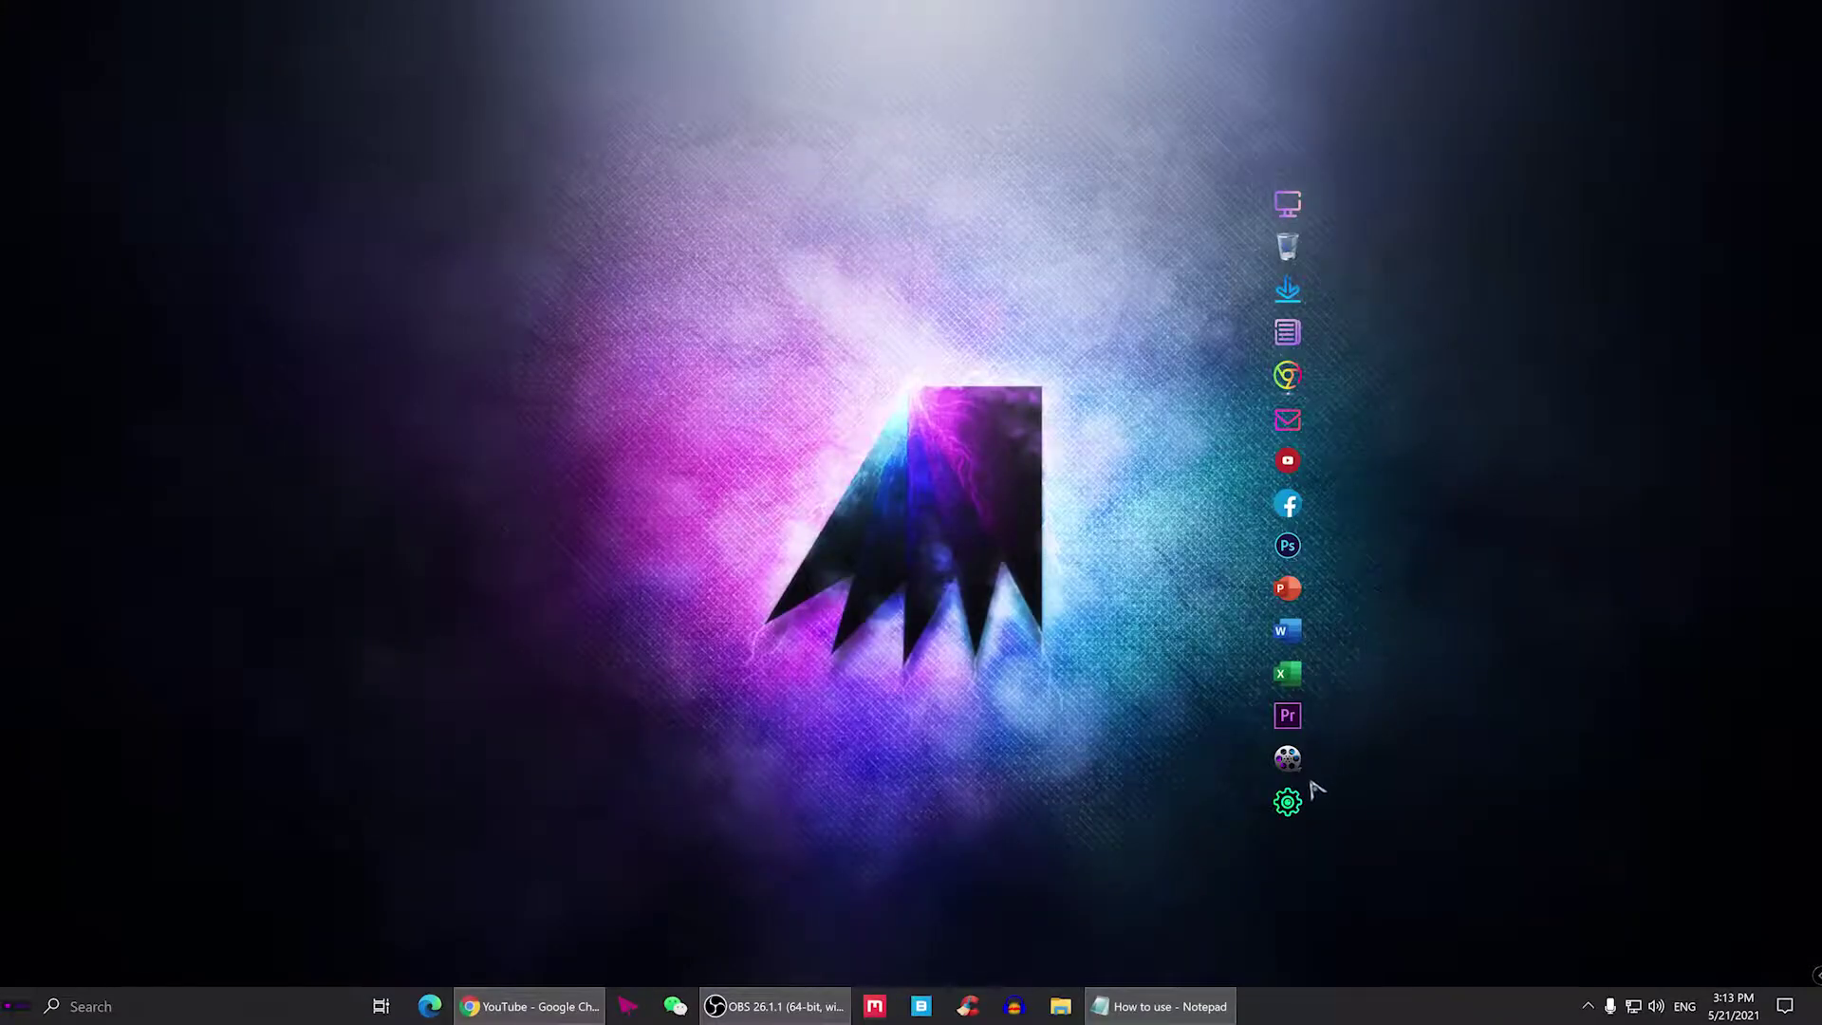
- Set the dock's orientation to Horizontal in the Nexus position preferences and apply it
left_click(1287, 801)
left_click(692, 315)
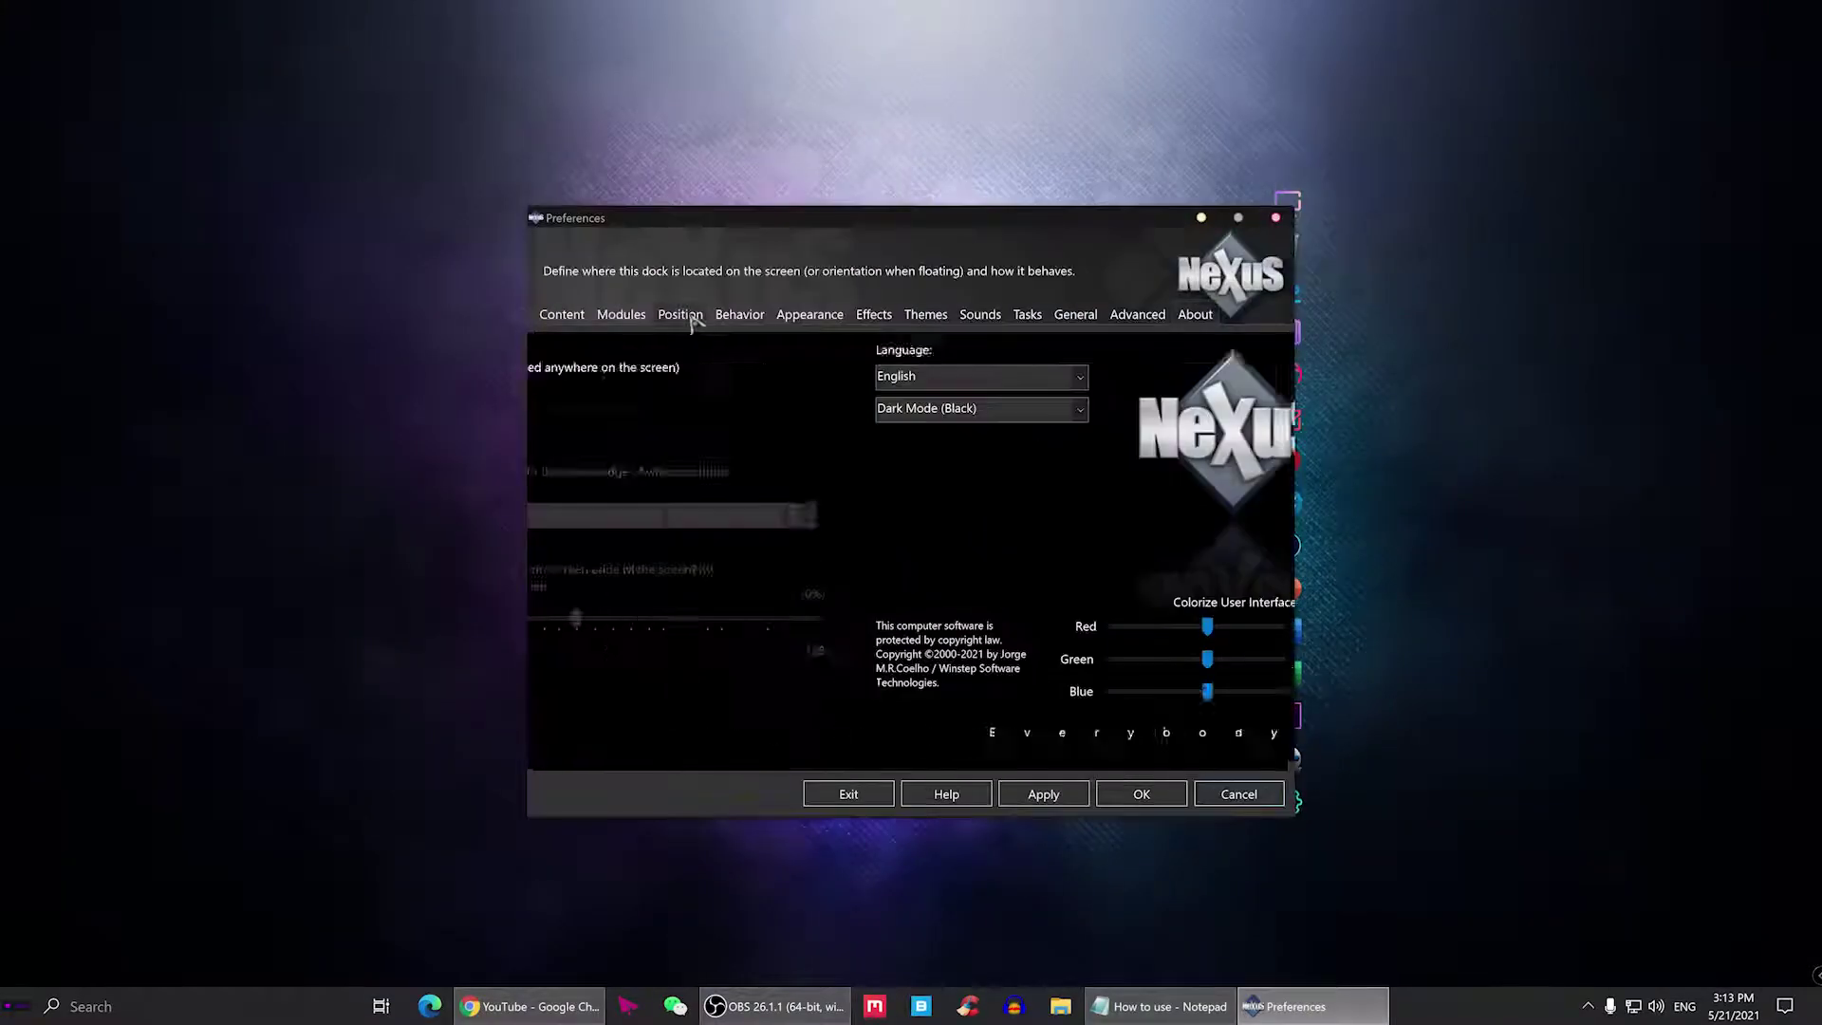
left_click(797, 516)
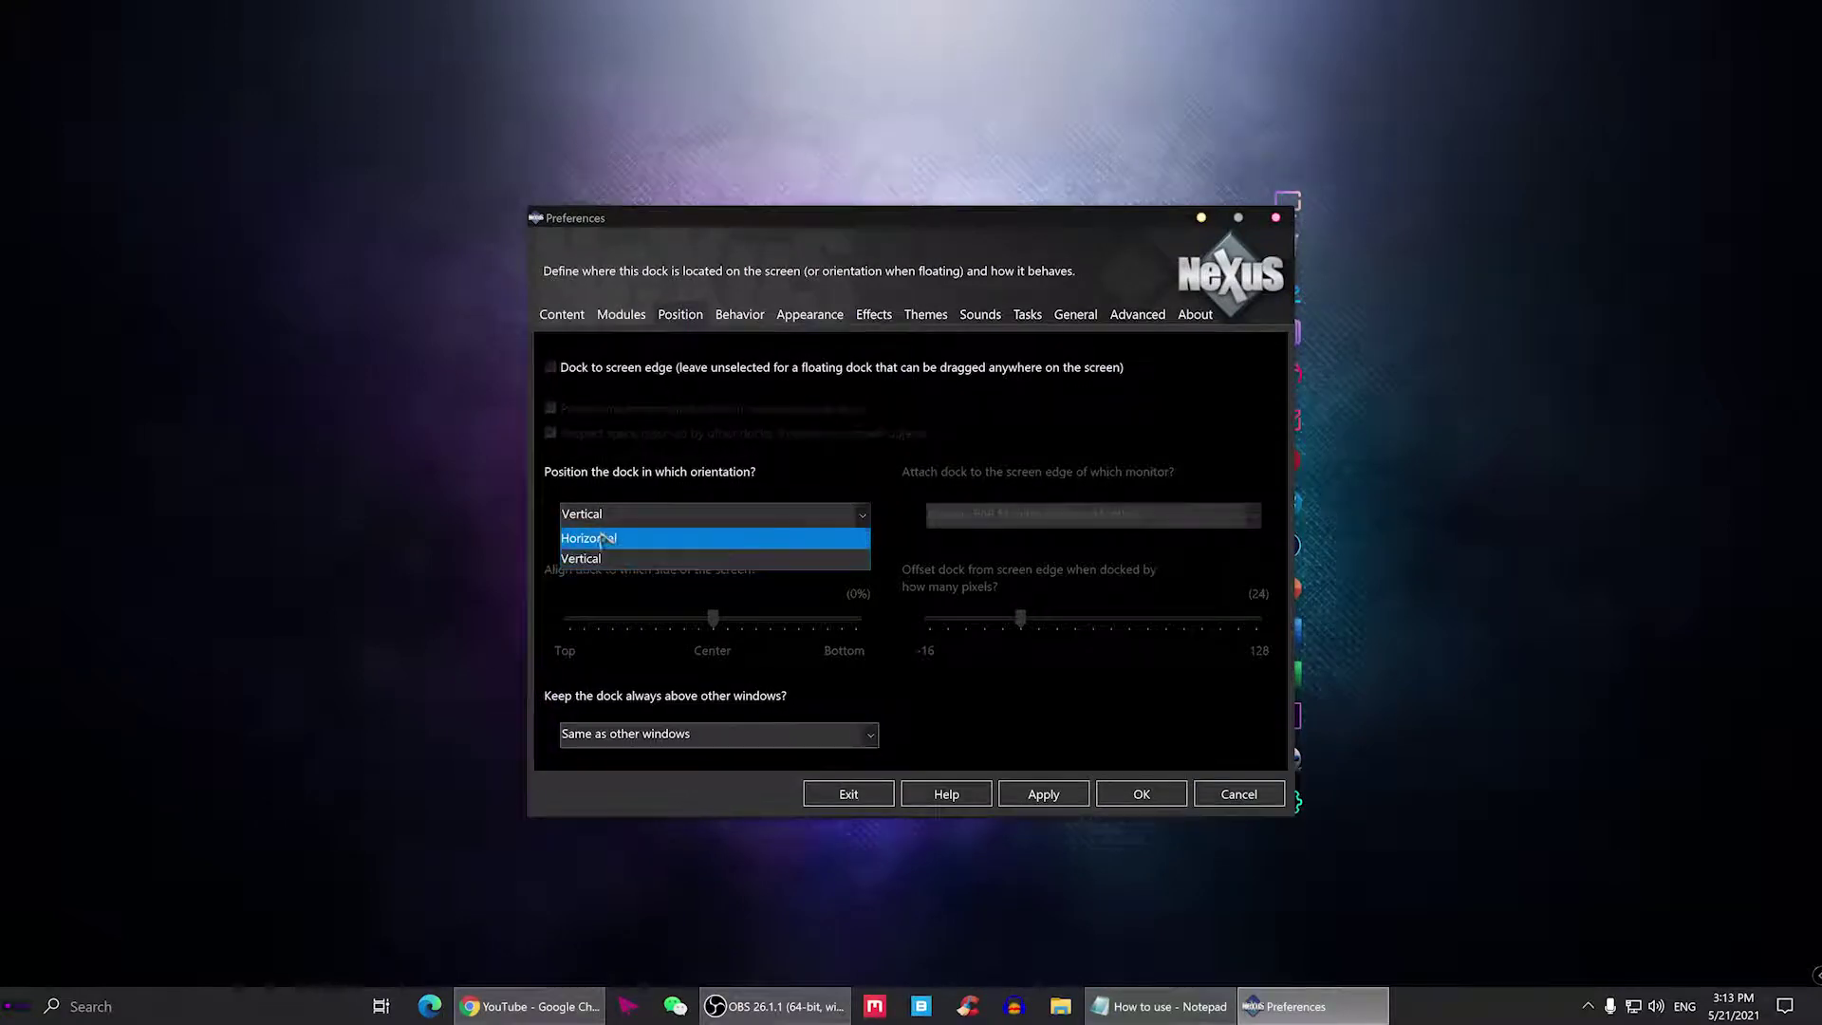
left_click(953, 233)
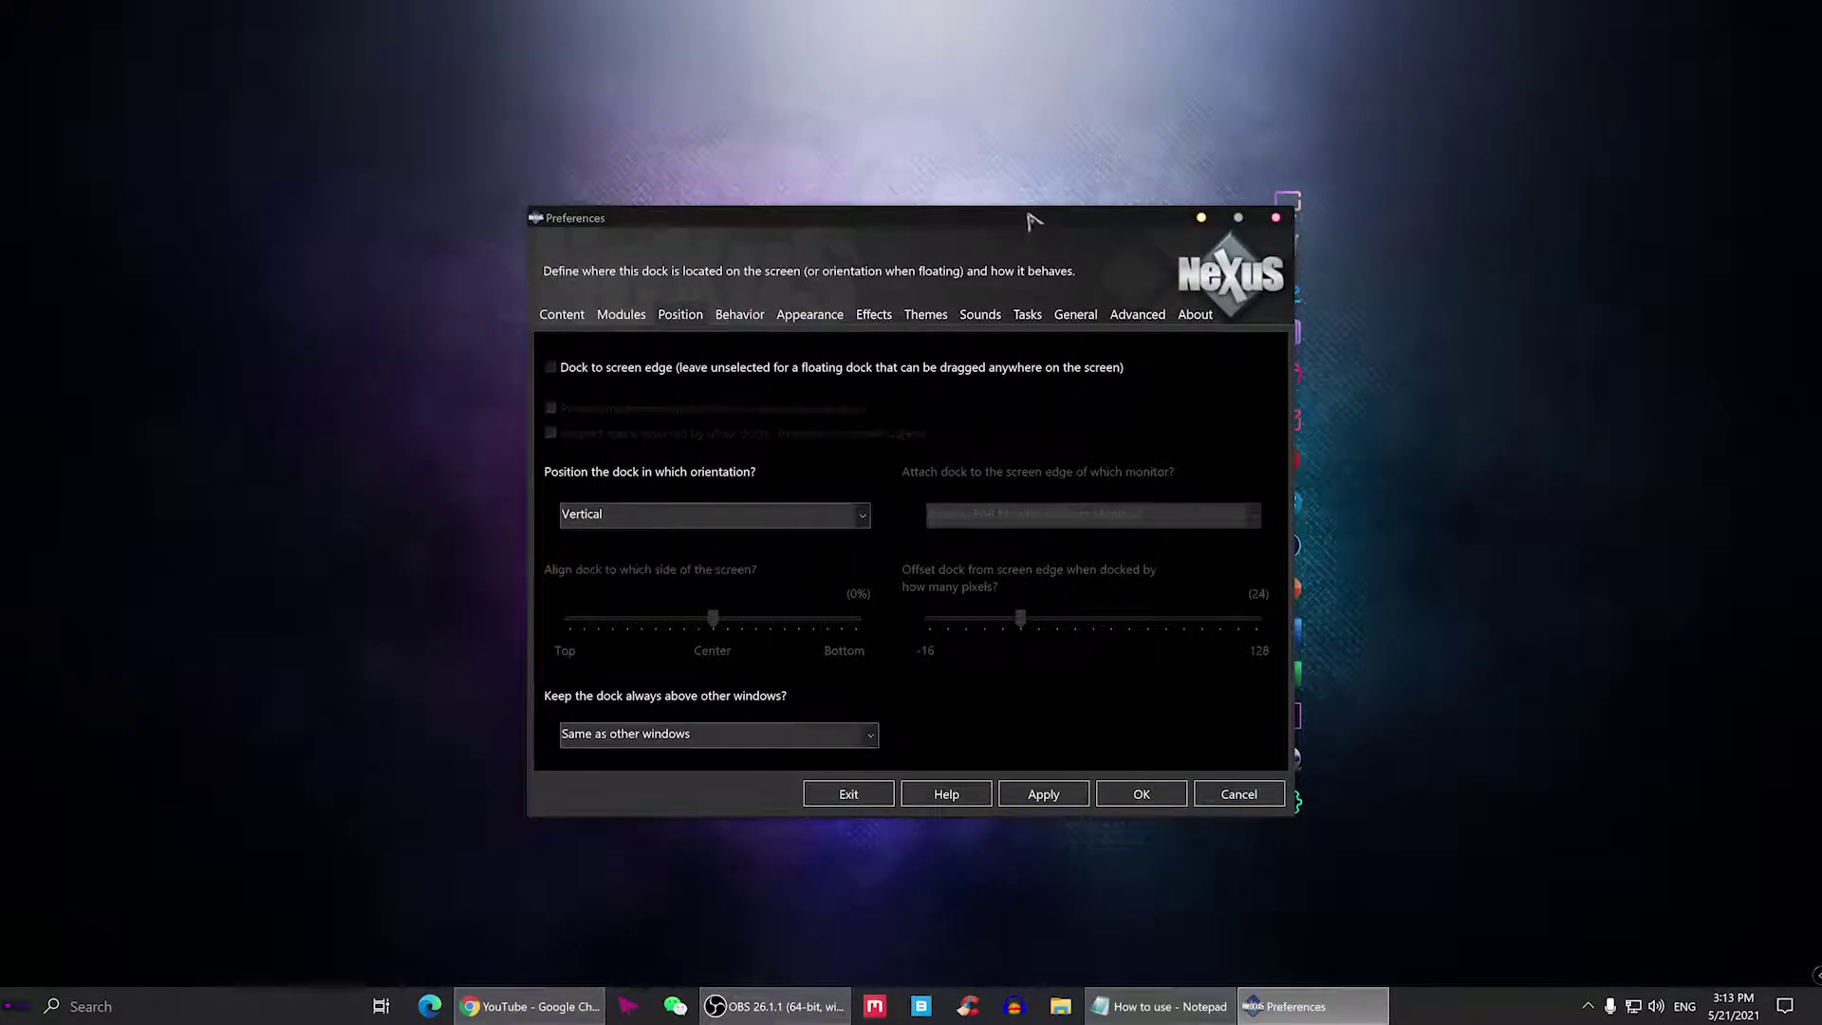
left_click_drag(1033, 220, 753, 138)
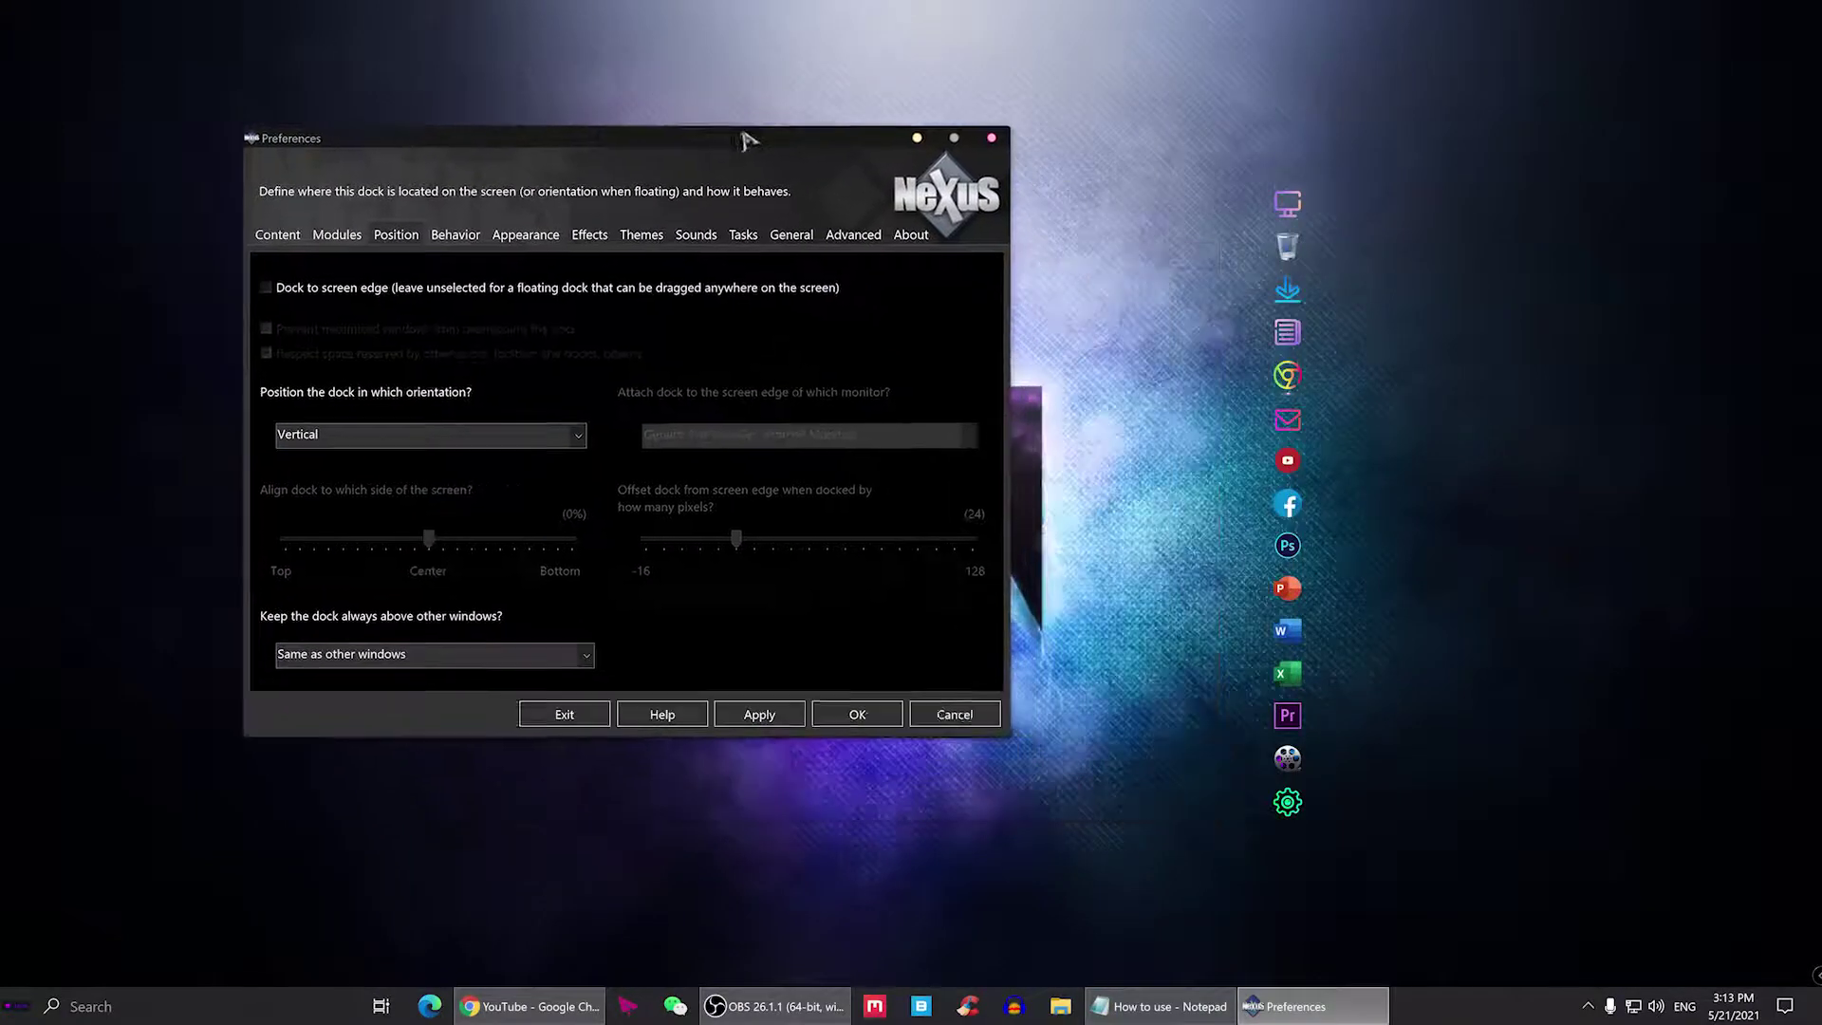
left_click(383, 432)
left_click(332, 455)
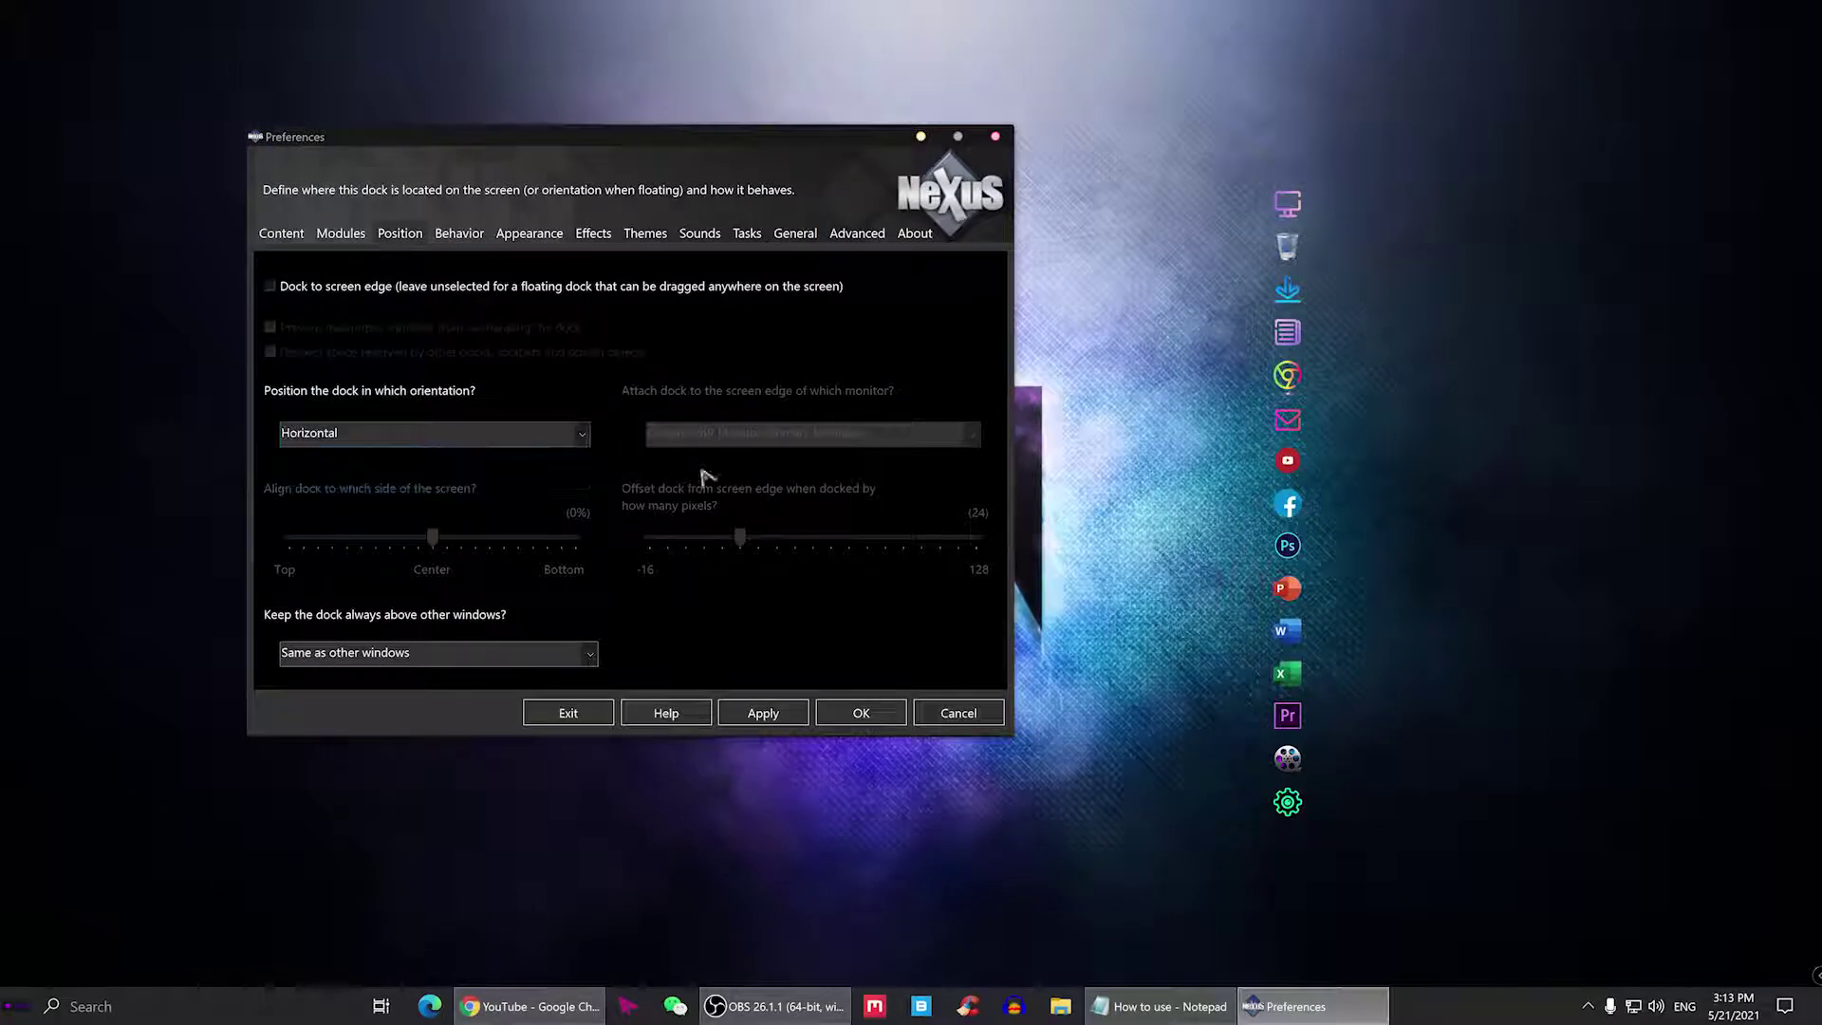
left_click(761, 719)
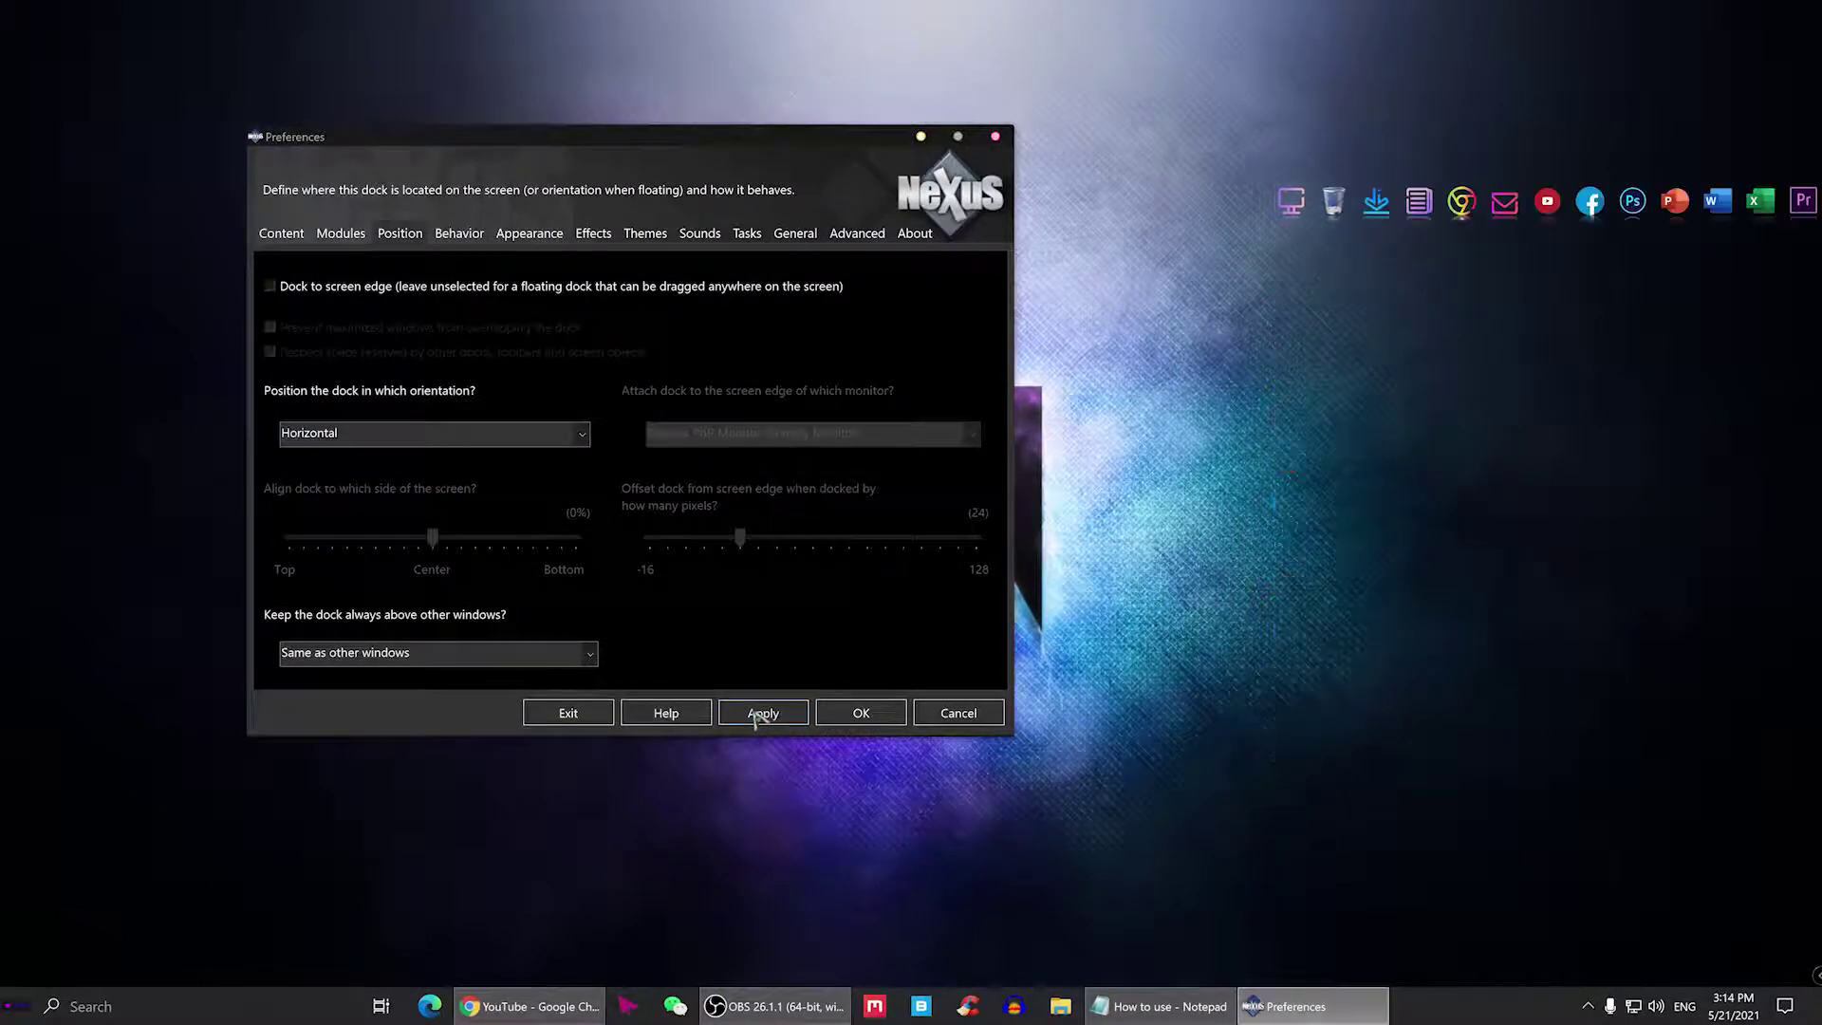
- Move the horizontal dock to the upper edge of the desktop, near the middle, and accept the Nexus preferences
left_click_drag(1579, 233, 804, 64)
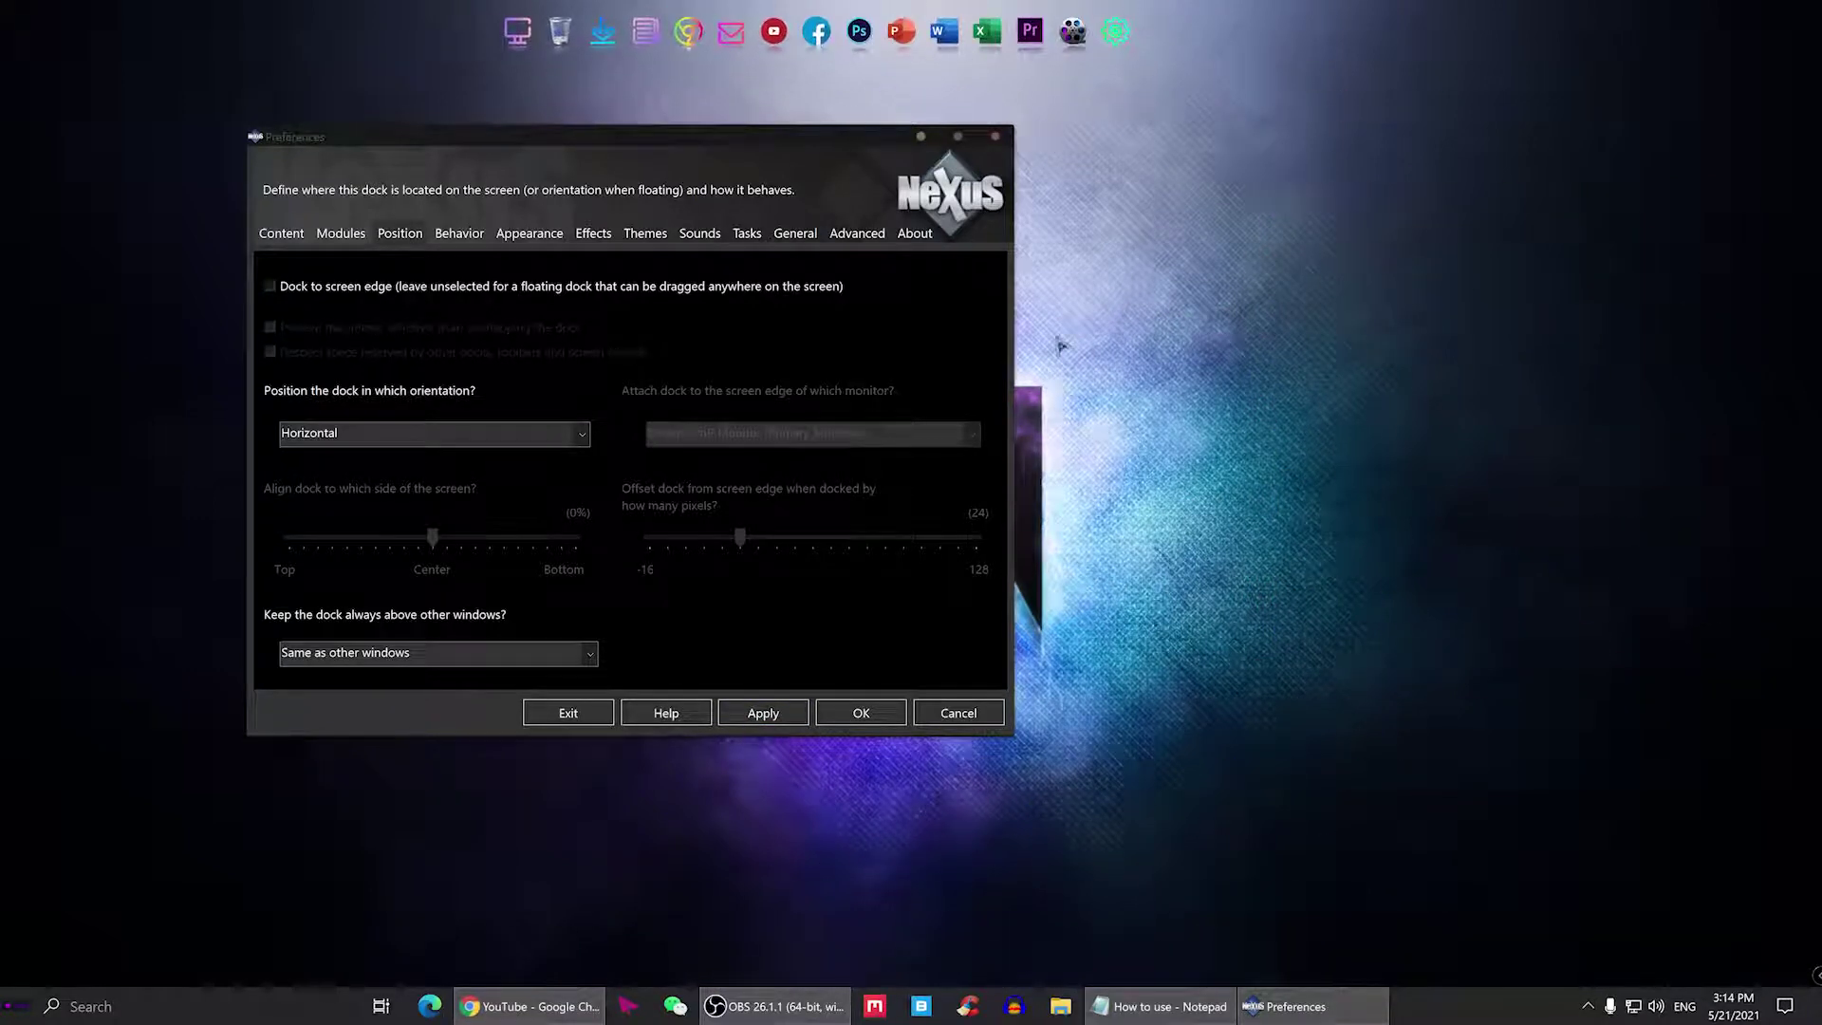
left_click_drag(558, 138, 947, 218)
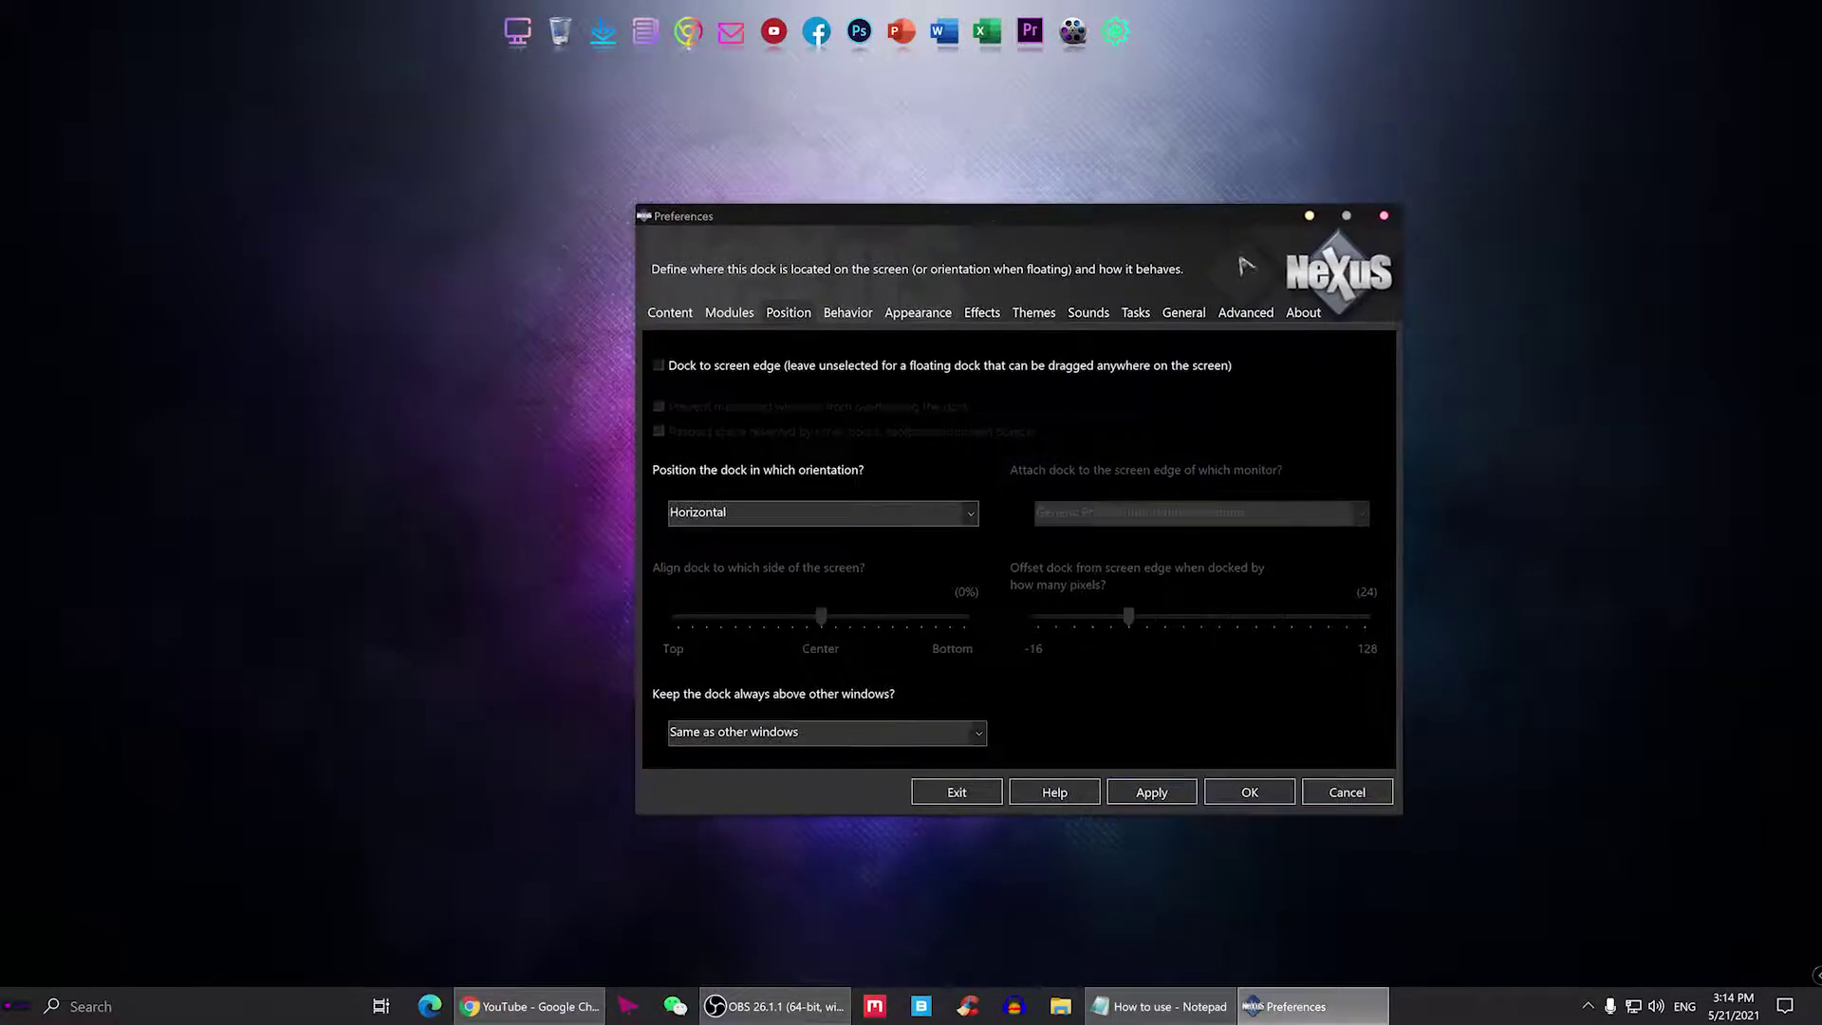
left_click(1243, 793)
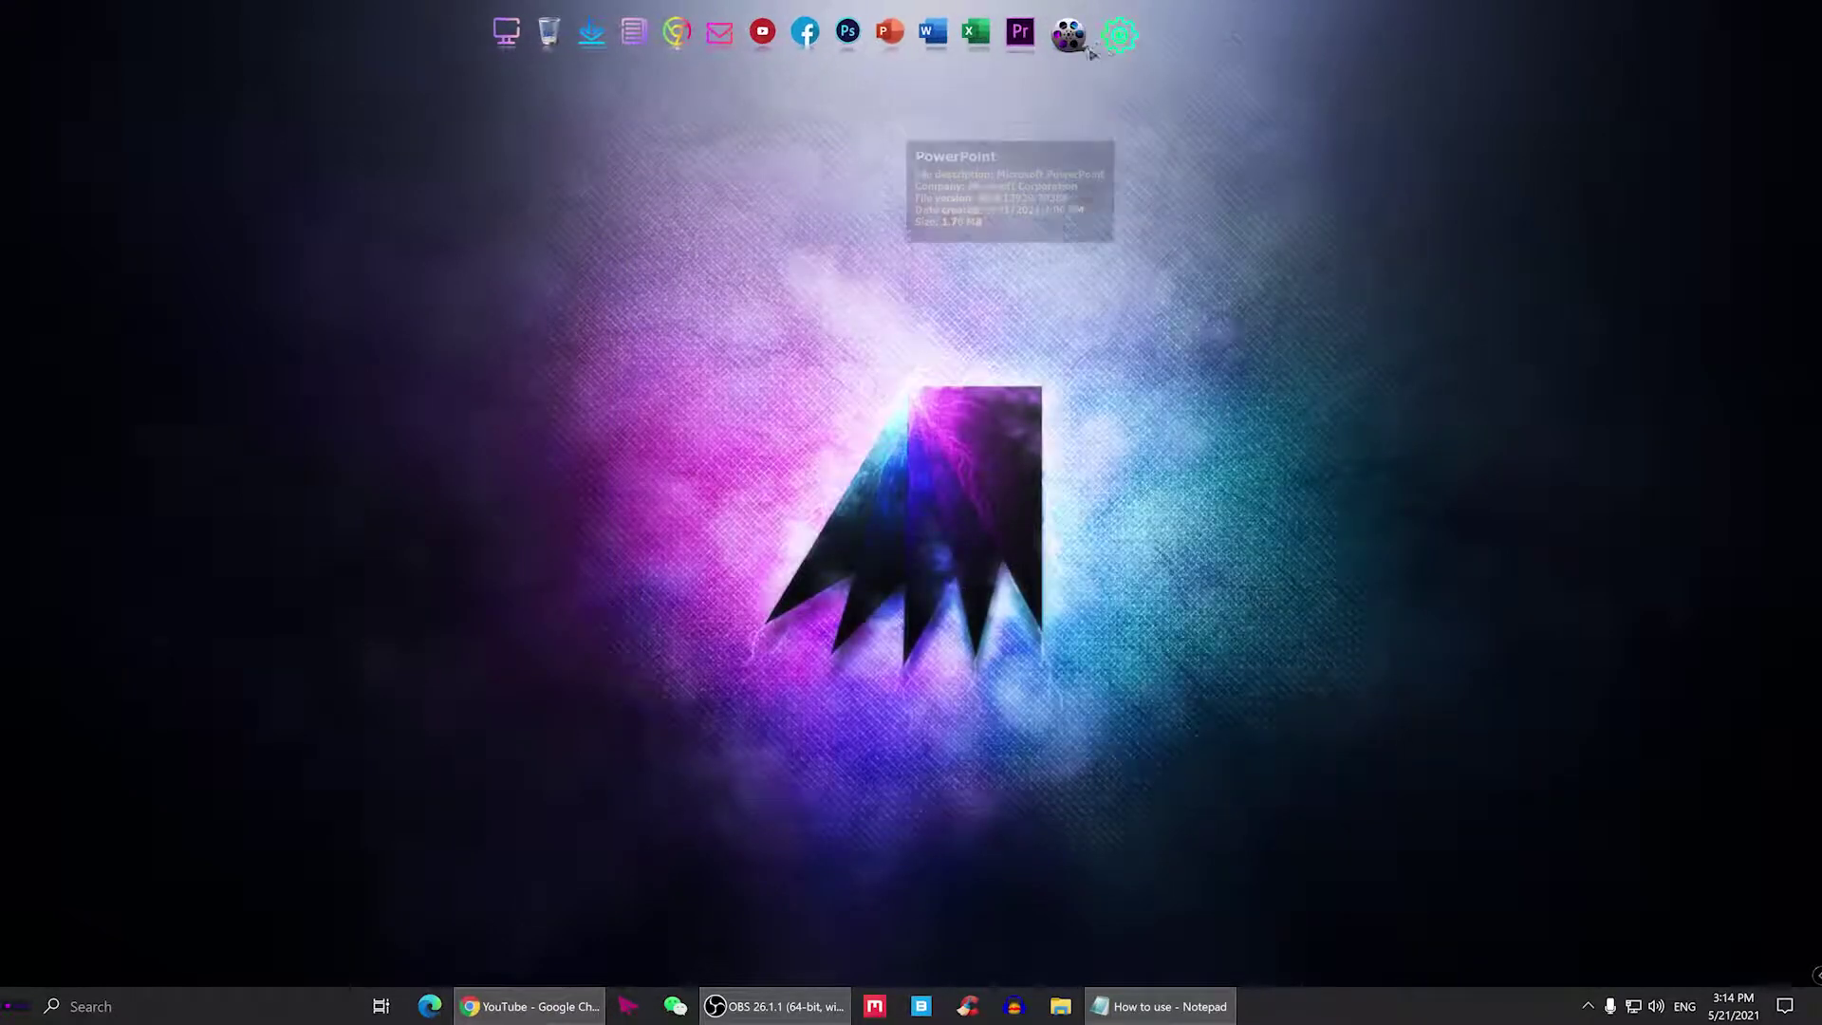
- Attach the dock to the top screen edge
right_click(883, 59)
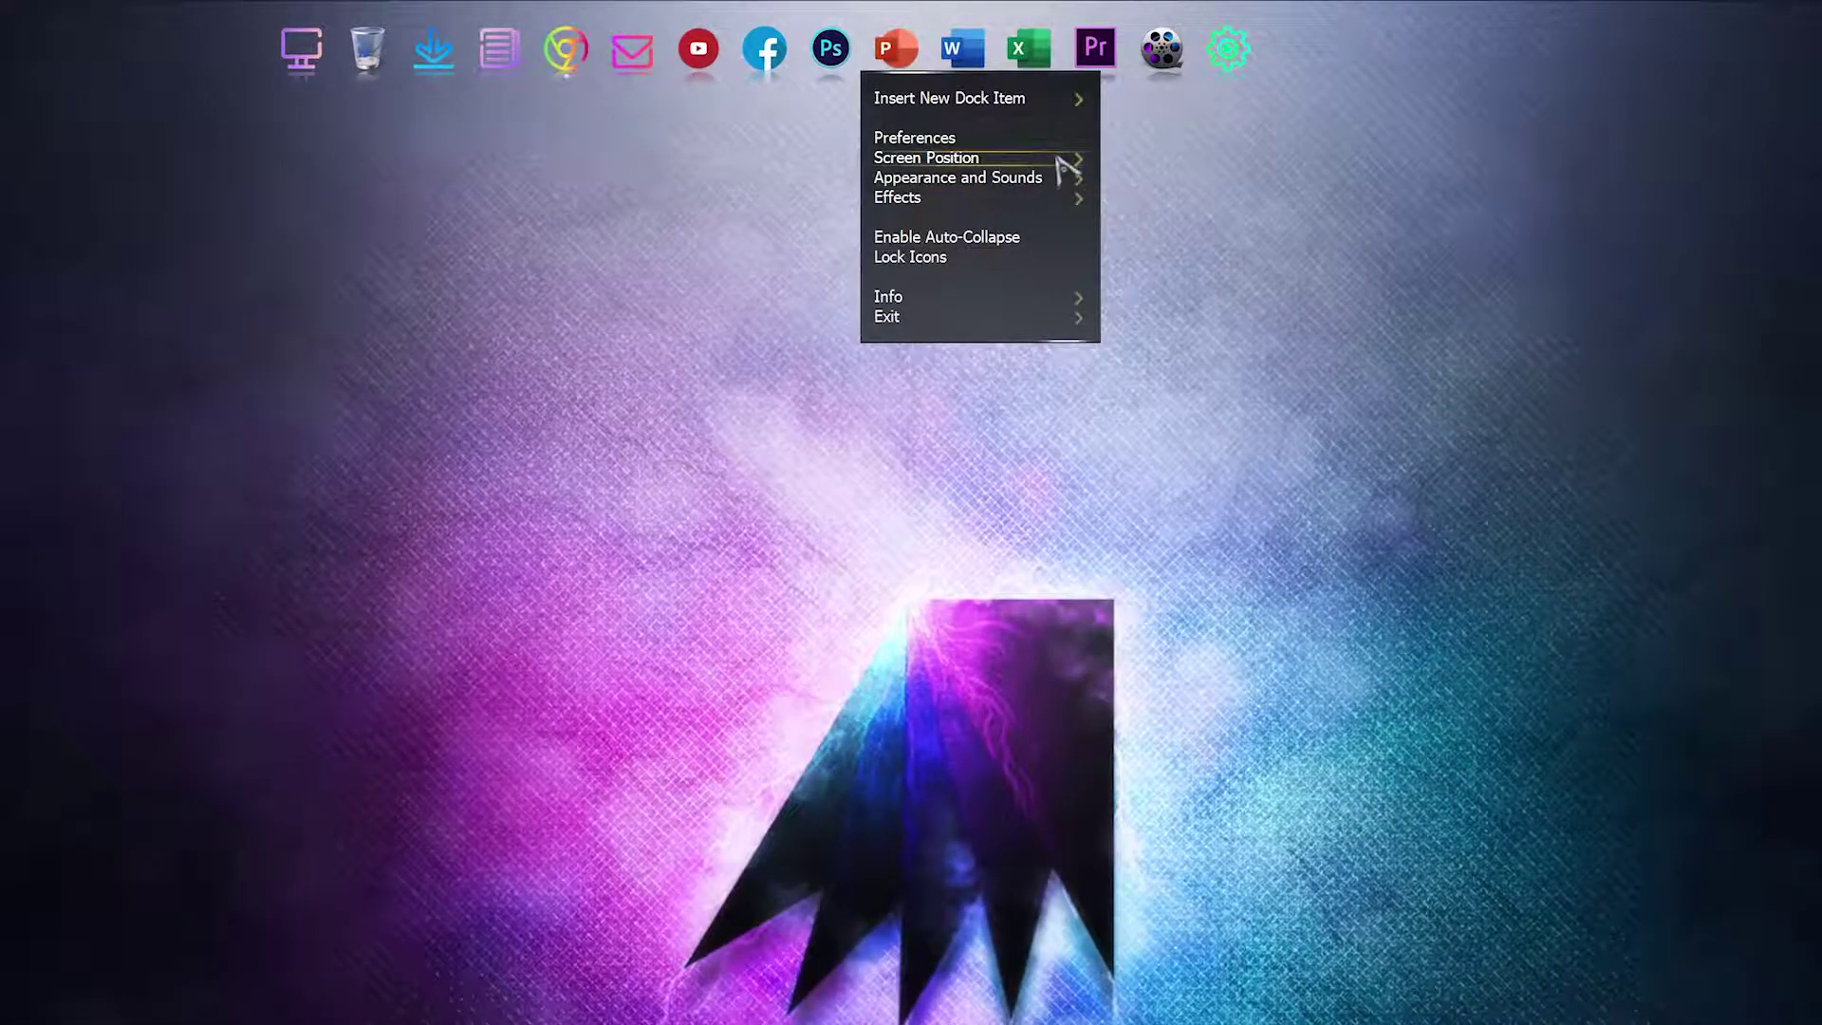
mouse_move(1063, 166)
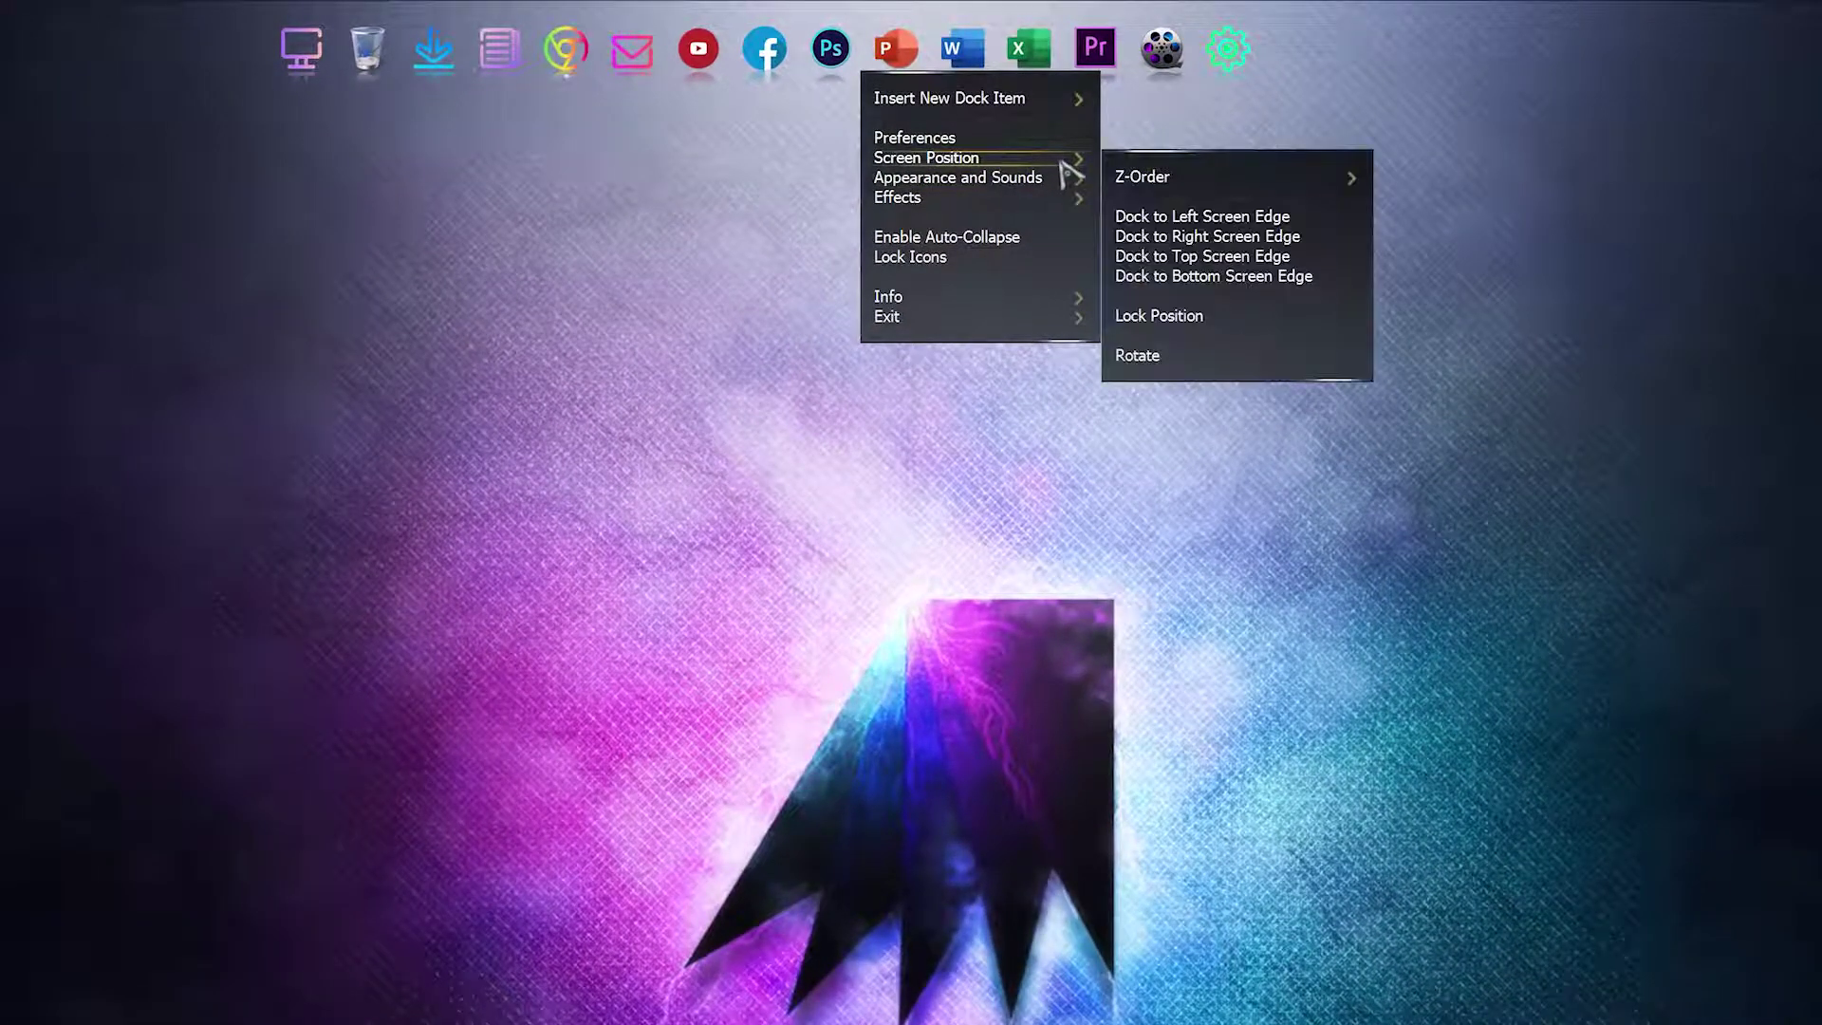
left_click(1190, 255)
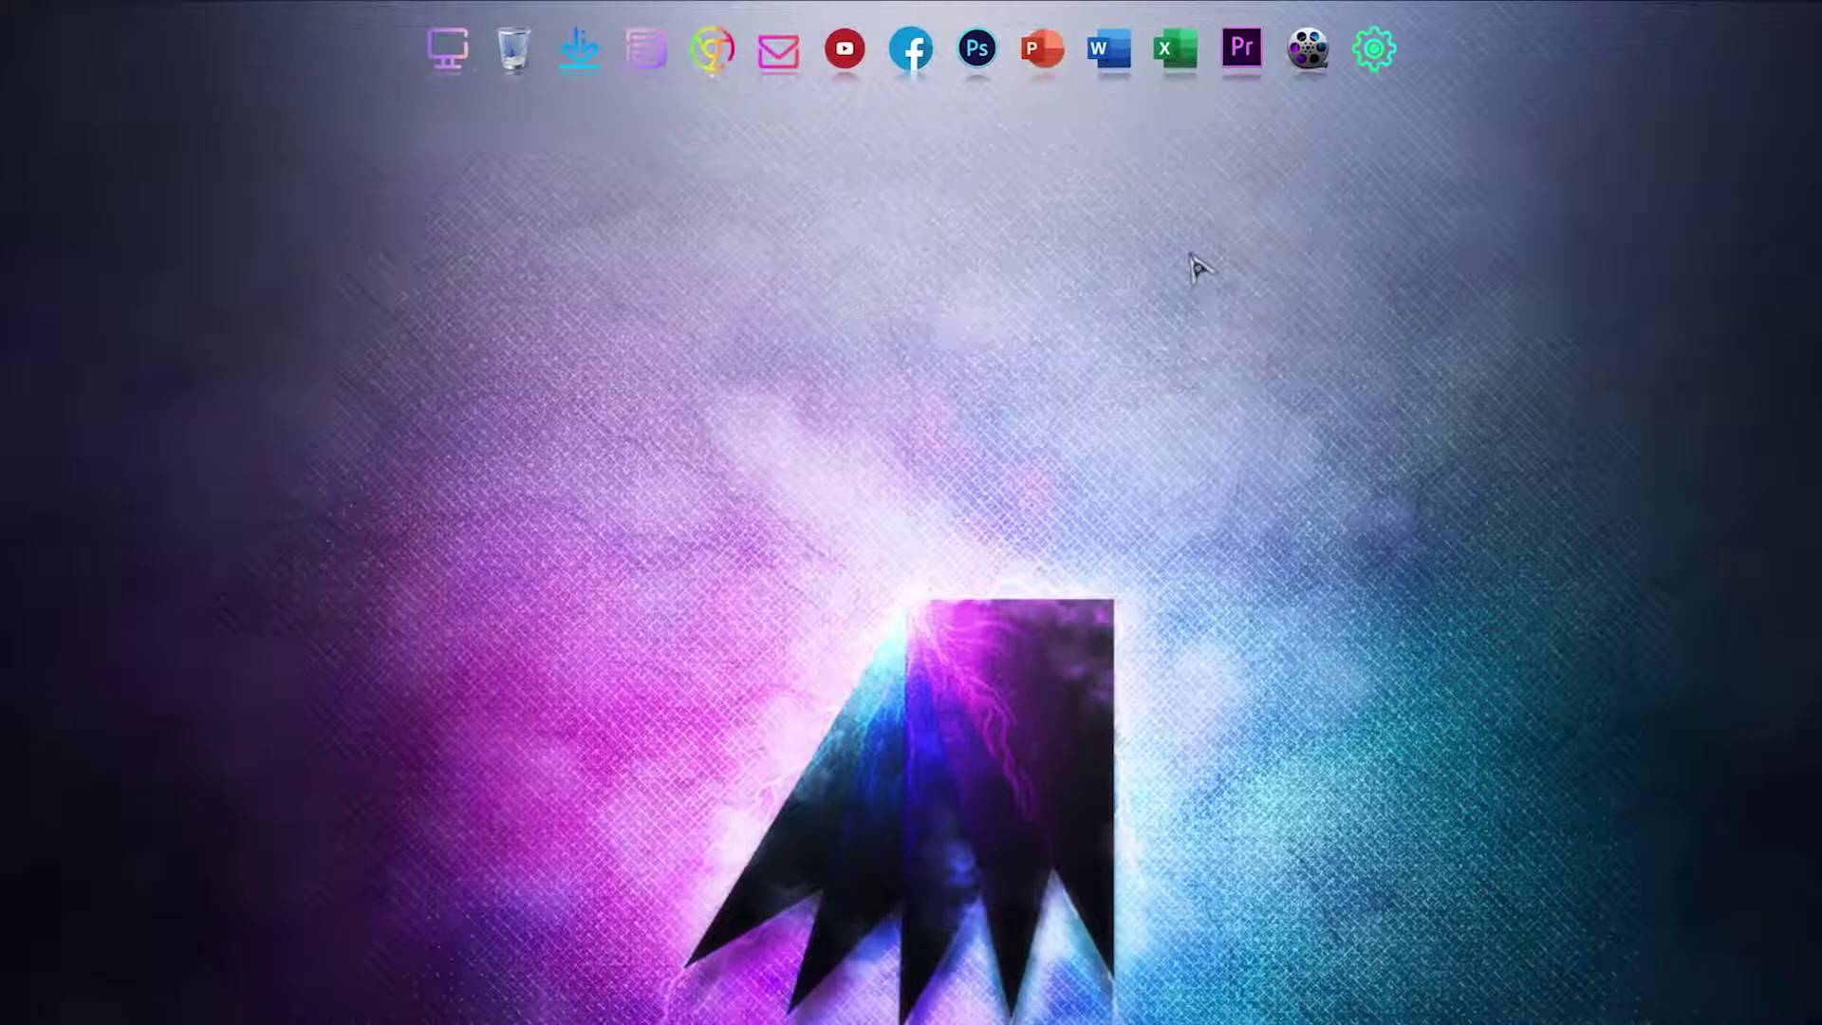
- Attach the dock to the bottom screen edge, just above the taskbar
right_click(1159, 76)
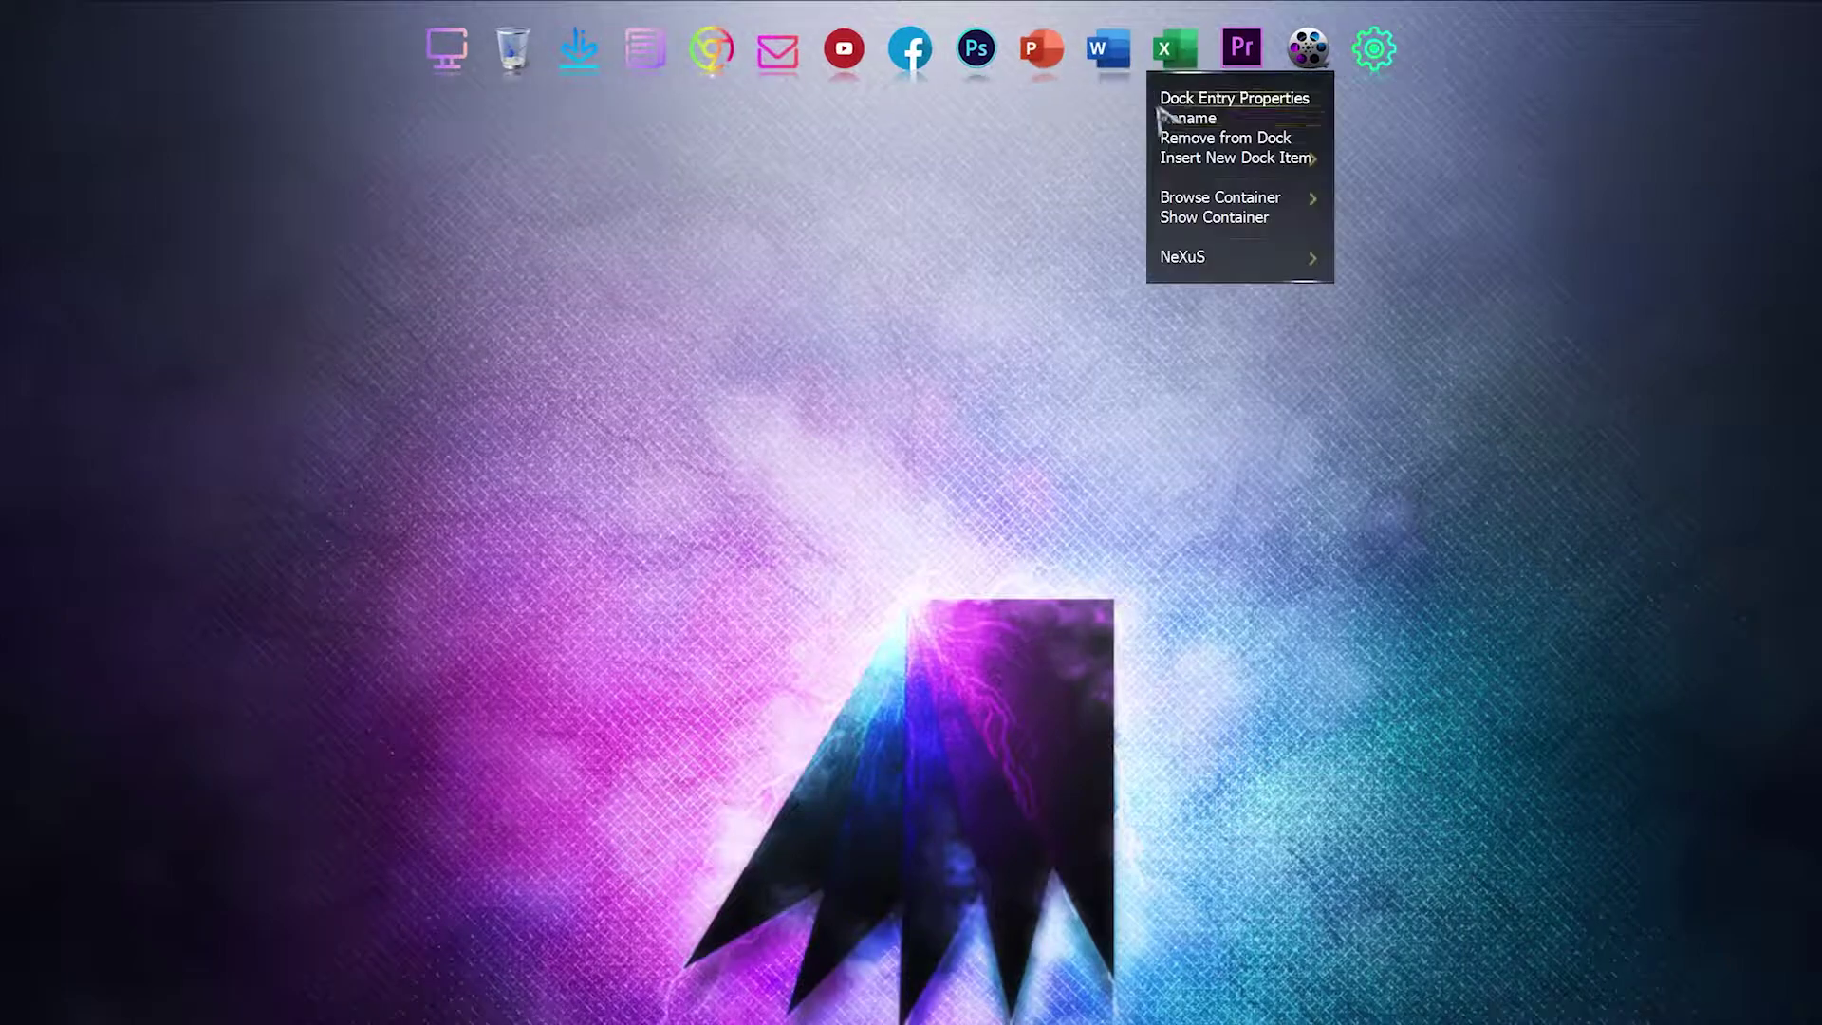
right_click(1355, 90)
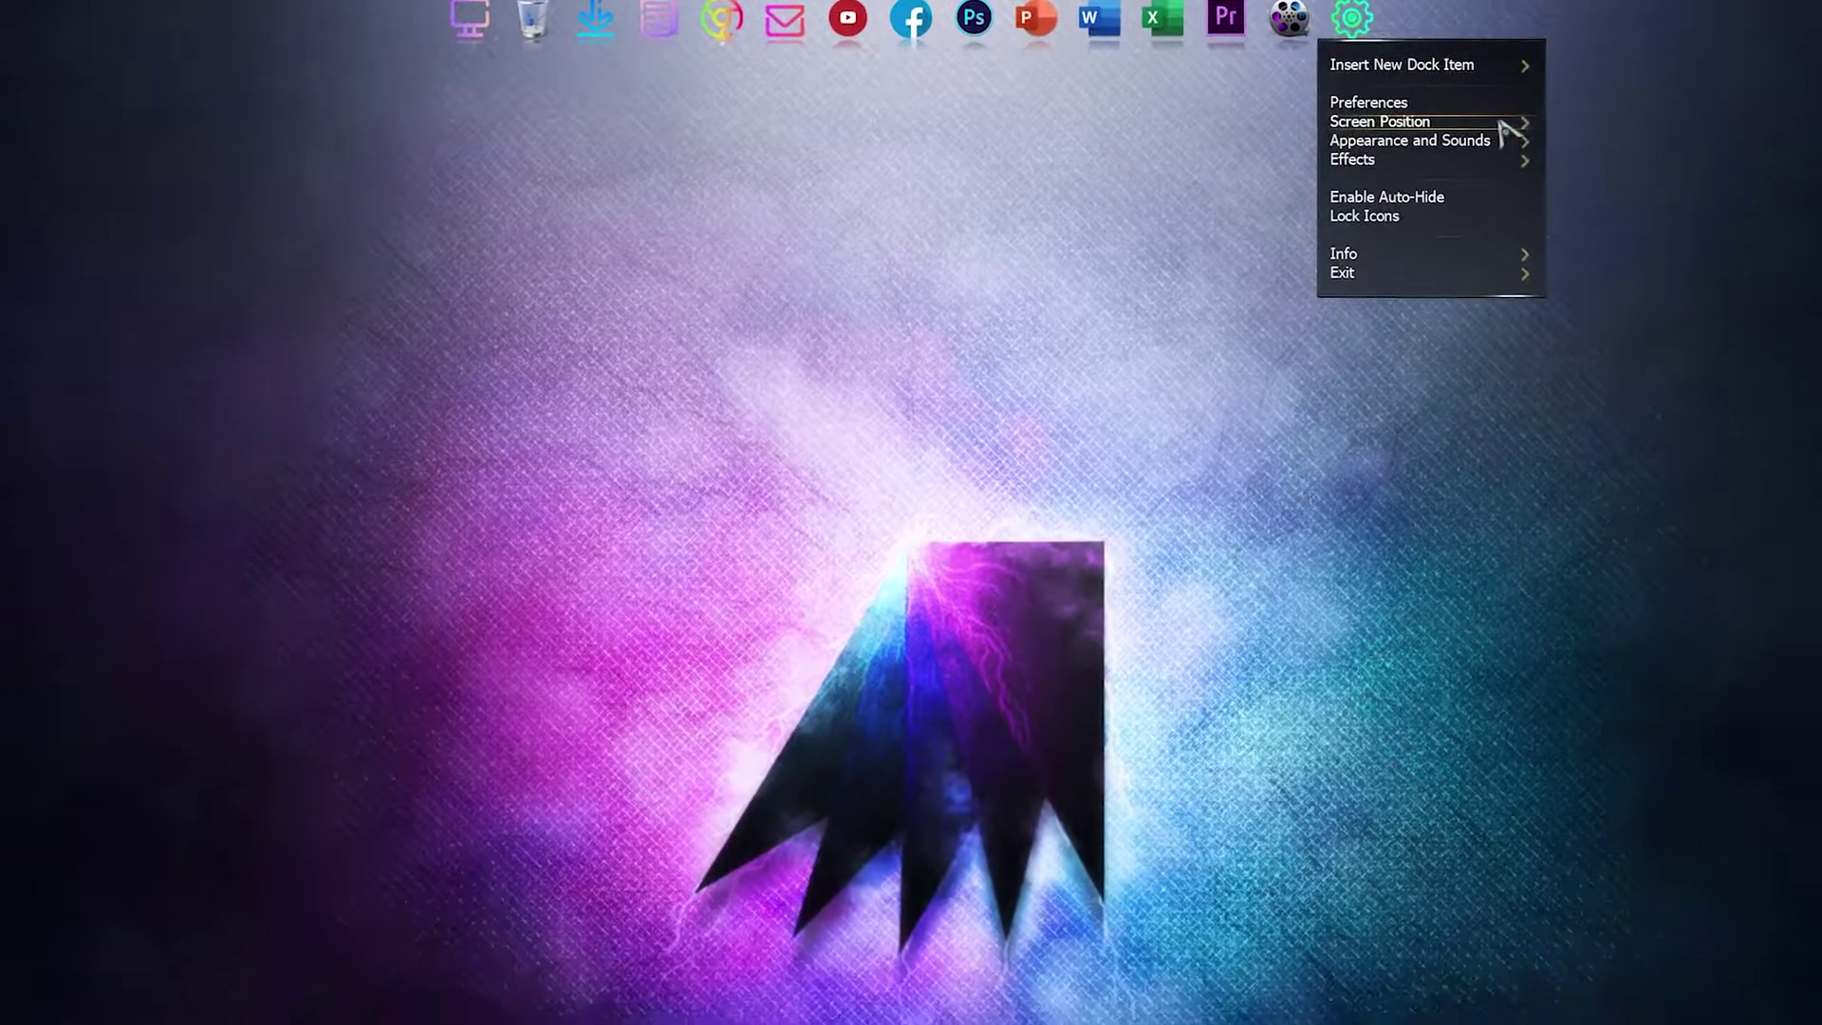
mouse_move(1509, 158)
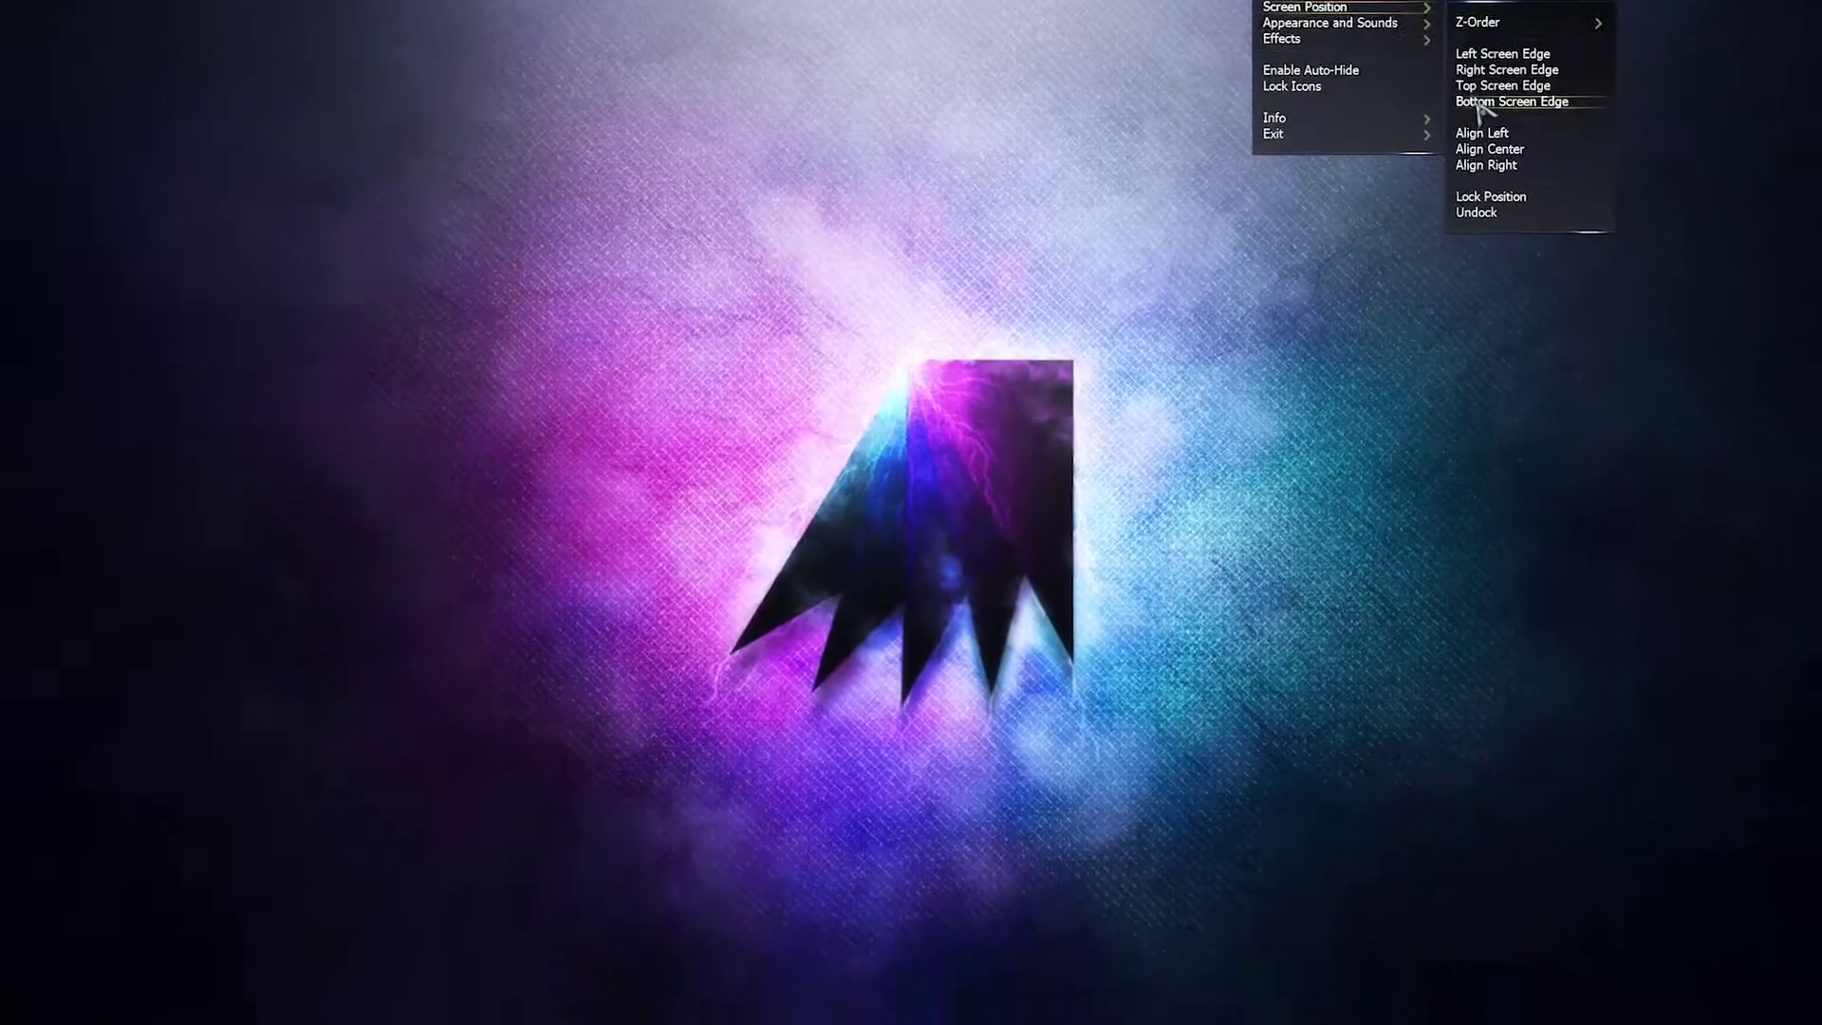
left_click(1567, 168)
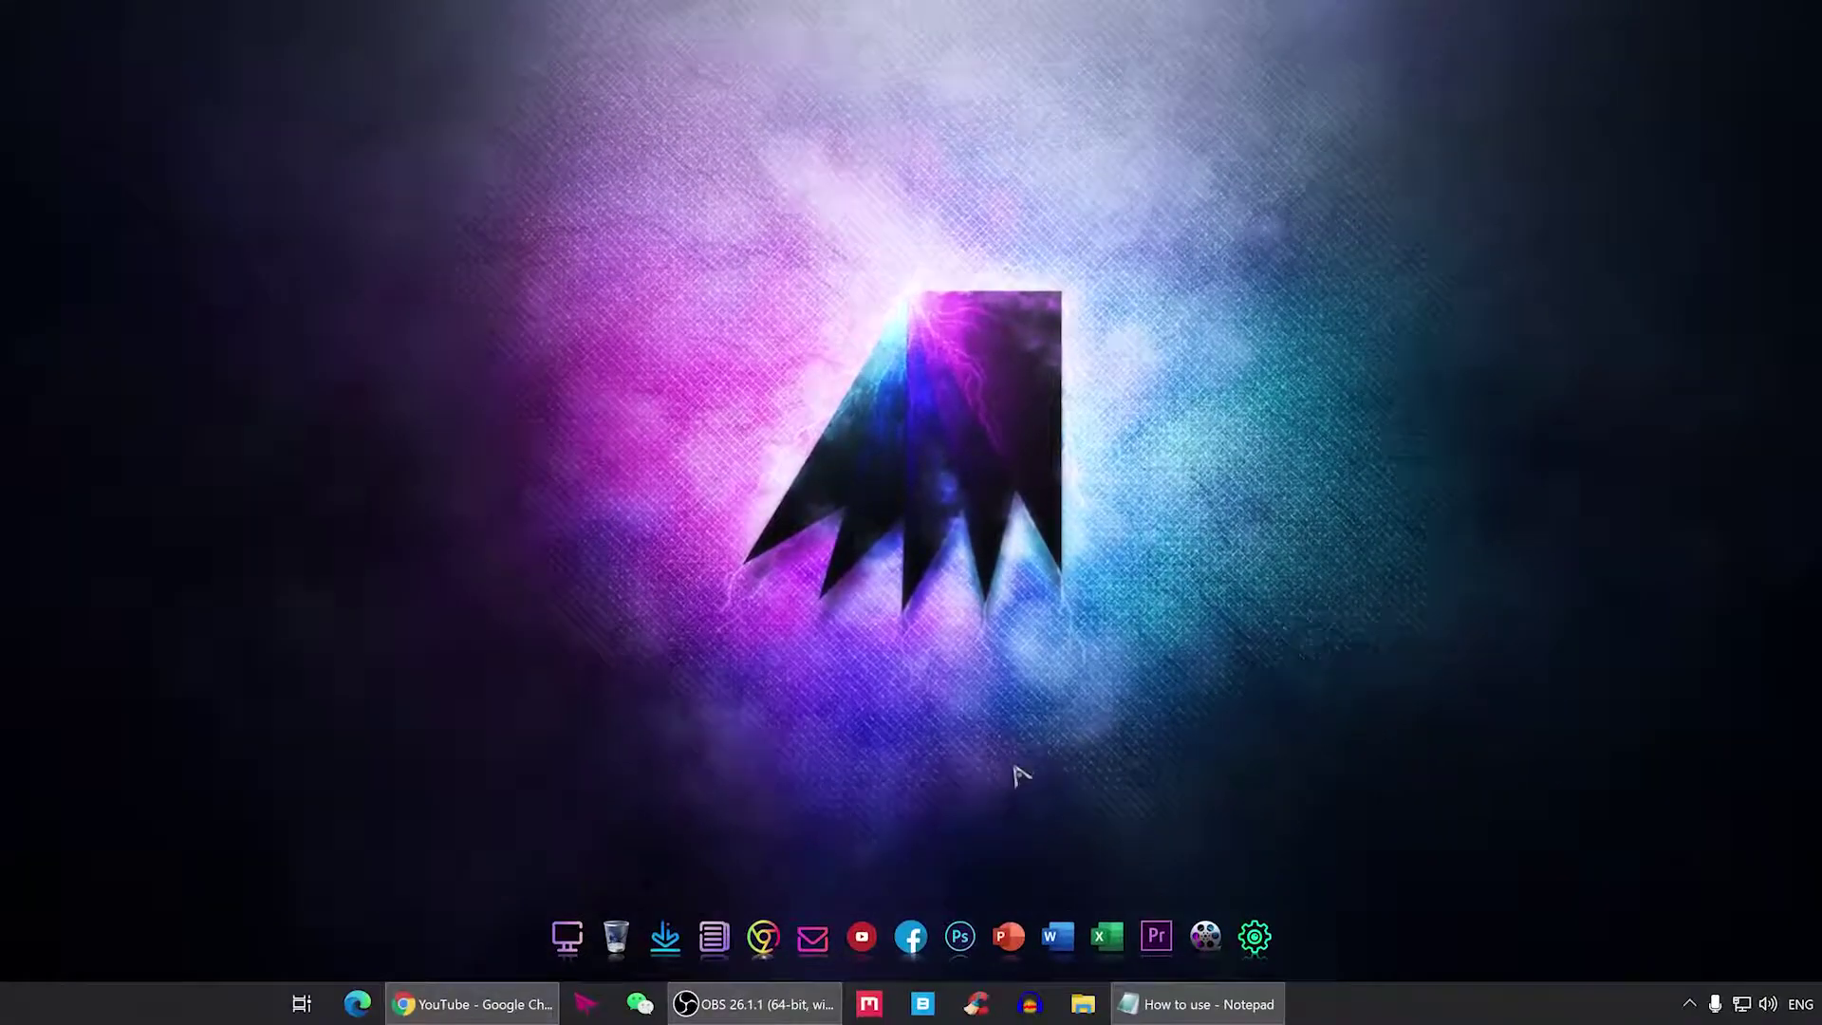
- Undock the dock from the bottom screen edge so it floats freely on the desktop
right_click(1205, 934)
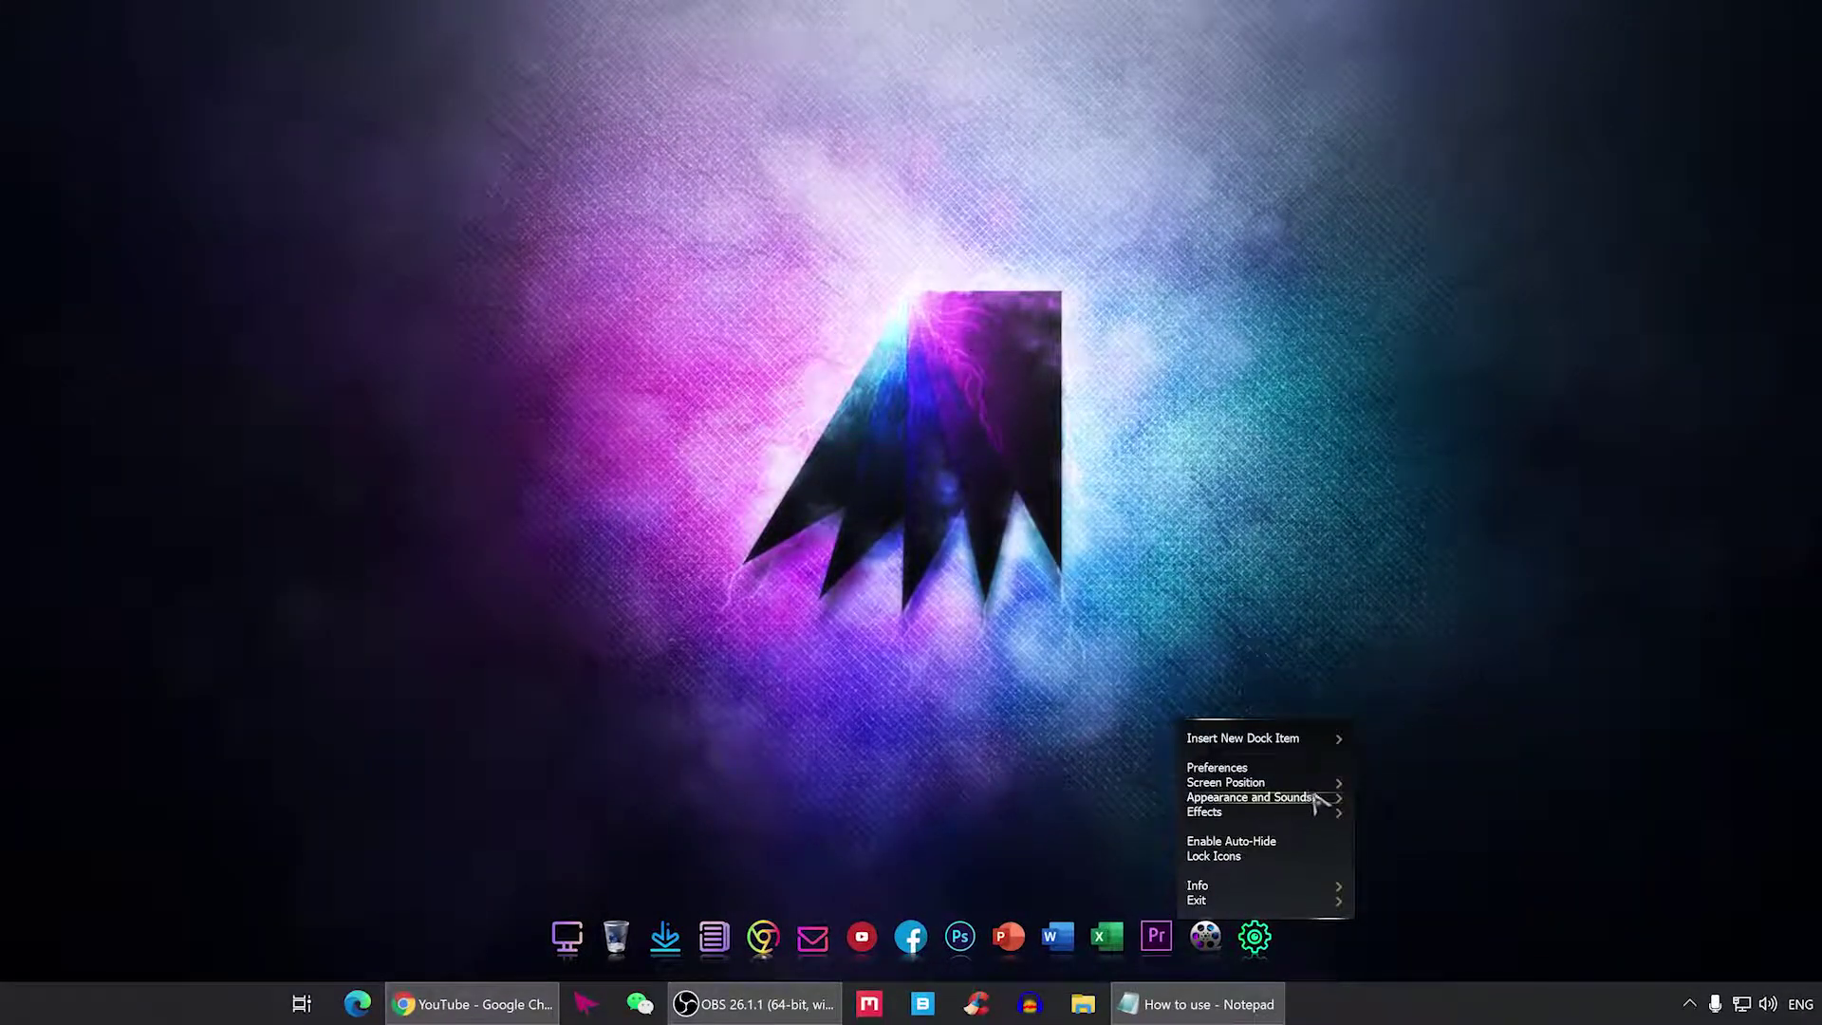
mouse_move(1326, 791)
left_click(1341, 852)
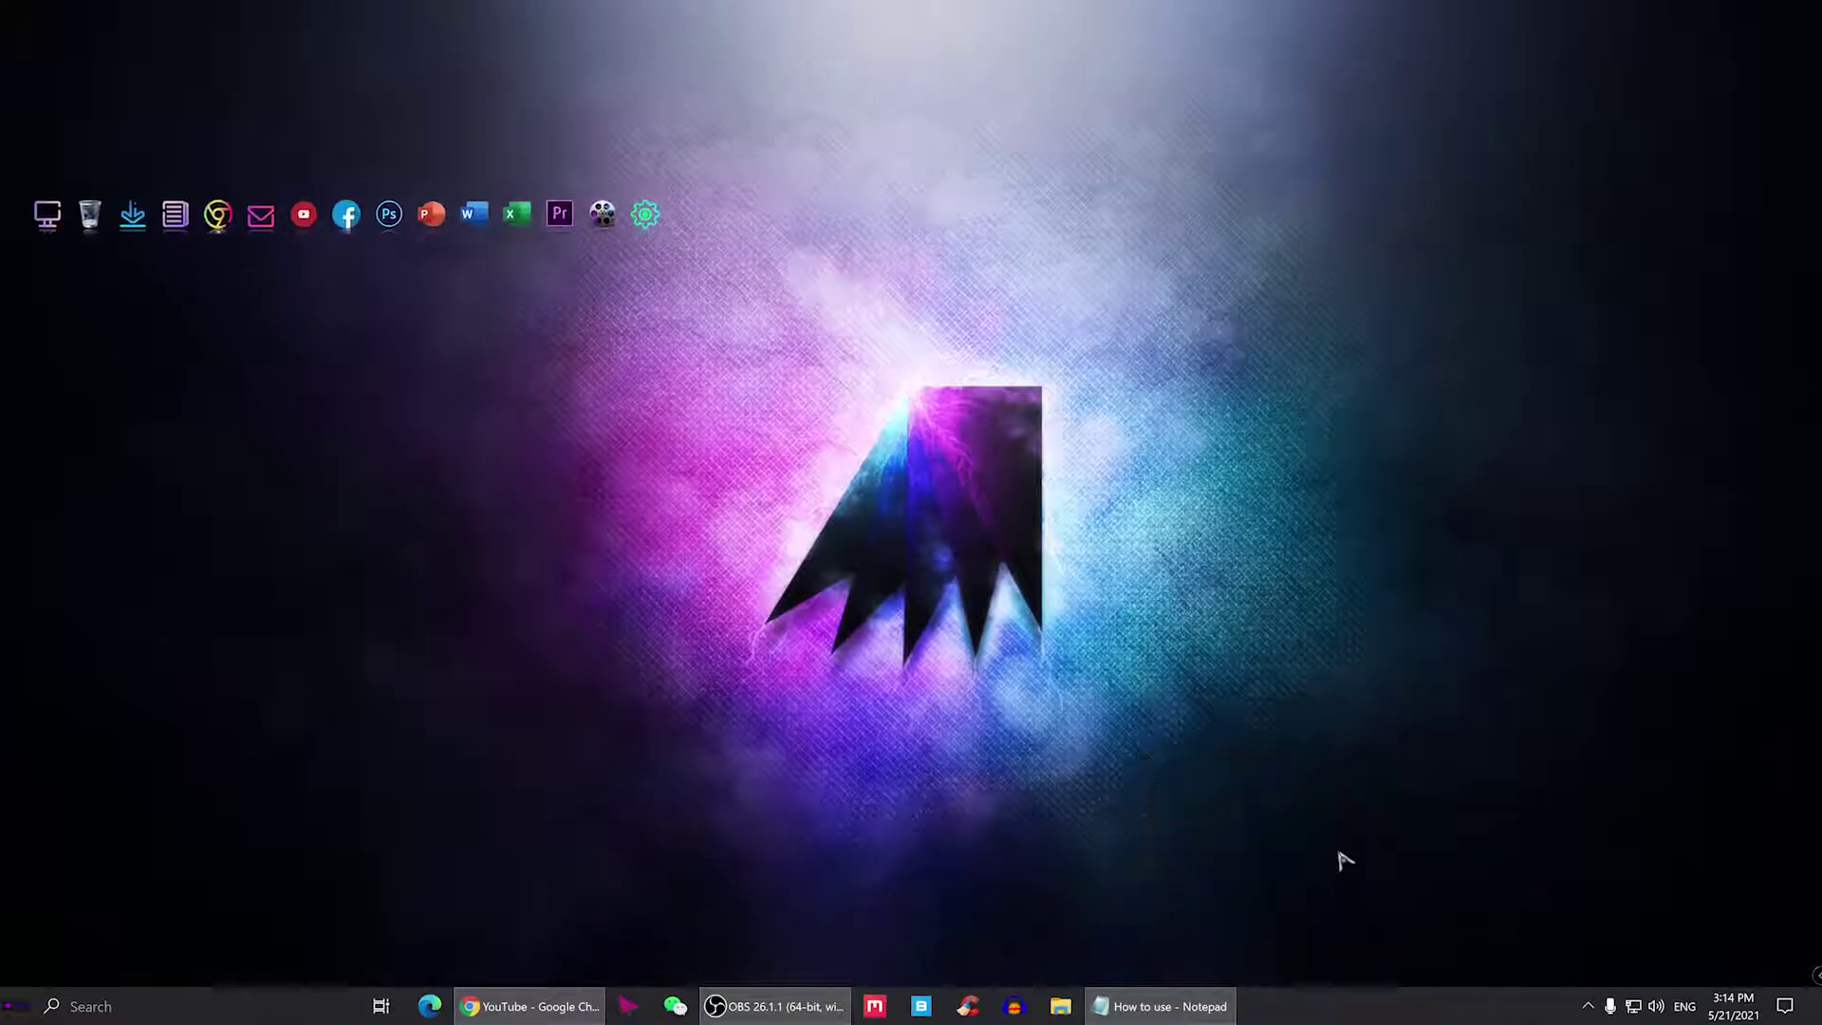
- Open the dock's mouseover effects and look over the available choices
right_click(44, 479)
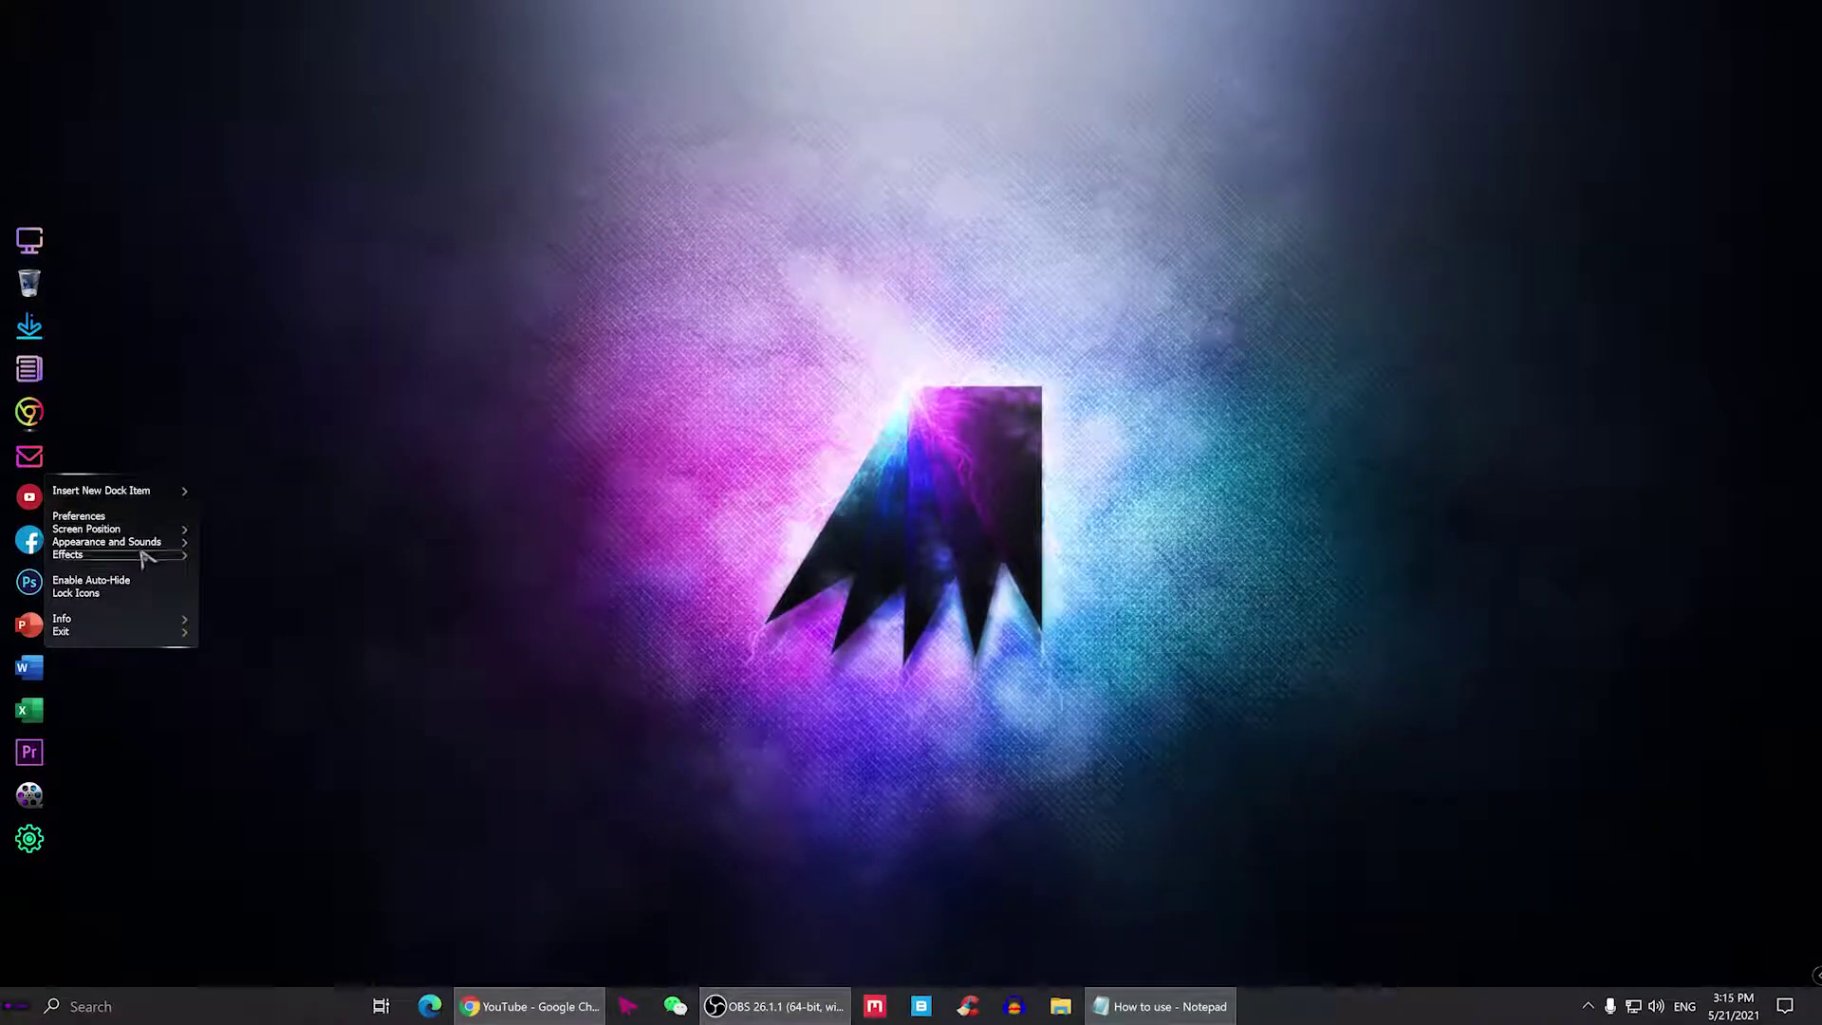
mouse_move(159, 556)
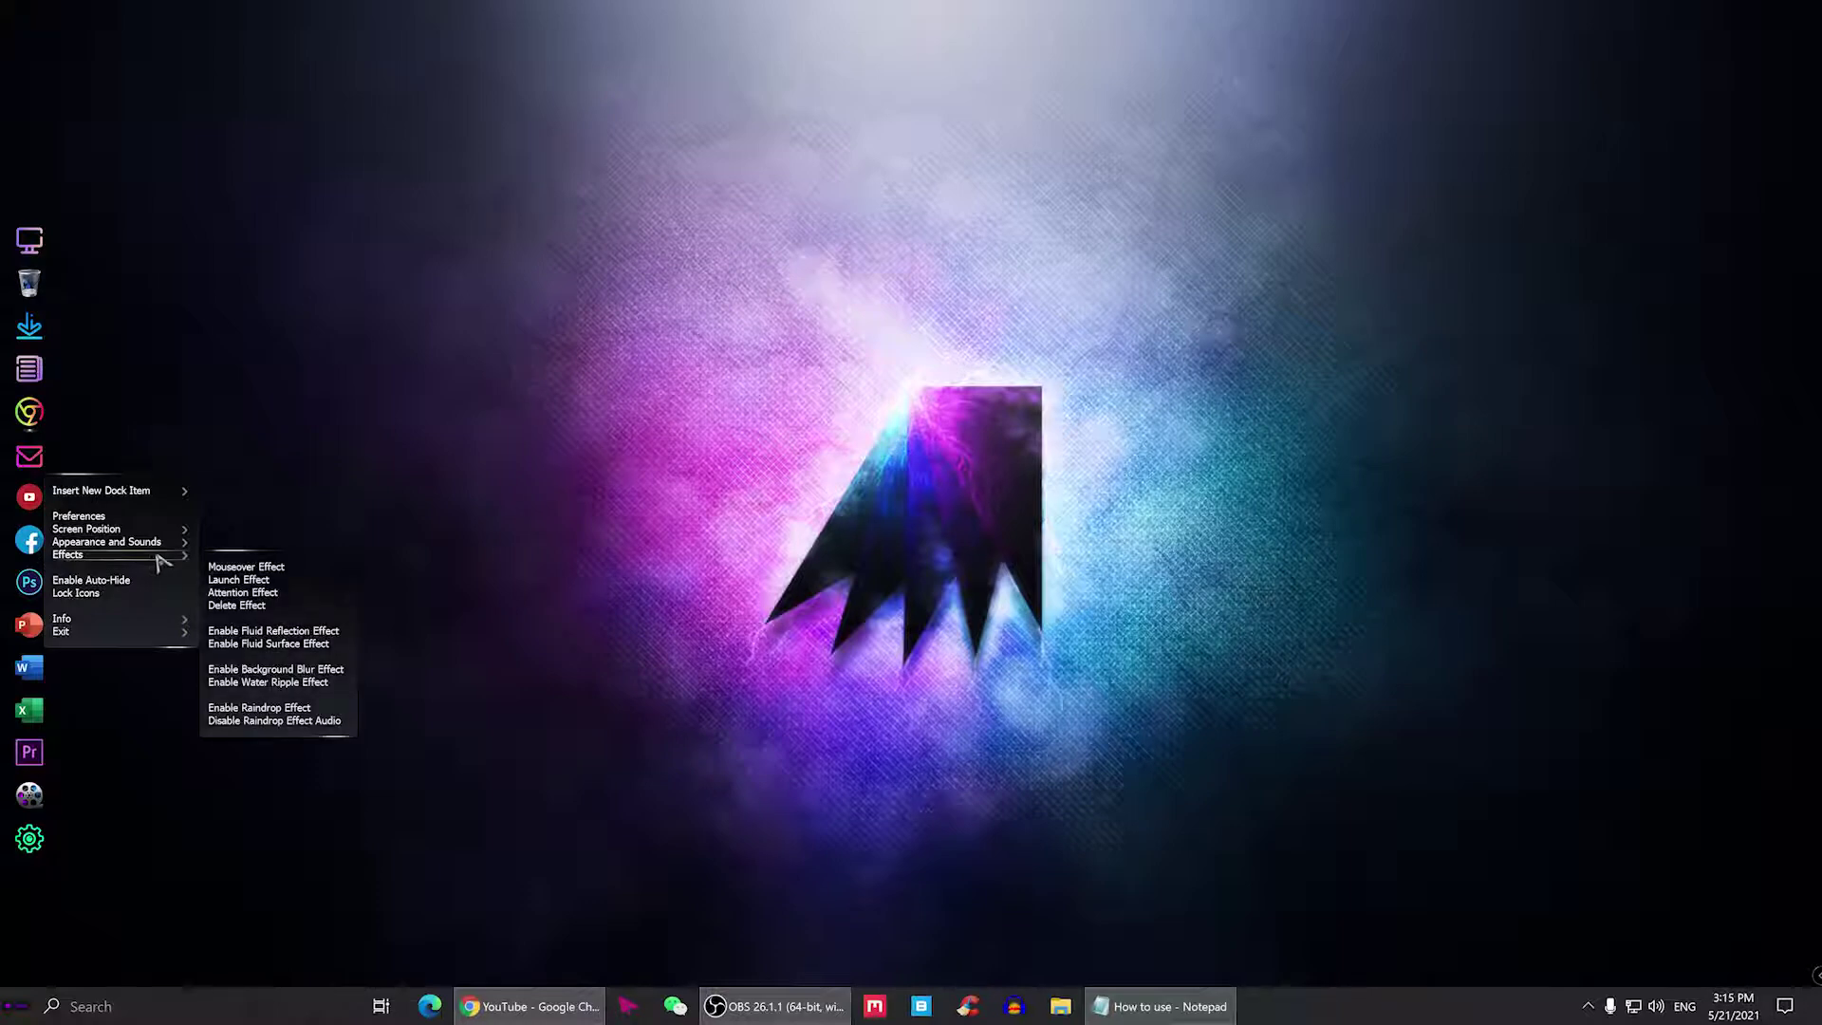
left_click(236, 569)
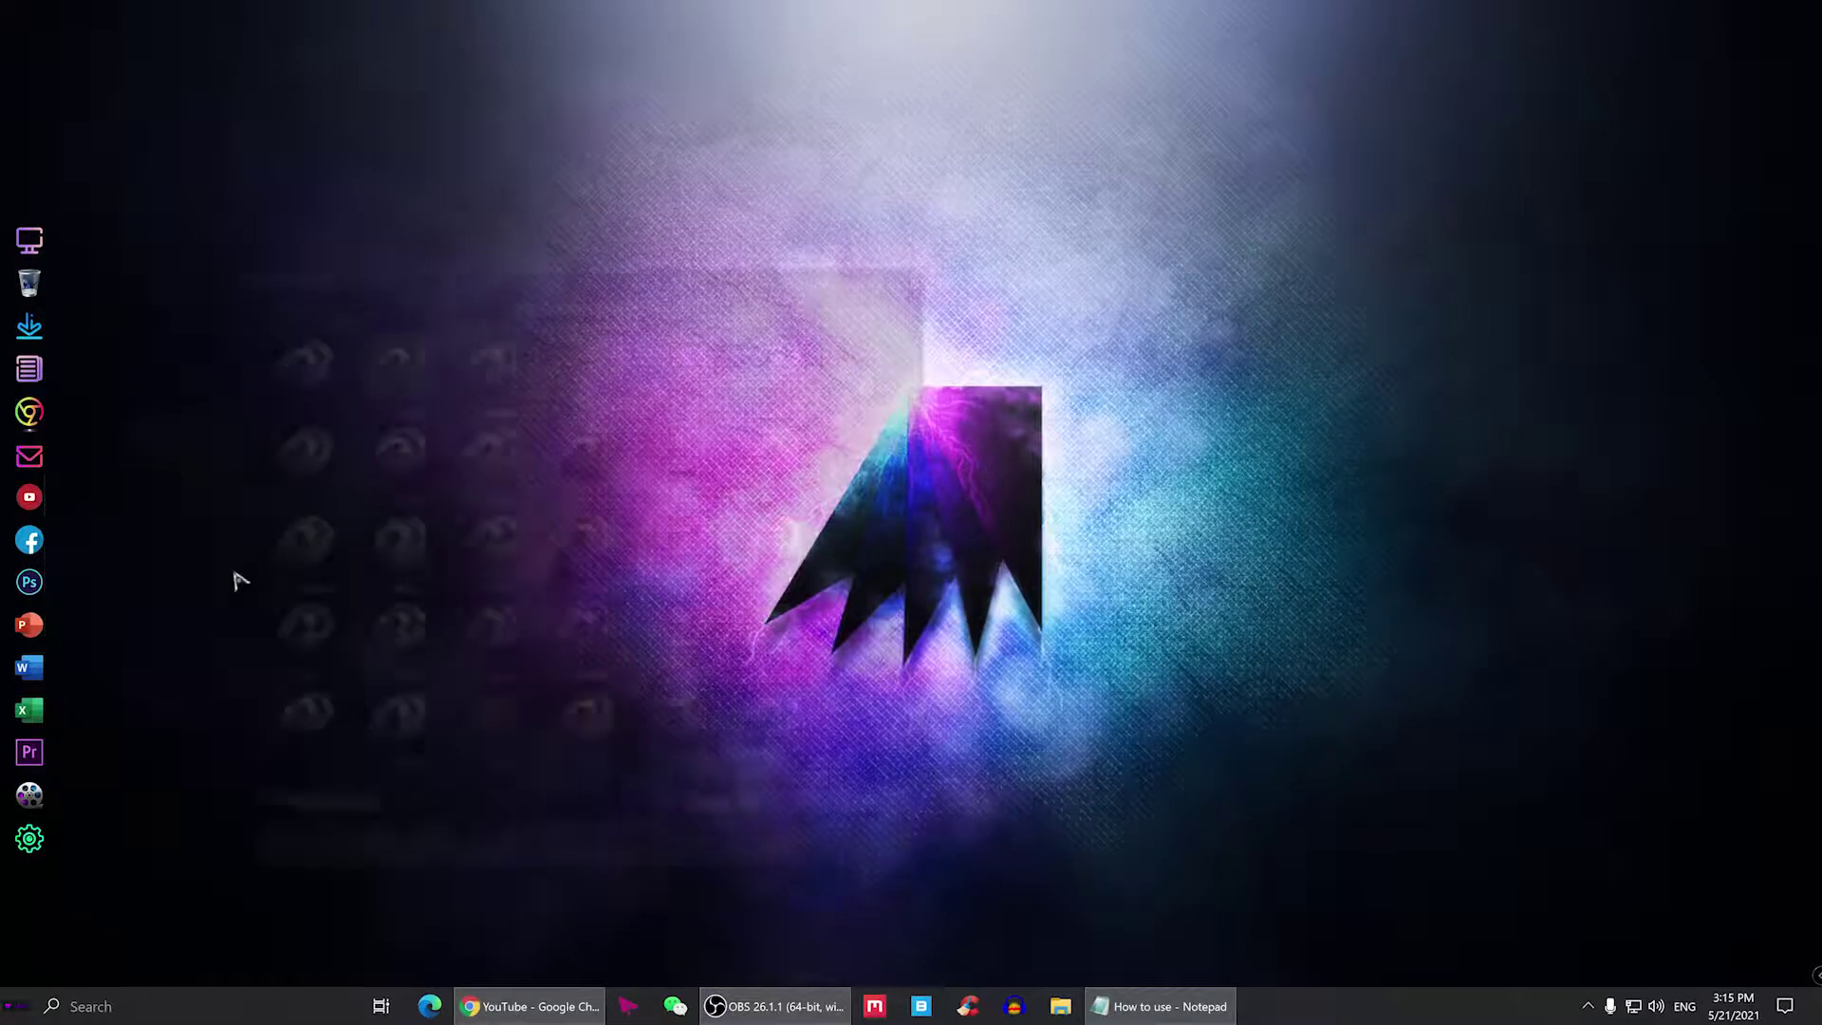
left_click_drag(598, 276, 715, 190)
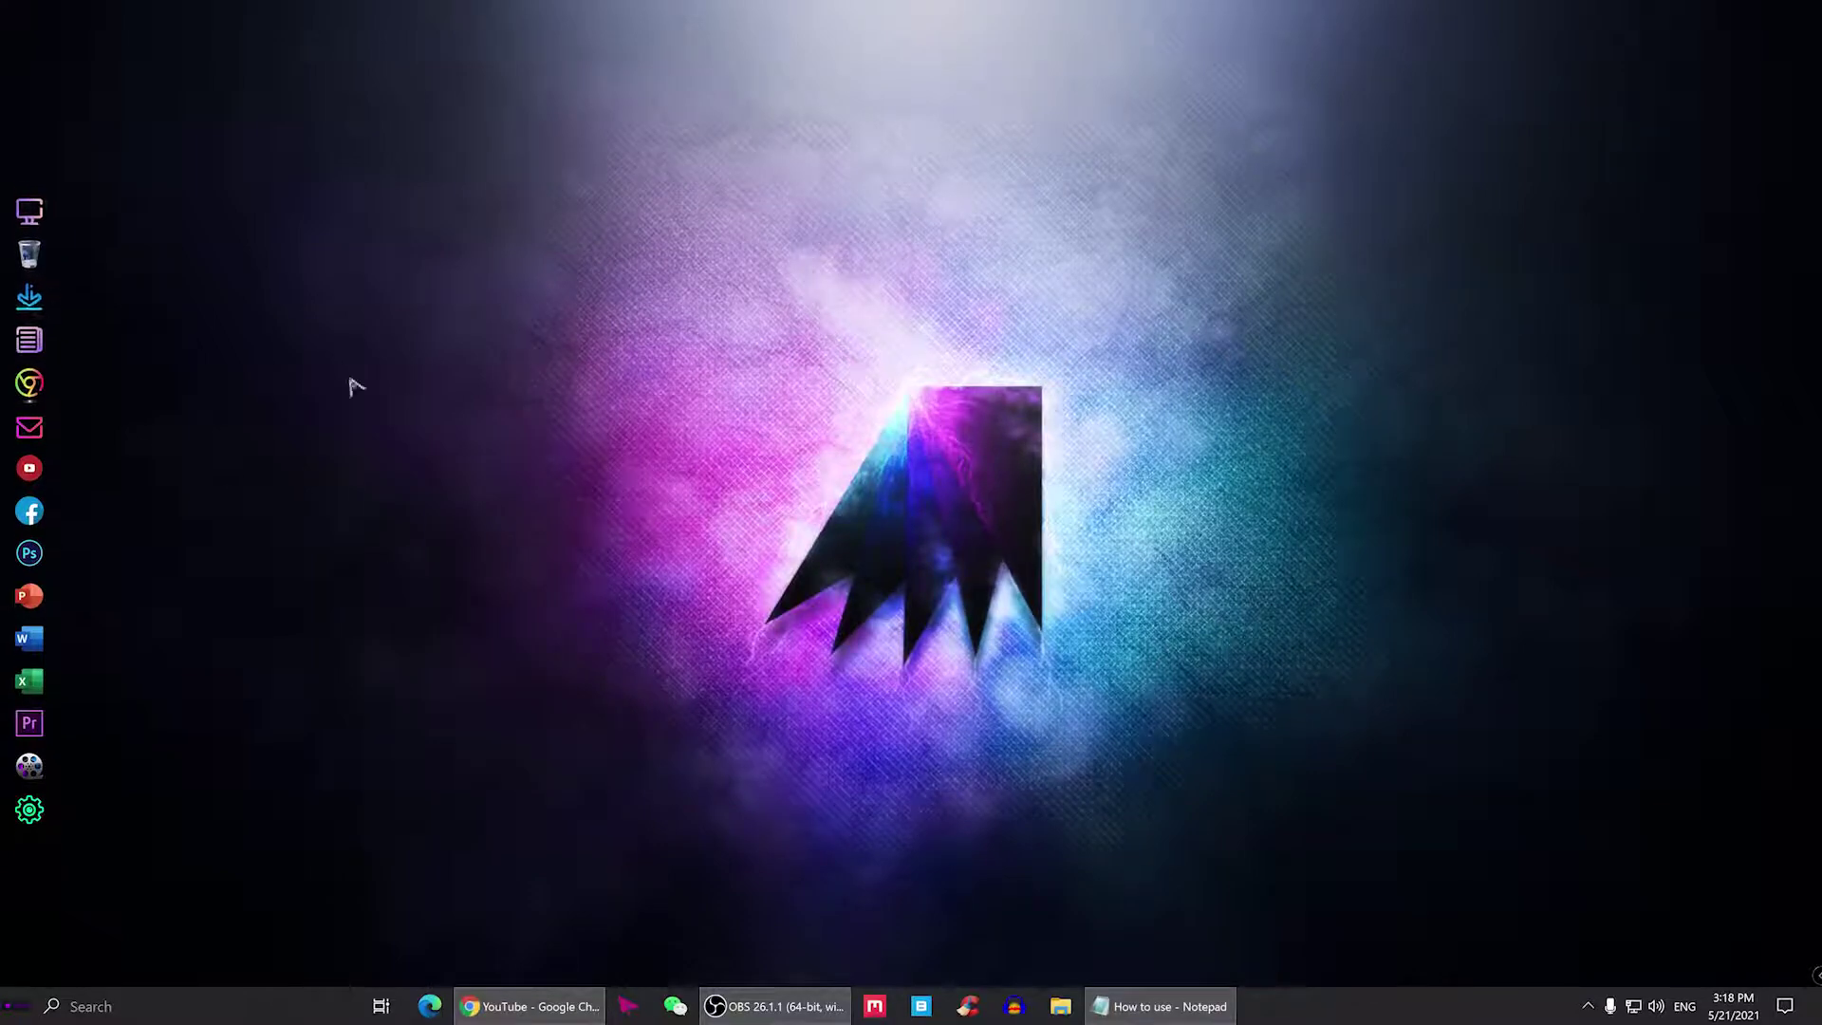
- Open This PC from the dock to try the launch effect, and close its window
left_click(81, 222)
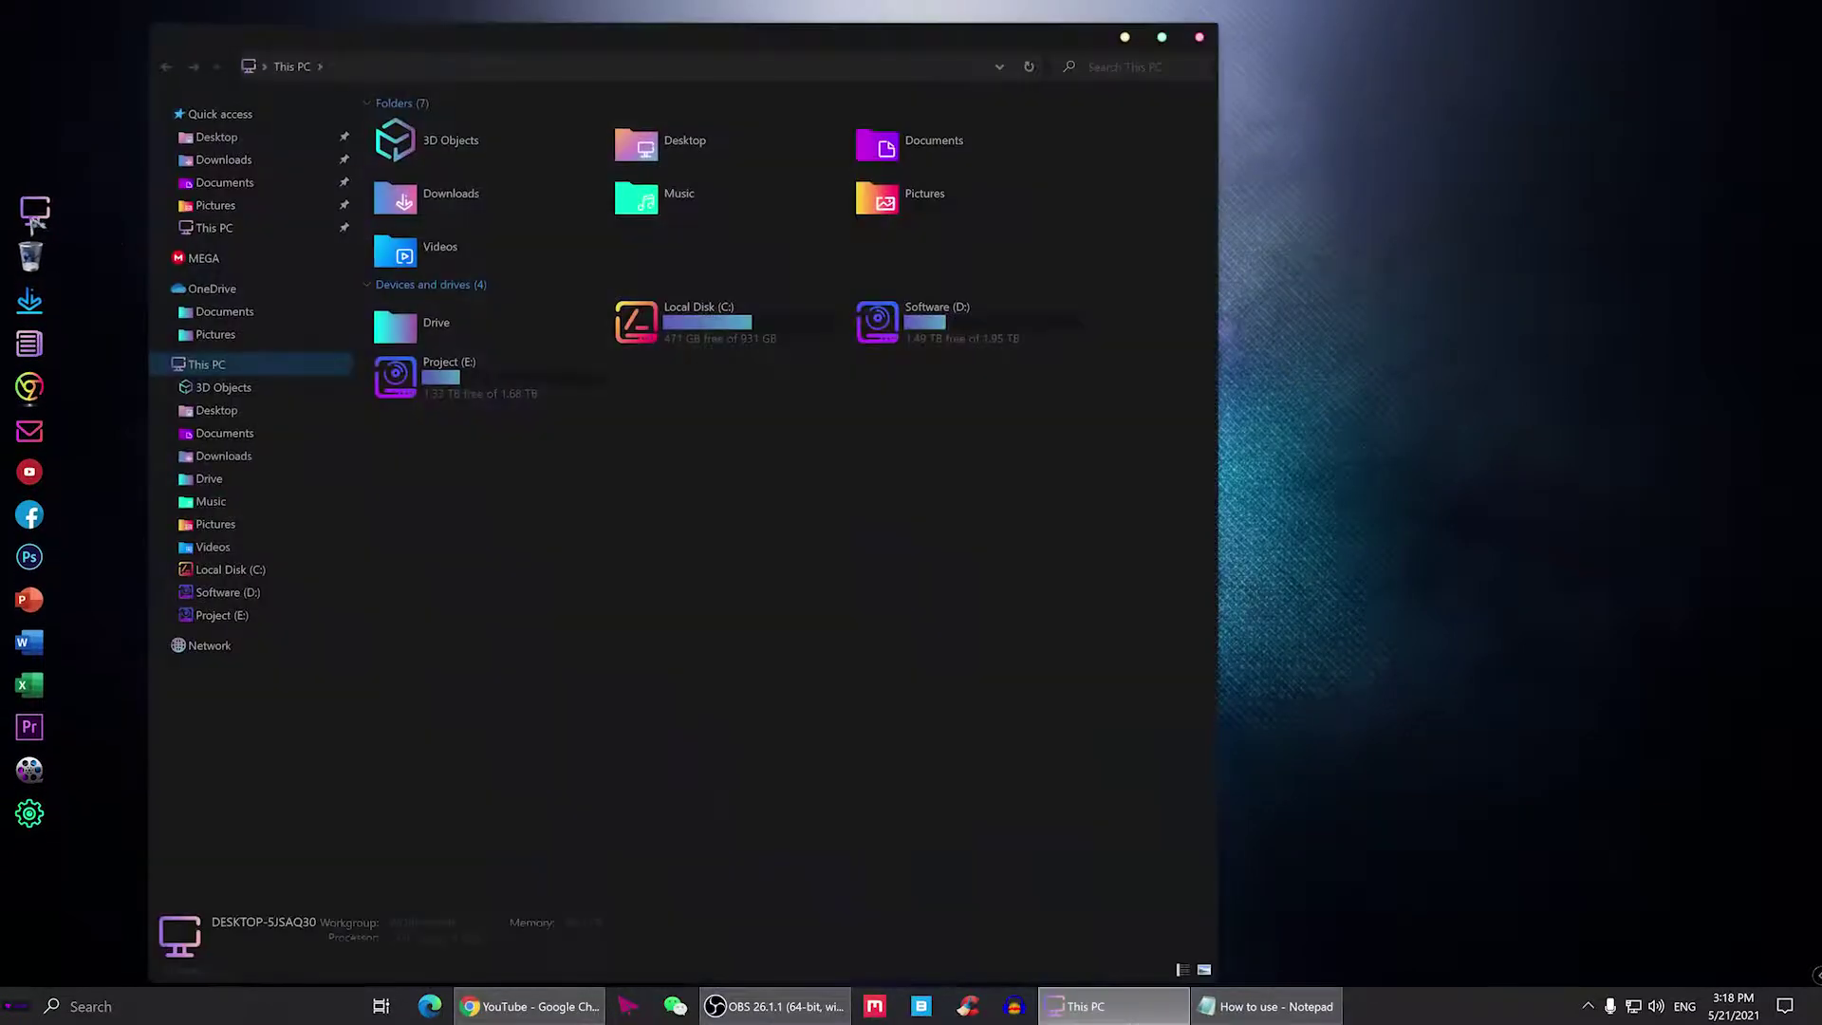
left_click(1198, 38)
- Preview all launch effects, set the dock's launch effect to Squish, and try it on the This PC item
right_click(35, 237)
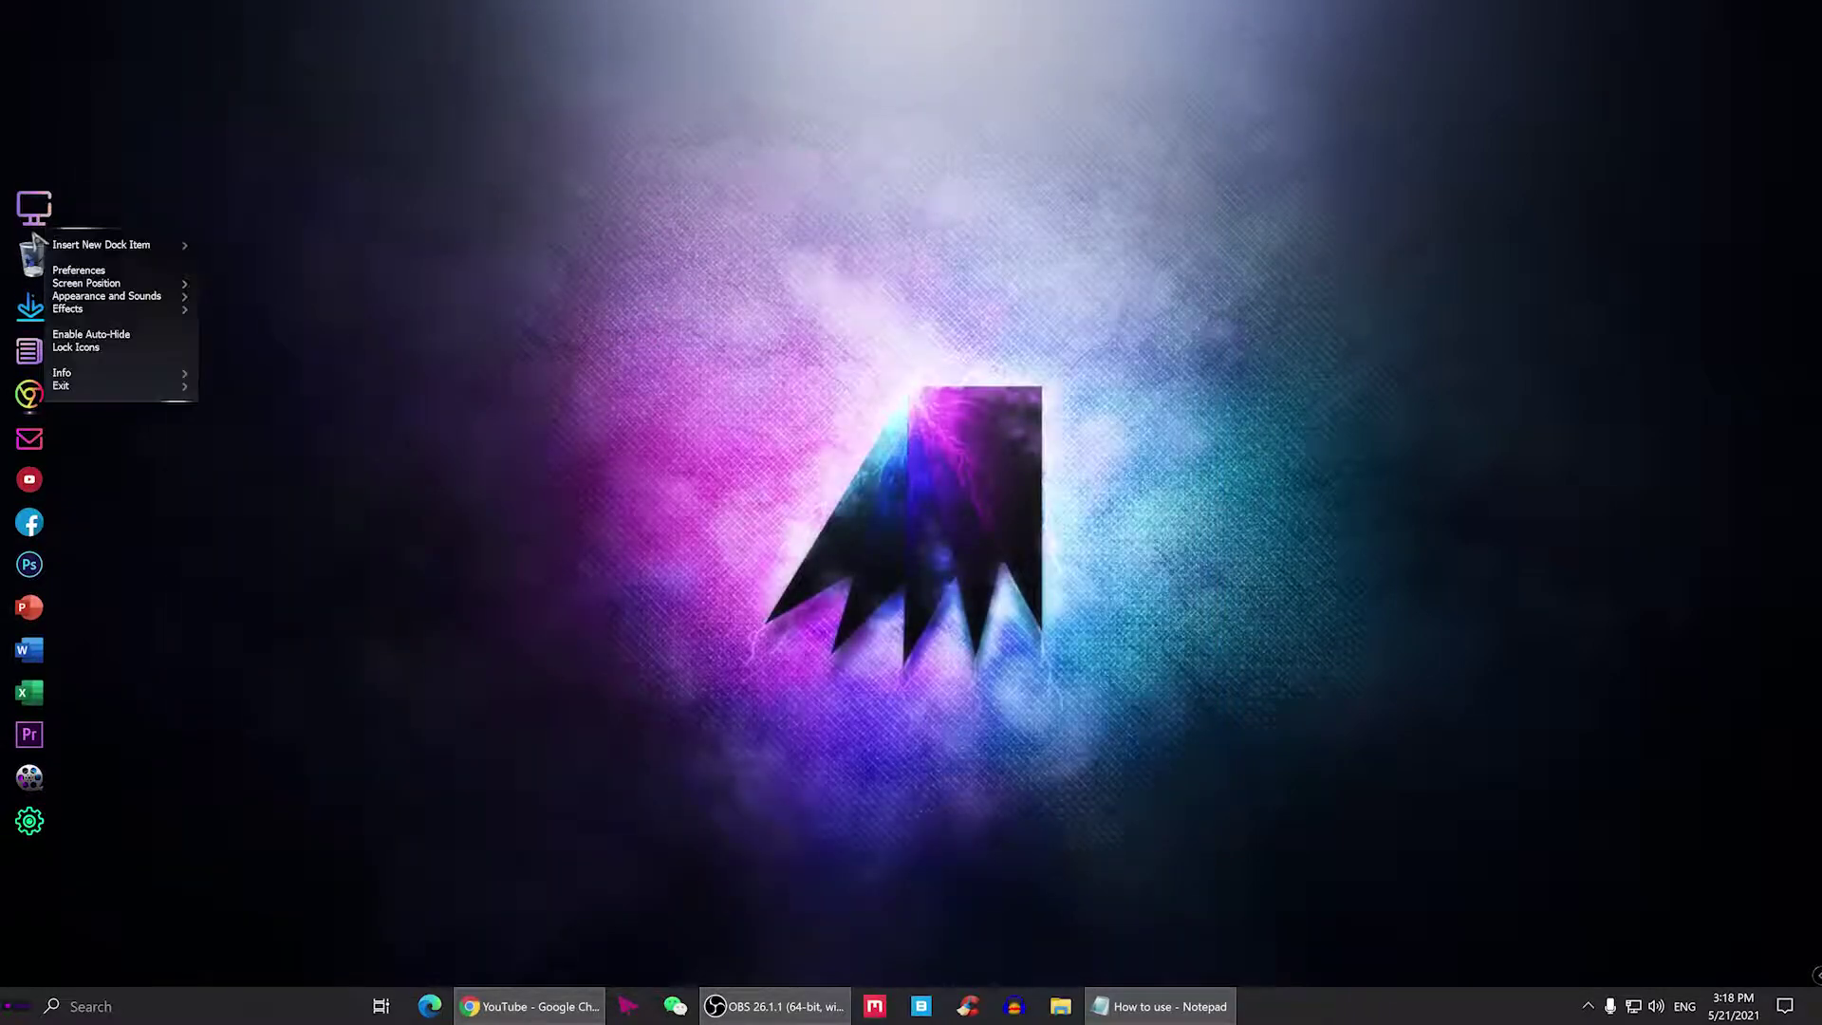
mouse_move(105, 313)
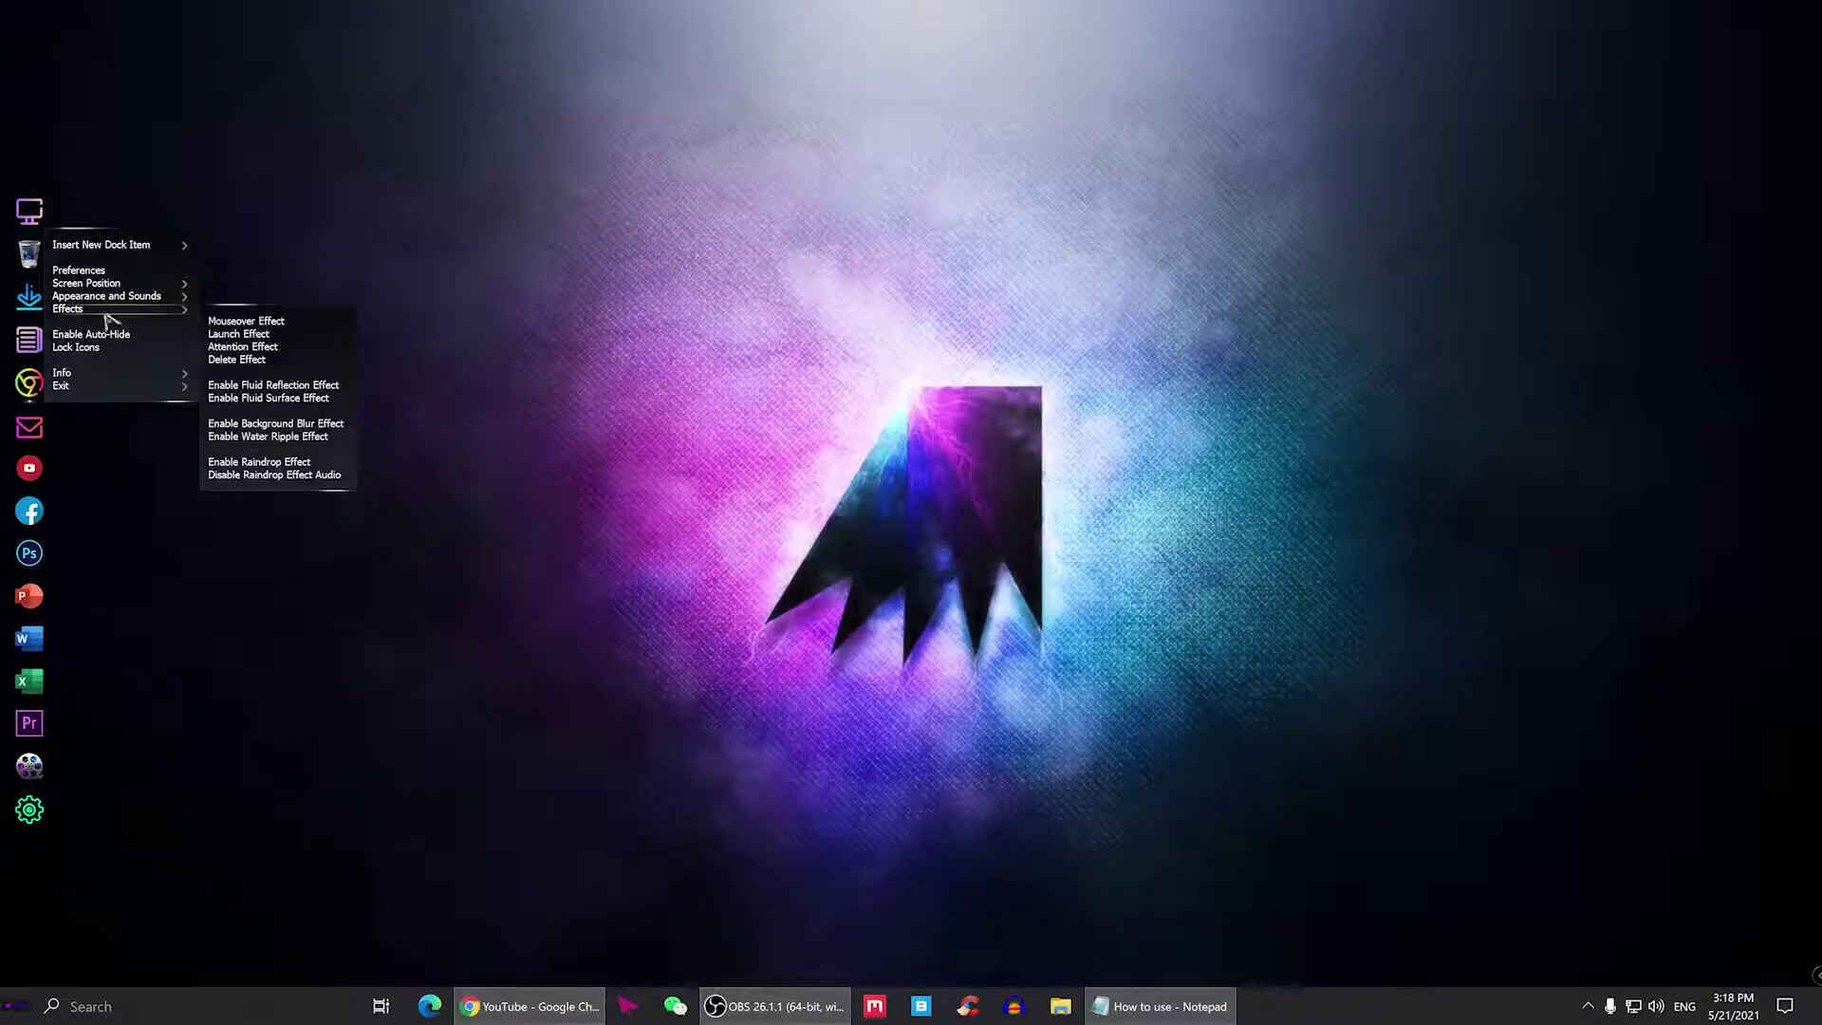
left_click(249, 338)
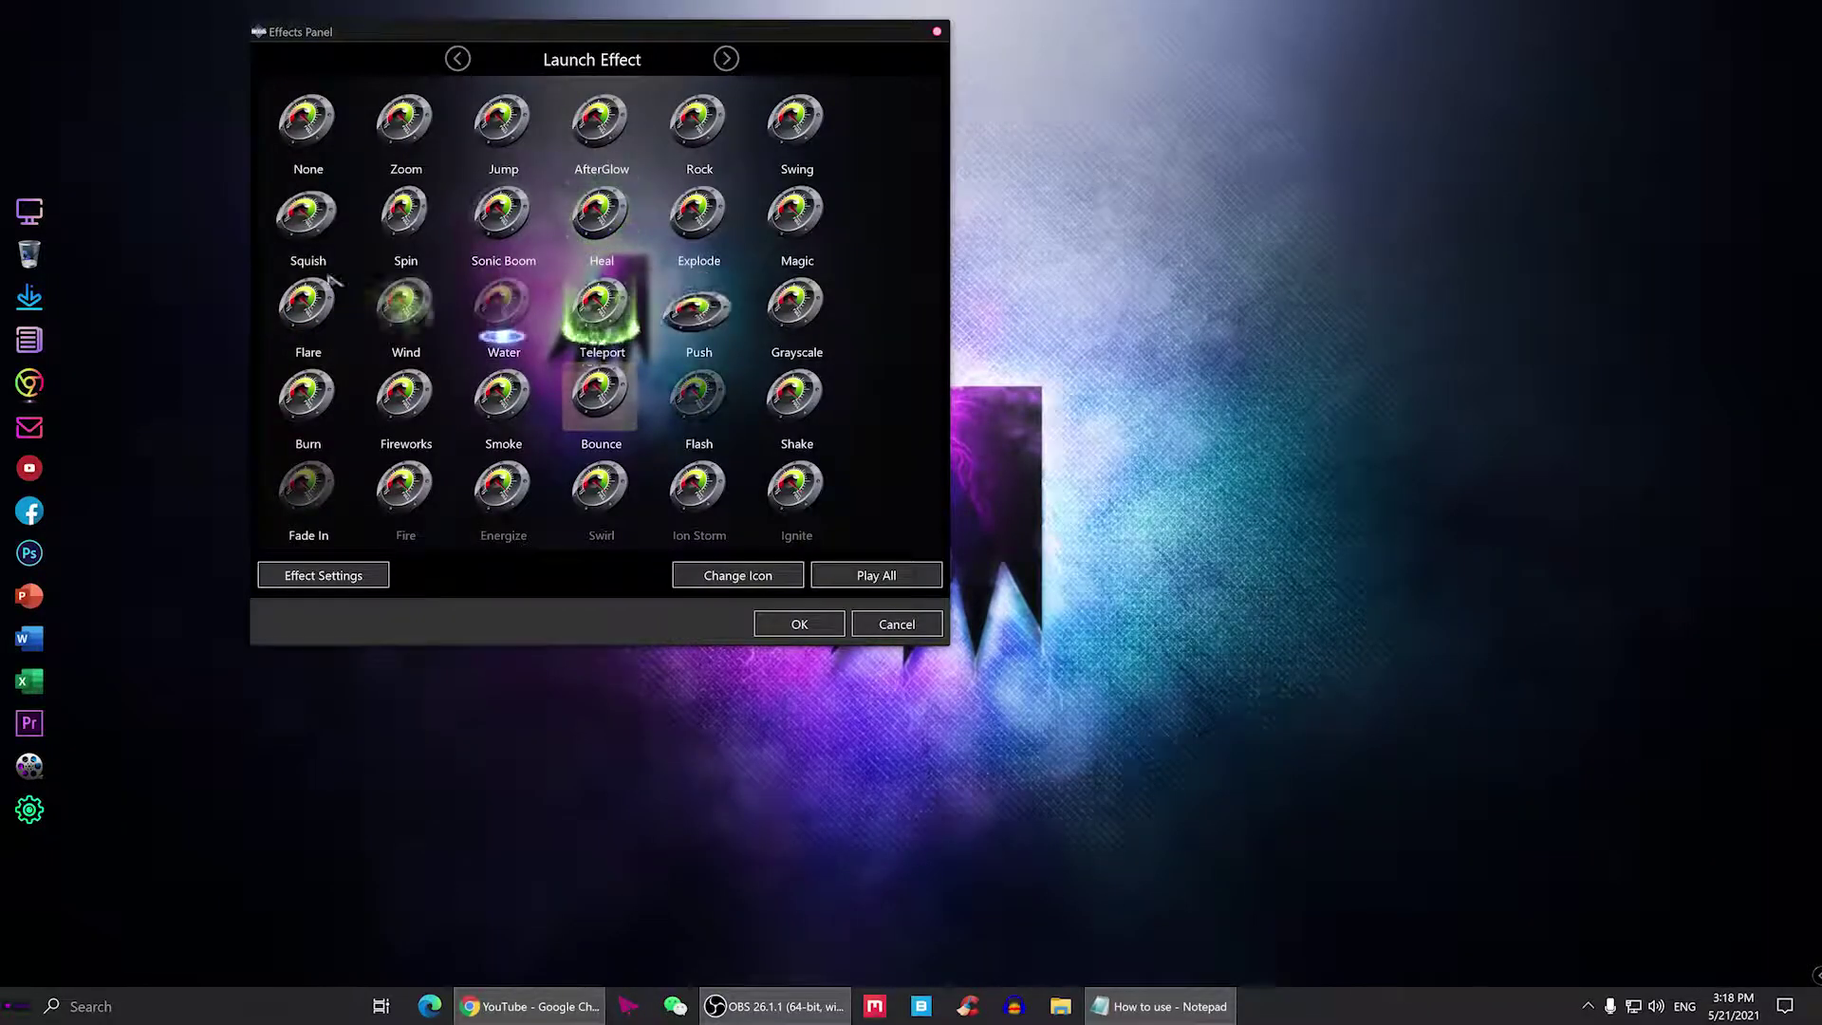
left_click_drag(645, 31, 1115, 81)
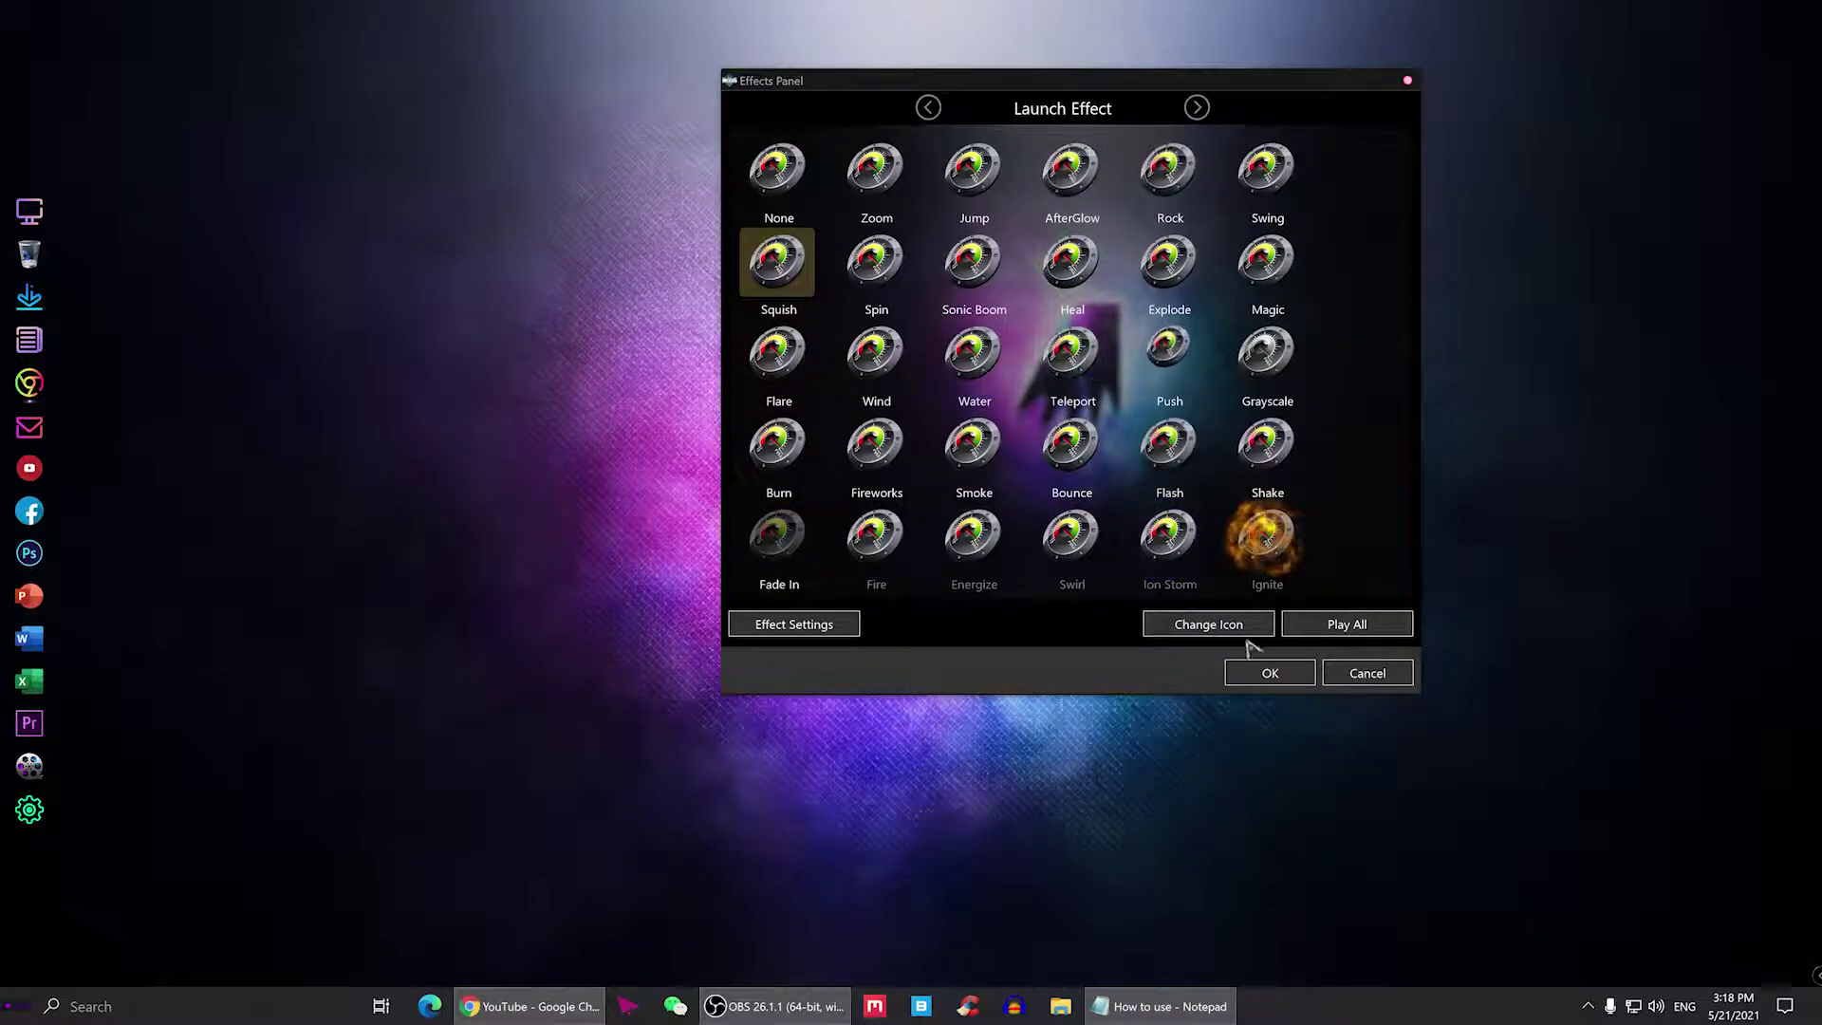
left_click(1352, 623)
left_click(1276, 675)
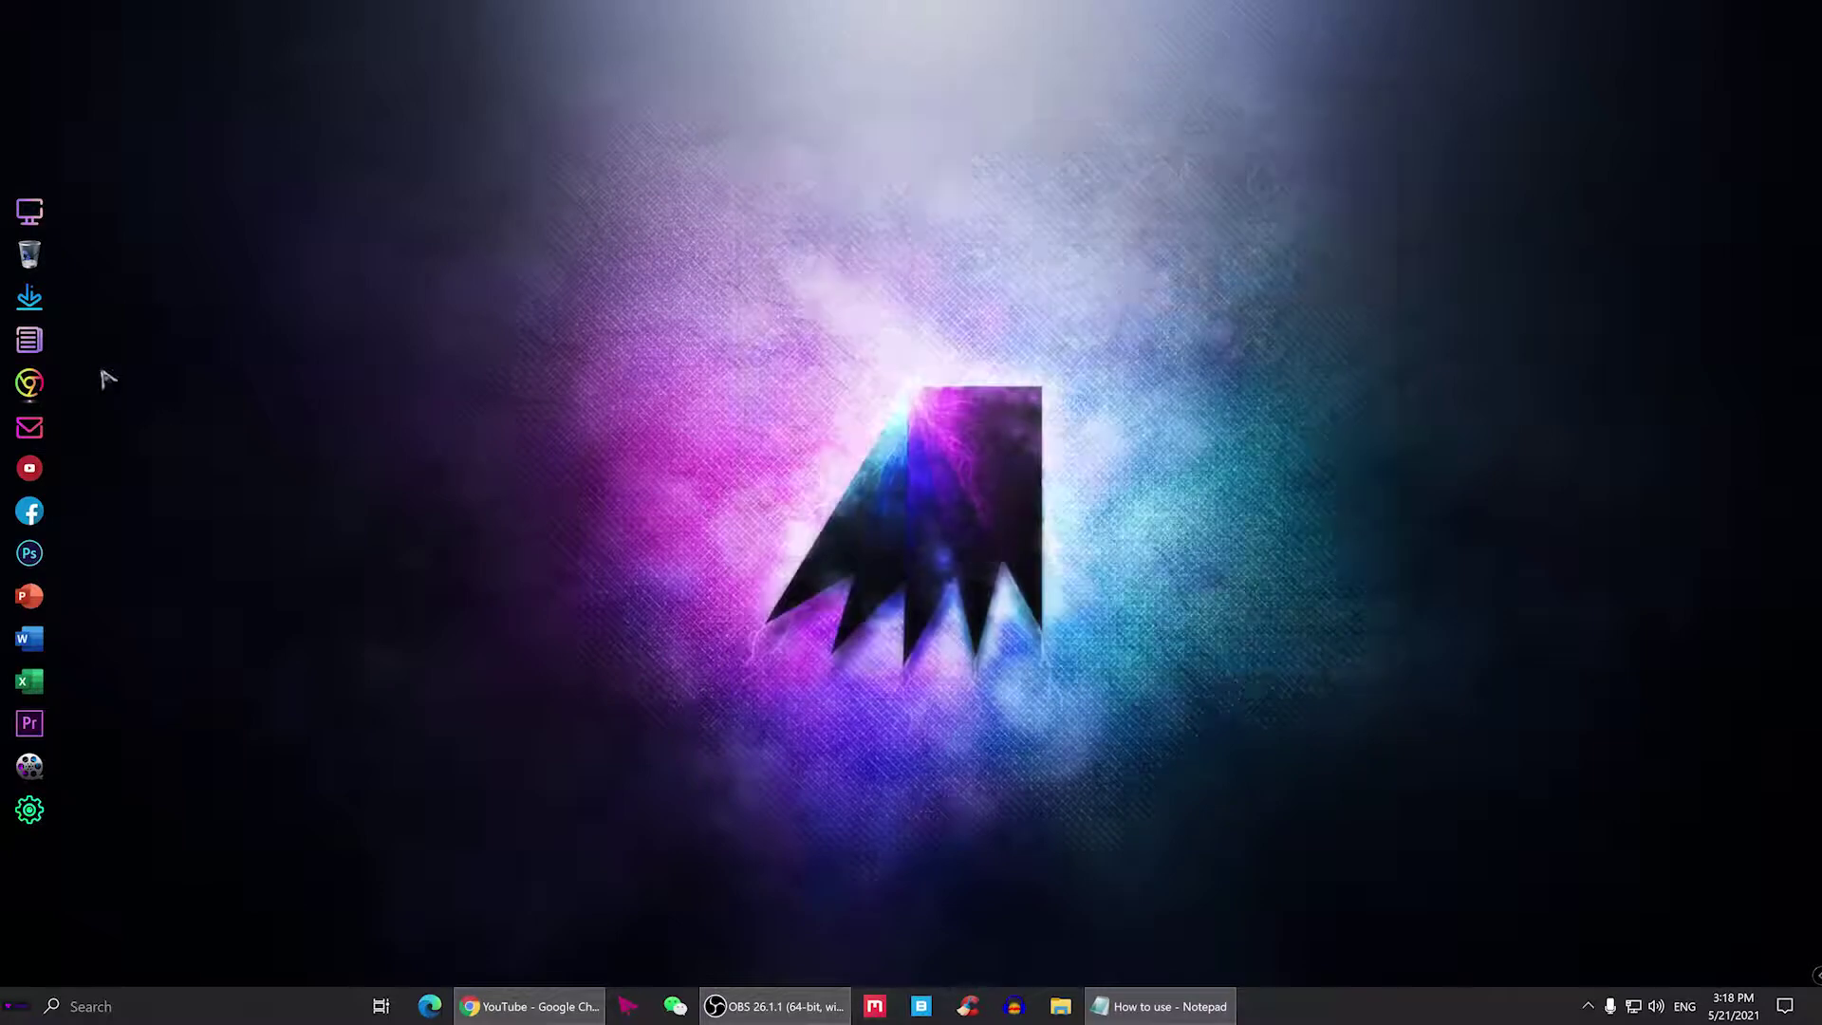
left_click(38, 218)
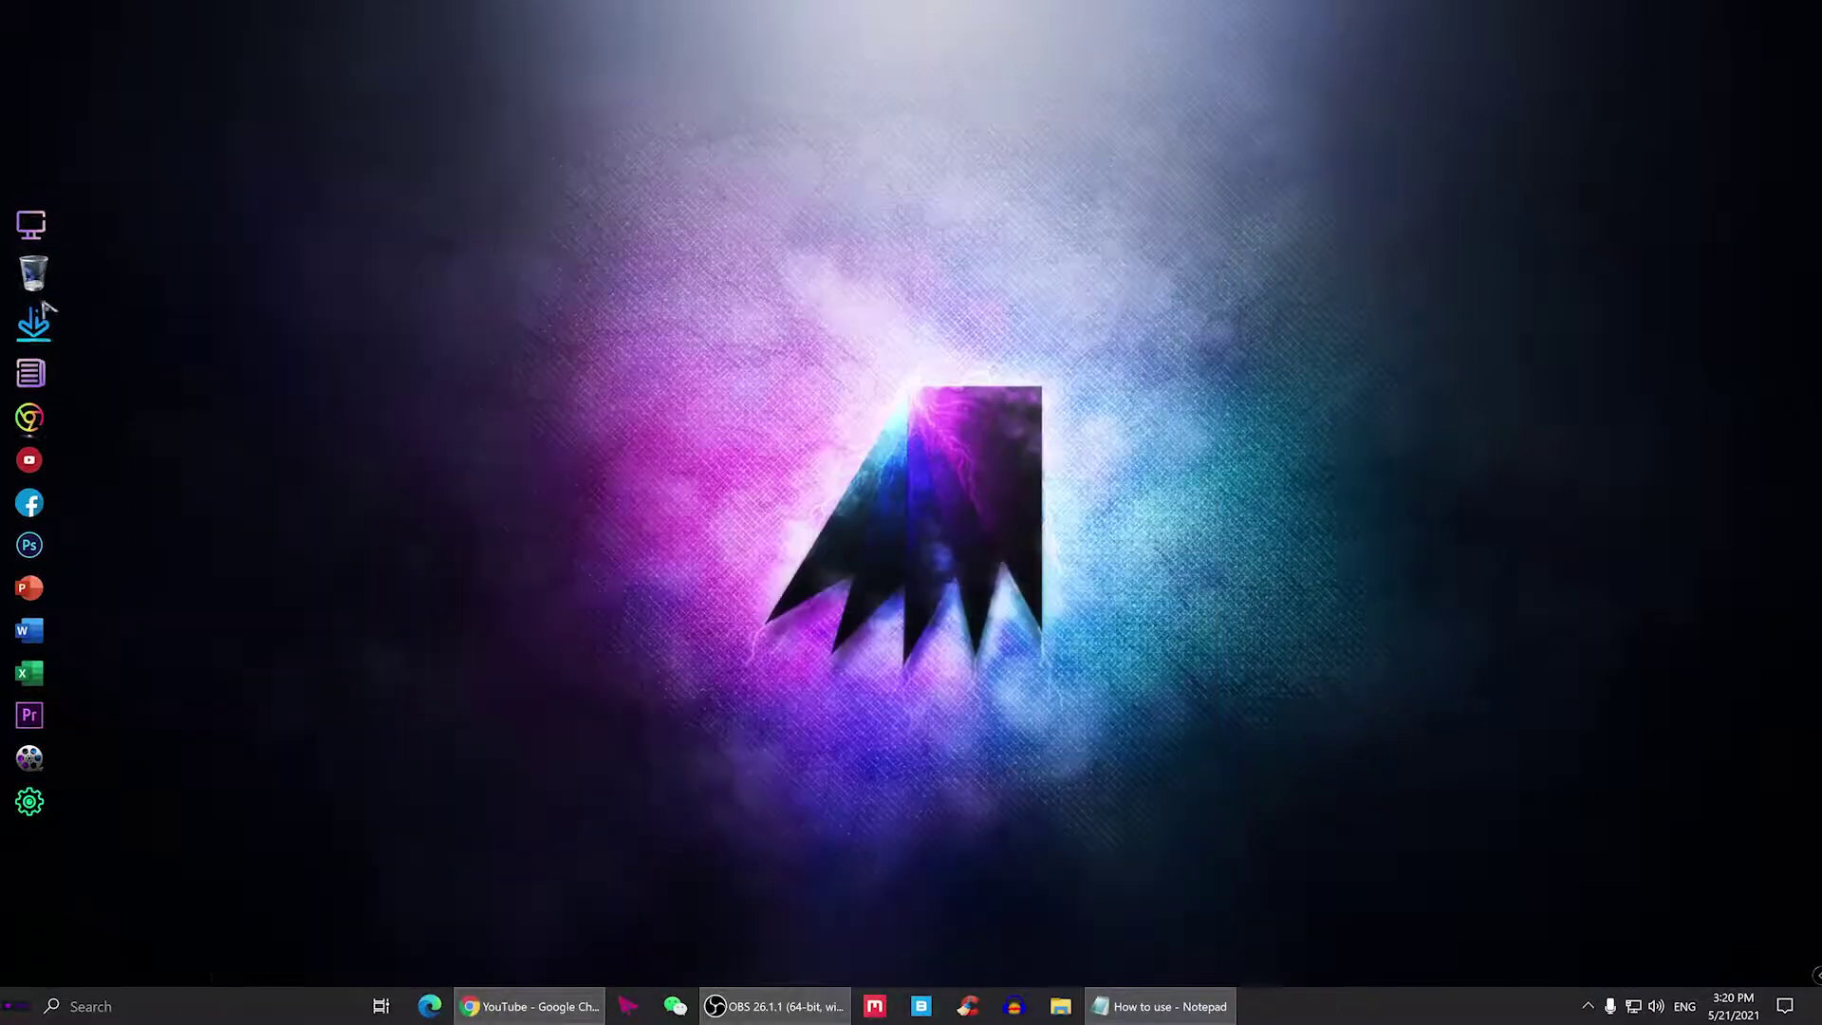
- Set the dock's delete effect to Flare and preview all the delete effects before accepting
right_click(44, 315)
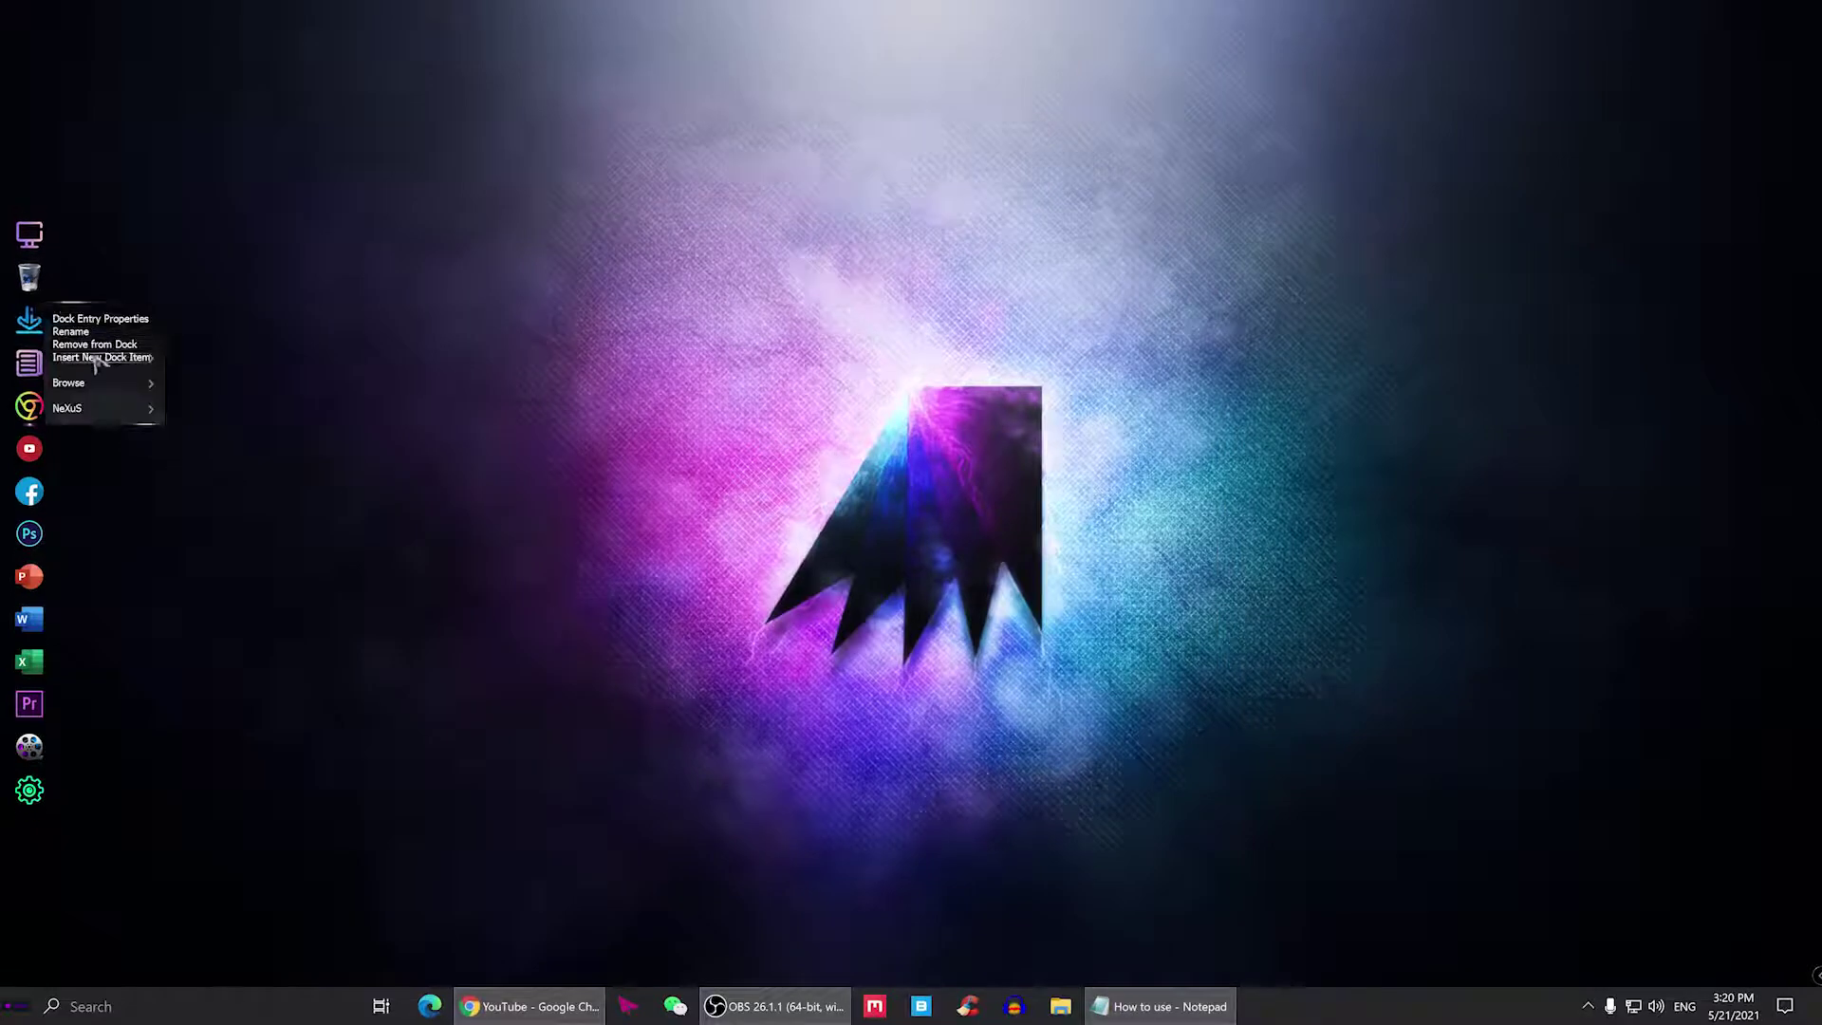
right_click(44, 298)
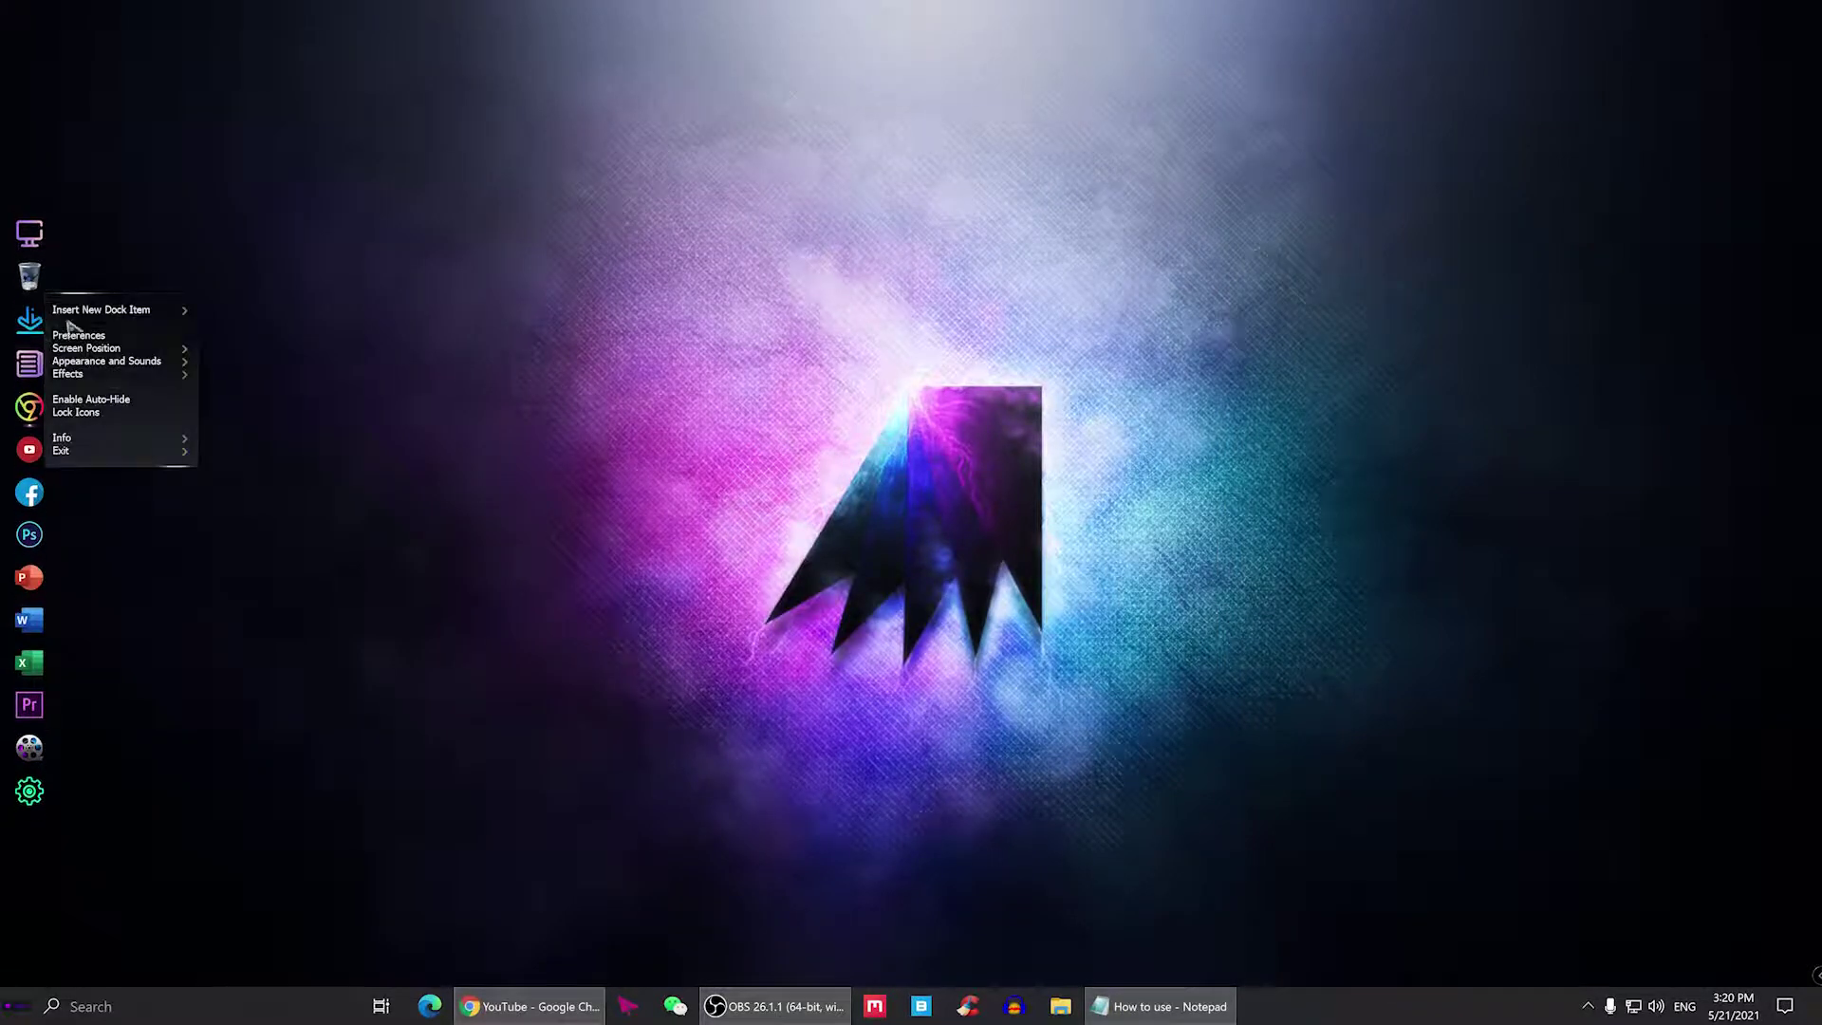
mouse_move(169, 375)
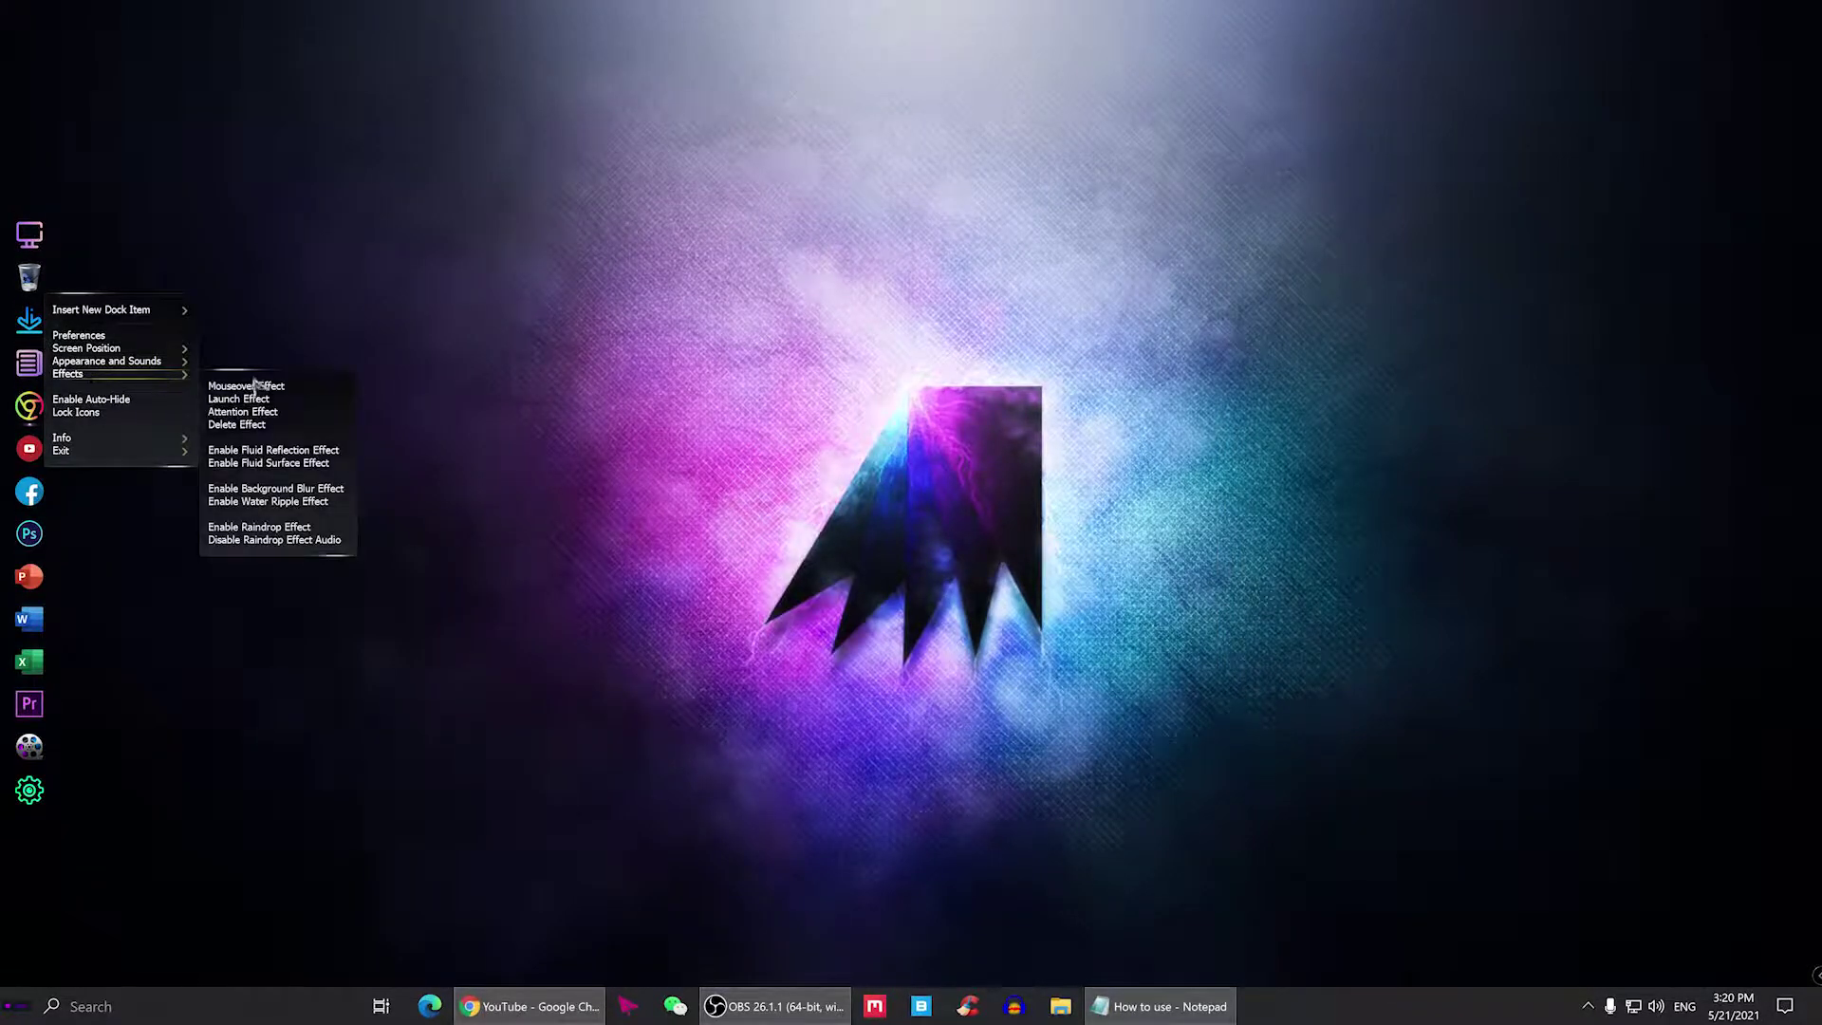
left_click(231, 425)
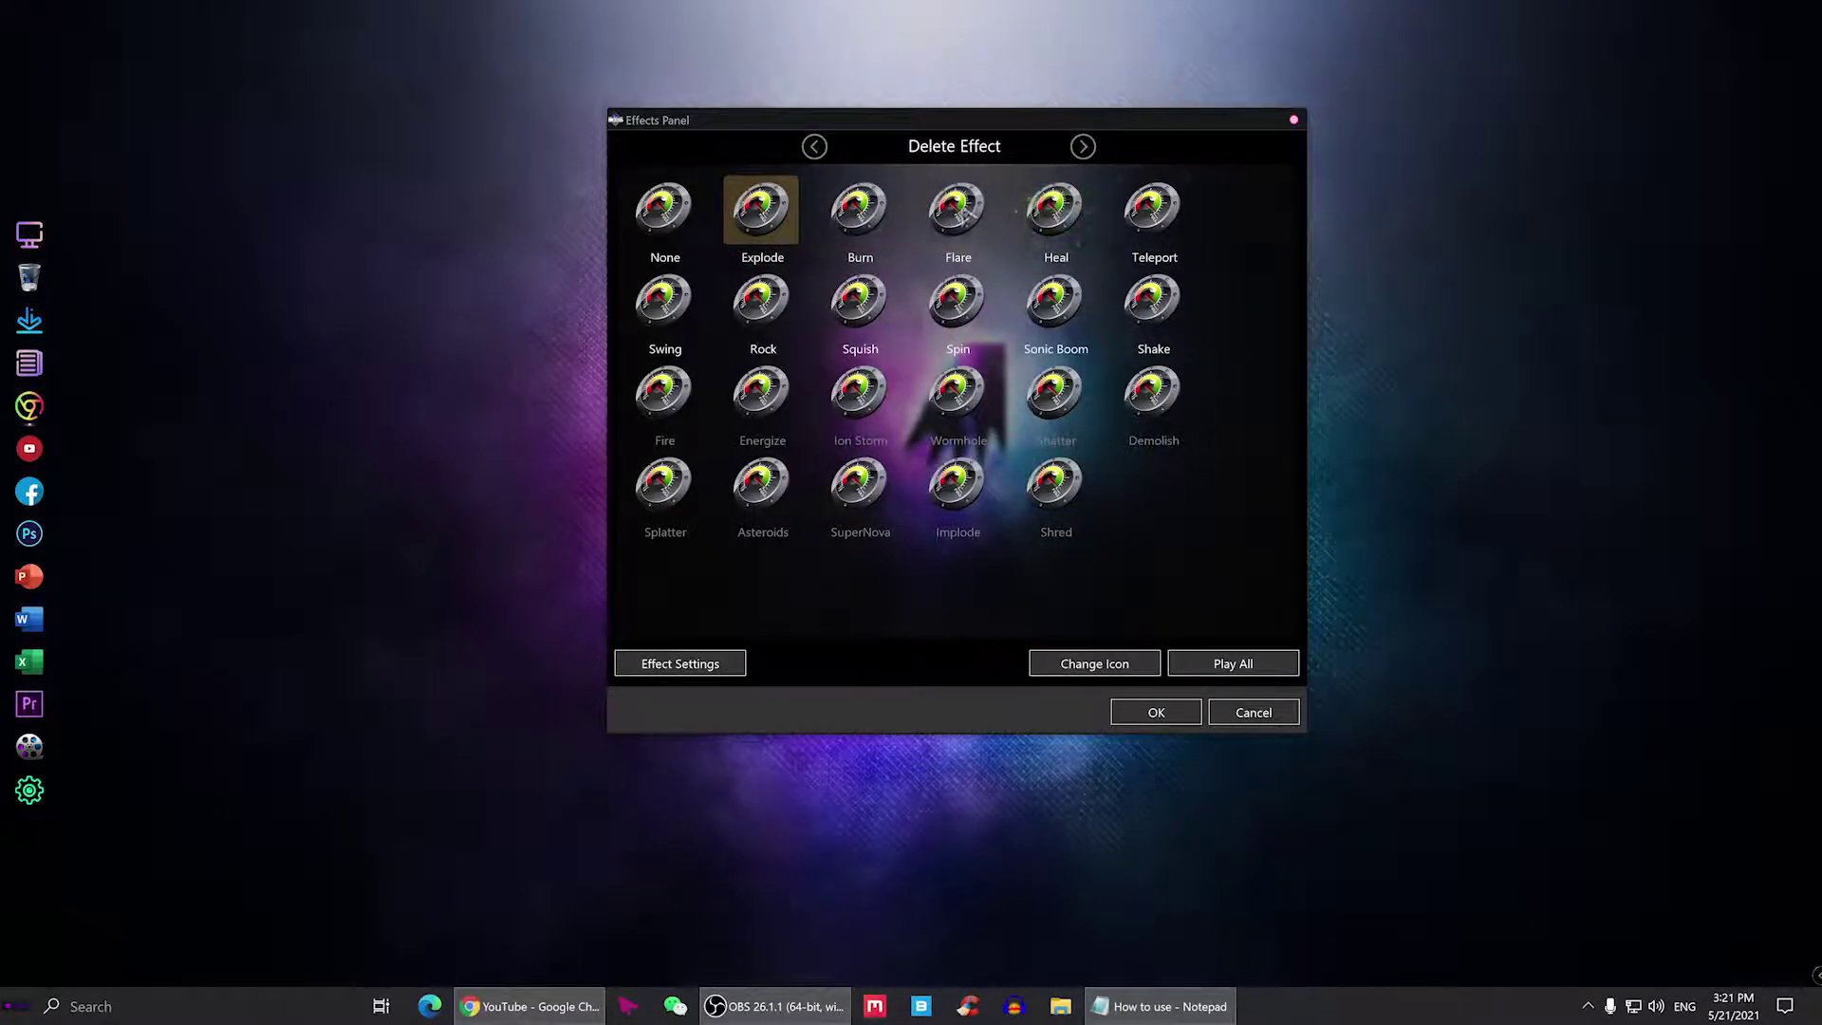
left_click(1224, 663)
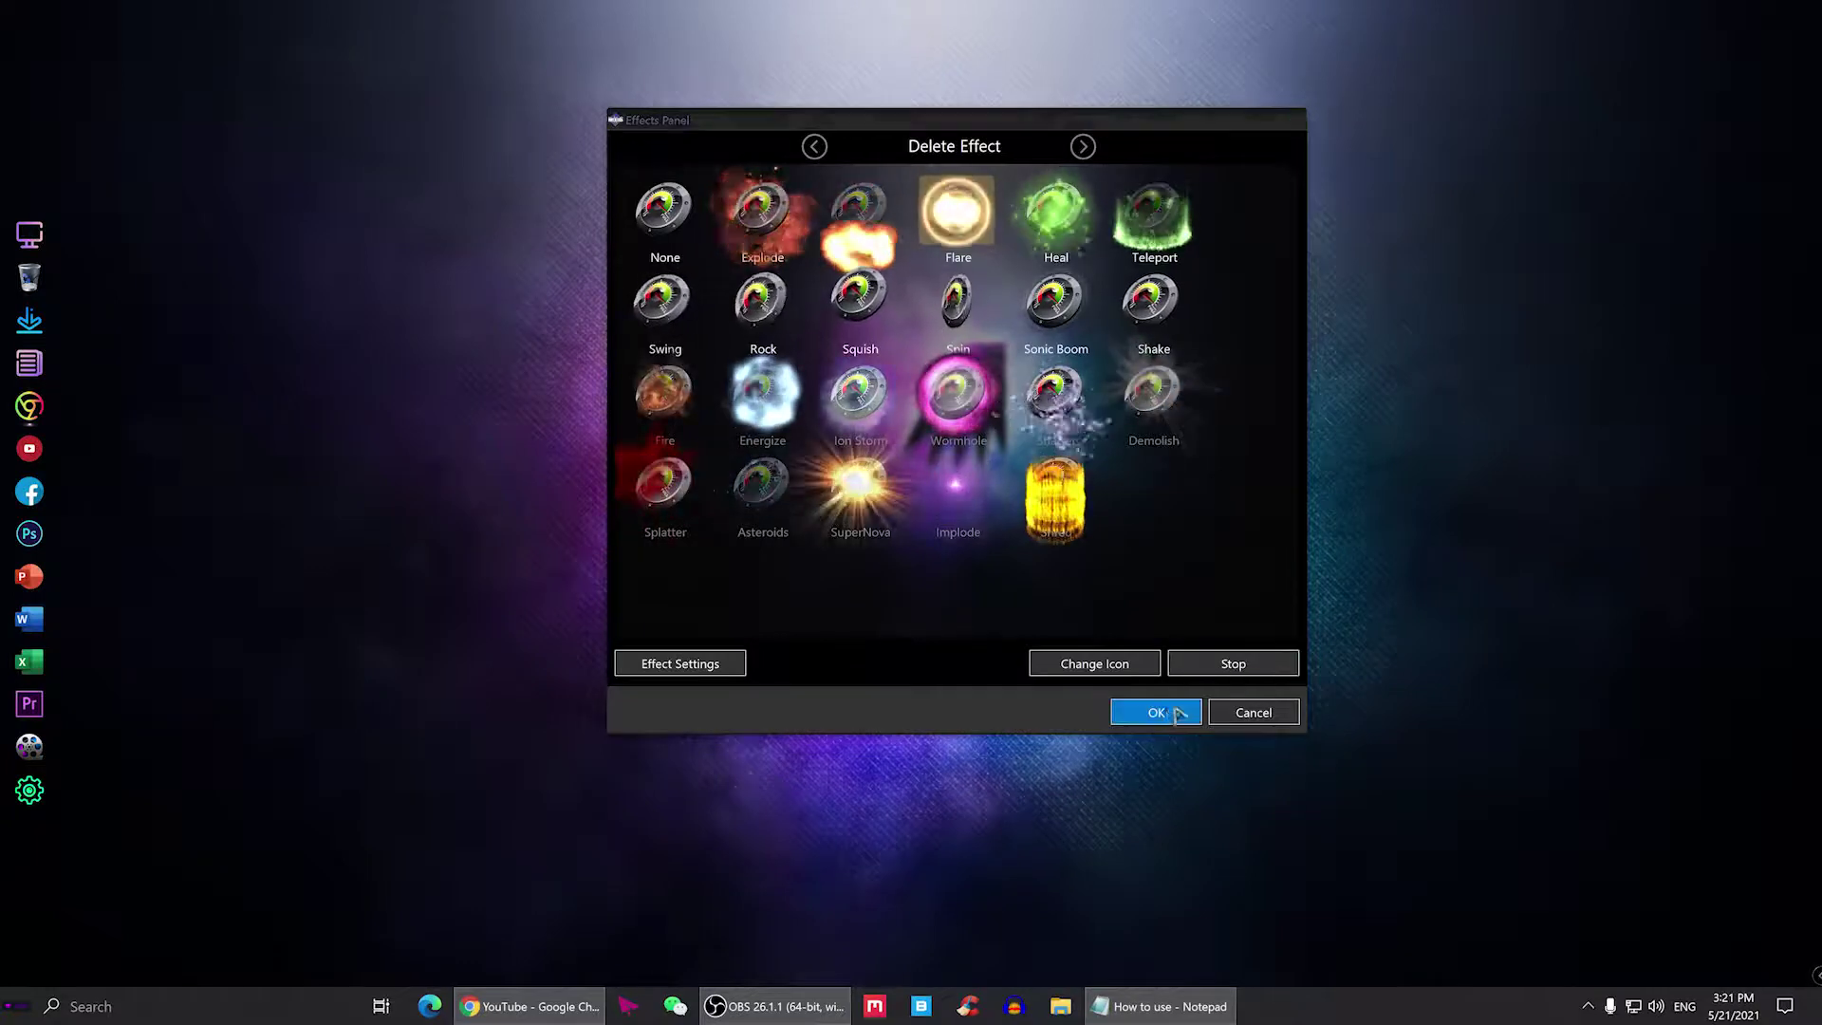
left_click(1174, 713)
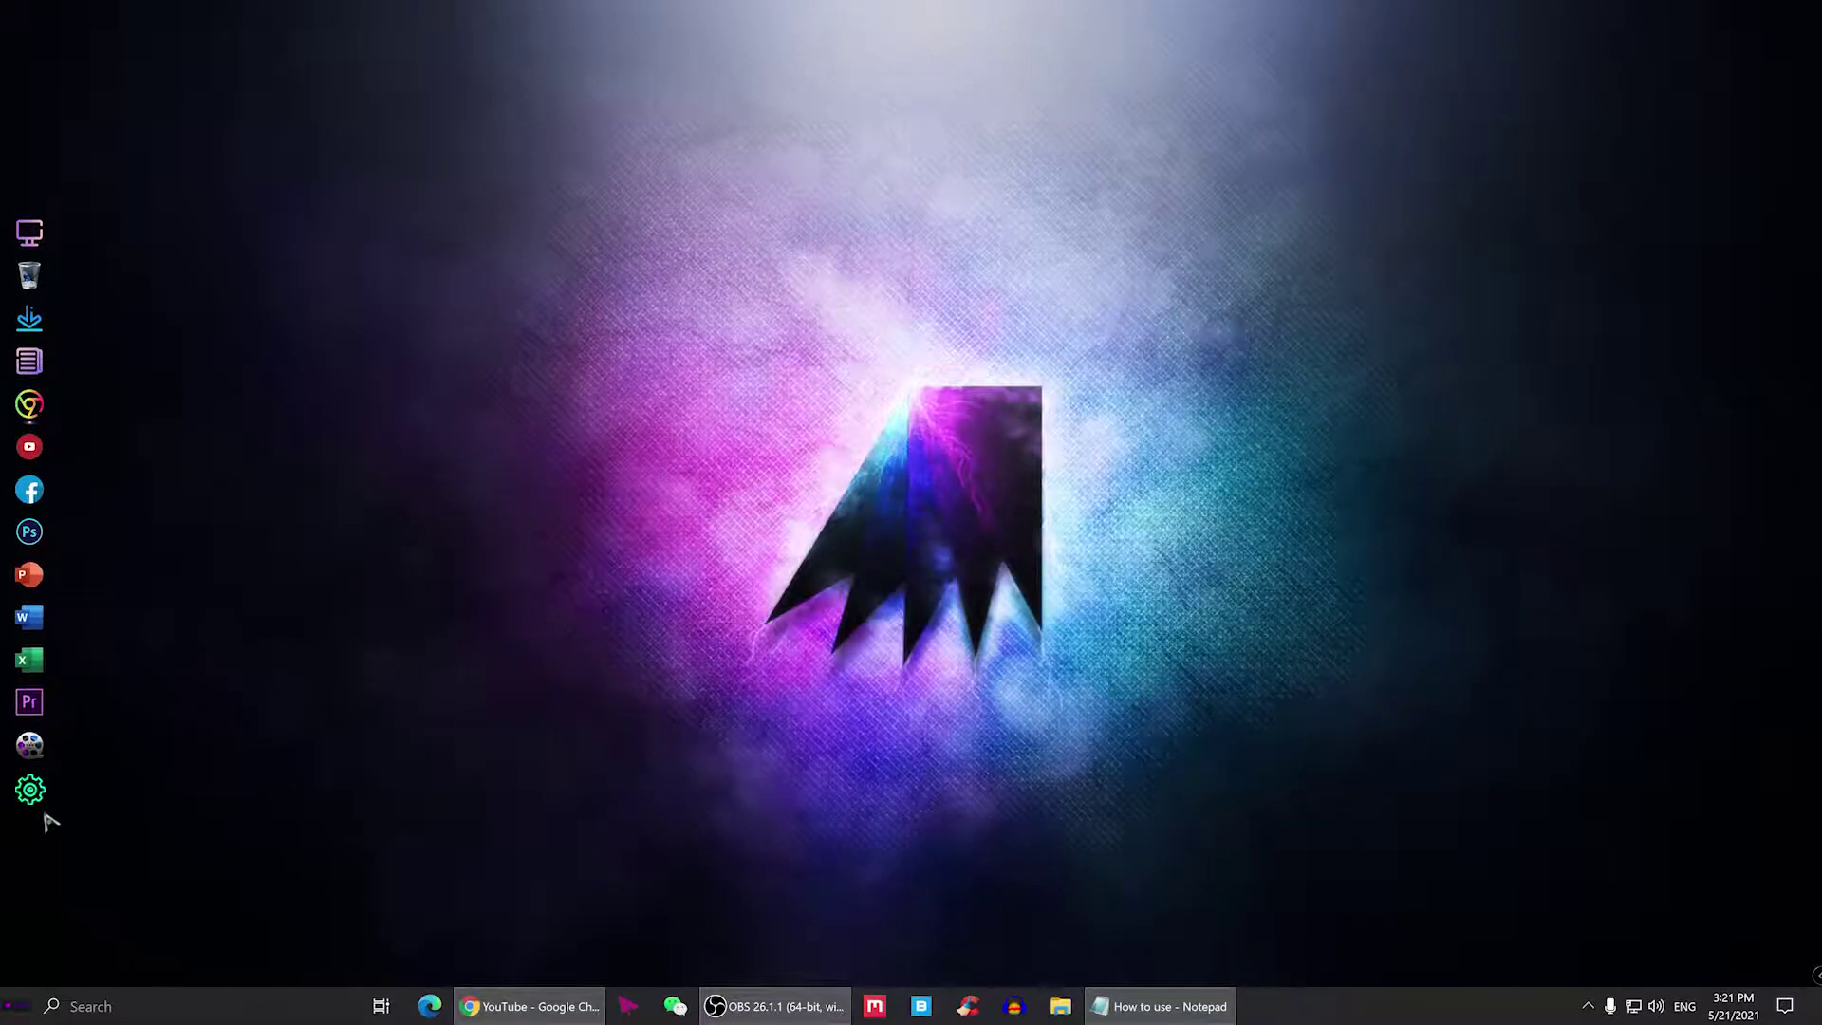
- Remove the WinX HD Video Converter Deluxe item from the dock and refresh the desktop
right_click(40, 752)
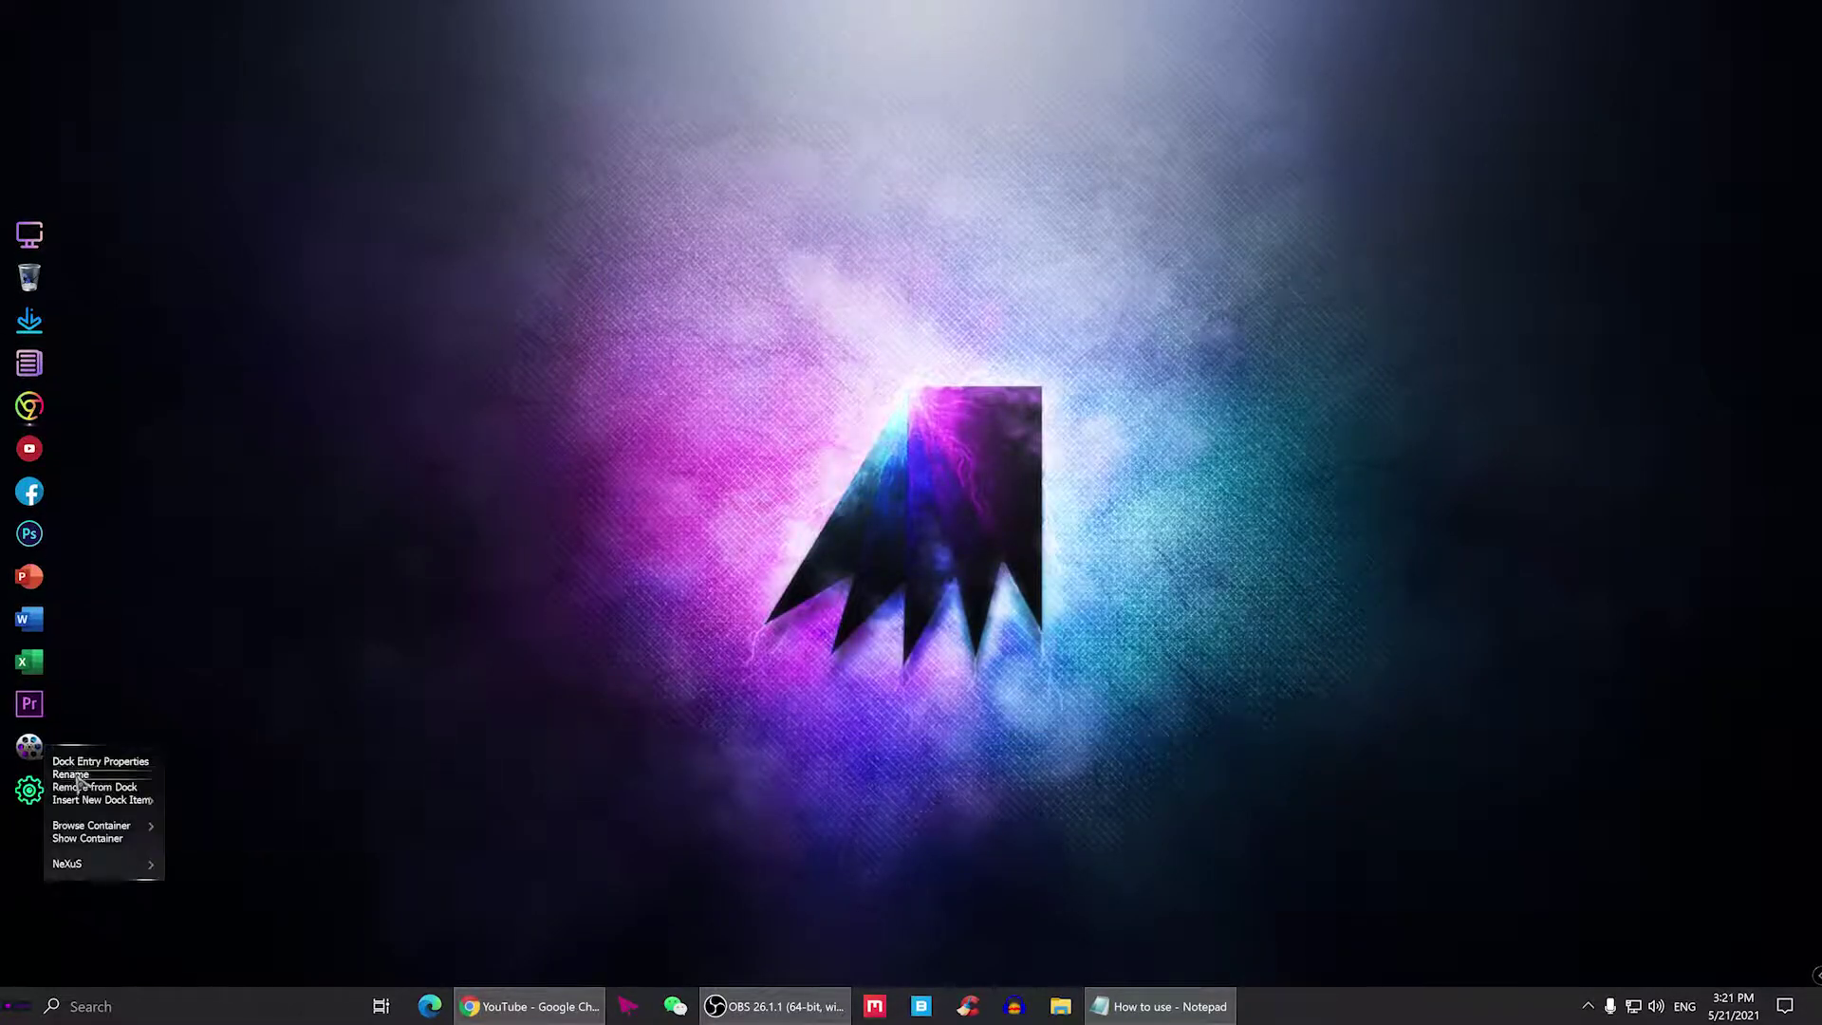
left_click(87, 788)
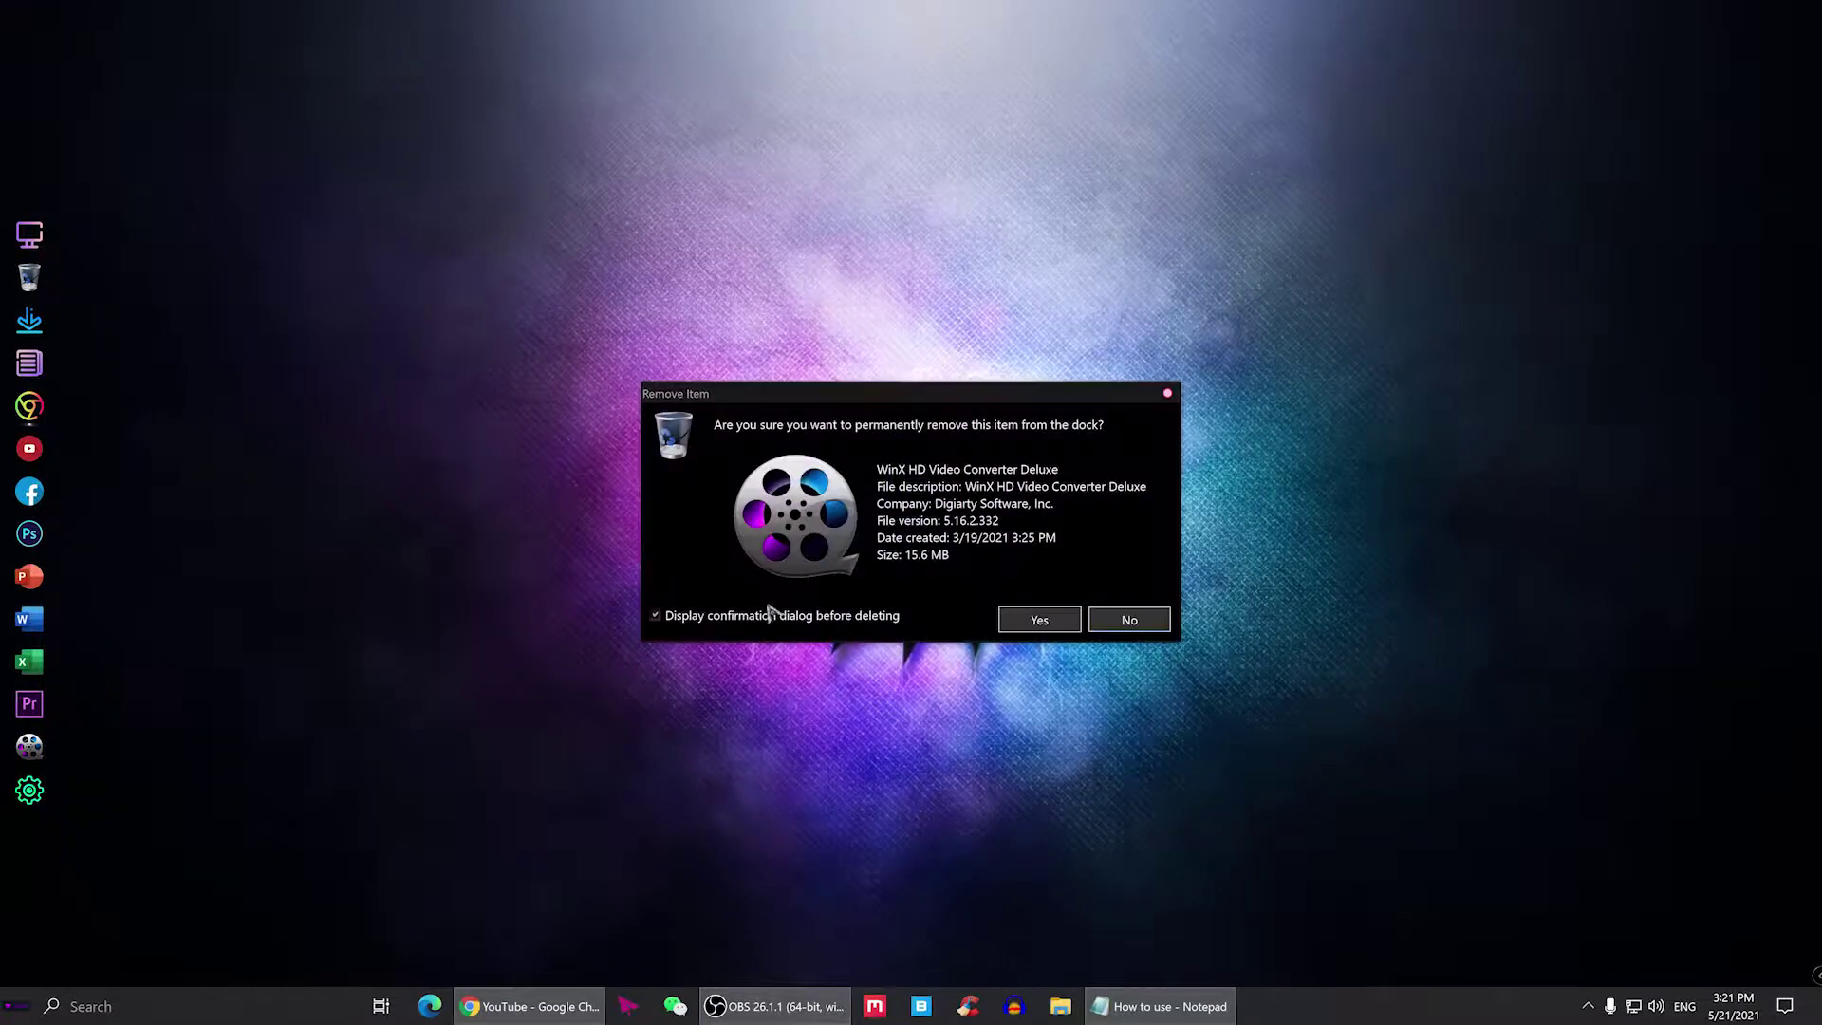
left_click(1016, 628)
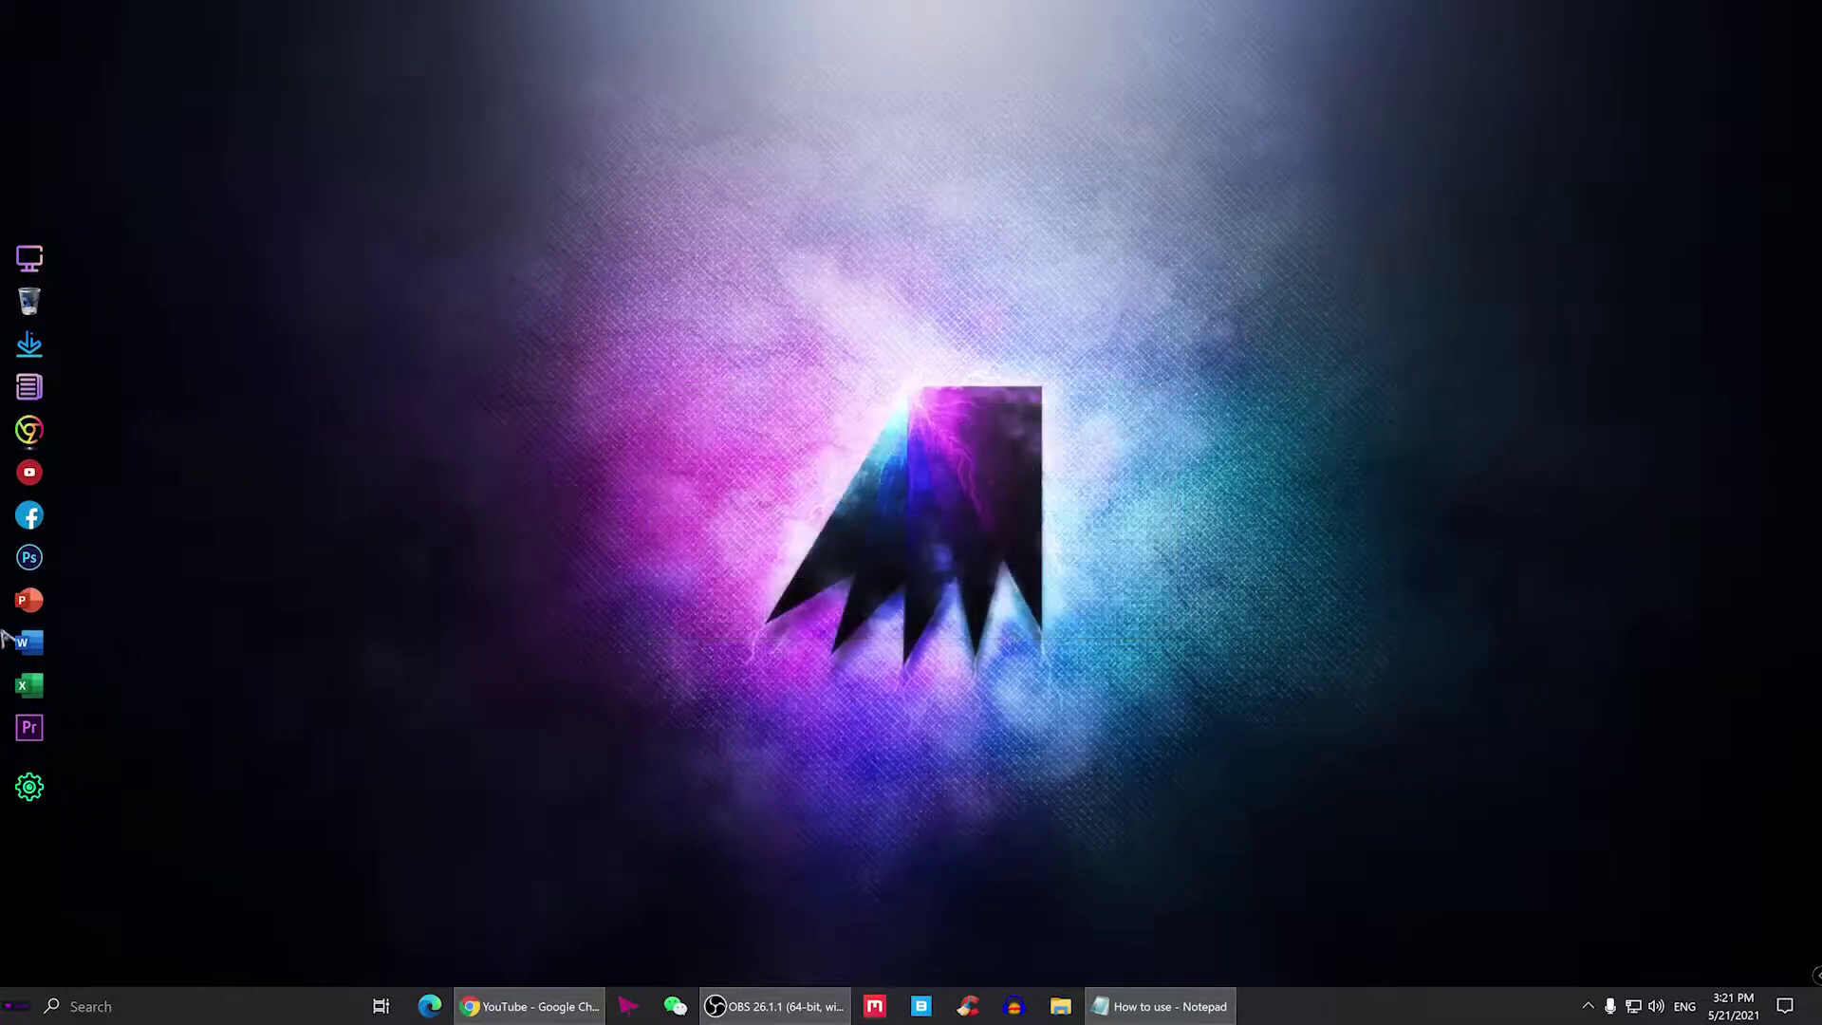
right_click(381, 423)
left_click(408, 471)
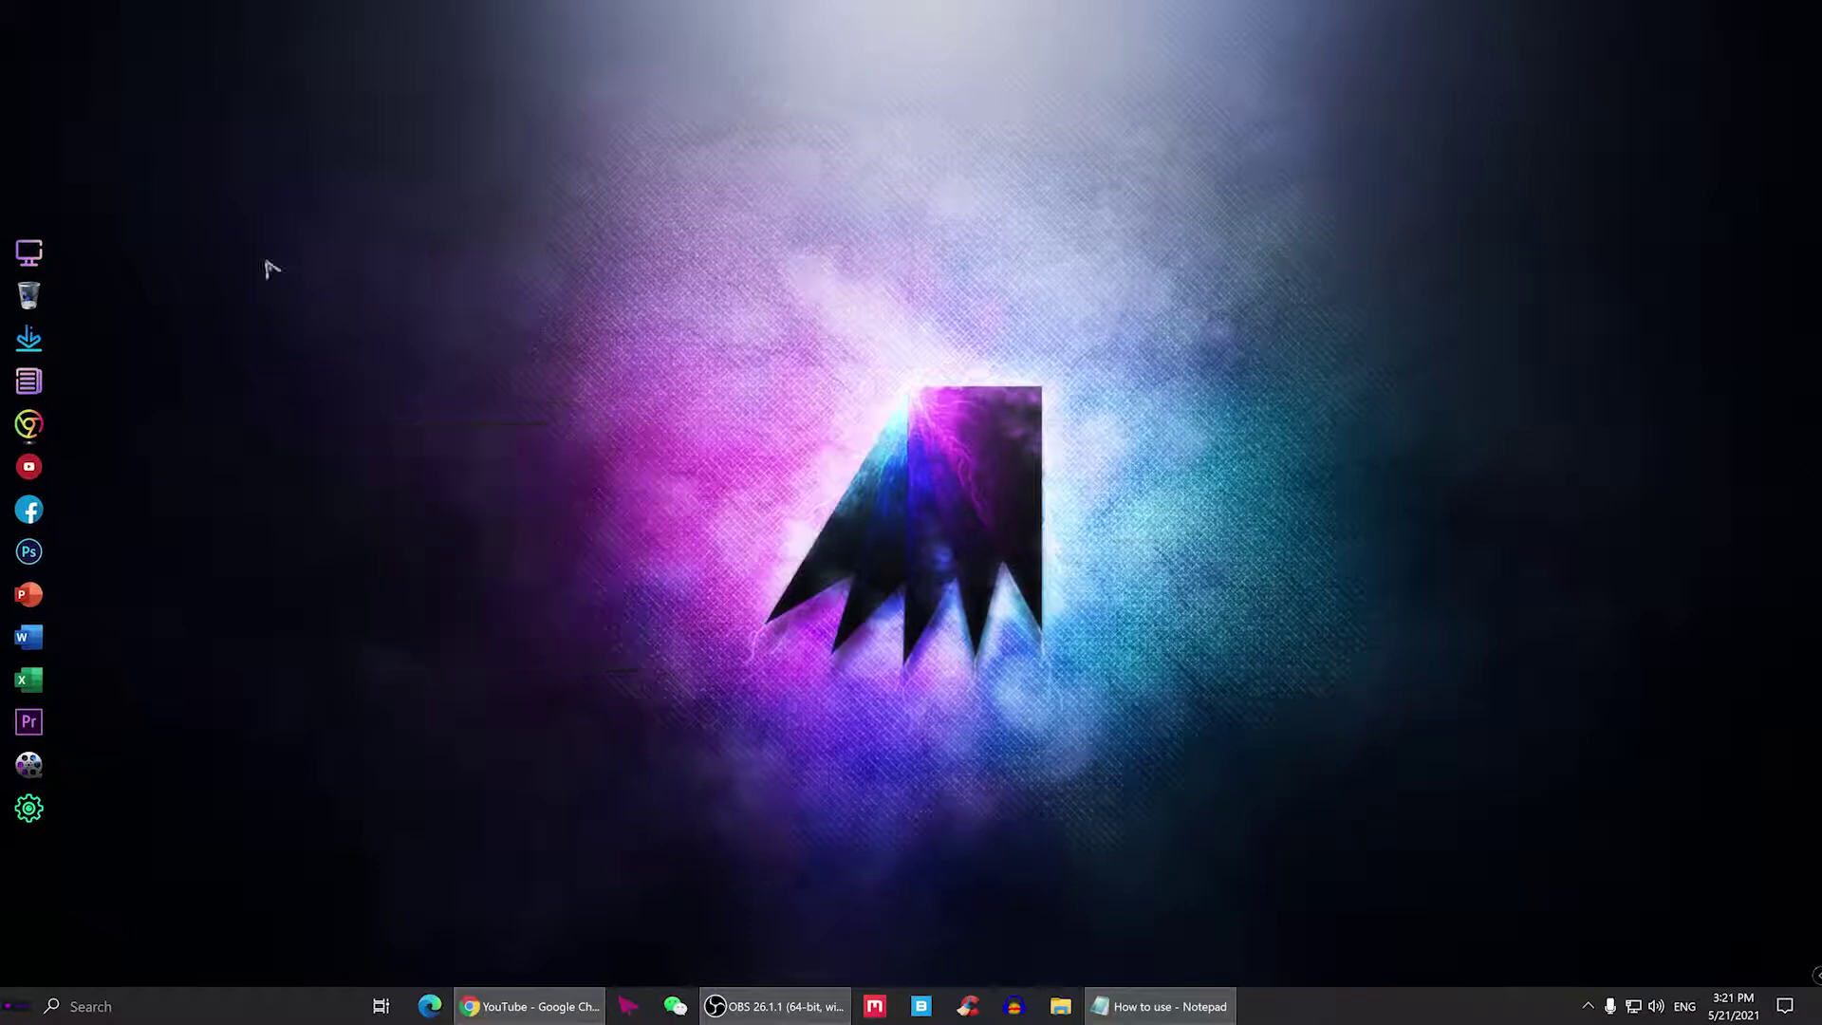
- Refresh the desktop and launch Facebook from the dock
right_click(268, 262)
left_click(314, 316)
left_click(36, 513)
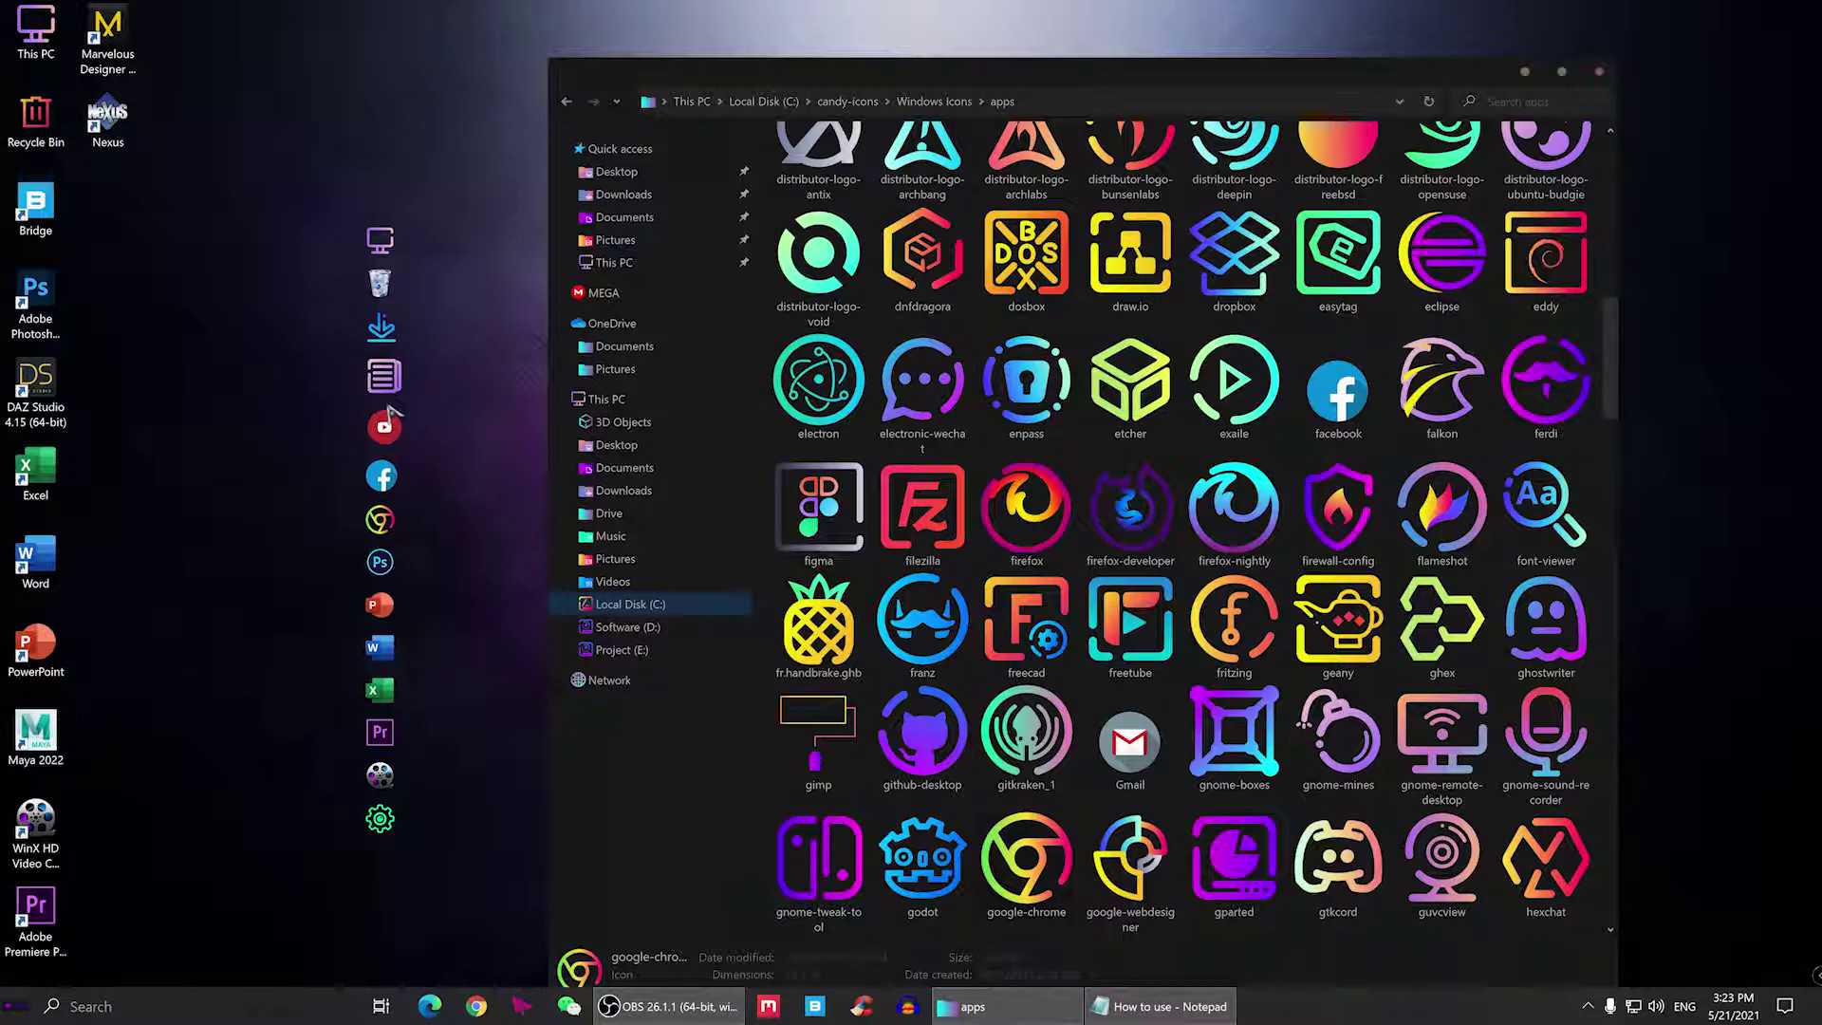
- Open the item options for the Downloads icon on the dock
right_click(393, 406)
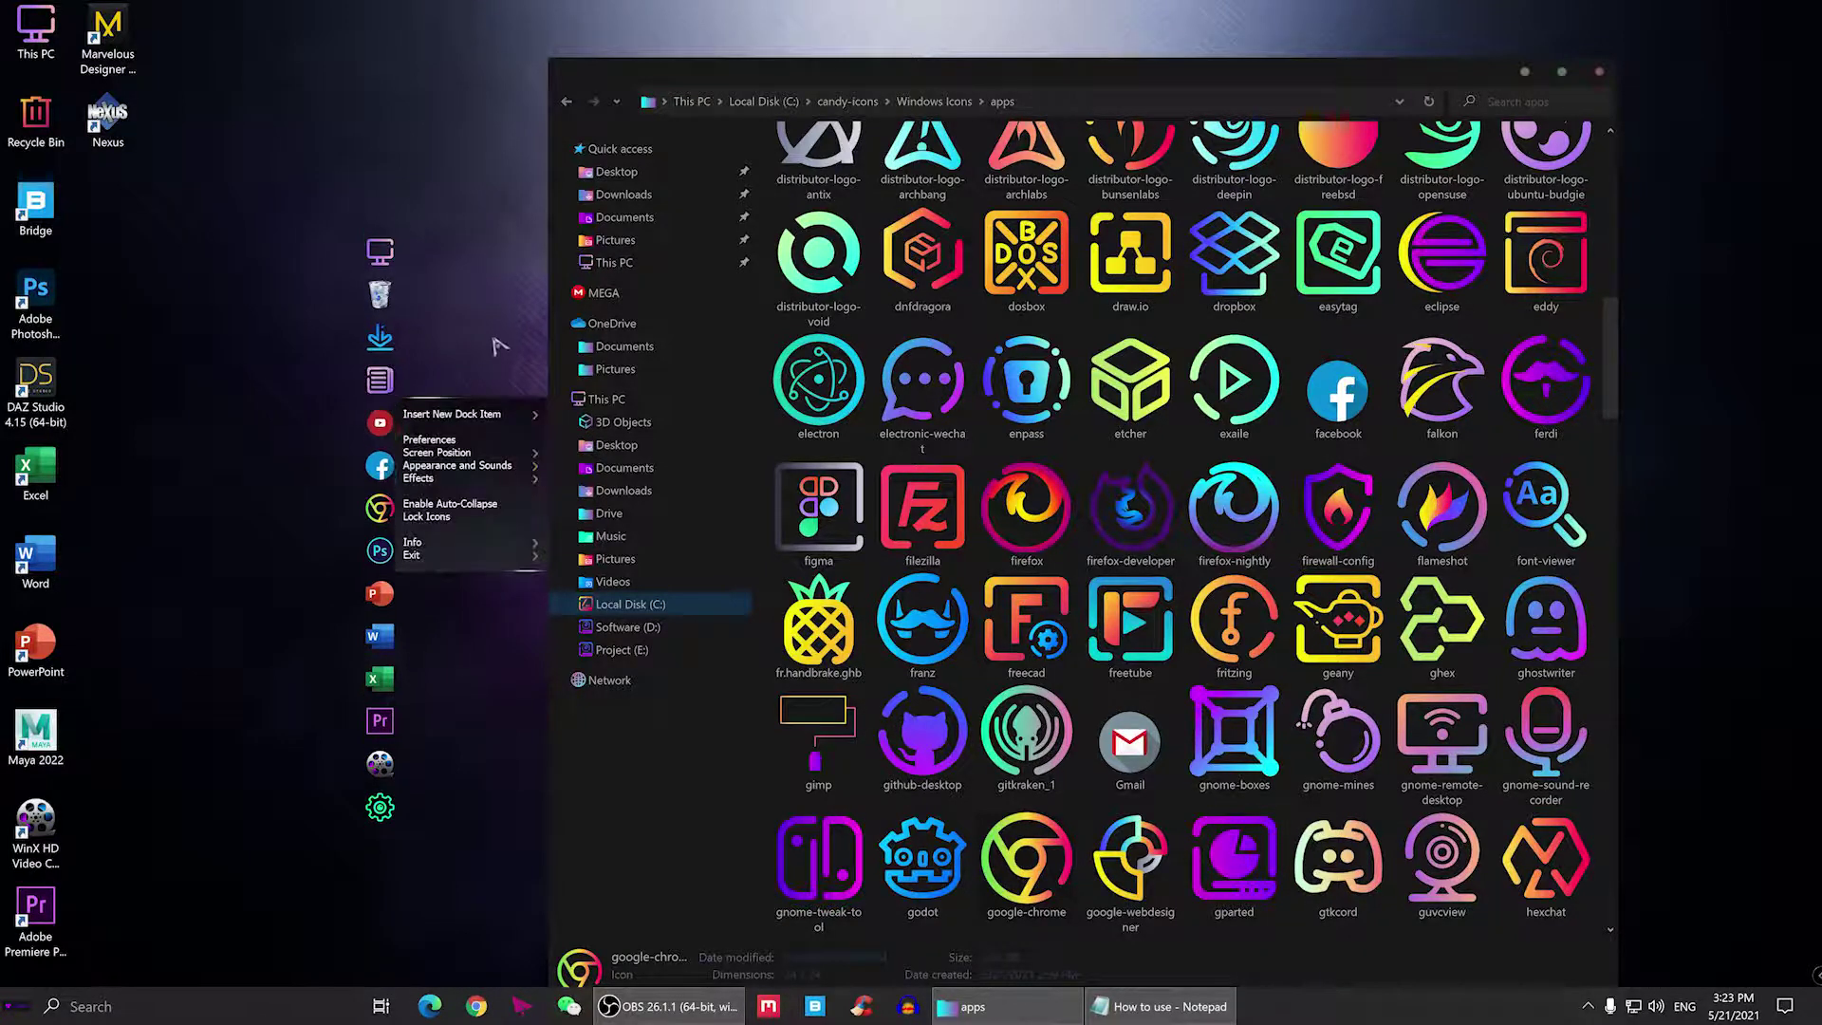
left_click(453, 344)
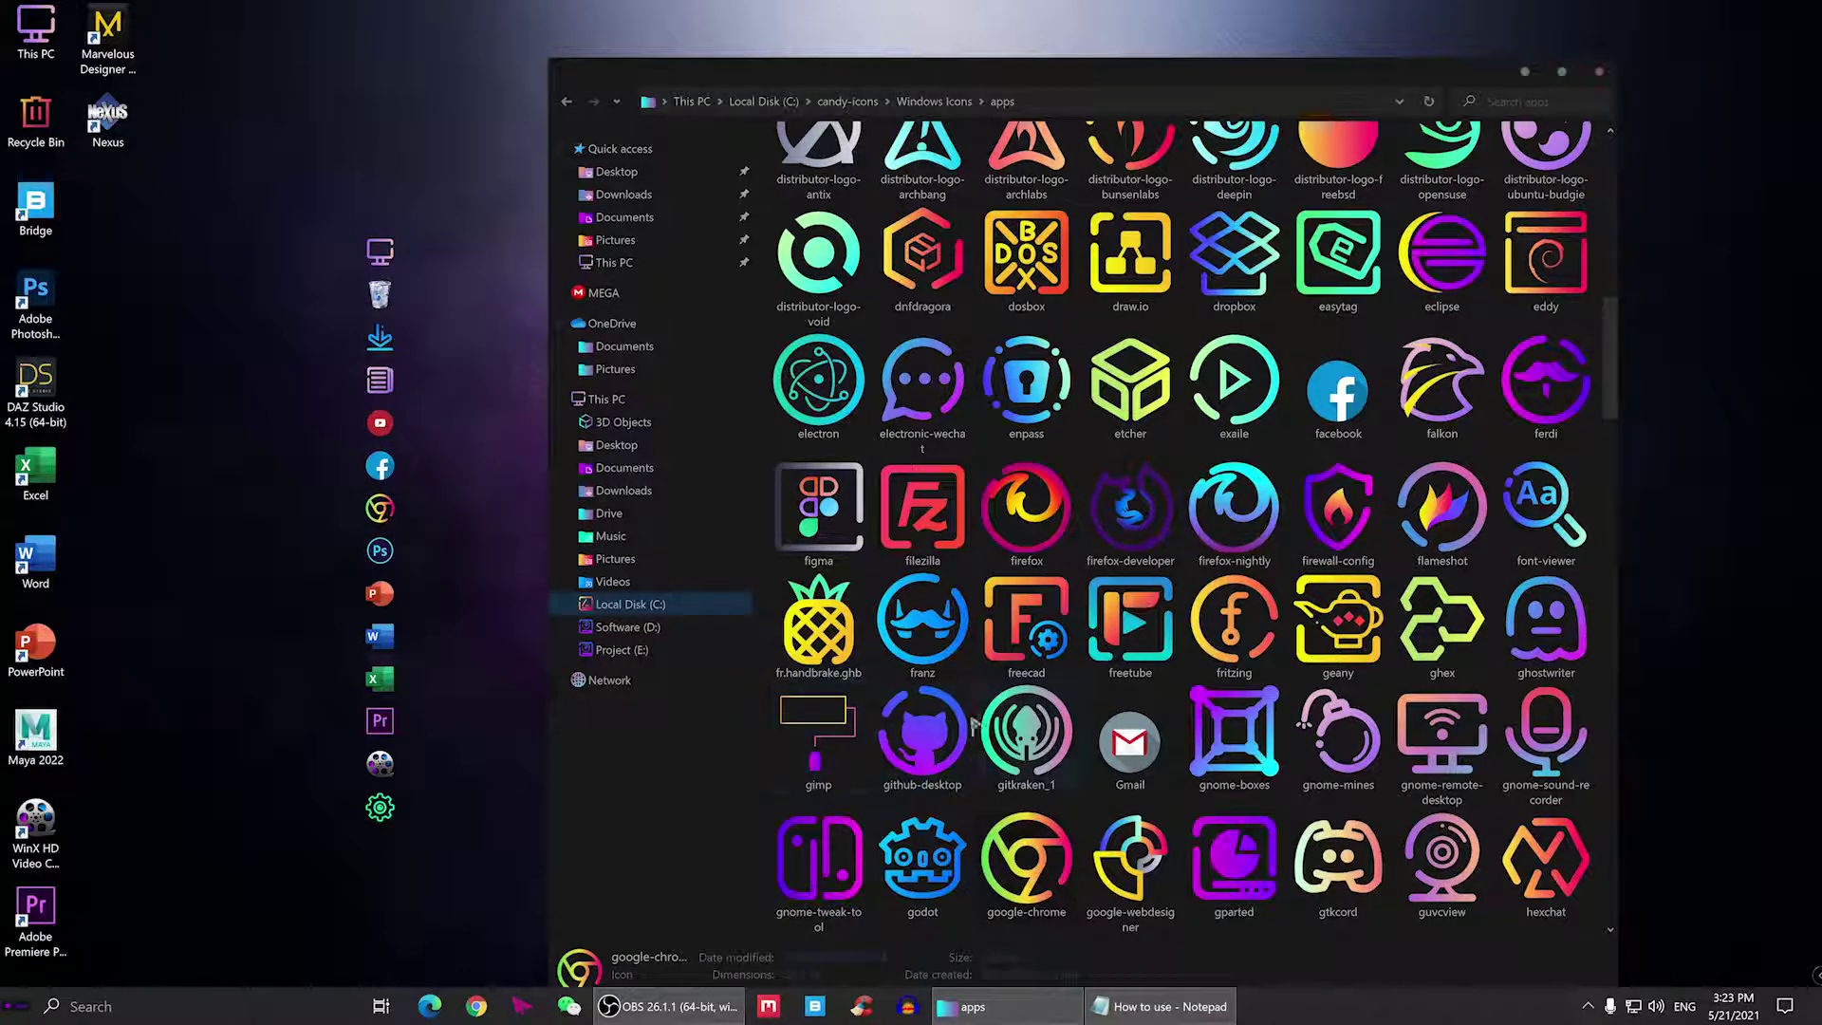
right_click(391, 332)
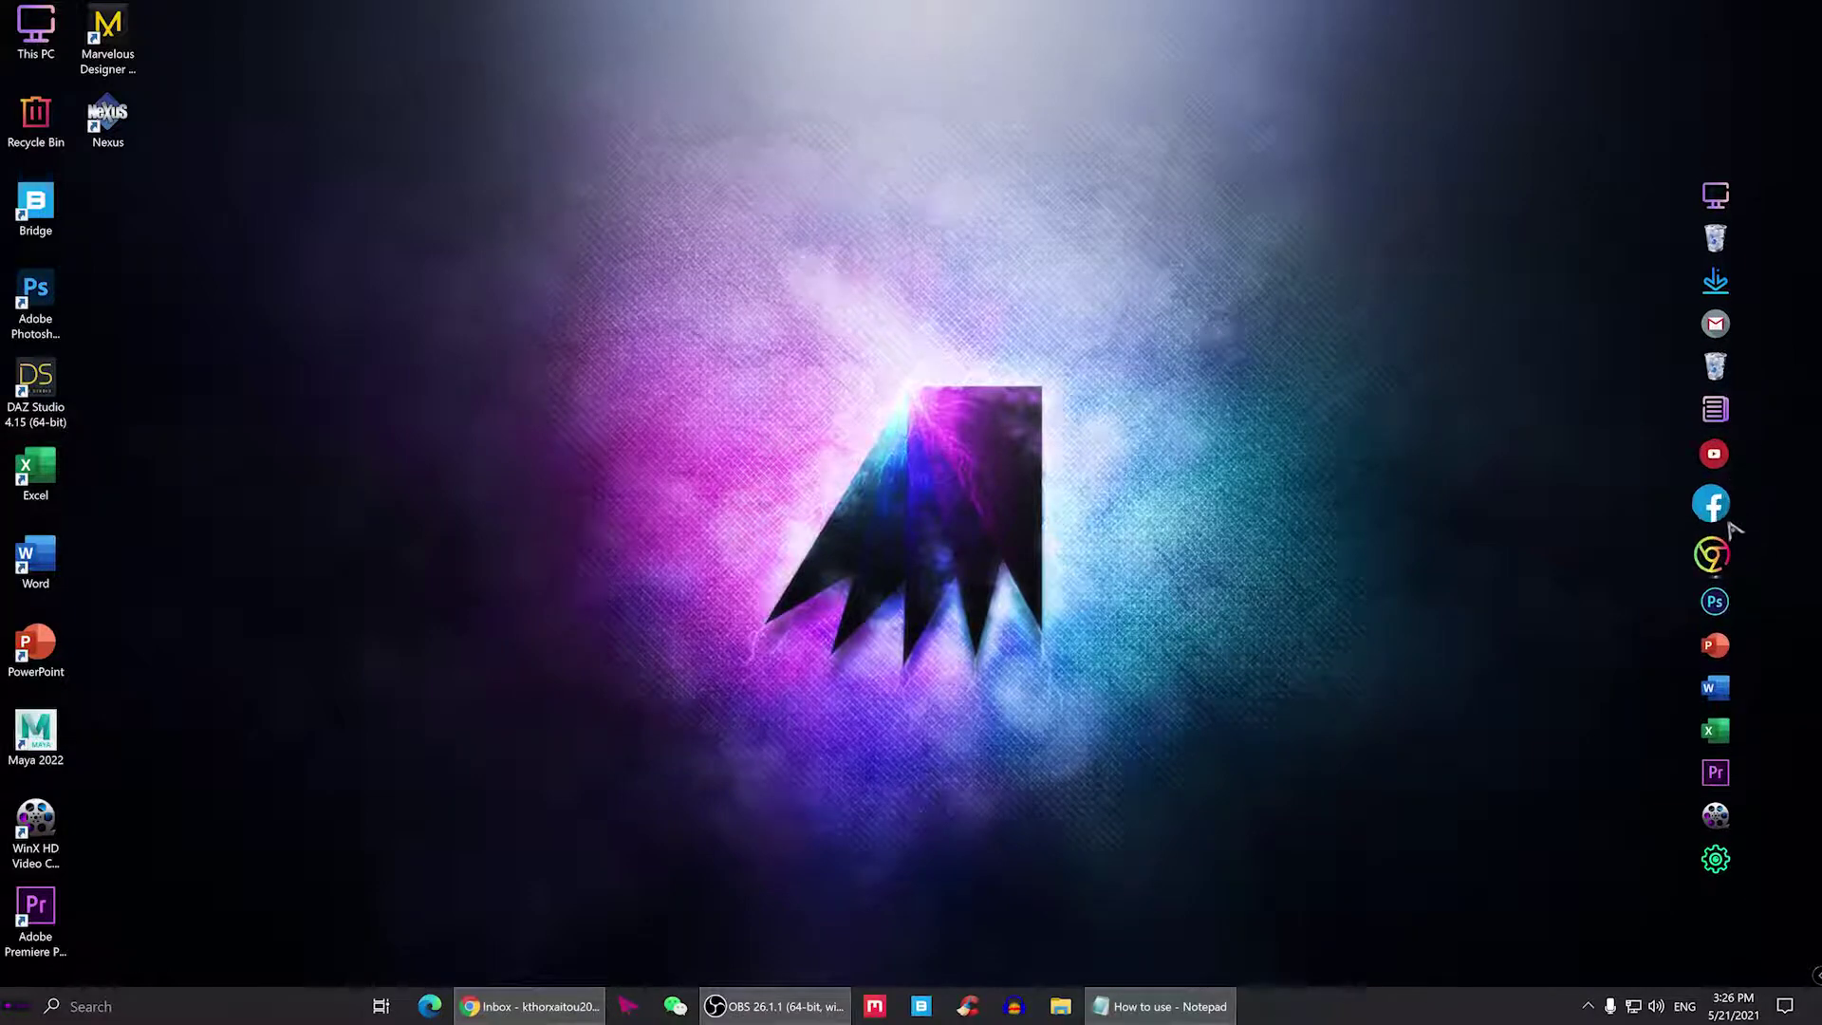
- Take the duplicate Recycle Bin item off the dock and confirm its removal
left_click_drag(1714, 380, 1279, 280)
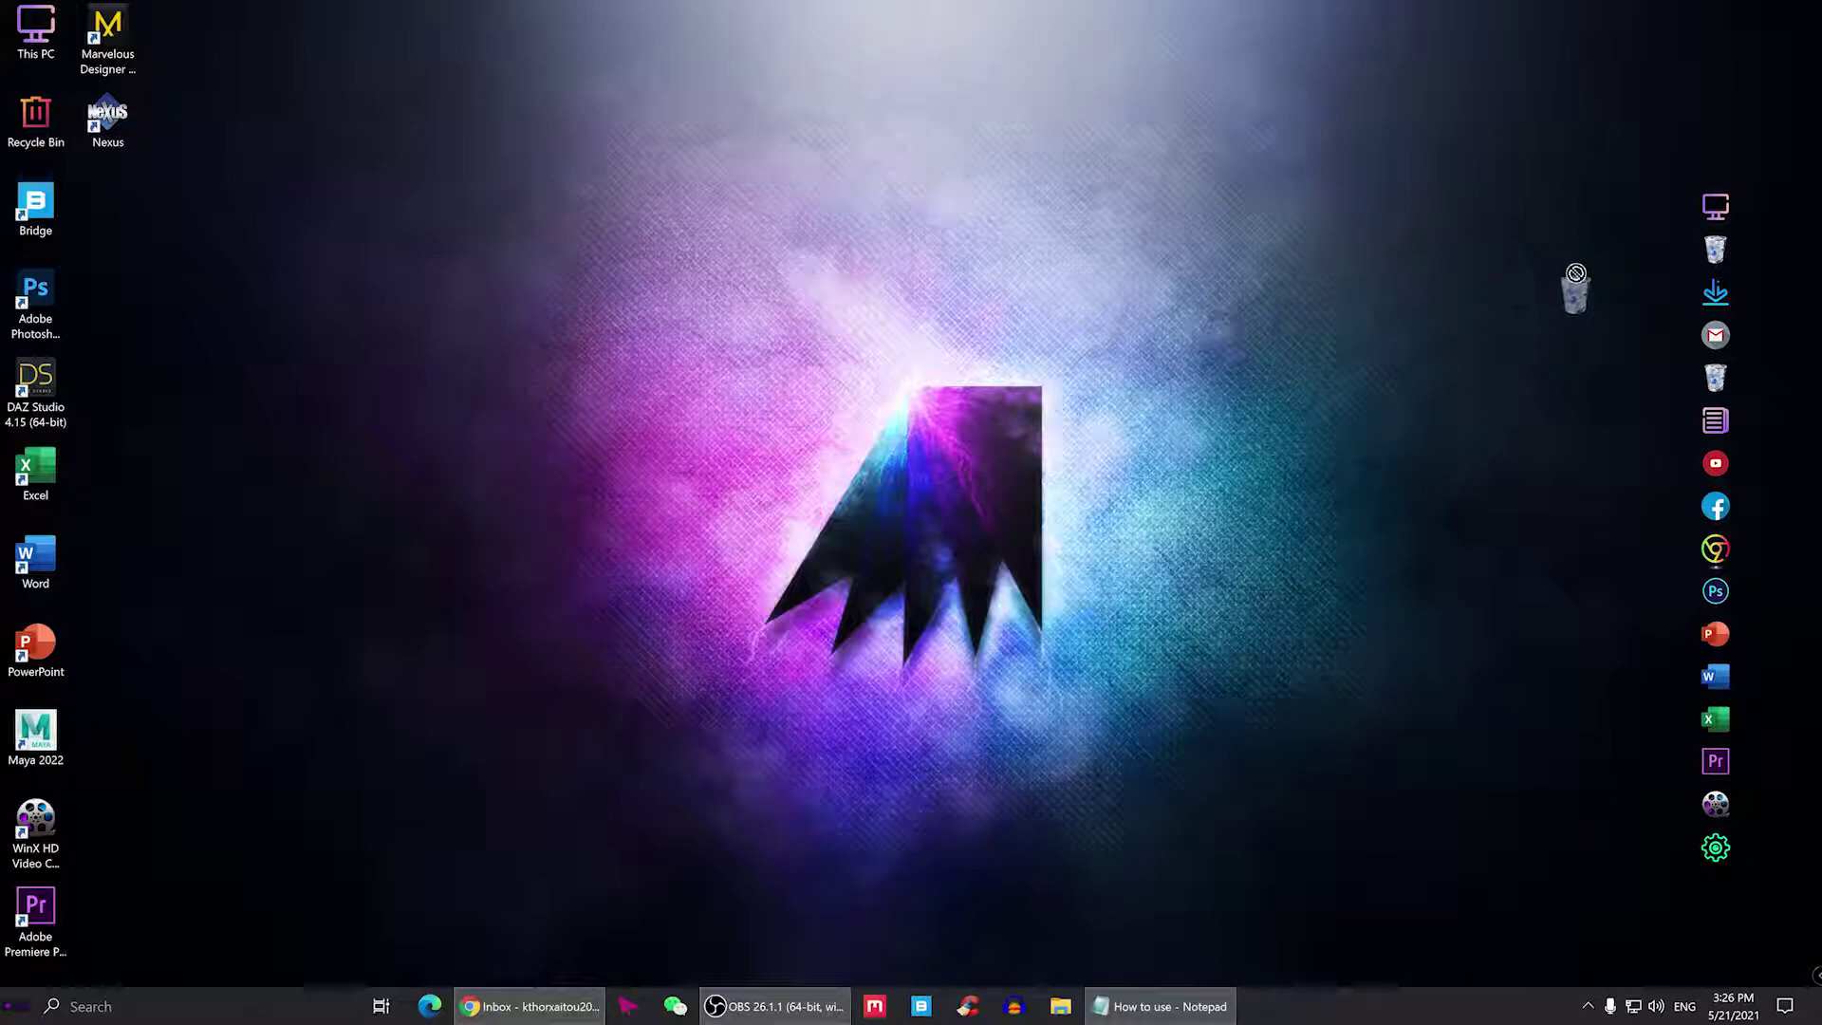
left_click_drag(1684, 233, 1717, 258)
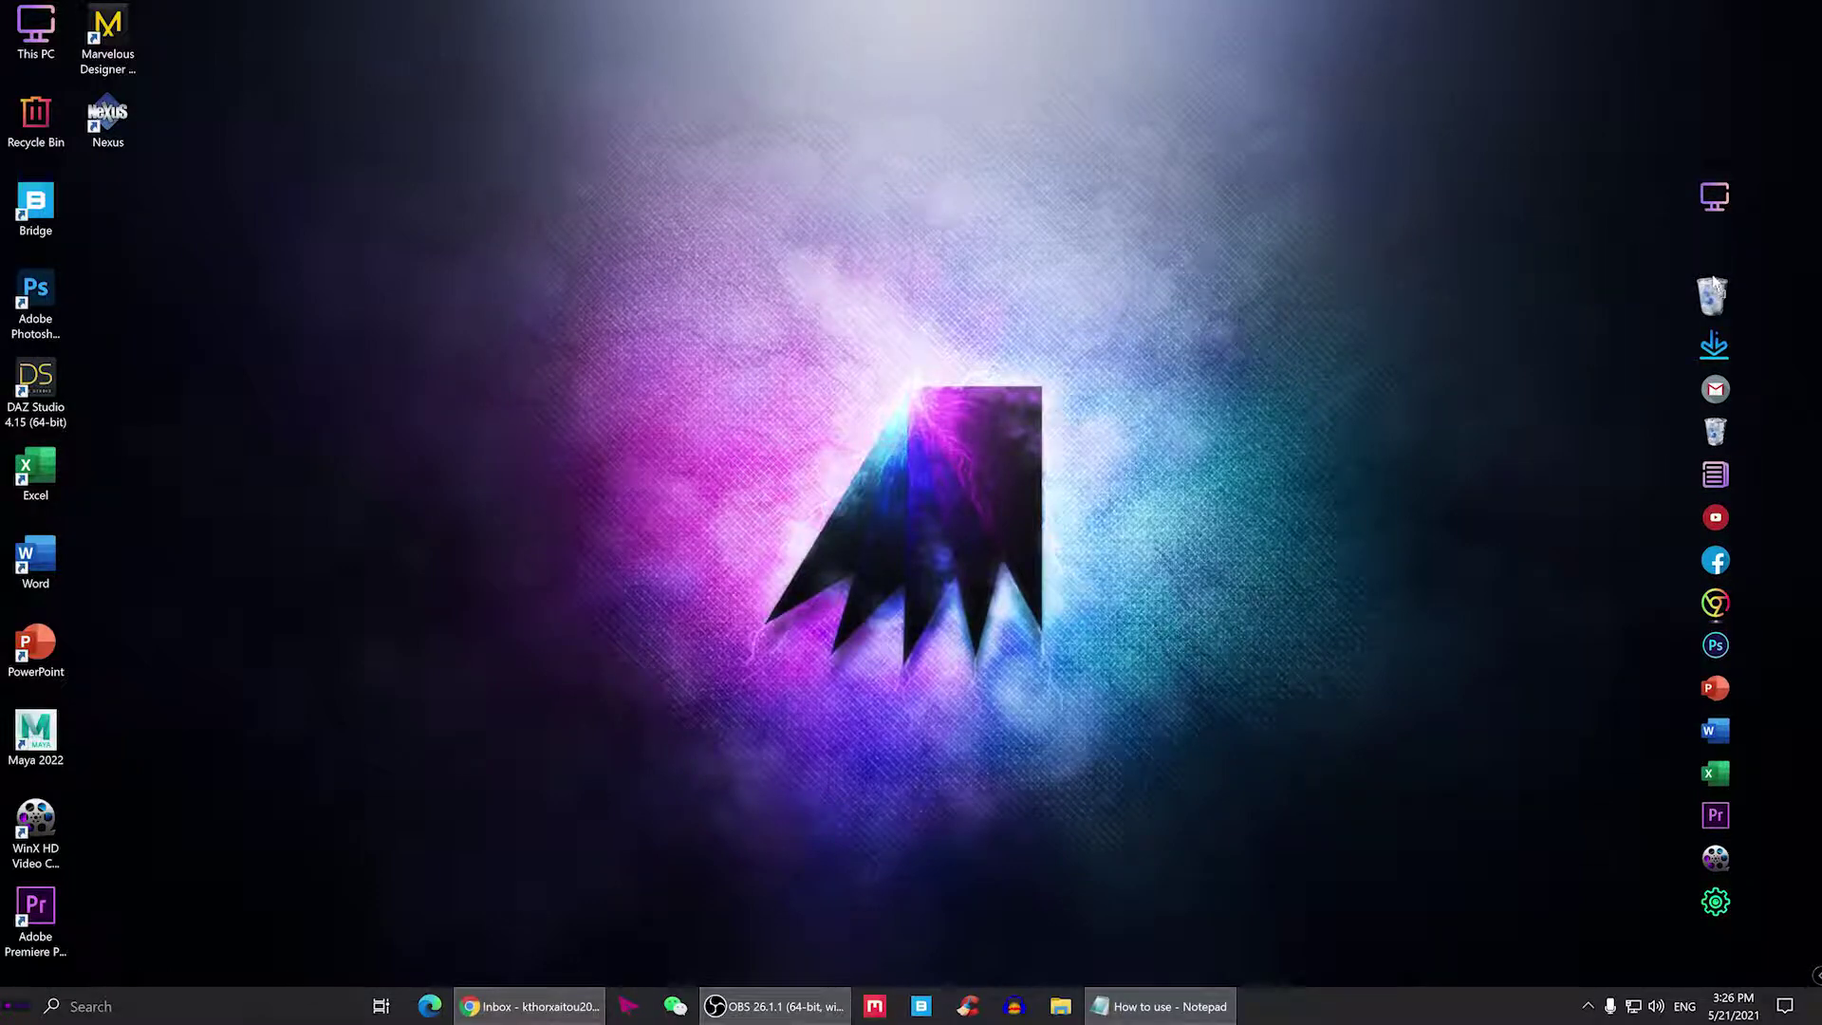
left_click_drag(1713, 285, 1715, 299)
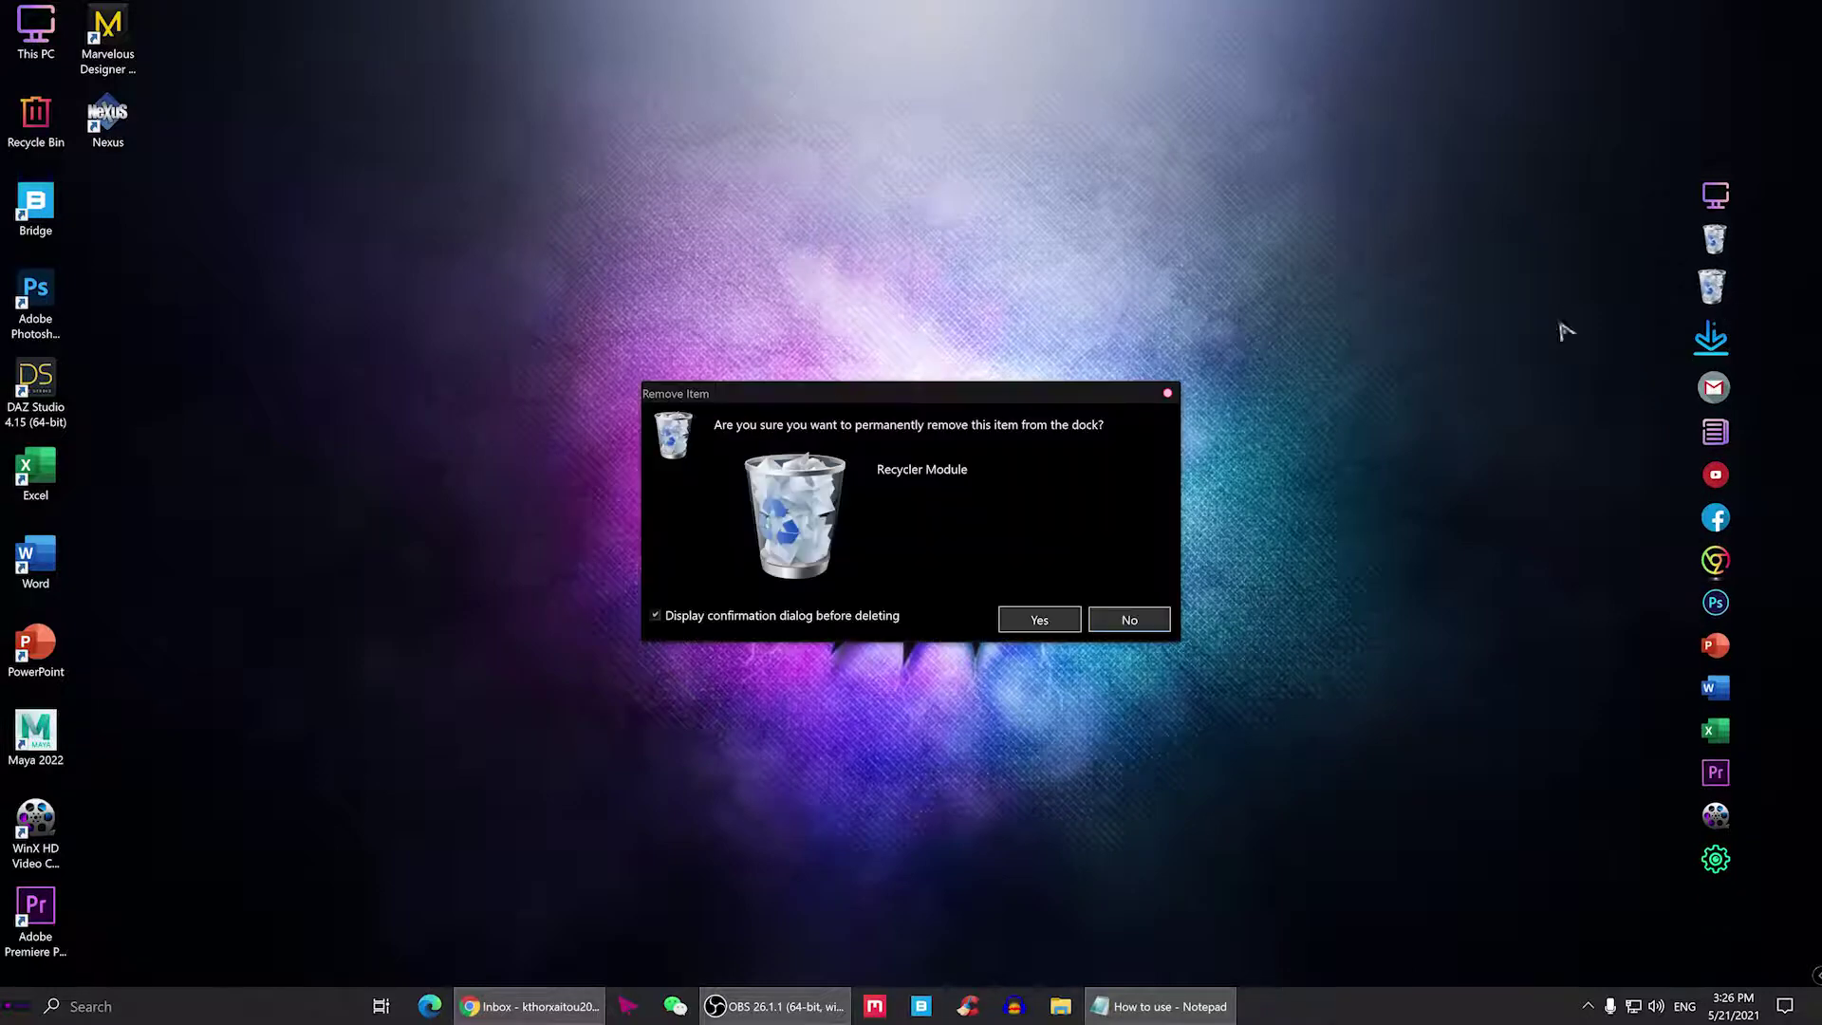
left_click_drag(816, 399, 918, 344)
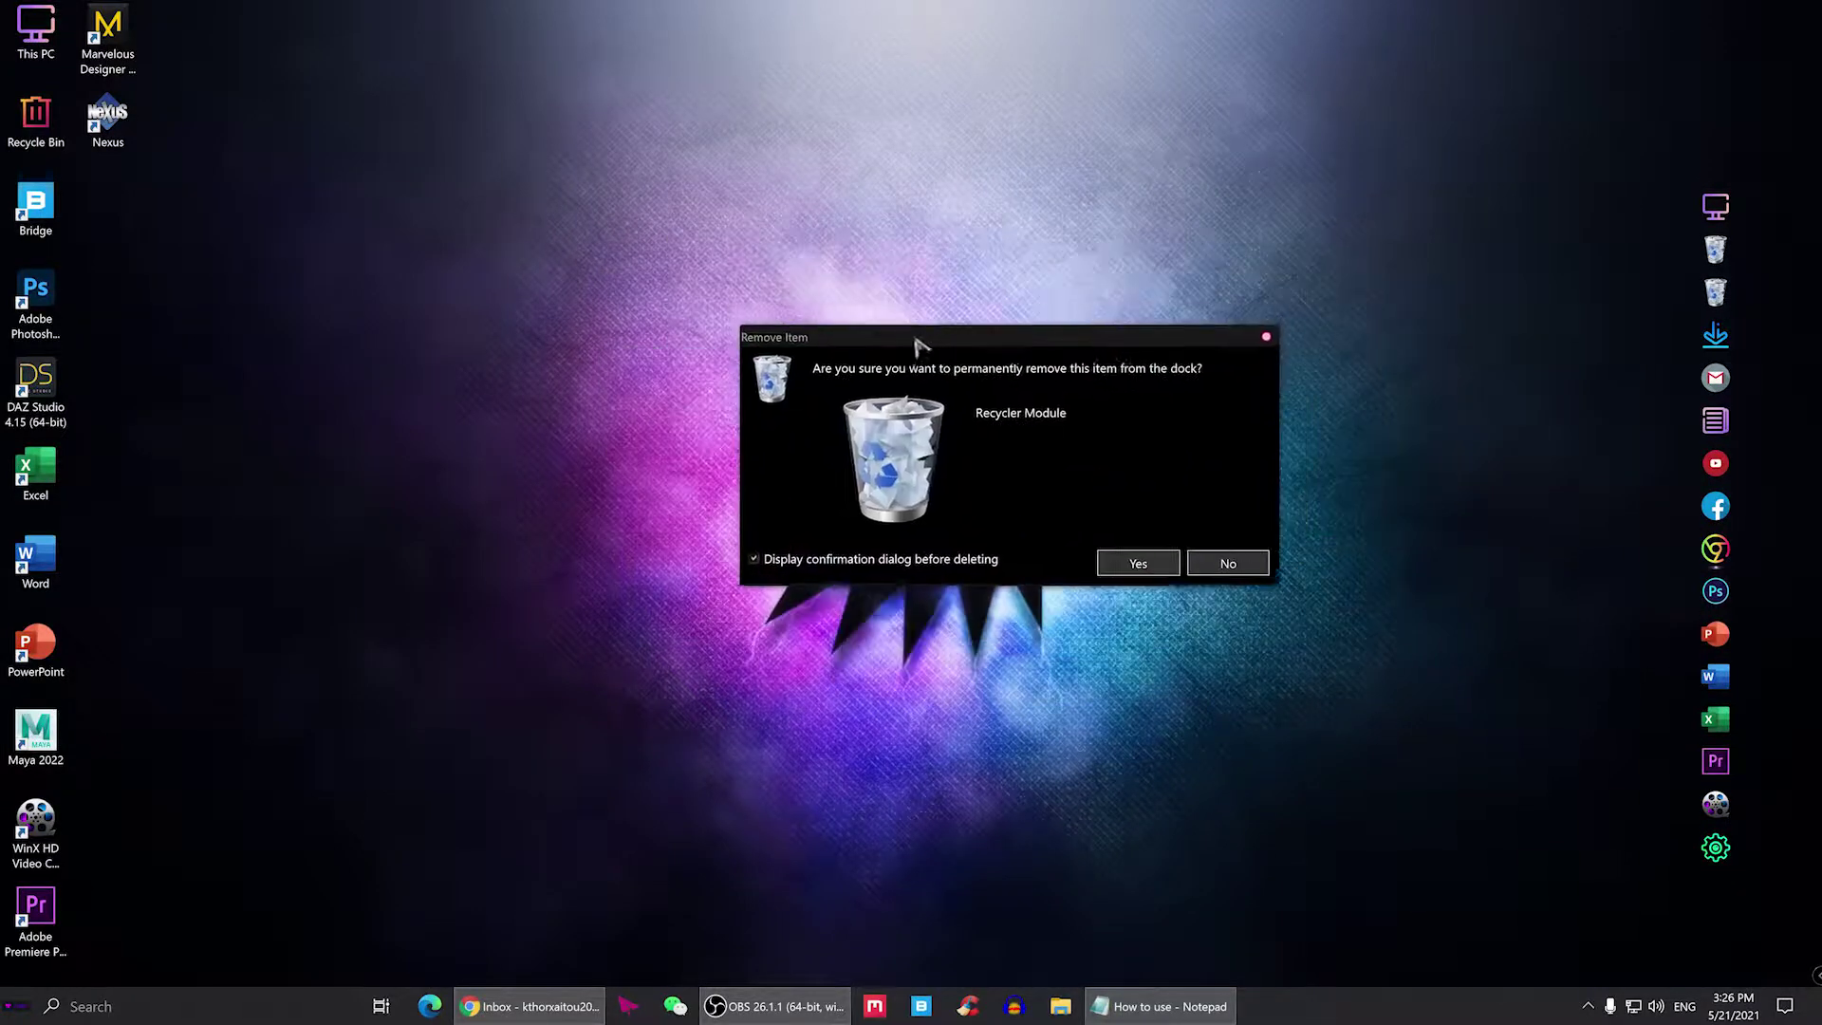
left_click(1138, 562)
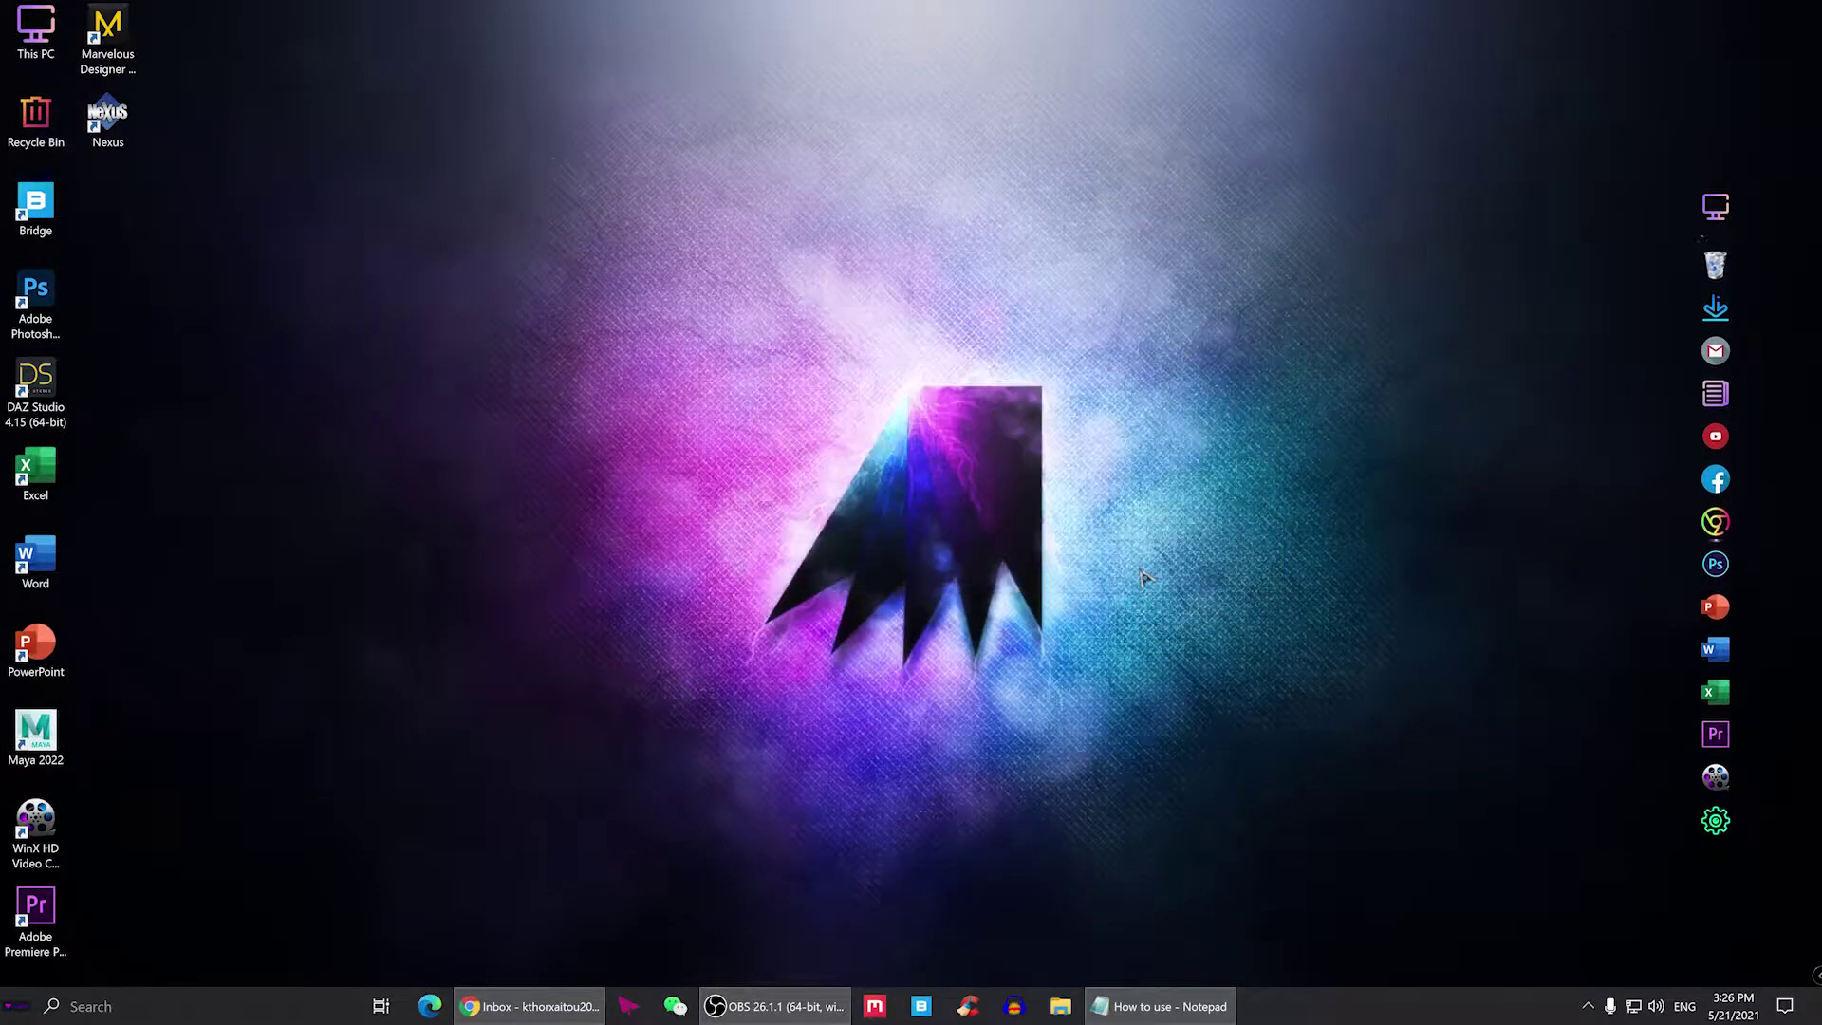
- Refresh the desktop and empty the Recycle Bin from its dock item
right_click(1048, 215)
left_click(1081, 269)
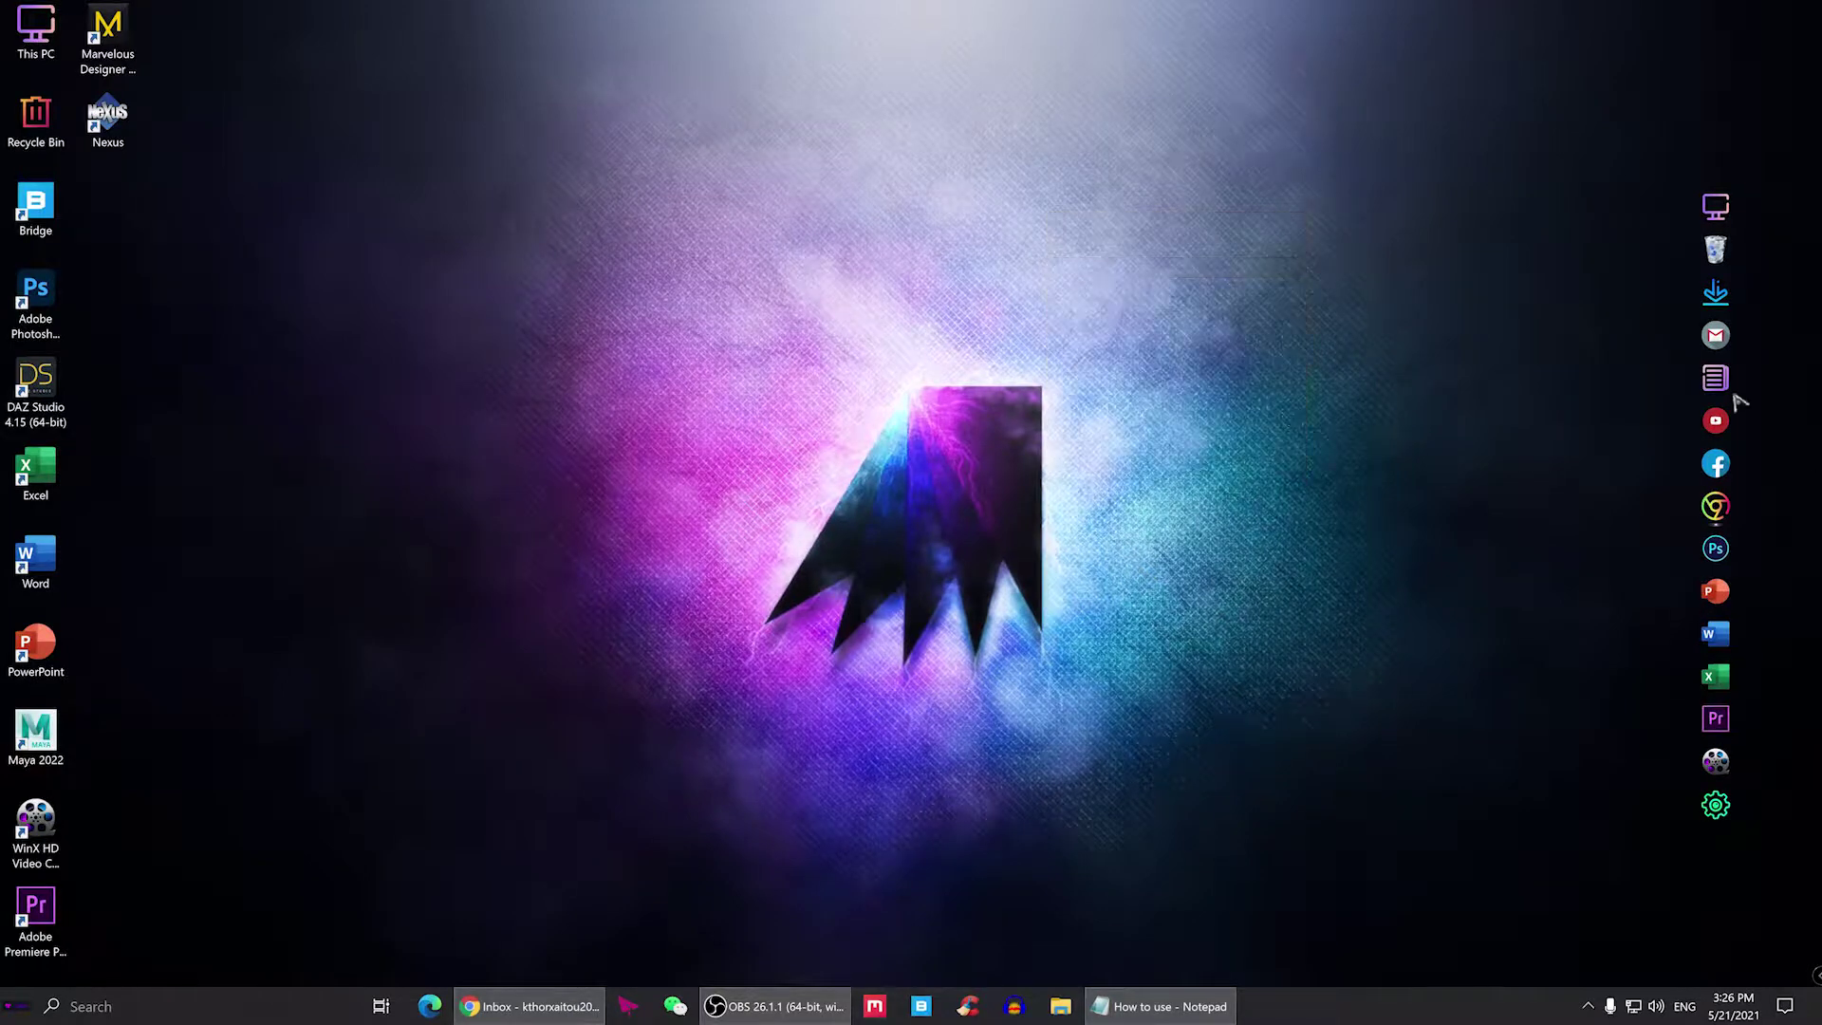
right_click(1711, 254)
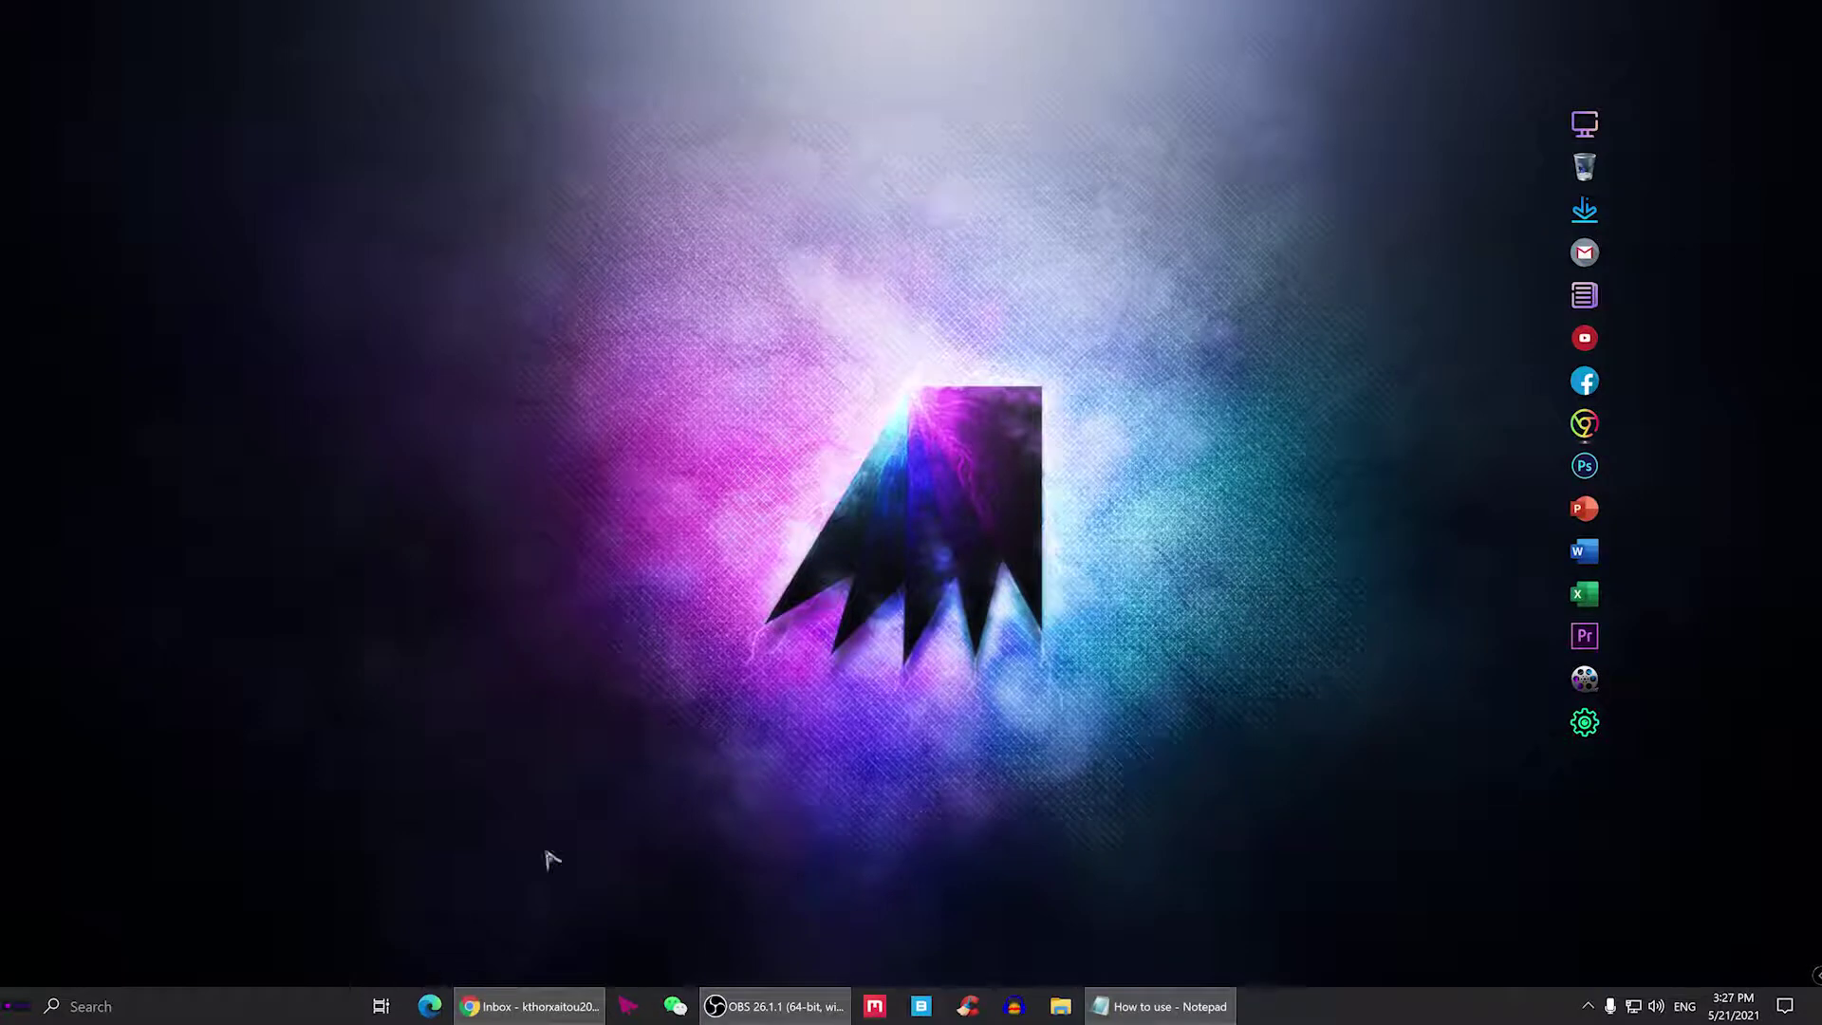